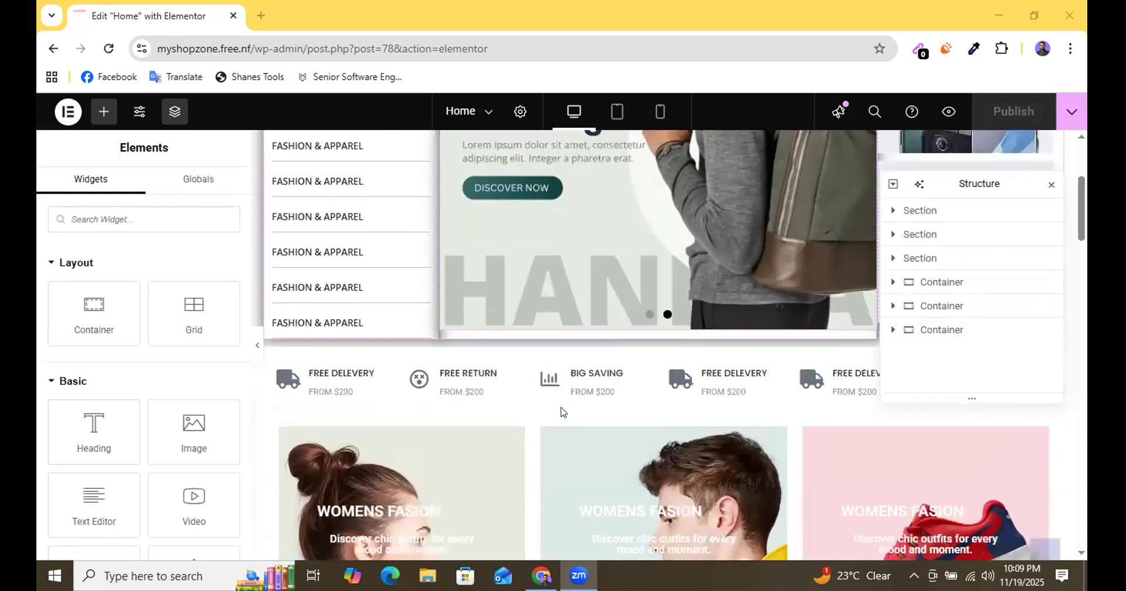
Expand every element in the page's structure tree, close the tree, and return to the page header.
scroll(395, 410, "down", 3)
scroll(408, 407, "down", 5)
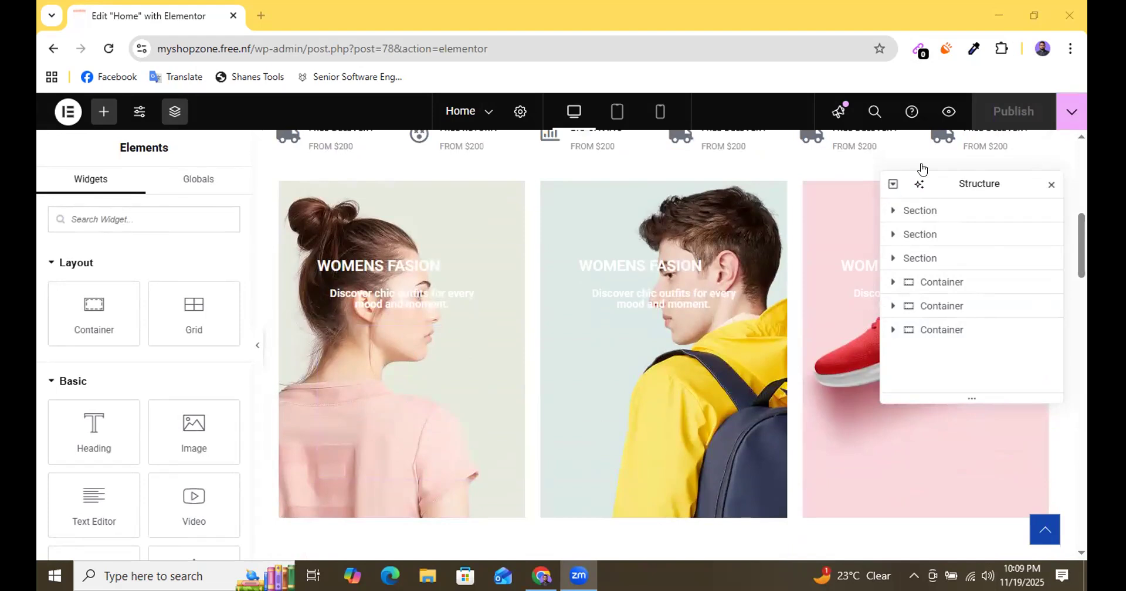
left_click(893, 186)
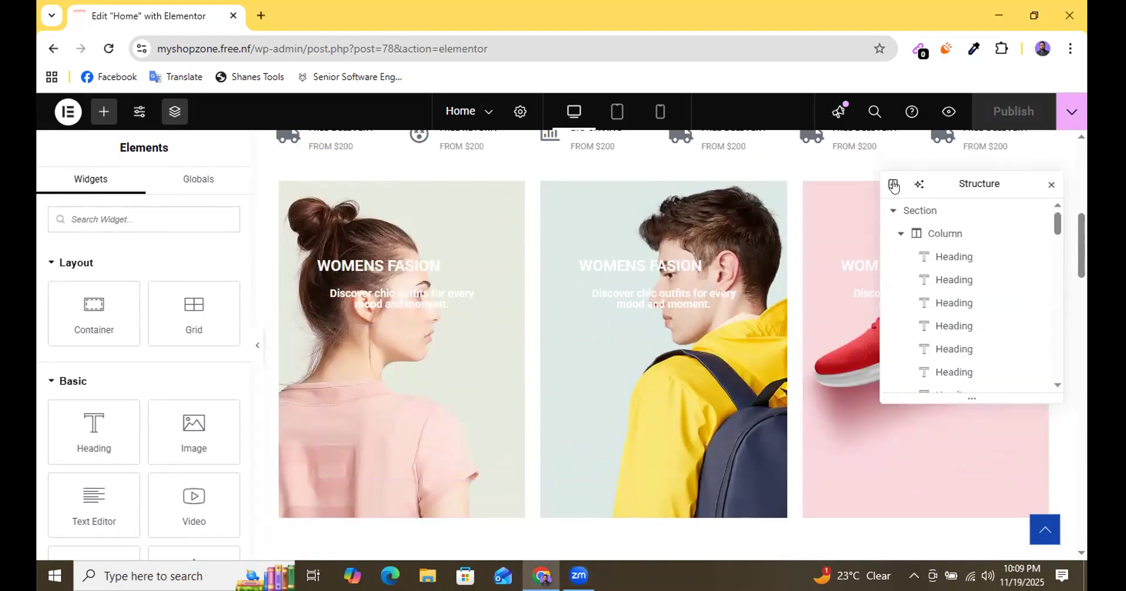
left_click(1051, 187)
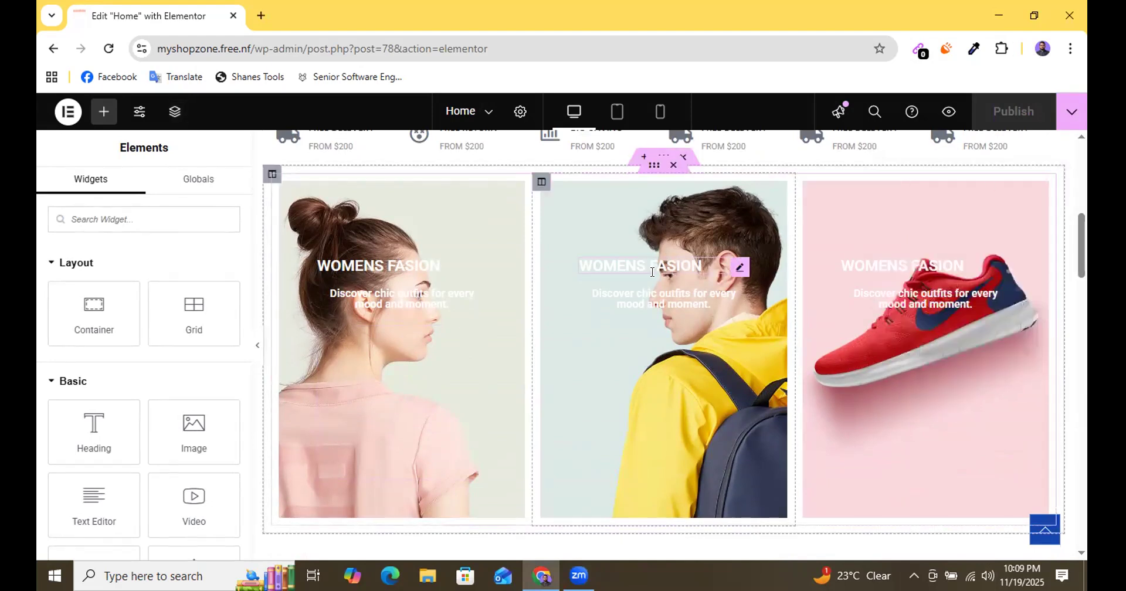
scroll(610, 340, "up", 5)
scroll(617, 326, "up", 2)
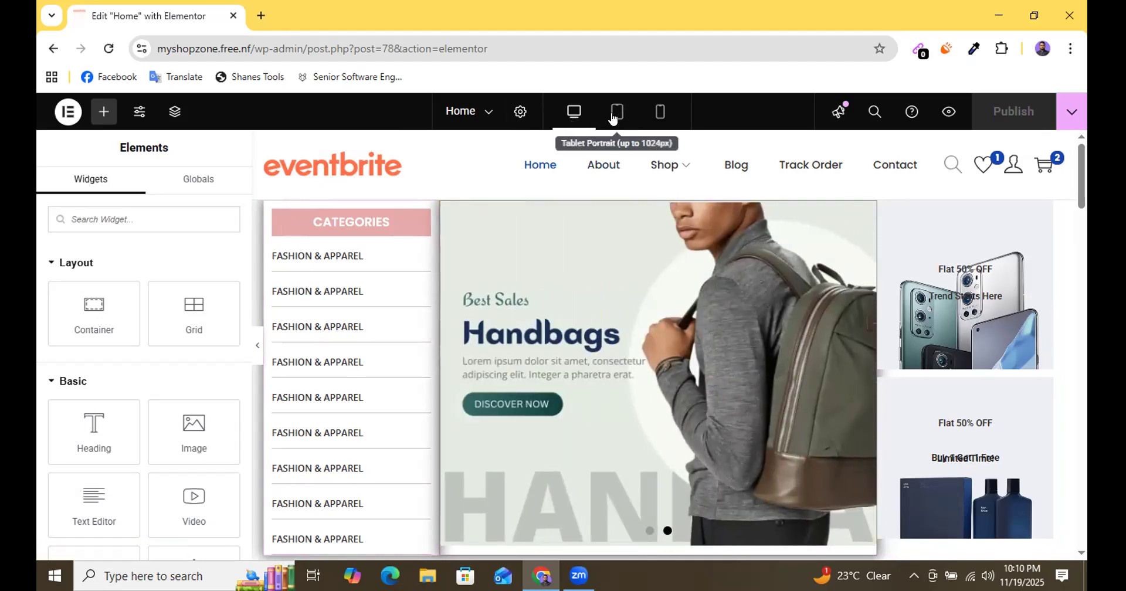
Switch to the Tablet Portrait view and review the Home page's layout from the hero section down to the footer.
left_click(616, 115)
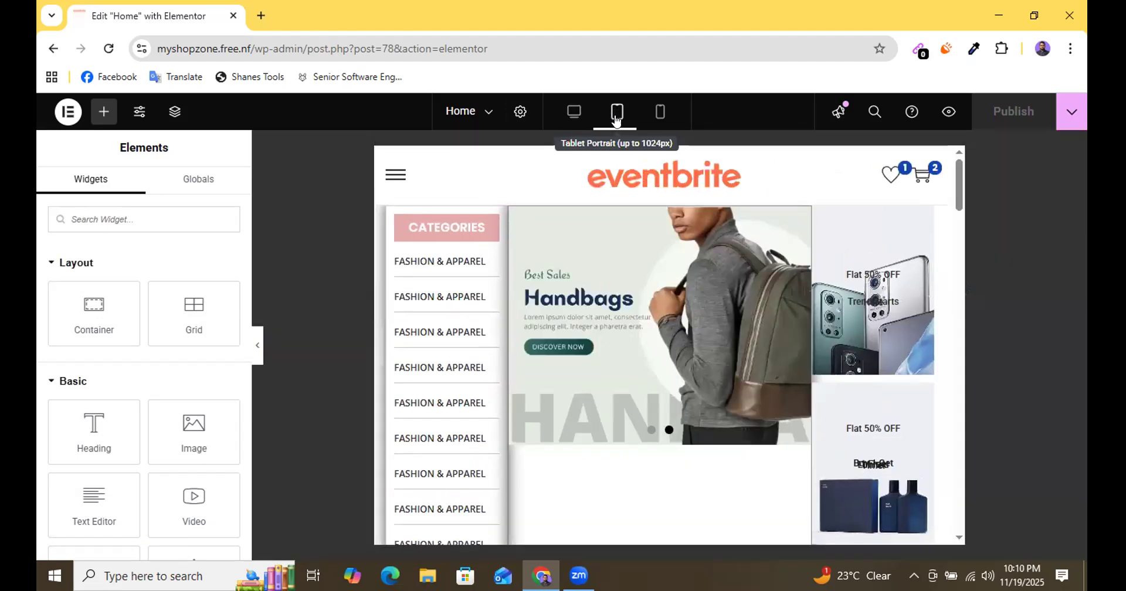
scroll(586, 416, "down", 3)
scroll(585, 415, "down", 10)
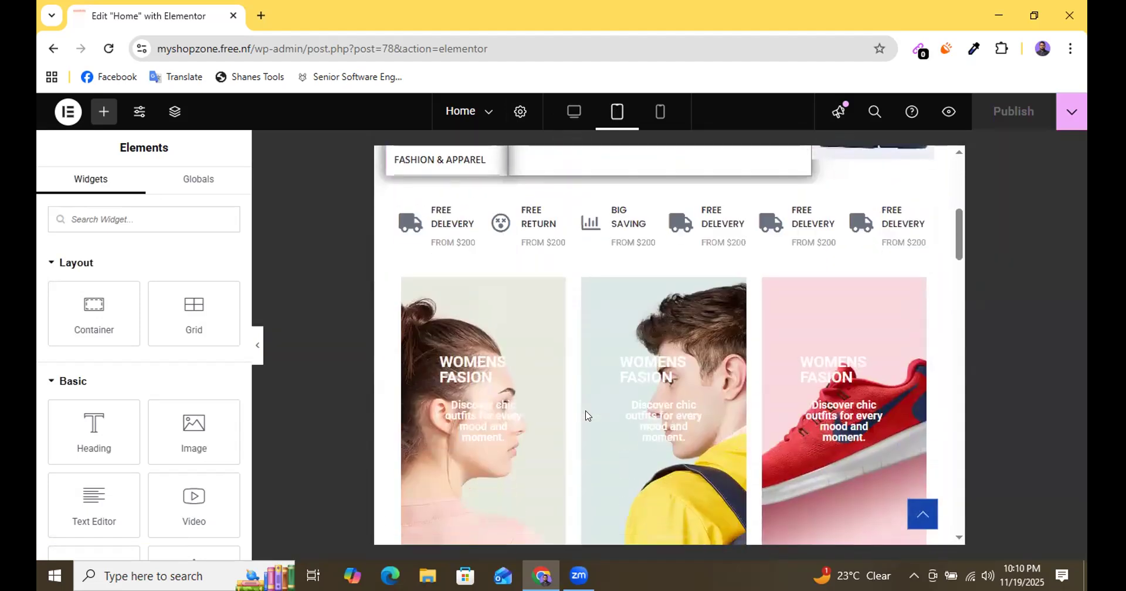
scroll(586, 417, "down", 10)
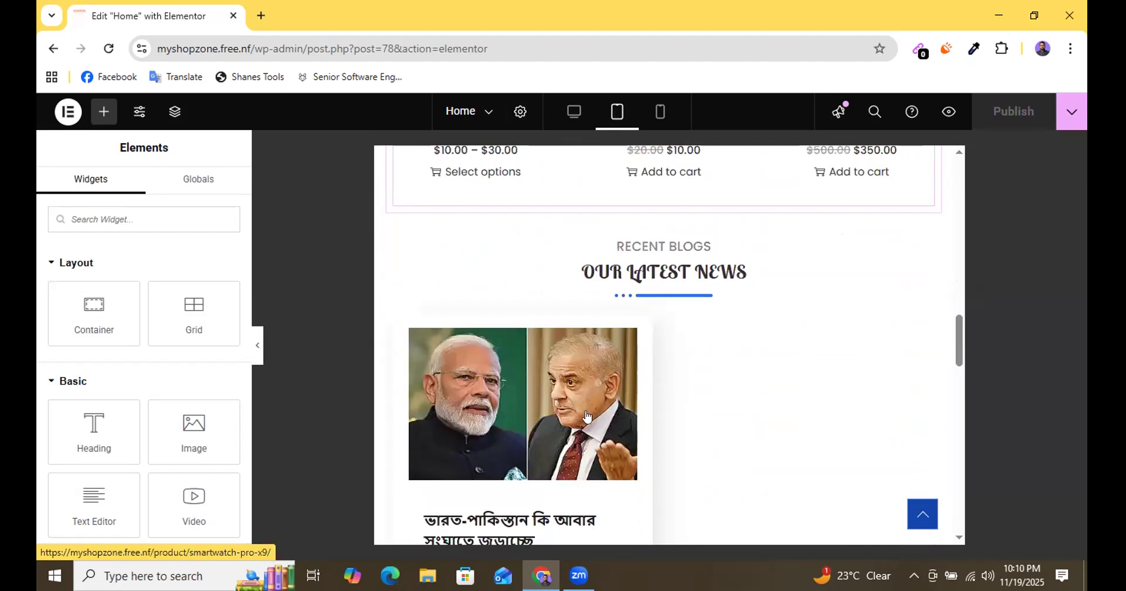
scroll(585, 415, "down", 10)
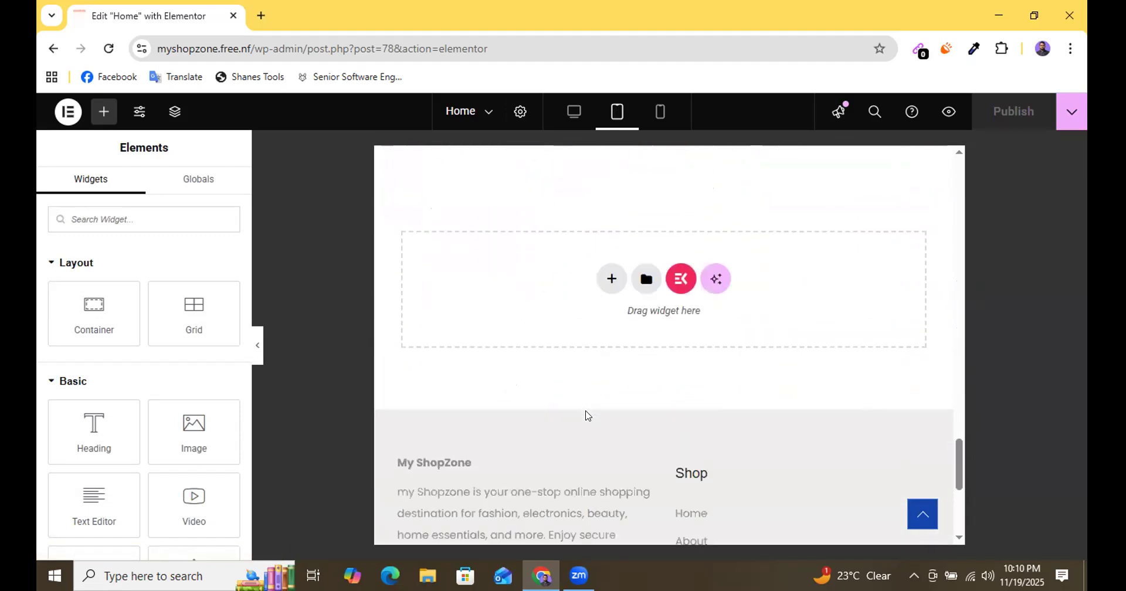
scroll(585, 415, "up", 5)
scroll(586, 416, "up", 8)
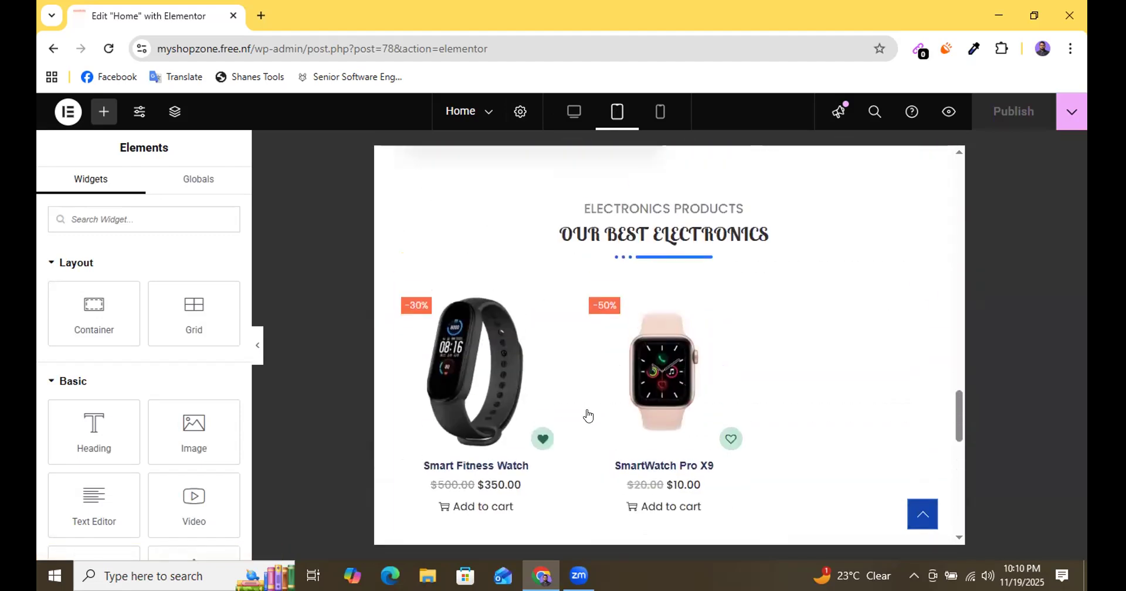
scroll(540, 405, "down", 4)
scroll(622, 326, "up", 10)
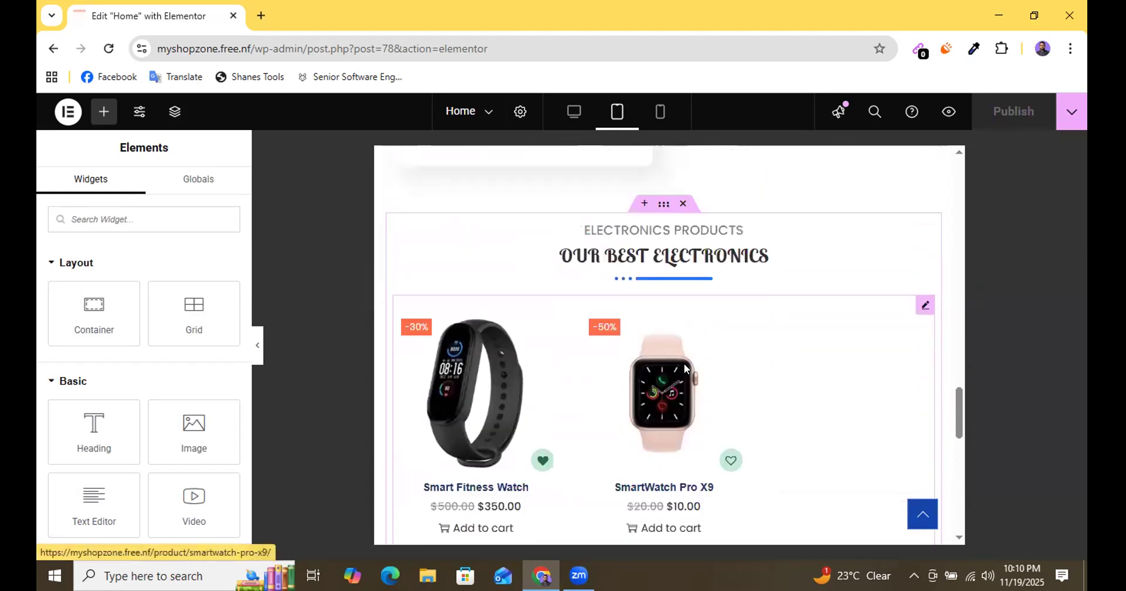
scroll(666, 370, "up", 15)
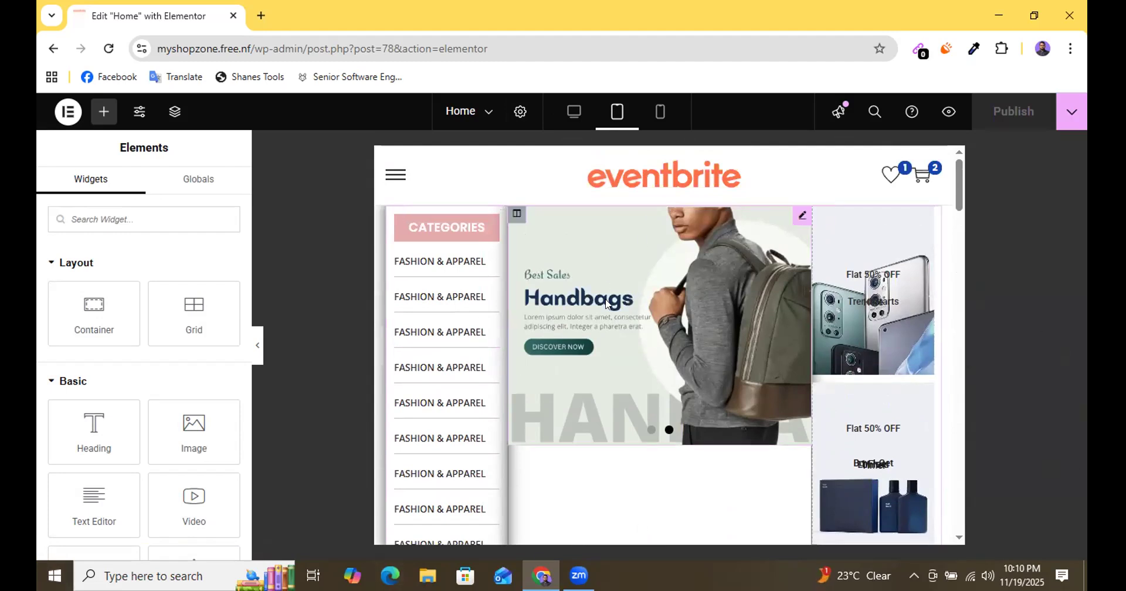
scroll(557, 377, "down", 1)
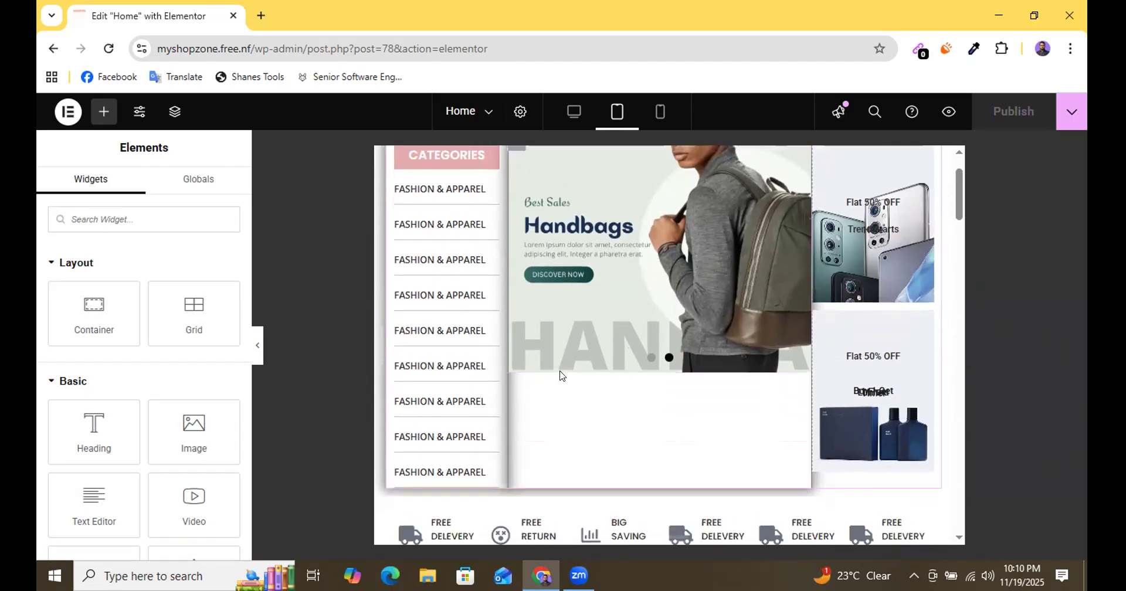
scroll(557, 377, "up", 1)
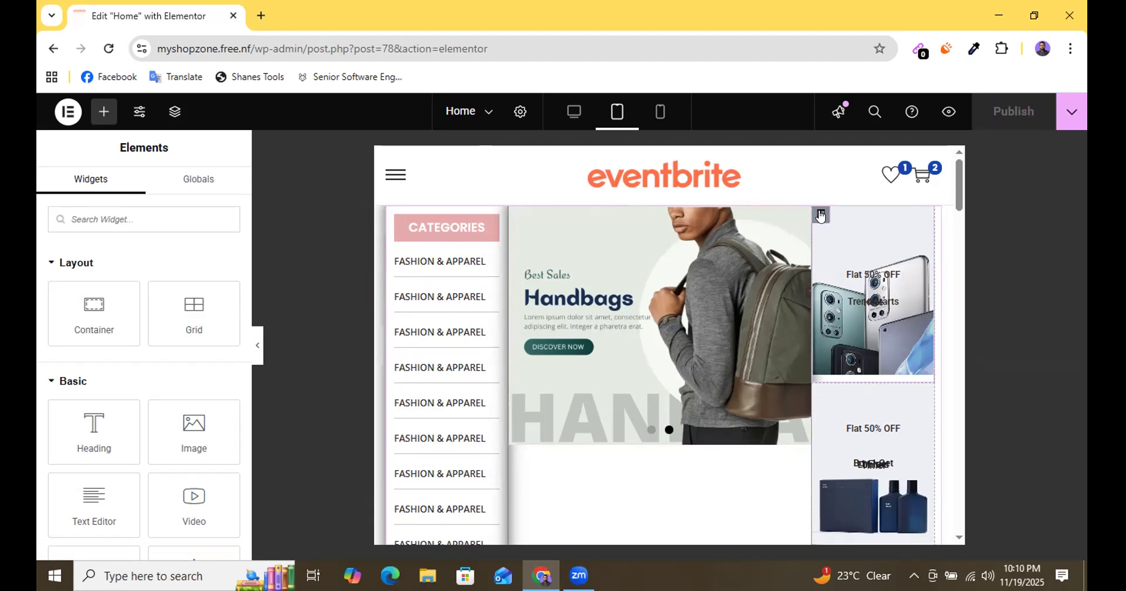
Reopen the structure tree and collapse the categories and image carousel columns inside the first section.
left_click(820, 216)
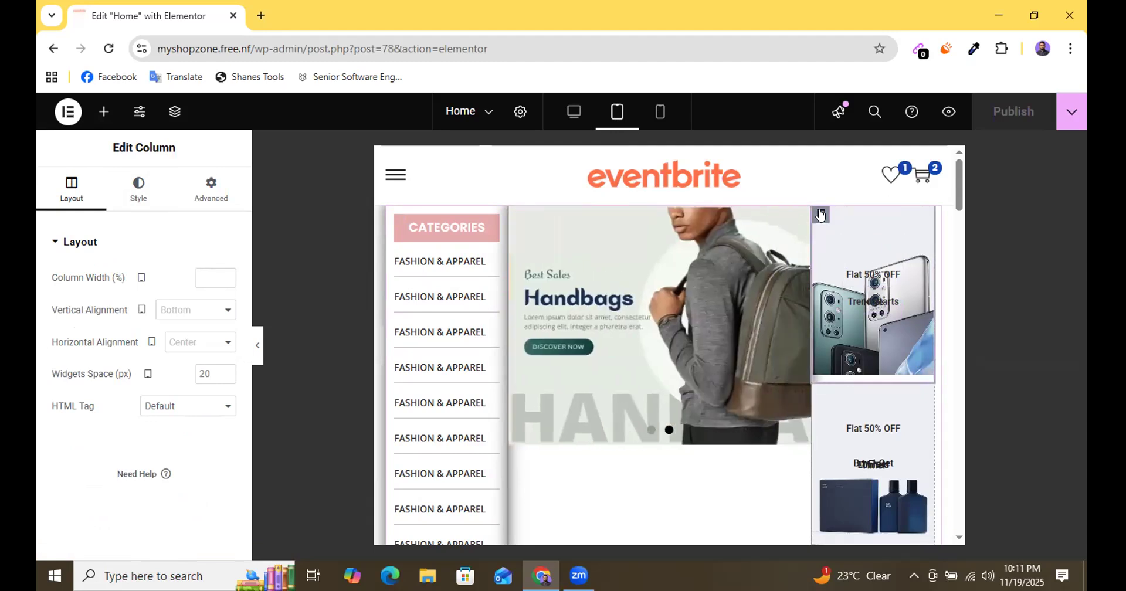
left_click(173, 117)
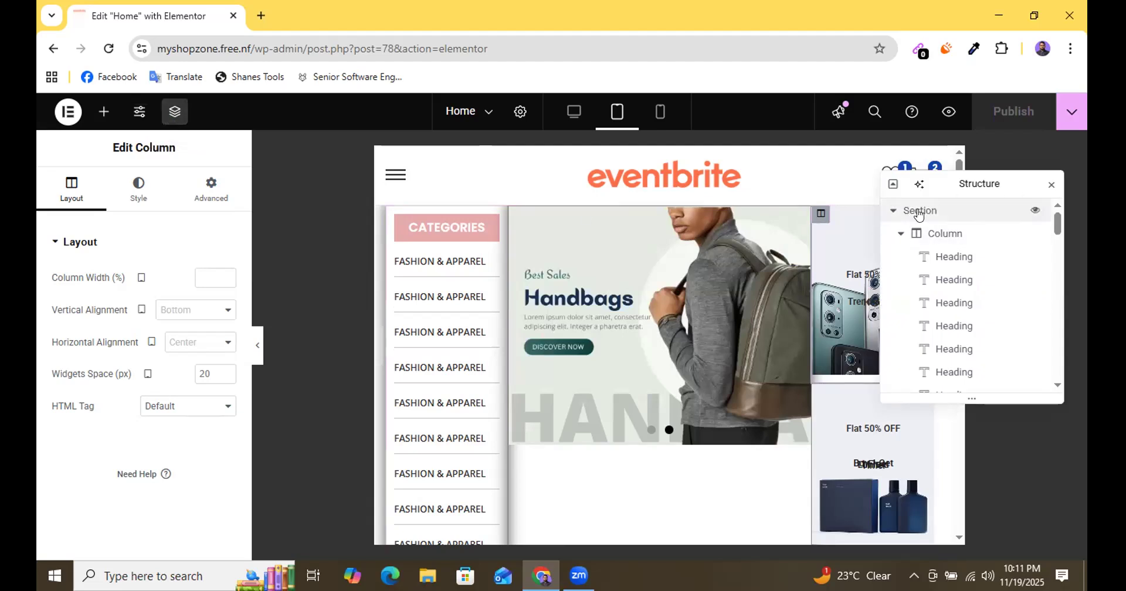
left_click(894, 211)
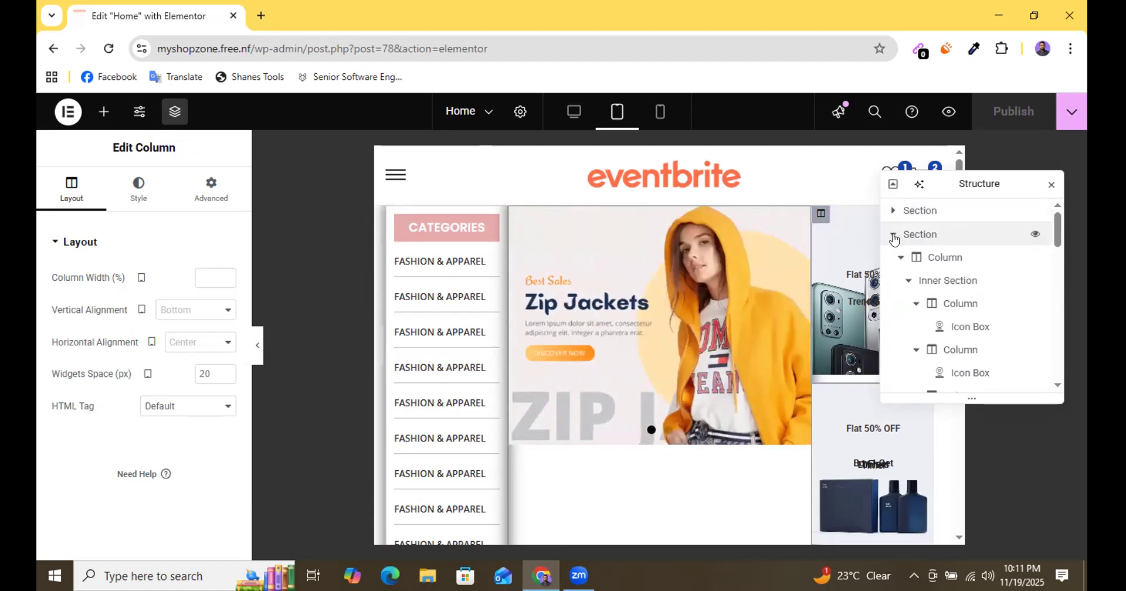
left_click(923, 214)
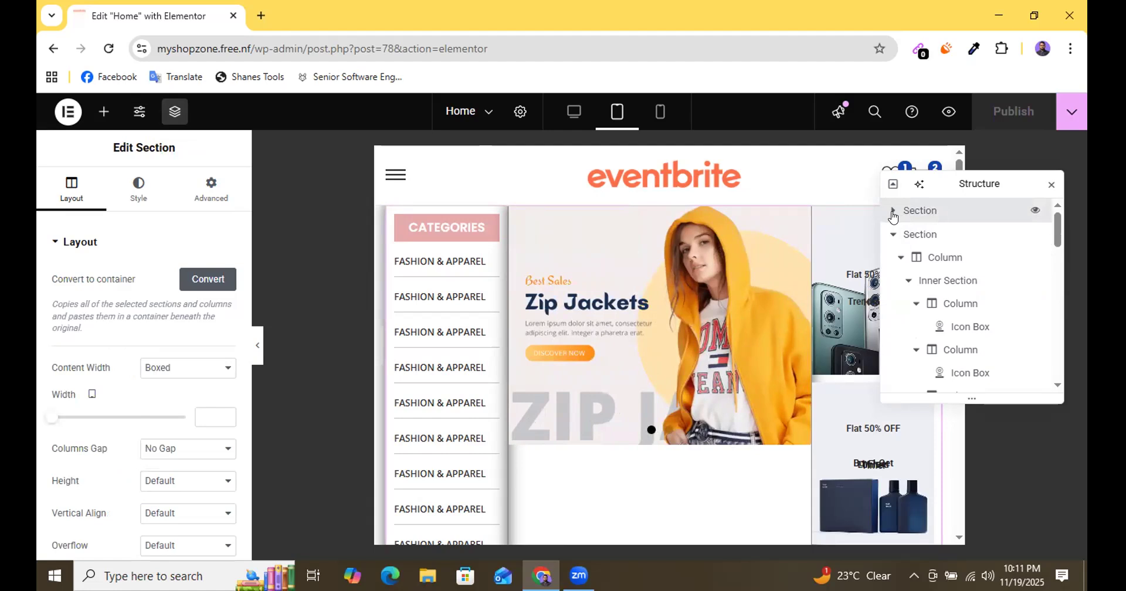
left_click(892, 214)
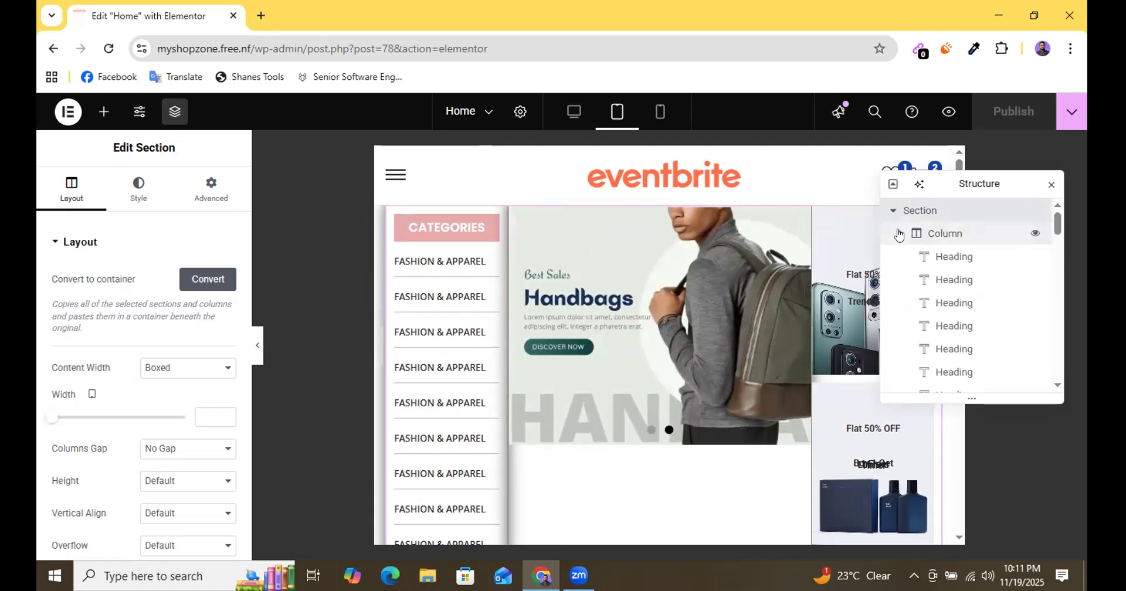
left_click(899, 234)
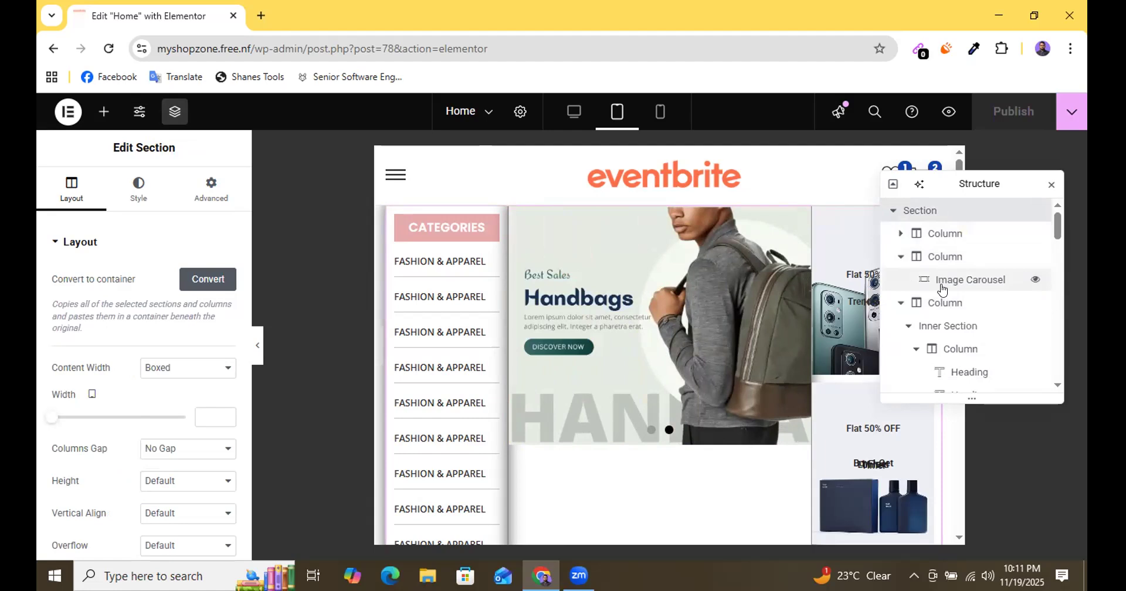
left_click(901, 256)
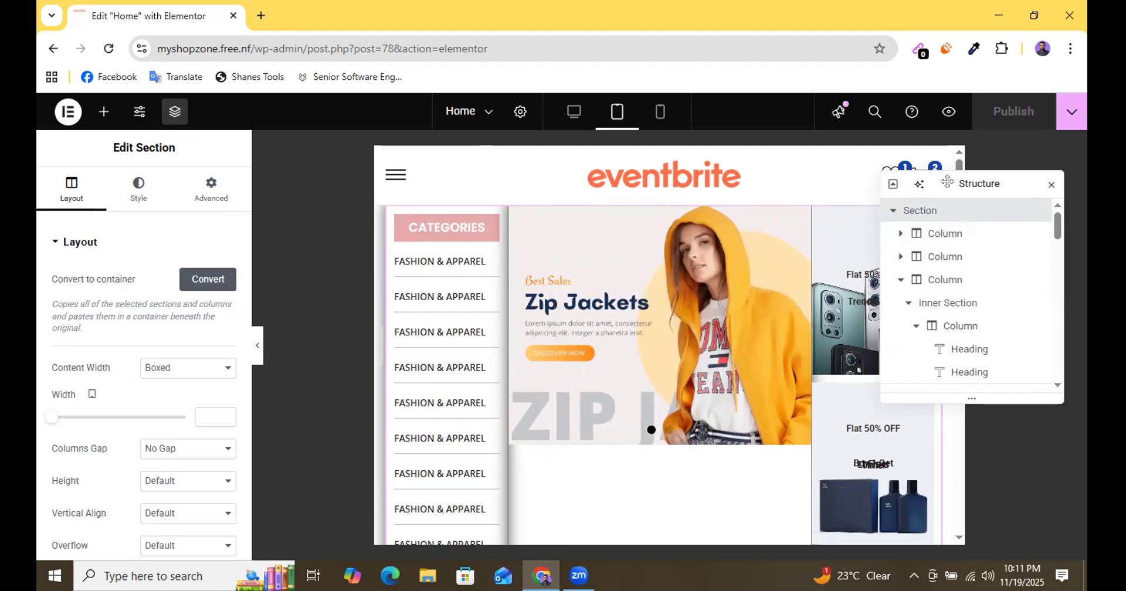
Move the floating structure tree over the image carousel so it does not cover the promo banner column.
left_click_drag(947, 182, 667, 302)
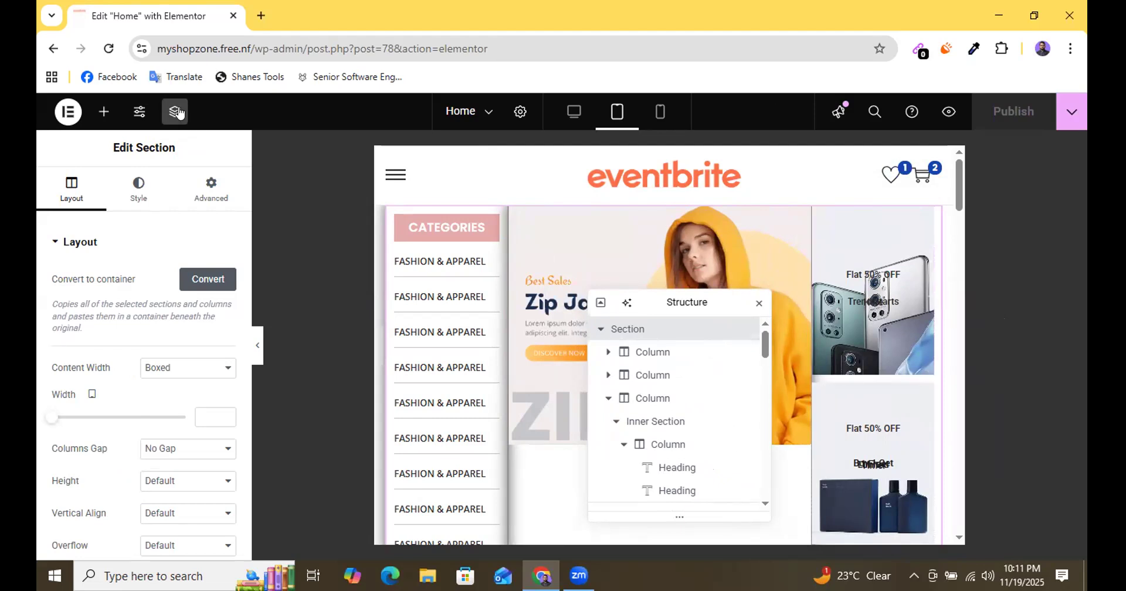
left_click_drag(674, 296, 601, 229)
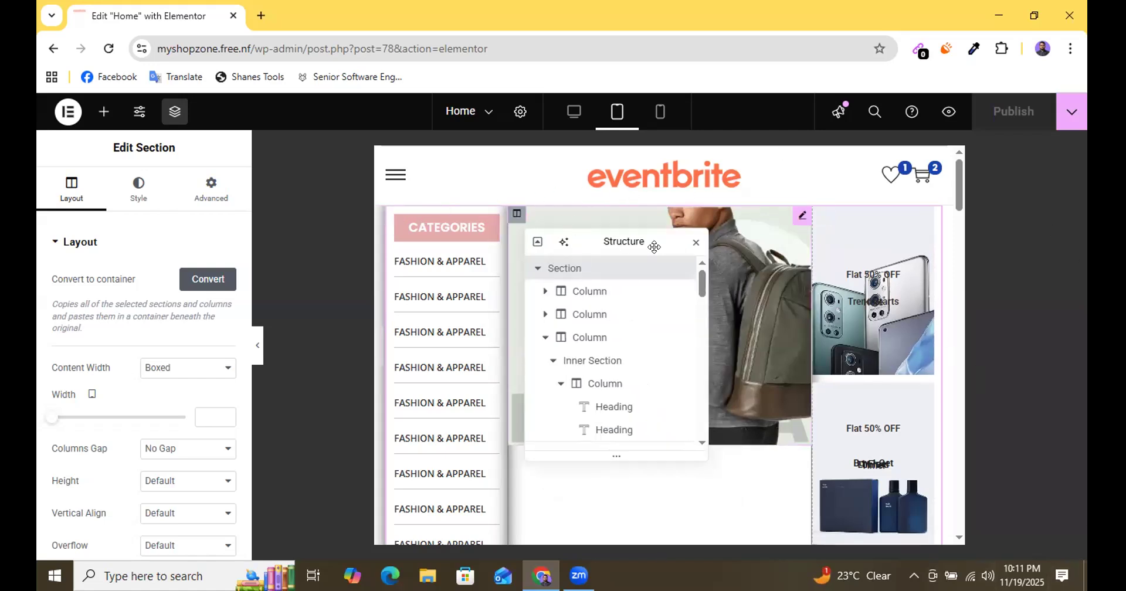
scroll(754, 340, "down", 2)
scroll(753, 340, "down", 4)
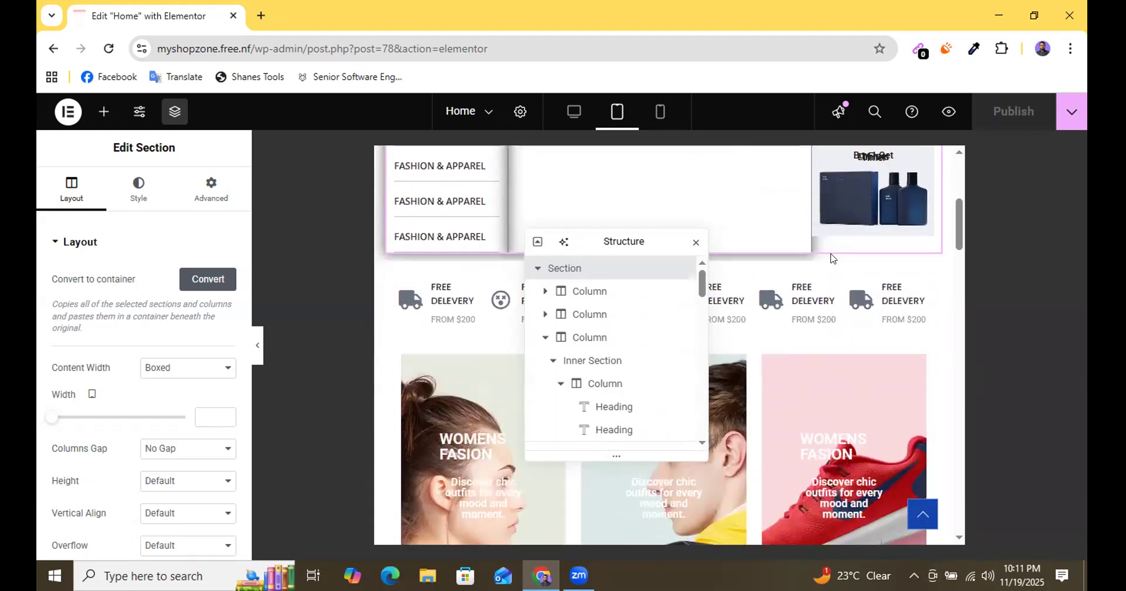
scroll(770, 352, "up", 3)
scroll(770, 351, "up", 3)
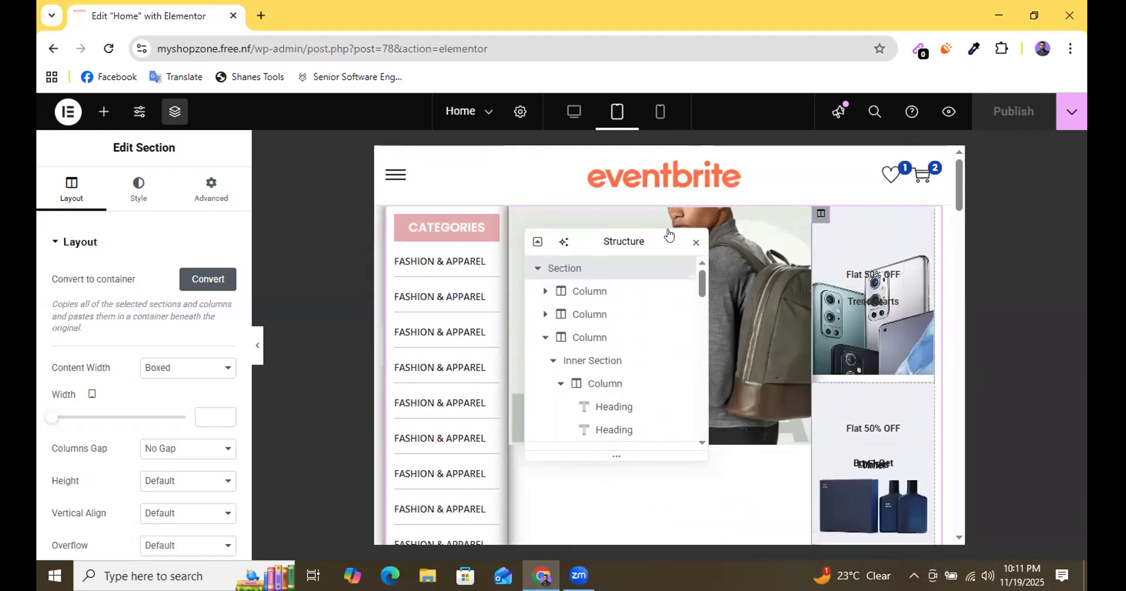
Hide the first section's promo banner column on Tablet Portrait and close the structure tree.
left_click(572, 343)
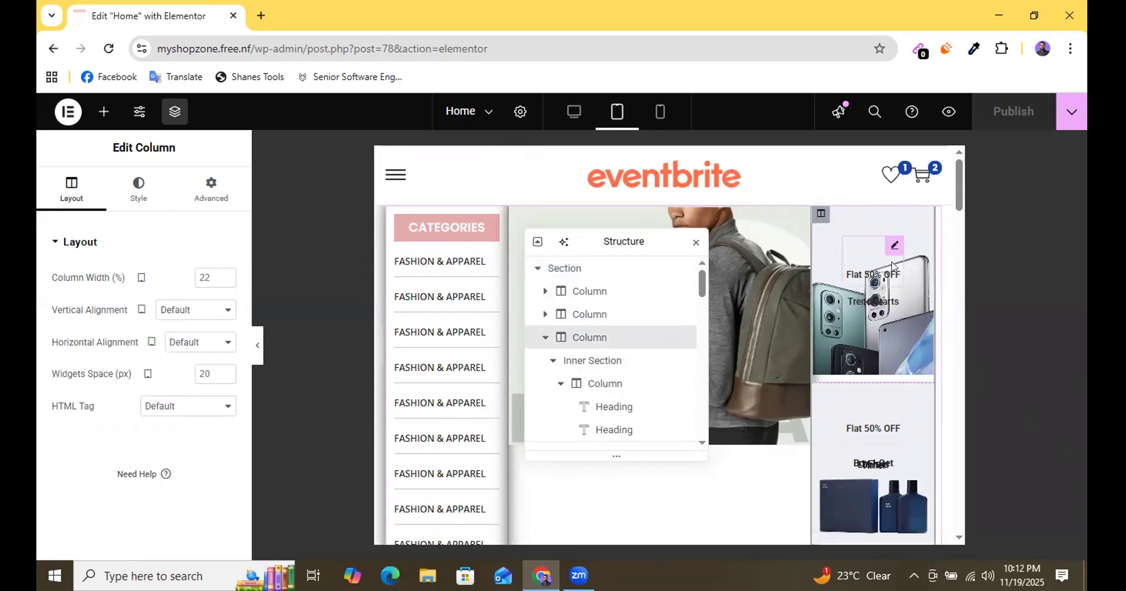
left_click(206, 194)
scroll(203, 375, "down", 3)
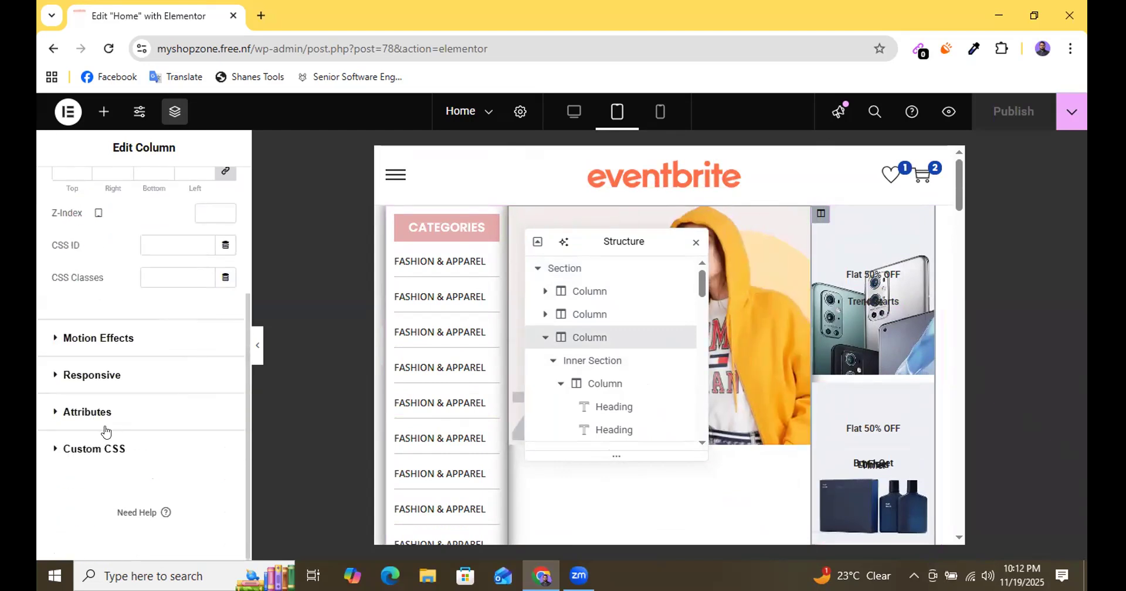
left_click(92, 375)
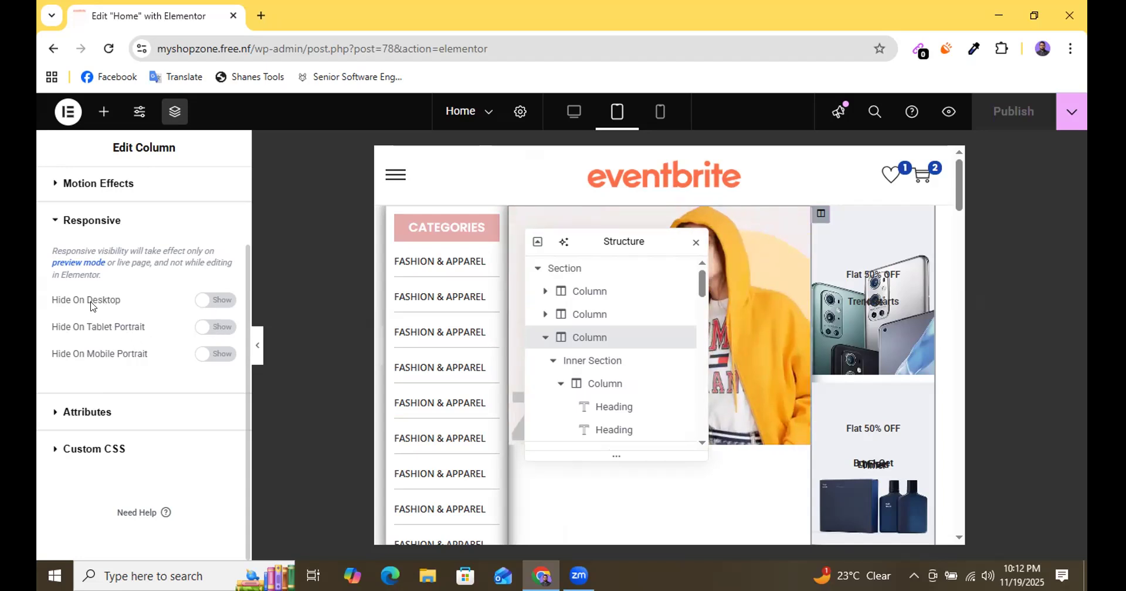
left_click(219, 330)
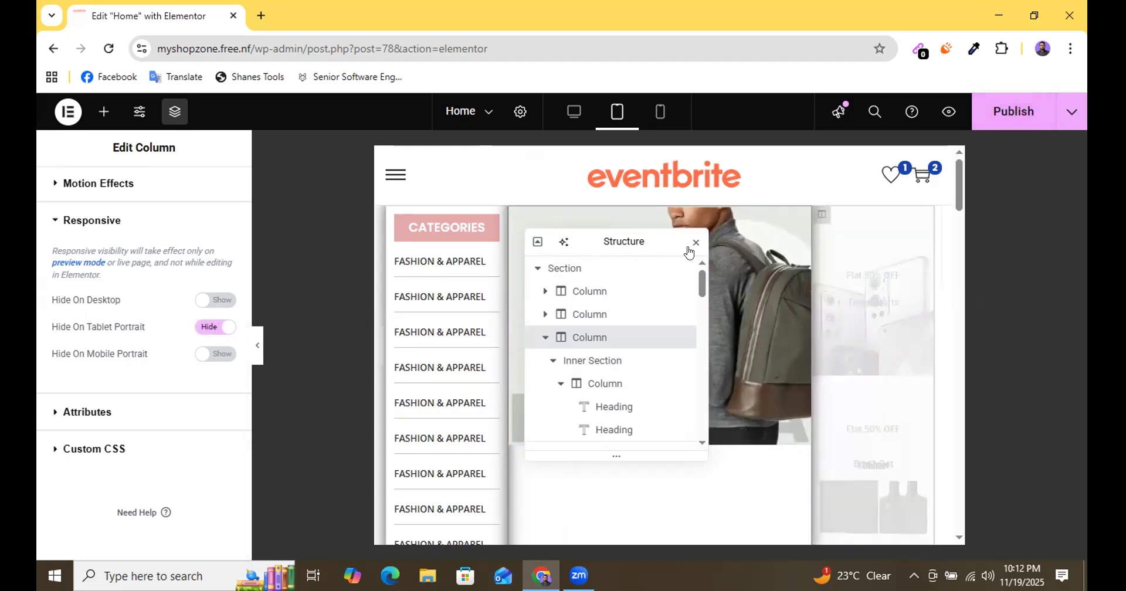
left_click(692, 244)
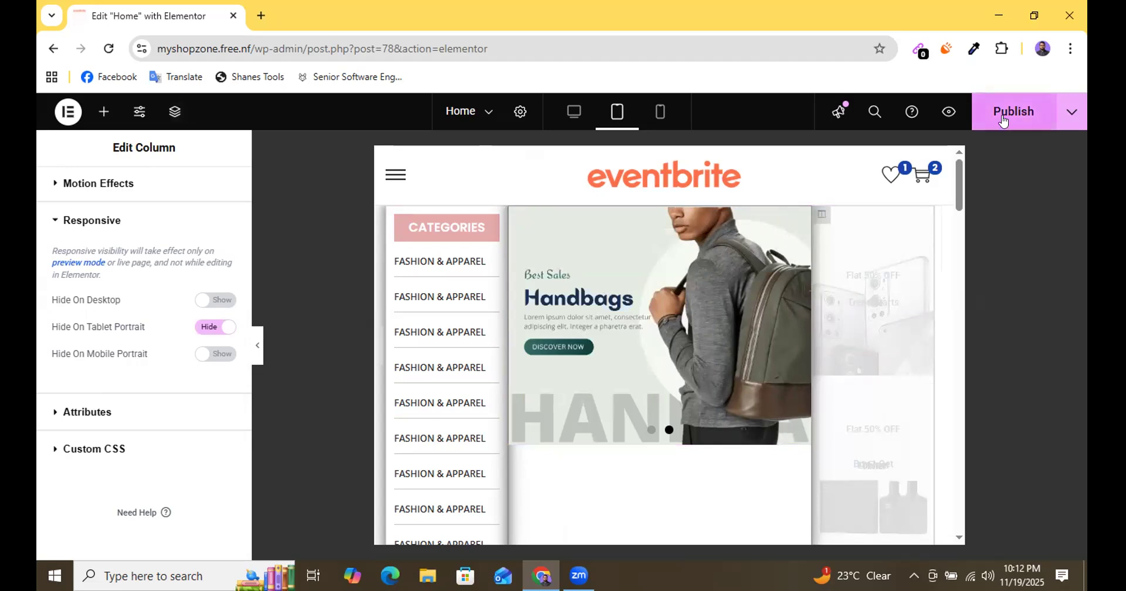
Save the page and check the tablet layout in preview mode before returning to editing.
key("ctrl+s")
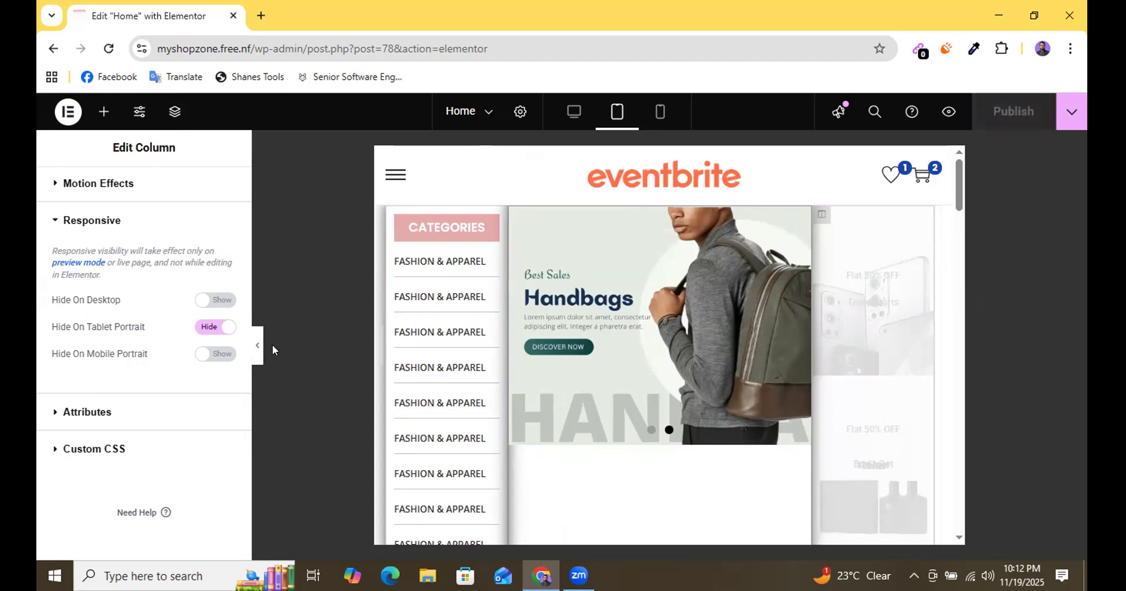
left_click(257, 351)
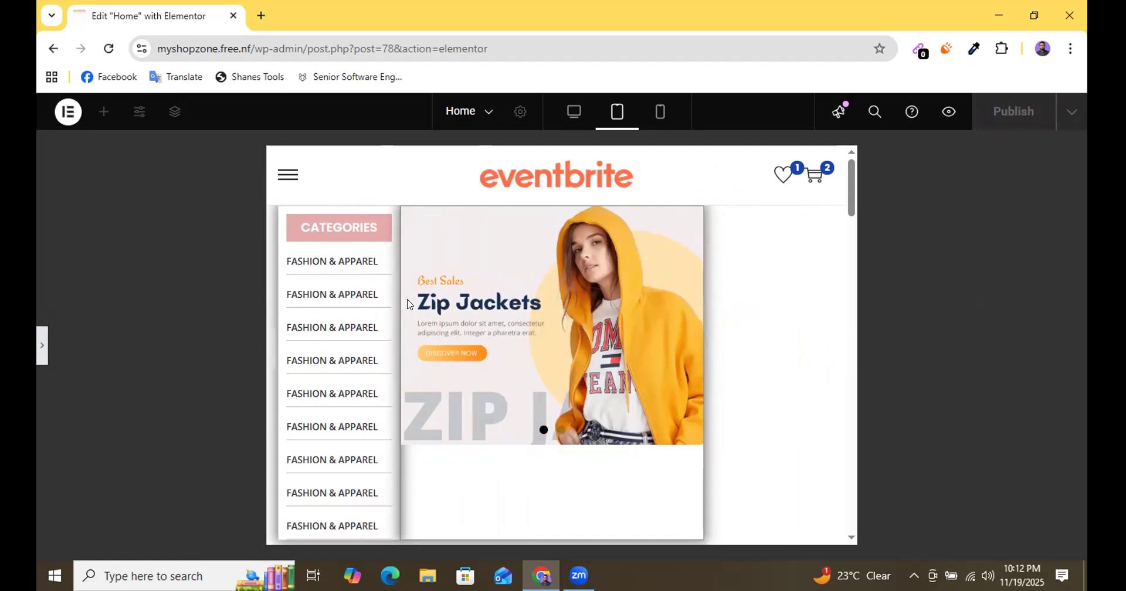
left_click(41, 353)
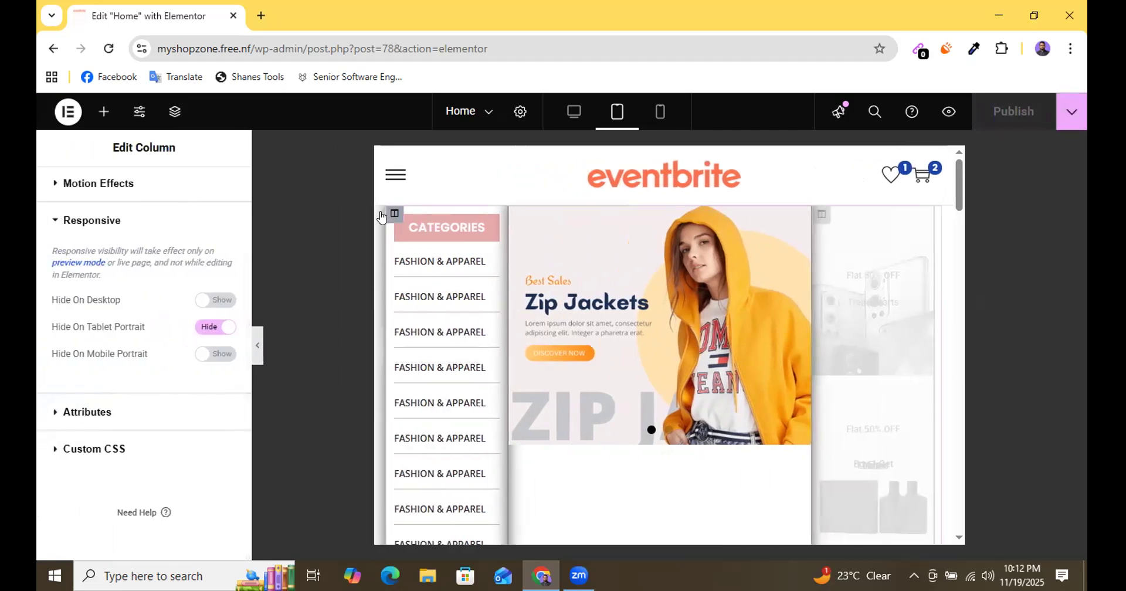
Set the categories column's width to 30% for the tablet layout.
left_click(393, 215)
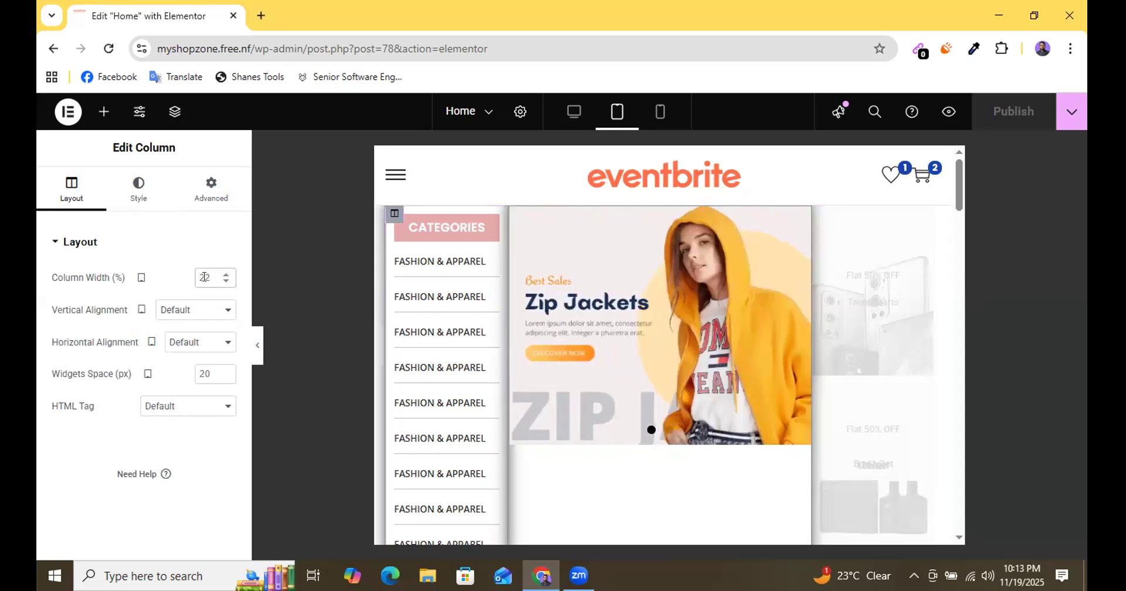
type("30")
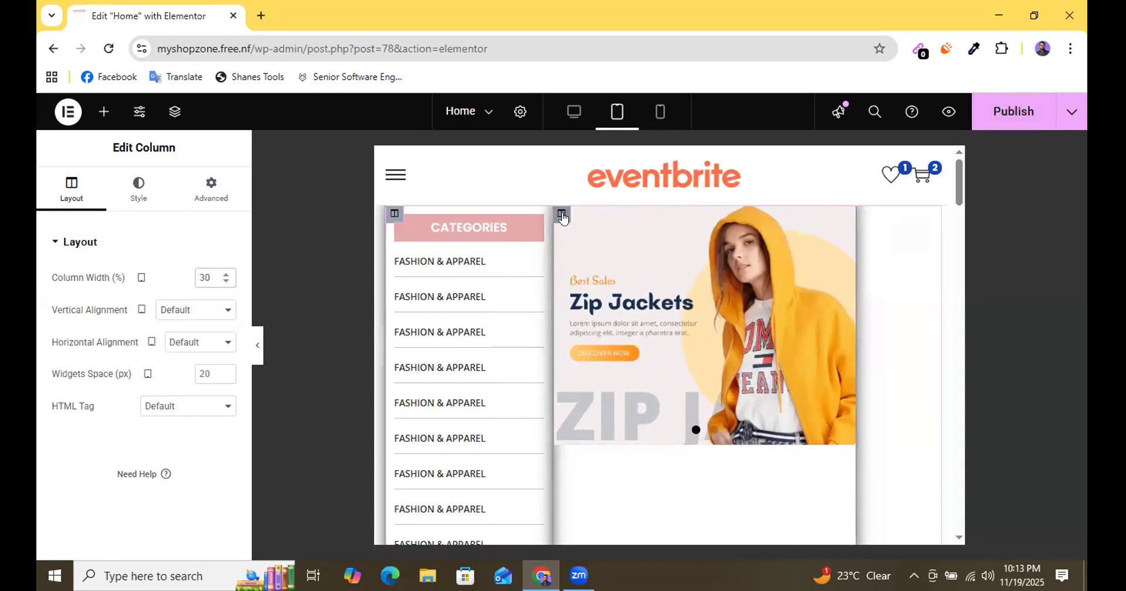
Set the image carousel column's width to 70% for the tablet layout and save the page.
left_click(561, 214)
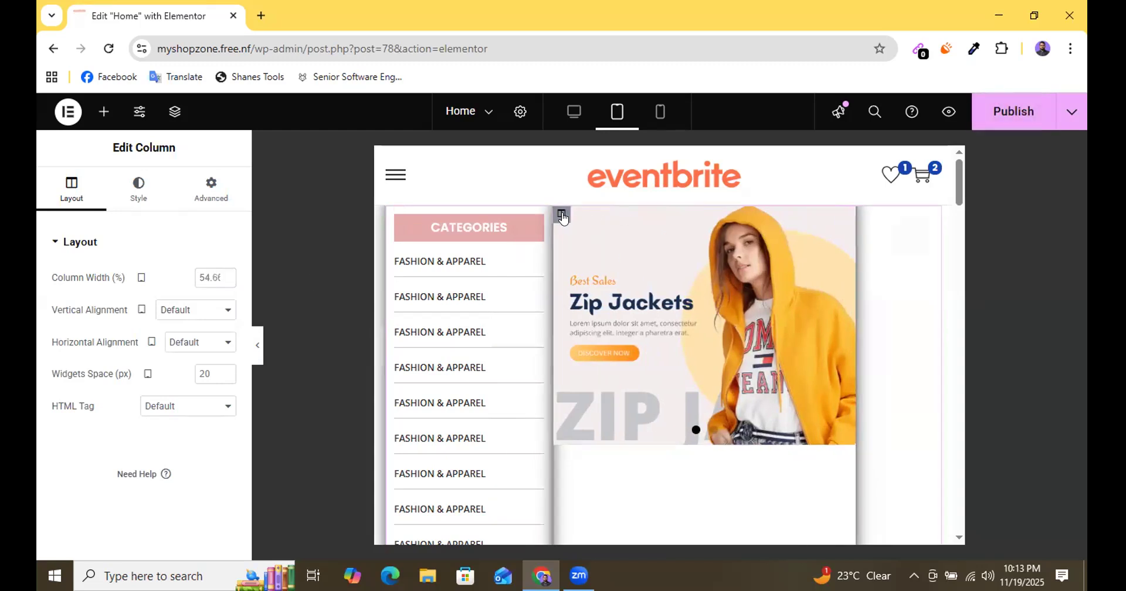
double_click(216, 277)
type("70")
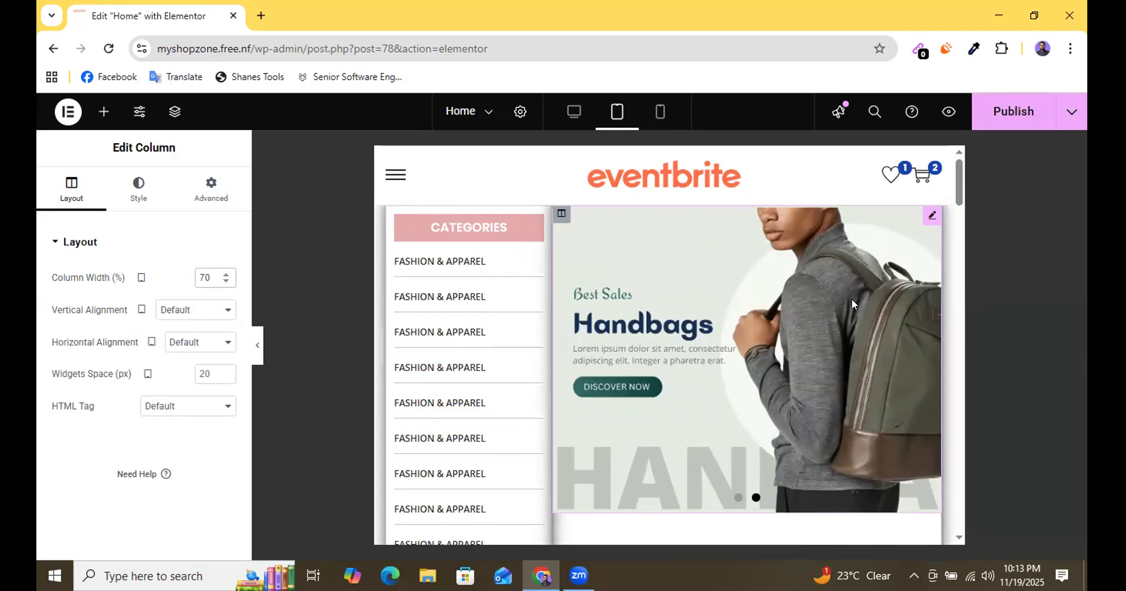
scroll(740, 315, "down", 3)
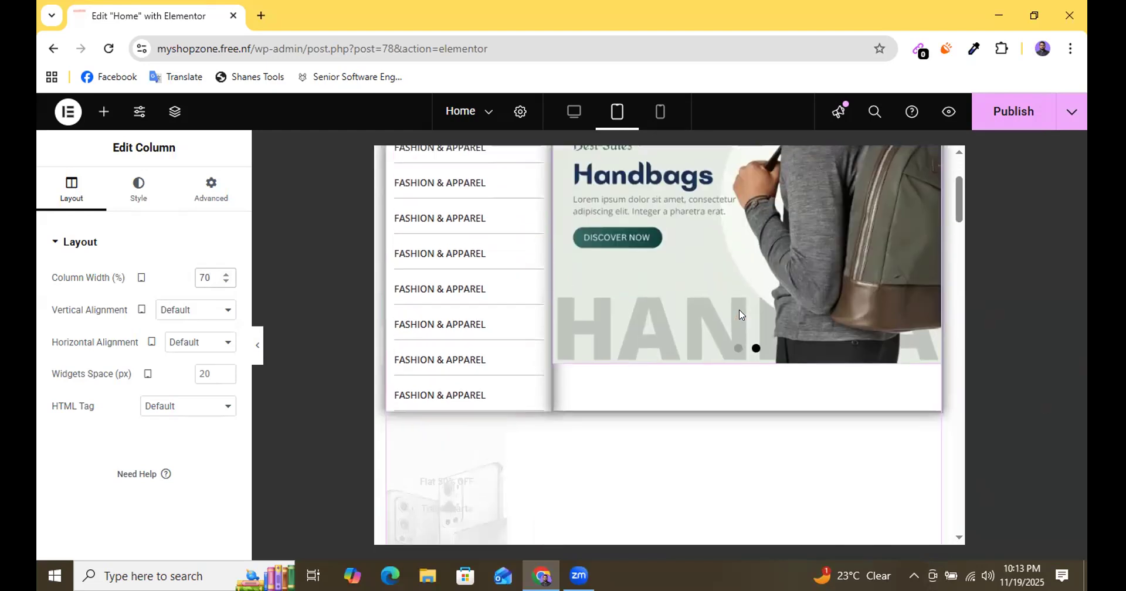
scroll(739, 314, "up", 3)
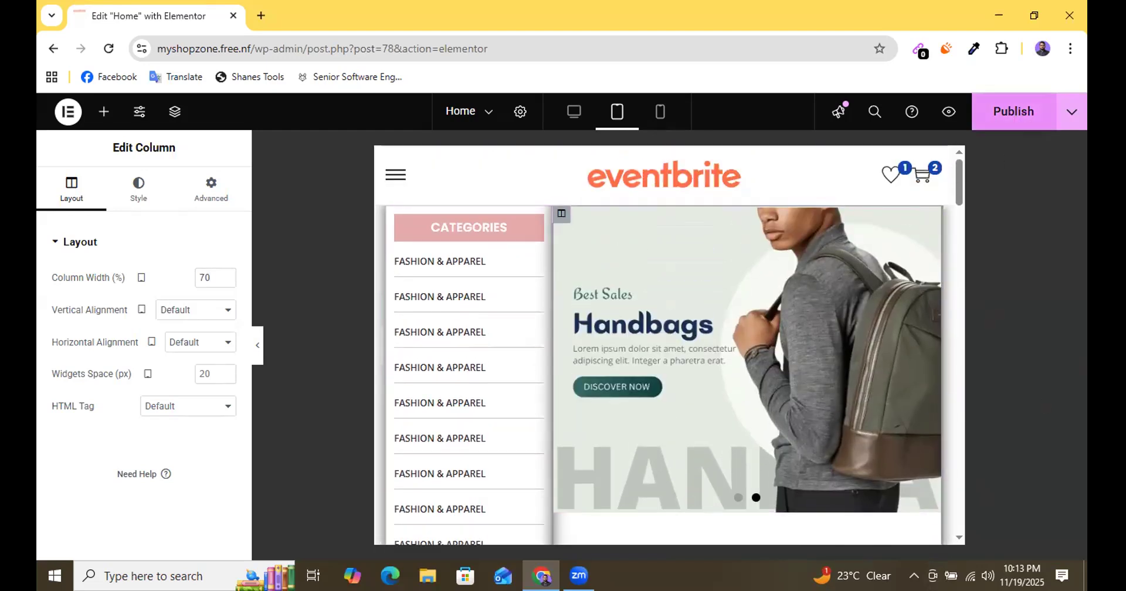
key("ctrl+s")
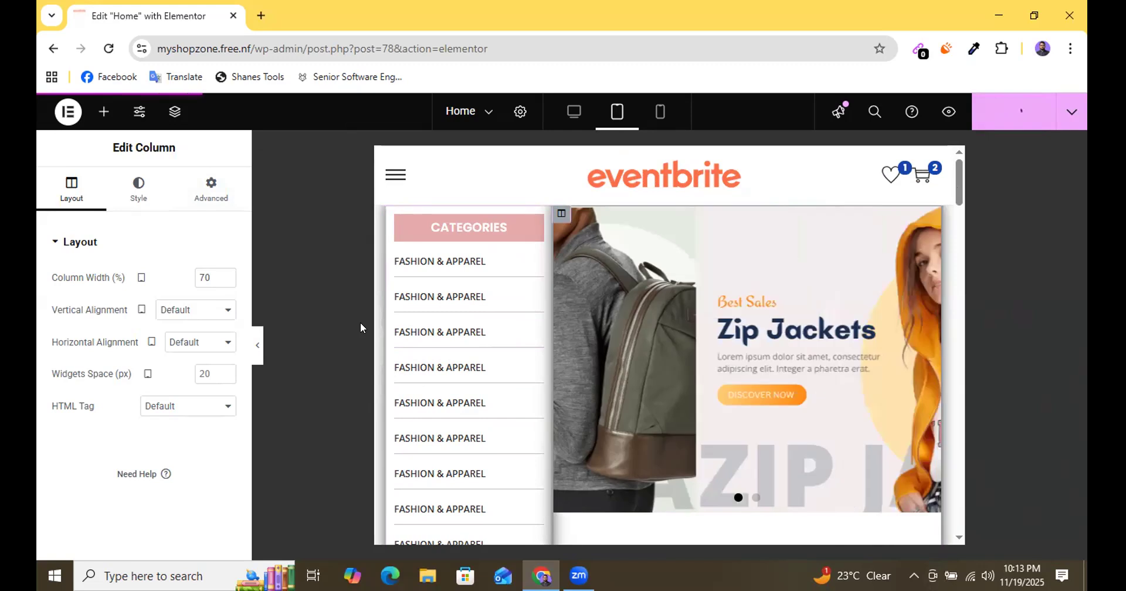
Check the first section's tablet layout in preview mode and return to editing.
left_click(257, 352)
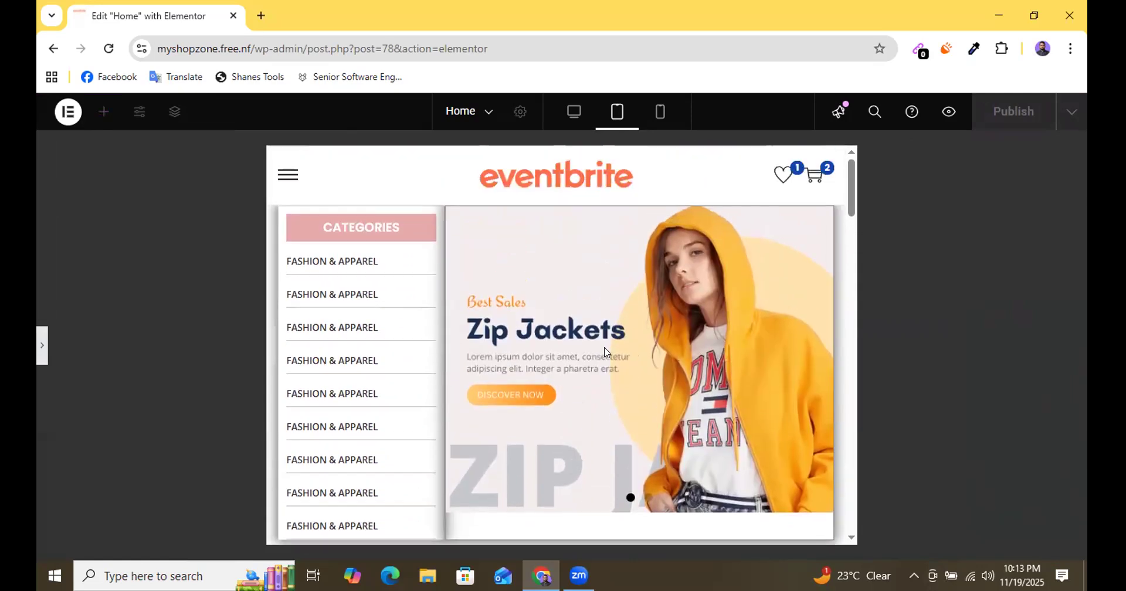
scroll(514, 431, "down", 2)
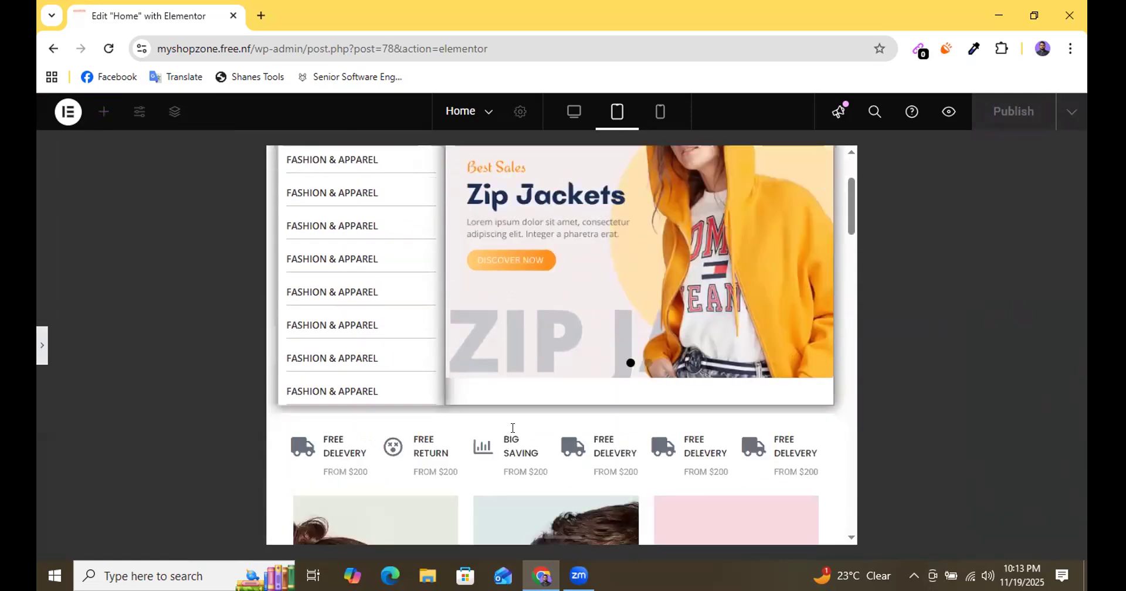
scroll(526, 378, "up", 2)
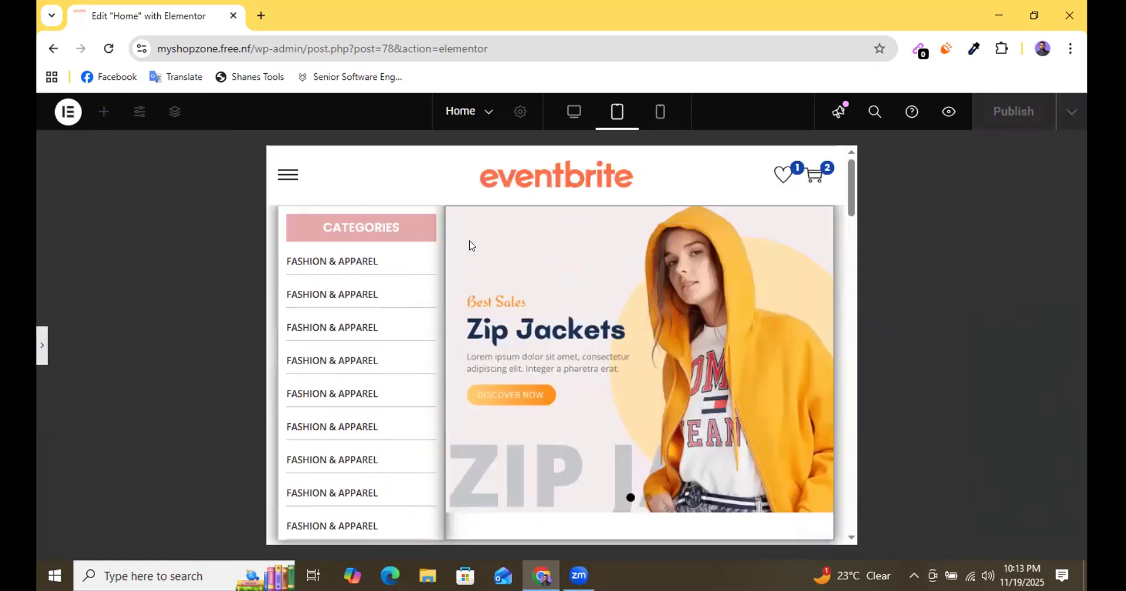
scroll(688, 368, "down", 2)
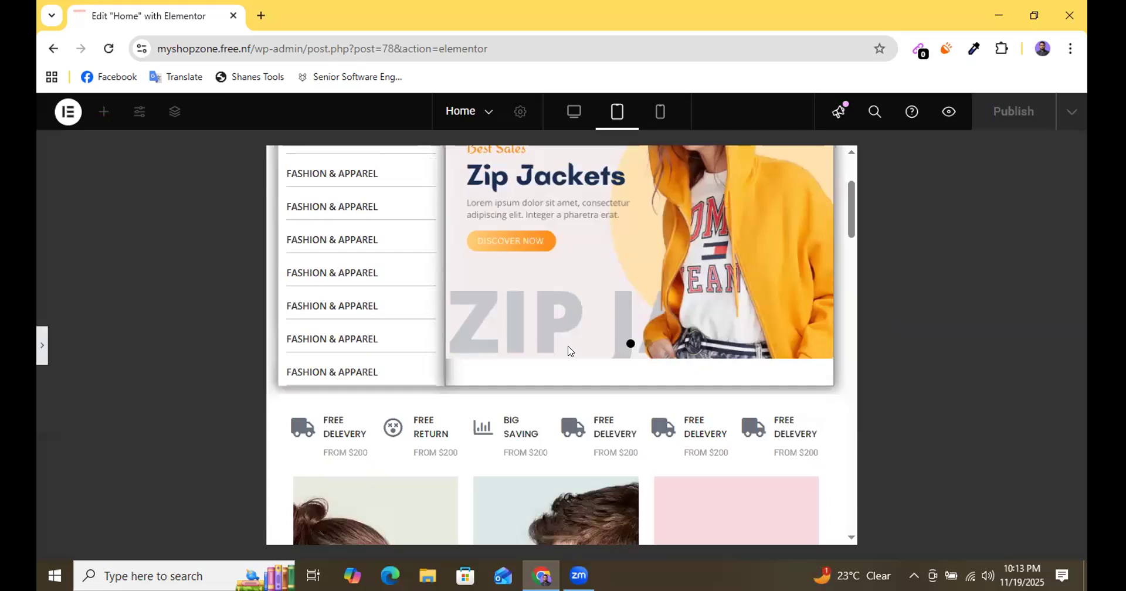
scroll(568, 350, "up", 2)
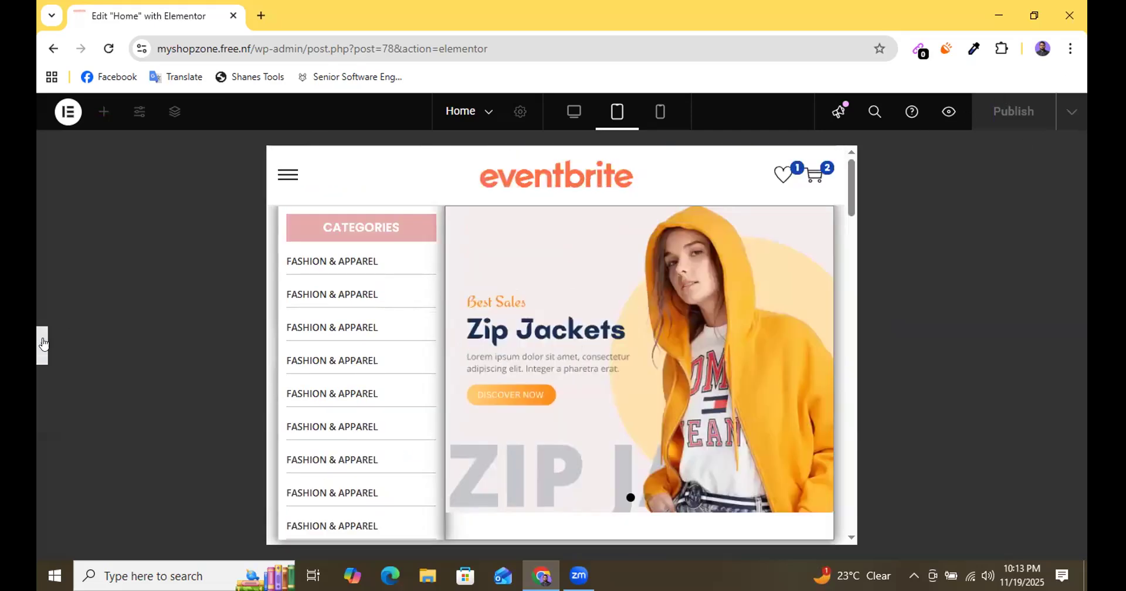
left_click(591, 352)
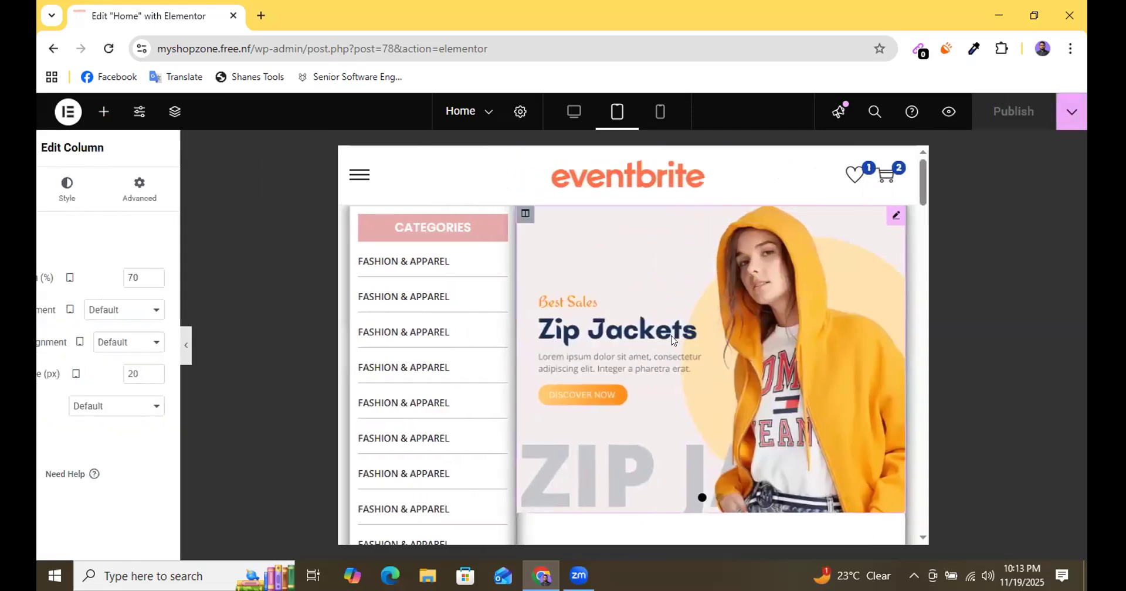
Switch the editor to desktop view and go to the delivery and savings icon row below the carousel.
scroll(645, 346, "down", 3)
scroll(675, 338, "down", 4)
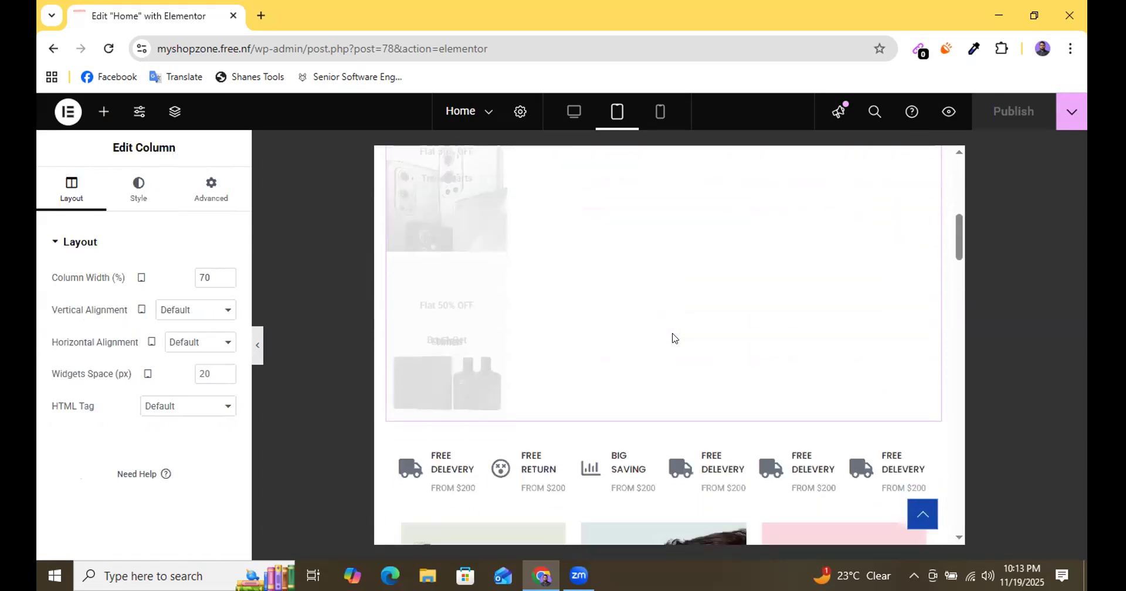
scroll(675, 338, "up", 2)
scroll(673, 336, "down", 5)
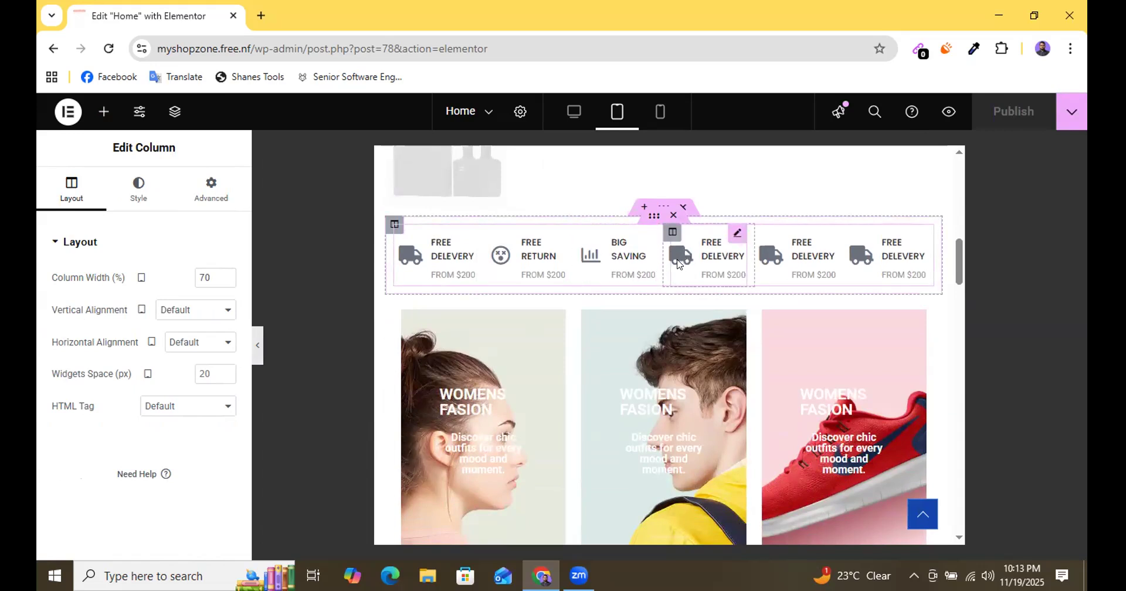
left_click(574, 116)
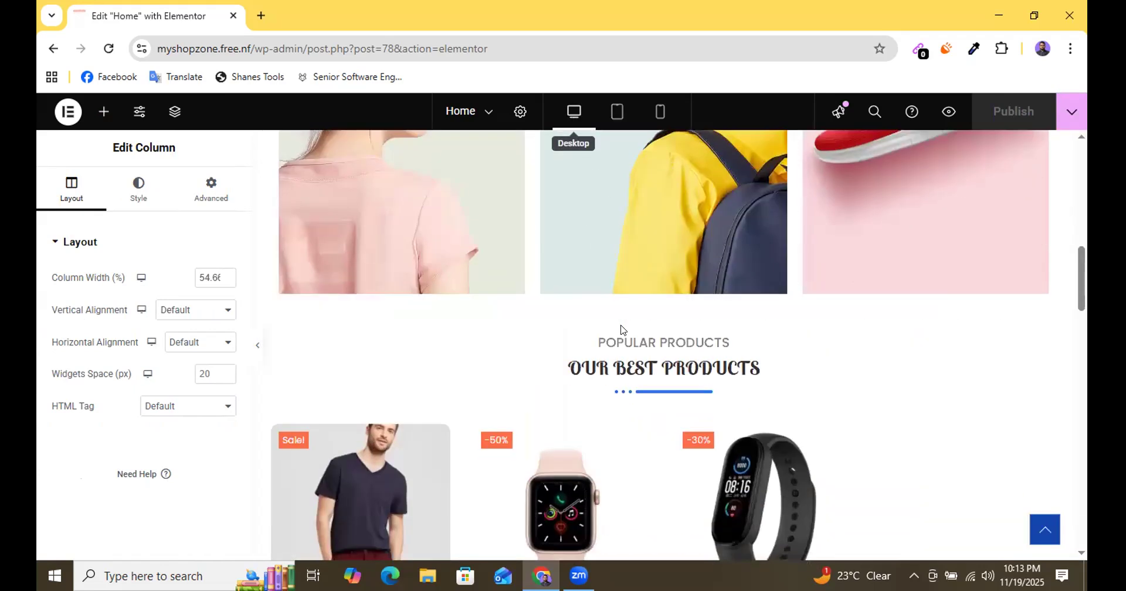
scroll(638, 314, "down", 6)
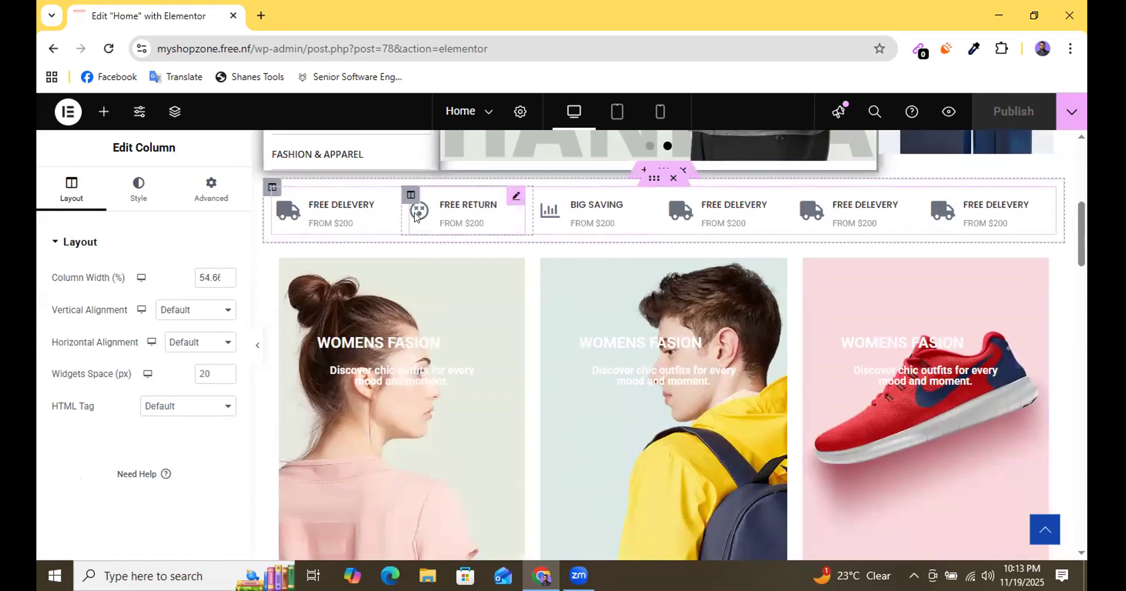
right_click(662, 171)
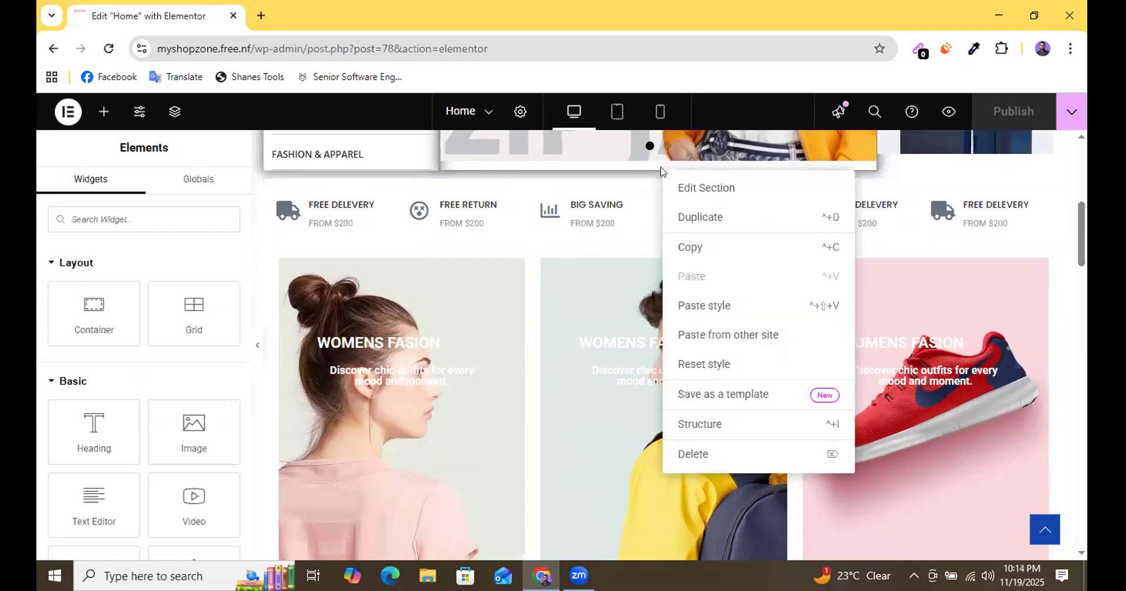
left_click(706, 218)
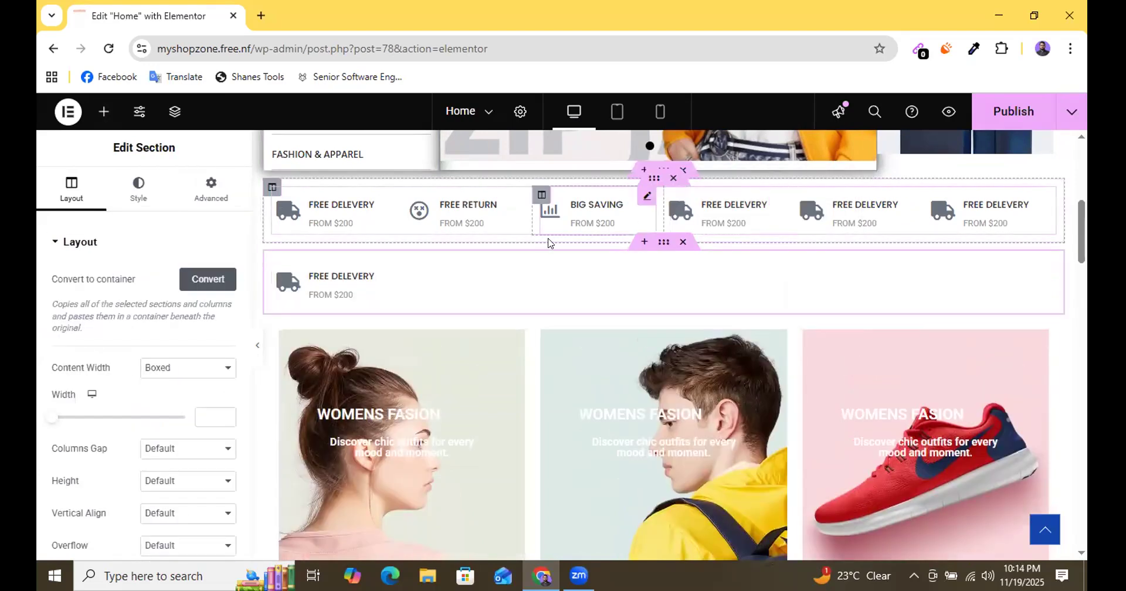
left_click(682, 171)
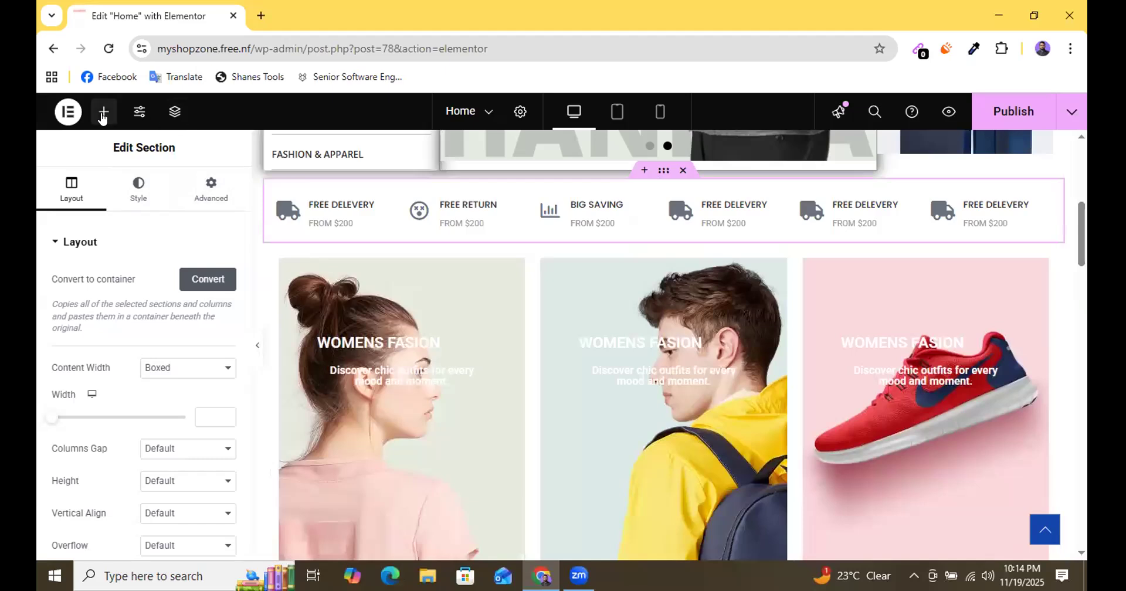
Add a flexbox container with a single downward column directly above the delivery icon row.
left_click(641, 170)
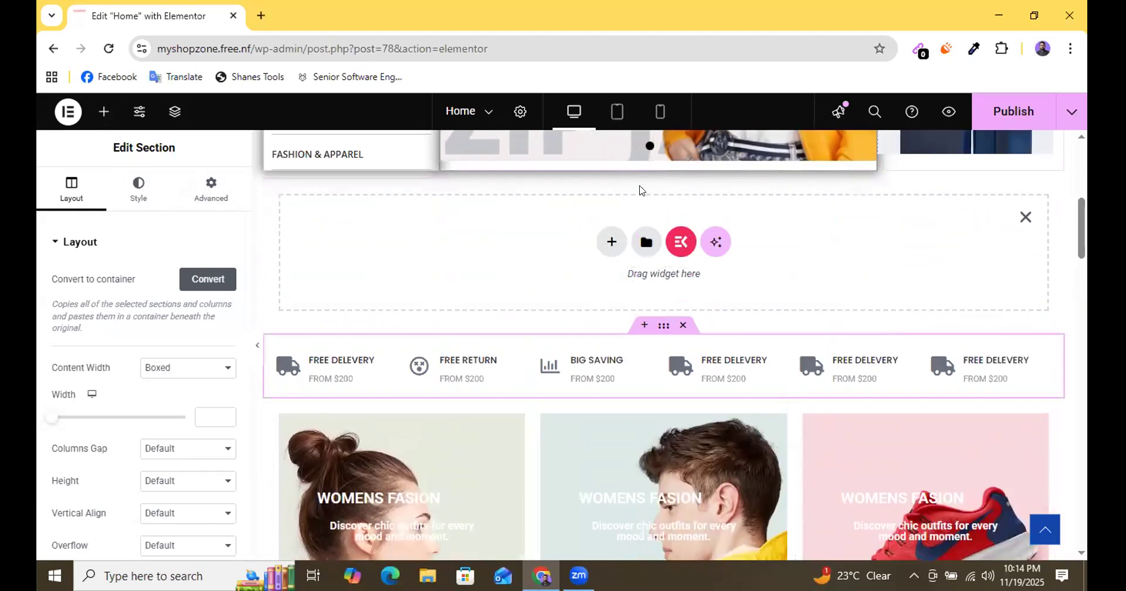
left_click(613, 243)
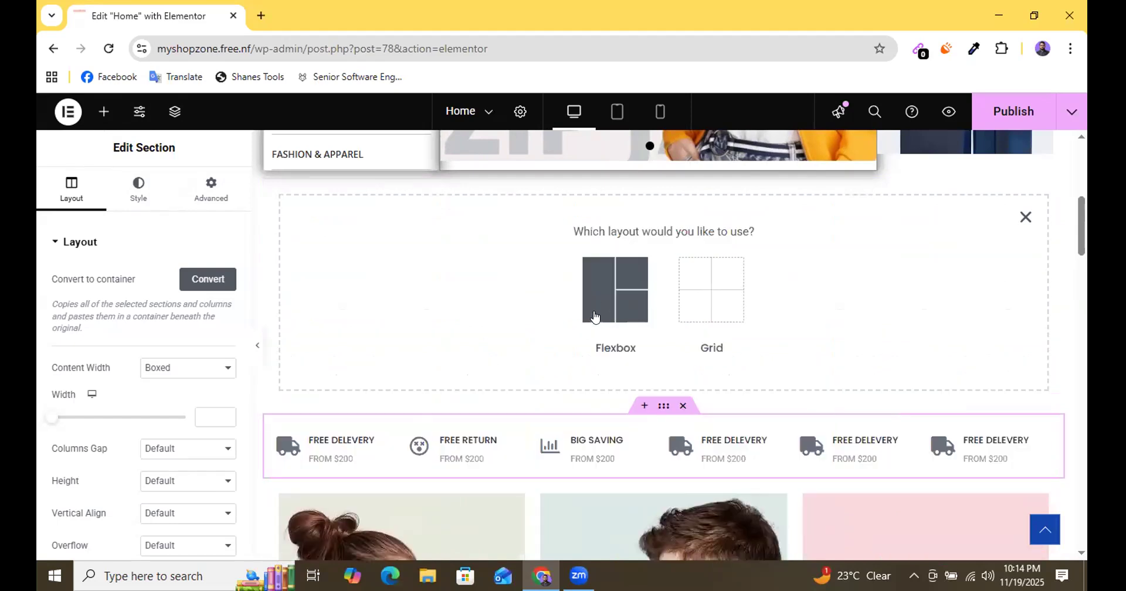
left_click(589, 294)
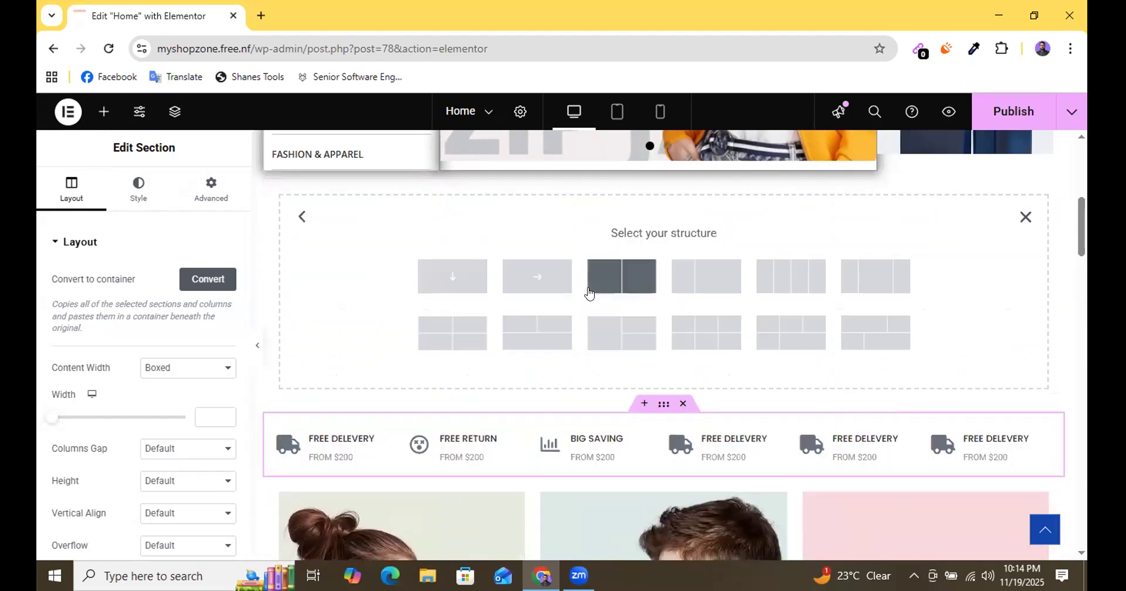
left_click(452, 276)
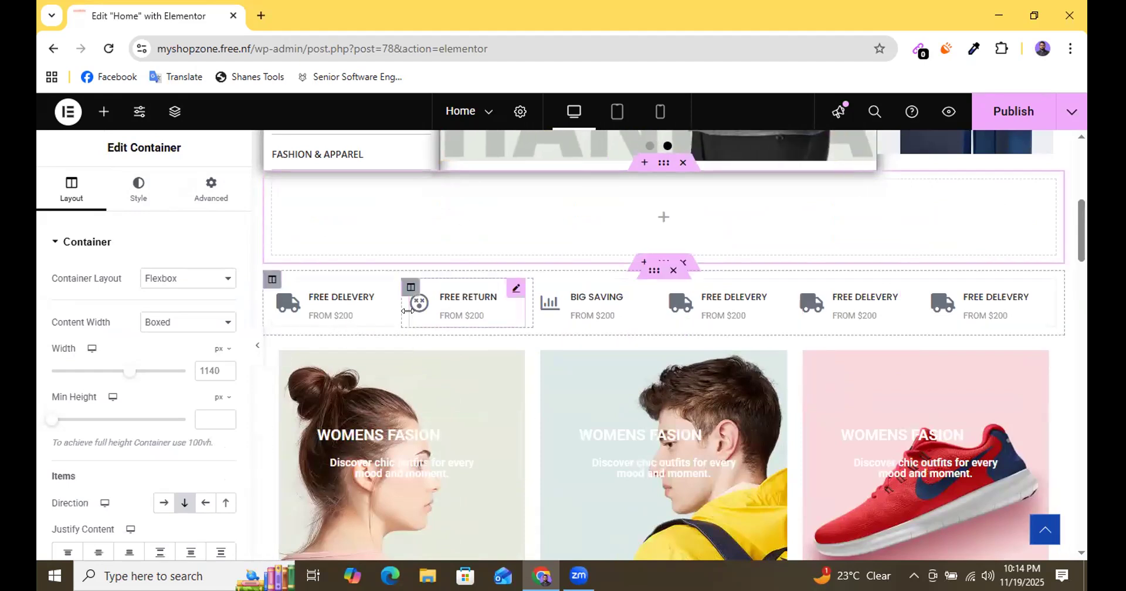
Insert a Grid element inside the new empty container above the delivery icon row.
scroll(408, 310, "up", 1)
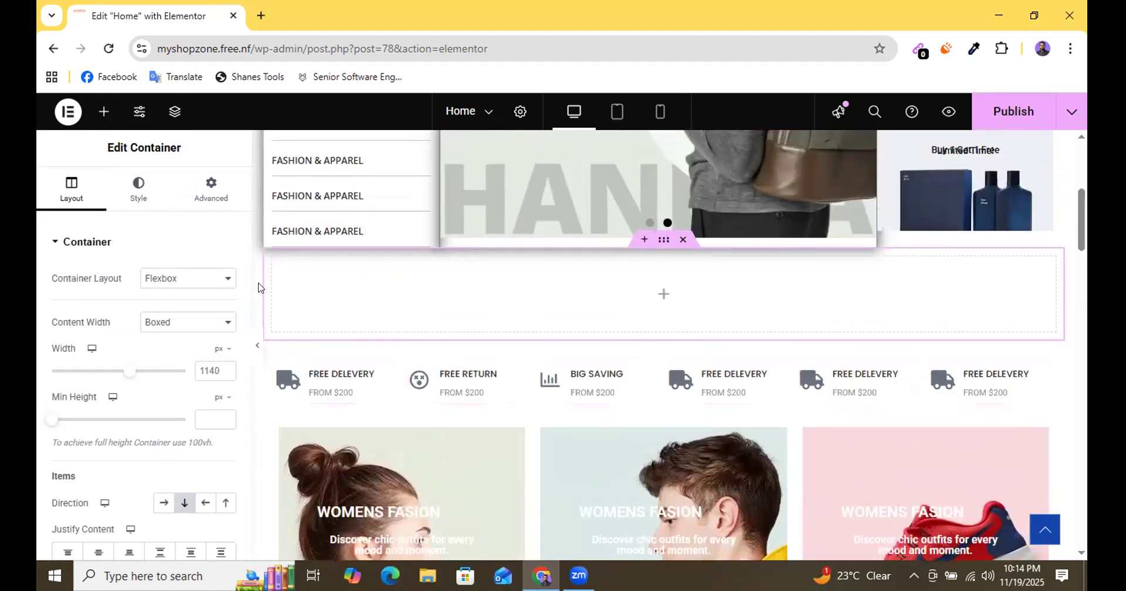
left_click(101, 113)
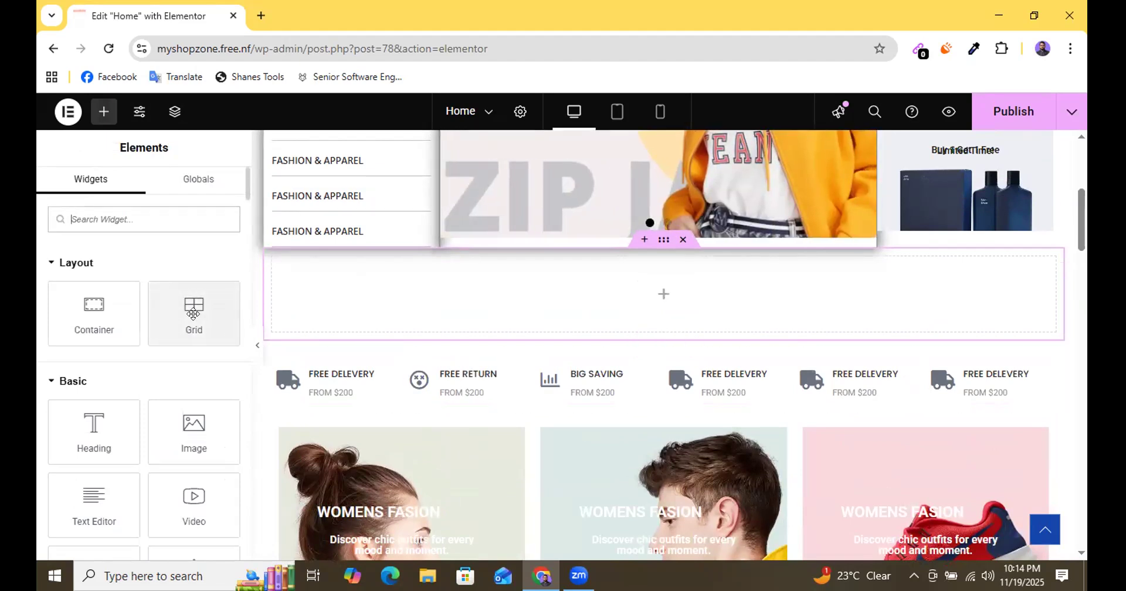
left_click_drag(191, 307, 484, 328)
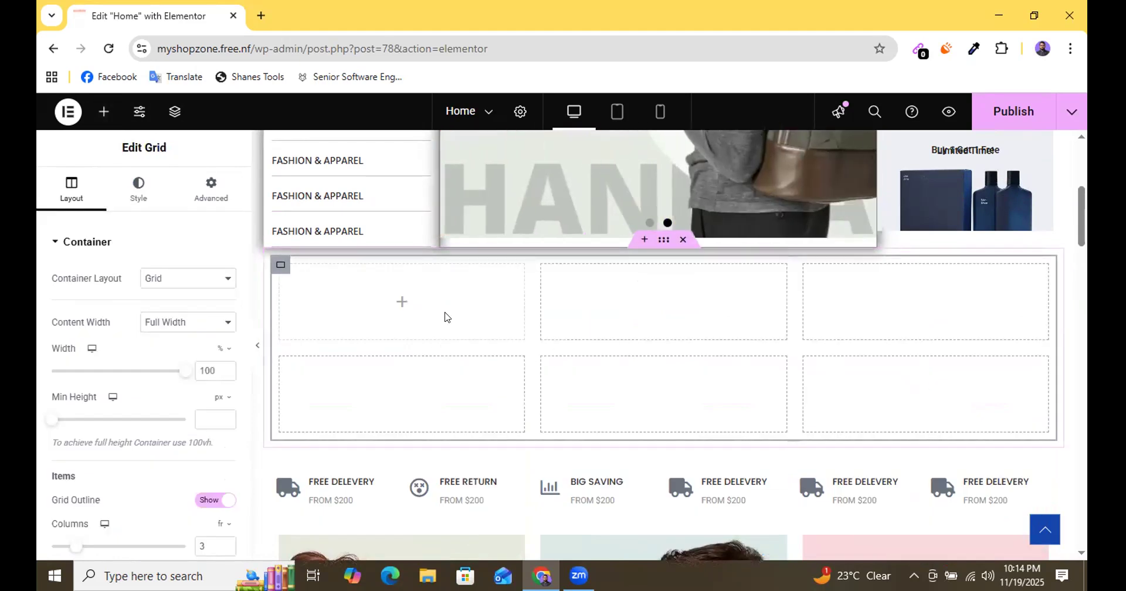
Set the new grid to 6 columns and 1 row, keeping the Grid container layout.
scroll(493, 332, "down", 3)
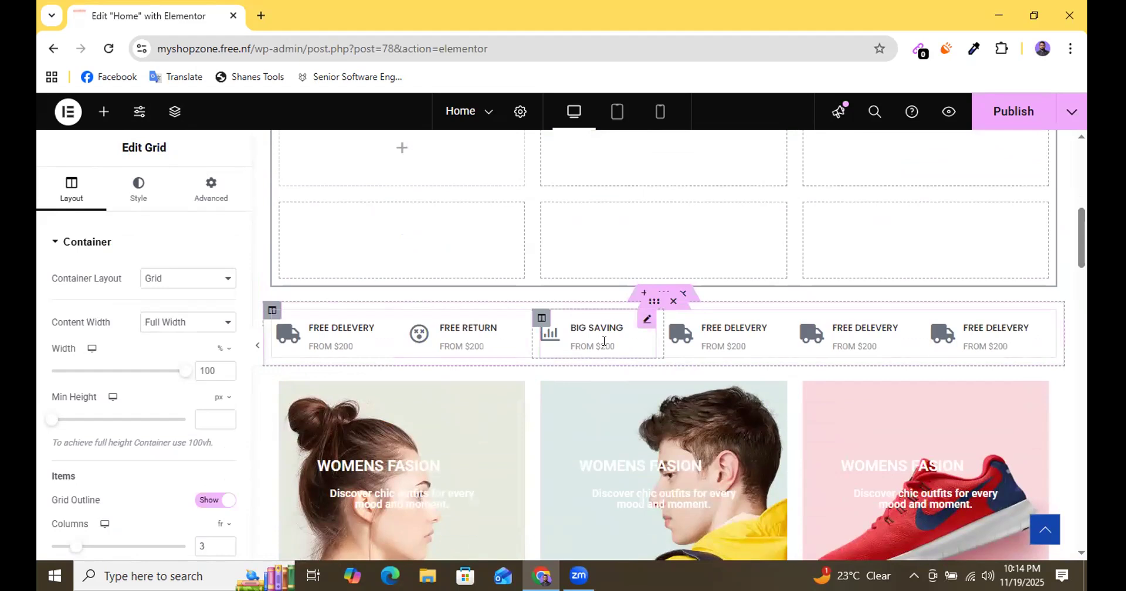
scroll(714, 382, "up", 1)
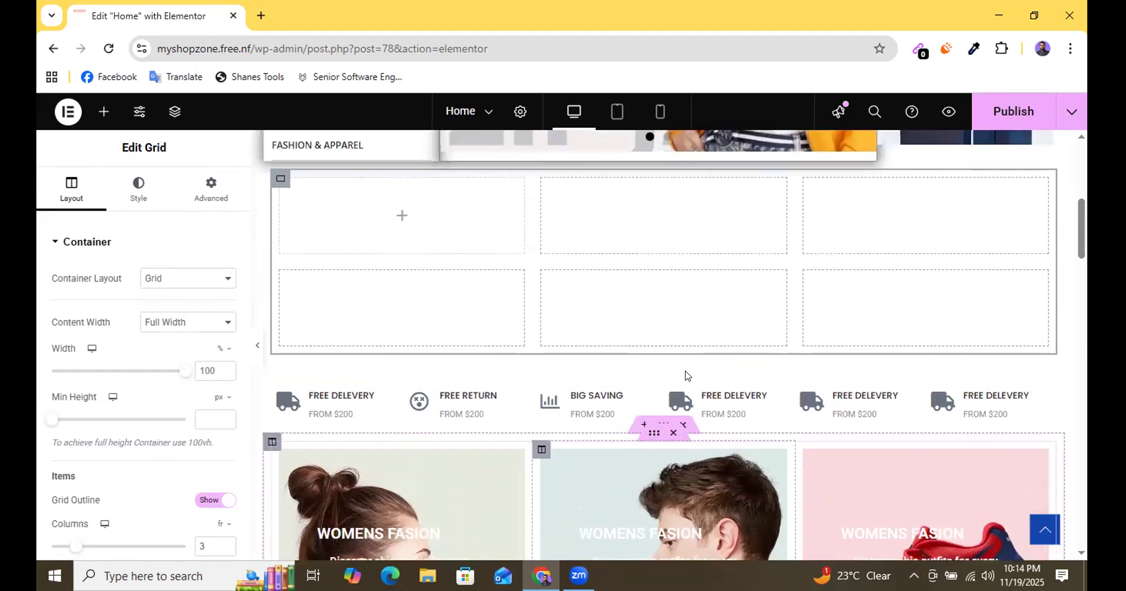
left_click(166, 284)
left_click(166, 284)
scroll(166, 343, "down", 1)
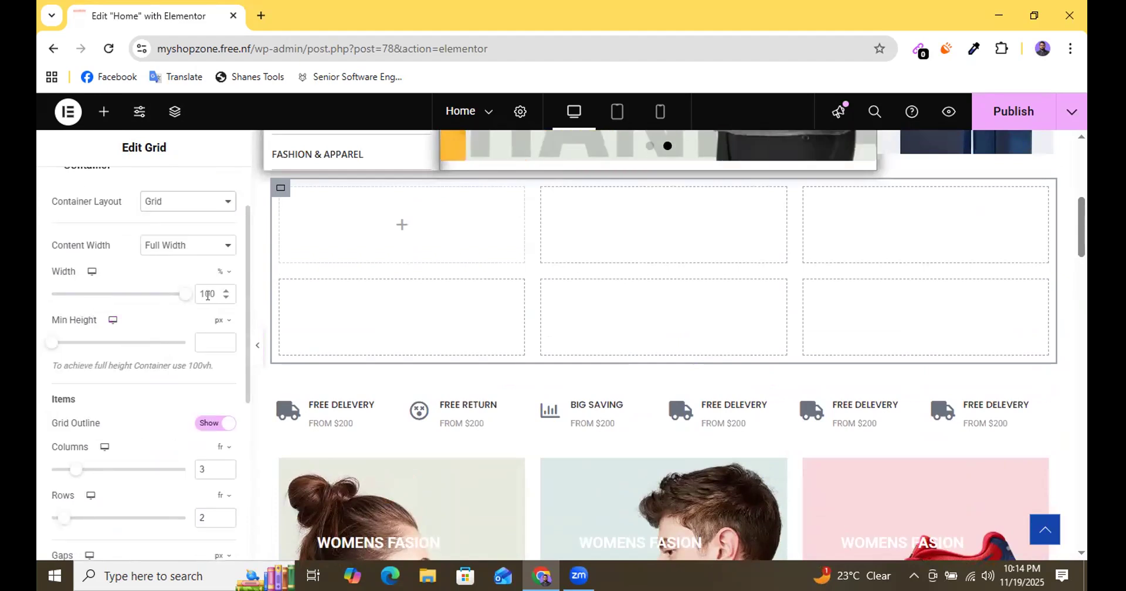
scroll(156, 401, "down", 1)
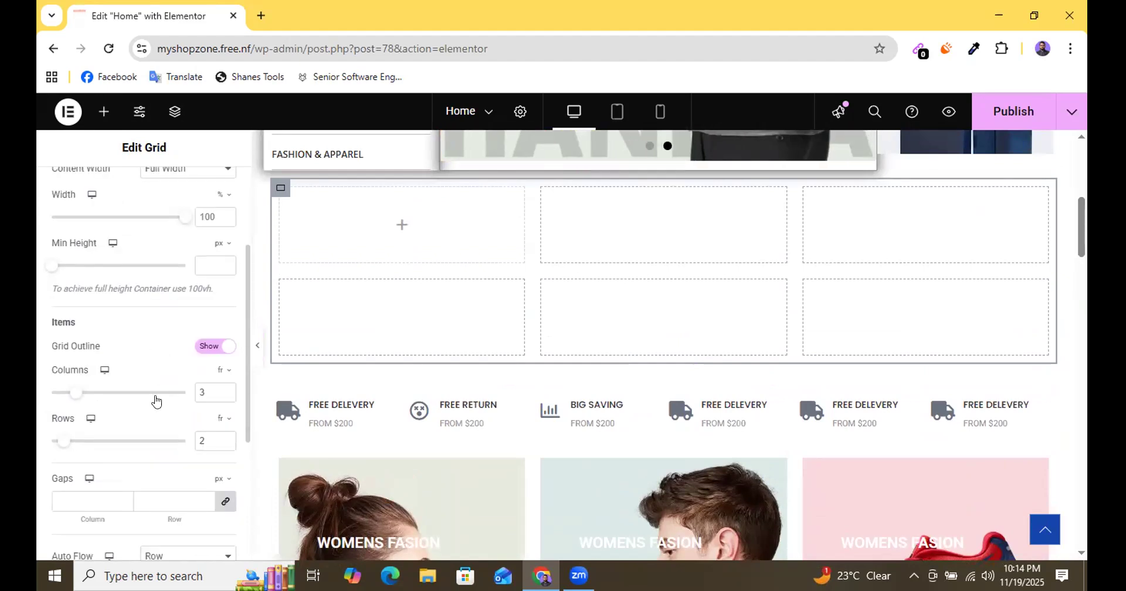
double_click(223, 387)
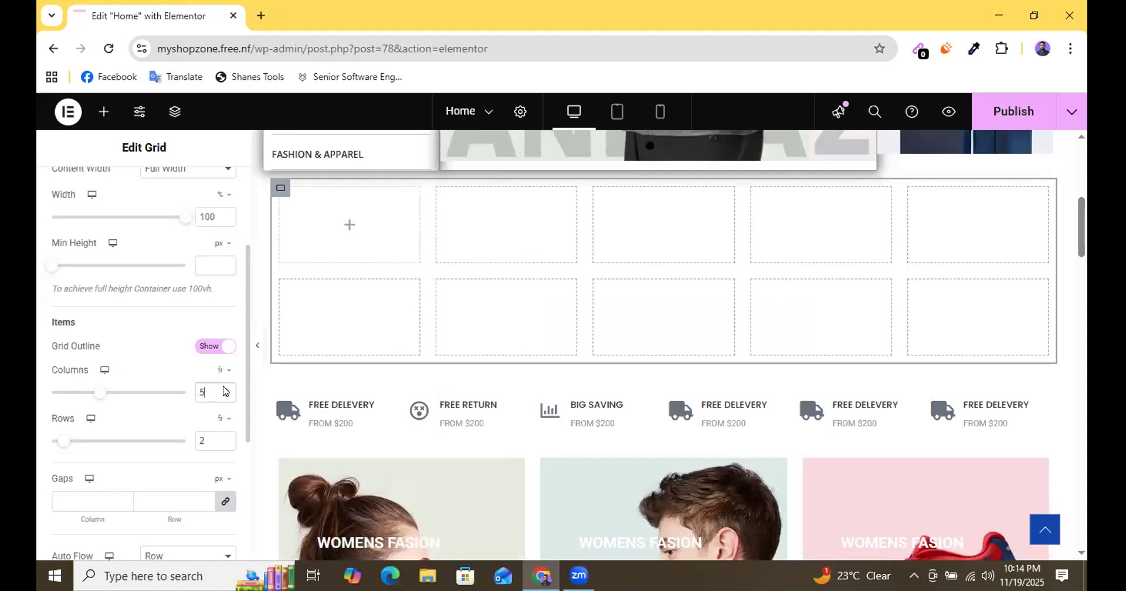
left_click(223, 392)
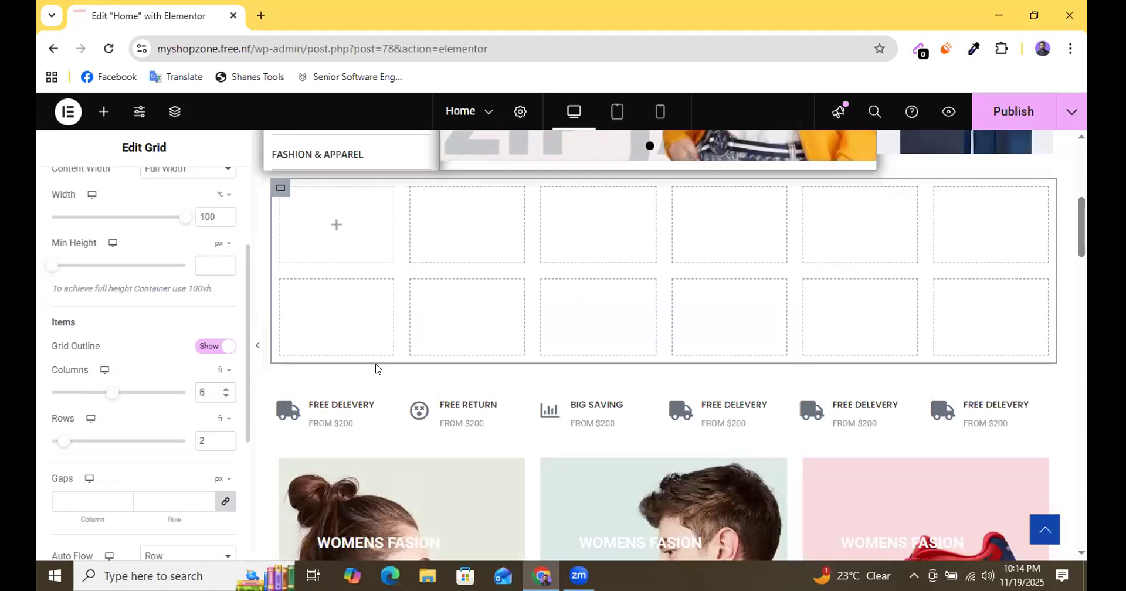
left_click(224, 447)
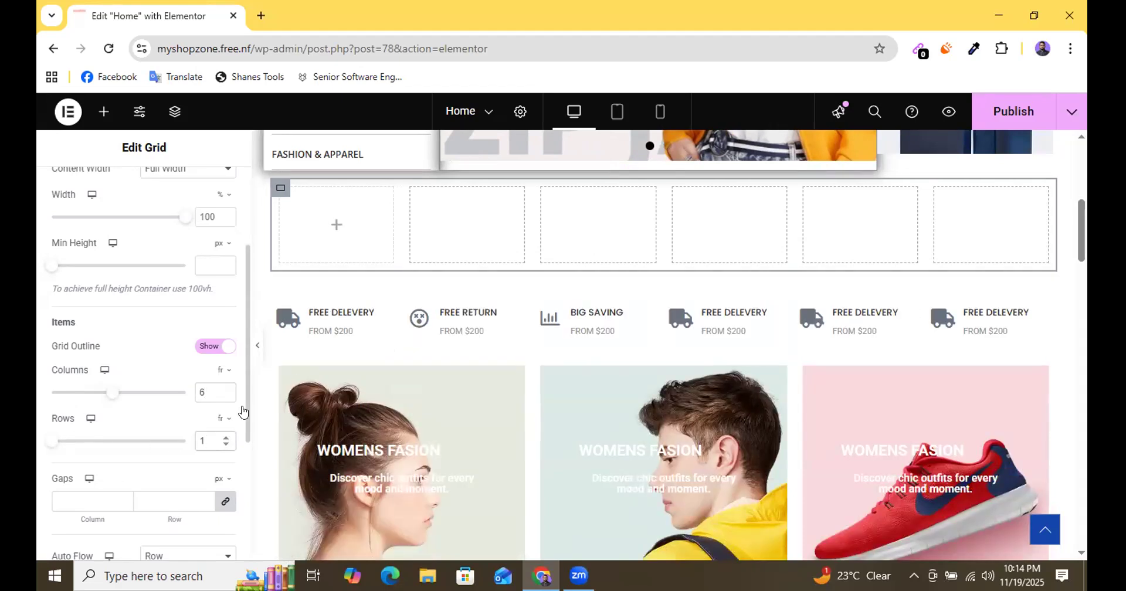
Try to move the first FREE DELEVERY icon box into the grid's first cell, and undo the move.
scroll(645, 295, "up", 1)
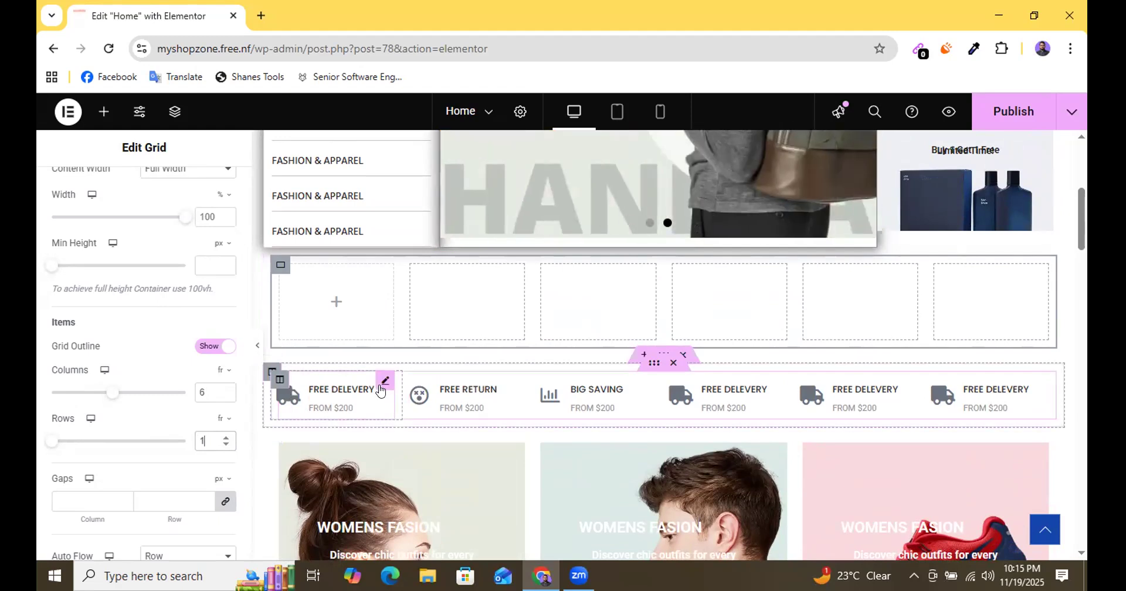
left_click_drag(380, 387, 342, 290)
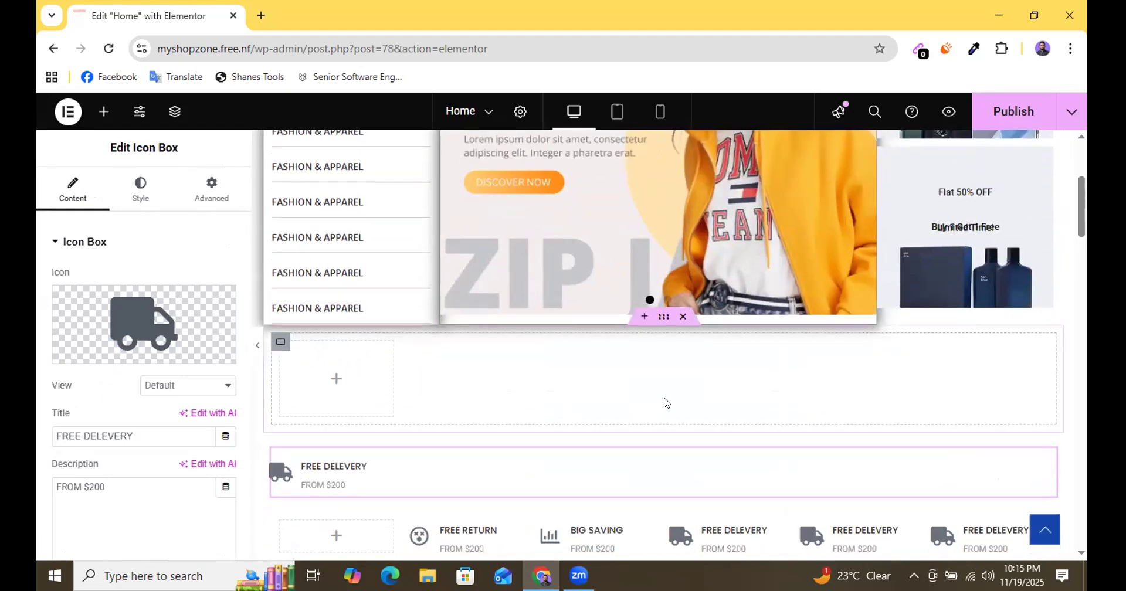
key("ctrl+z")
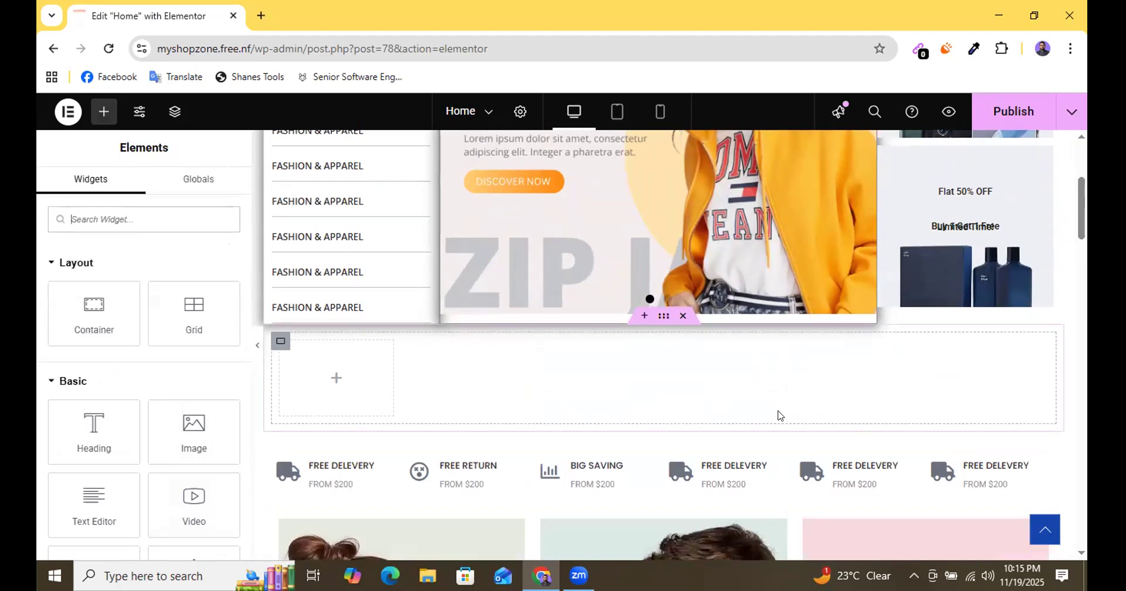
Undo the grid settings, the inserted grid and the container added above the delivery icon row.
scroll(763, 413, "down", 3)
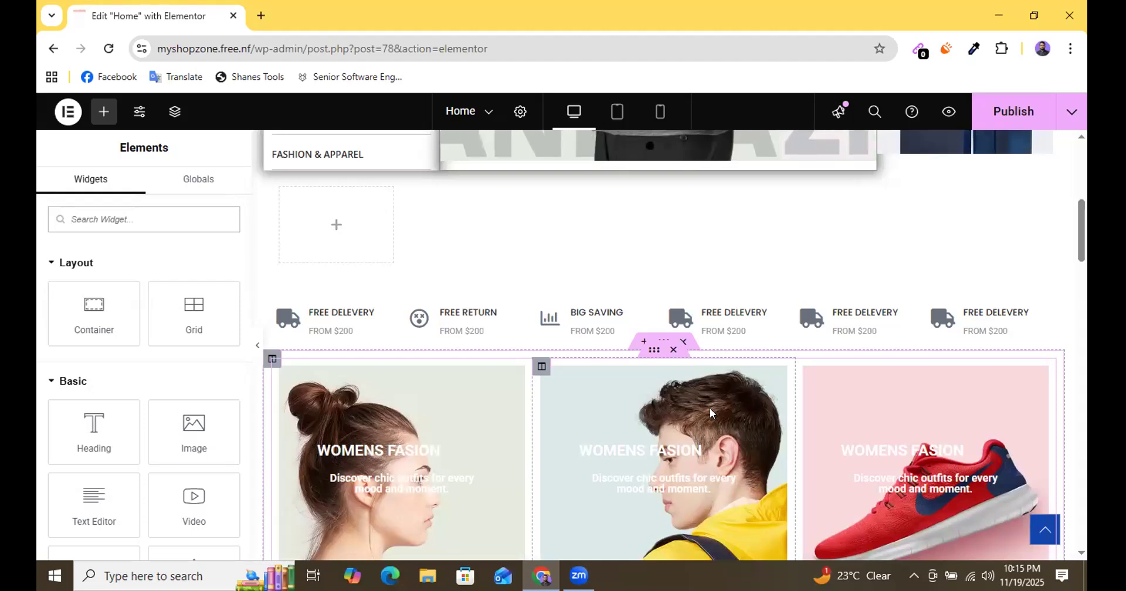
scroll(326, 356, "up", 1)
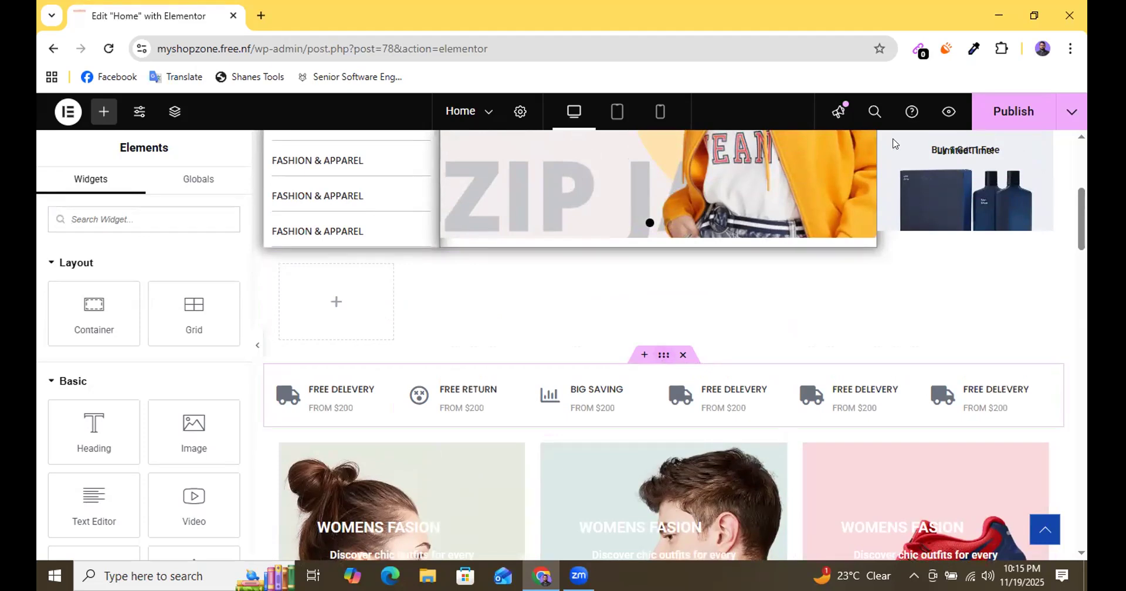
left_click(659, 362)
scroll(485, 292, "down", 1)
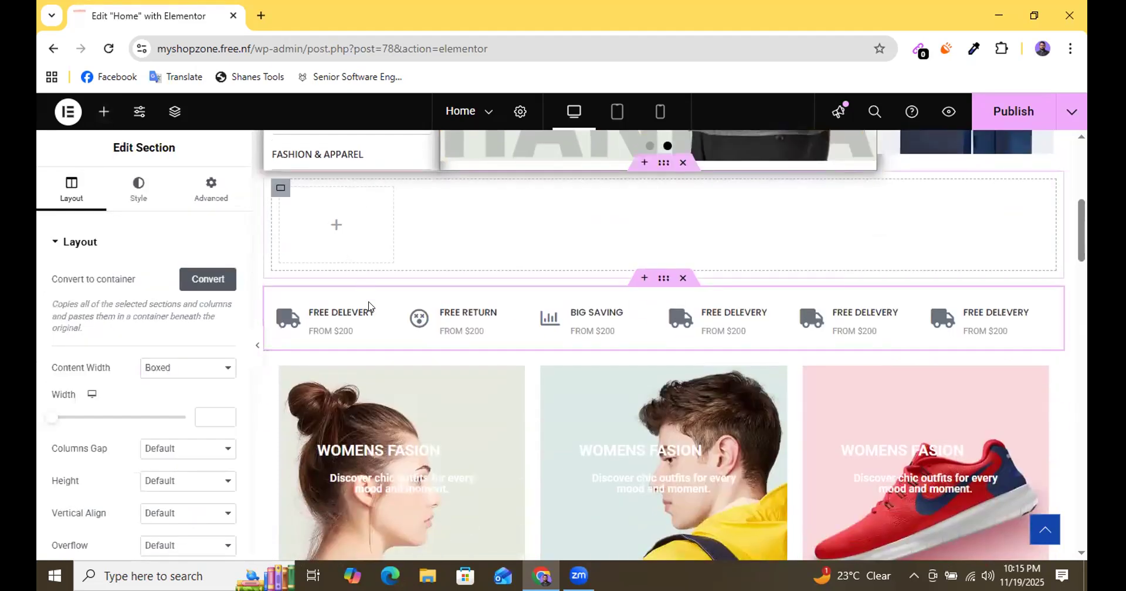
key("ctrl+z")
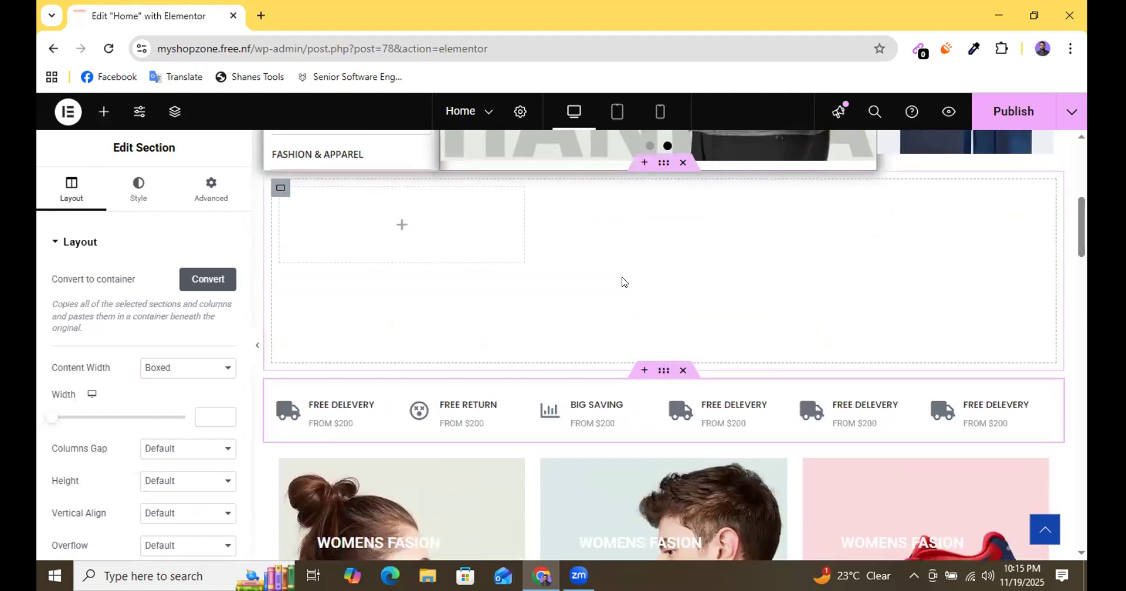
key("ctrl+z")
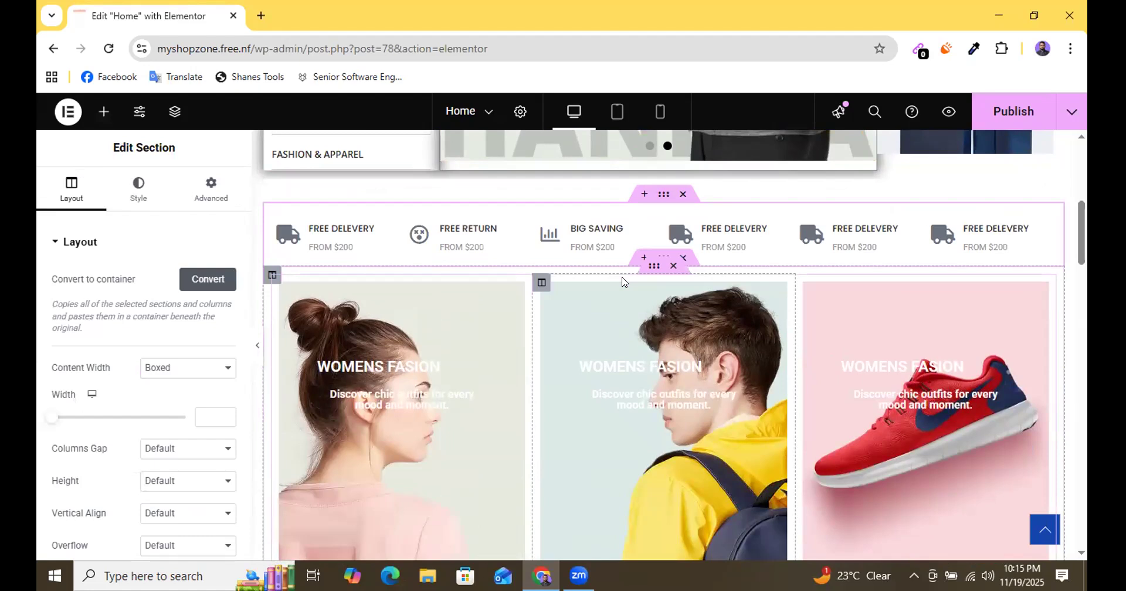
key("ctrl+z")
Delete the lower of the two identical delivery icon rows beneath the banner section.
scroll(663, 324, "up", 3)
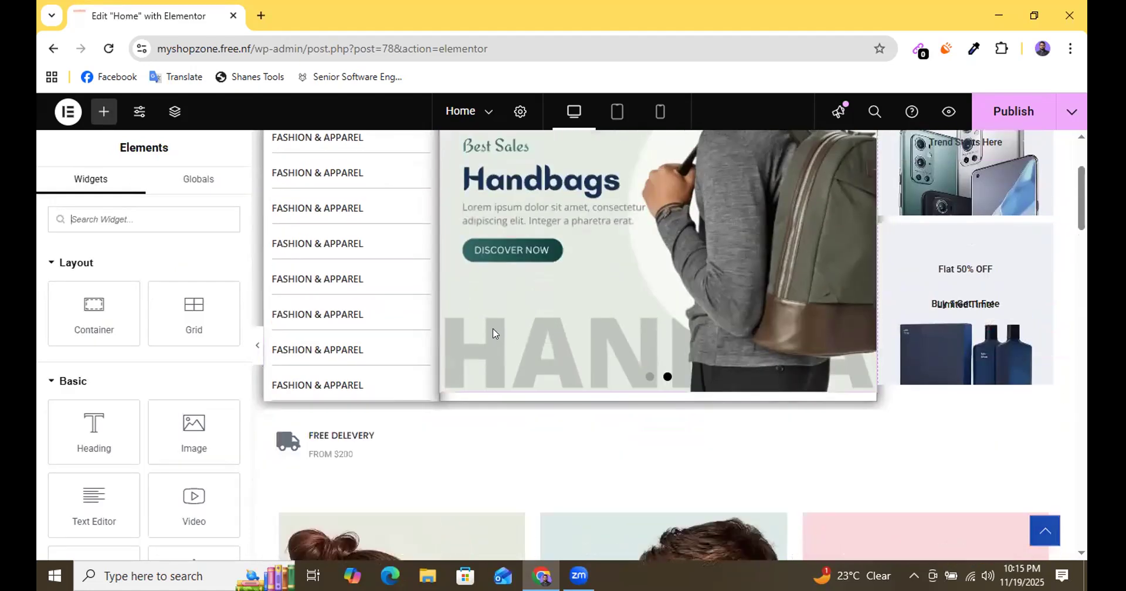
scroll(496, 332, "down", 2)
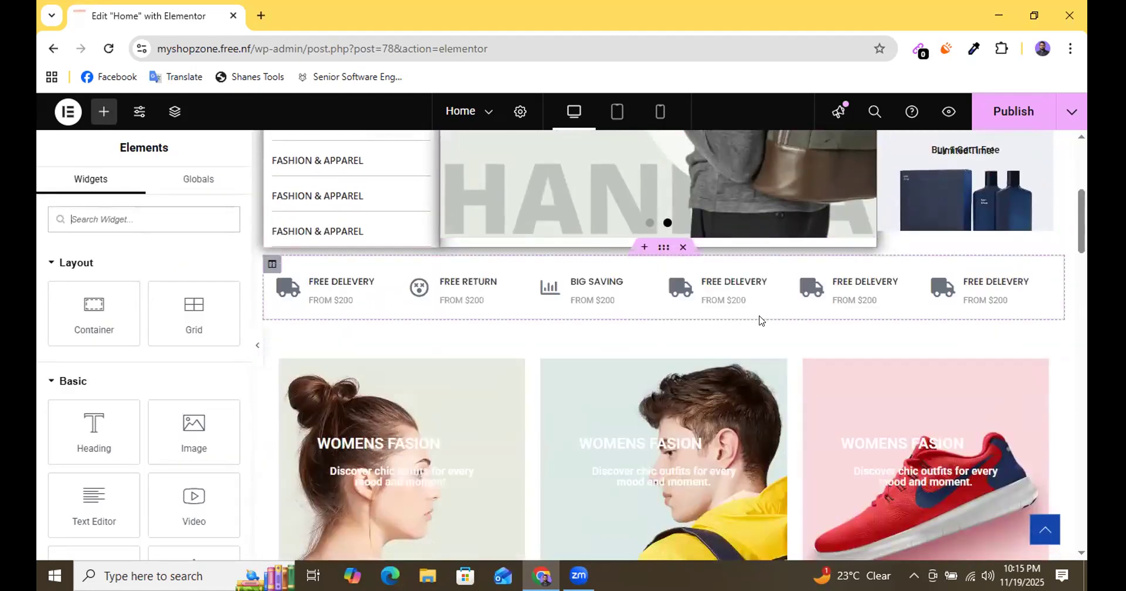
scroll(681, 427, "up", 4)
scroll(583, 311, "down", 4)
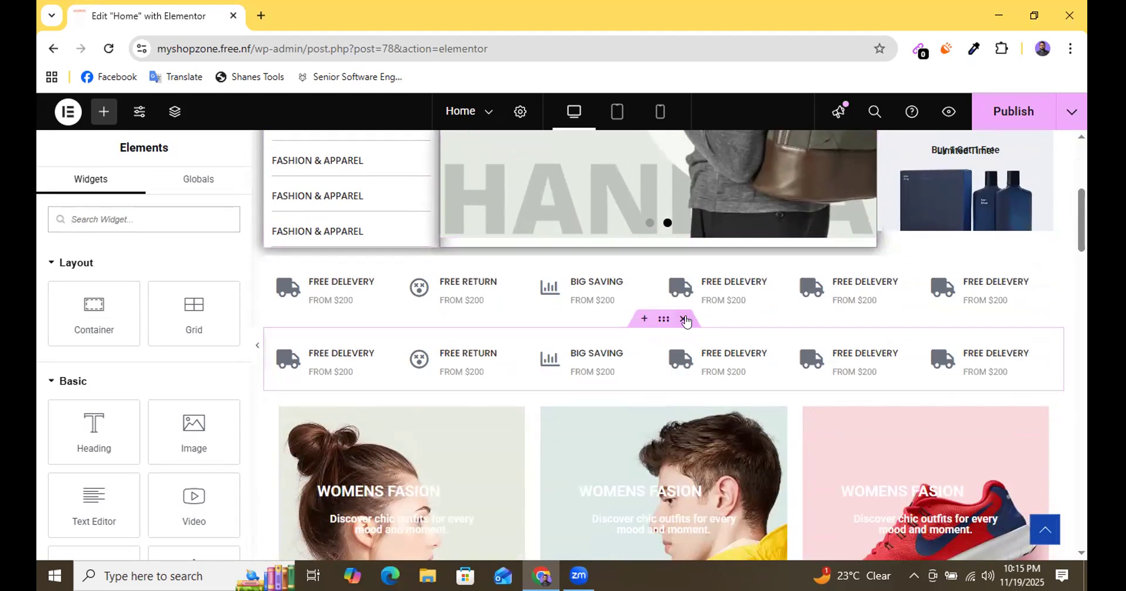
left_click(683, 321)
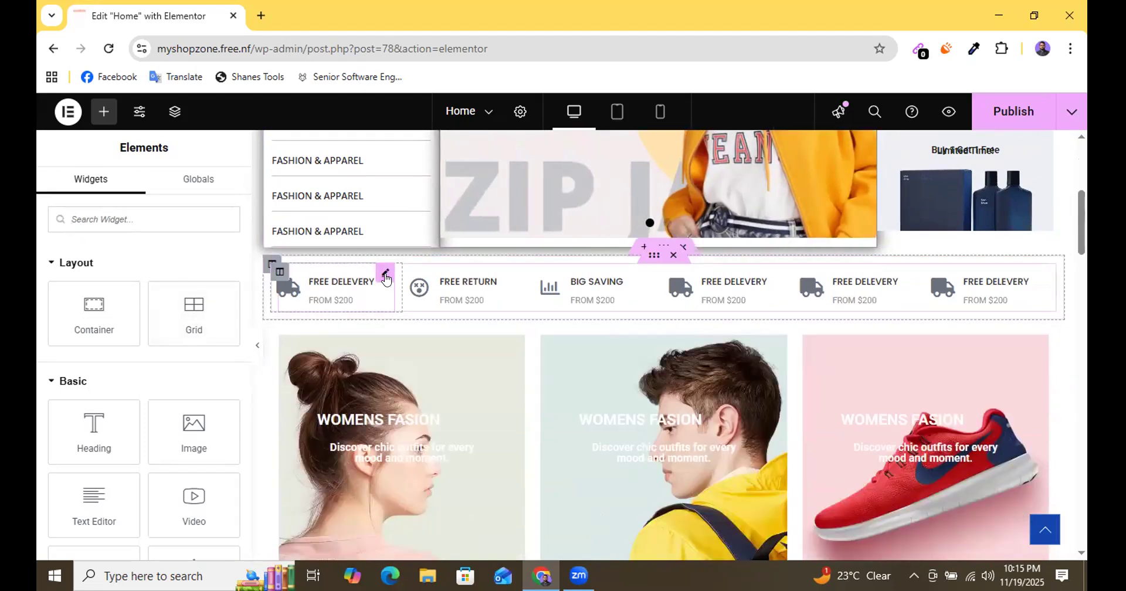
Set the border type of the first FREE DELEVERY icon box to Solid.
left_click(385, 276)
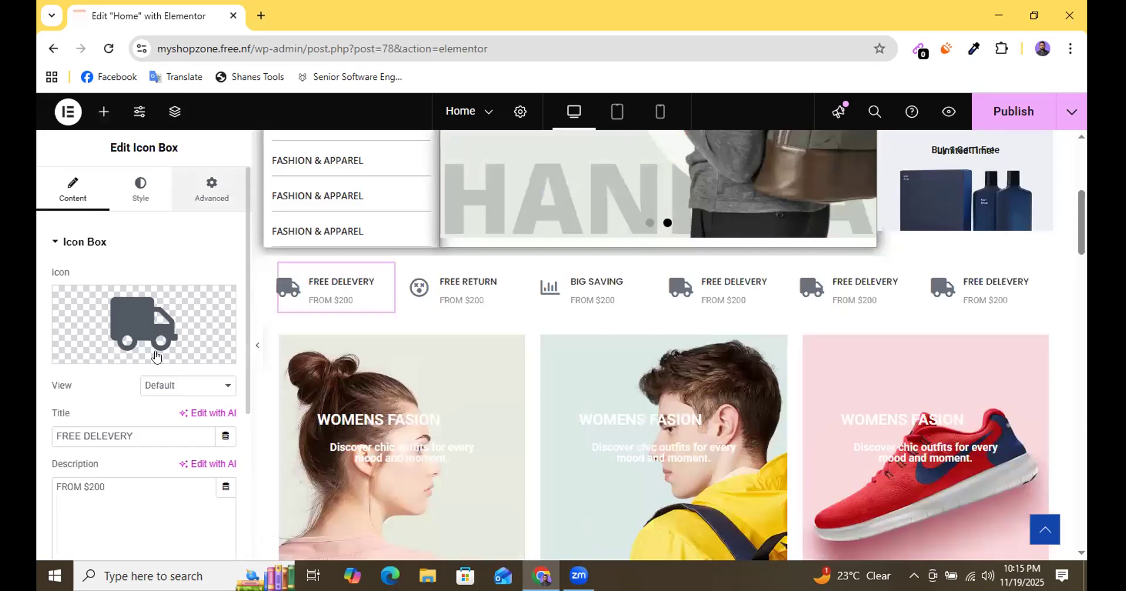
scroll(153, 395, "down", 3)
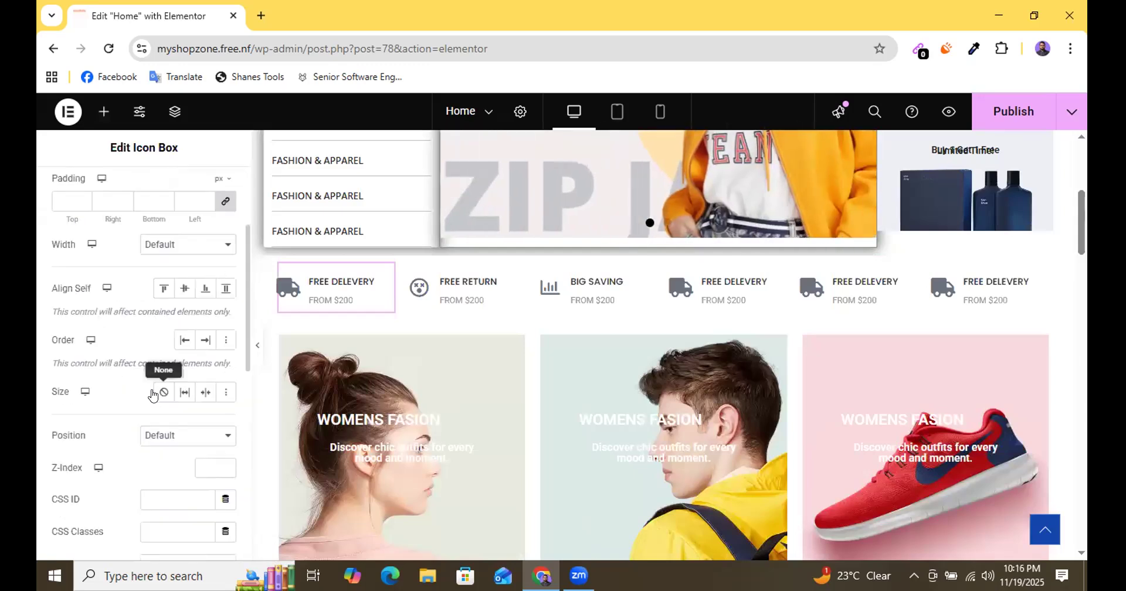
scroll(154, 396, "down", 5)
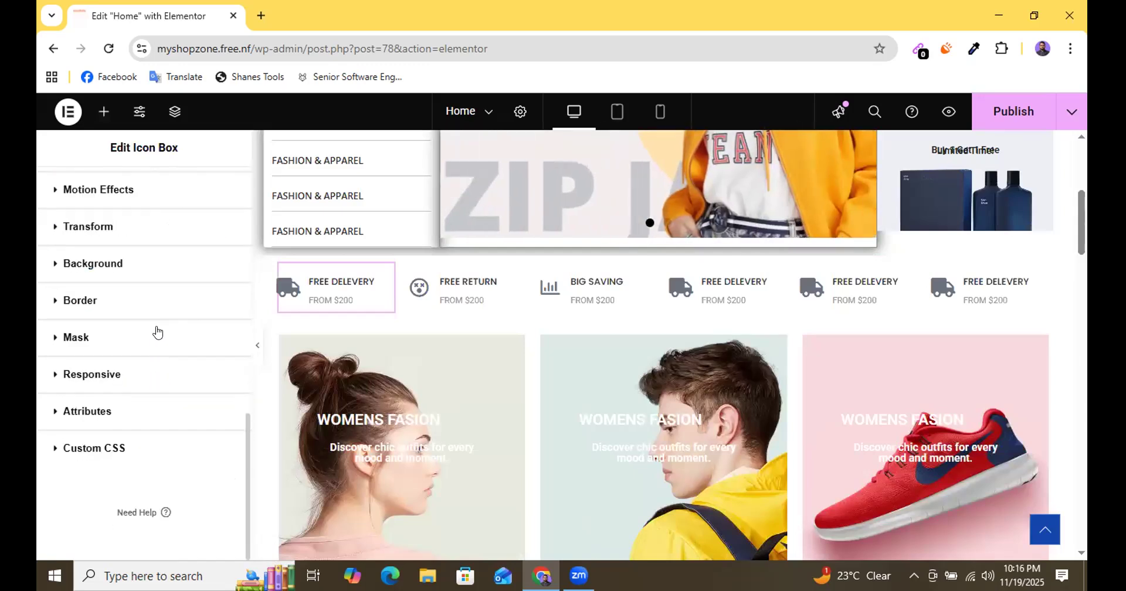
left_click(94, 300)
scroll(154, 403, "down", 3)
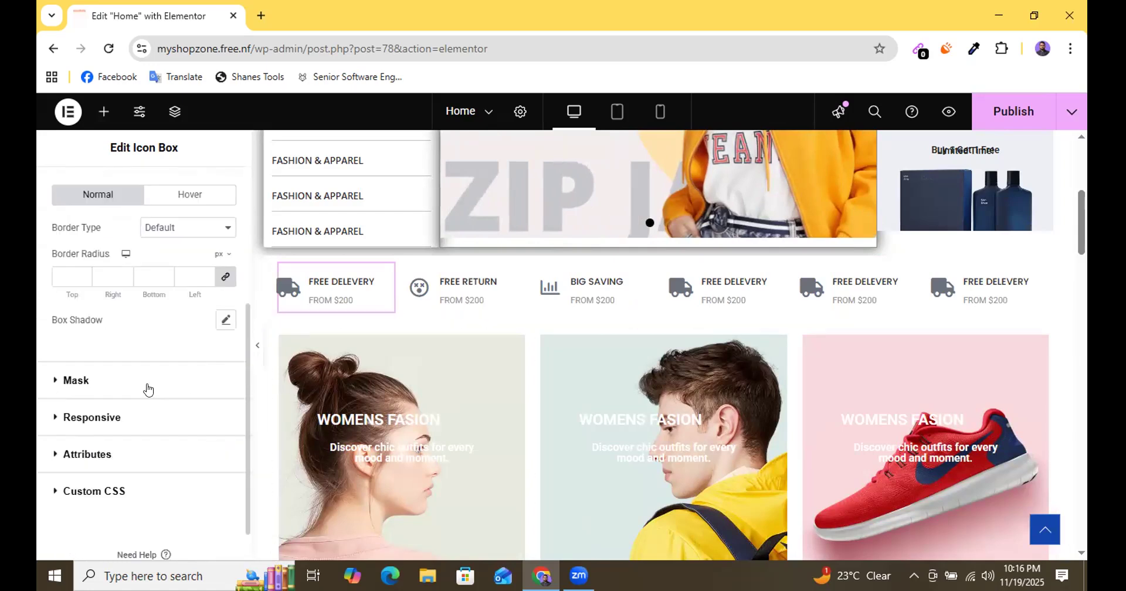
left_click(187, 263)
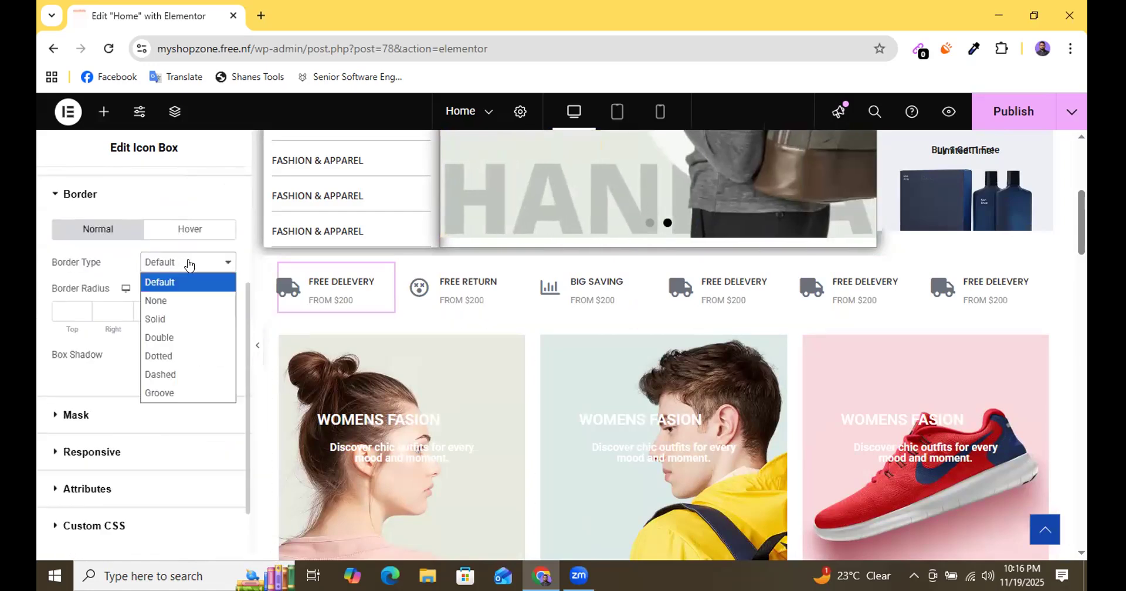
left_click(167, 315)
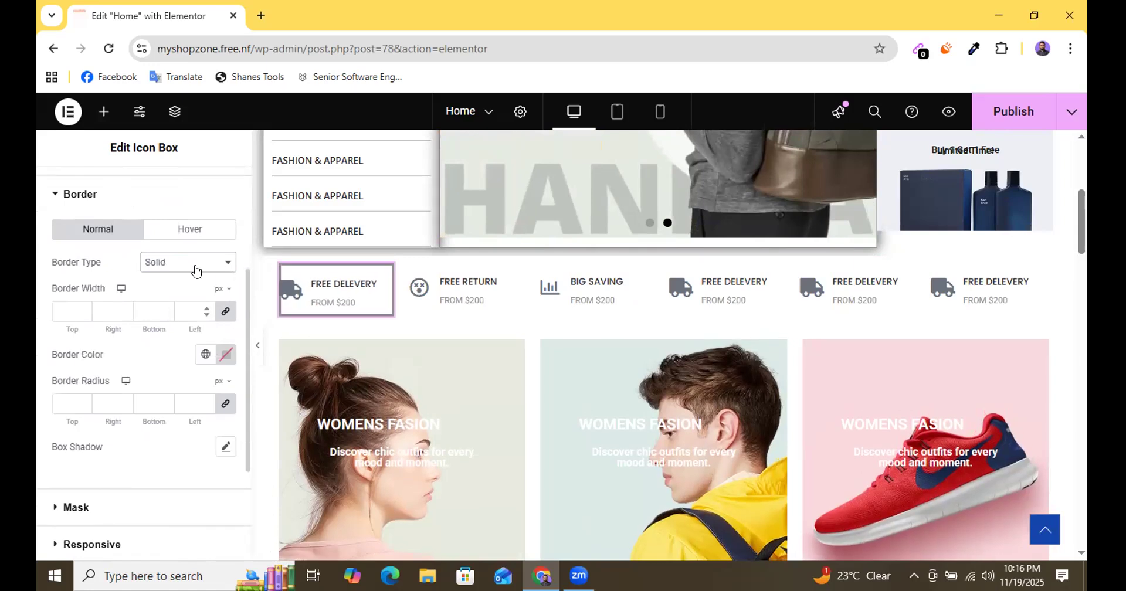
Unlink the icon box's border widths, set them to 0 top, 2 right, 0 bottom and 0 left px, and publish the page.
left_click(225, 312)
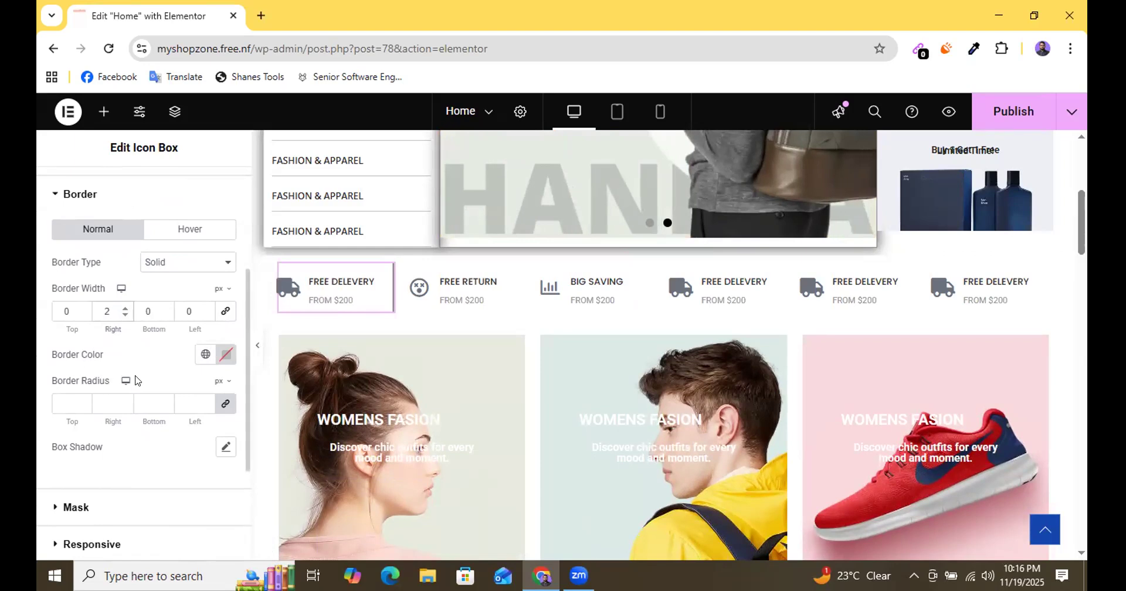
scroll(135, 380, "down", 3)
scroll(116, 375, "up", 2)
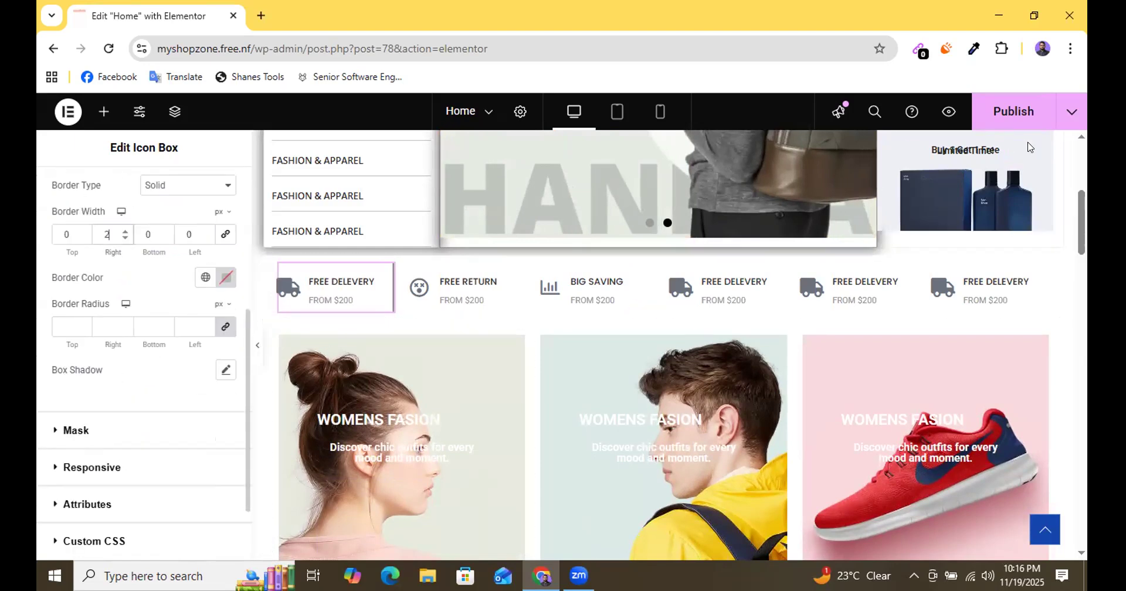
left_click(1015, 119)
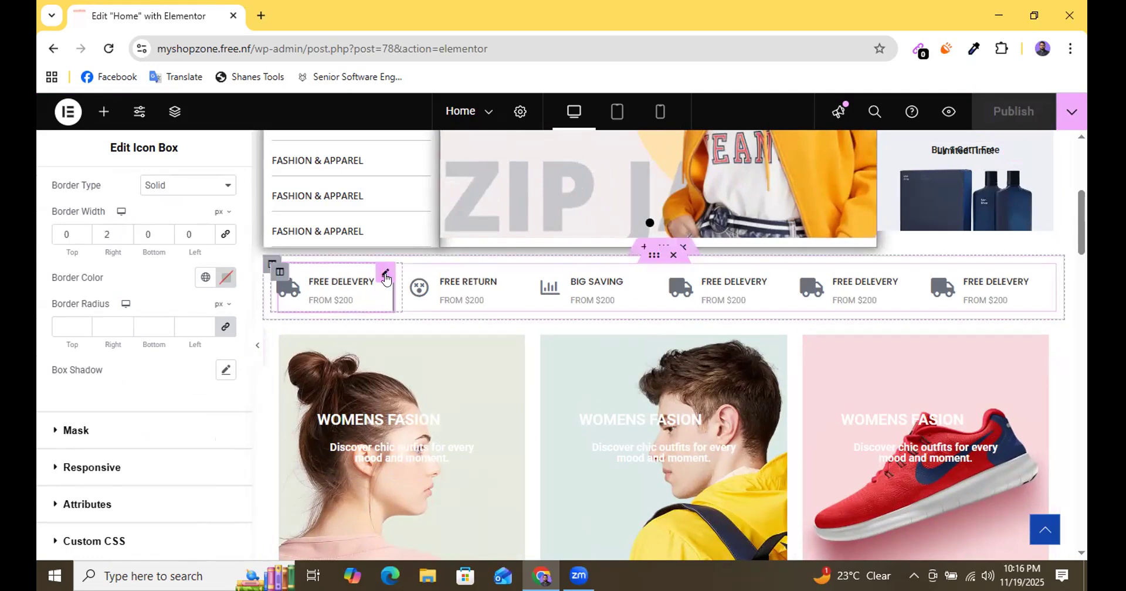
Try to paste a copy of the first FREE DELEVERY icon box onto the FREE RETURN box, and undo the paste.
right_click(385, 278)
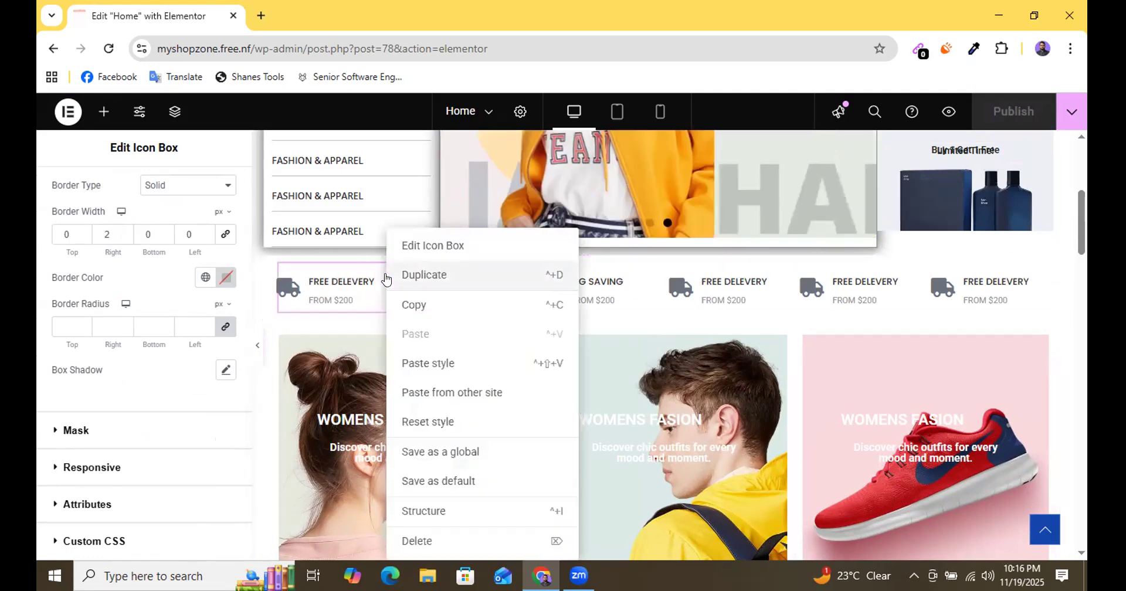
left_click(413, 306)
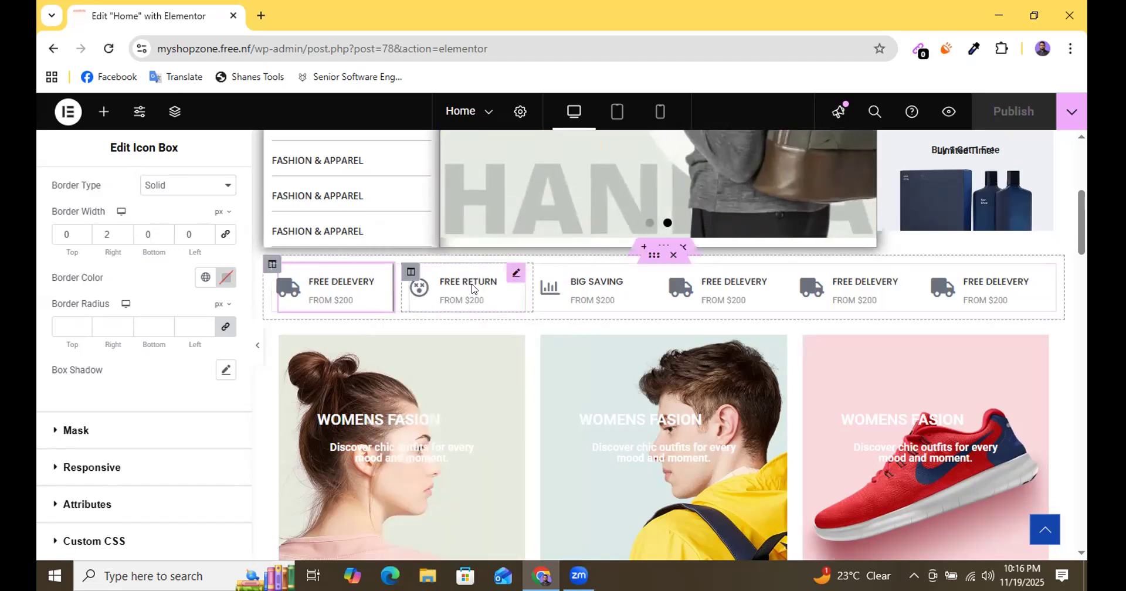
left_click(514, 272)
right_click(514, 272)
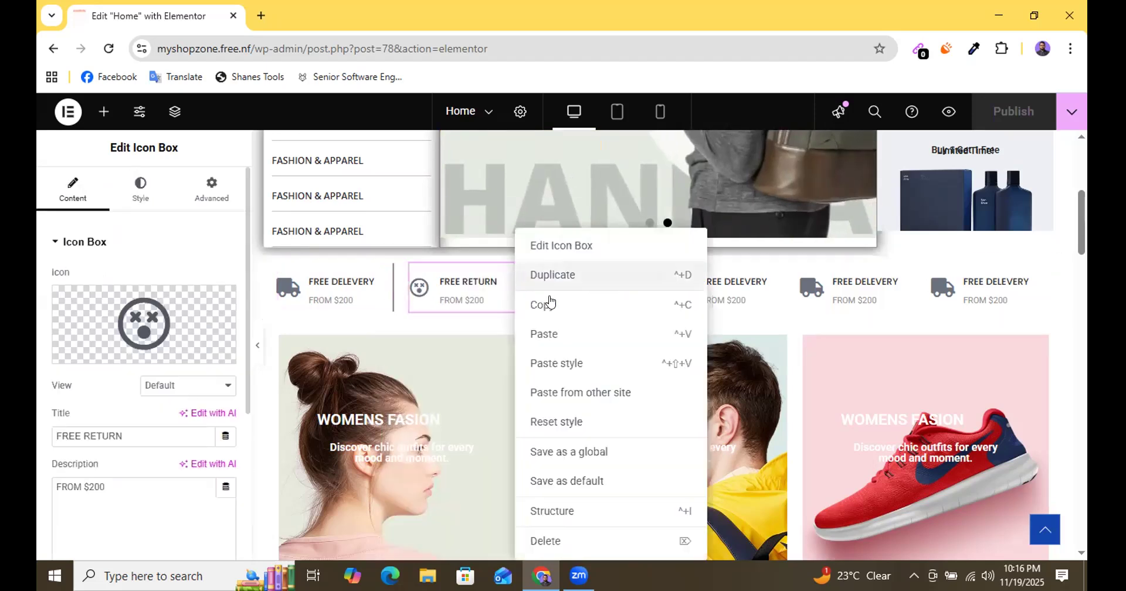
left_click(549, 333)
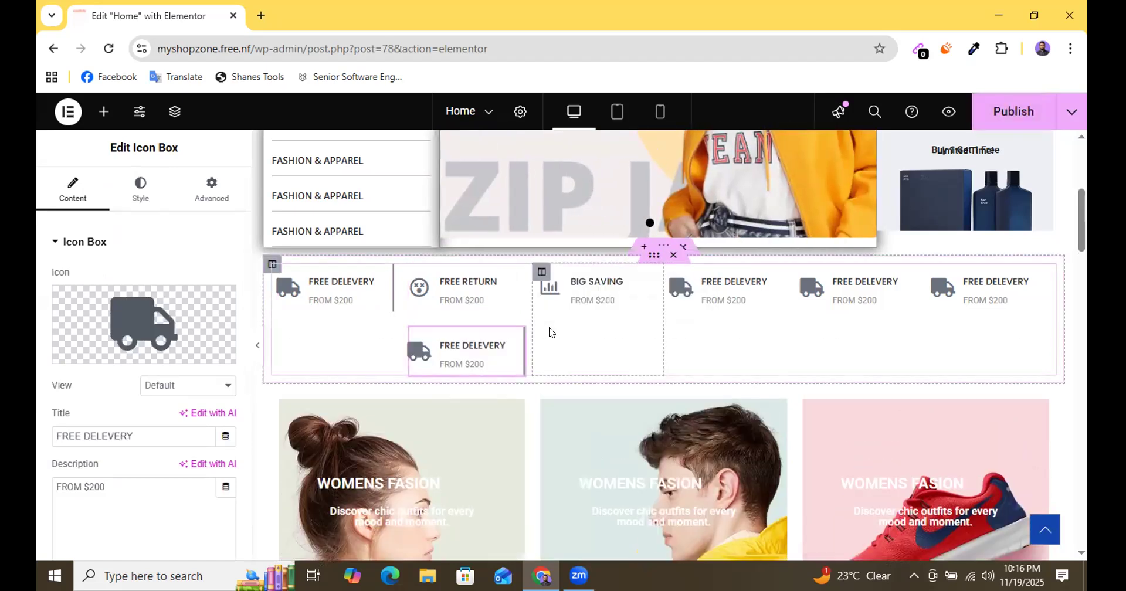
key("ctrl+z")
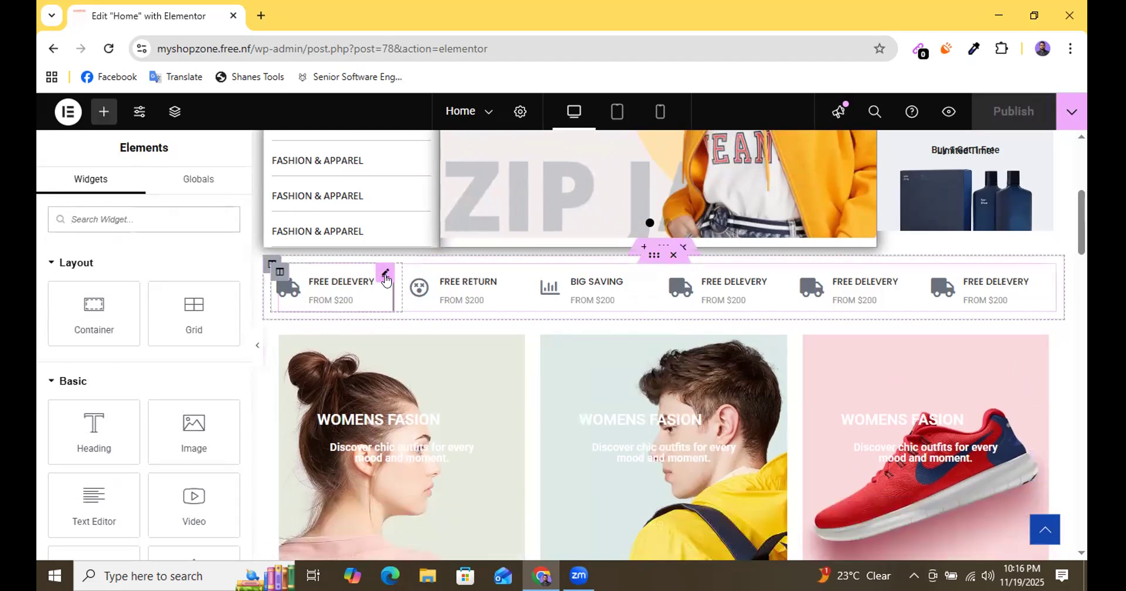
Copy the first FREE DELEVERY icon box and paste only its style onto the FREE RETURN icon box.
right_click(385, 281)
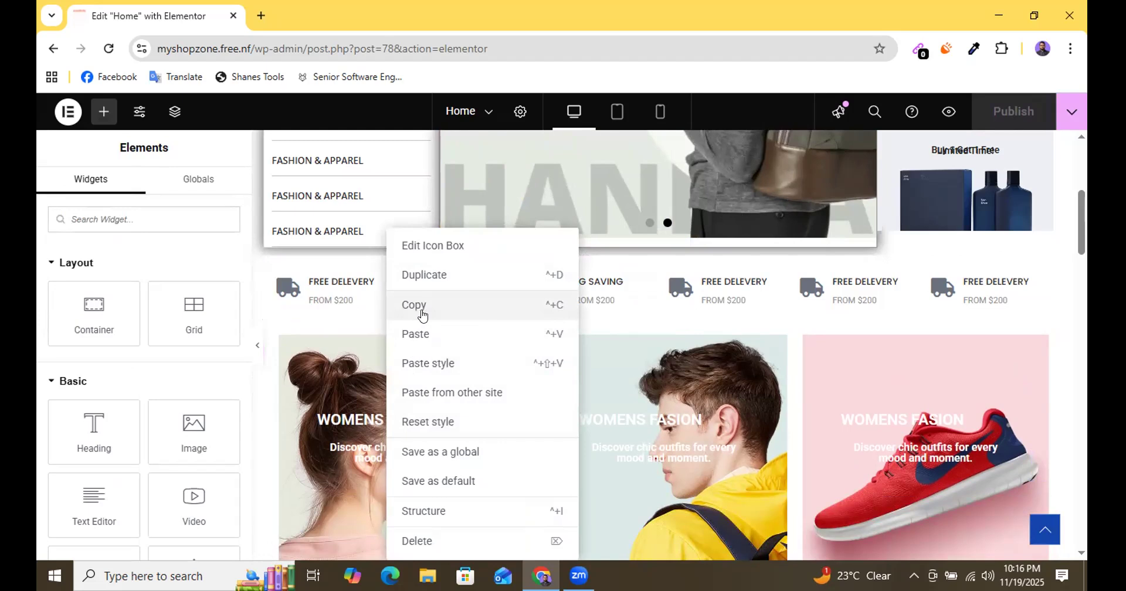
left_click(451, 315)
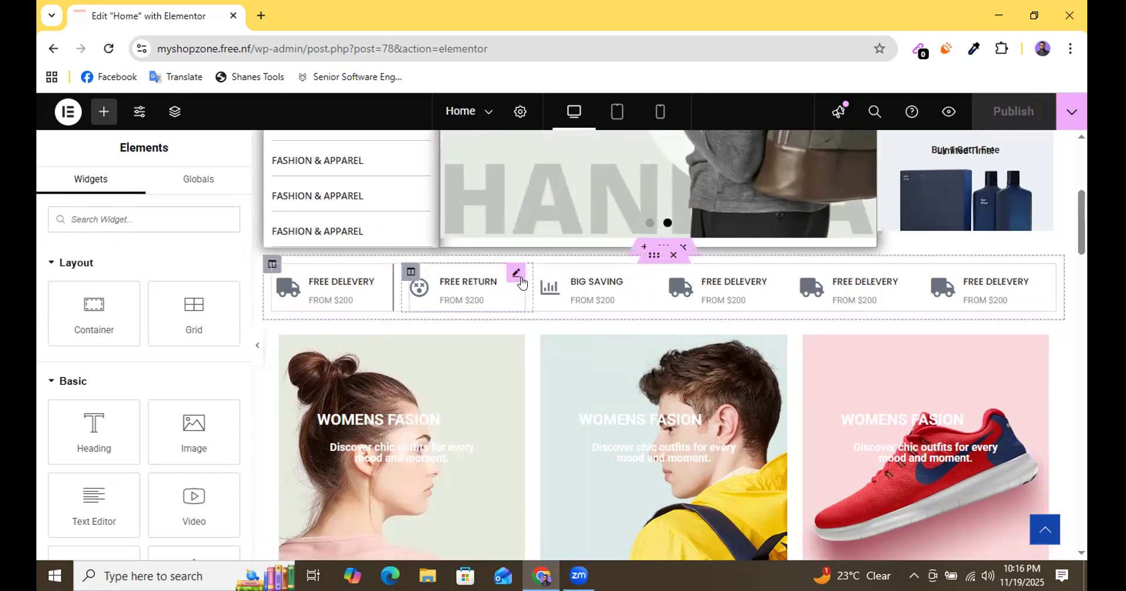
left_click(517, 274)
right_click(520, 279)
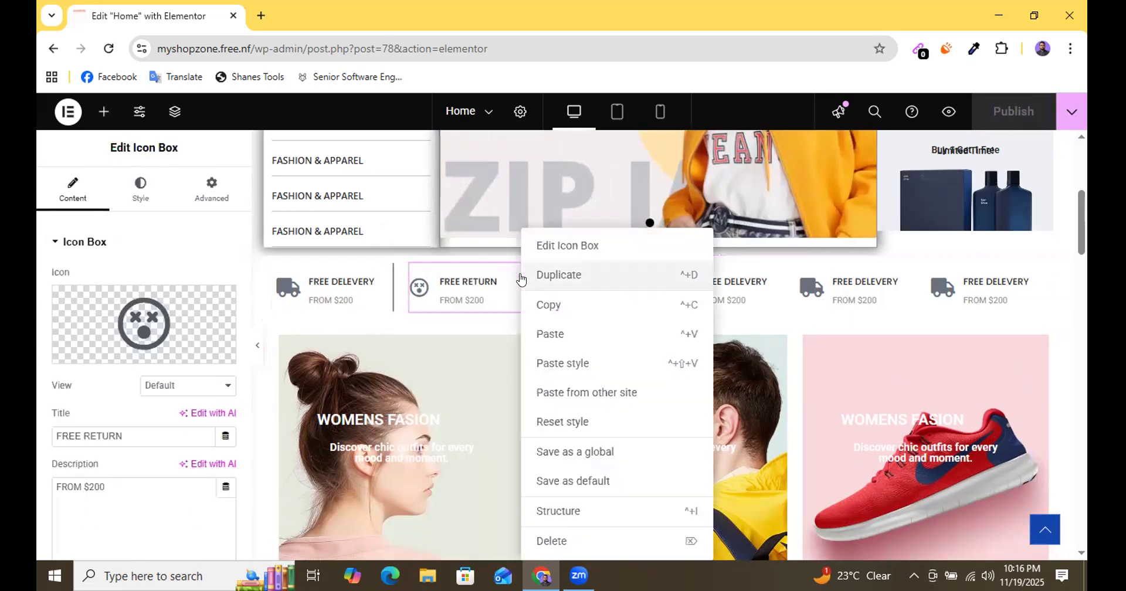
left_click(560, 364)
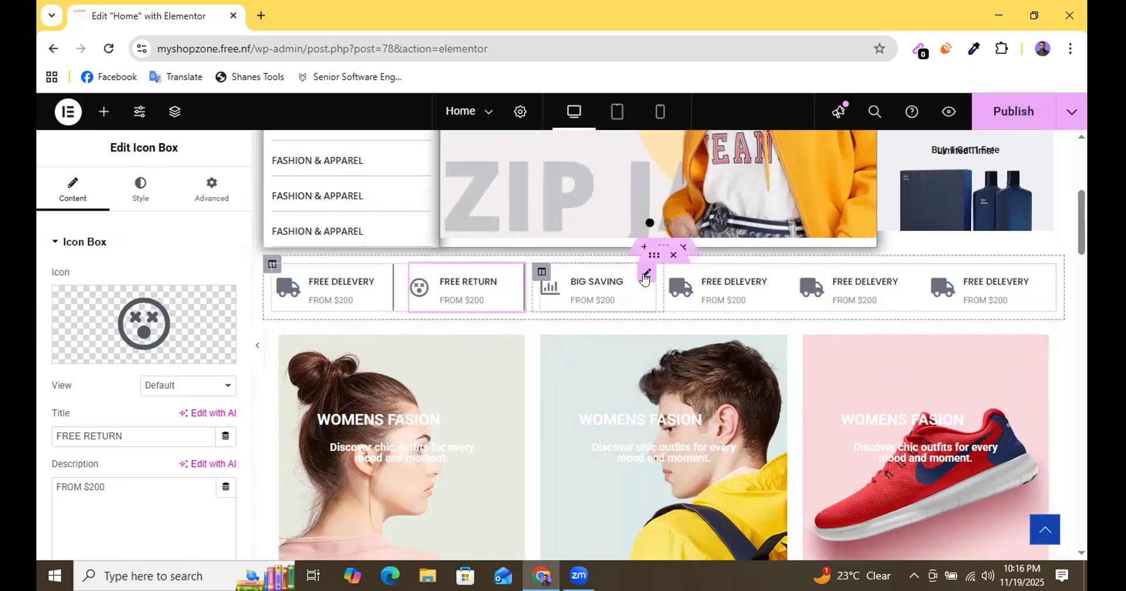
Paste the copied style onto the BIG SAVING box and the fourth and fifth icon boxes, and publish the page.
left_click(645, 277)
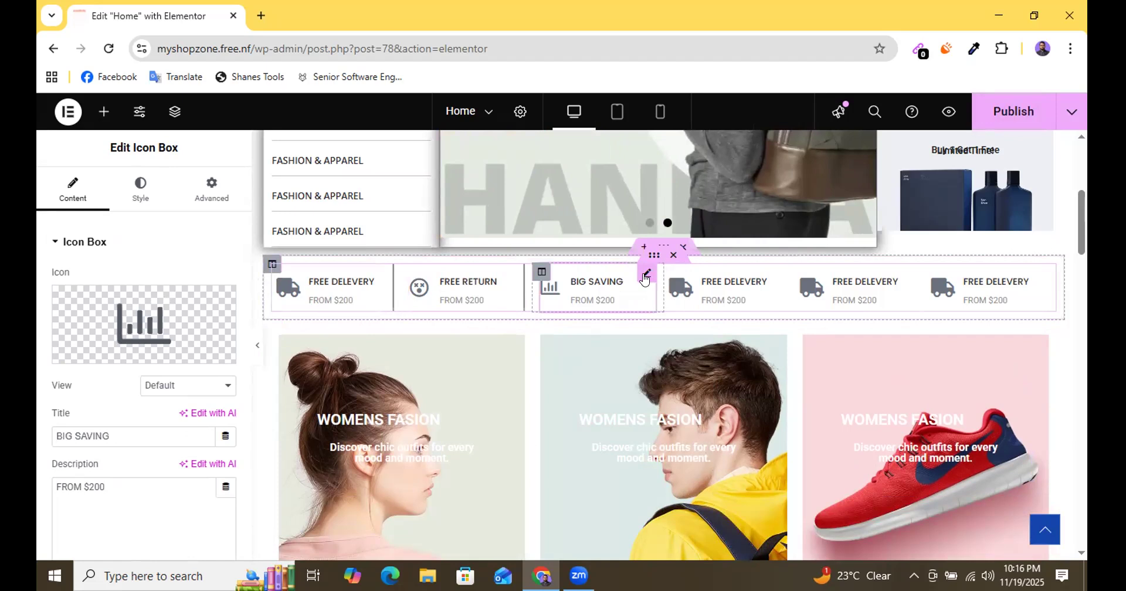
right_click(644, 279)
left_click(683, 364)
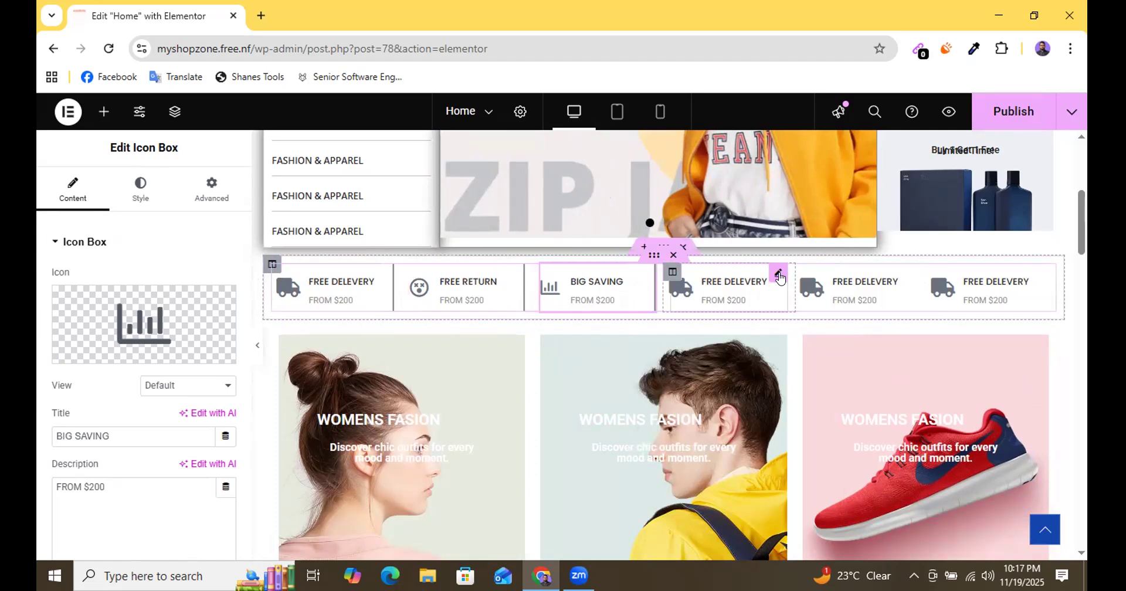
right_click(779, 278)
left_click(807, 364)
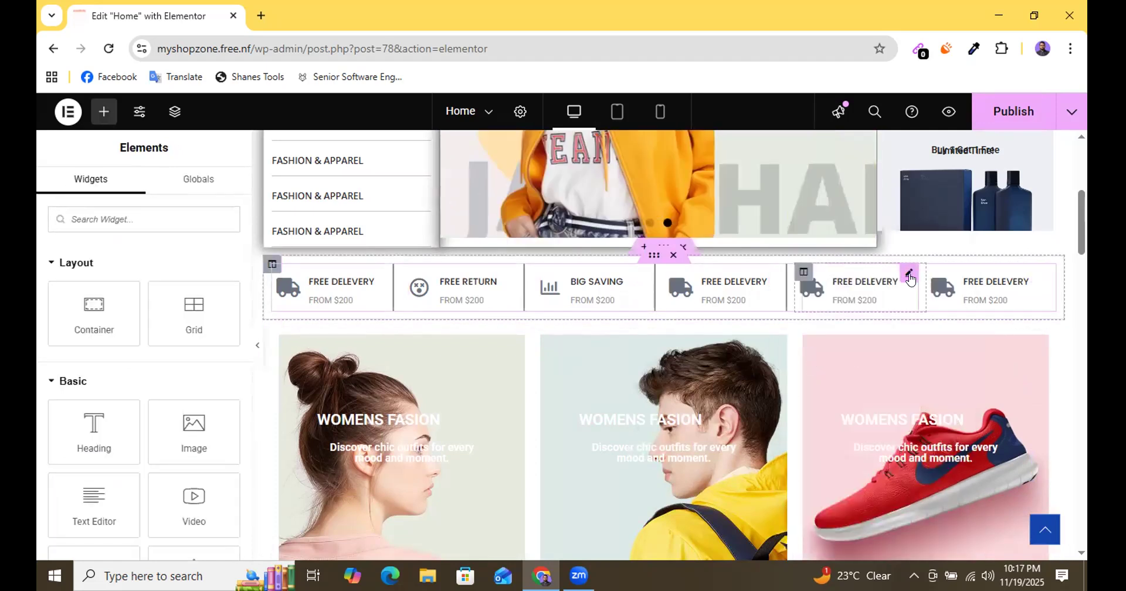
right_click(908, 279)
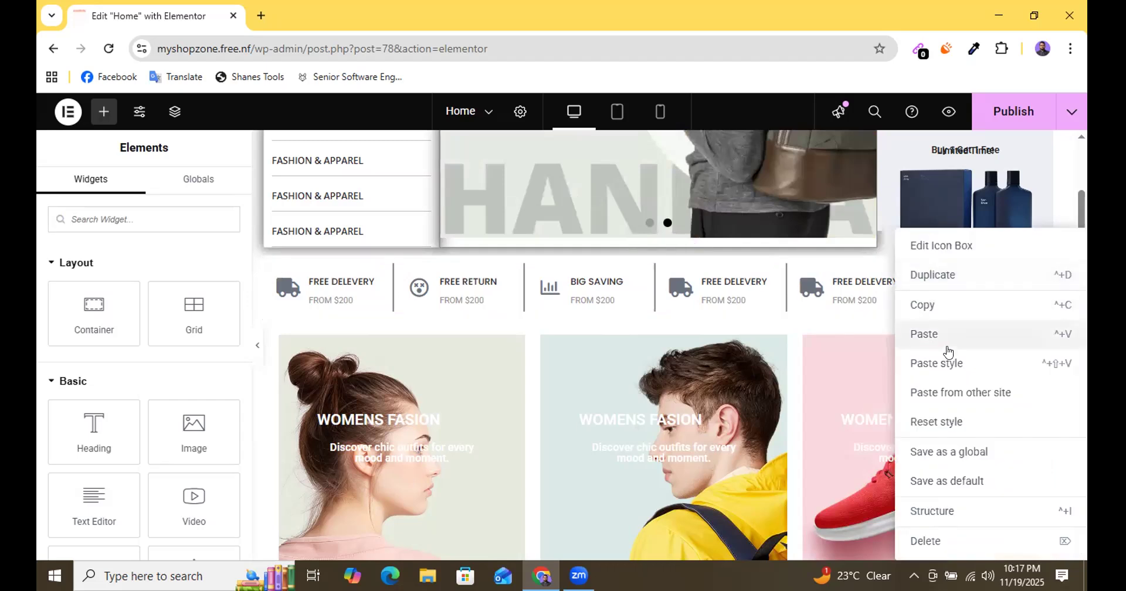
left_click(944, 364)
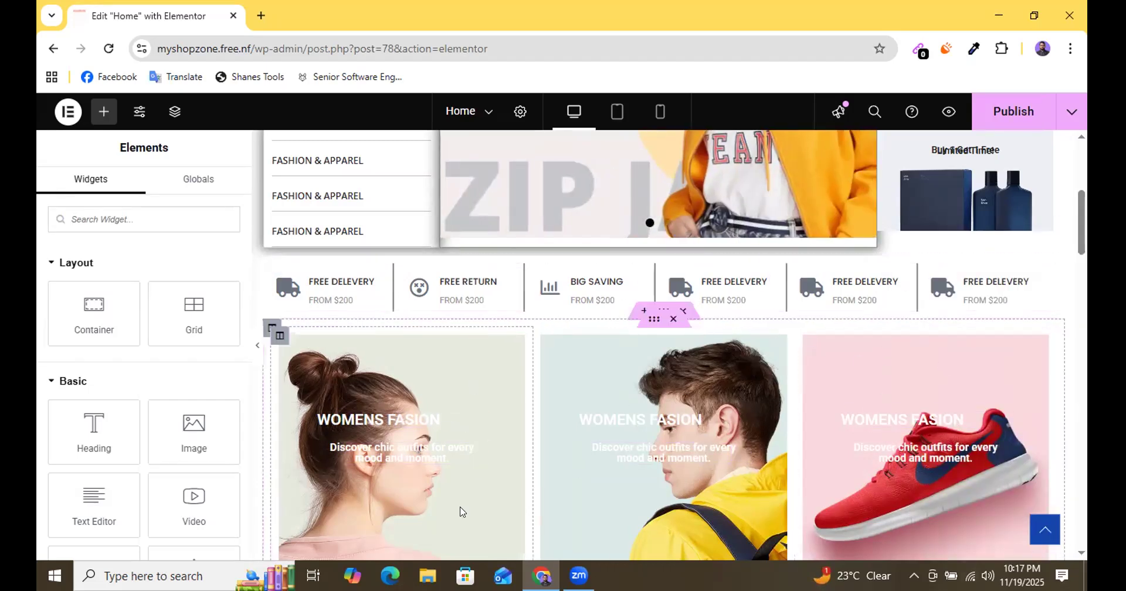
left_click(1013, 111)
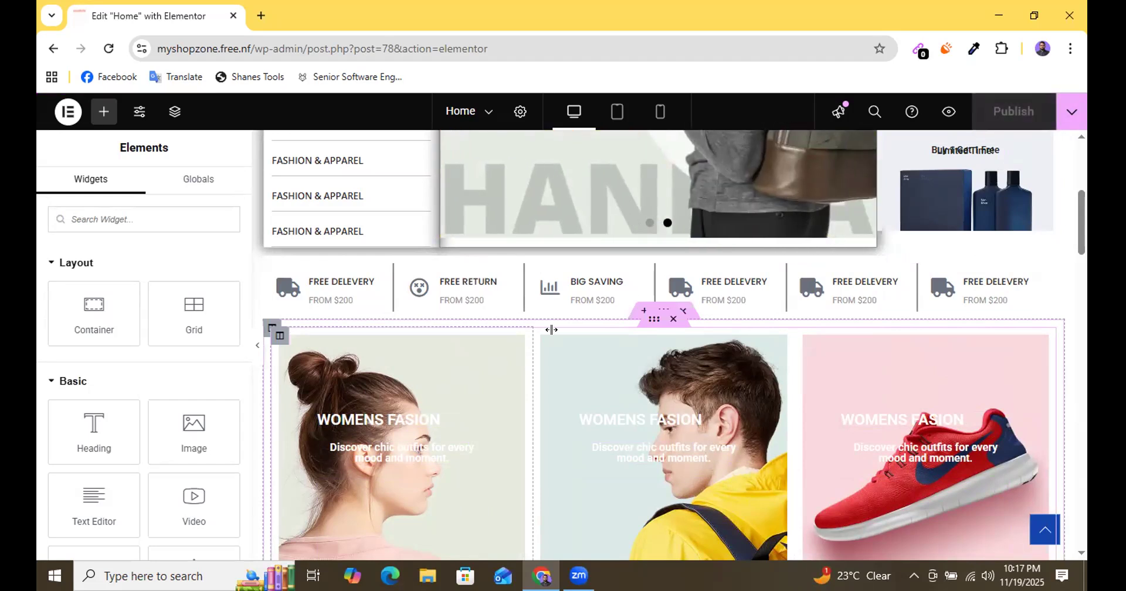
Switch to the tablet preview and examine how the delivery icon row fits.
left_click(615, 111)
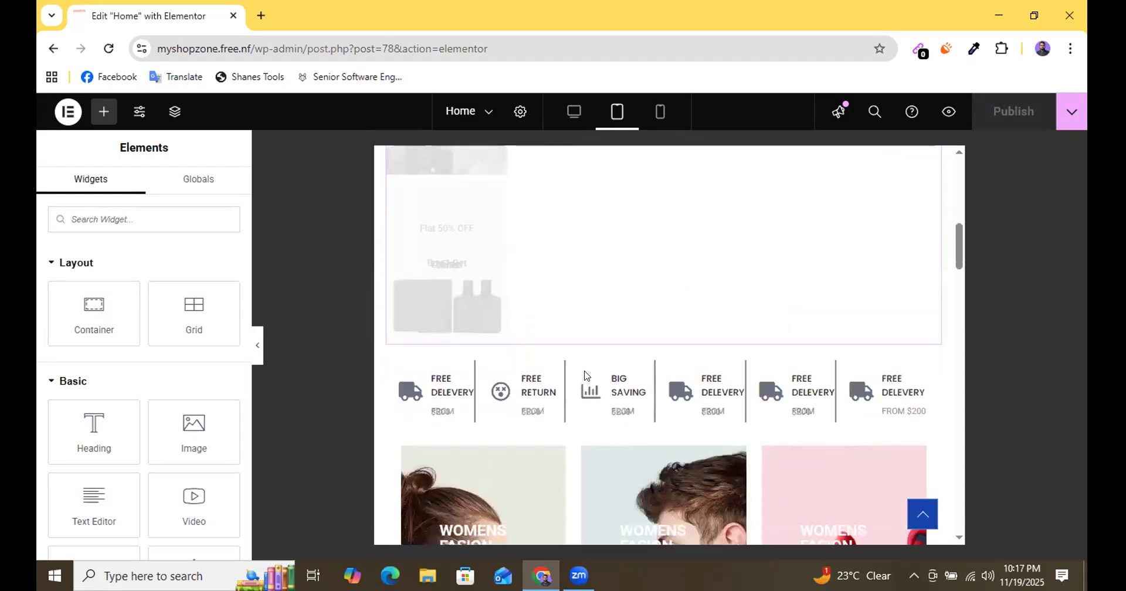
scroll(587, 376, "down", 3)
scroll(601, 336, "up", 2)
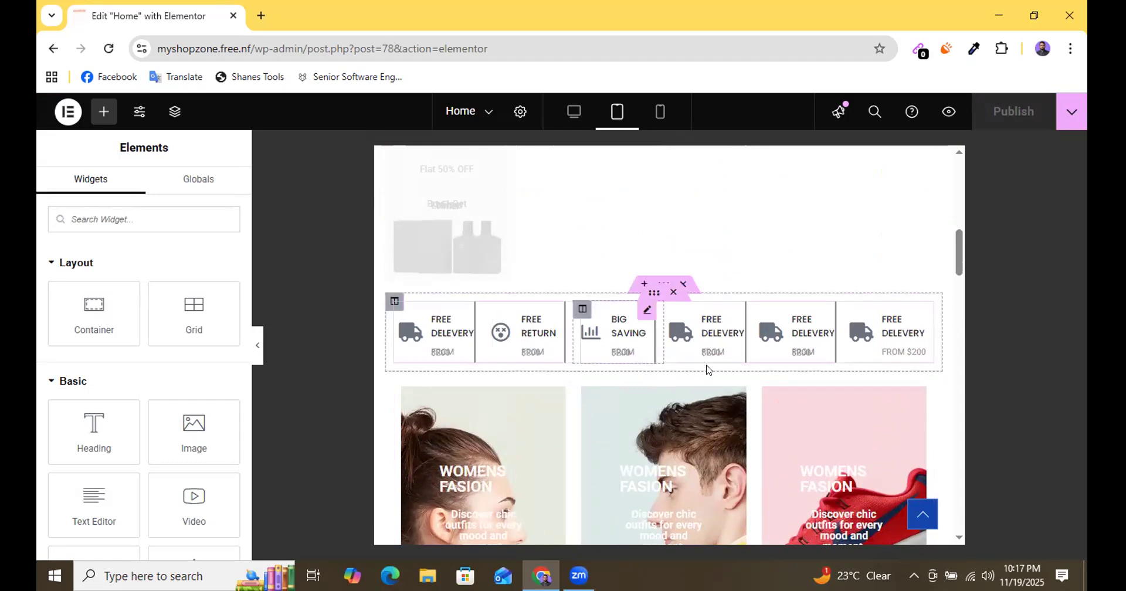
Examine the six-column delivery icon row and the WOMENS FASION banners below it for crowding at tablet width.
scroll(697, 336, "down", 2)
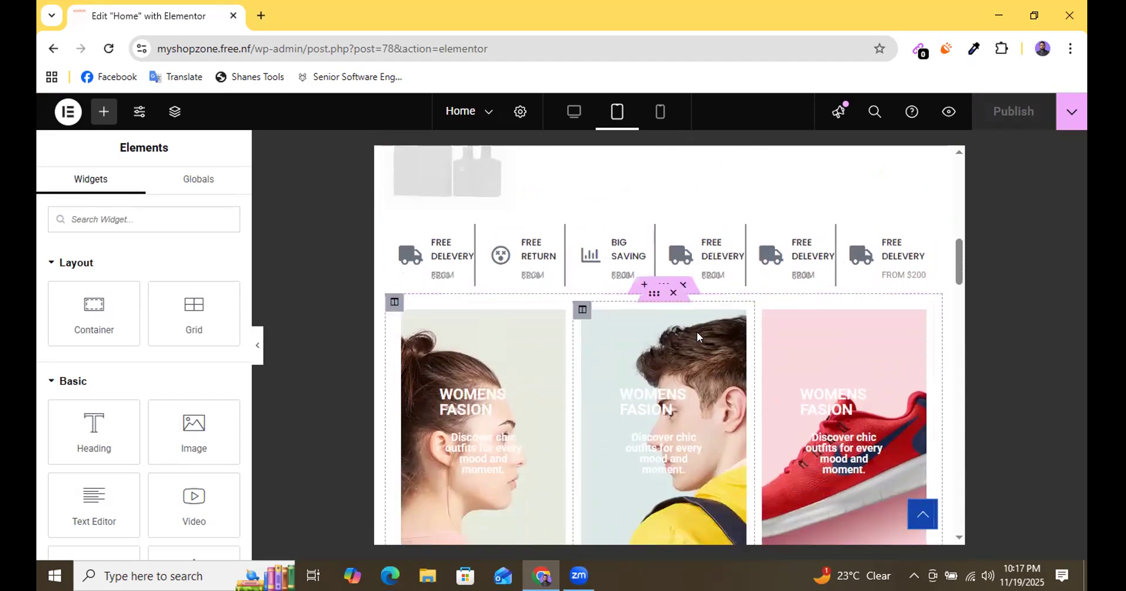
scroll(697, 336, "down", 3)
scroll(680, 328, "up", 3)
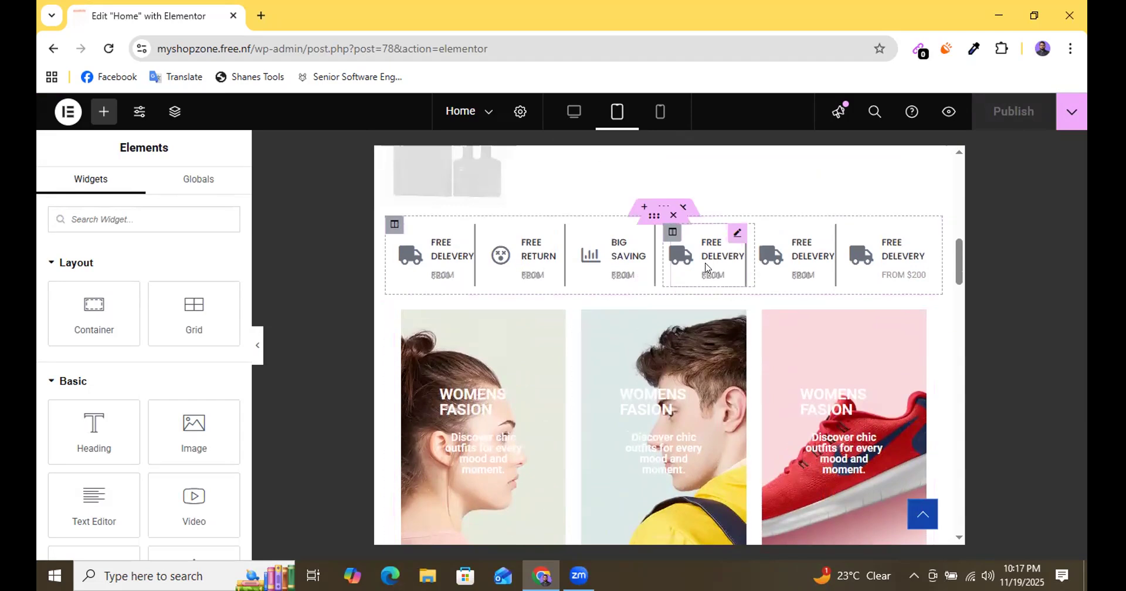
scroll(645, 323, "up", 2)
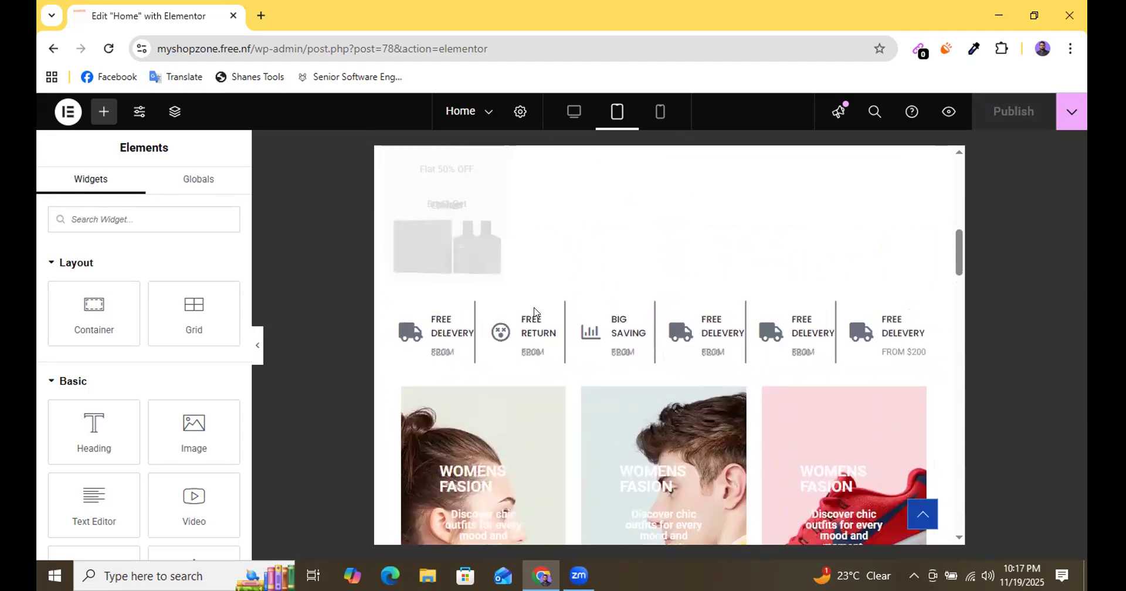
scroll(613, 330, "down", 2)
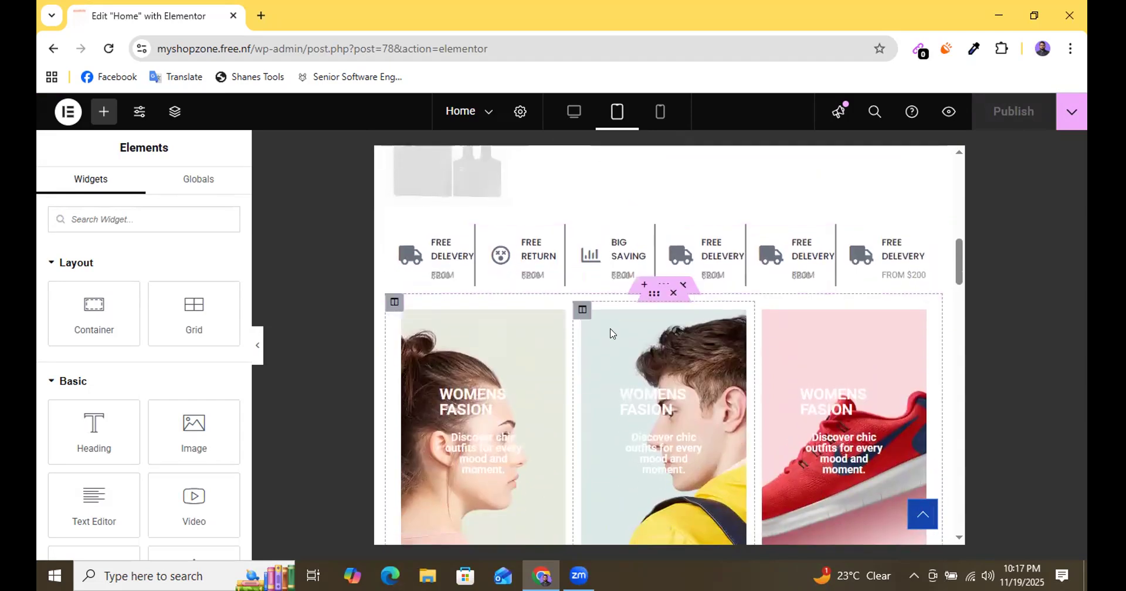
scroll(531, 282, "down", 2)
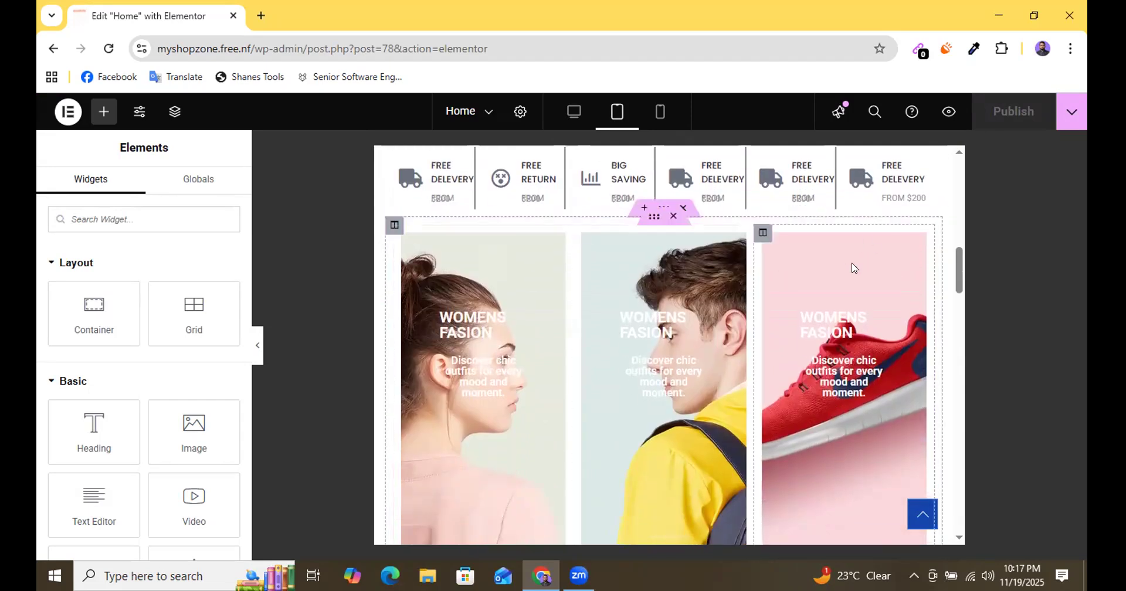
scroll(691, 234, "up", 2)
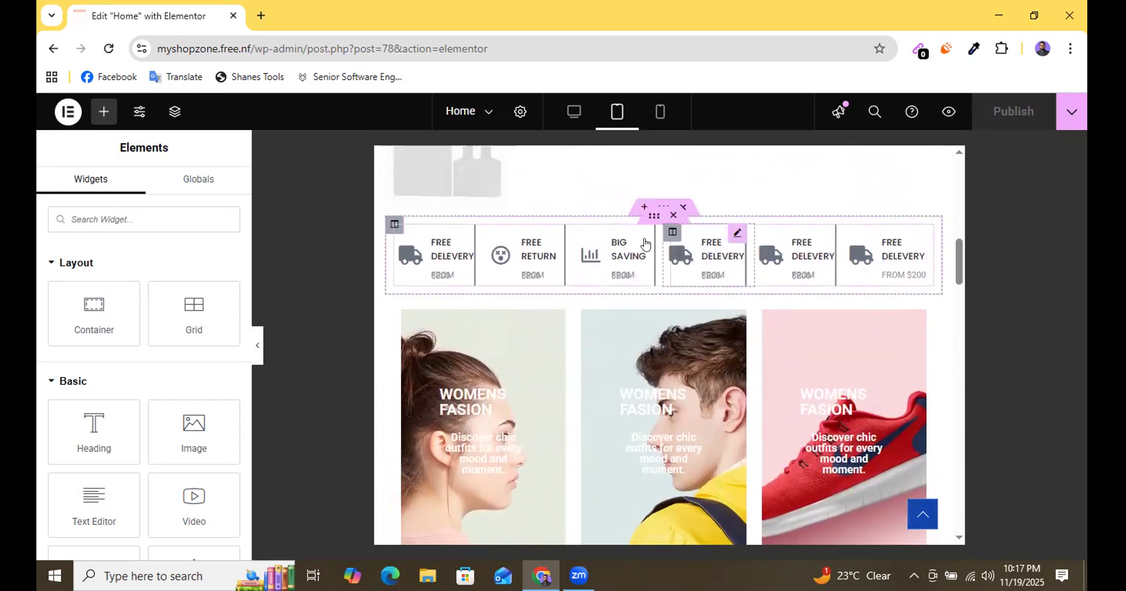
scroll(644, 185, "up", 3)
scroll(623, 291, "down", 2)
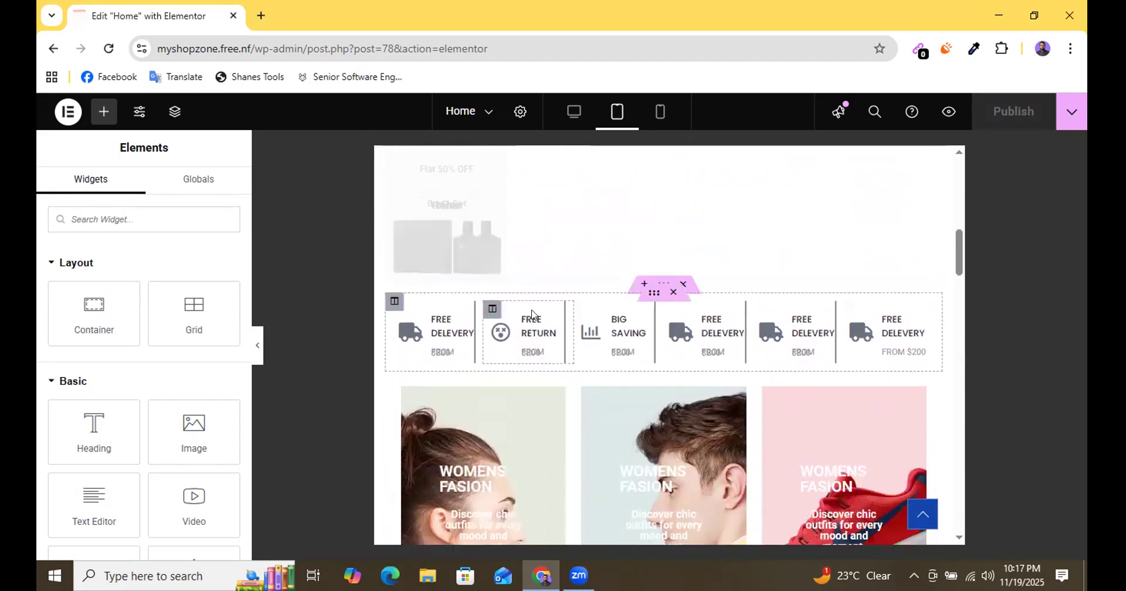
scroll(762, 318, "down", 1)
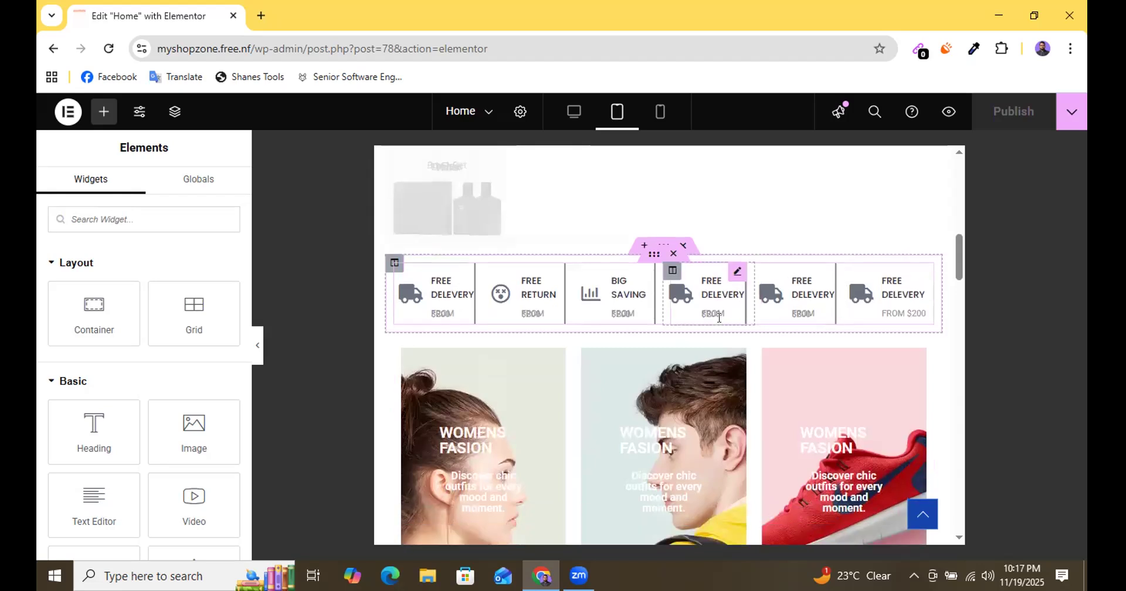
scroll(719, 317, "up", 3)
scroll(719, 317, "down", 4)
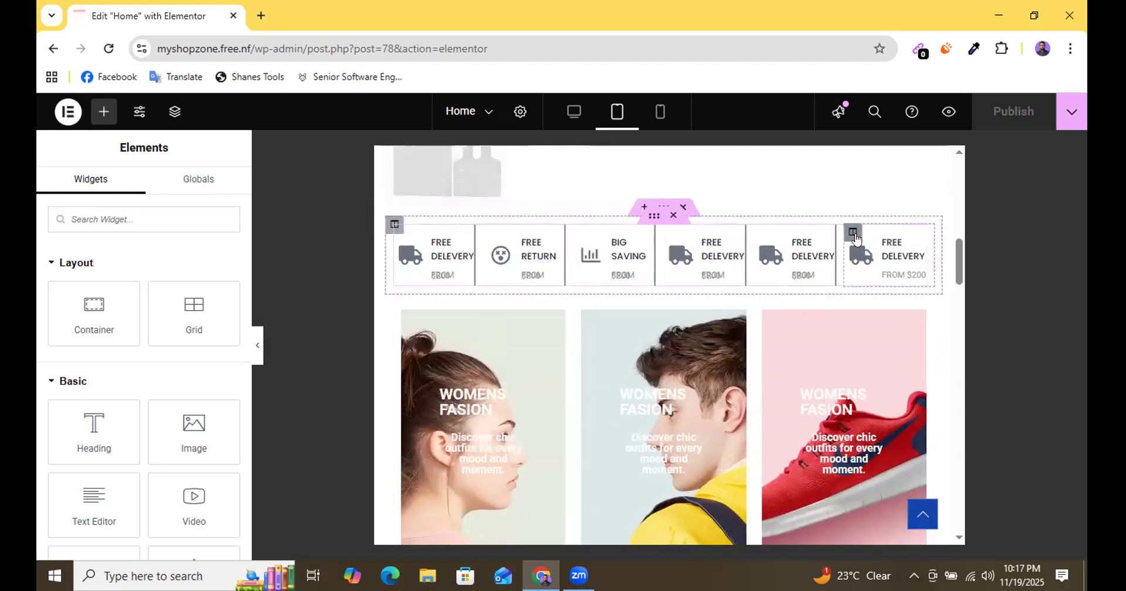
Hide the sixth icon column, the last FREE DELEVERY box in the row, on tablet portrait.
left_click(853, 234)
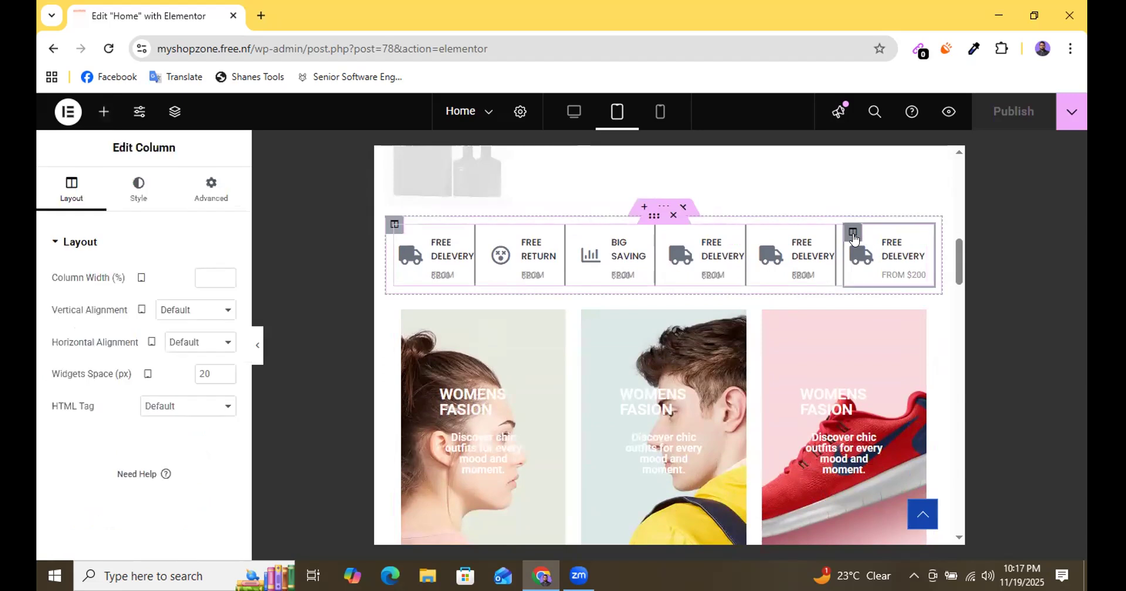
right_click(853, 237)
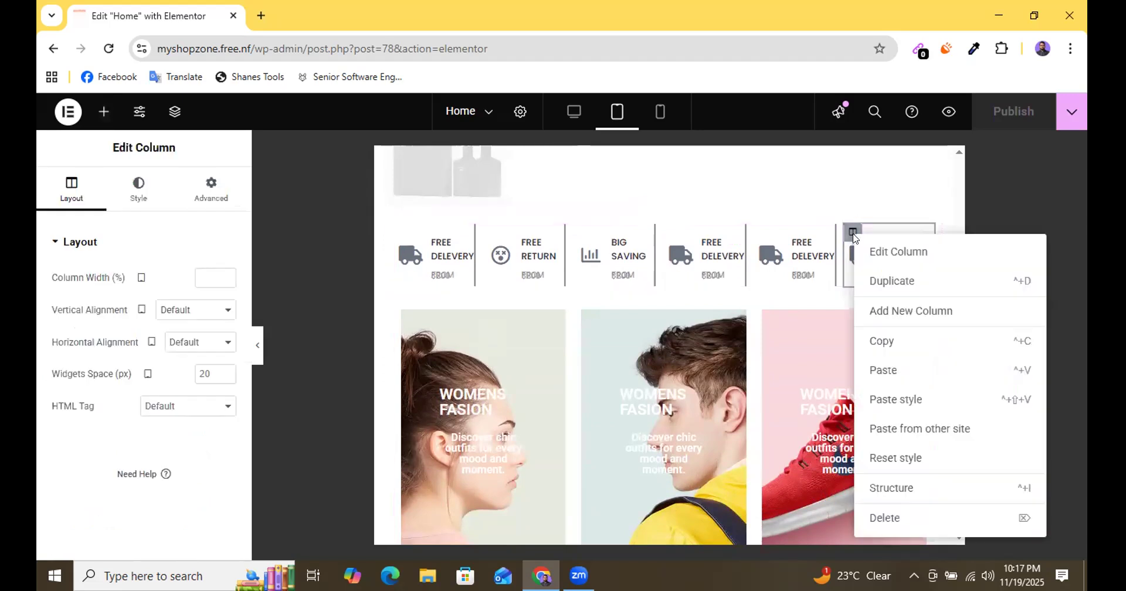
left_click(209, 191)
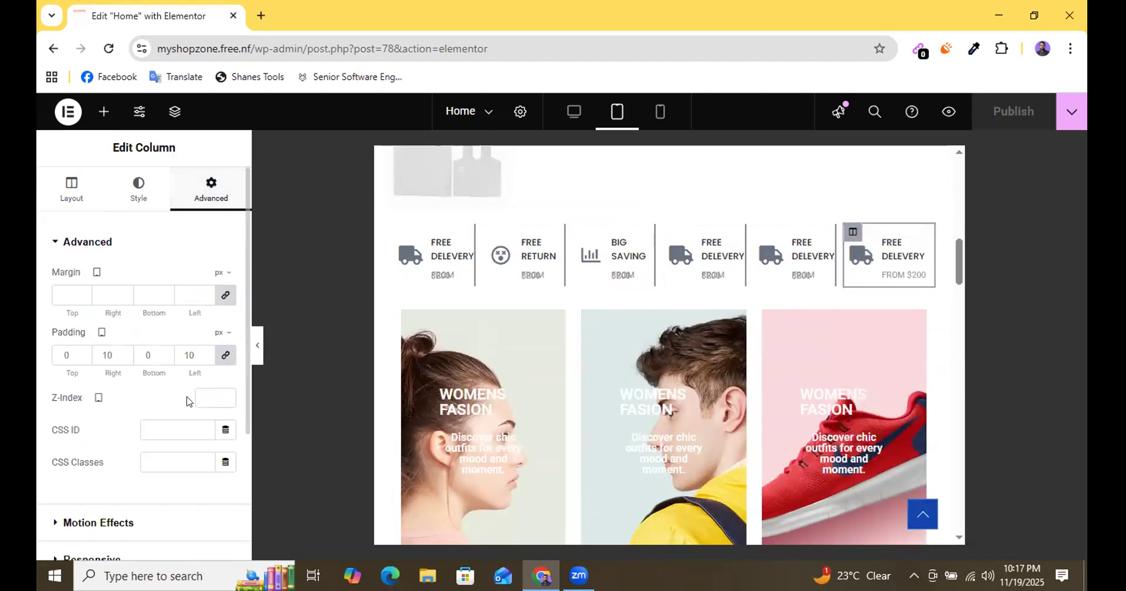
scroll(118, 410, "down", 3)
left_click(106, 381)
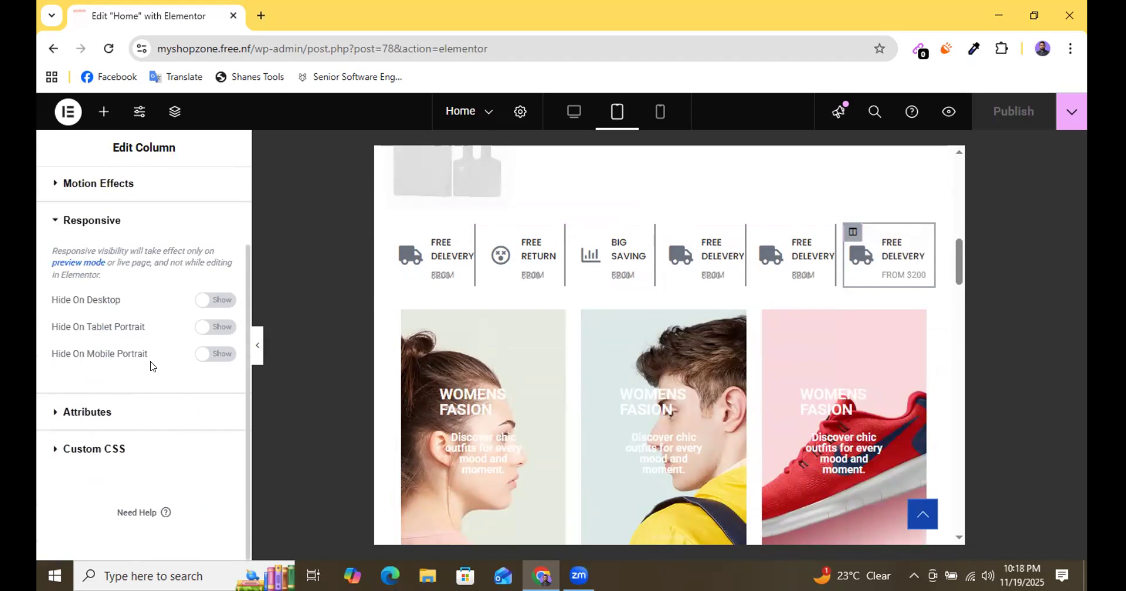
left_click(221, 330)
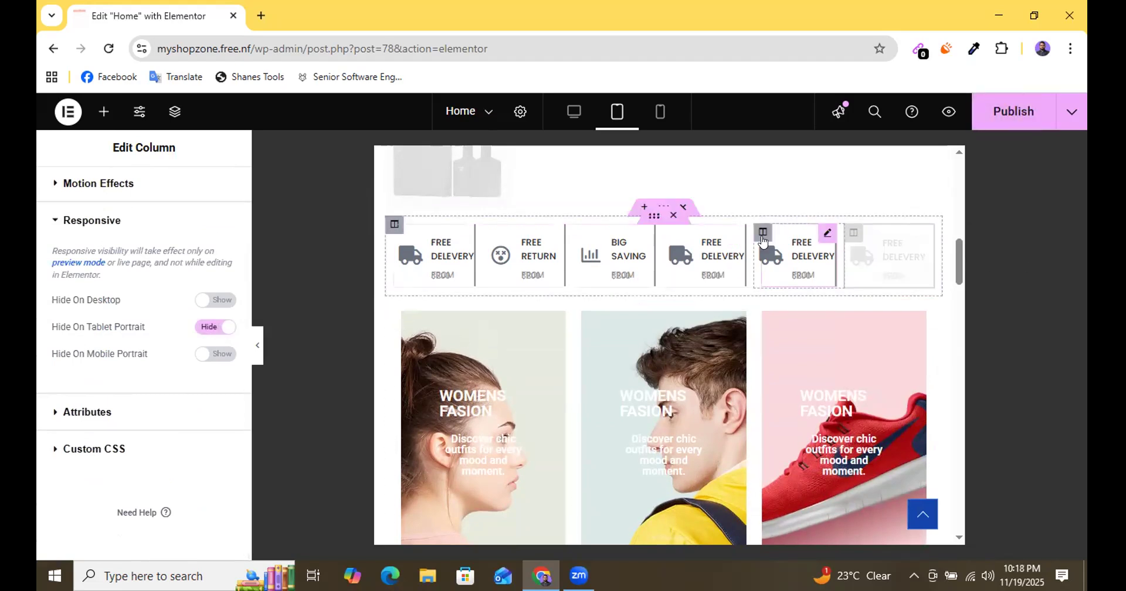
Hide the fifth icon column, a FREE DELEVERY box, on tablet portrait.
left_click(762, 233)
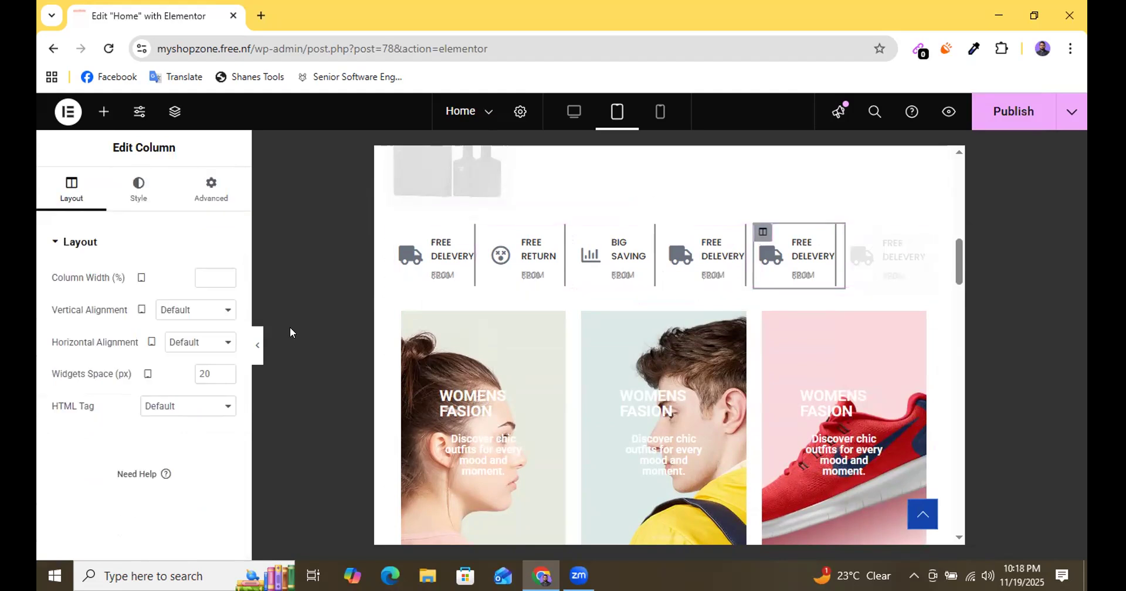
left_click(214, 202)
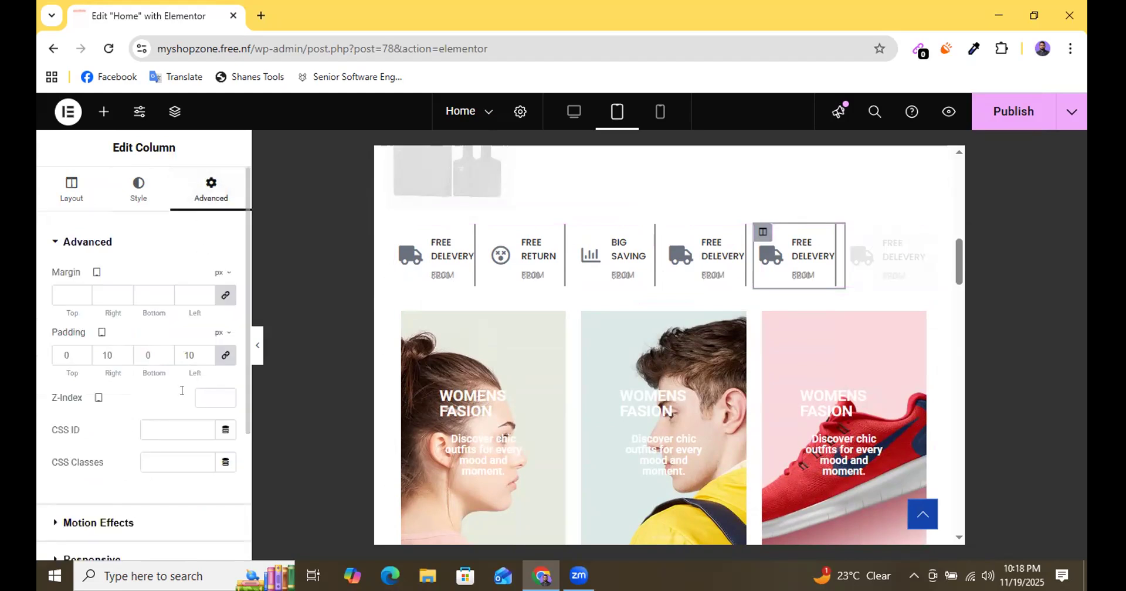
scroll(113, 460, "down", 3)
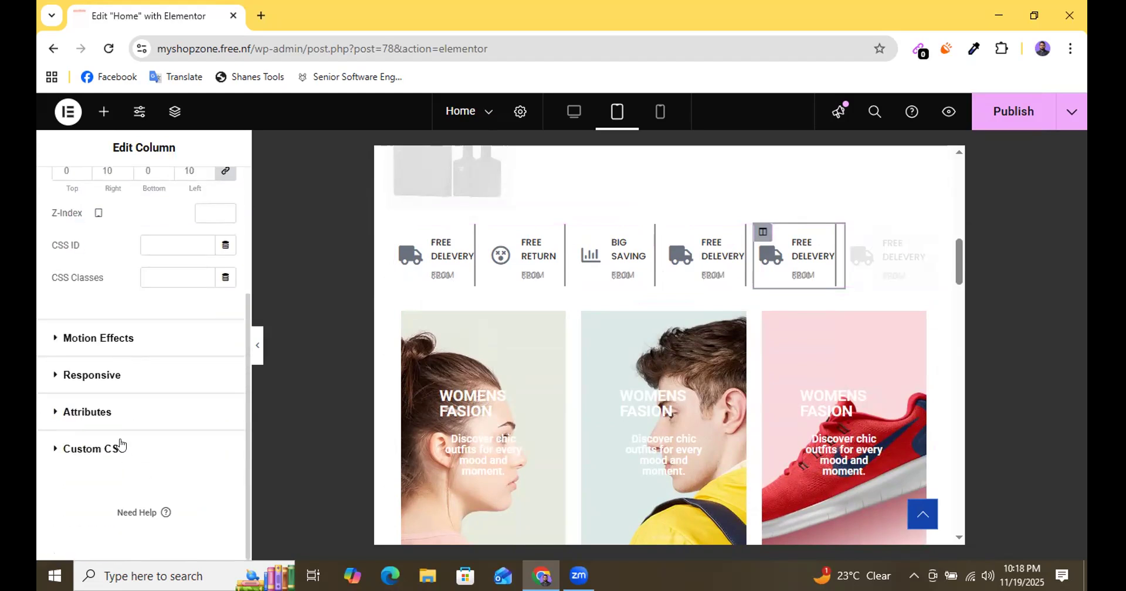
left_click(96, 376)
scroll(218, 370, "down", 1)
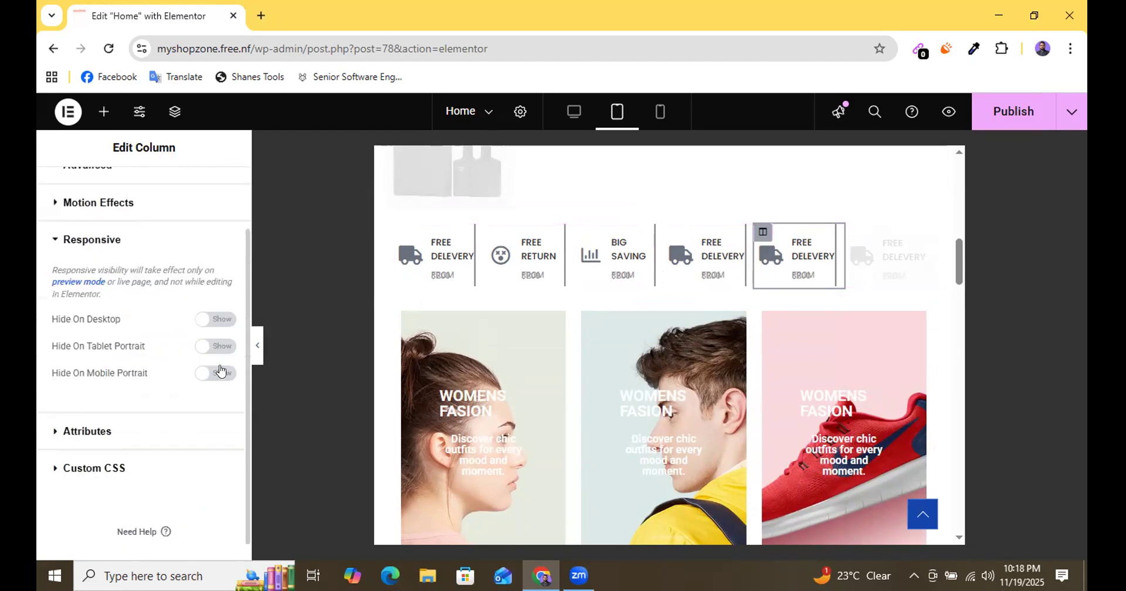
left_click(216, 348)
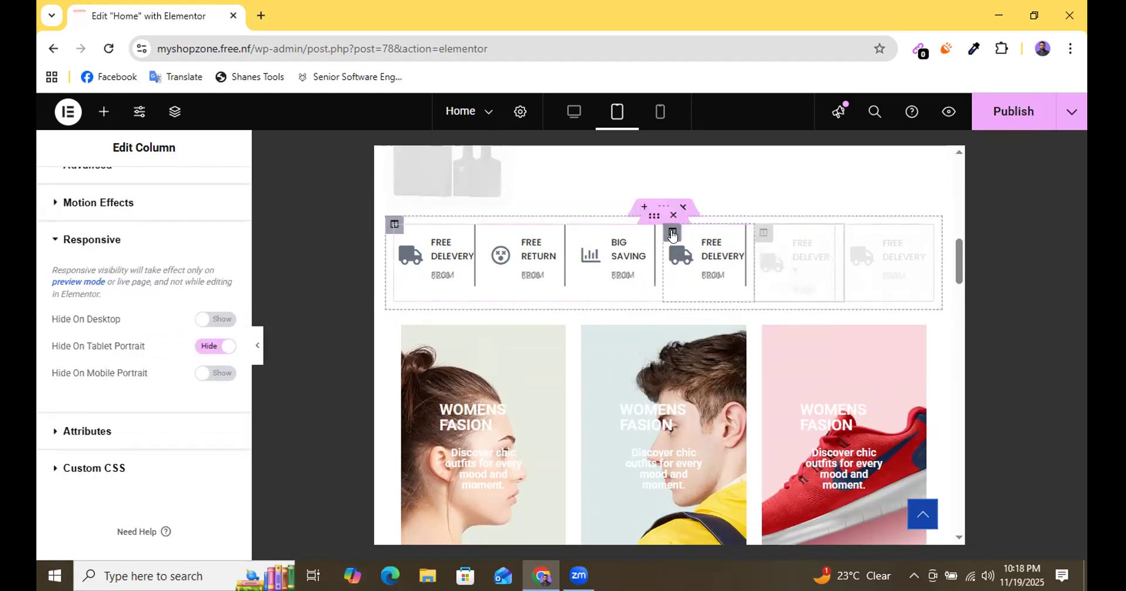
Set the tablet column width of the fourth FREE DELEVERY column and the BIG SAVING column to 24%.
left_click(672, 232)
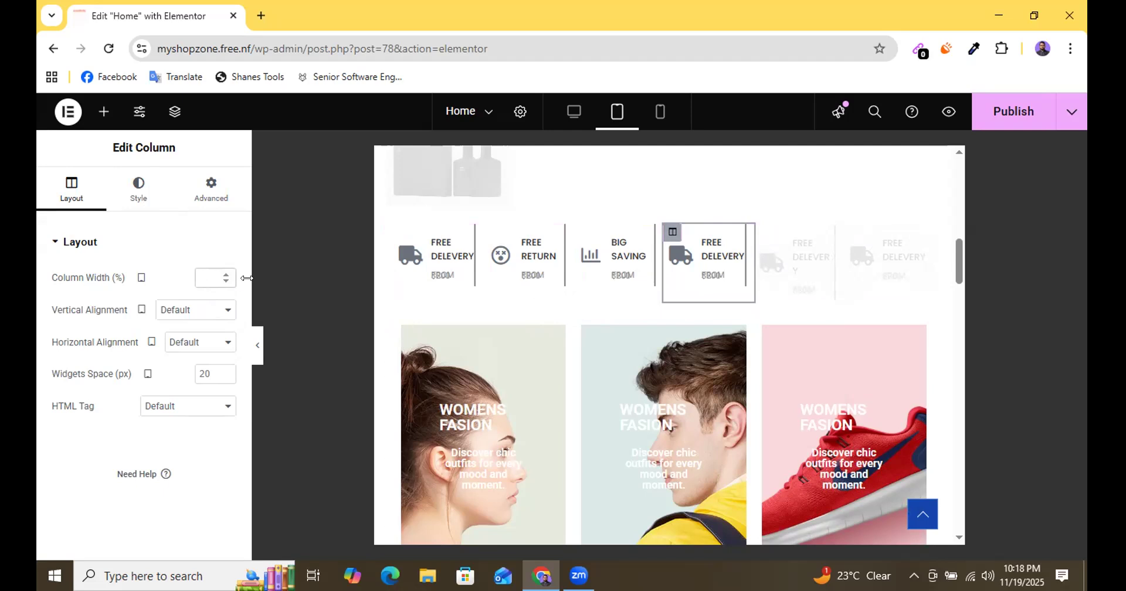
type("24")
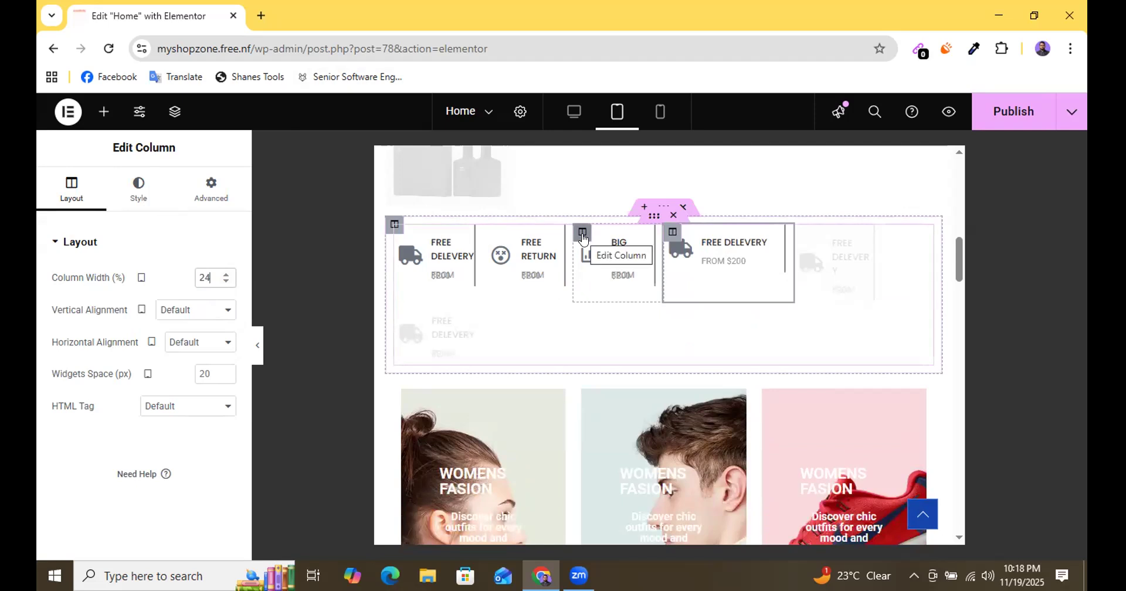
left_click(582, 235)
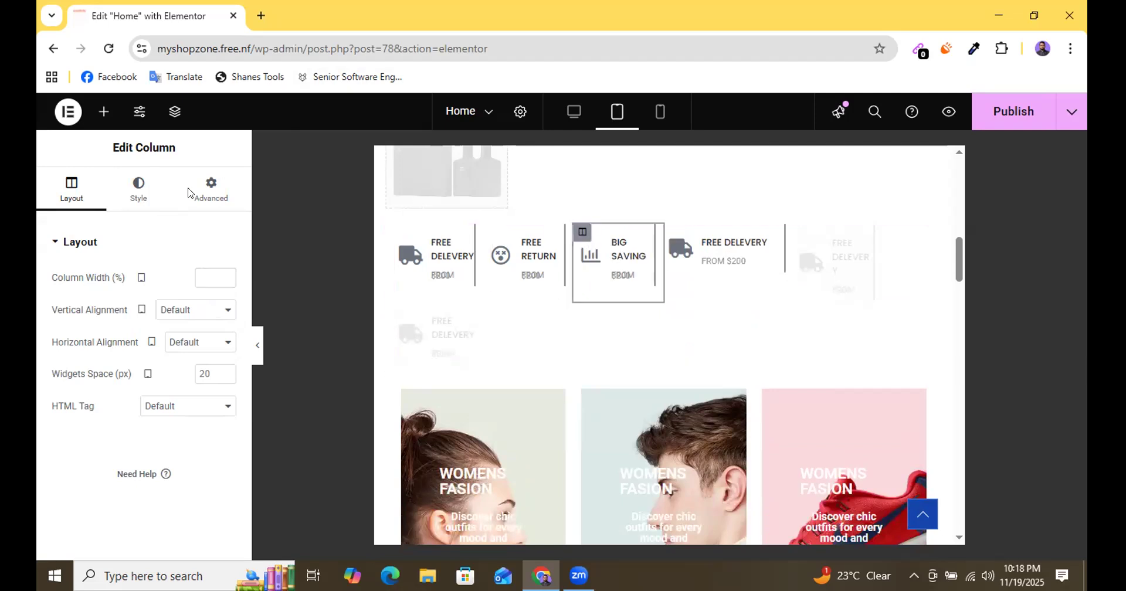
left_click(208, 278)
type("24")
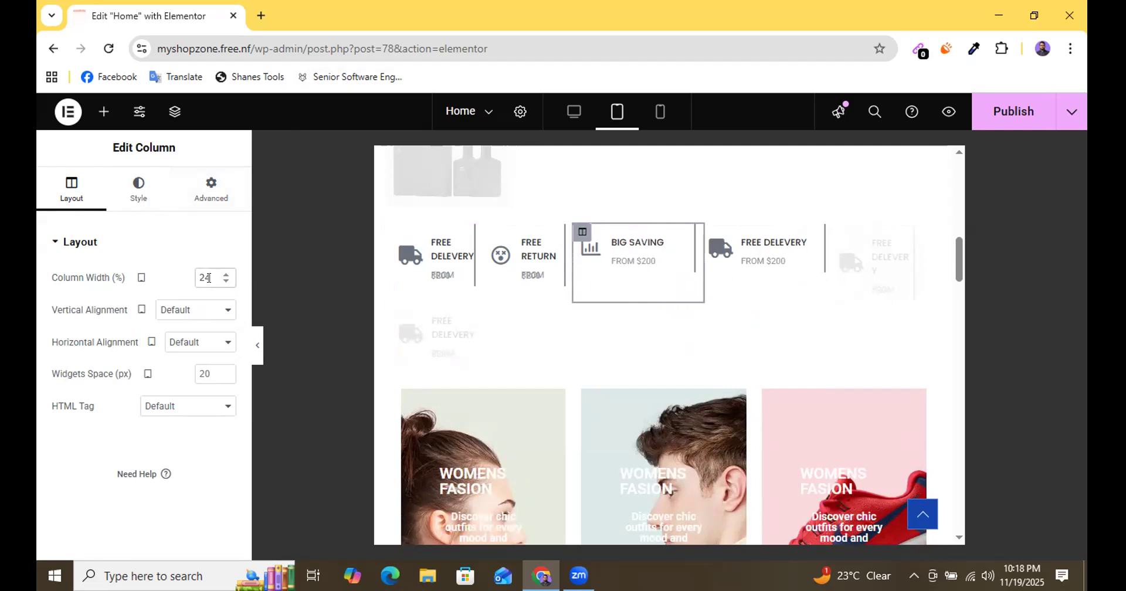
Set the tablet column width of the FREE RETURN column and the first FREE DELEVERY column to 24%.
left_click(492, 234)
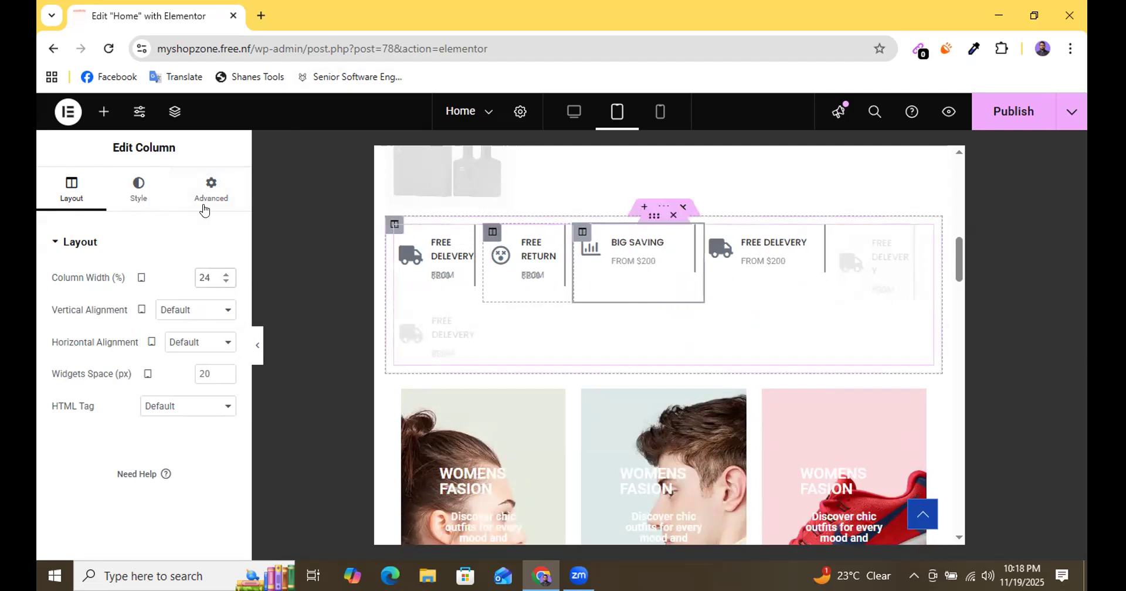
left_click(207, 277)
type("24")
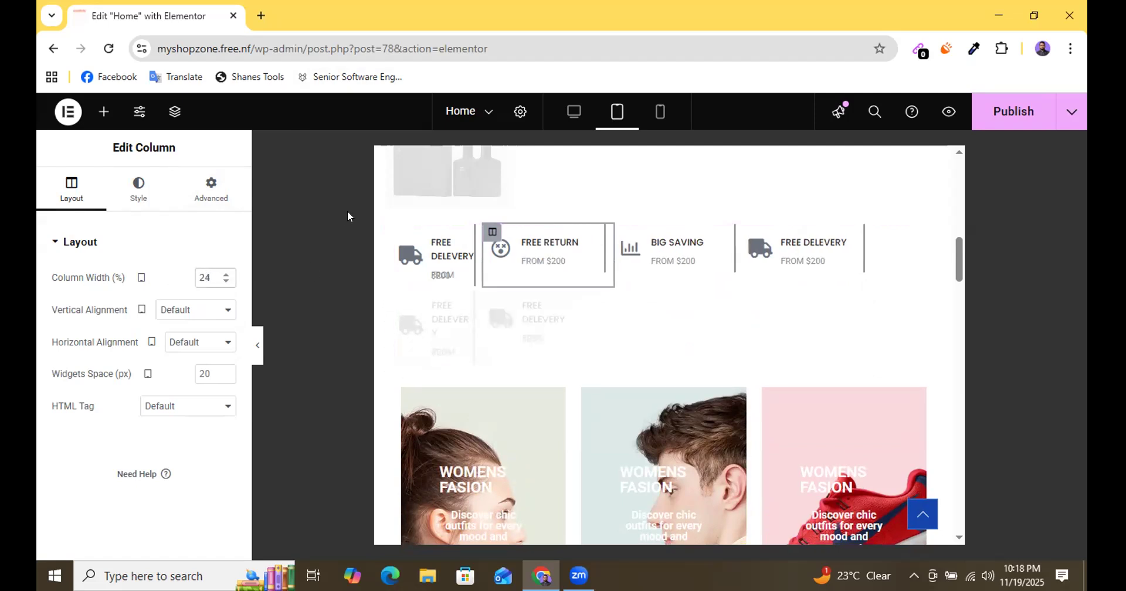
left_click(403, 234)
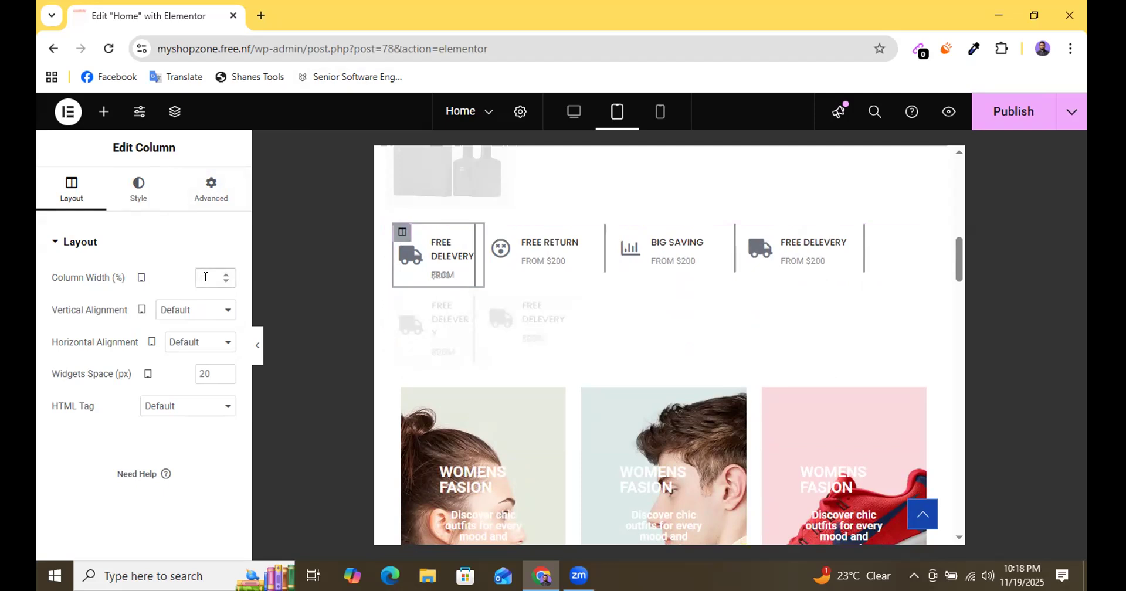
left_click(205, 277)
type("24")
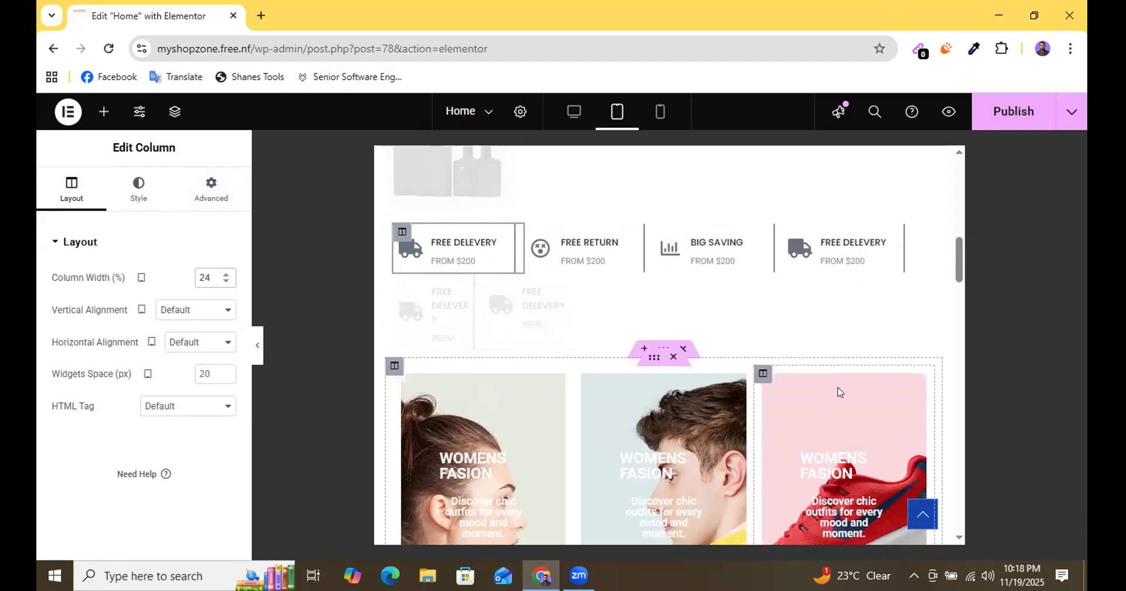
Increase the tablet width of each of the first four icon columns to 25% and publish the page.
scroll(837, 390, "up", 1)
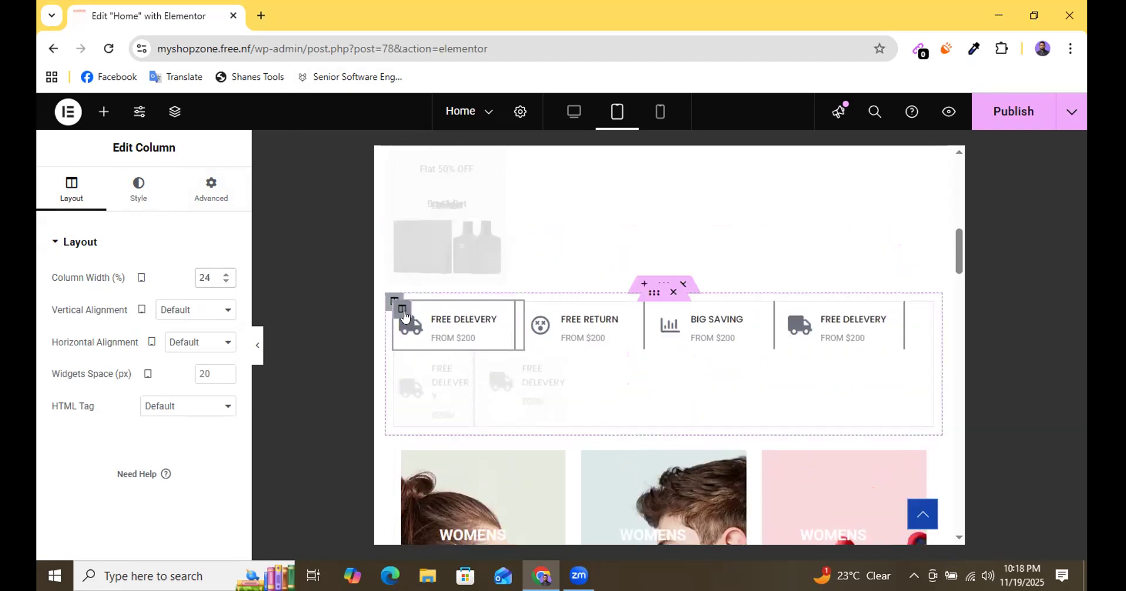
left_click(225, 273)
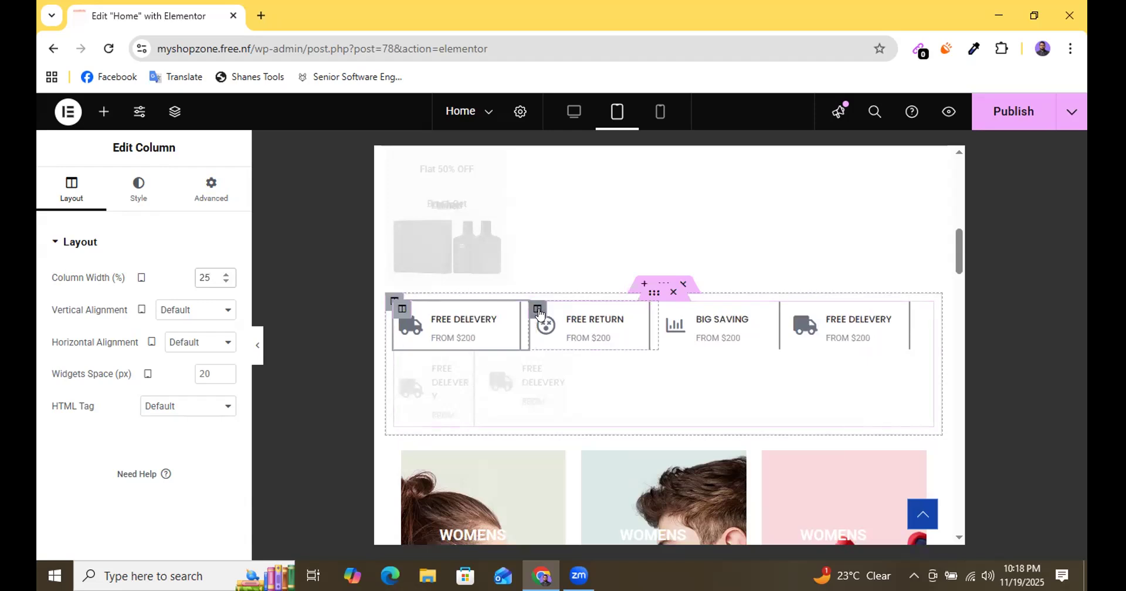
key("ctrl+z")
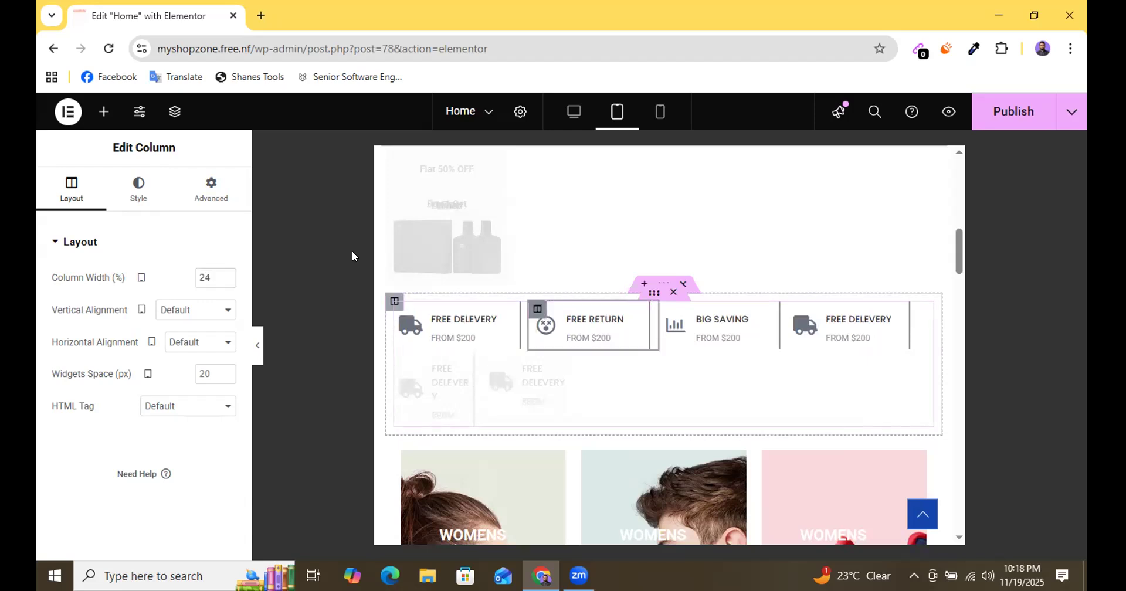
left_click(225, 273)
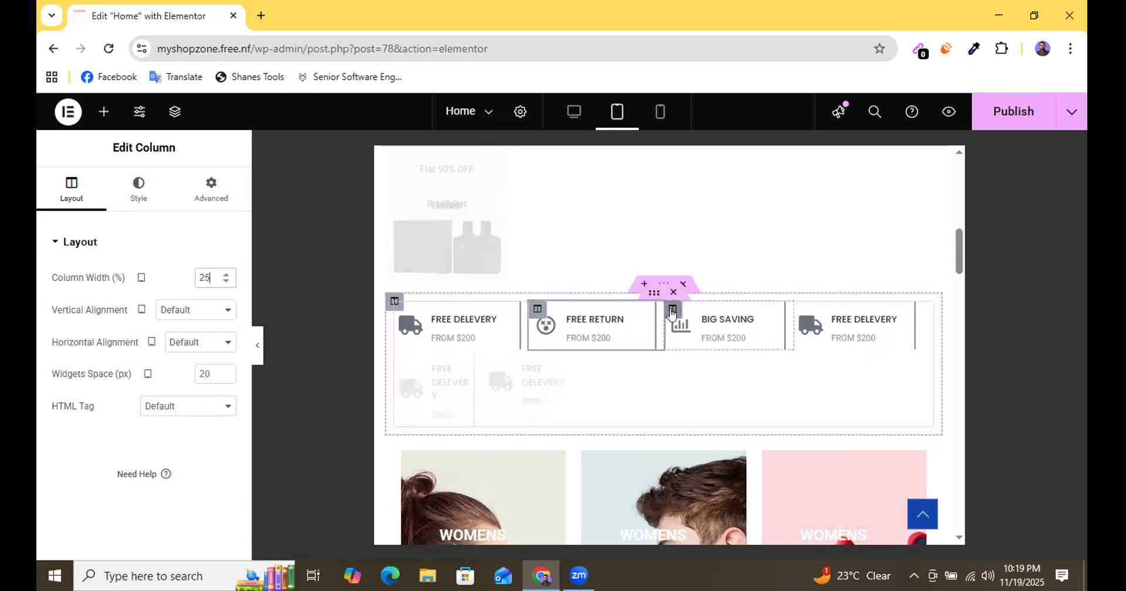
left_click(225, 281)
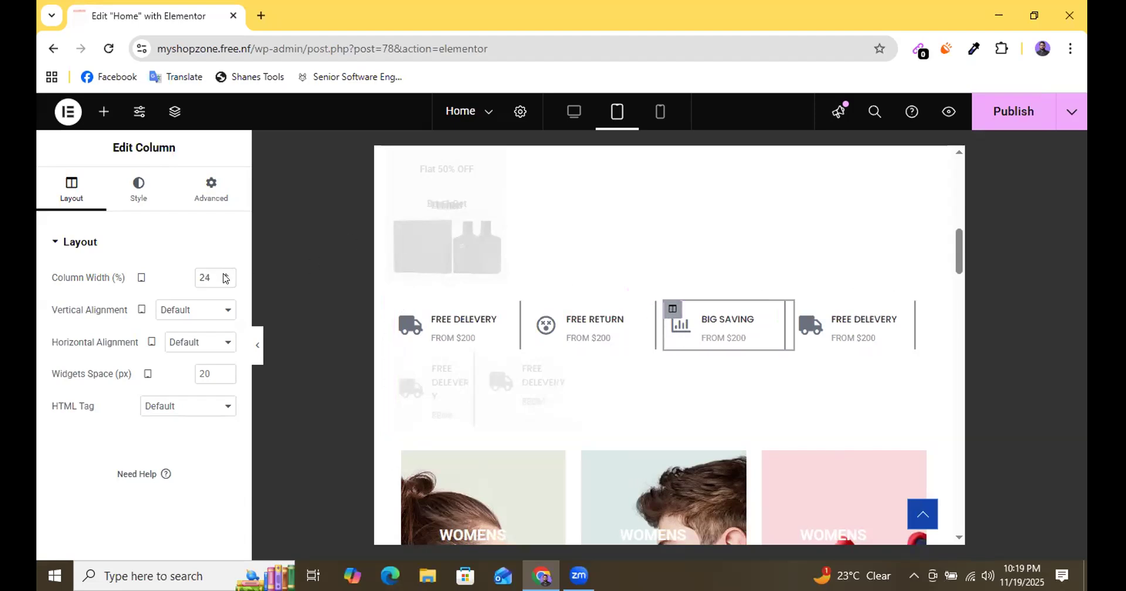
key("ctrl+shift+z")
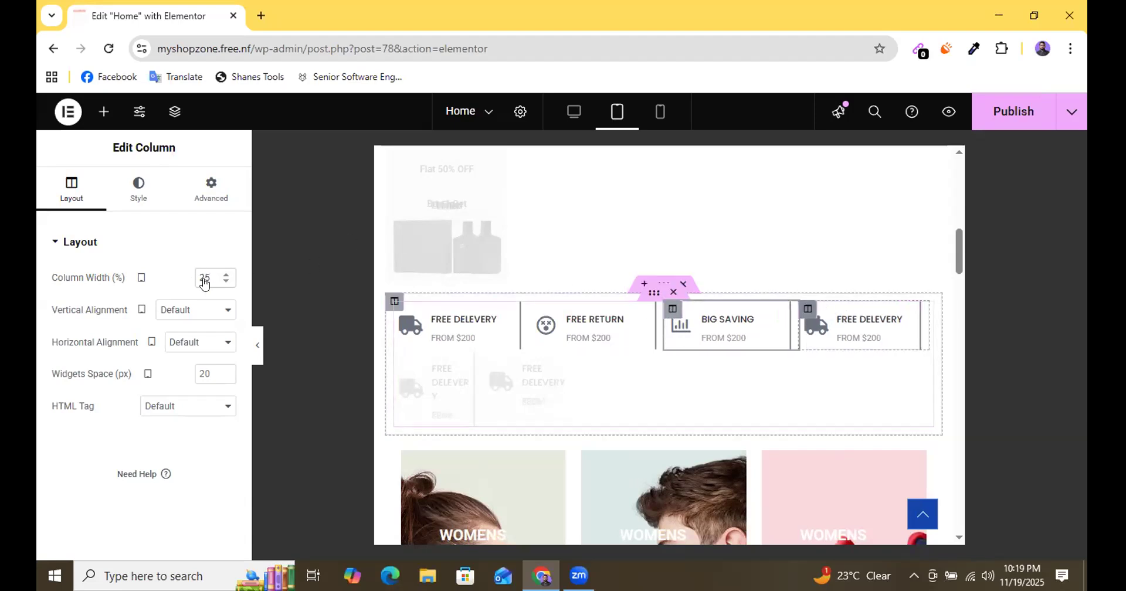
left_click(227, 281)
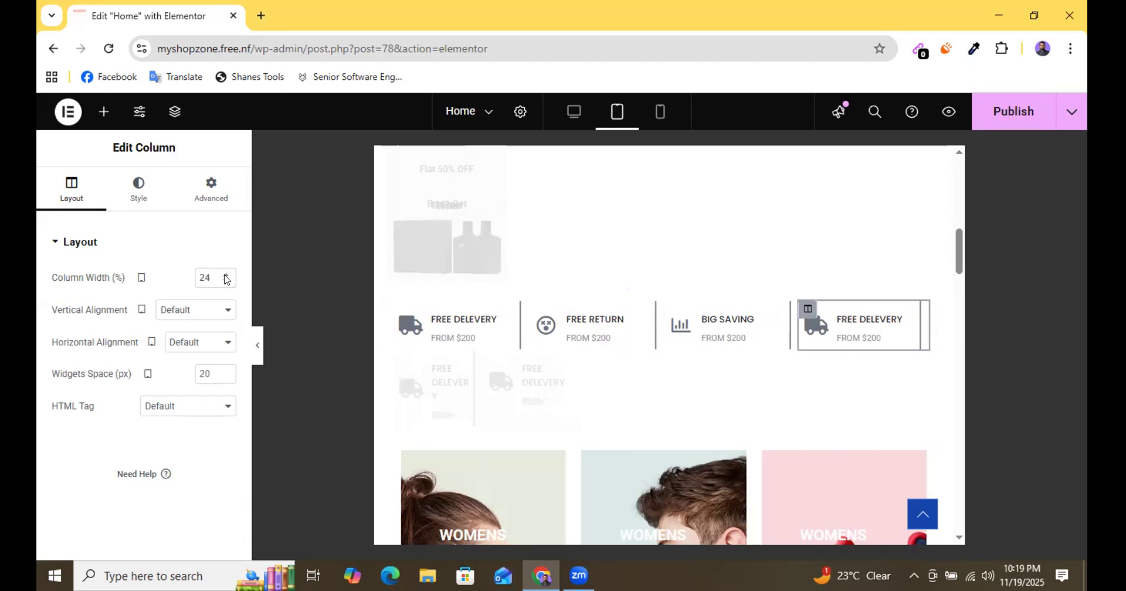
left_click(226, 276)
left_click(1021, 123)
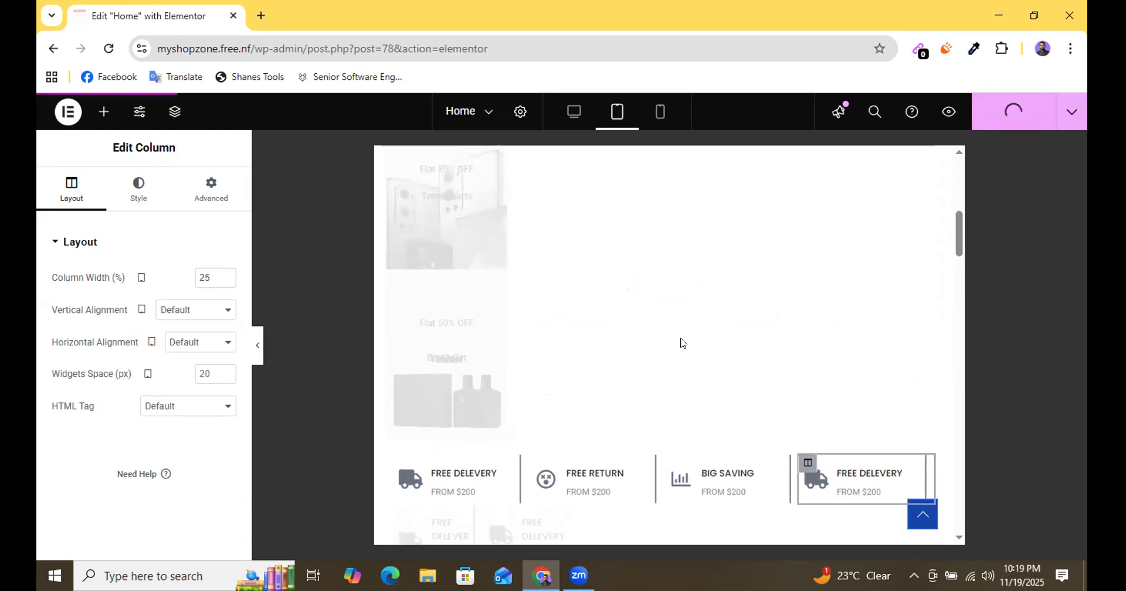
Preview the tablet page without the settings panel and check the four-column icon row together with the sections around it.
scroll(661, 269, "down", 4)
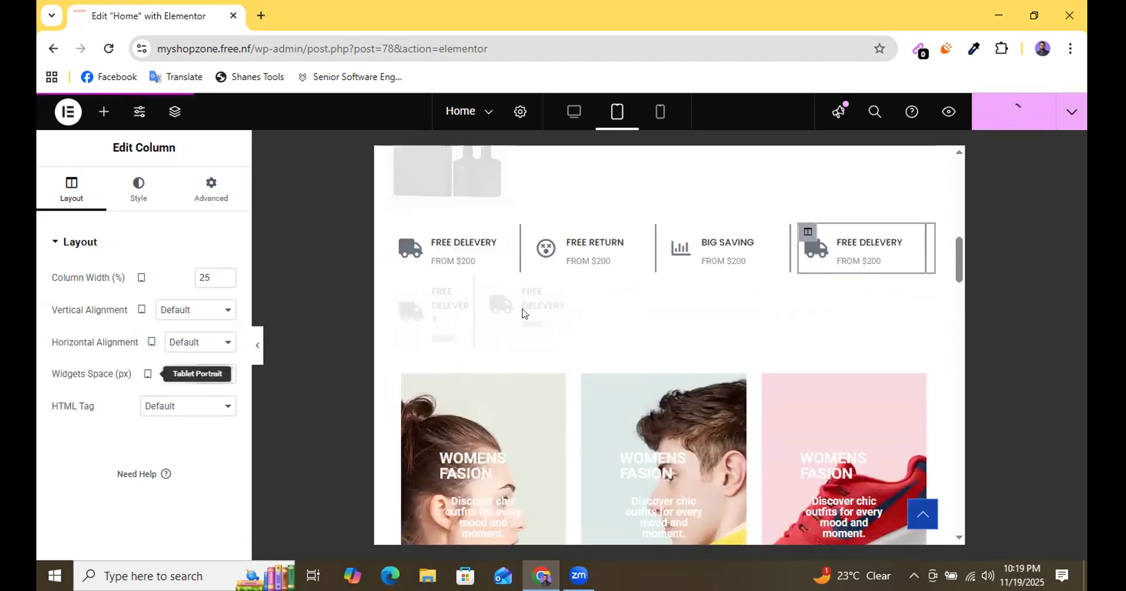
scroll(662, 289, "up", 3)
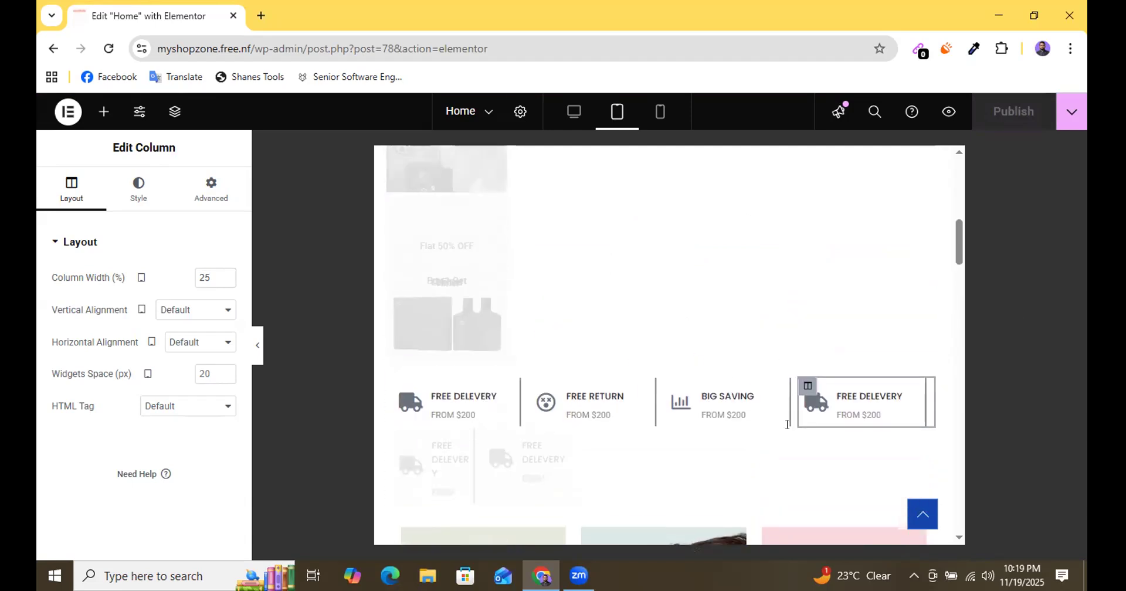
scroll(635, 305, "down", 3)
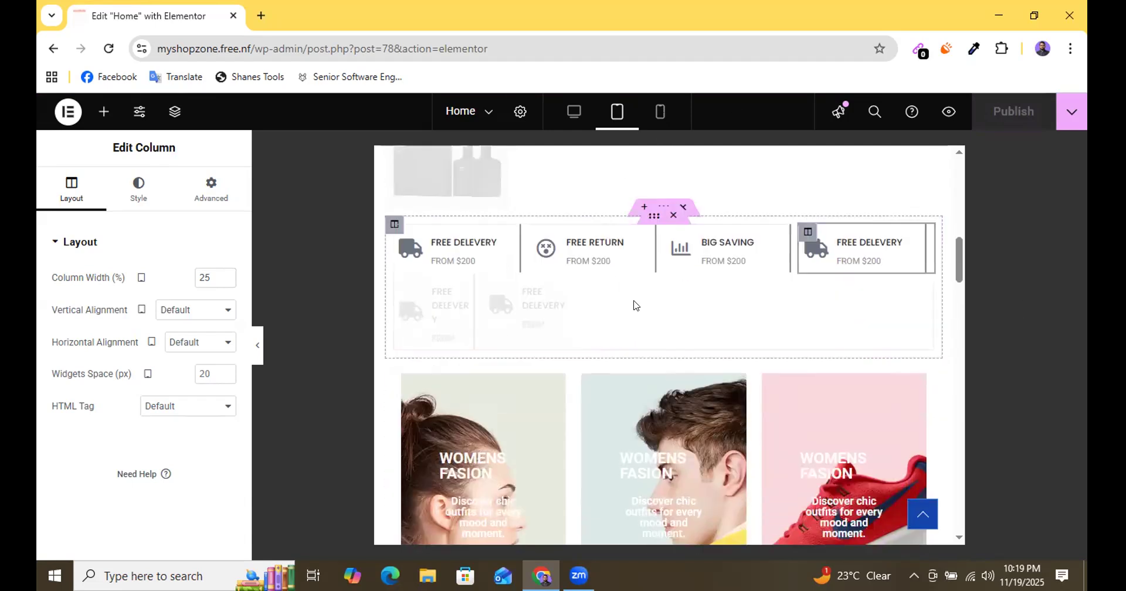
left_click(256, 353)
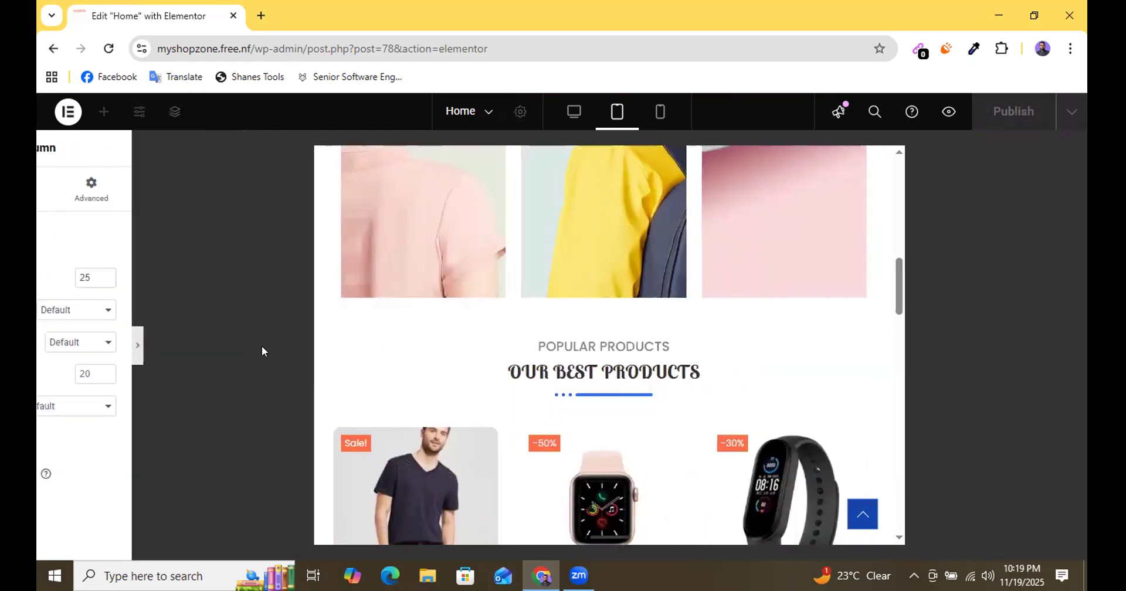
scroll(525, 320, "down", 6)
scroll(525, 320, "up", 3)
scroll(524, 319, "up", 8)
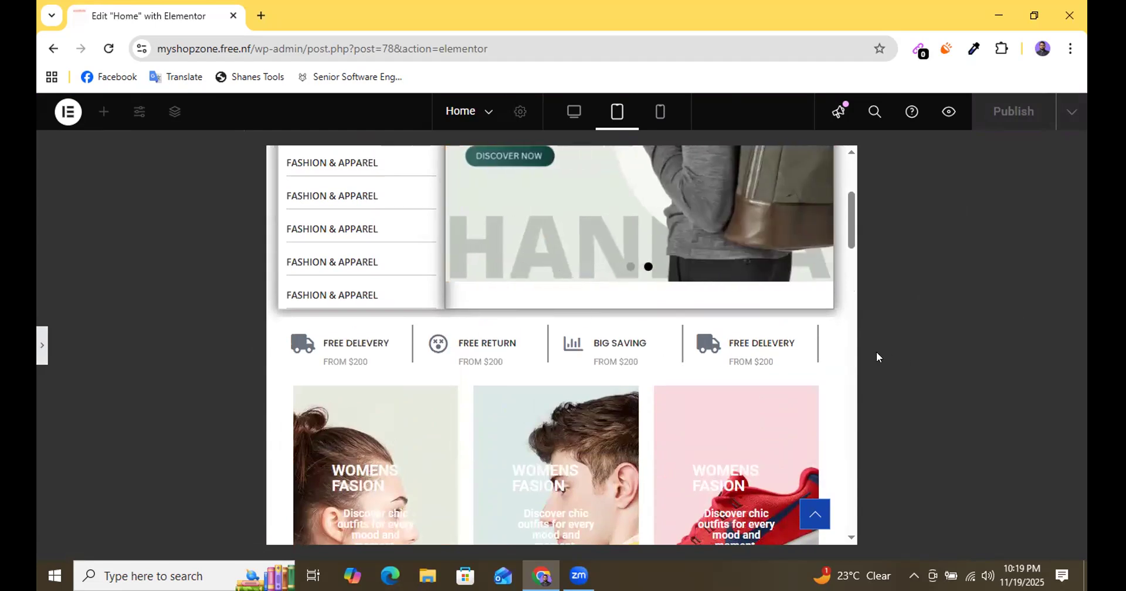
scroll(505, 326, "up", 1)
scroll(518, 330, "down", 2)
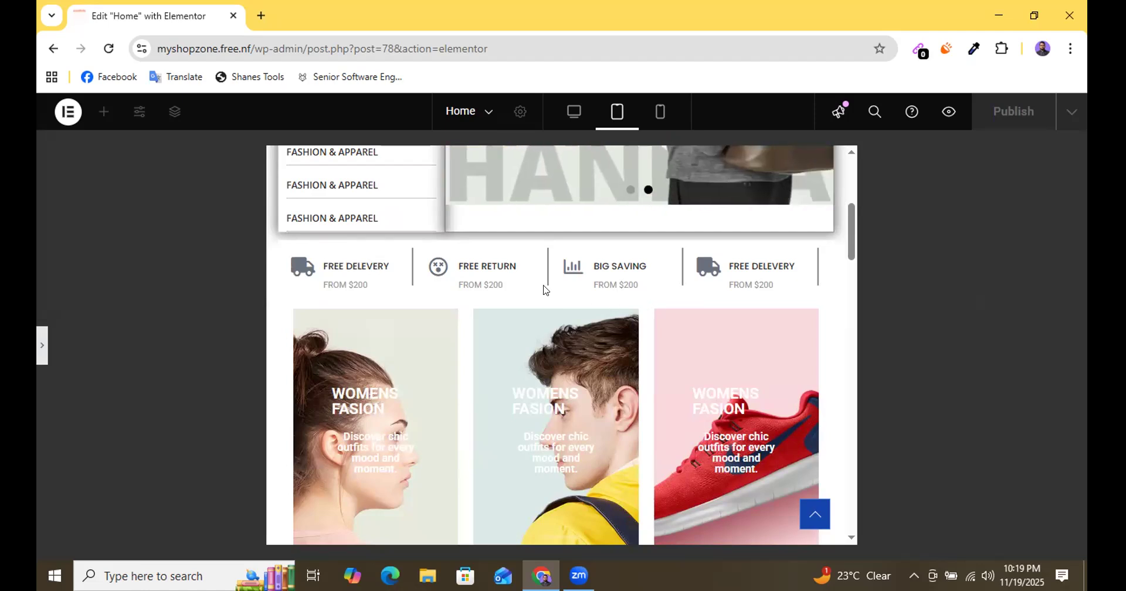
scroll(753, 314, "up", 1)
scroll(748, 315, "down", 2)
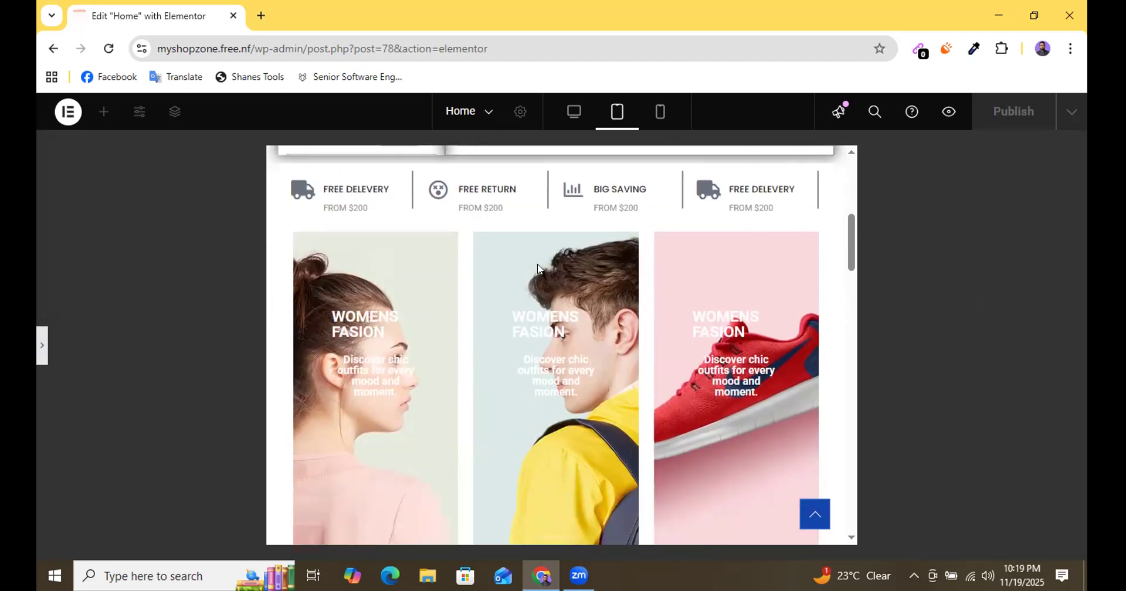
scroll(538, 269, "up", 1)
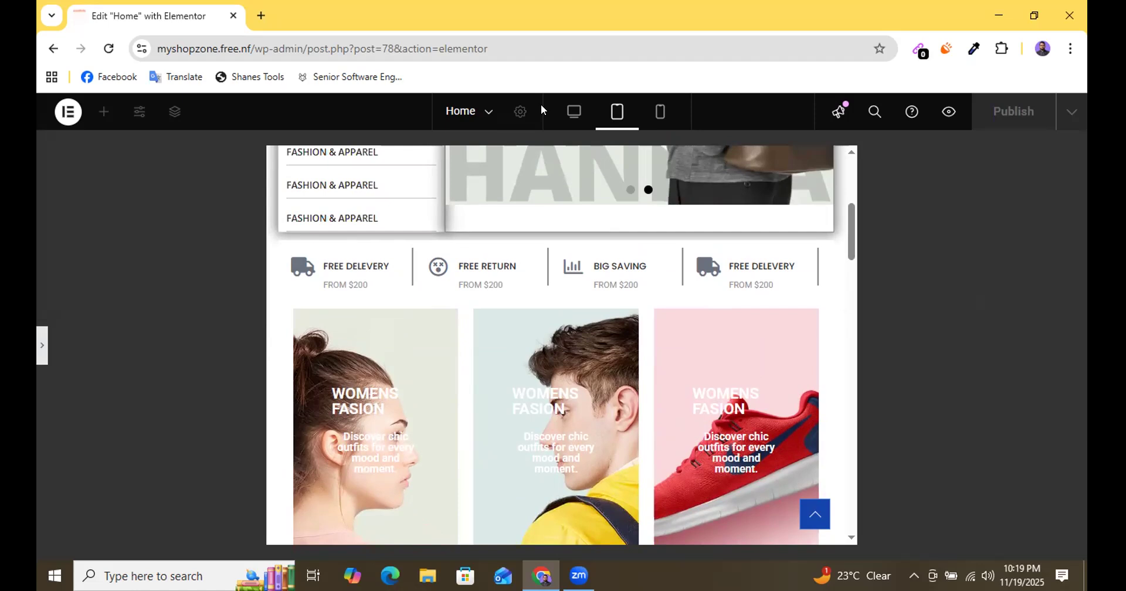
Set the right border width of the fourth column's FREE DELEVERY icon box to 0 px on tablet and publish the page.
left_click(41, 347)
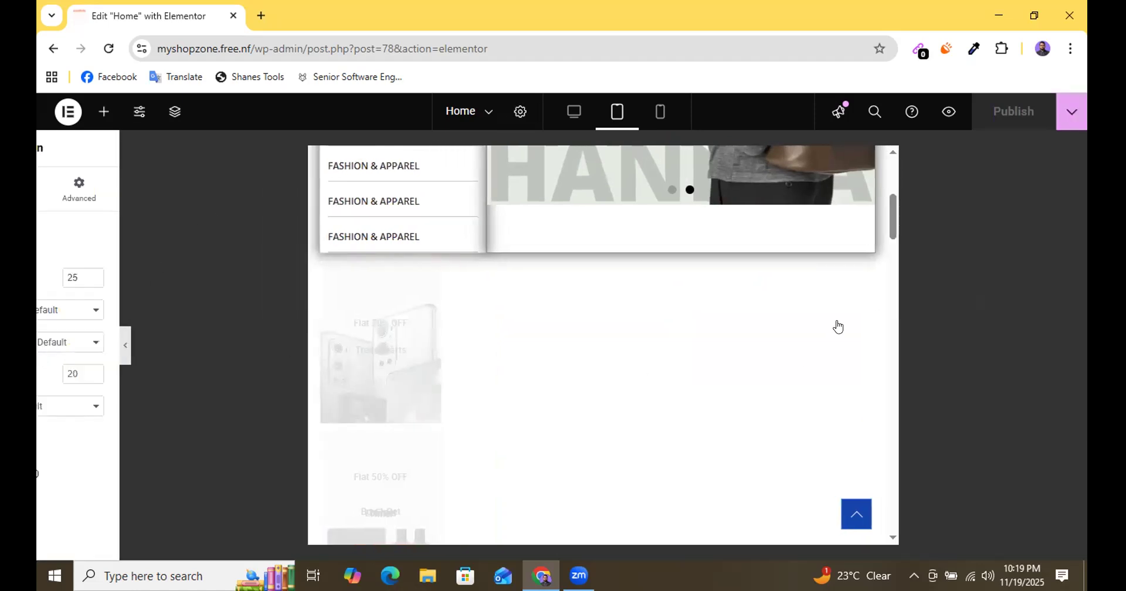
scroll(770, 394, "down", 3)
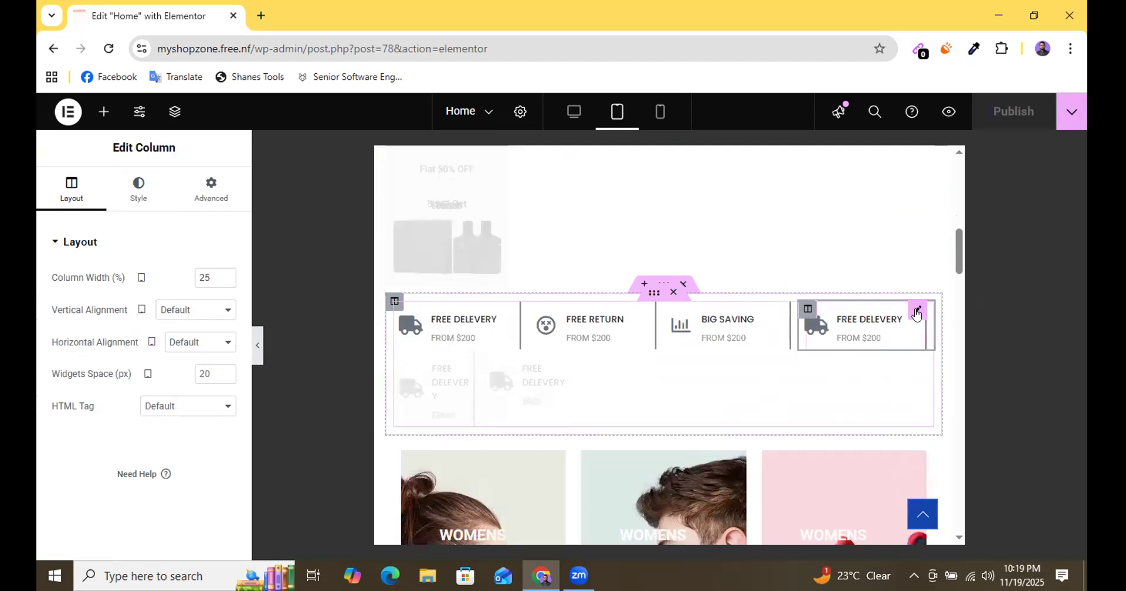
left_click(916, 312)
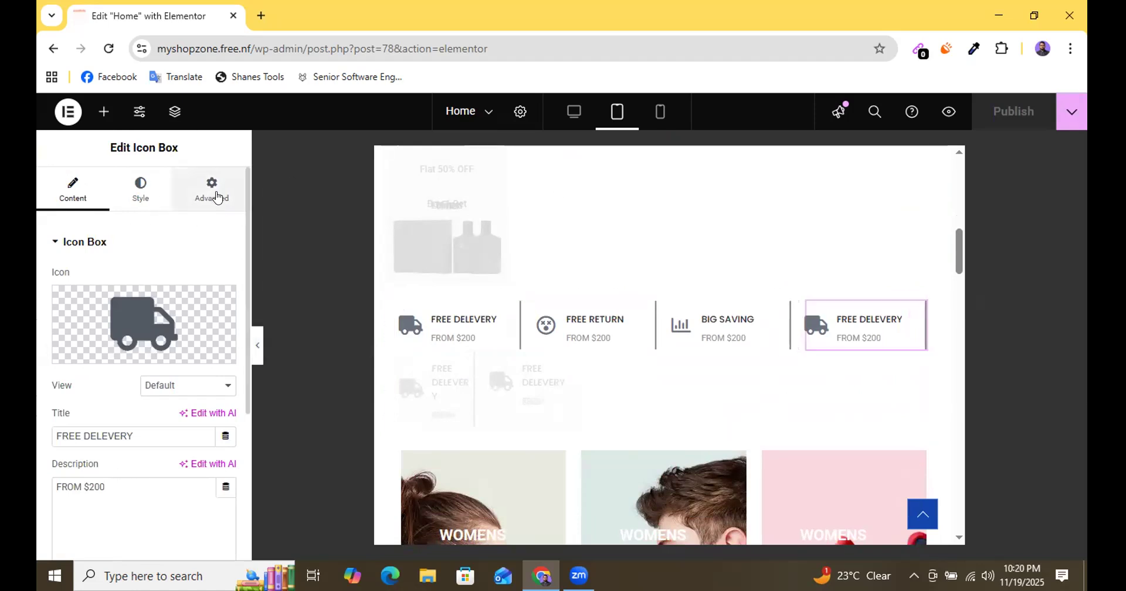
scroll(187, 402, "down", 10)
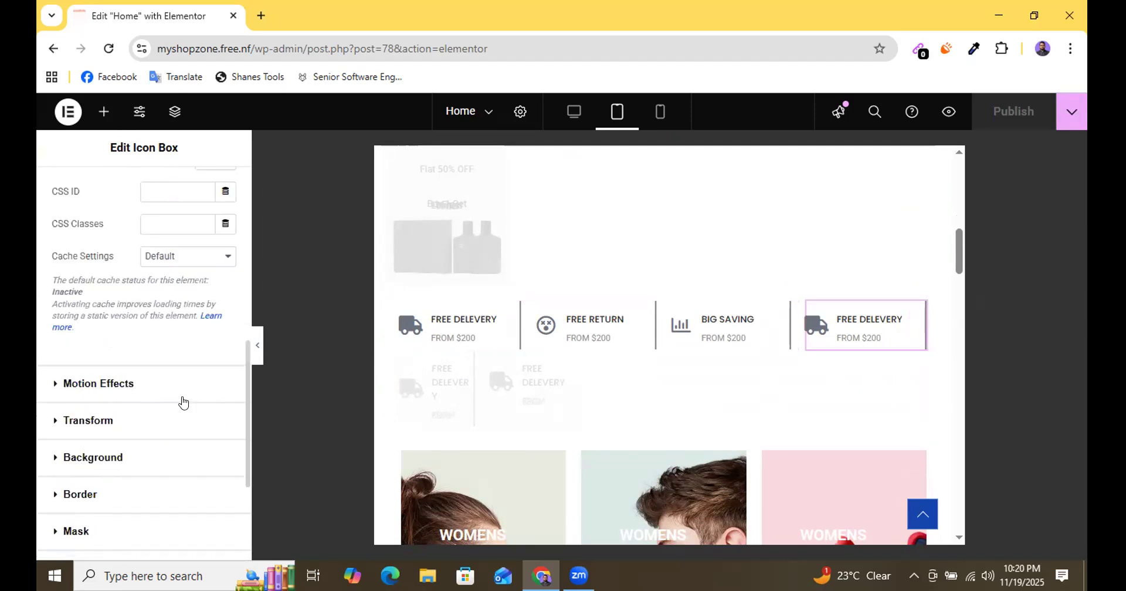
scroll(183, 401, "down", 2)
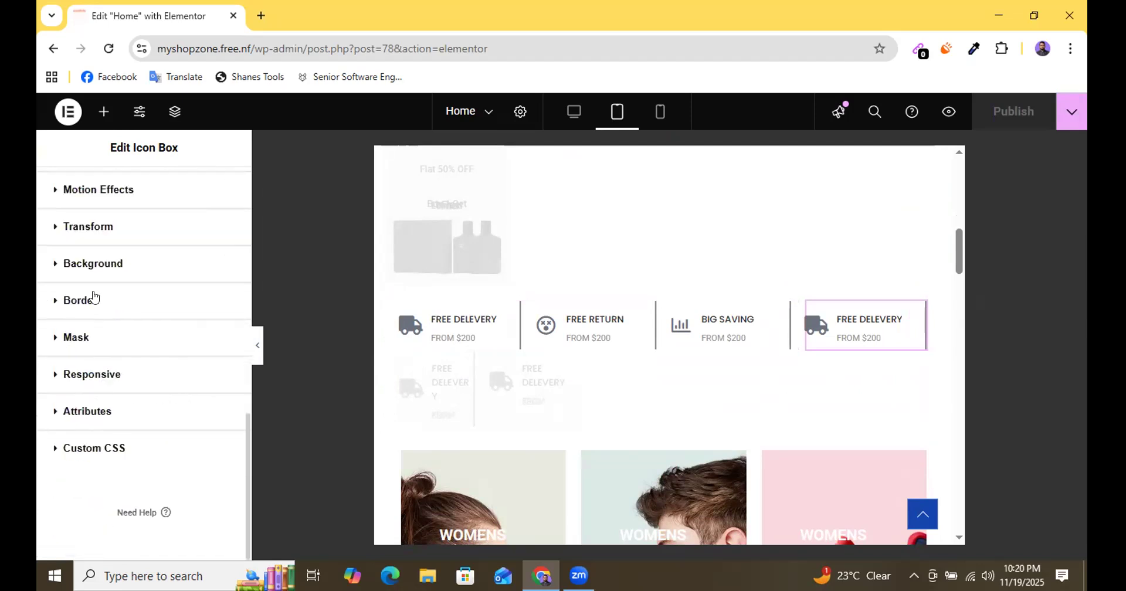
left_click(139, 306)
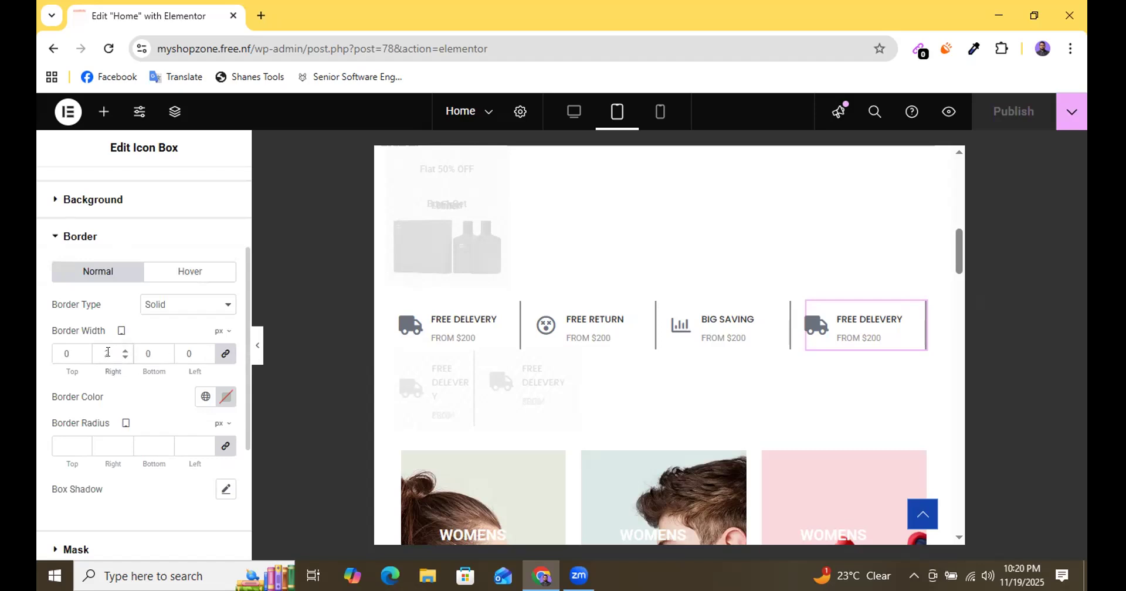
type("0")
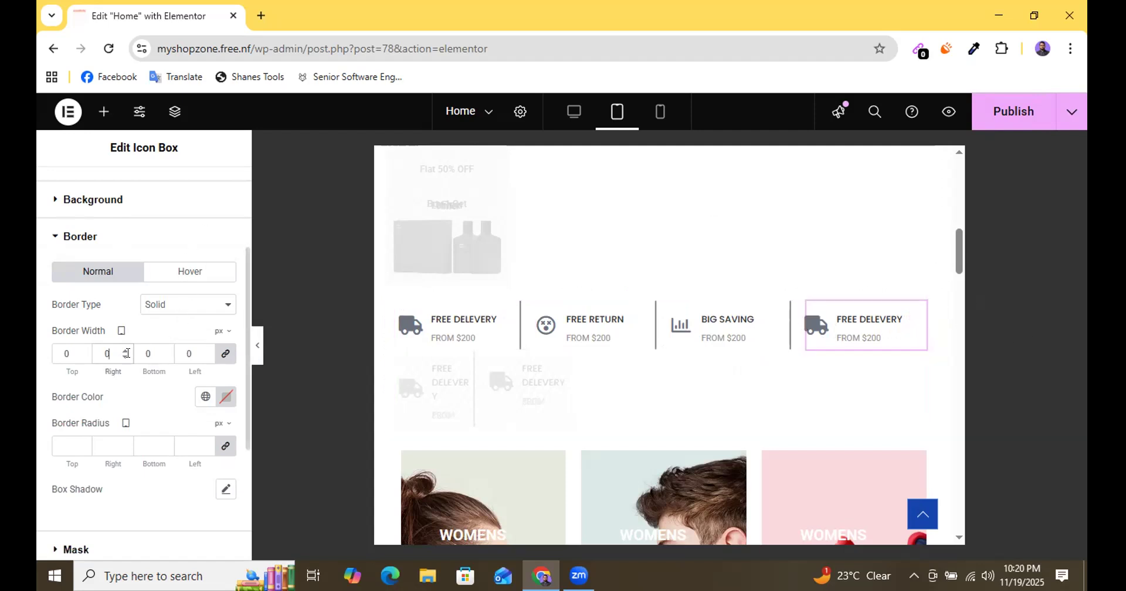
left_click(1009, 112)
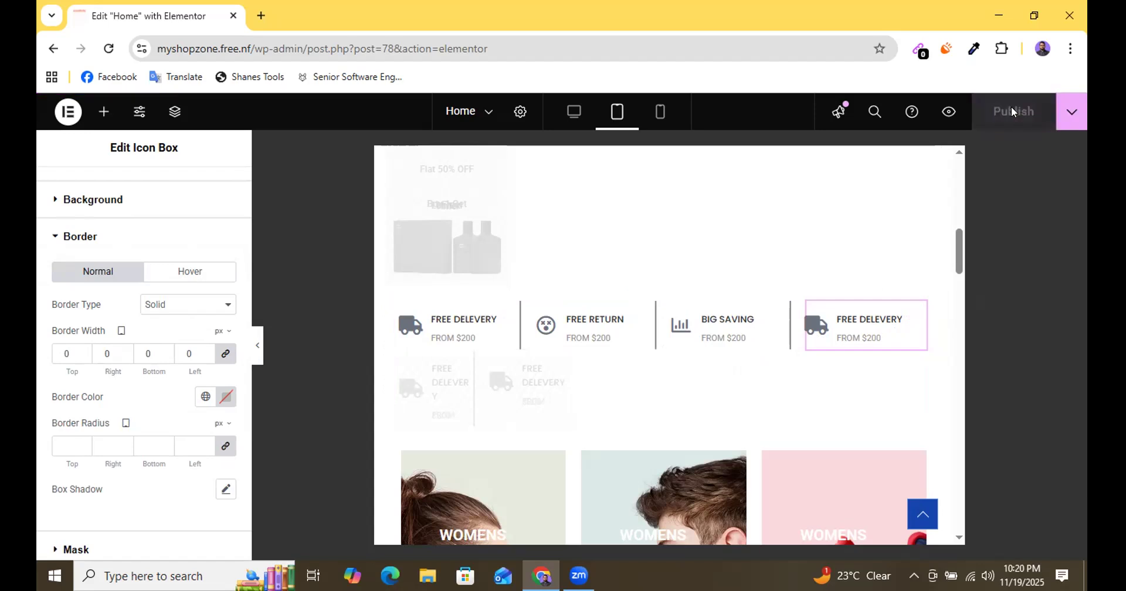
Examine the tablet layout of the icon row and the three WOMENS FASION banners below it.
scroll(703, 356, "up", 3)
scroll(703, 356, "up", 3)
scroll(709, 346, "down", 8)
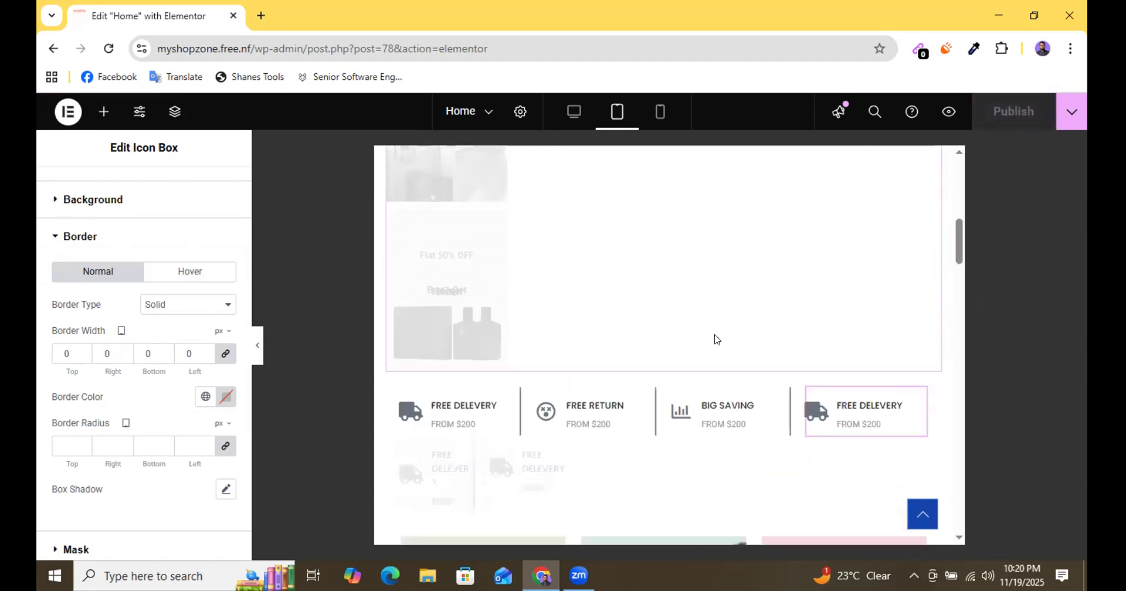
scroll(714, 339, "down", 3)
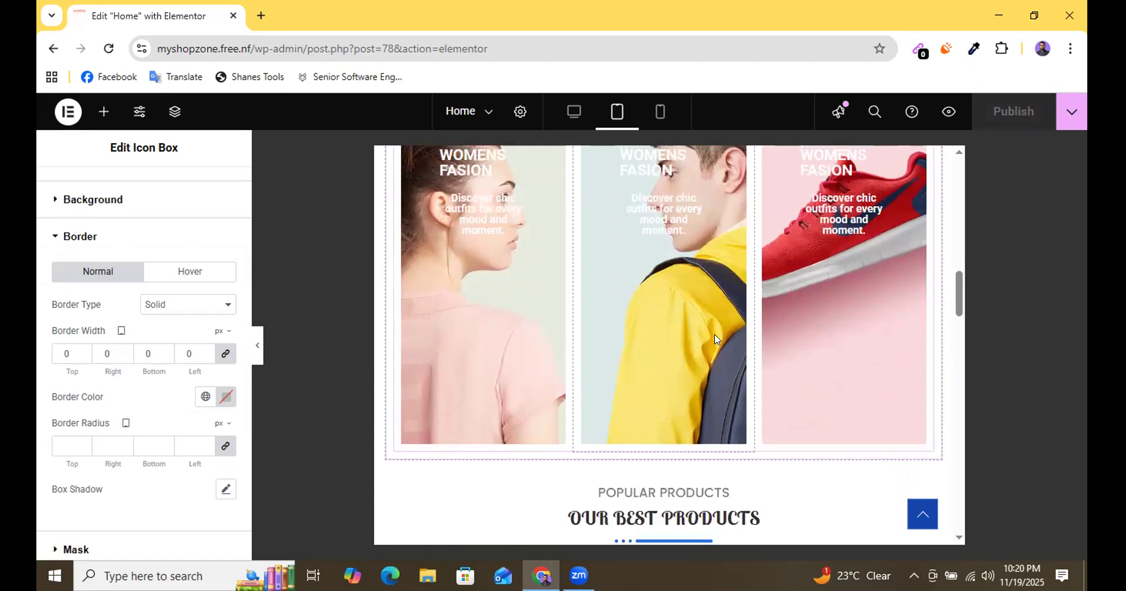
scroll(715, 339, "up", 7)
scroll(714, 339, "up", 4)
scroll(714, 340, "down", 3)
scroll(715, 340, "down", 4)
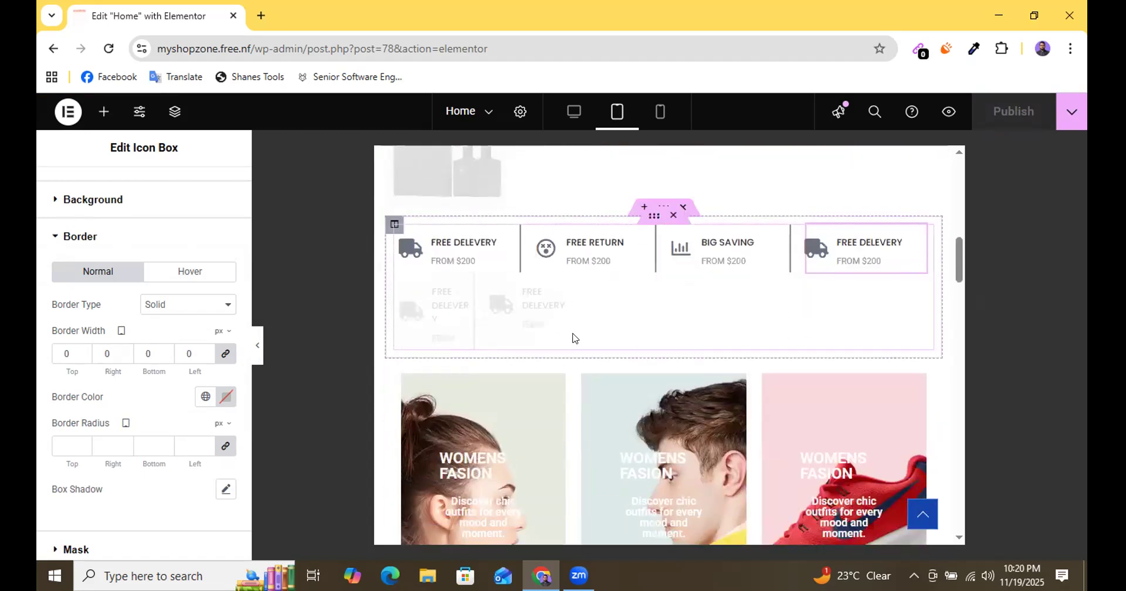
scroll(573, 334, "down", 6)
scroll(573, 331, "up", 3)
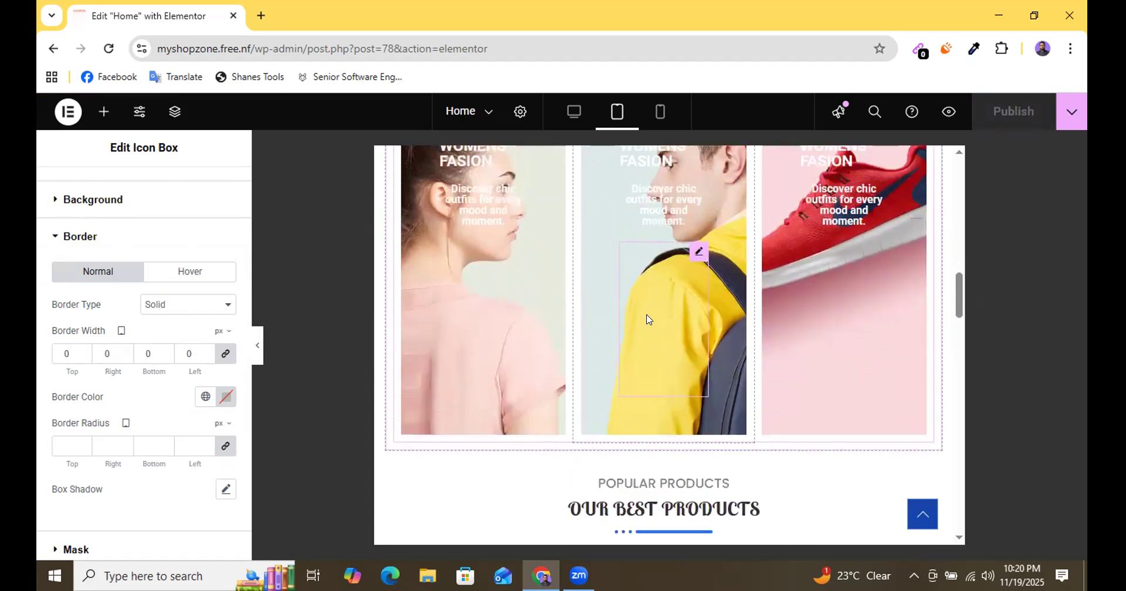
scroll(578, 317, "up", 2)
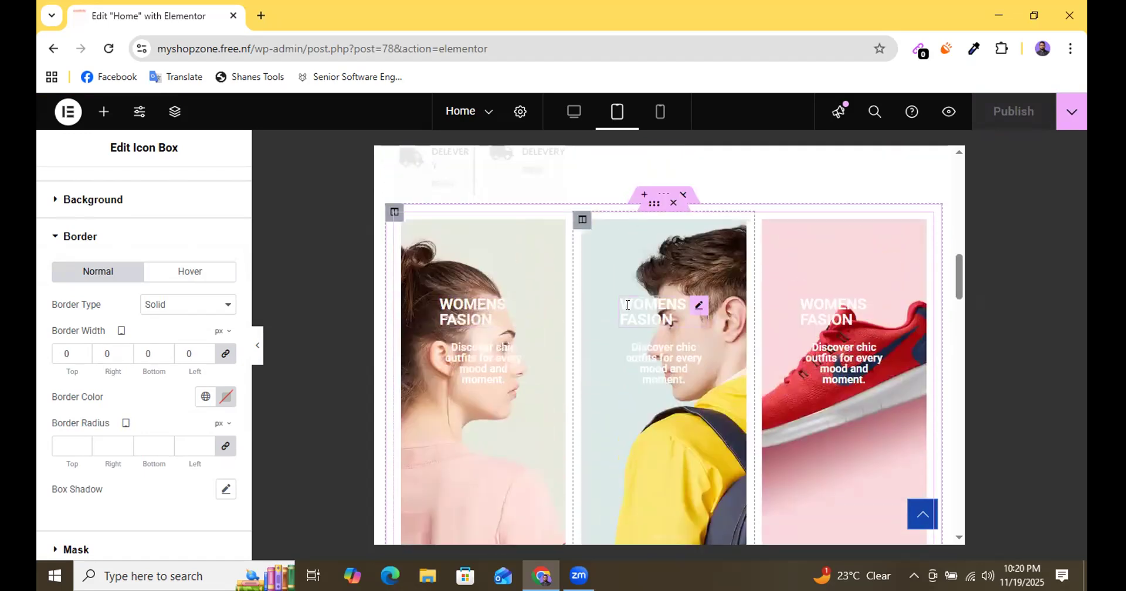
scroll(579, 317, "up", 2)
scroll(670, 301, "down", 4)
scroll(730, 319, "down", 3)
scroll(697, 314, "up", 3)
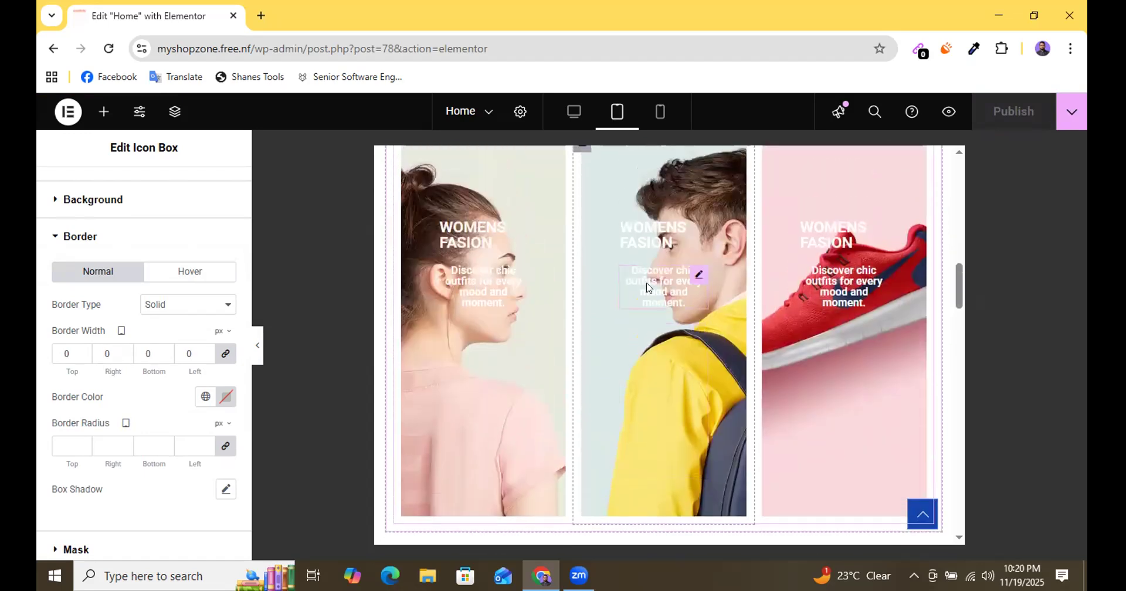
Compare the icon row and WOMENS FASION banners in the desktop layout, and return to the tablet portrait view.
left_click(575, 112)
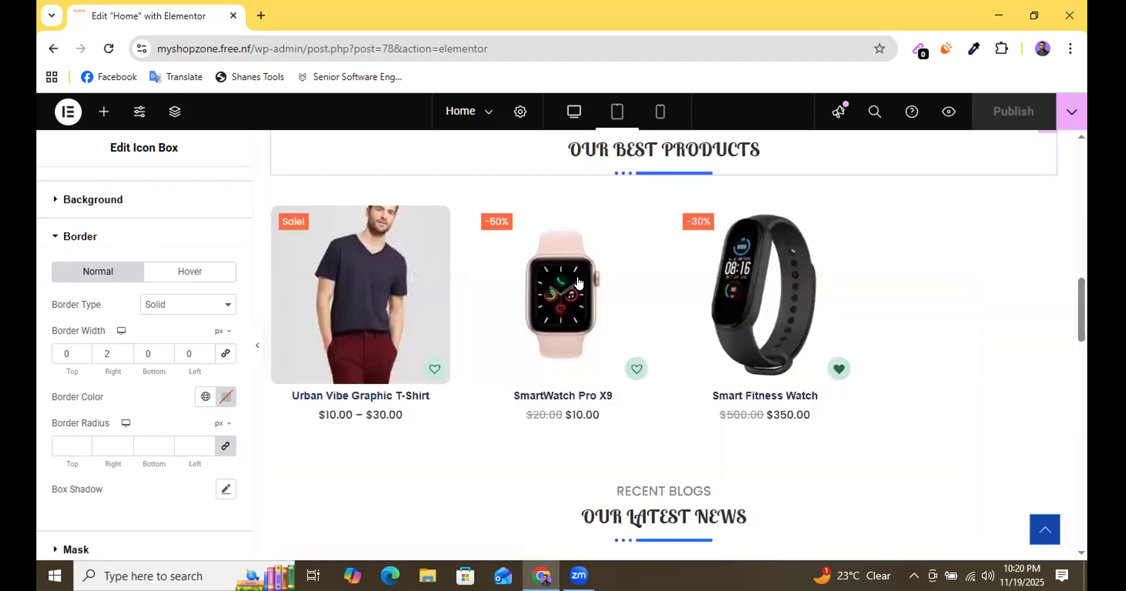
scroll(584, 303, "up", 8)
scroll(583, 303, "down", 4)
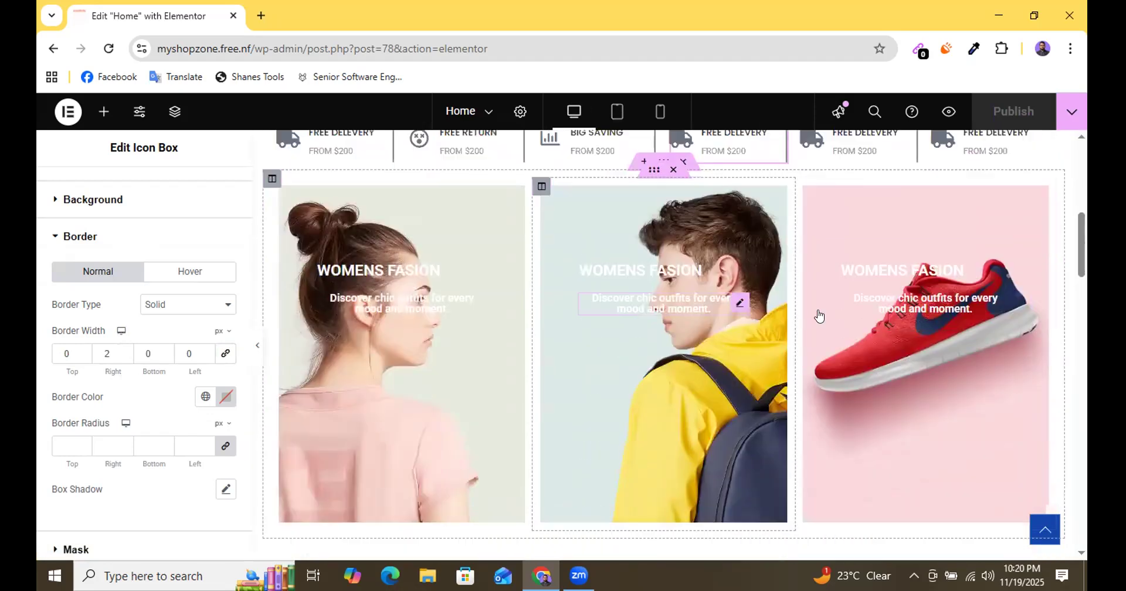
scroll(475, 293, "up", 1)
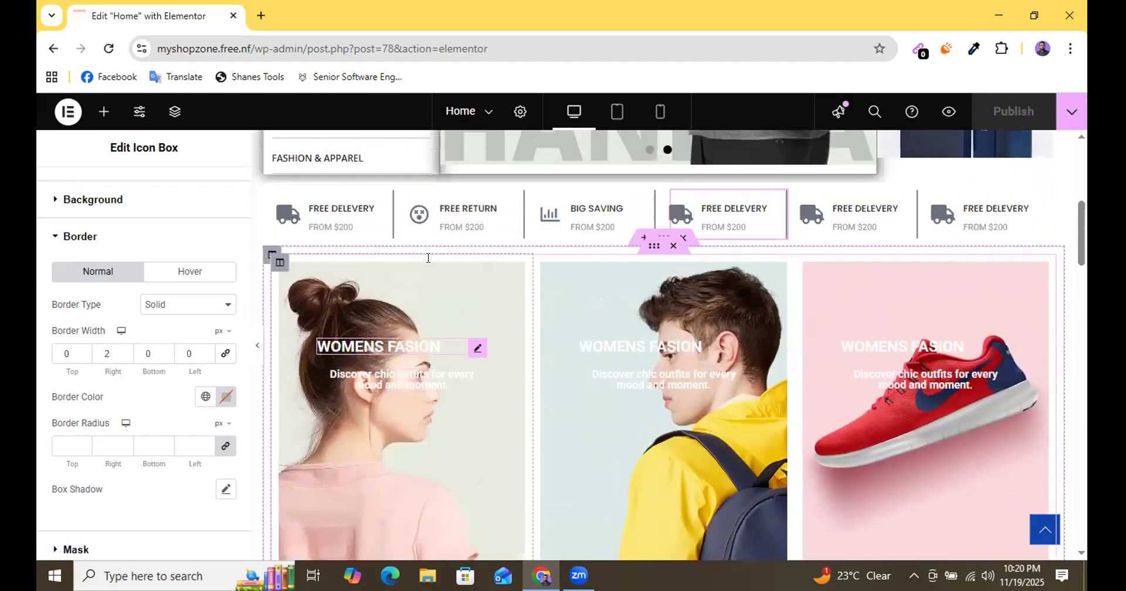
left_click(617, 111)
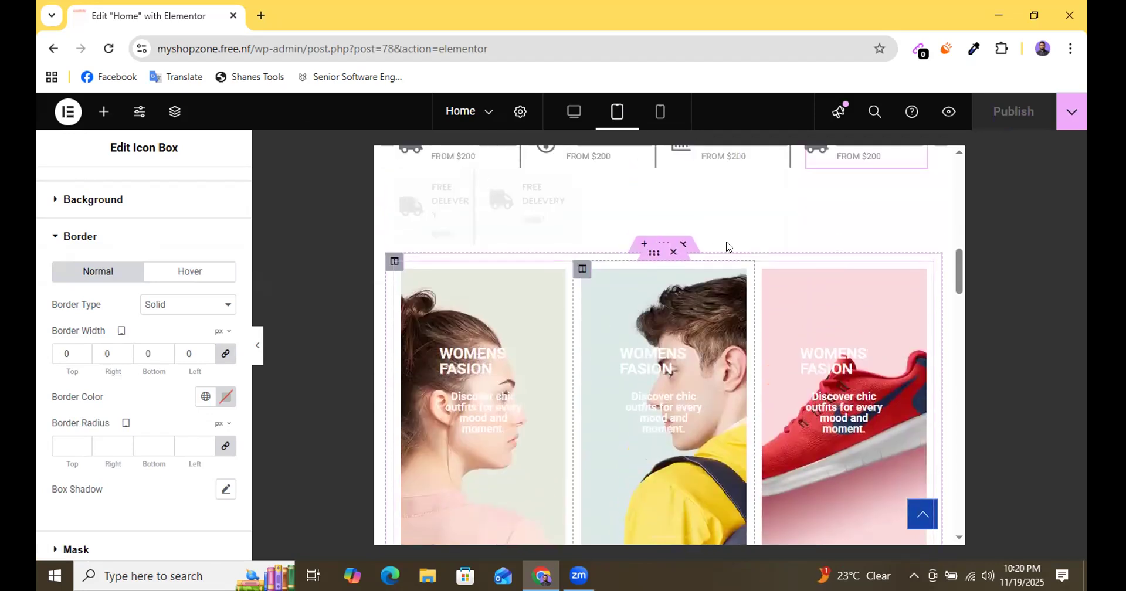
Hide the third WOMENS FASION column, the red shoe banner, on tablet portrait and save the page.
left_click(664, 244)
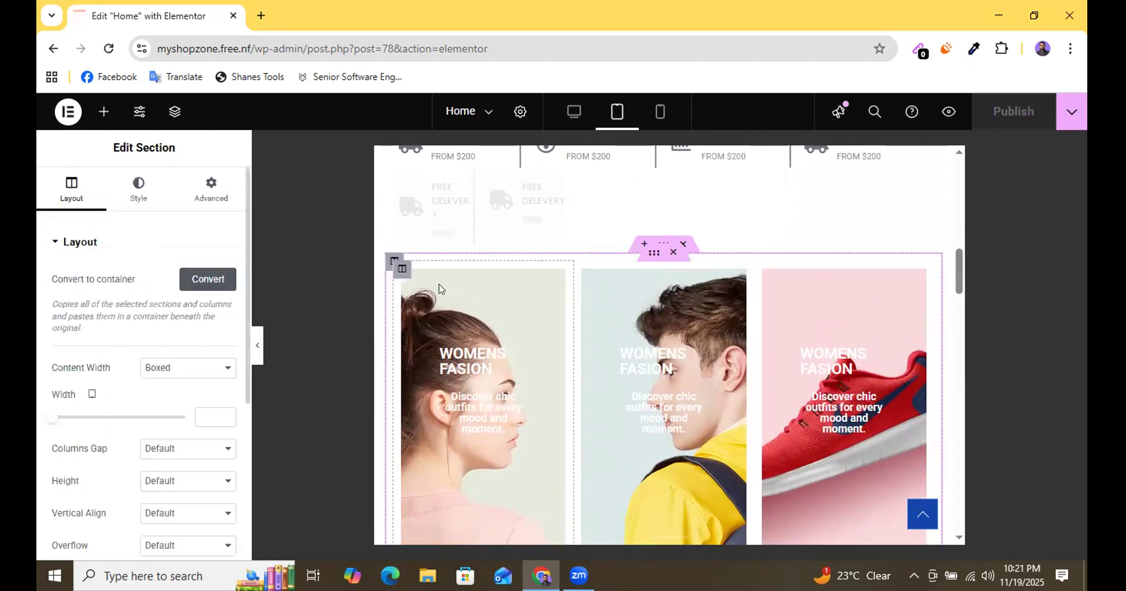
left_click(400, 270)
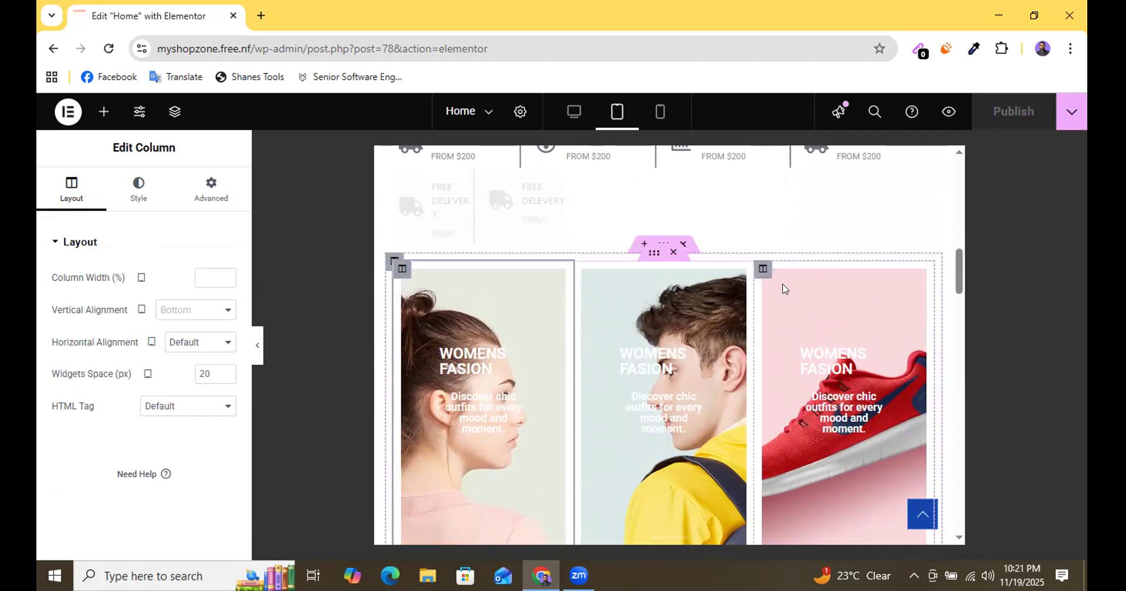
left_click(762, 270)
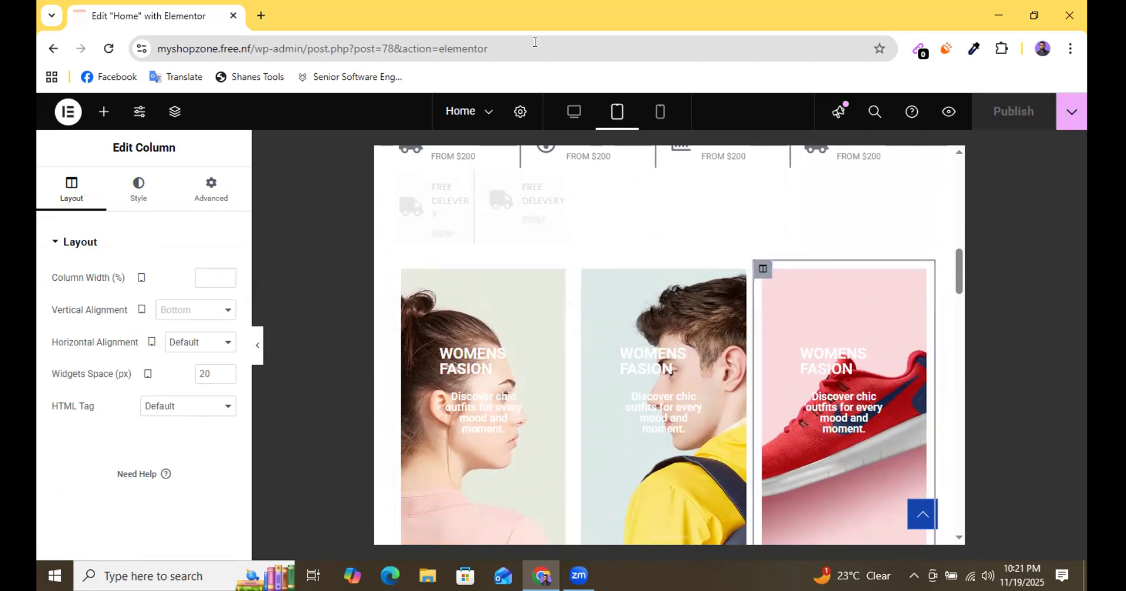
left_click(212, 188)
scroll(203, 281, "down", 2)
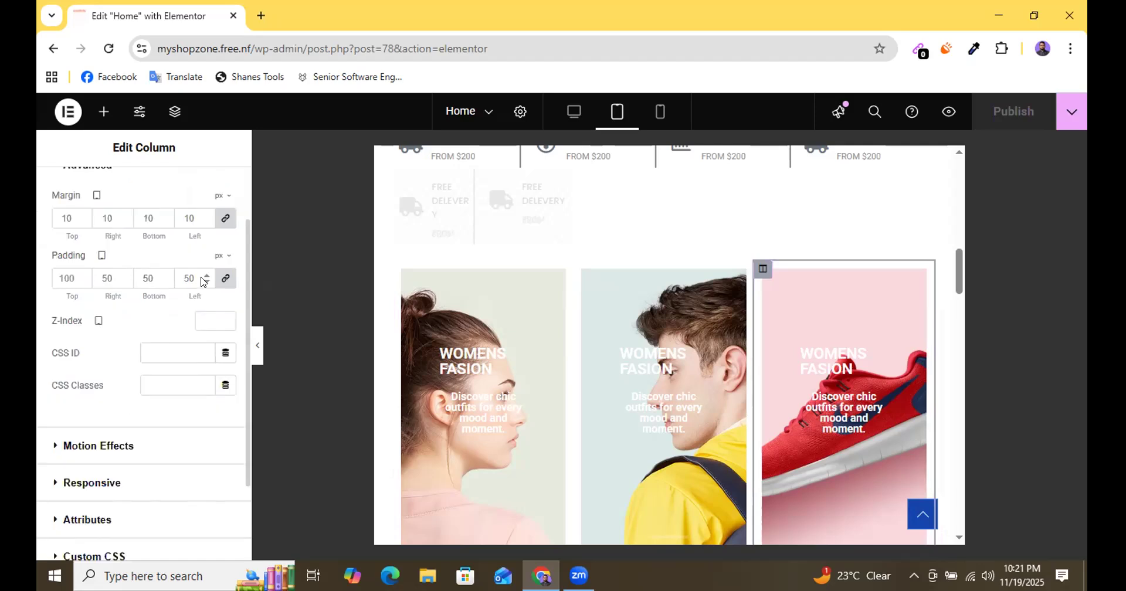
scroll(203, 281, "down", 3)
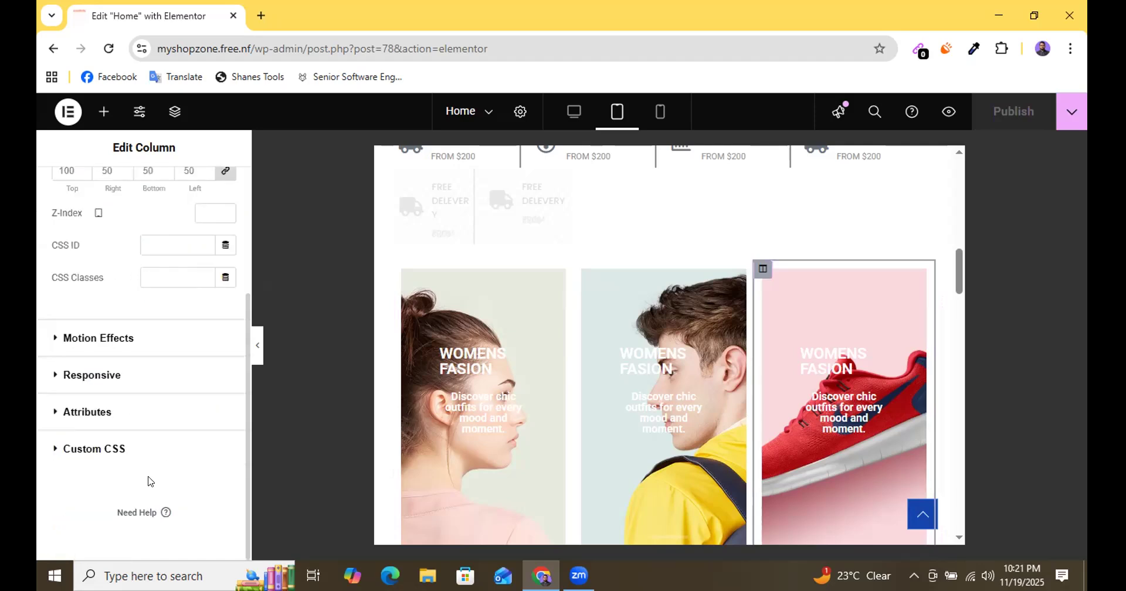
left_click(104, 376)
scroll(189, 364, "down", 2)
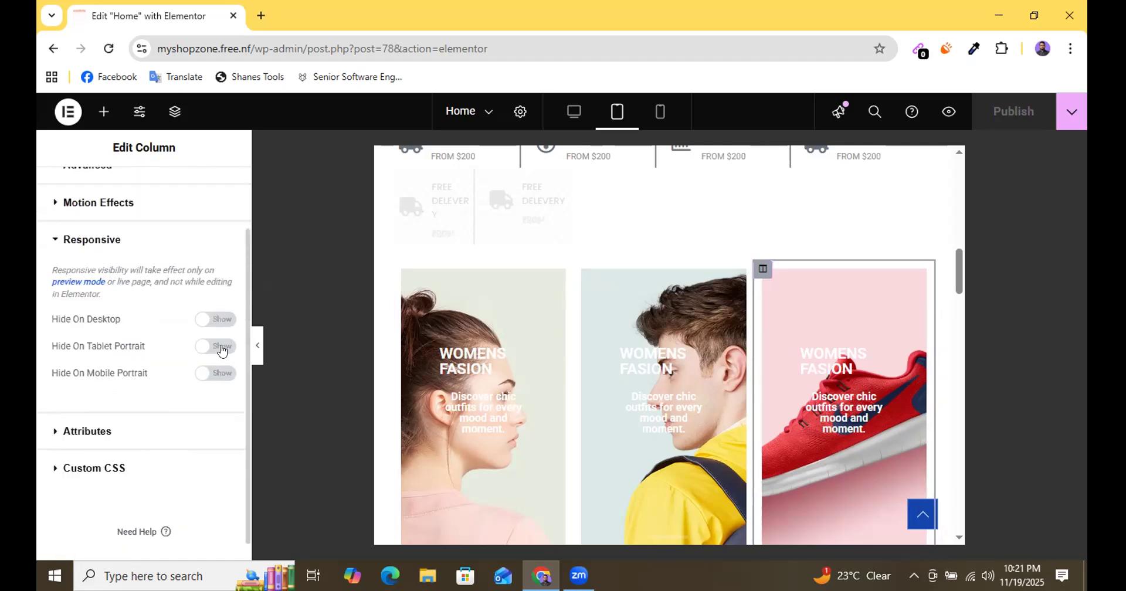
left_click(218, 347)
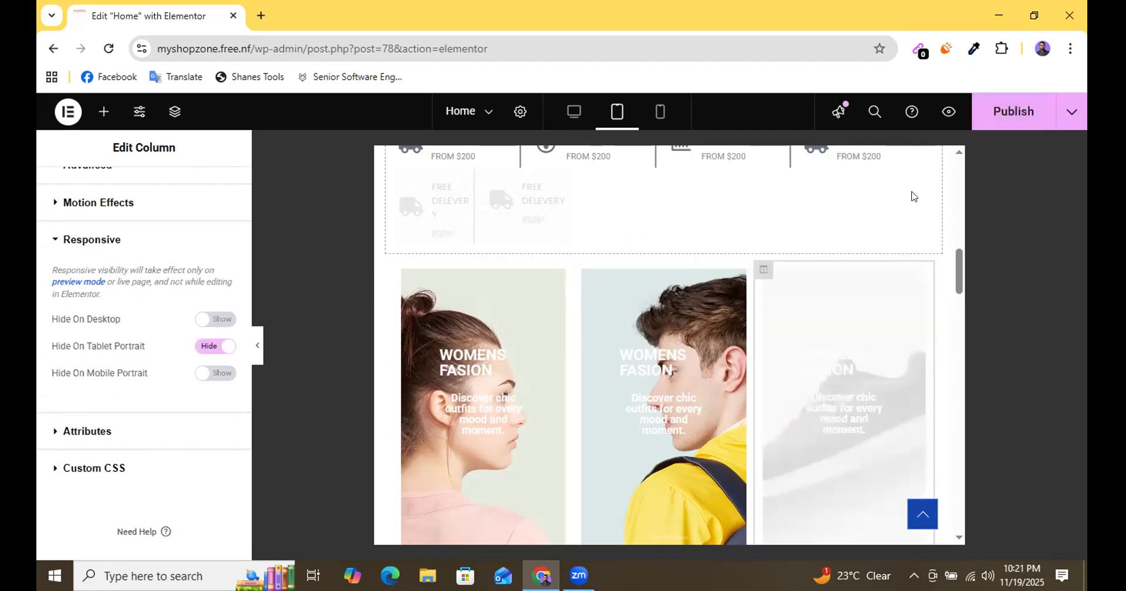
key("ctrl+s")
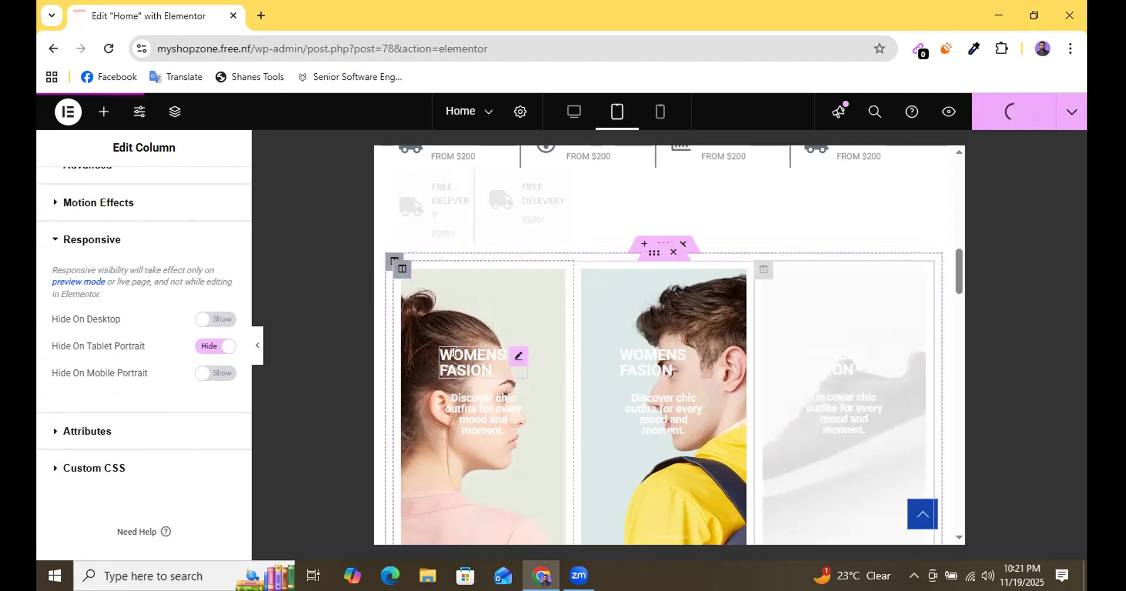
Set the column width of the first and second WOMENS FASION banners to 50% each on tablet and publish the page.
left_click(403, 270)
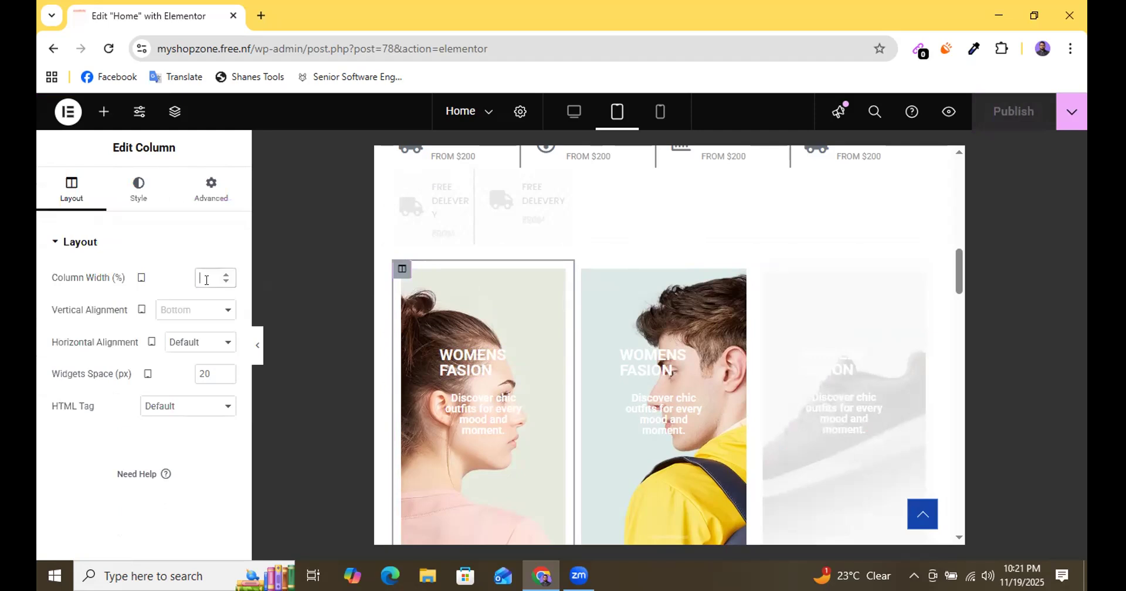
type("50")
left_click(674, 271)
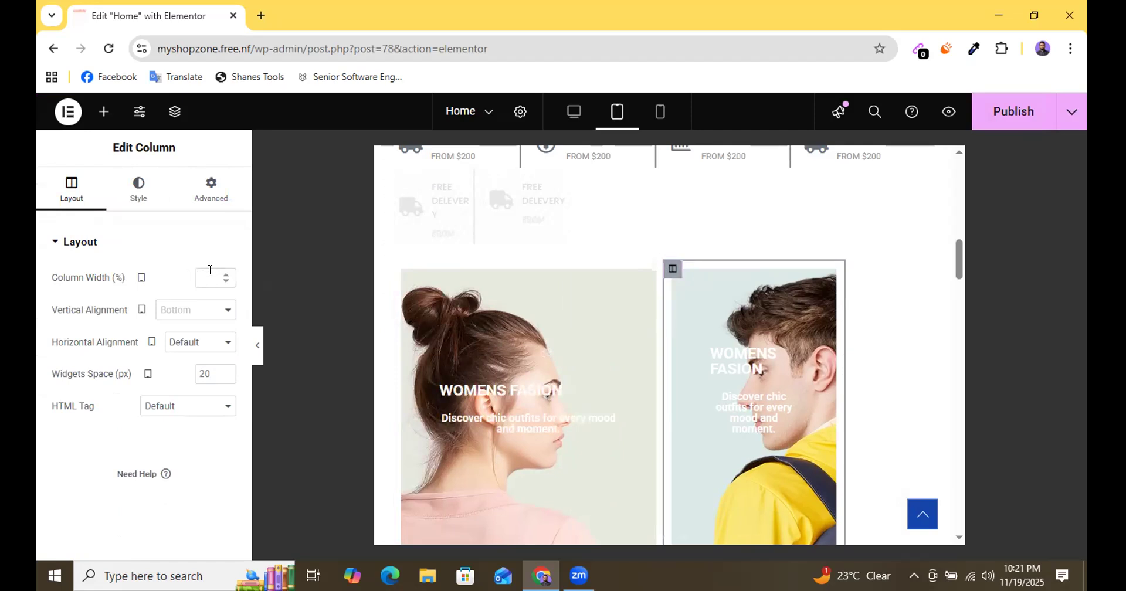
type("50")
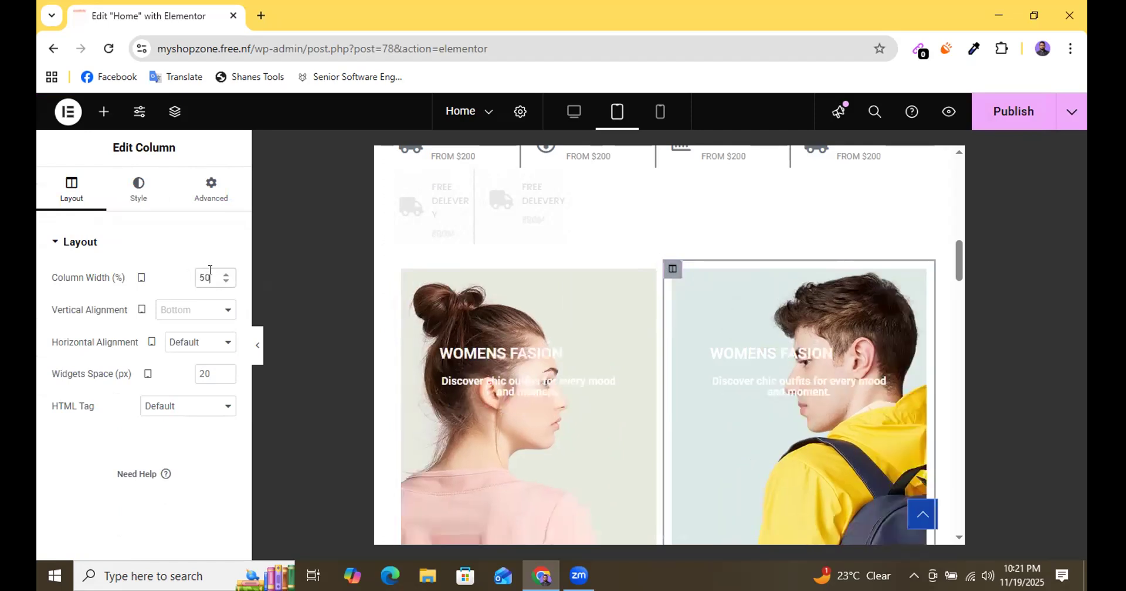
scroll(639, 340, "down", 3)
scroll(651, 333, "up", 3)
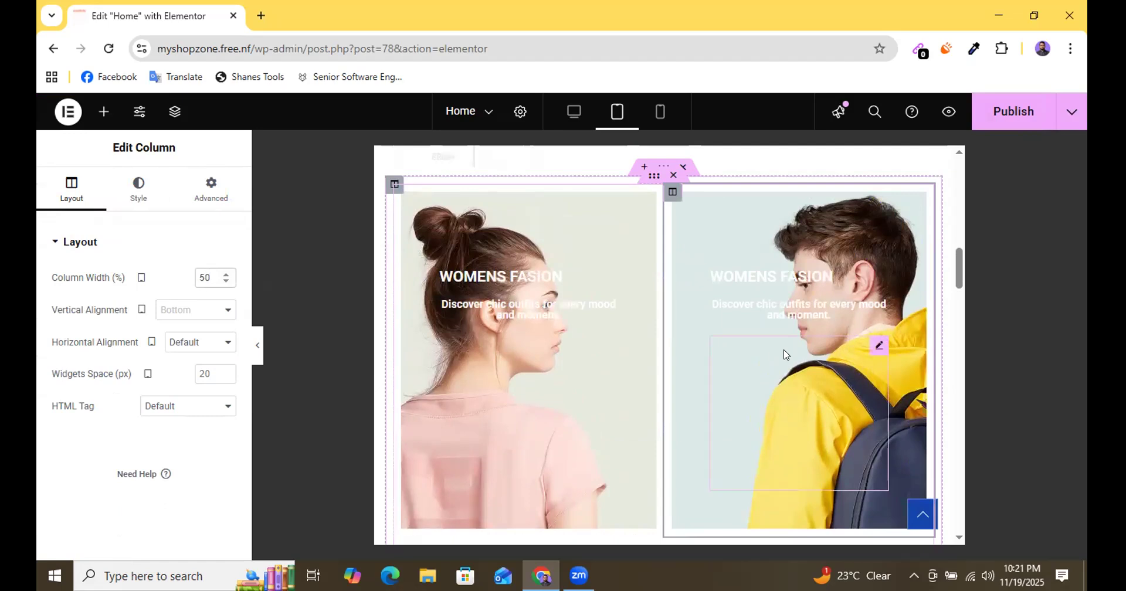
scroll(597, 317, "down", 3)
scroll(636, 313, "up", 4)
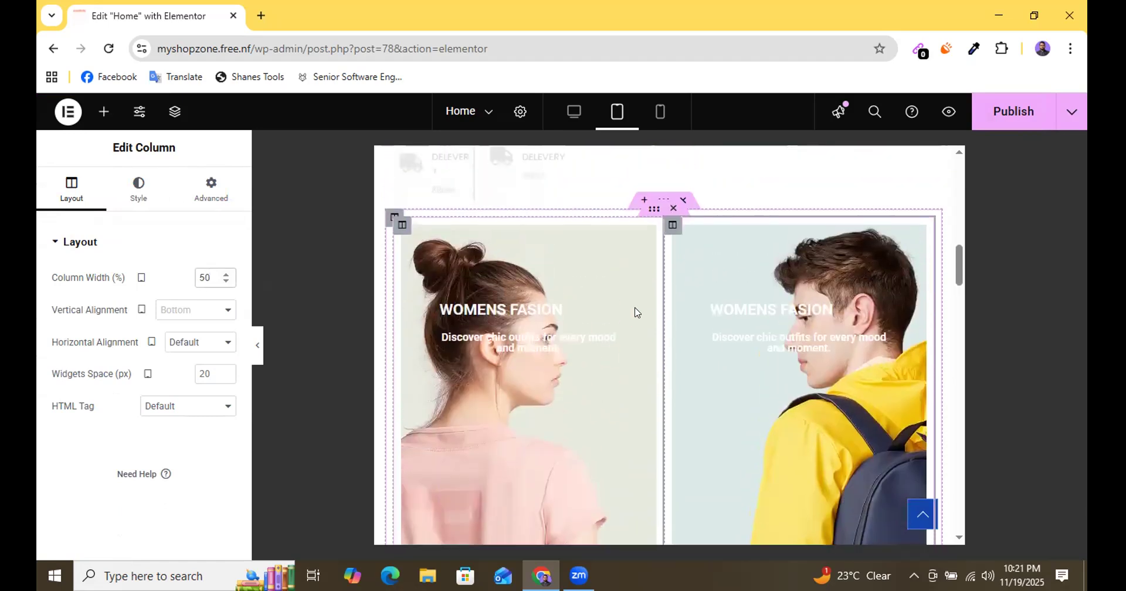
left_click(1006, 117)
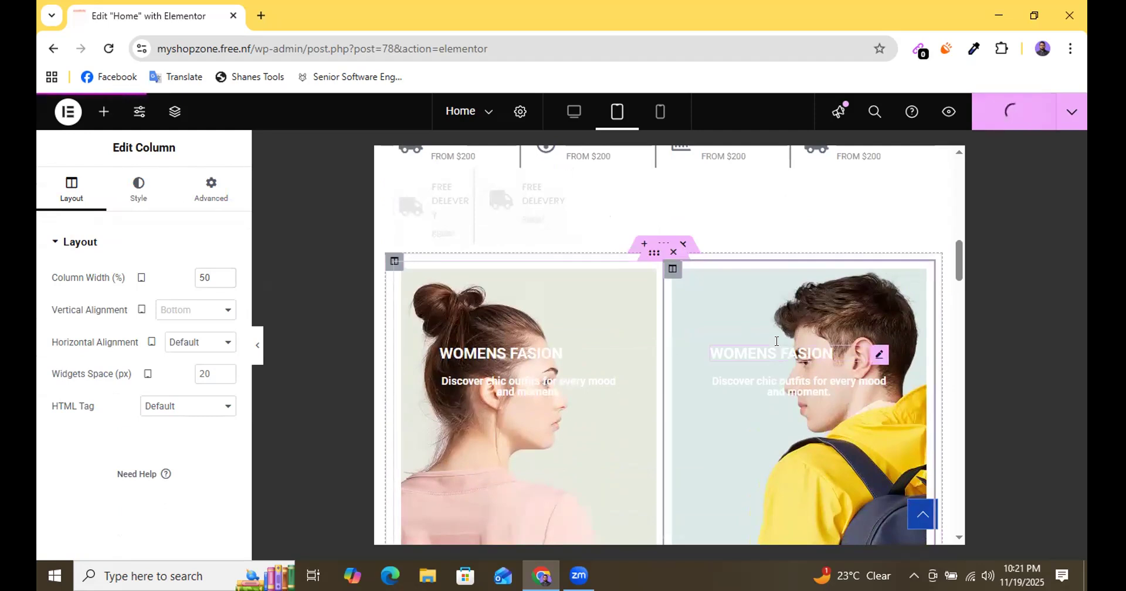
Review the remaining tablet sections, from the best products and latest news down to the electronics products and footer.
scroll(777, 316, "down", 3)
scroll(778, 318, "down", 10)
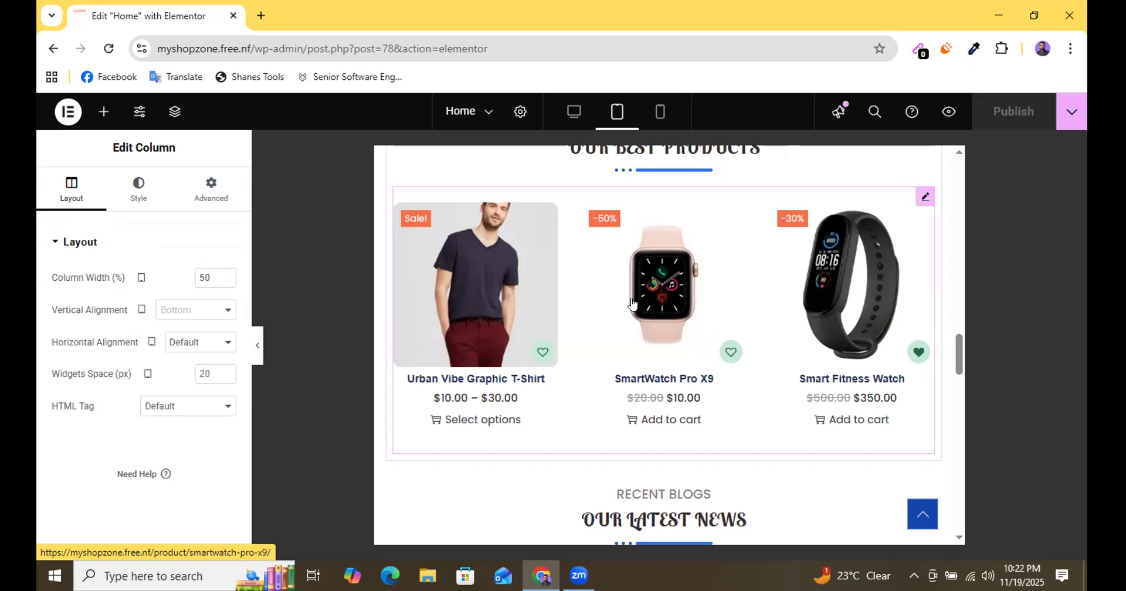
scroll(635, 309, "down", 10)
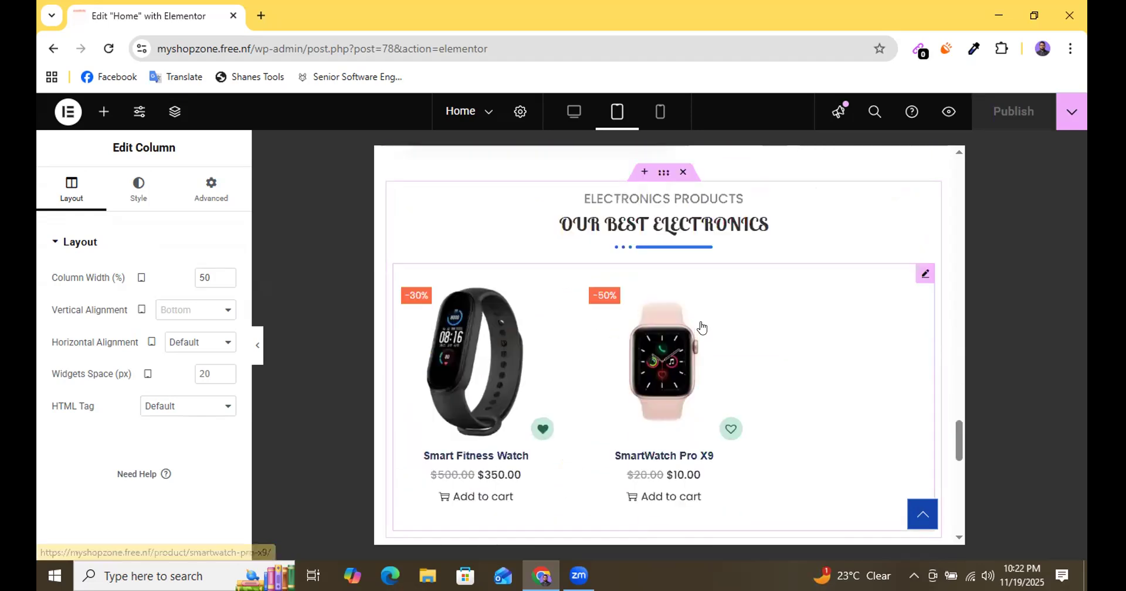
scroll(701, 326, "down", 10)
scroll(706, 326, "up", 15)
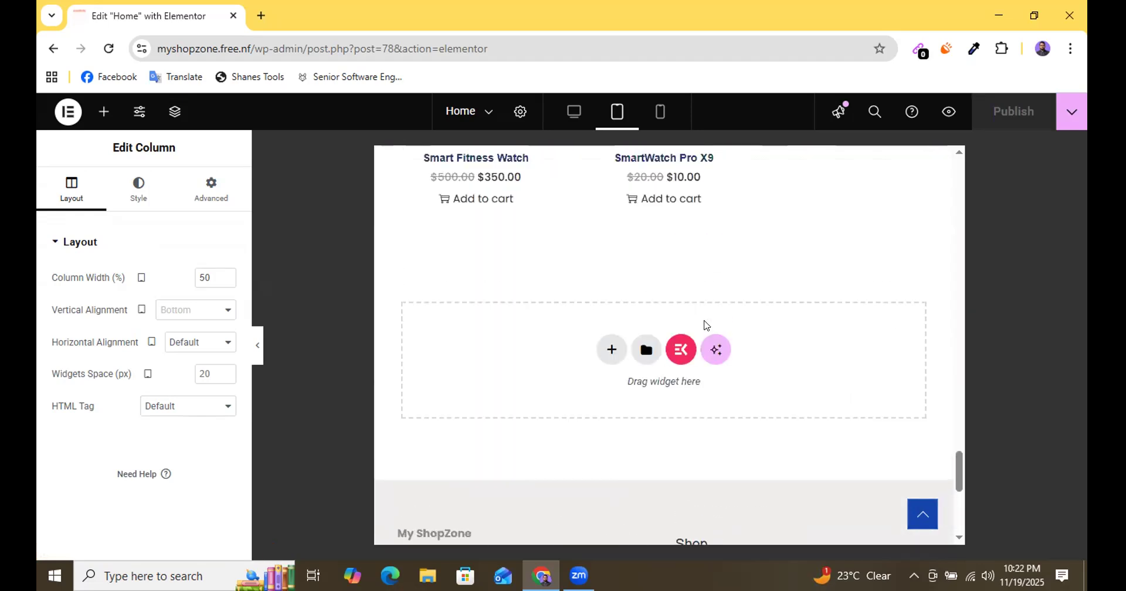
scroll(706, 325, "up", 15)
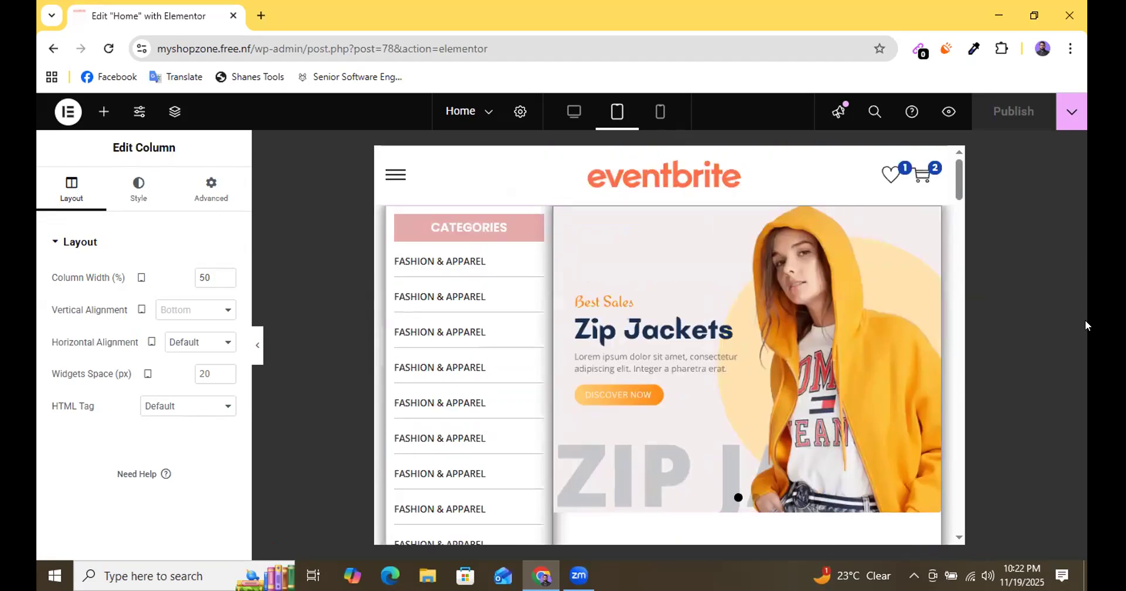
Switch to the mobile portrait layout and examine the categories list, hero slider, Flat 50% OFF banners and icon boxes.
left_click(659, 113)
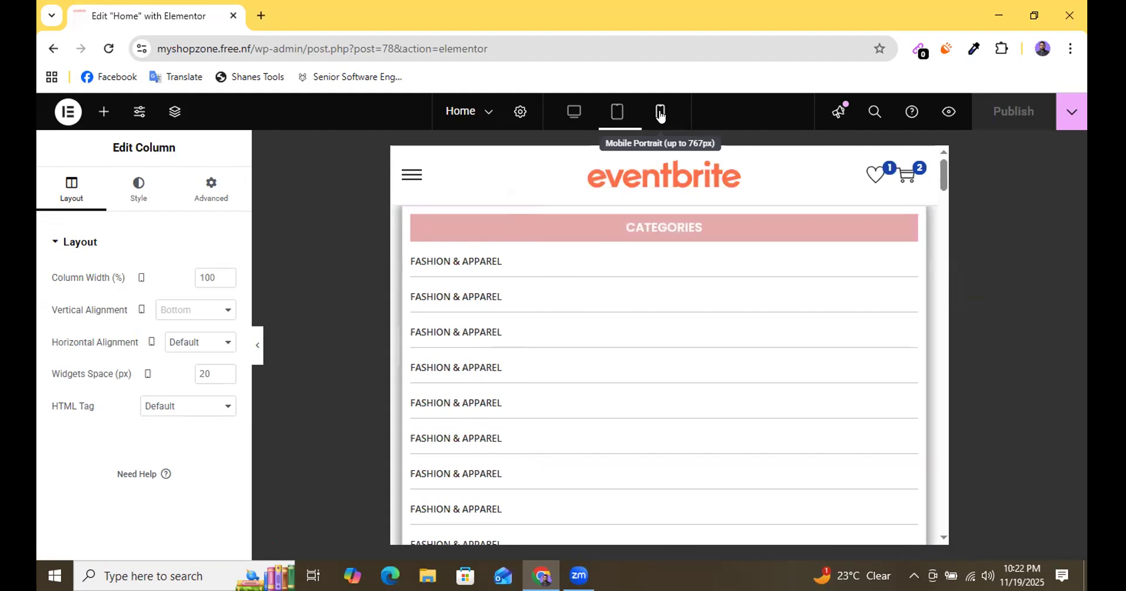
scroll(678, 302, "down", 10)
scroll(720, 364, "down", 6)
scroll(716, 334, "up", 12)
scroll(717, 331, "down", 12)
scroll(718, 328, "up", 4)
scroll(718, 327, "up", 3)
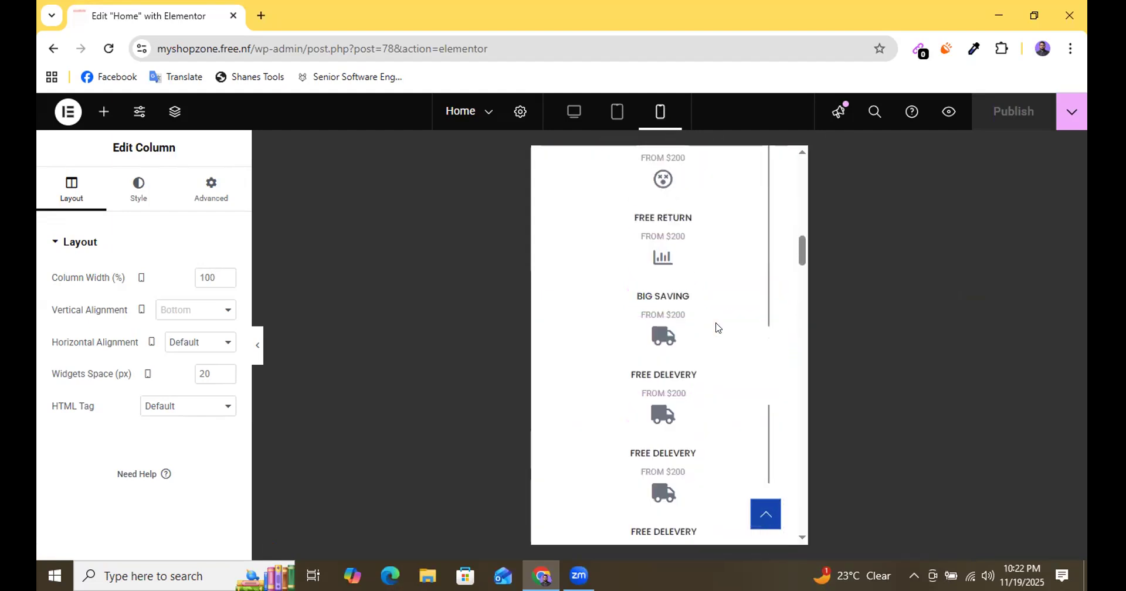
scroll(719, 327, "up", 10)
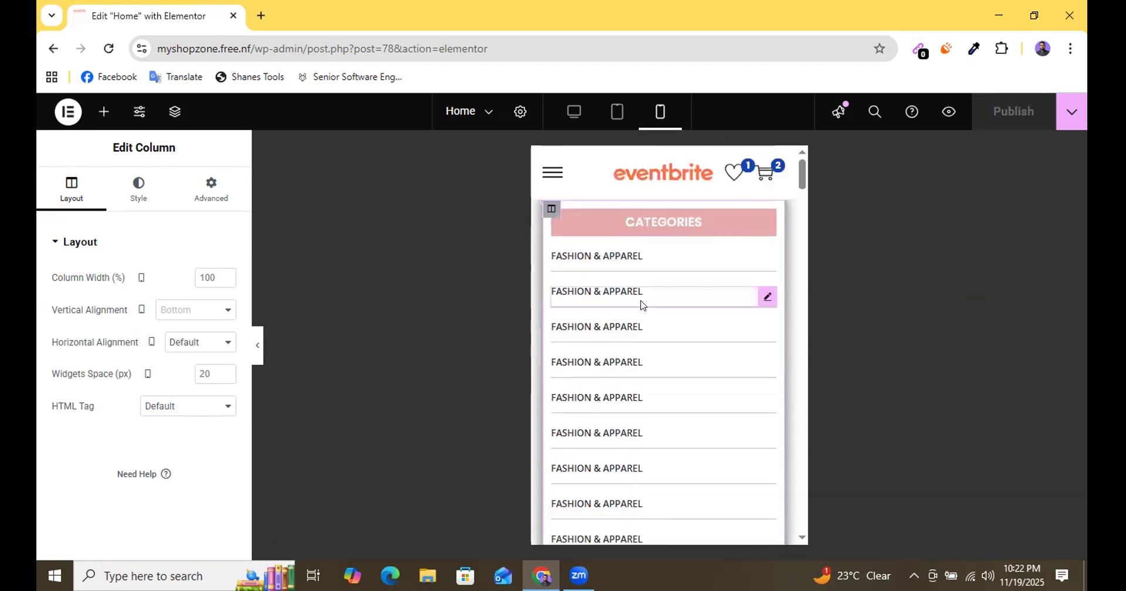
scroll(667, 269, "down", 6)
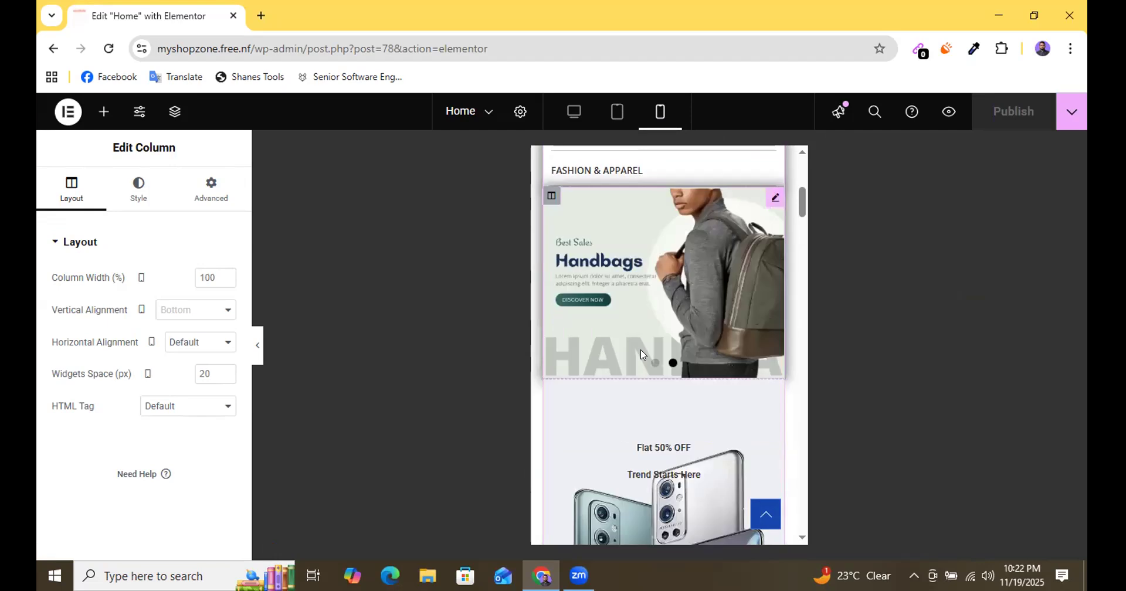
scroll(650, 303, "up", 3)
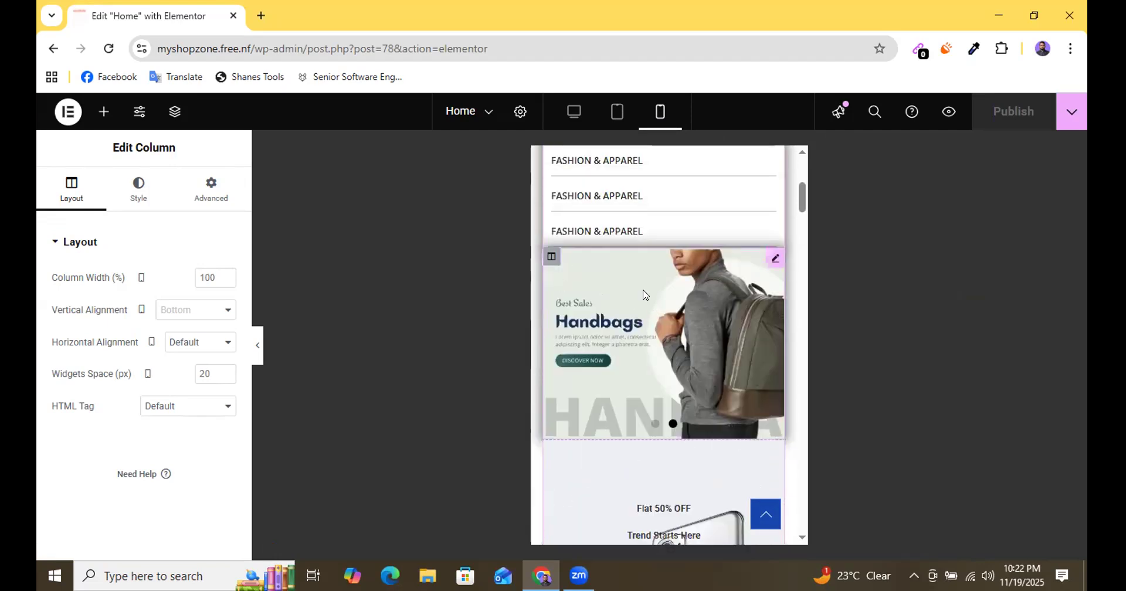
scroll(669, 351, "down", 5)
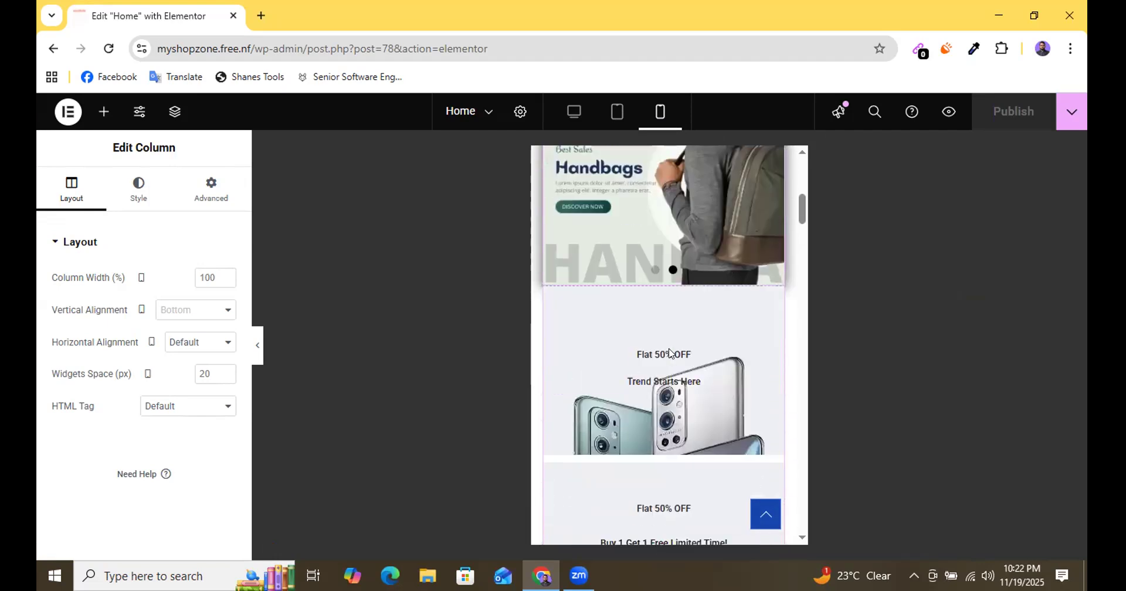
scroll(669, 351, "up", 2)
scroll(669, 351, "up", 10)
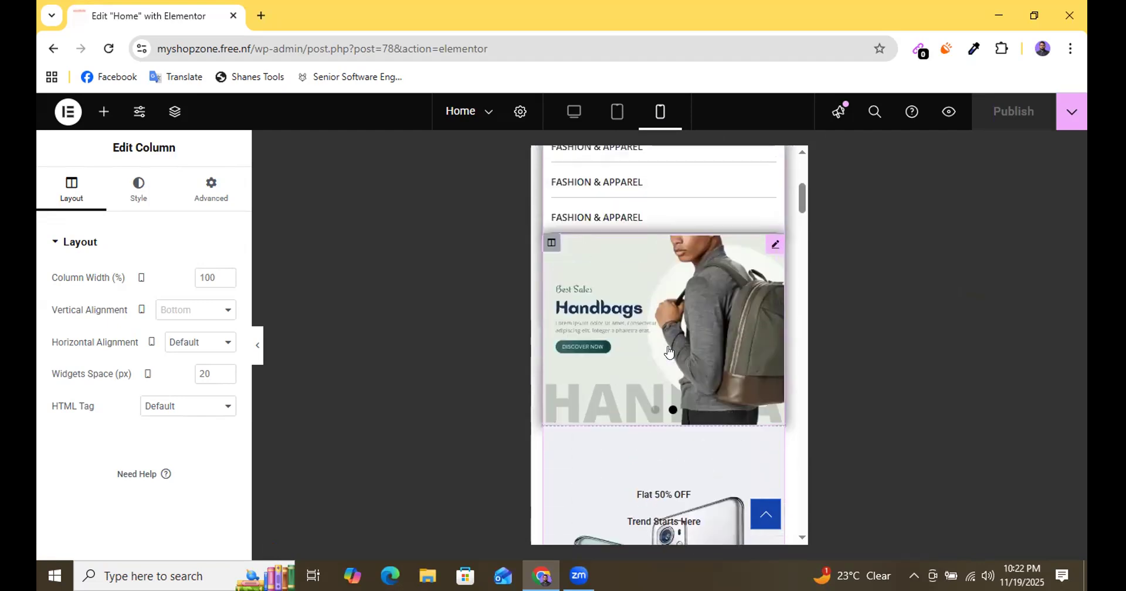
Hide the CATEGORIES column on mobile portrait.
left_click(550, 211)
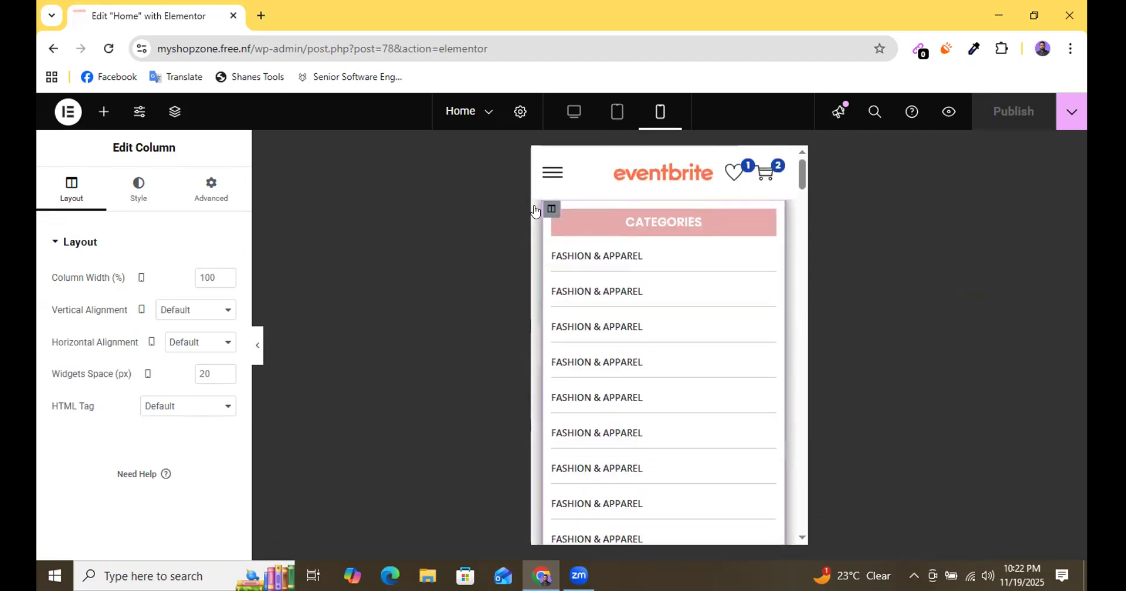
left_click(209, 191)
scroll(188, 384, "down", 3)
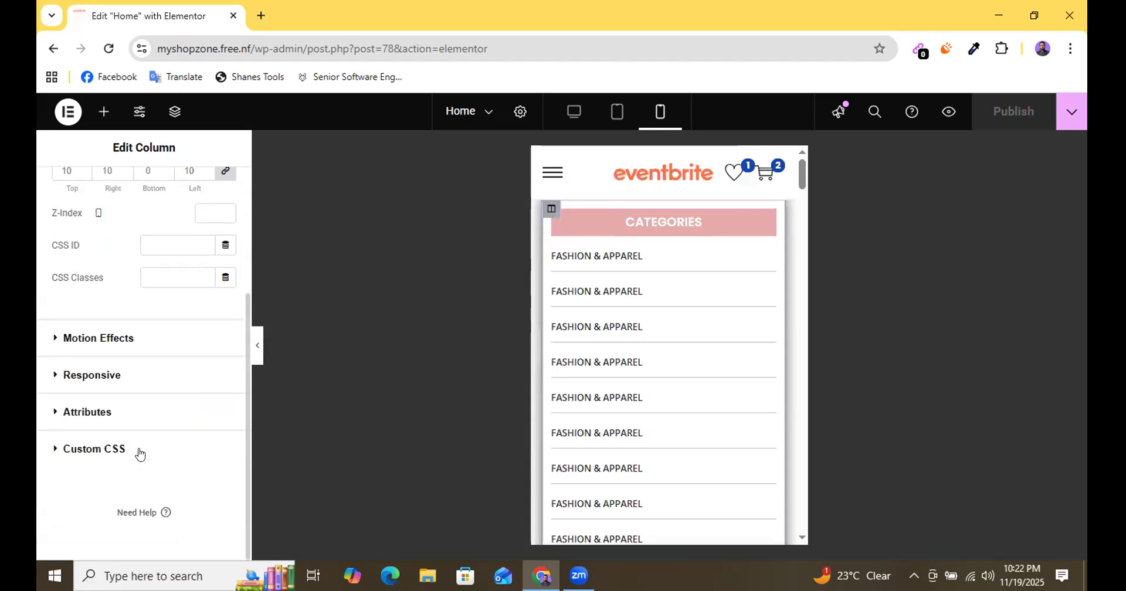
left_click(121, 375)
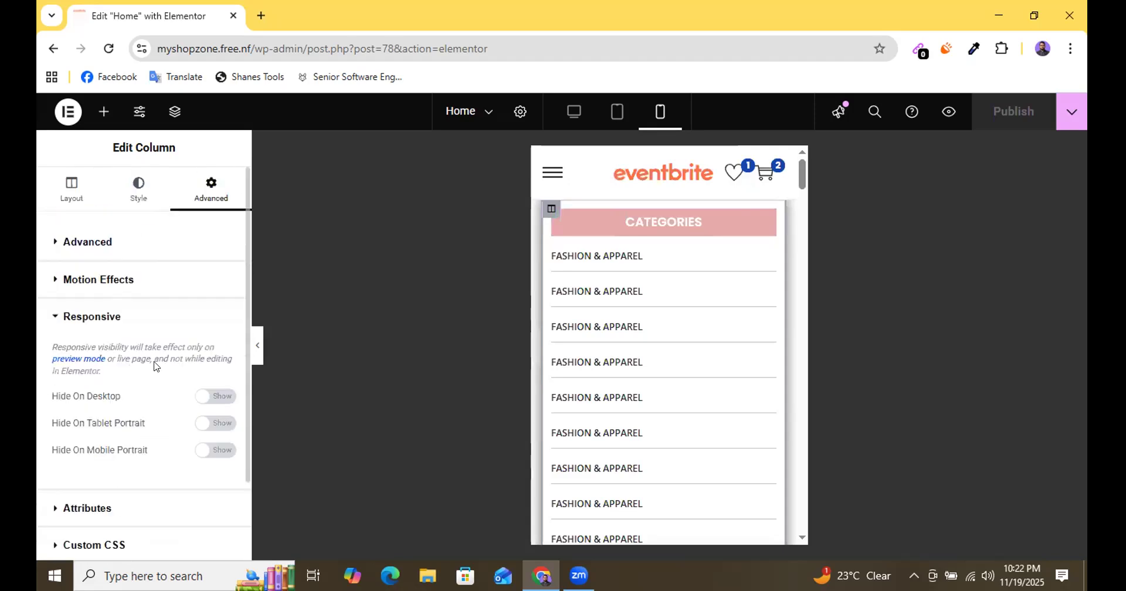
left_click(220, 452)
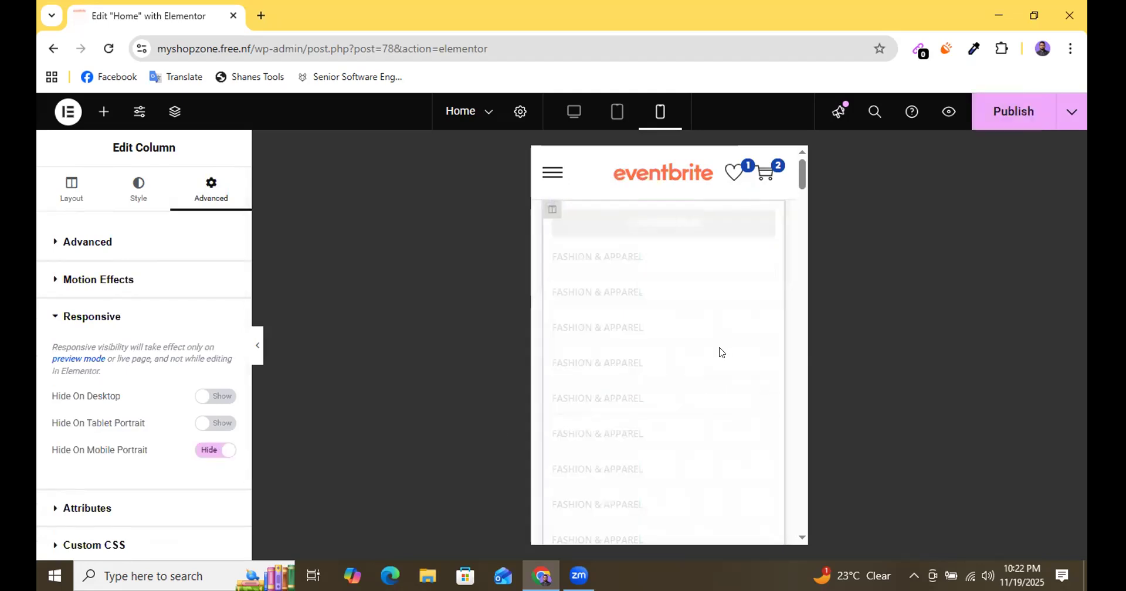
Hide the Trend Starts Here phone banner column on mobile portrait and publish the page.
scroll(716, 352, "down", 6)
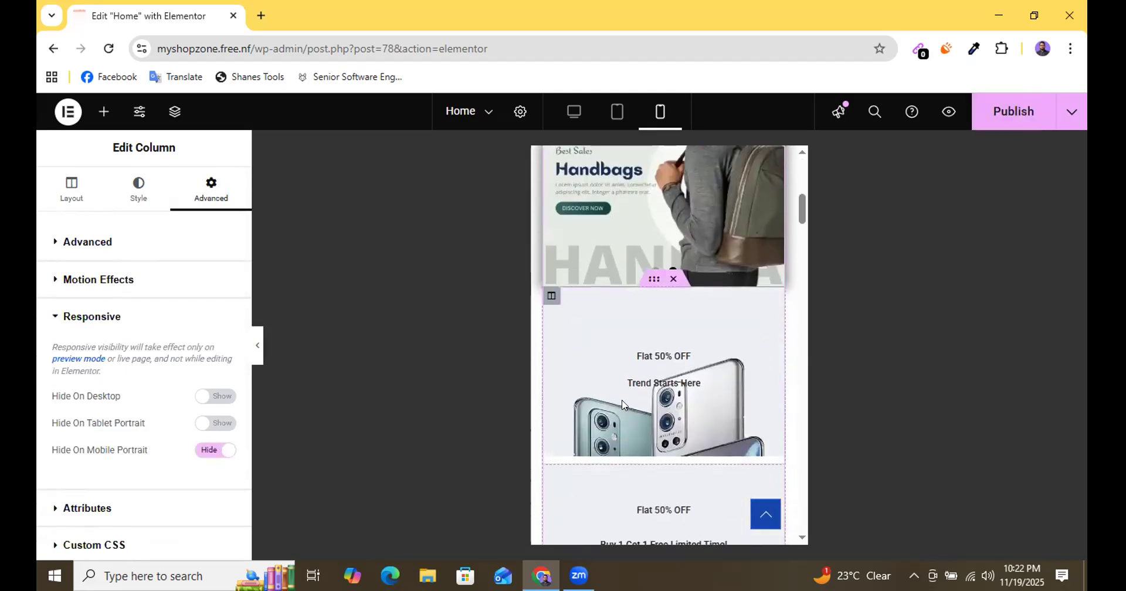
scroll(657, 381, "down", 6)
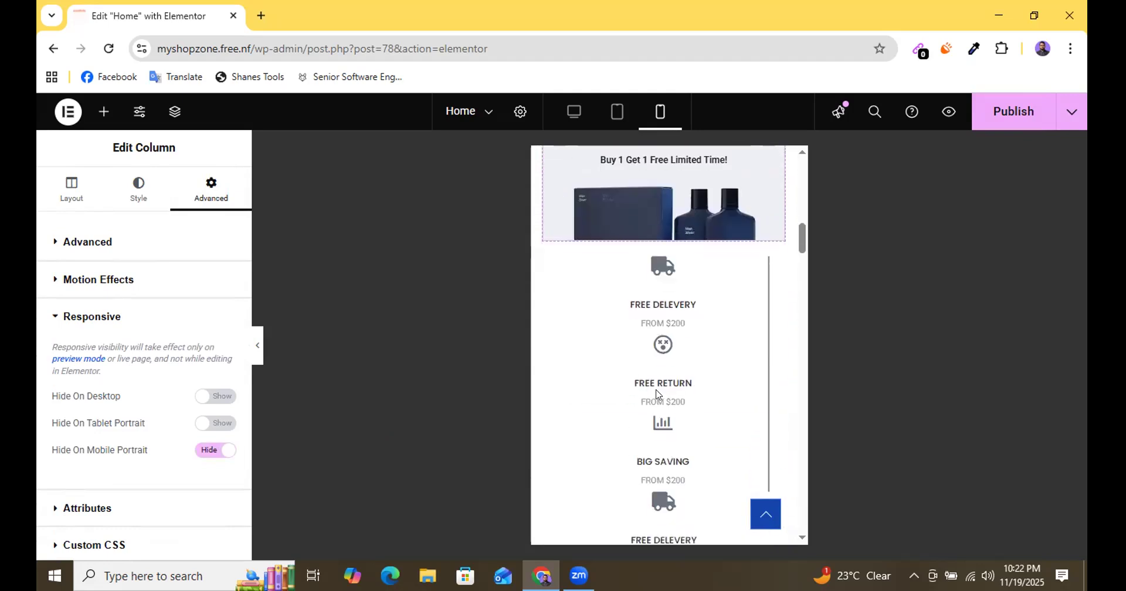
scroll(639, 390, "up", 4)
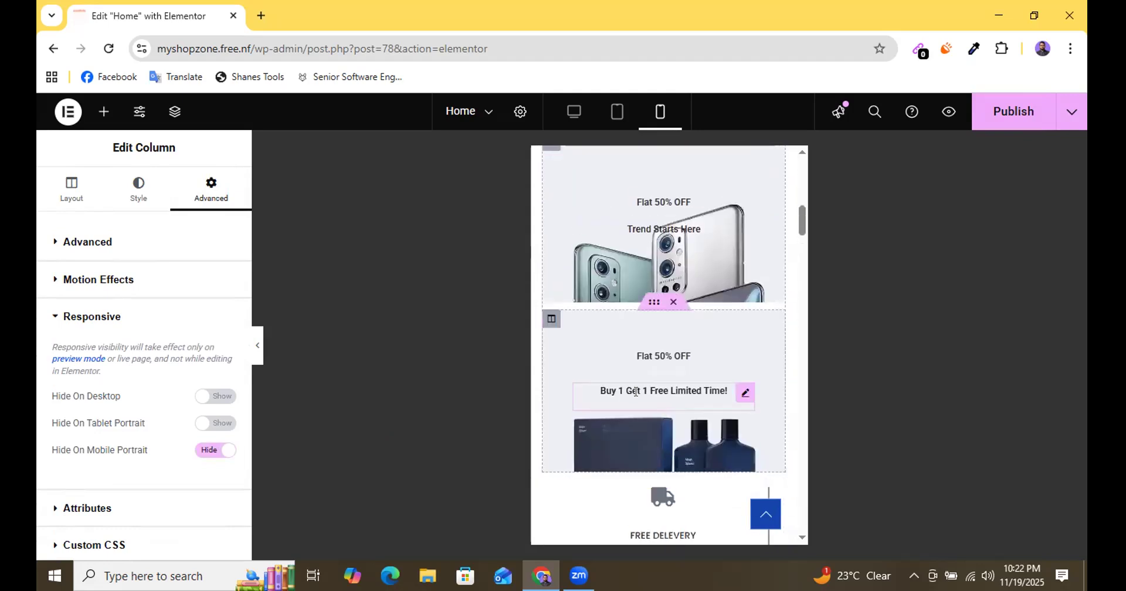
left_click(551, 325)
scroll(549, 305, "up", 3)
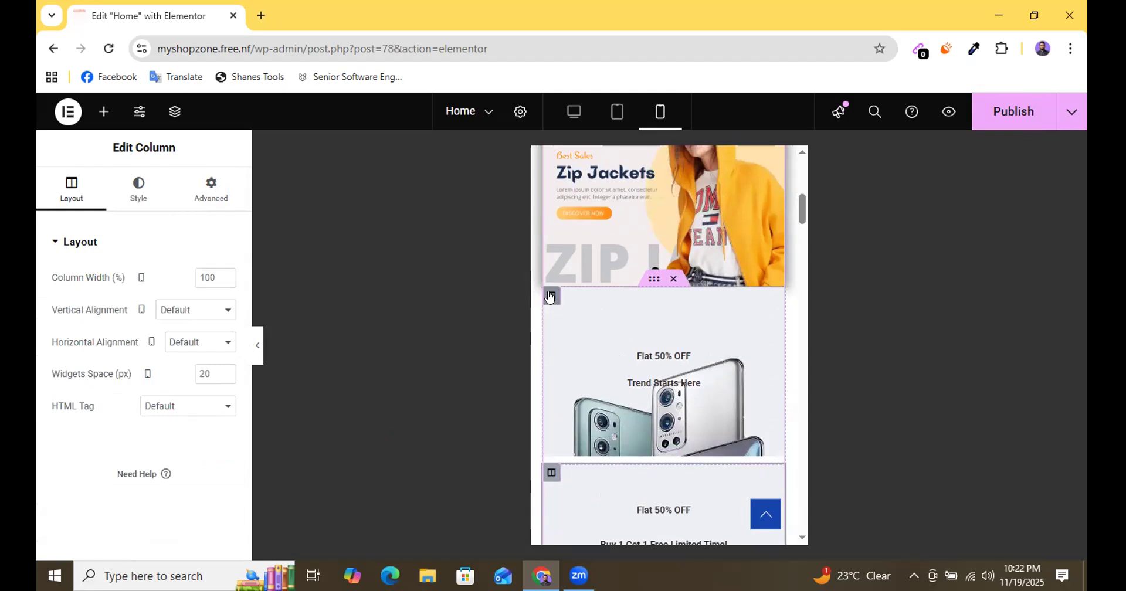
left_click(550, 297)
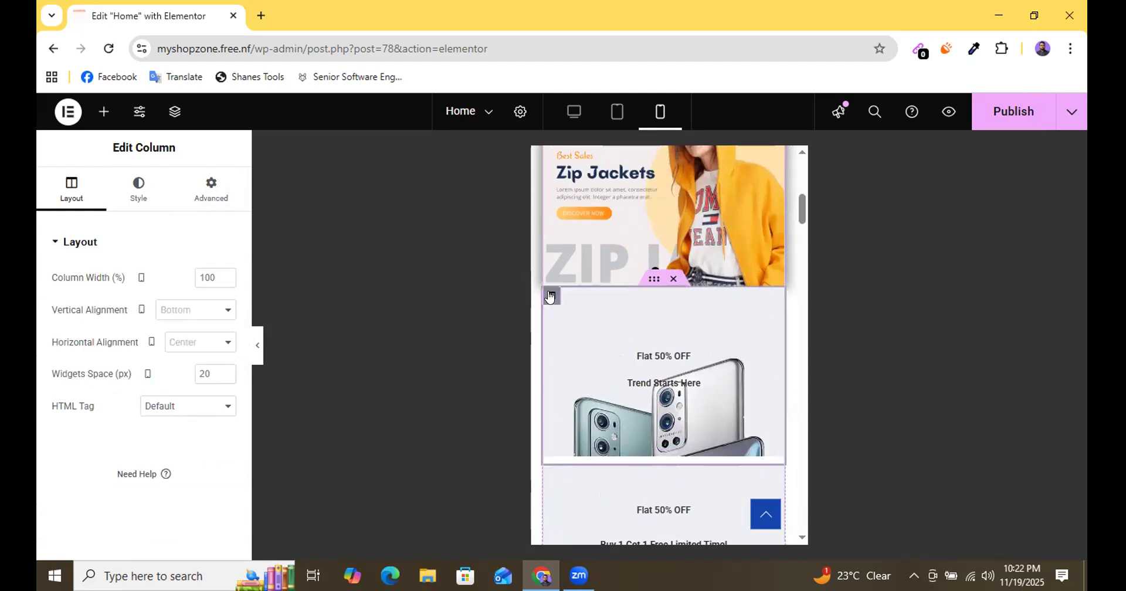
left_click(209, 199)
scroll(130, 433, "down", 3)
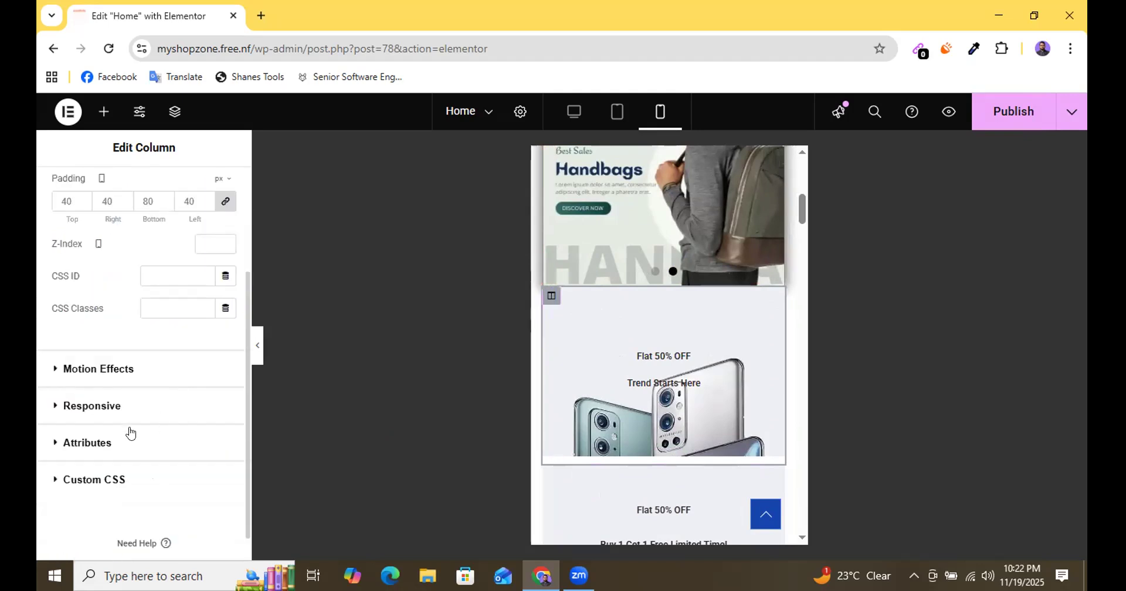
scroll(139, 392, "down", 1)
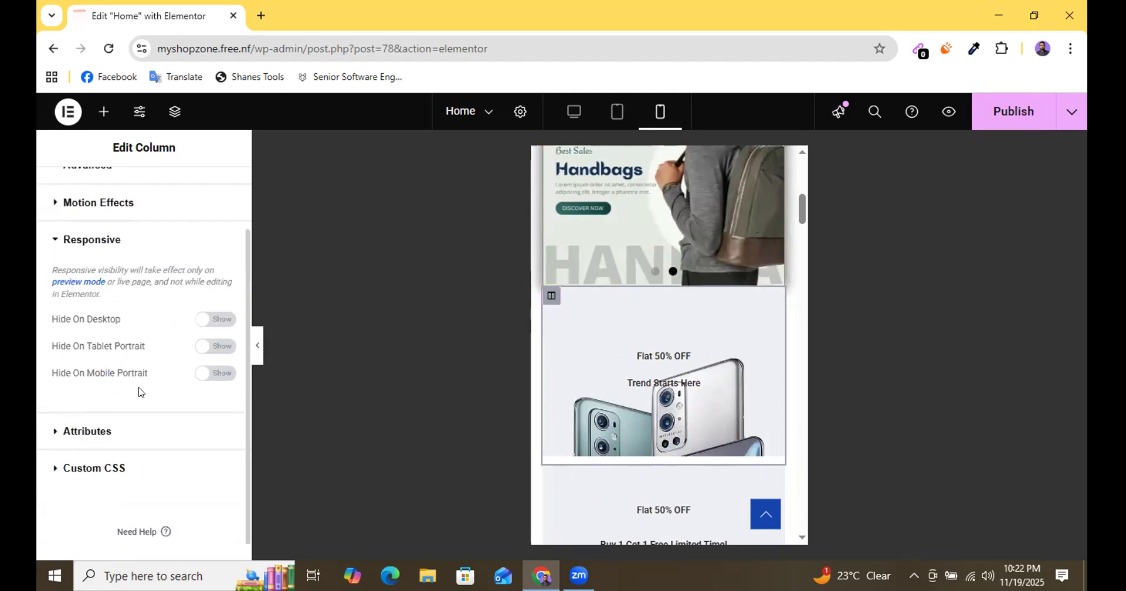
left_click(226, 375)
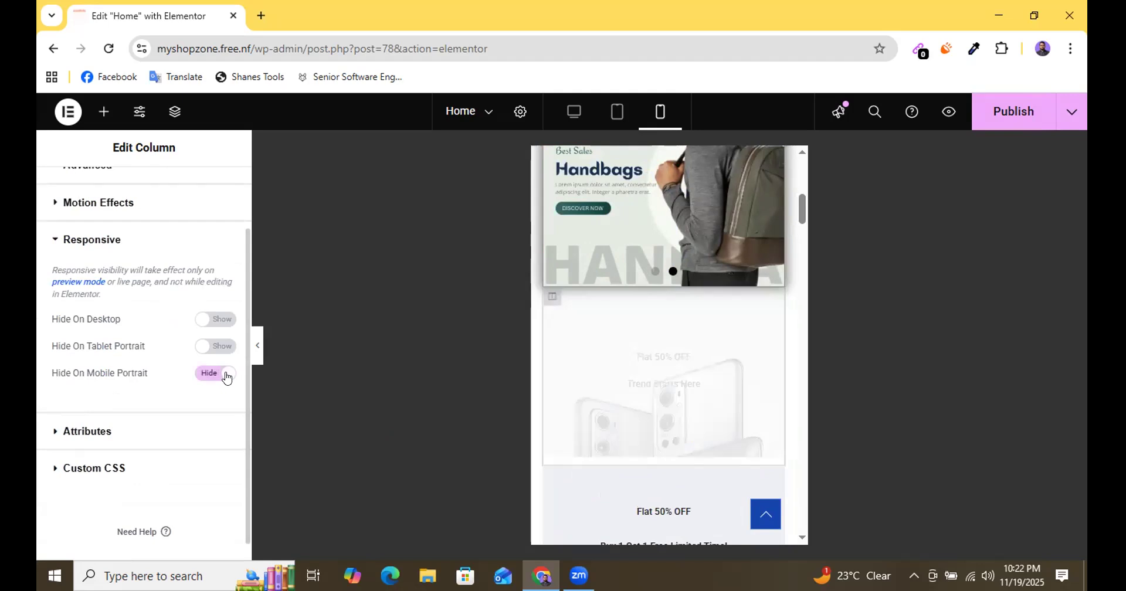
scroll(658, 343, "up", 2)
scroll(658, 343, "up", 2)
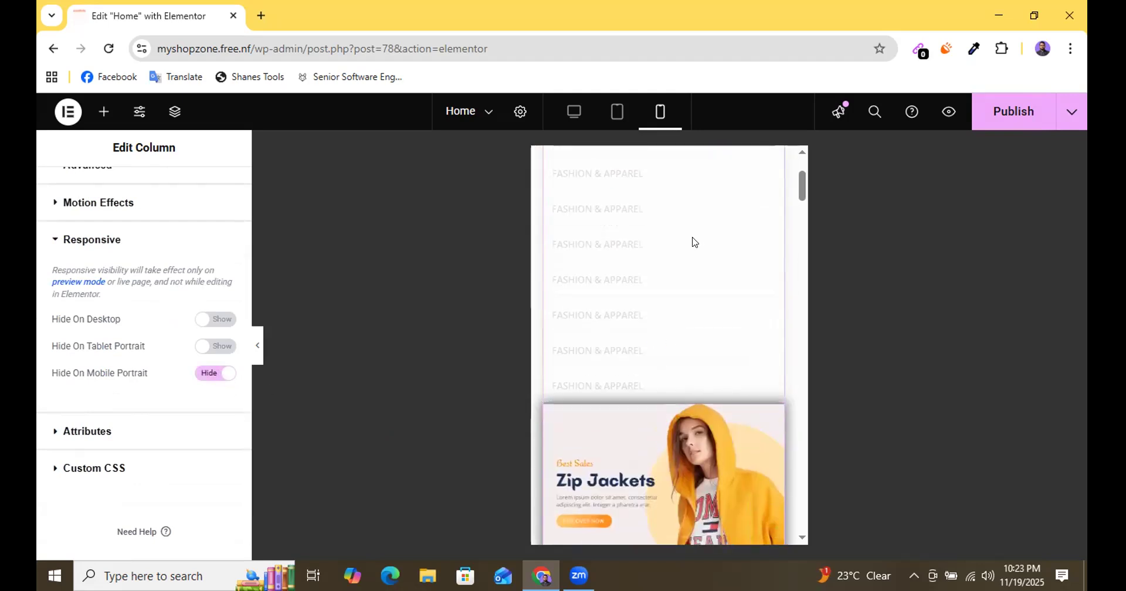
left_click(1008, 117)
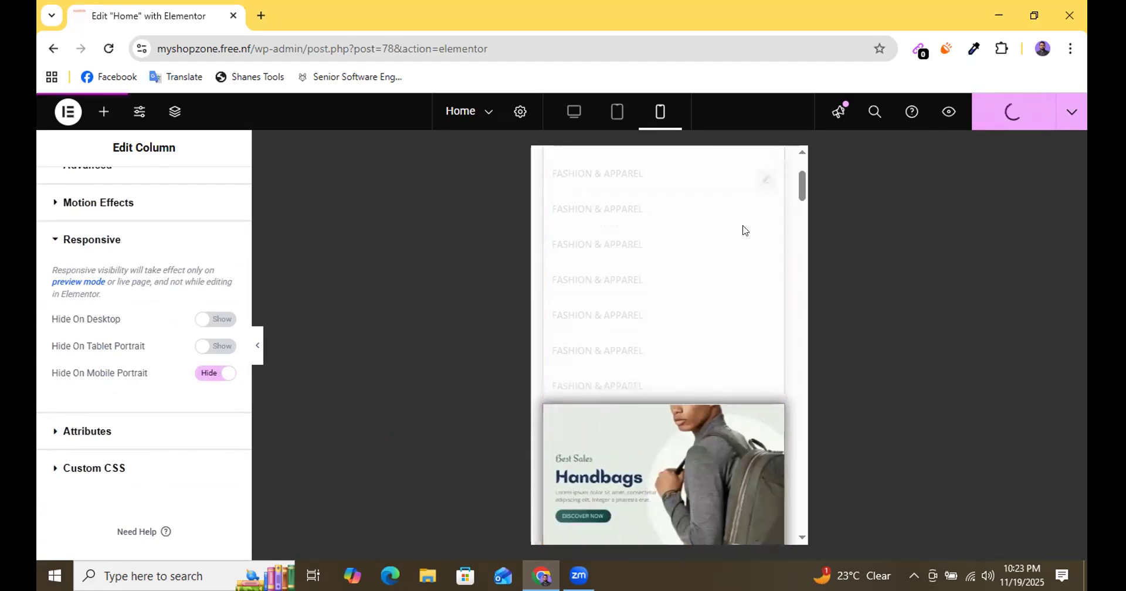
Examine the mobile layout of the hero slider, the two Flat 50% OFF banners and the start of the icon row.
scroll(666, 356, "down", 2)
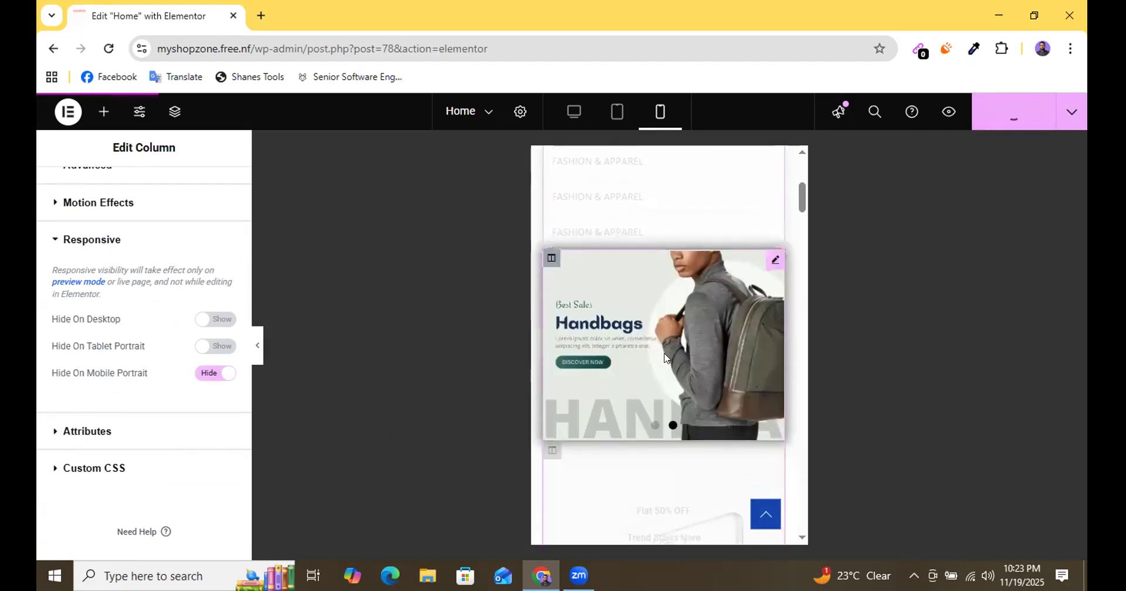
scroll(664, 356, "down", 2)
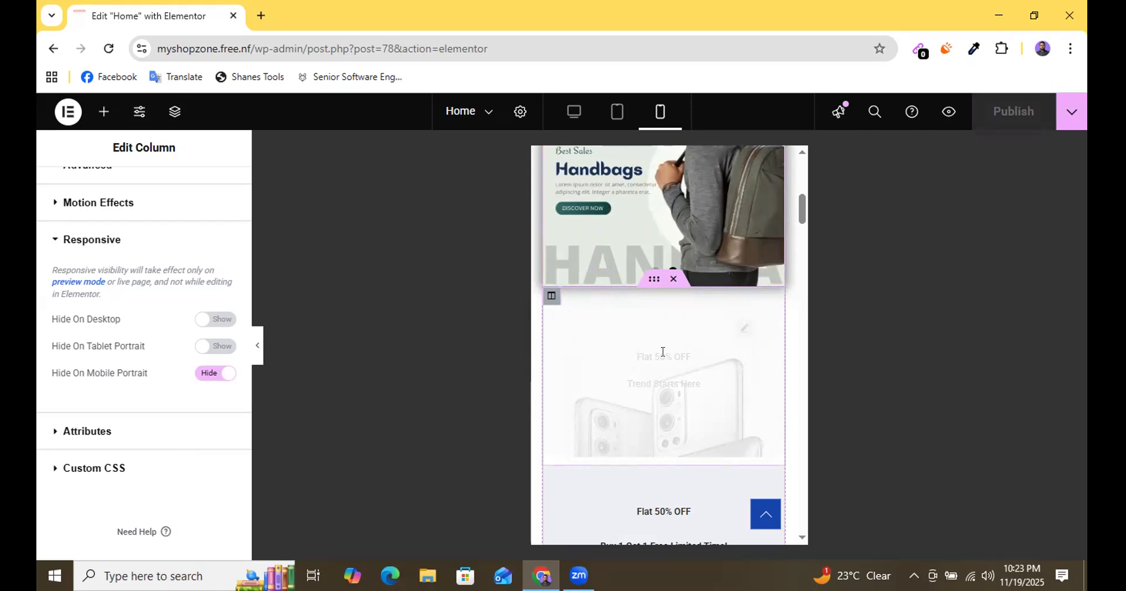
scroll(663, 352, "down", 4)
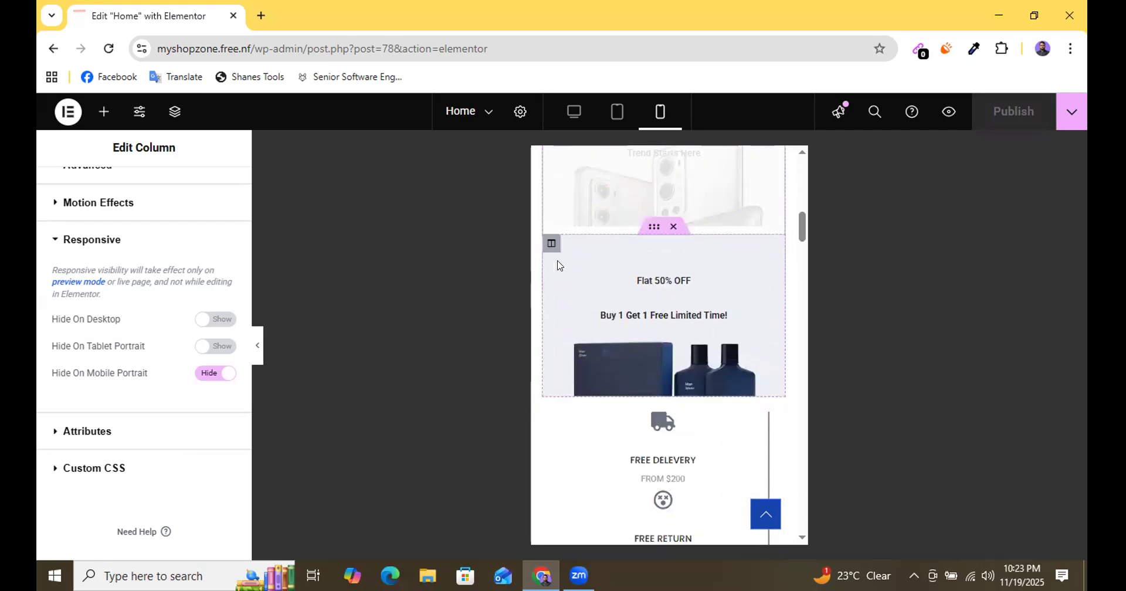
scroll(558, 262, "up", 2)
scroll(560, 265, "up", 1)
scroll(593, 319, "down", 1)
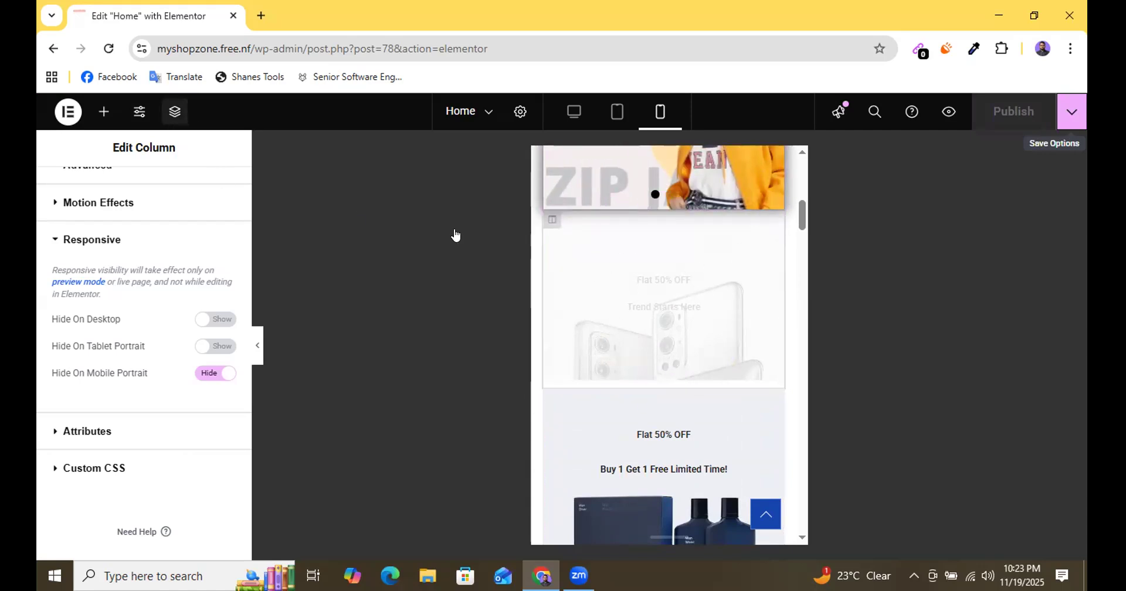
Hide the parent column holding both Flat 50% OFF banners on mobile portrait and publish the page.
left_click(174, 114)
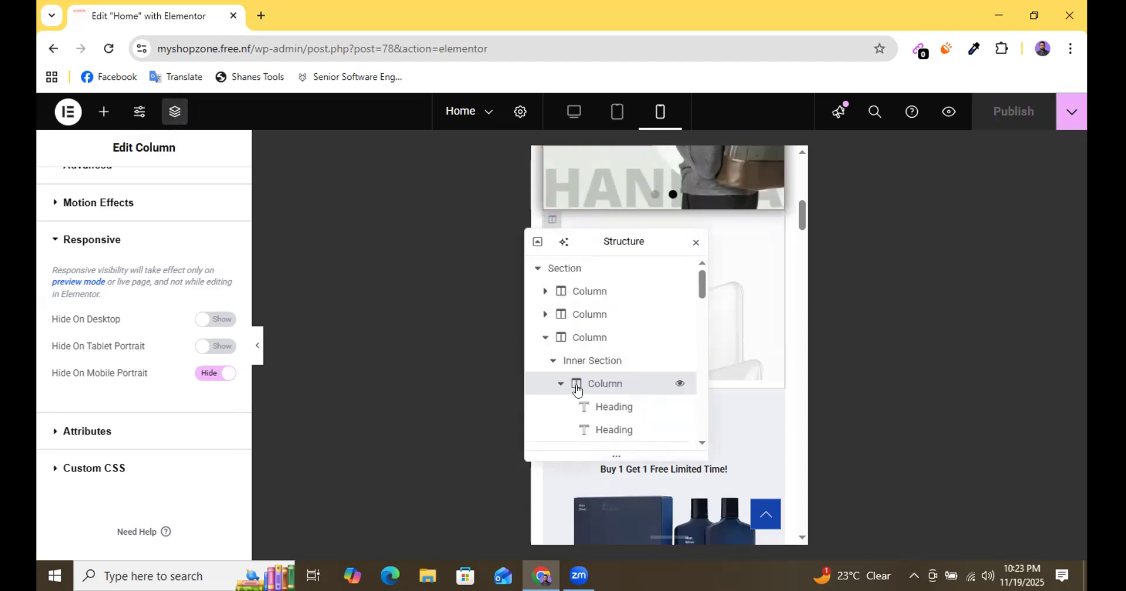
left_click(578, 340)
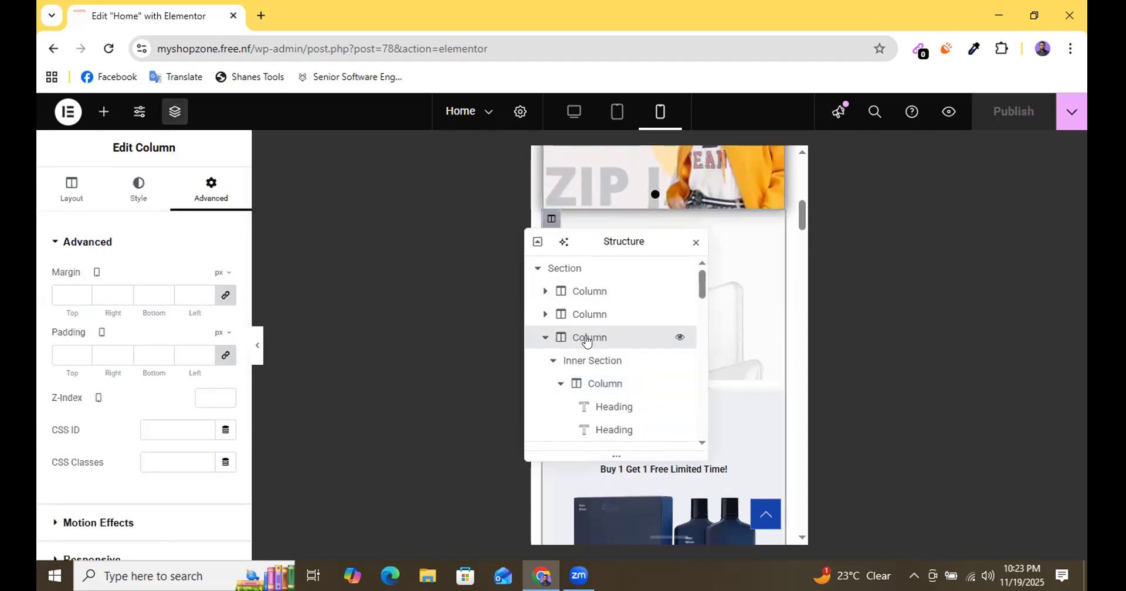
scroll(143, 411, "down", 3)
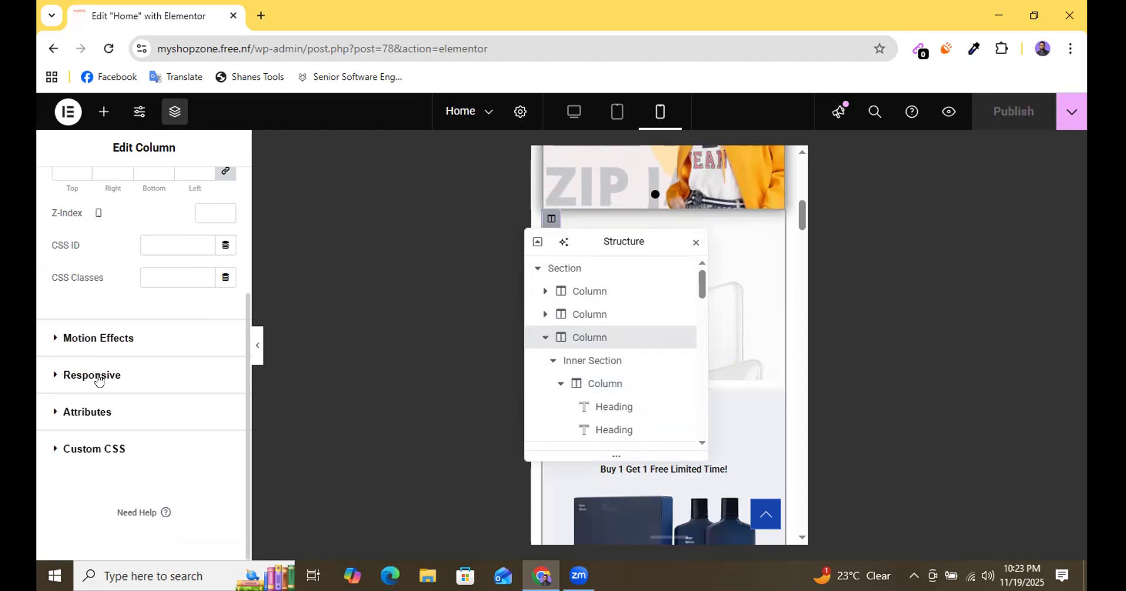
left_click(98, 380)
scroll(121, 378, "down", 2)
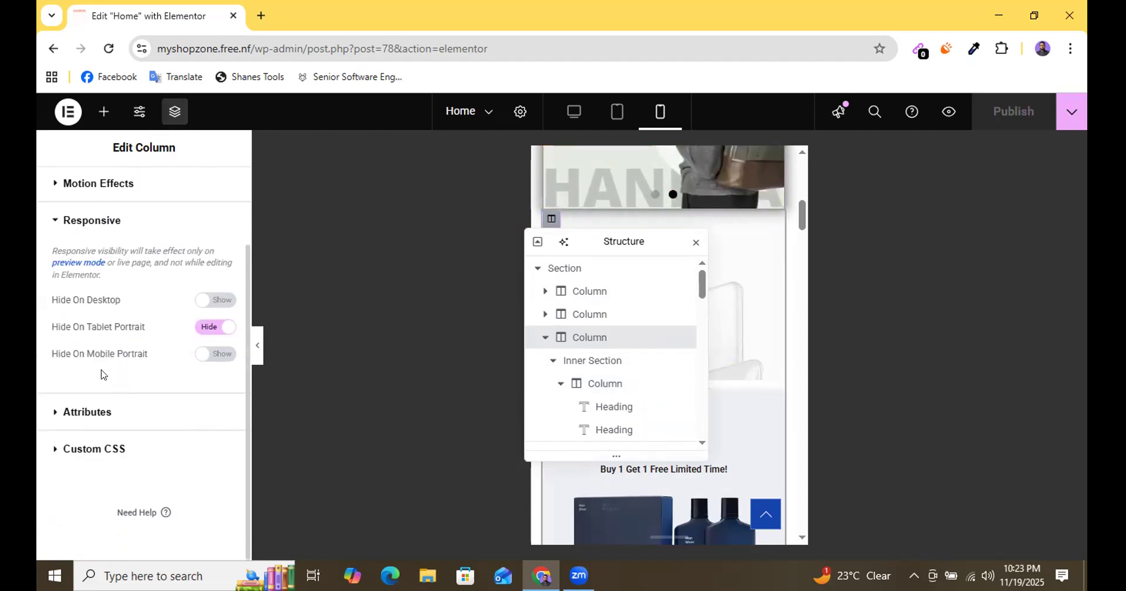
left_click(219, 355)
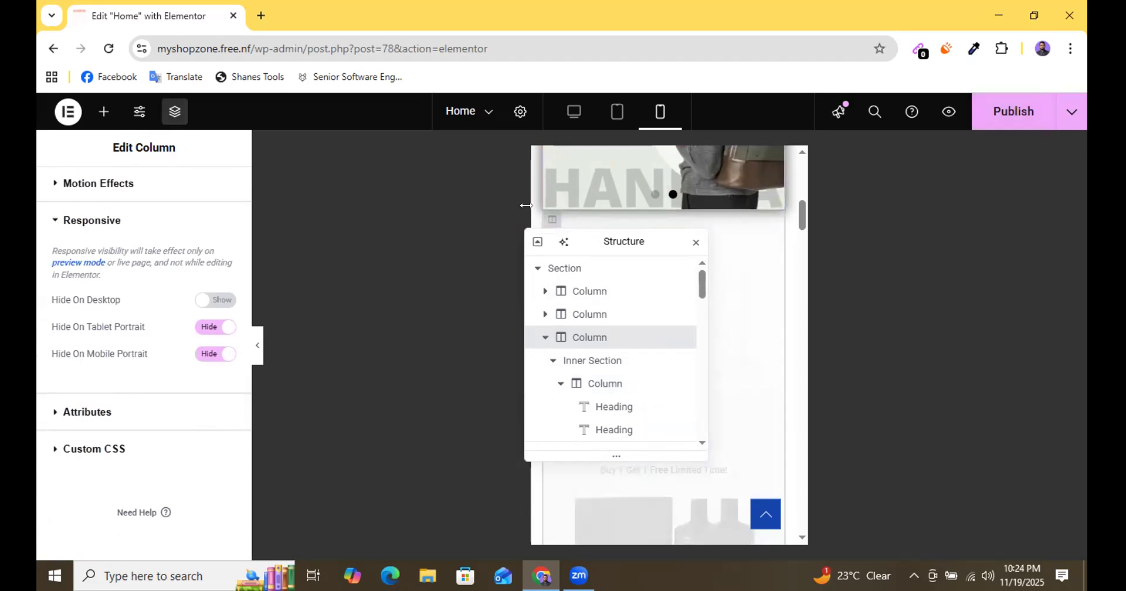
left_click_drag(600, 236, 1054, 311)
left_click(1009, 124)
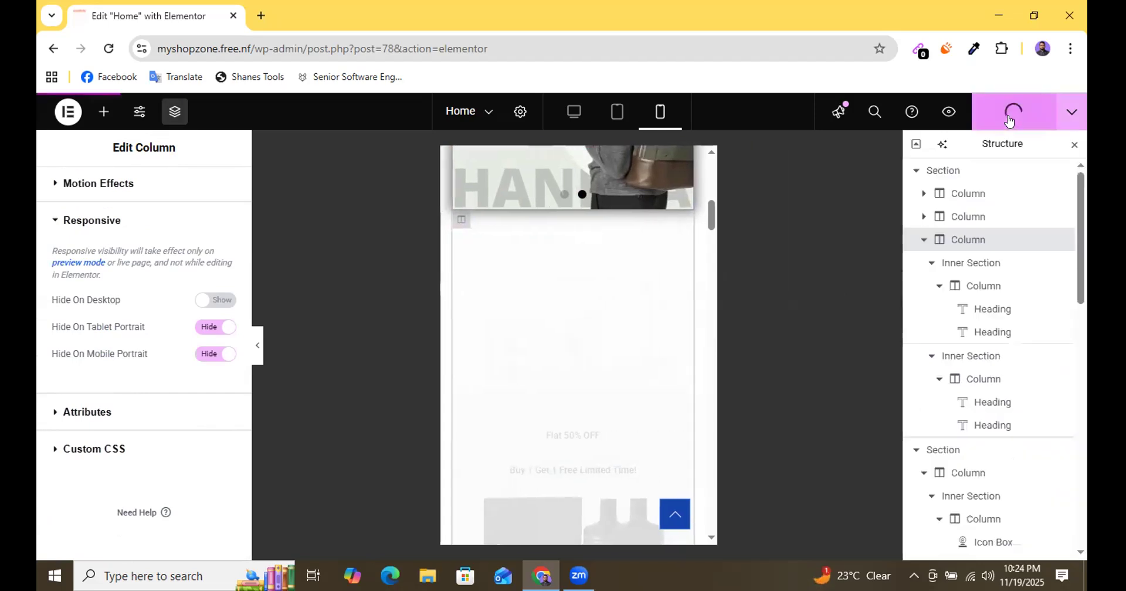
left_click(1072, 146)
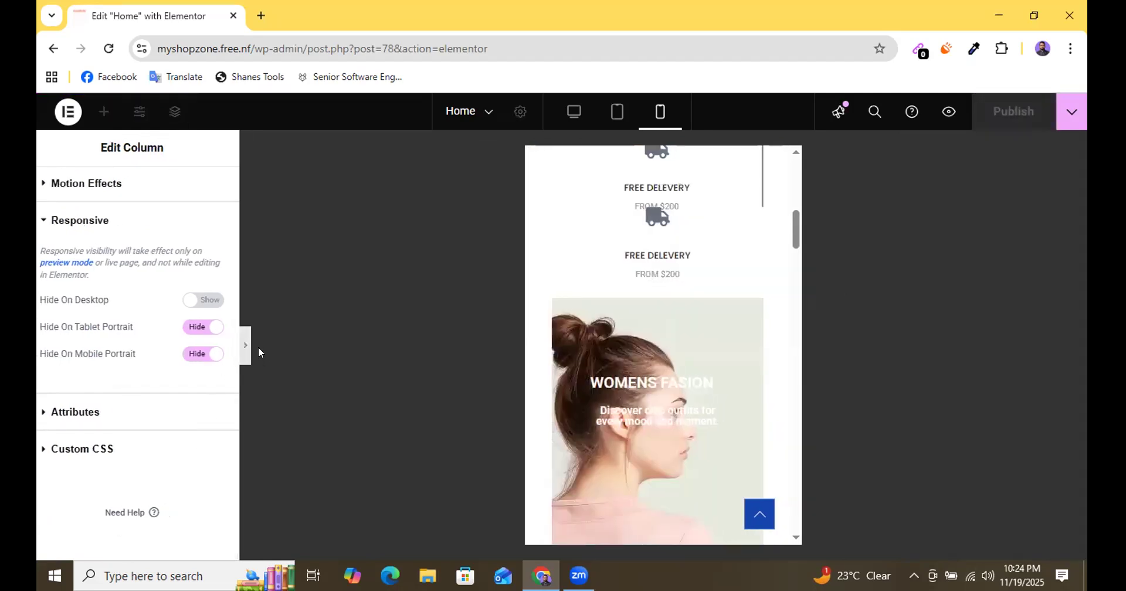
Examine the mobile preview from the header and hero slider through the stacked icon boxes to the WOMENS FASION banner.
left_click(258, 346)
scroll(558, 368, "up", 5)
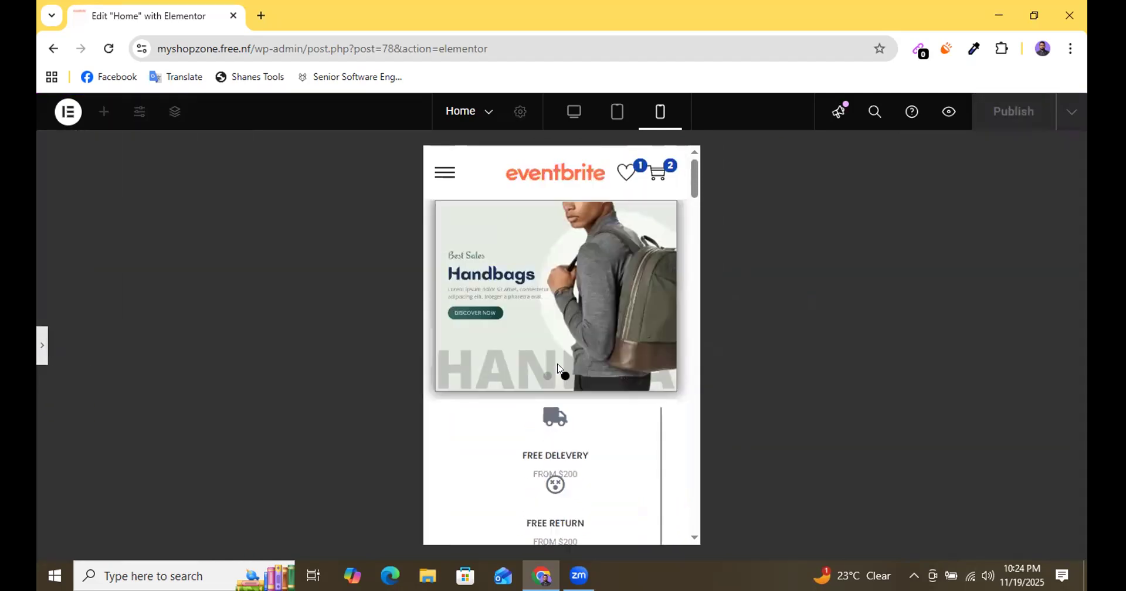
scroll(535, 296, "down", 10)
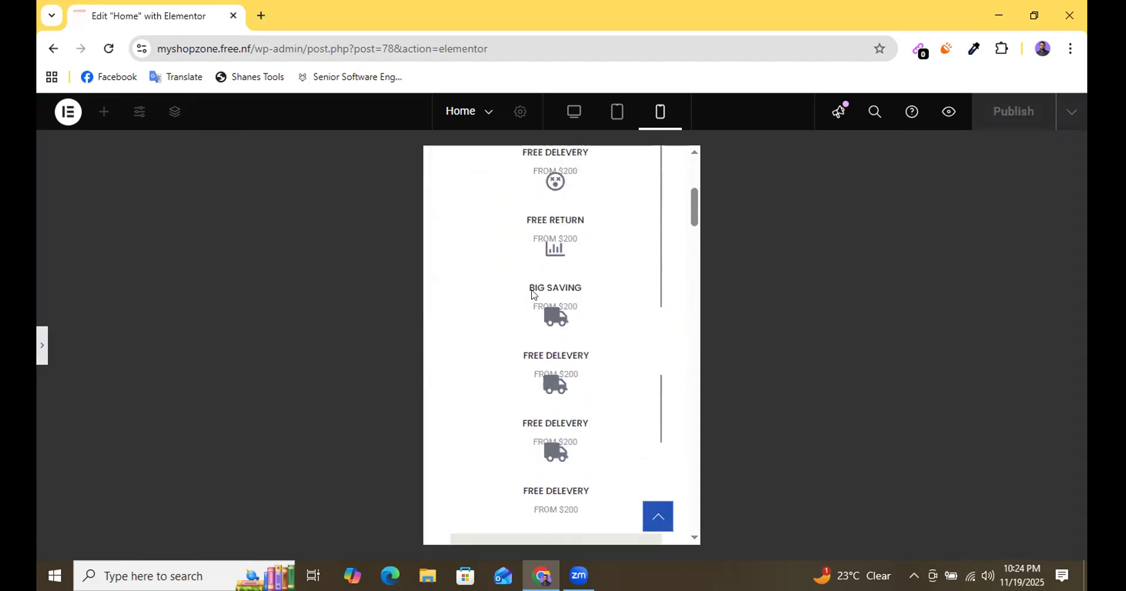
scroll(557, 317, "up", 6)
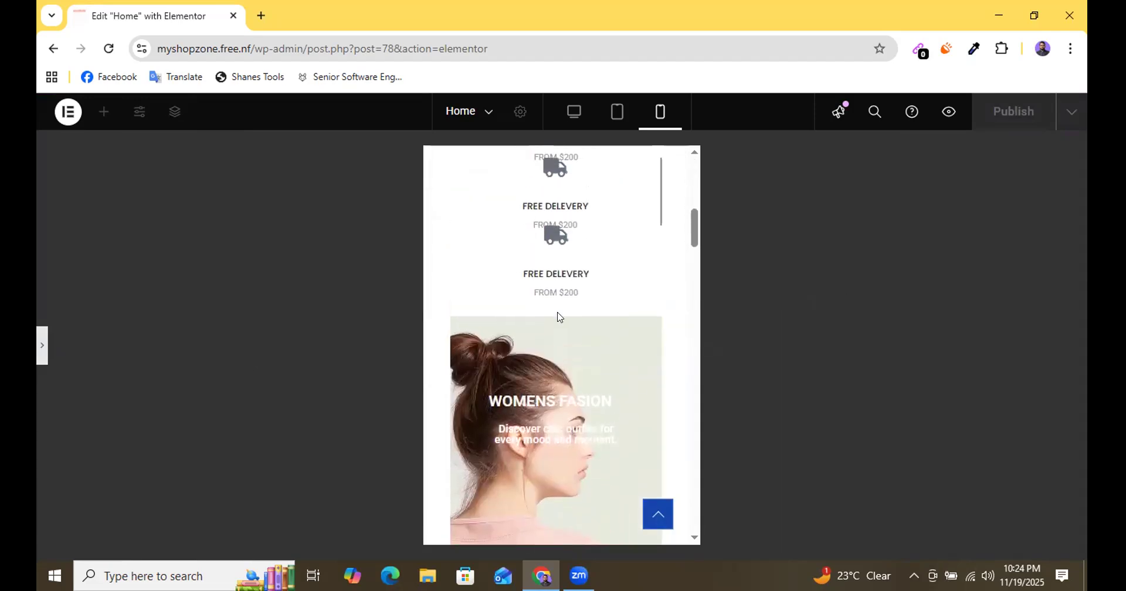
scroll(560, 334, "up", 1)
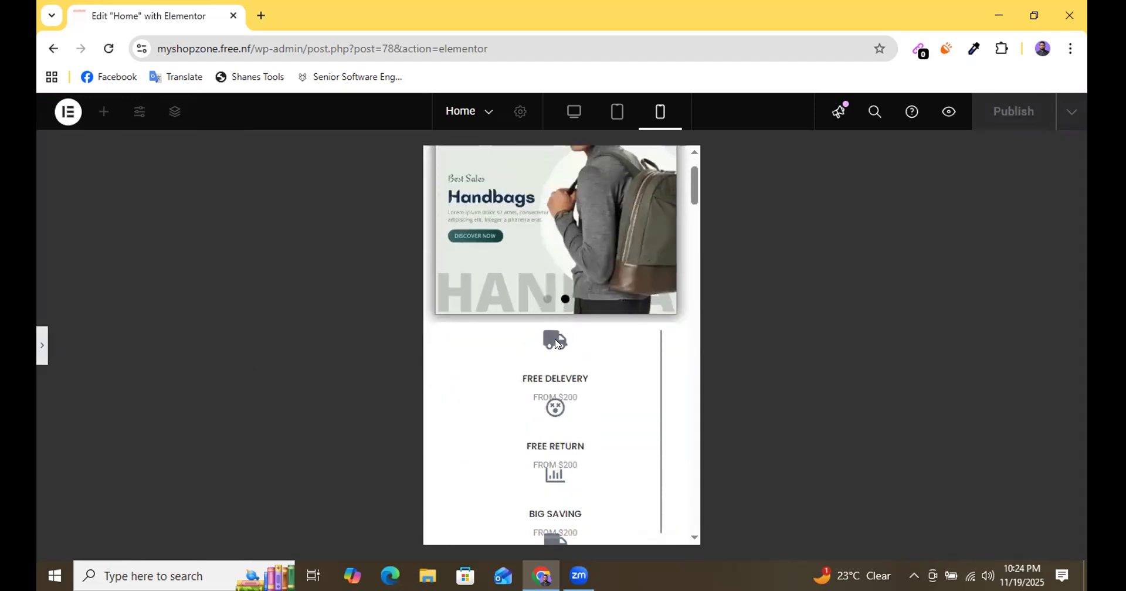
scroll(558, 344, "down", 8)
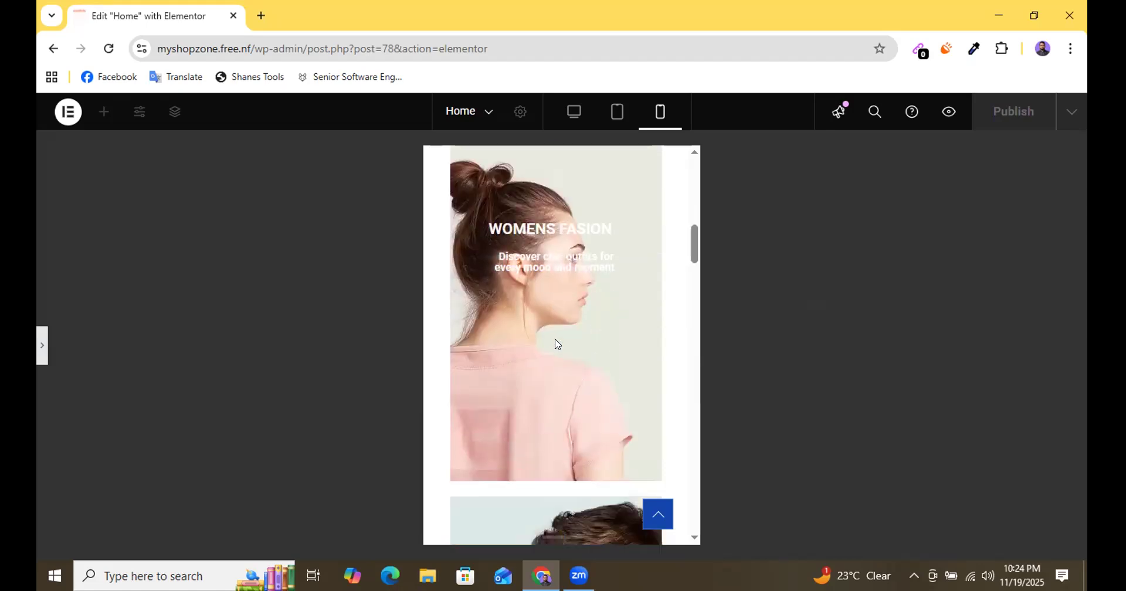
scroll(558, 344, "up", 10)
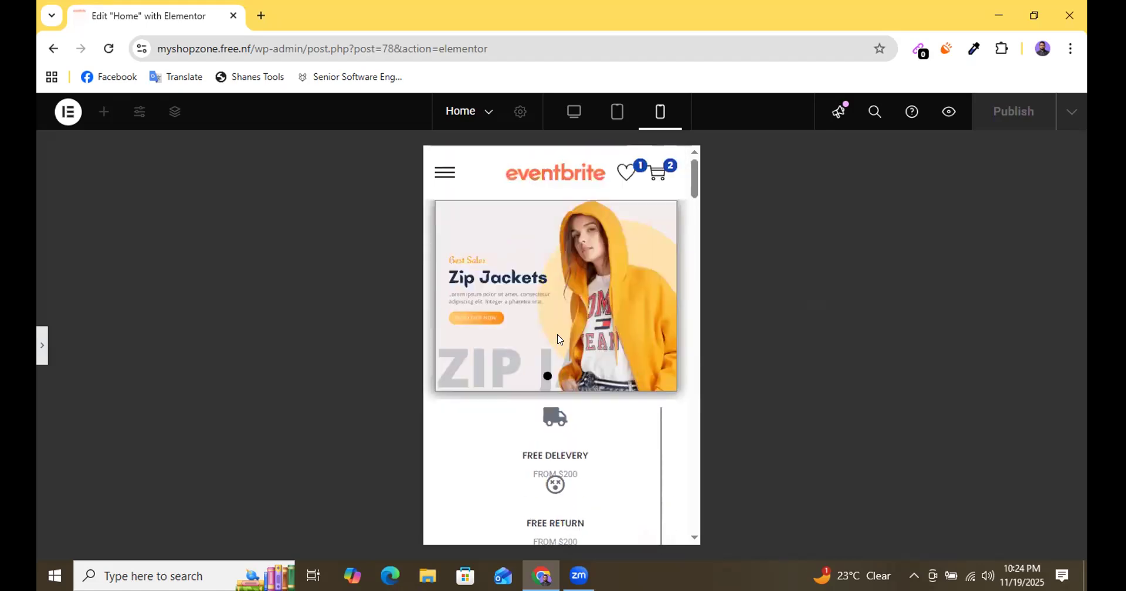
scroll(559, 338, "down", 5)
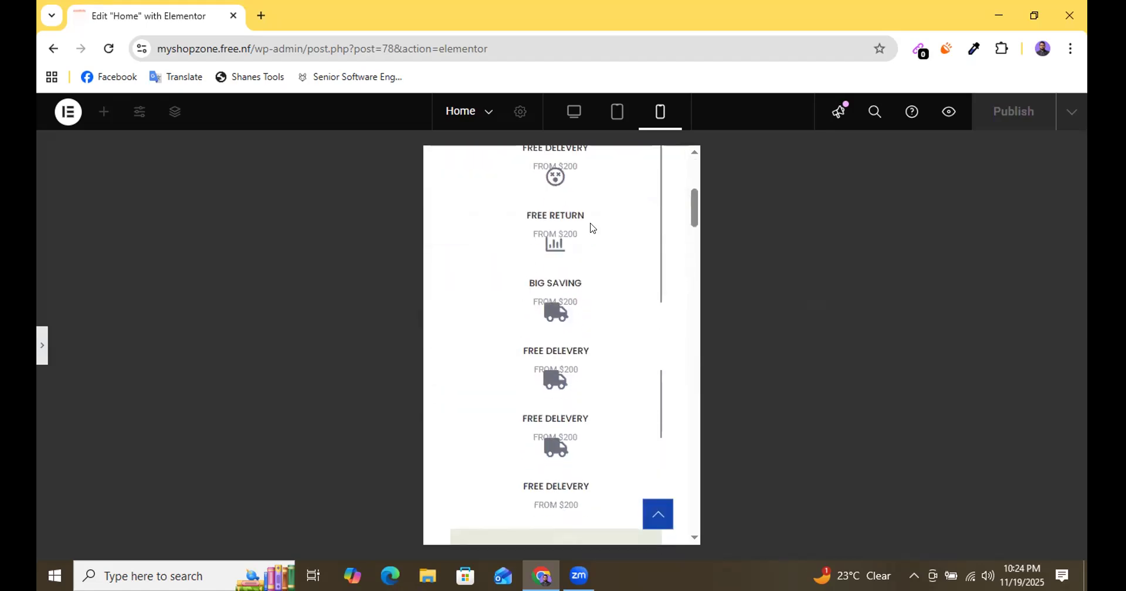
scroll(549, 259, "down", 1)
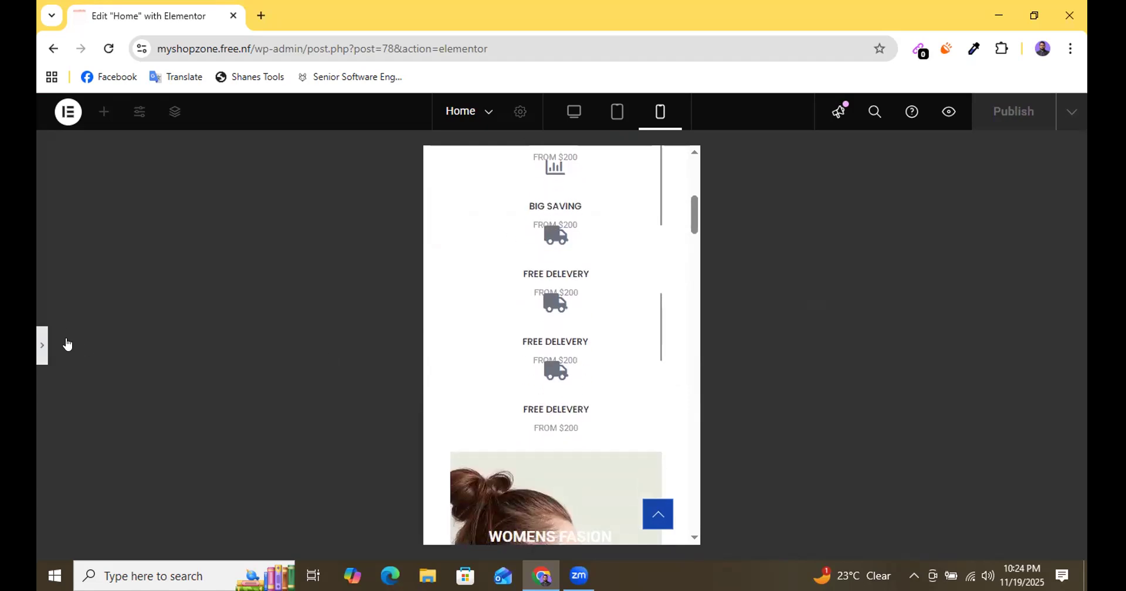
Set the mobile column width of the first FREE DELEVERY box and the FREE RETURN box to 50% each.
left_click(627, 363)
scroll(670, 400, "up", 3)
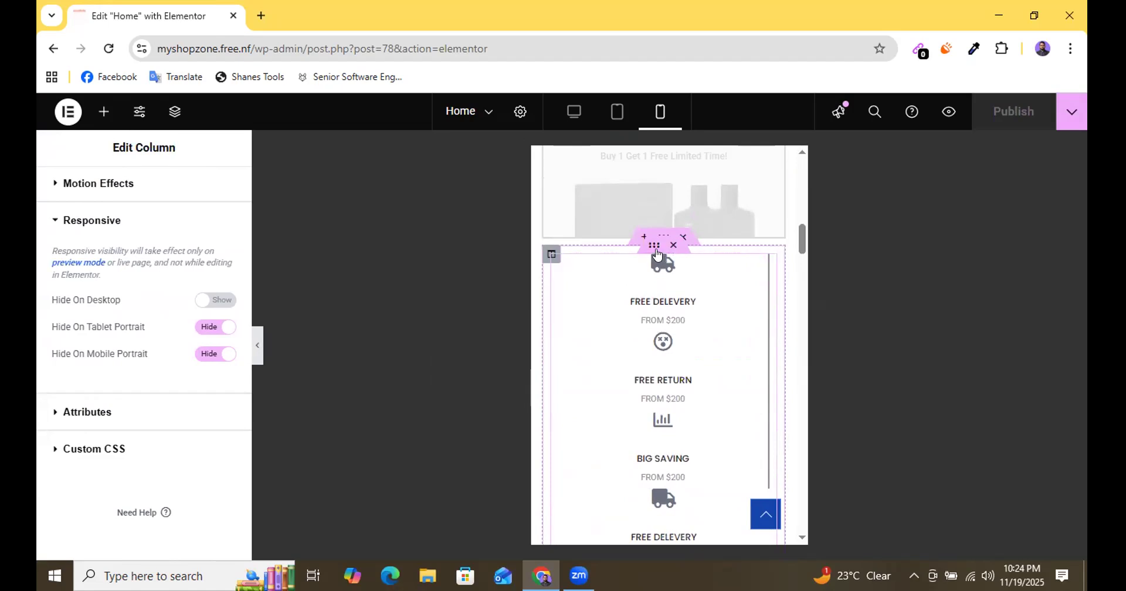
left_click(657, 251)
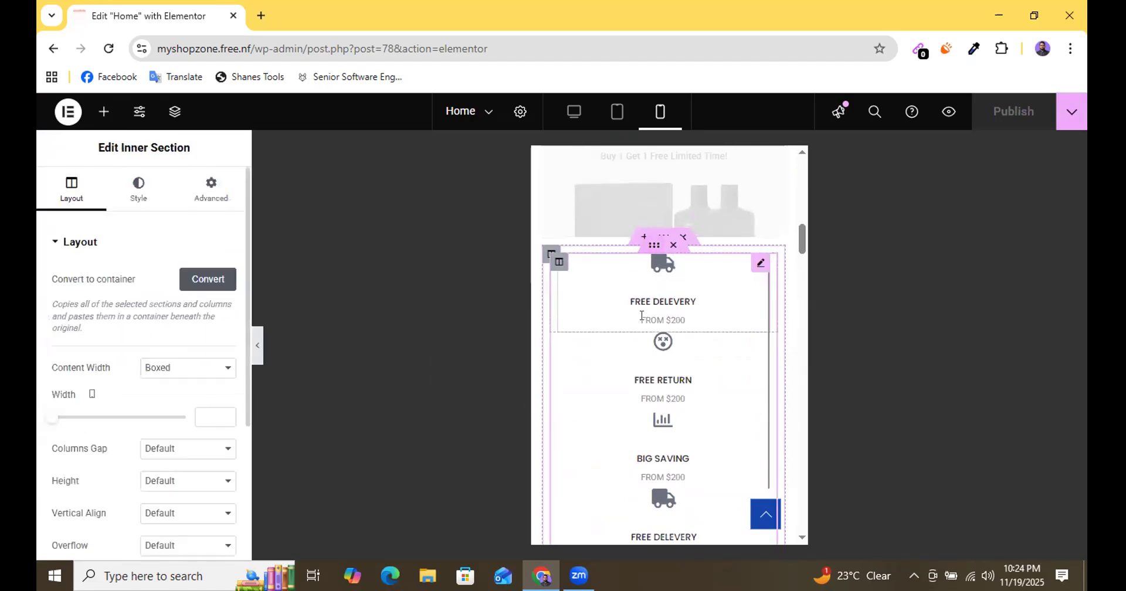
left_click(559, 265)
left_click(207, 273)
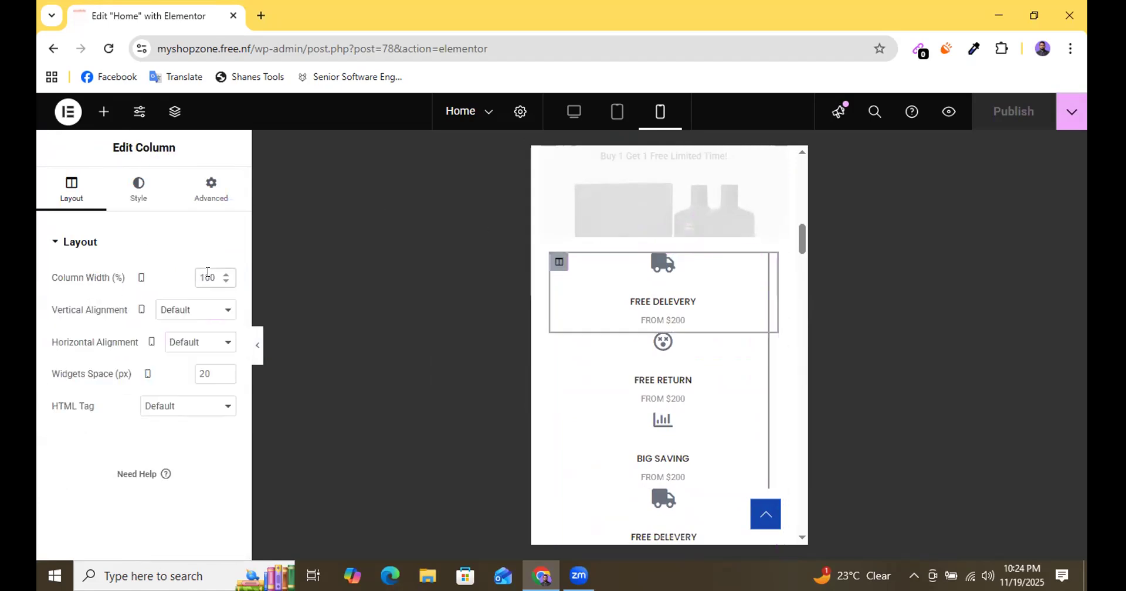
type("50")
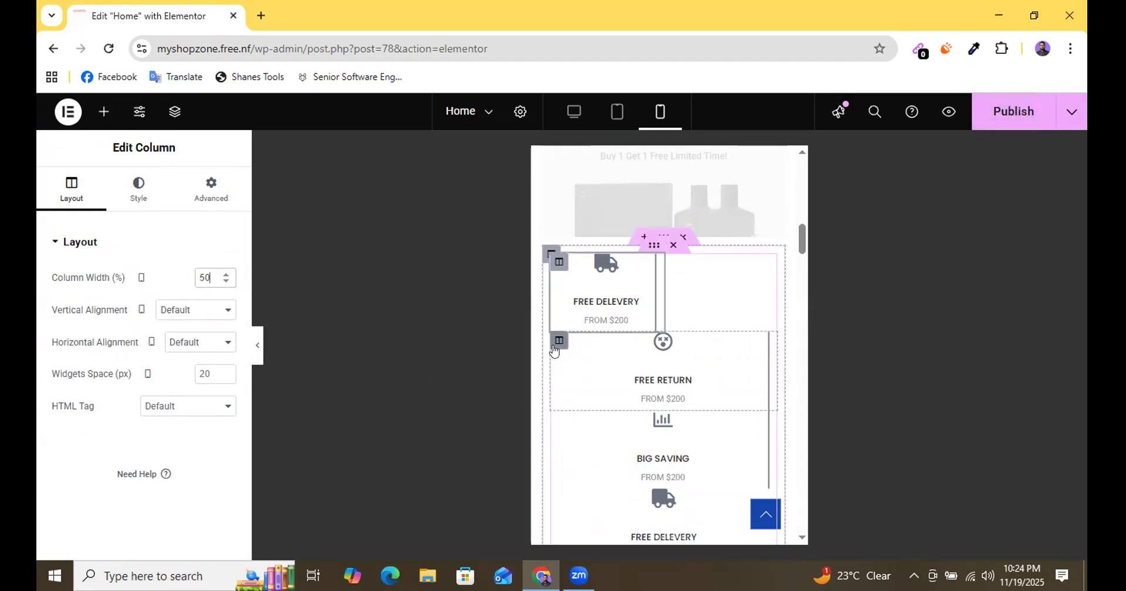
left_click(555, 348)
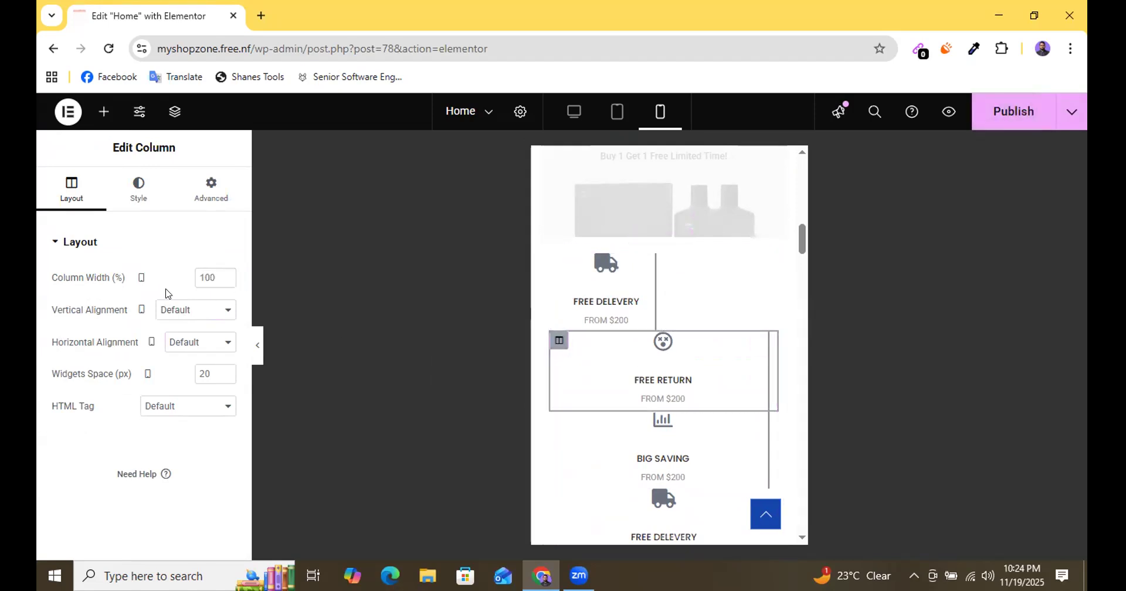
double_click(207, 277)
type("50")
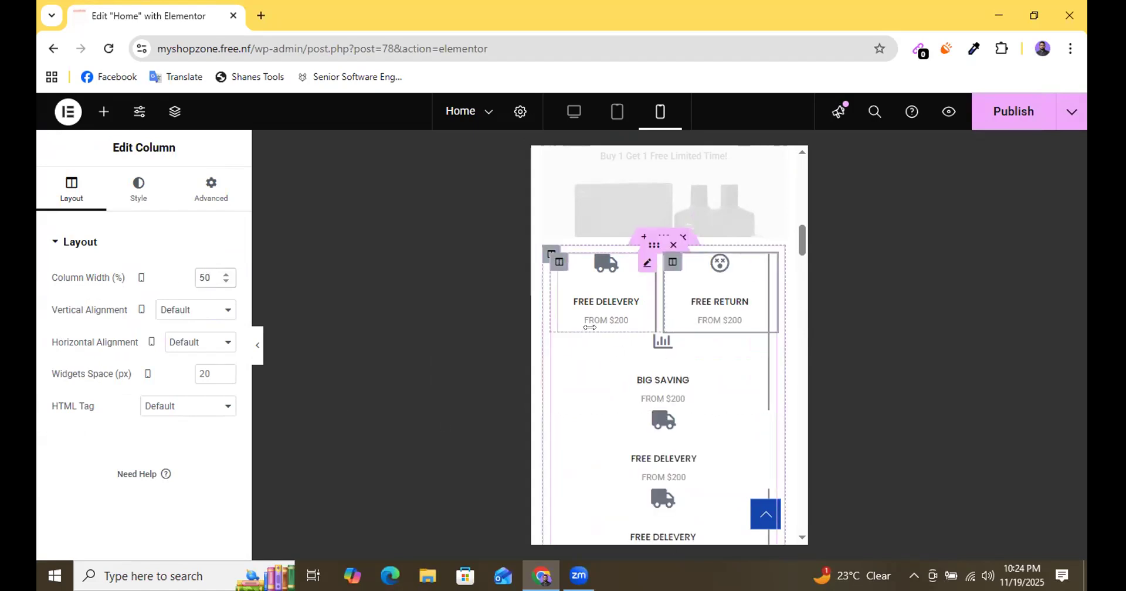
Set the mobile column width of the BIG SAVING box and the FREE DELEVERY box right after it to 50% each.
left_click(550, 351)
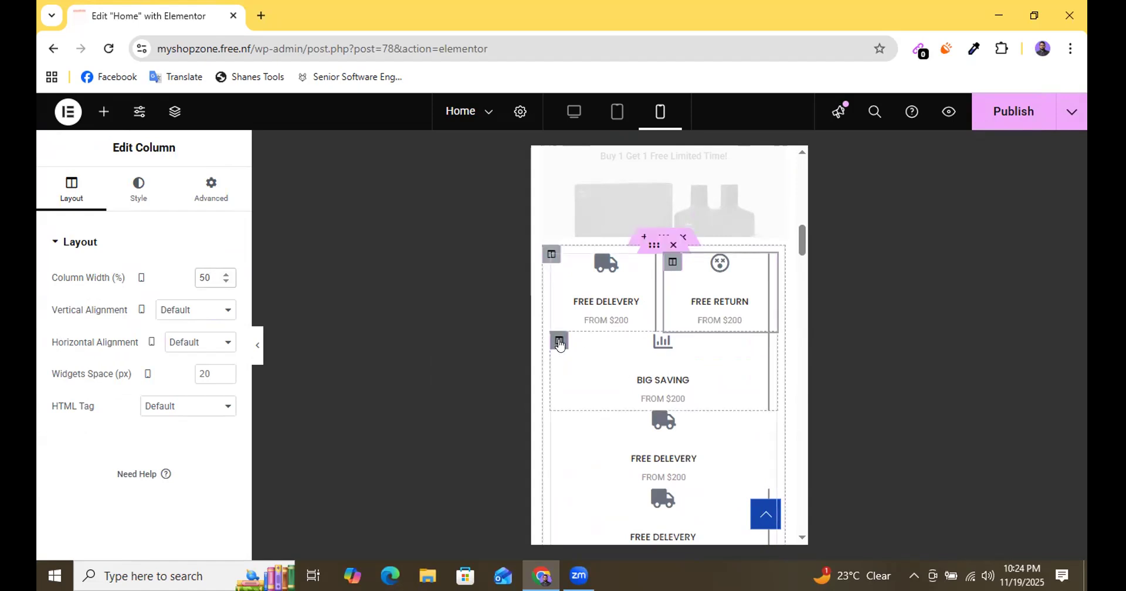
double_click(205, 277)
type("50")
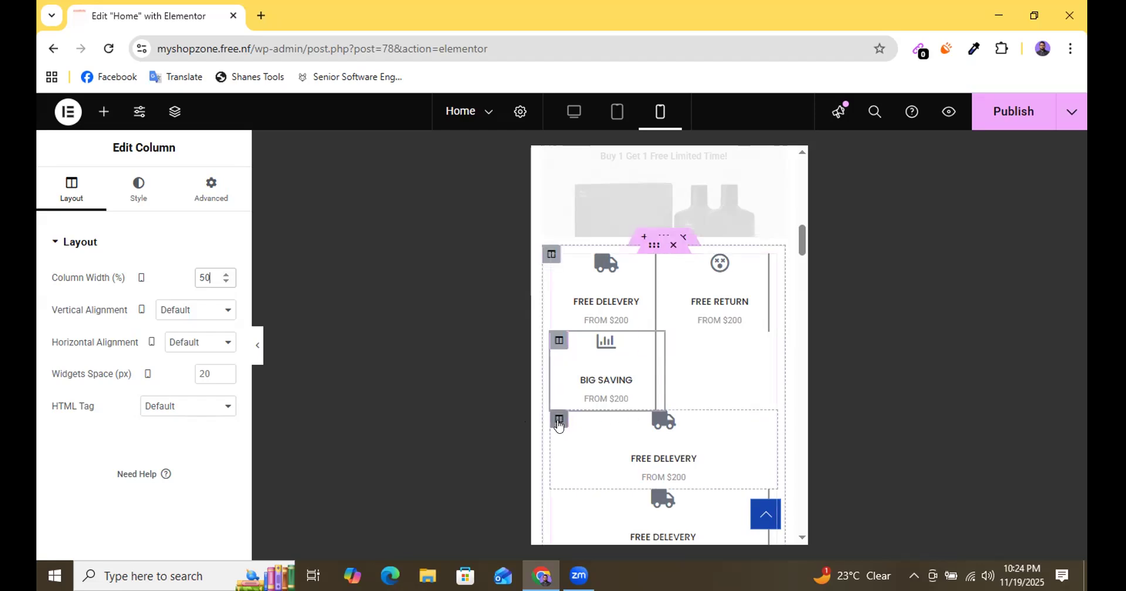
double_click(210, 269)
type("50")
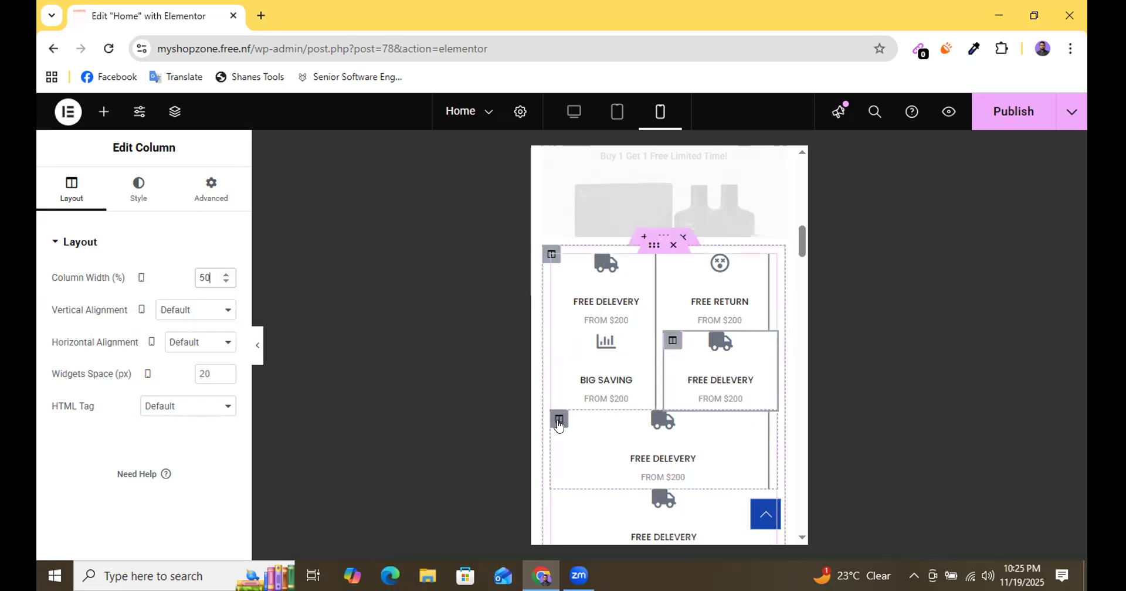
Set the mobile column width of the last two FREE DELEVERY boxes in the icon section to 50% each.
left_click(558, 424)
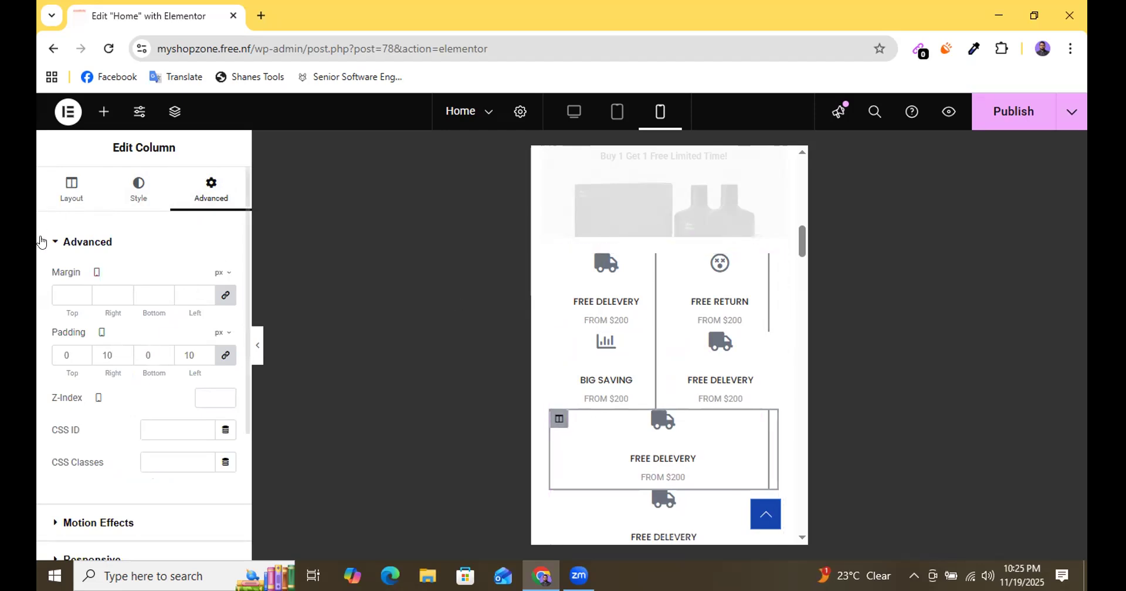
left_click(75, 189)
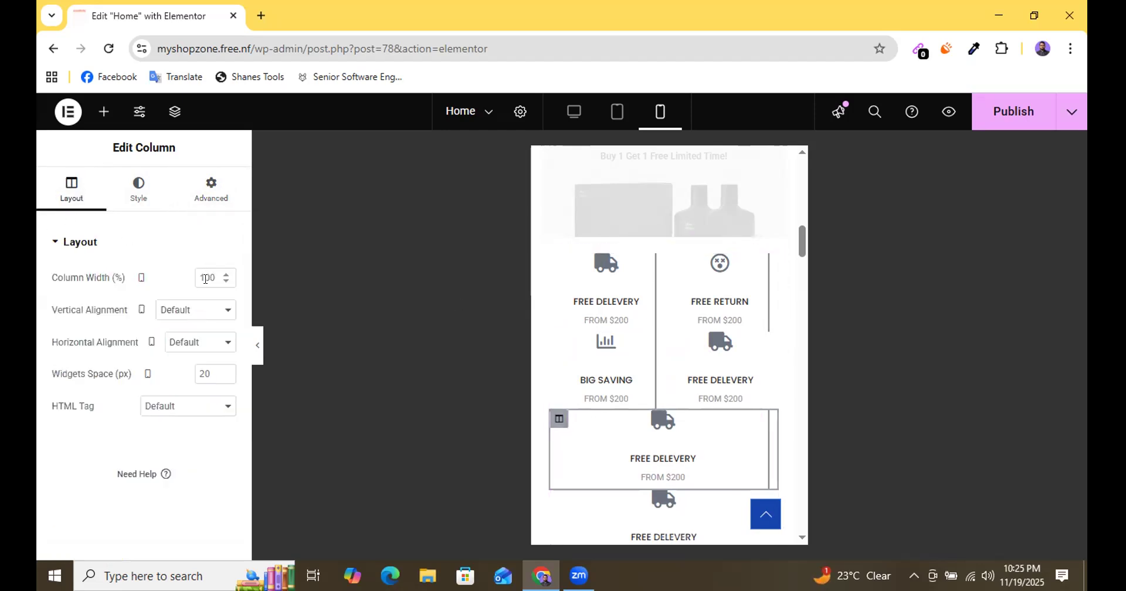
double_click(205, 278)
type("50")
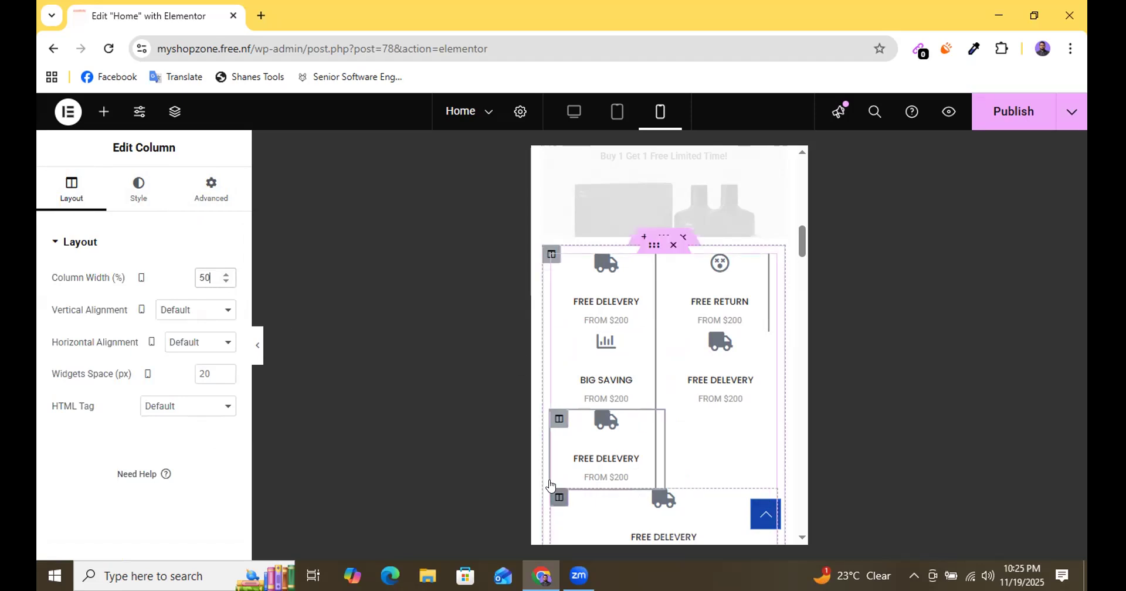
left_click(211, 189)
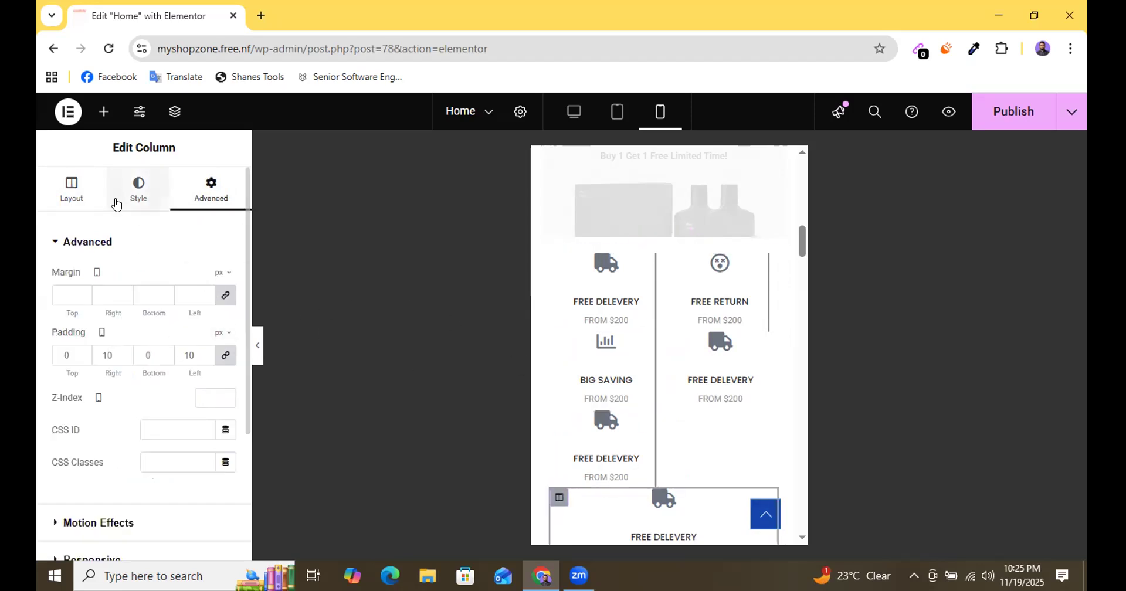
left_click(70, 195)
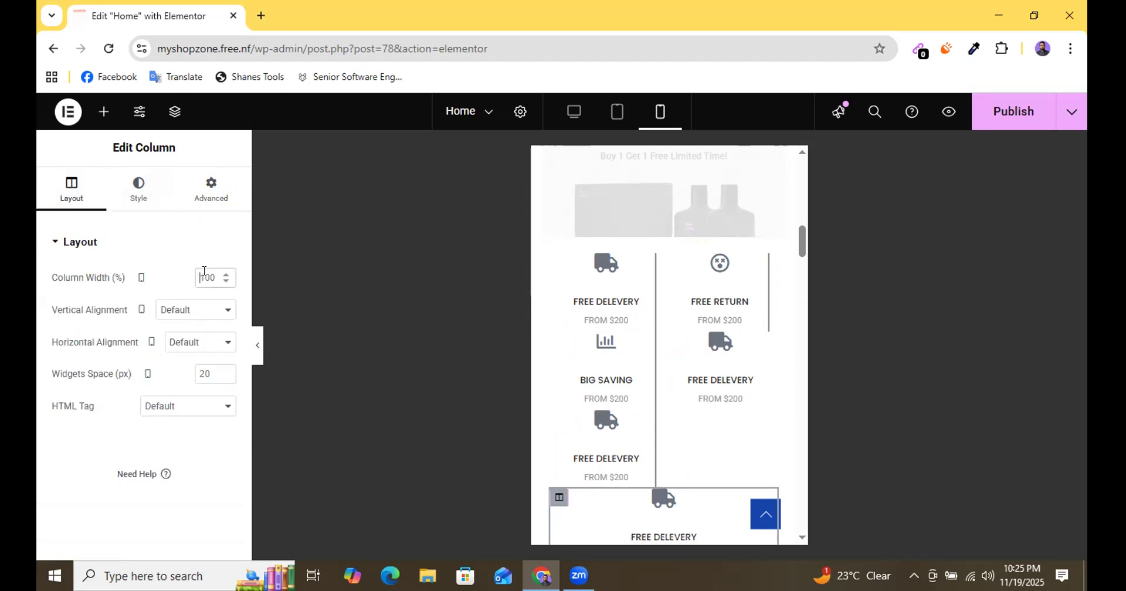
double_click(204, 271)
type("50")
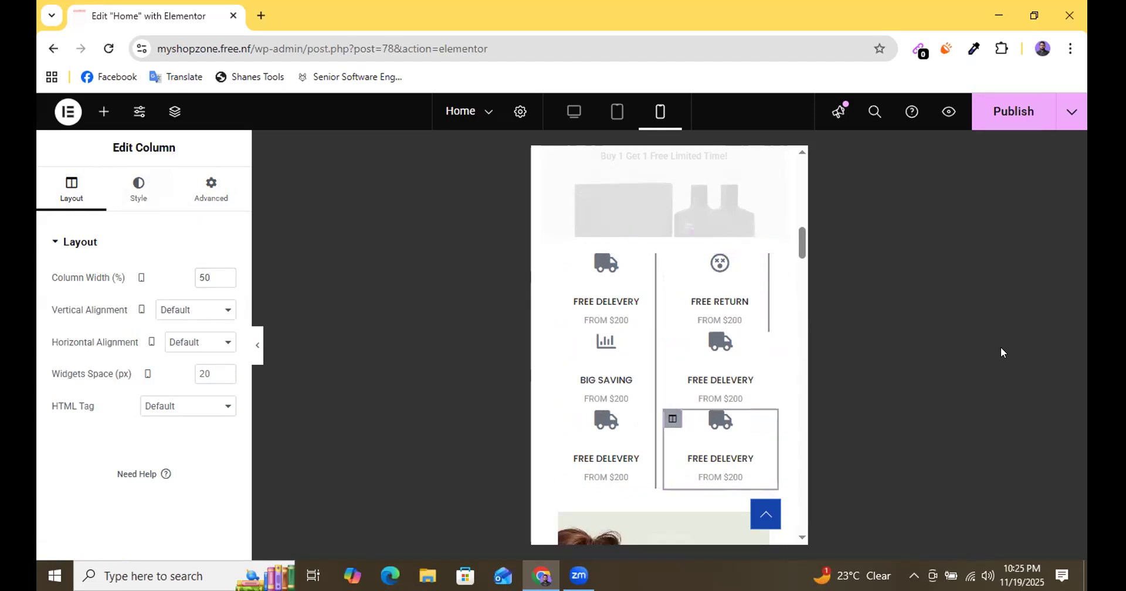
Publish the Home page and check the icon section and the WOMENS FASION banner in the mobile preview.
left_click(1018, 117)
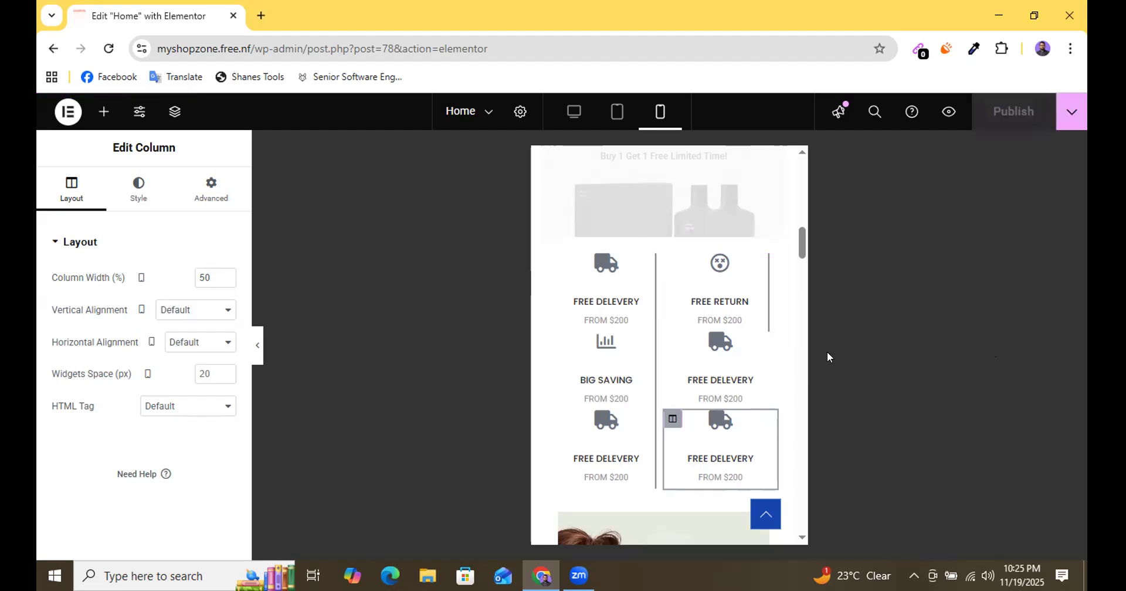
scroll(707, 376, "down", 4)
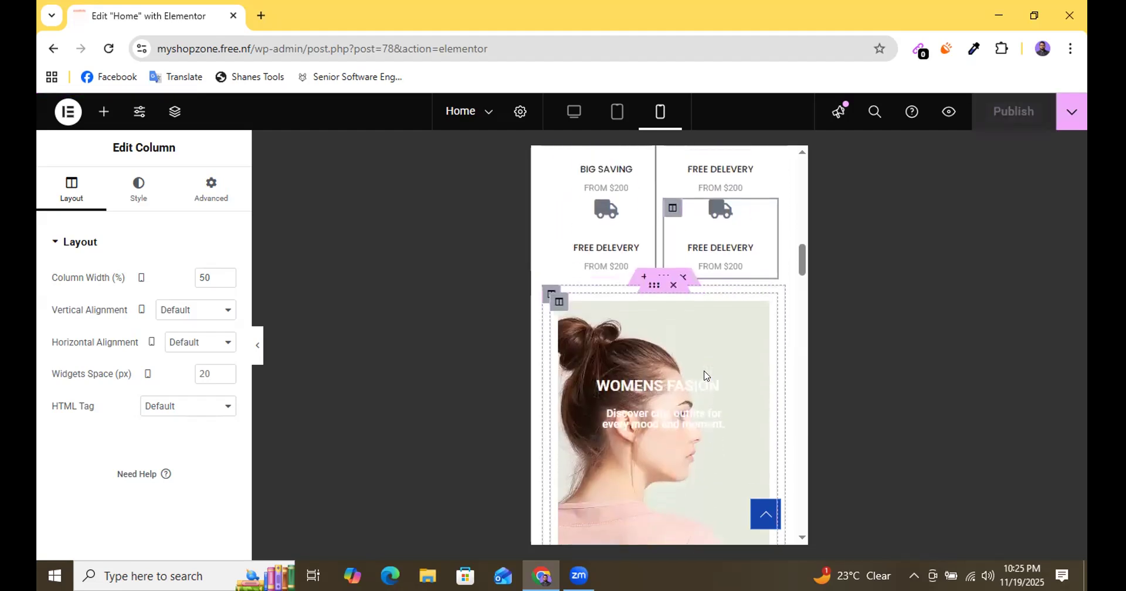
scroll(706, 375, "up", 4)
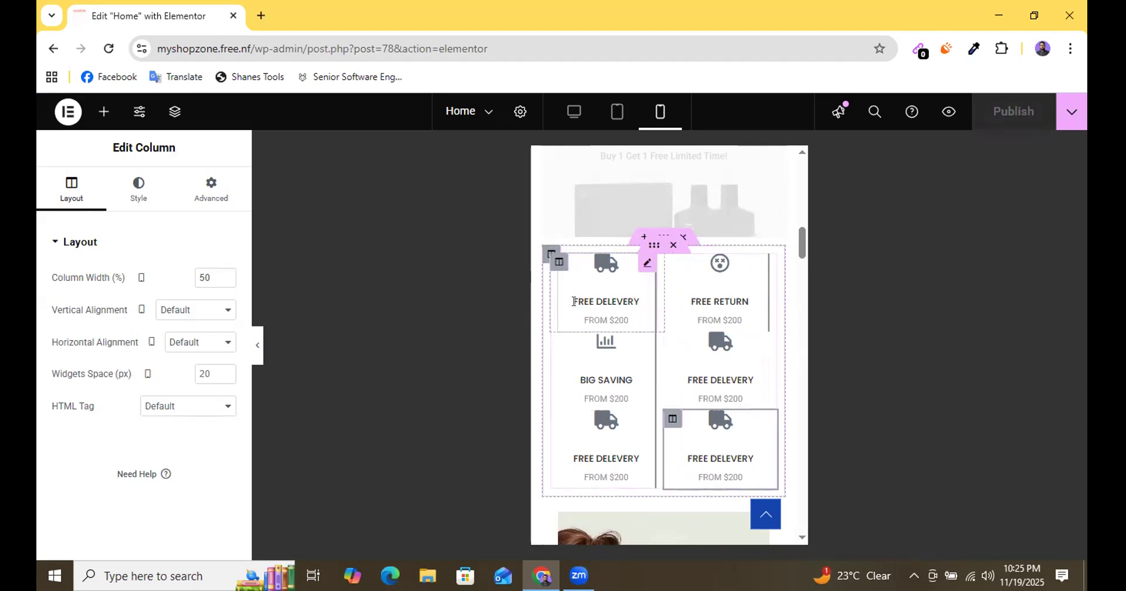
left_click(558, 267)
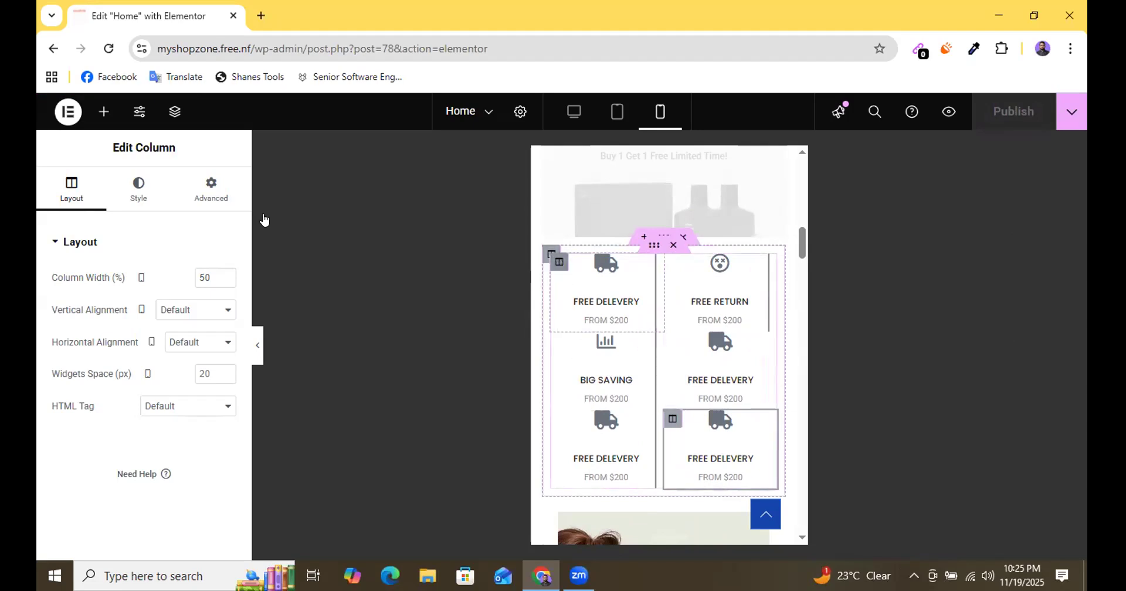
left_click(211, 190)
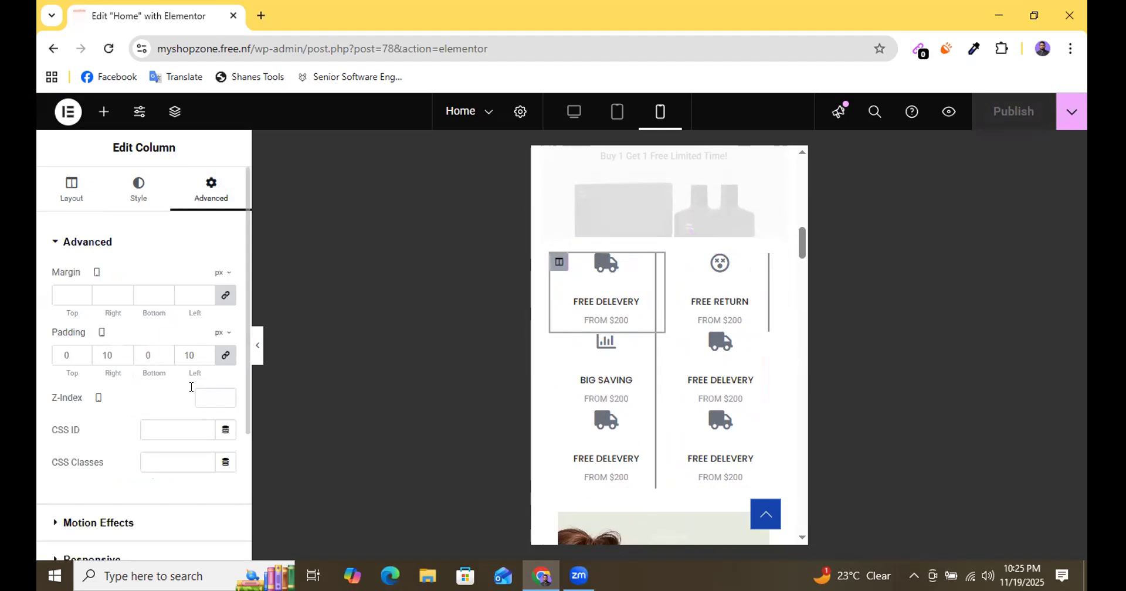
scroll(141, 452, "down", 3)
scroll(119, 366, "up", 3)
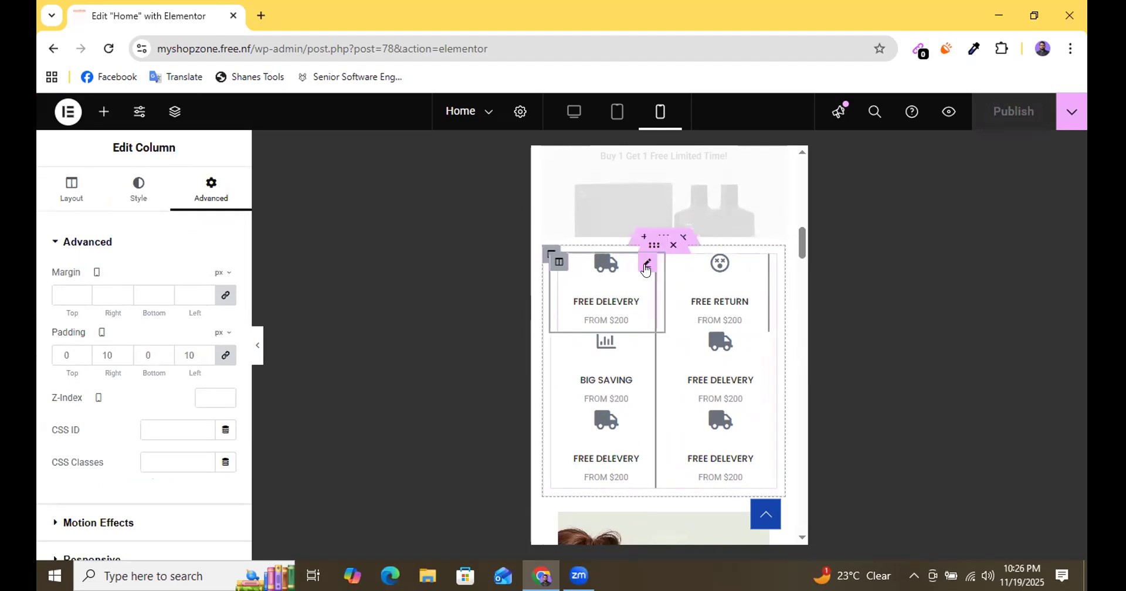
Set the mobile right border width of the first FREE DELEVERY icon box to 0 px.
left_click(648, 265)
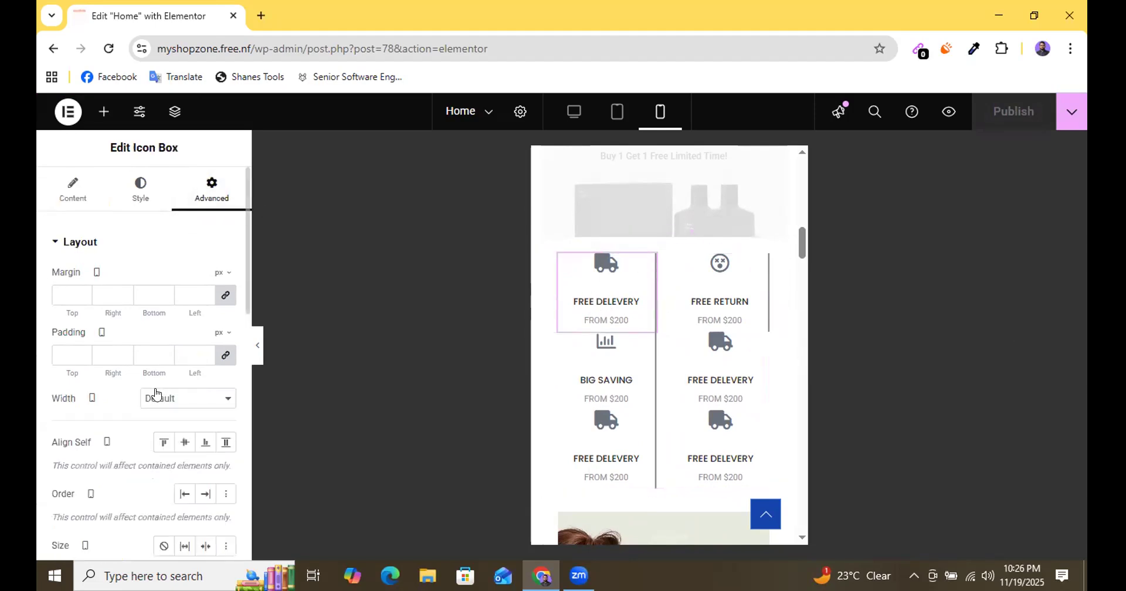
scroll(156, 398, "down", 9)
scroll(218, 422, "up", 3)
scroll(216, 399, "up", 3)
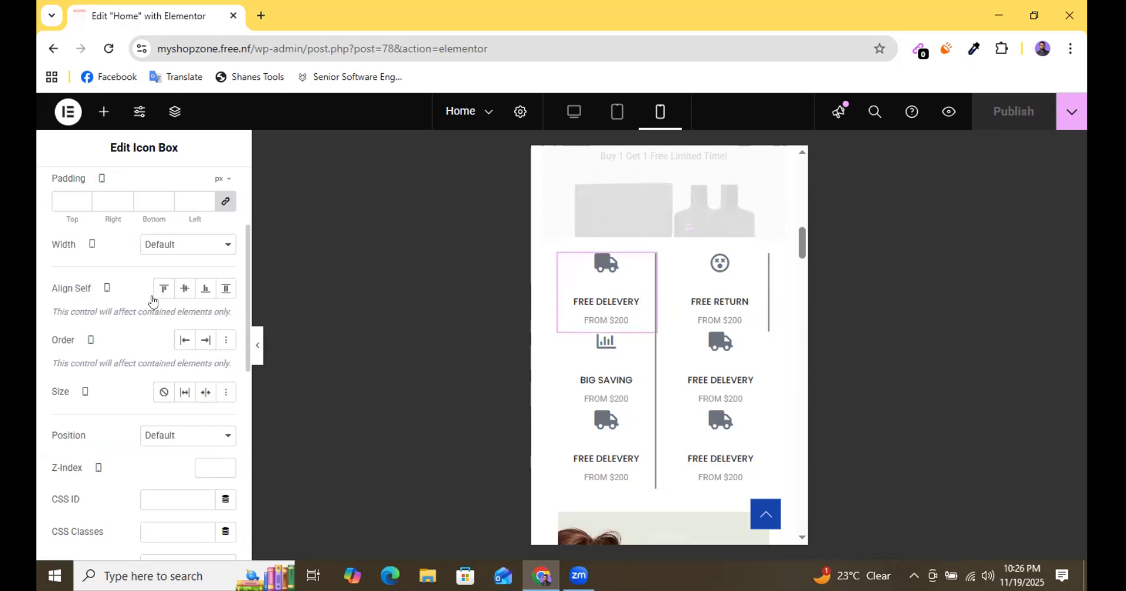
scroll(153, 301, "down", 8)
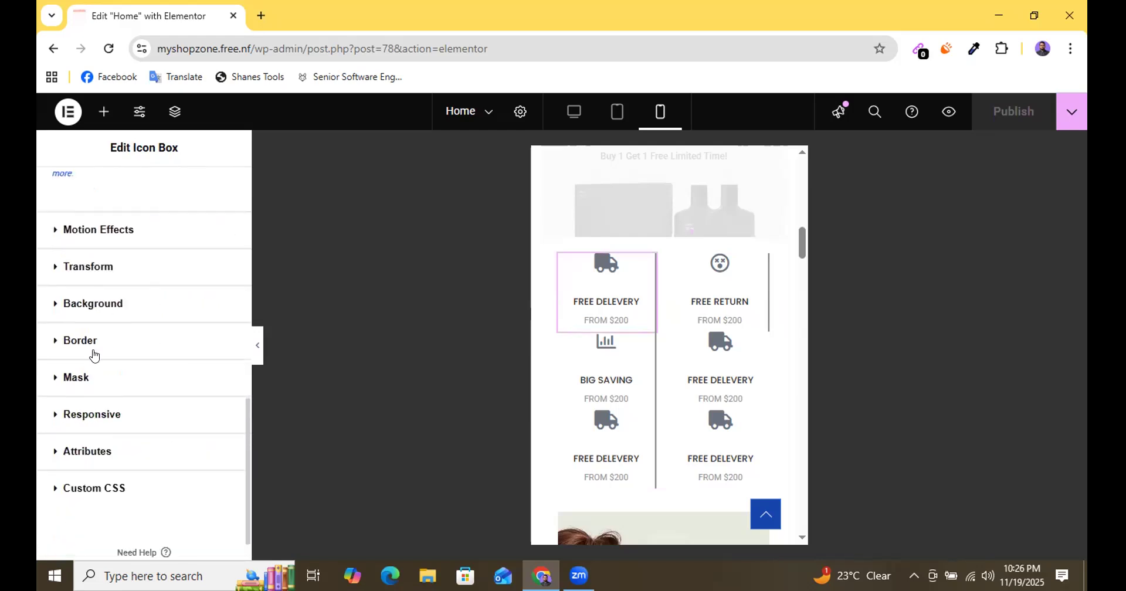
left_click(85, 346)
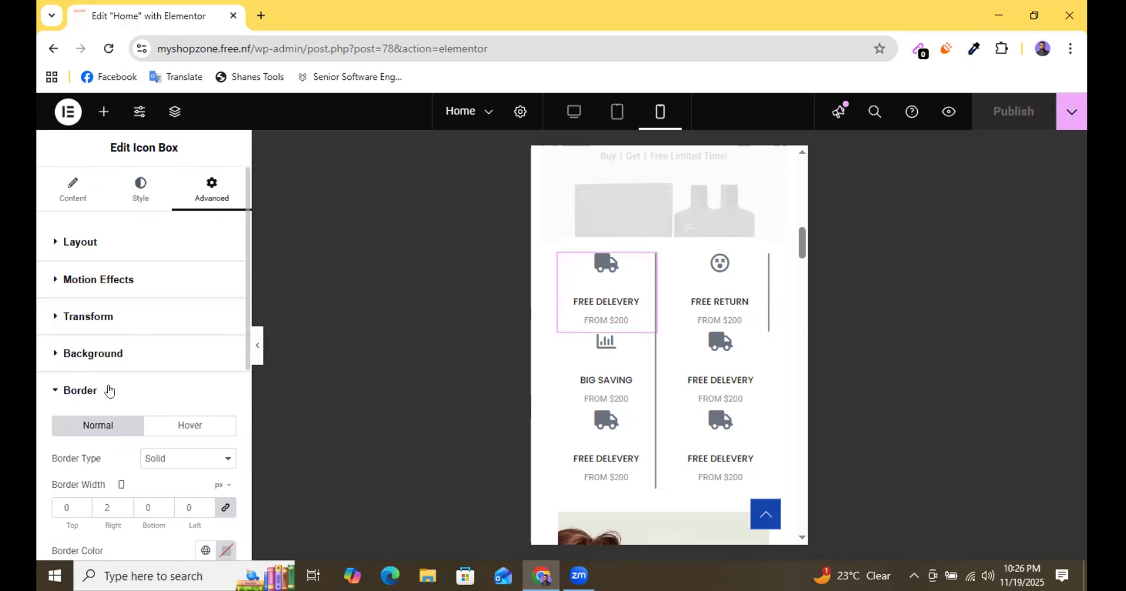
scroll(126, 510, "down", 3)
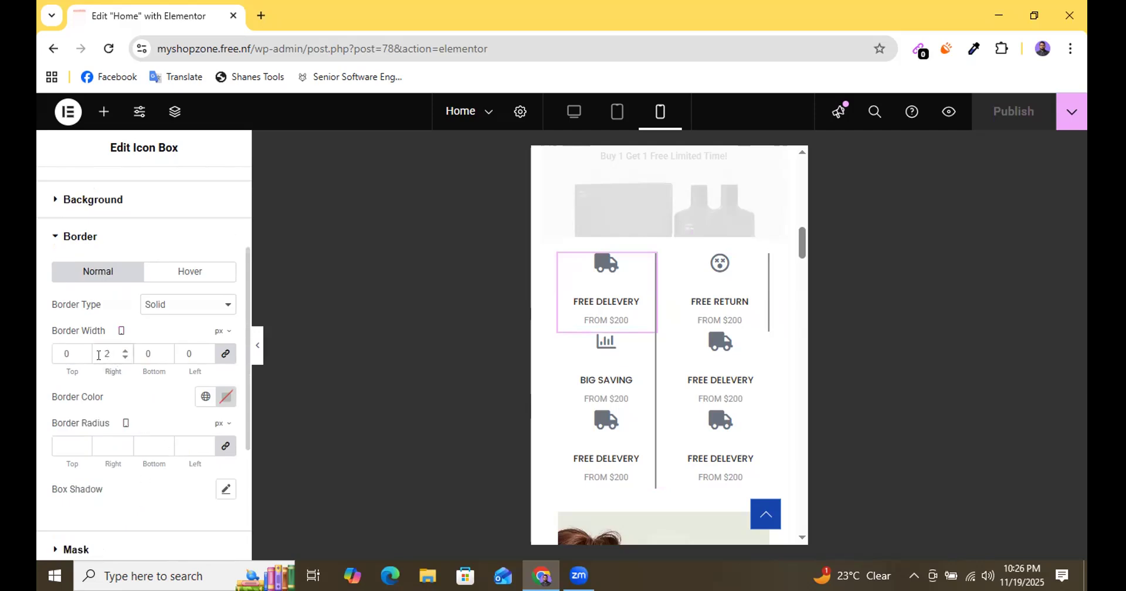
key("BackSpace")
type("0")
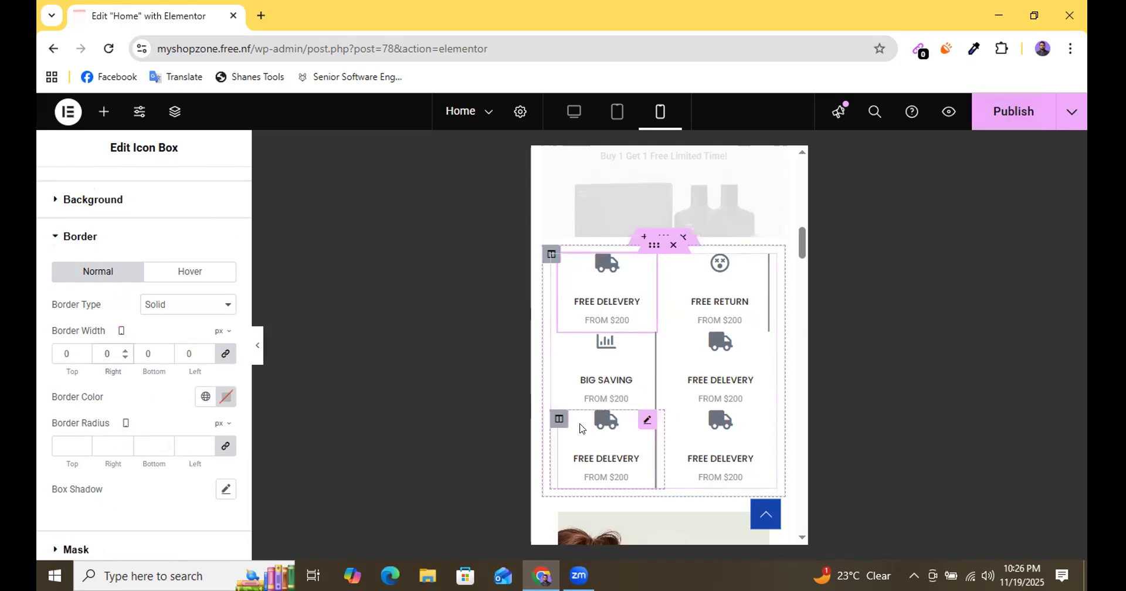
Set the mobile right border width of the first FREE DELEVERY icon box in the third row to 0 px.
left_click(556, 421)
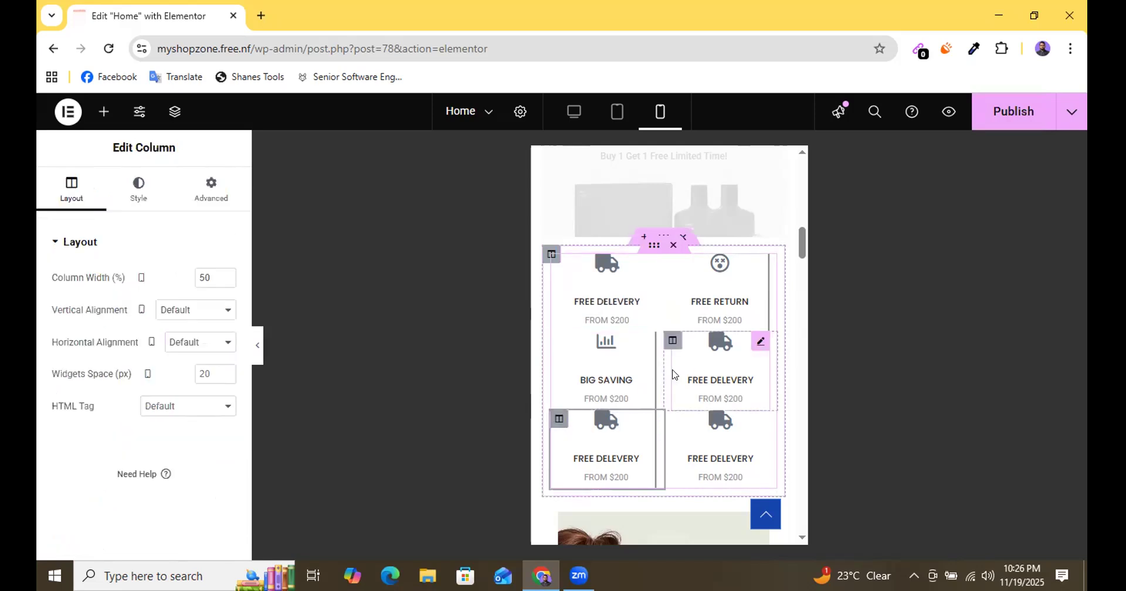
left_click(212, 191)
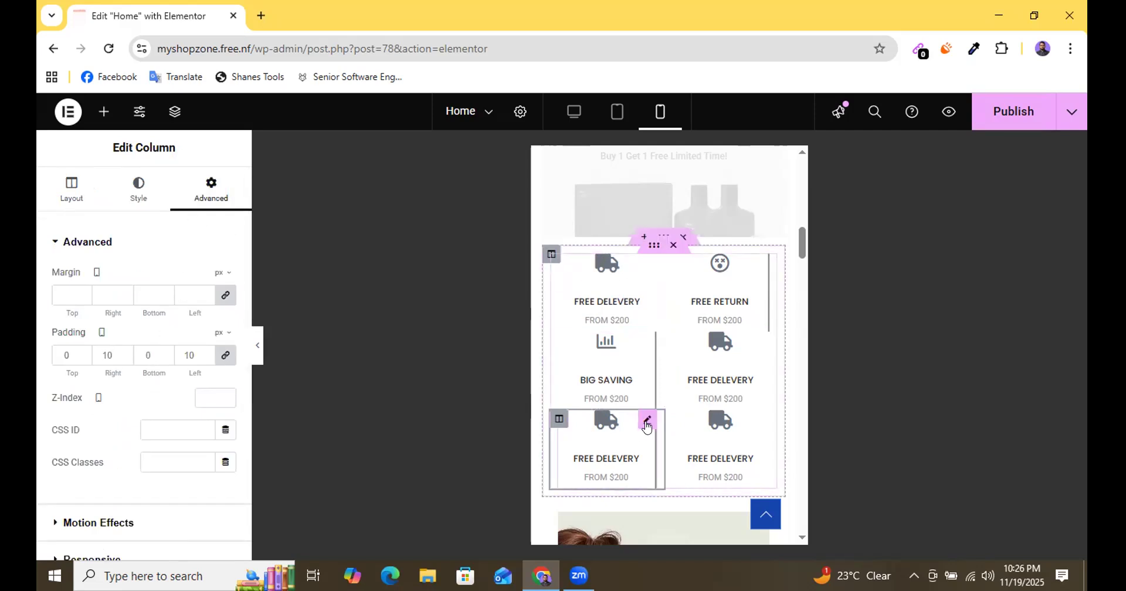
left_click(647, 420)
left_click(200, 194)
scroll(184, 320, "down", 2)
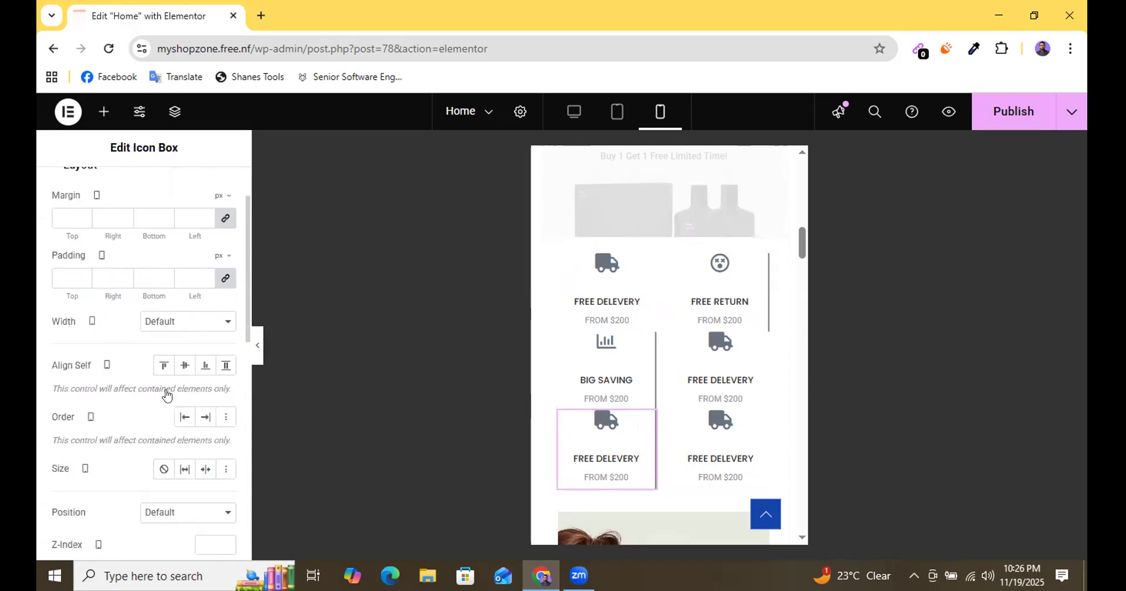
scroll(166, 390, "down", 3)
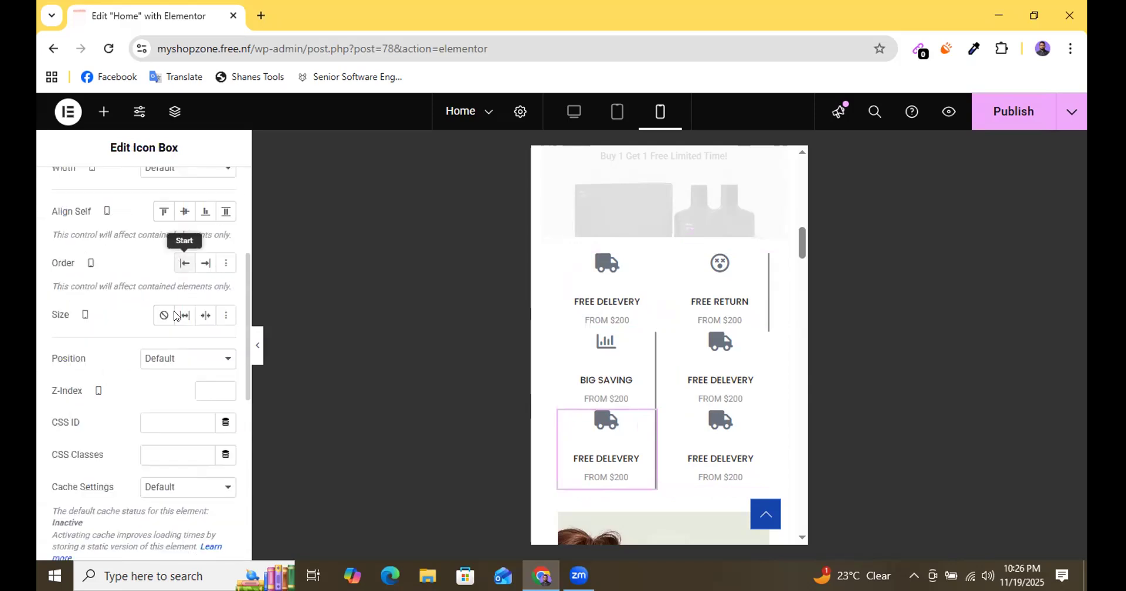
scroll(214, 234, "up", 5)
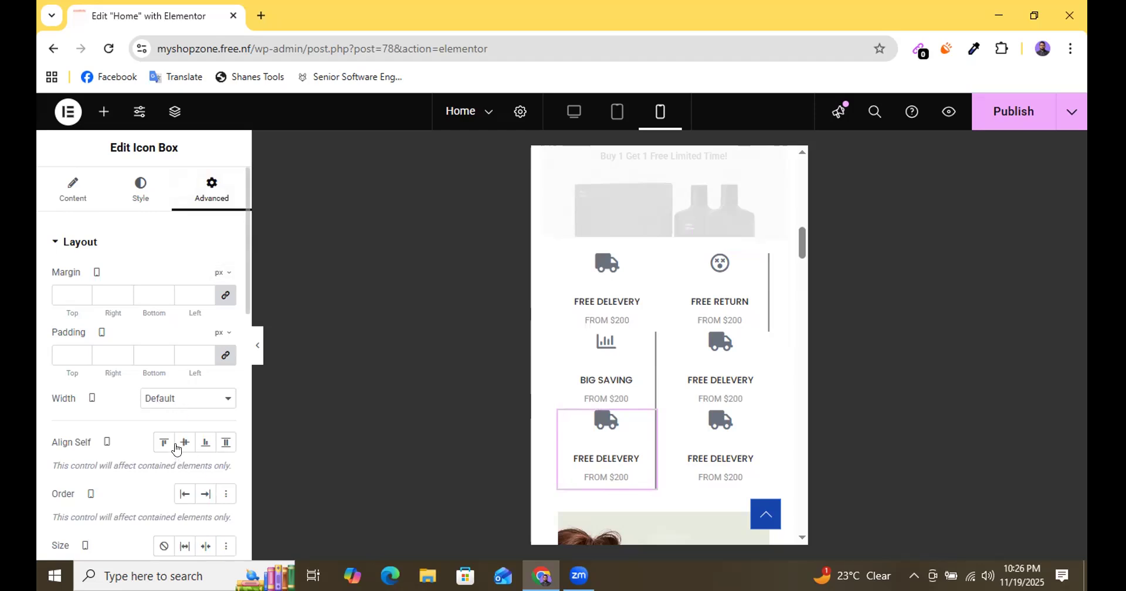
scroll(188, 308, "down", 3)
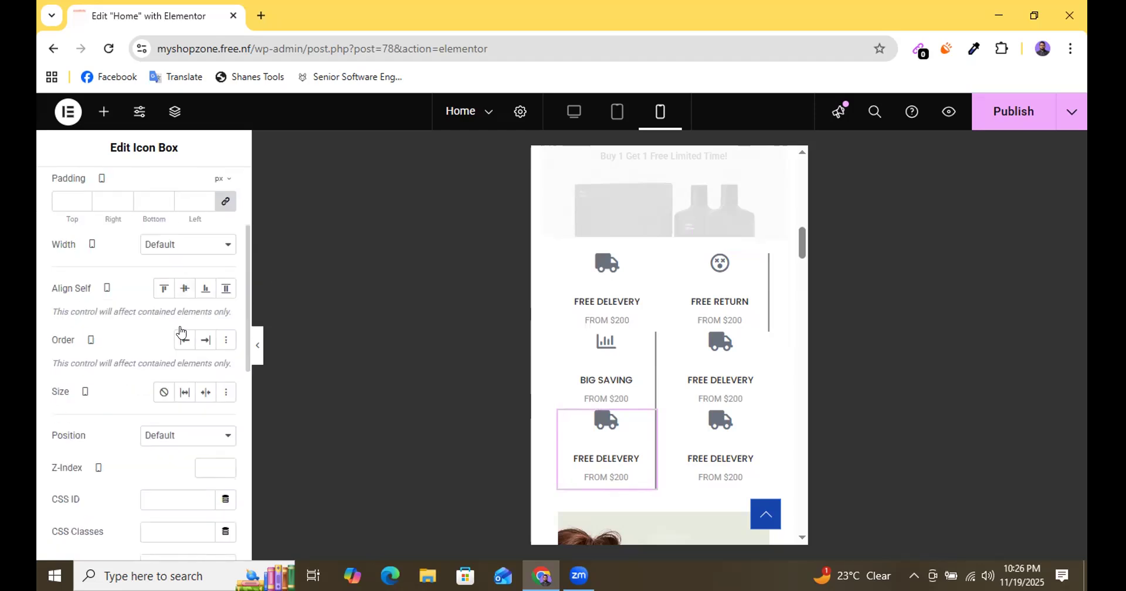
scroll(176, 352, "down", 5)
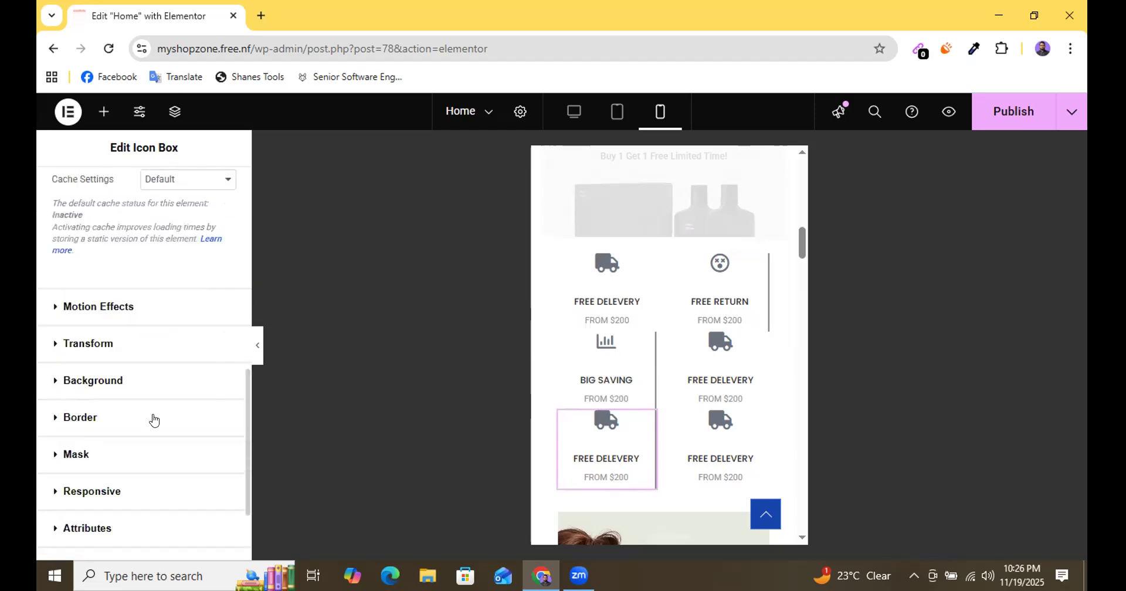
left_click(96, 426)
scroll(164, 390, "down", 3)
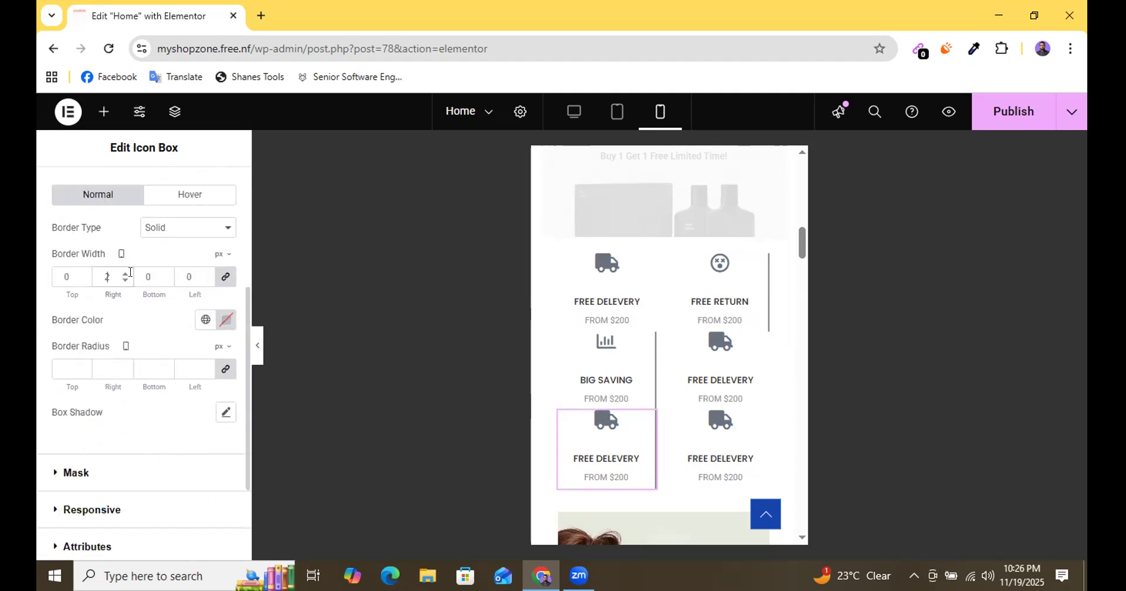
type("0")
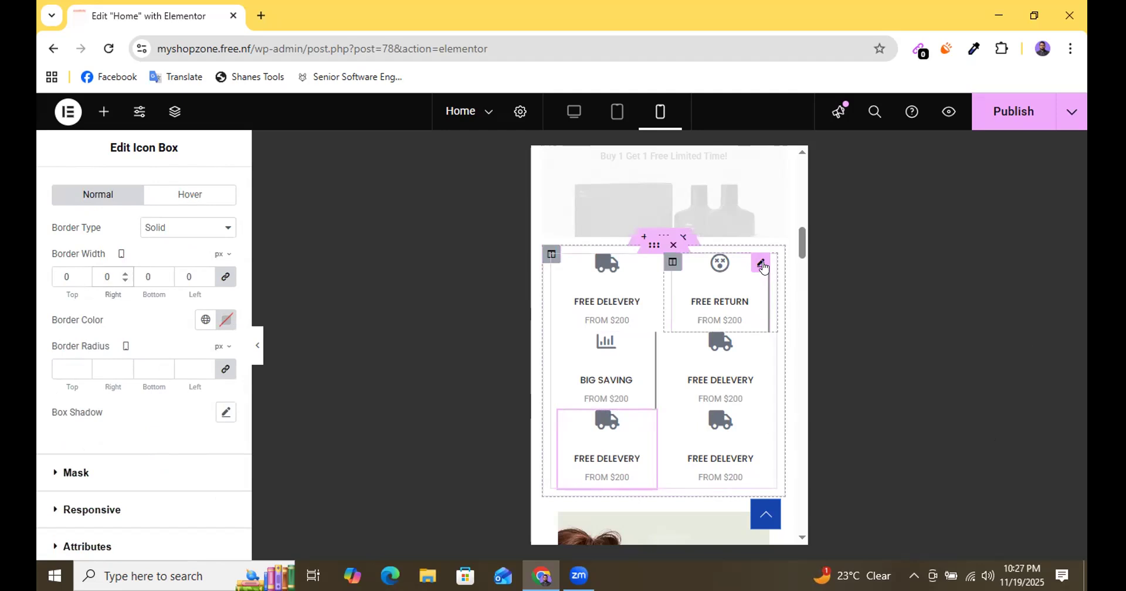
Set the mobile right border width of the FREE RETURN icon box to 0 px.
left_click(761, 265)
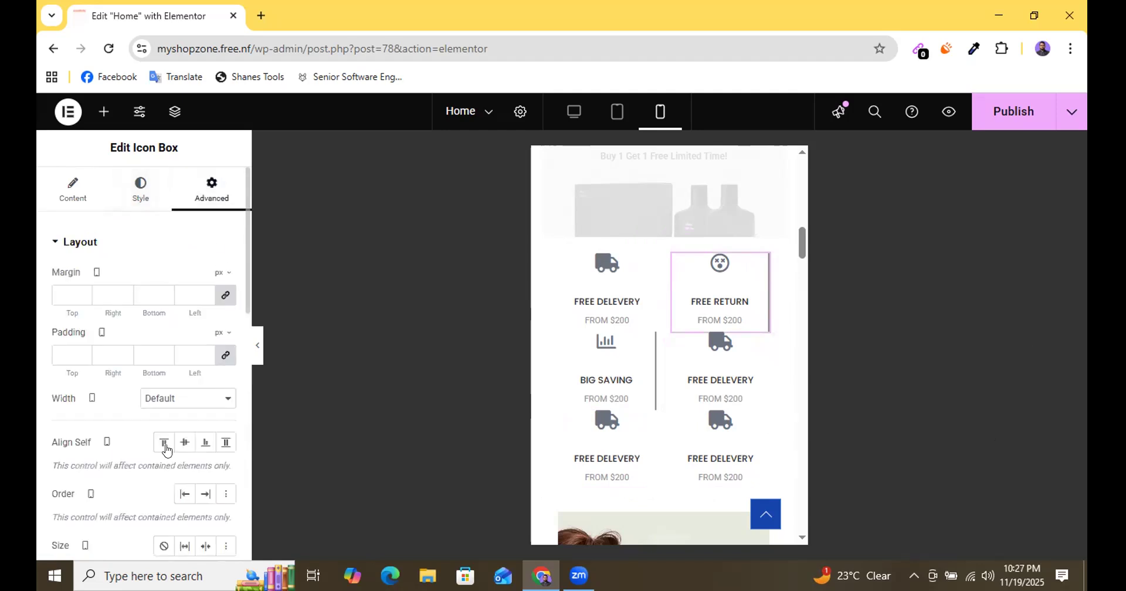
scroll(181, 388, "down", 3)
scroll(162, 465, "down", 6)
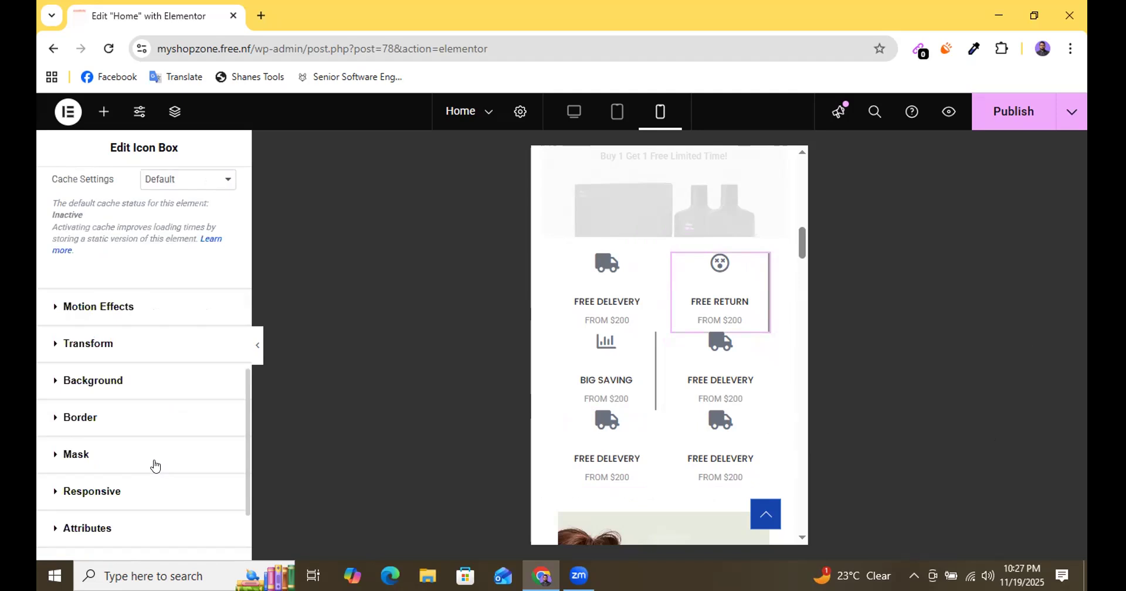
left_click(103, 415)
scroll(146, 428, "down", 4)
left_click(108, 278)
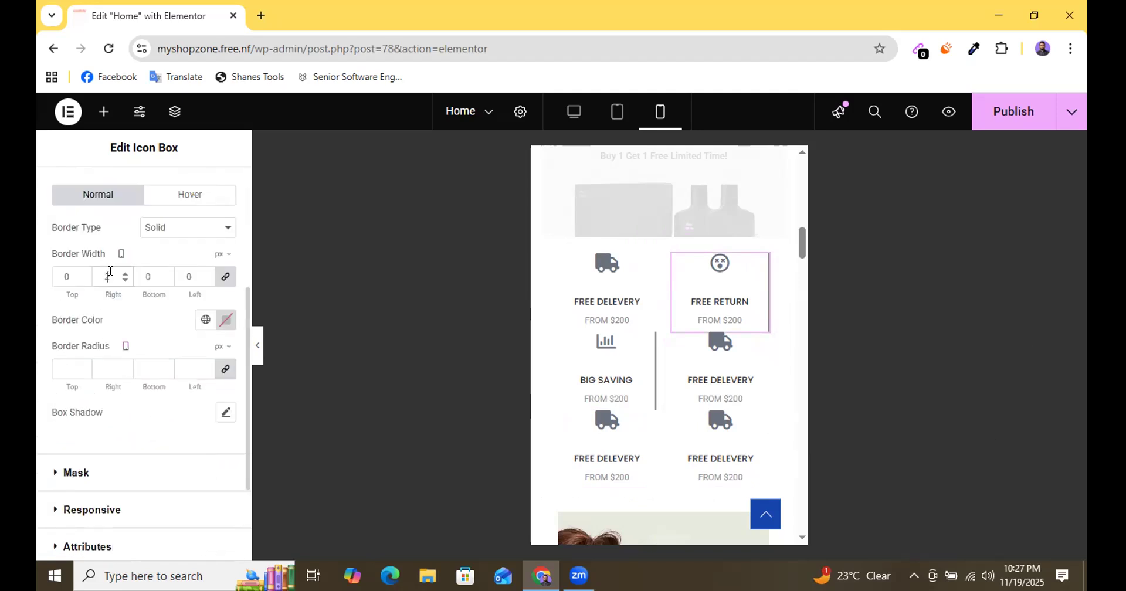
key("BackSpace")
type("0")
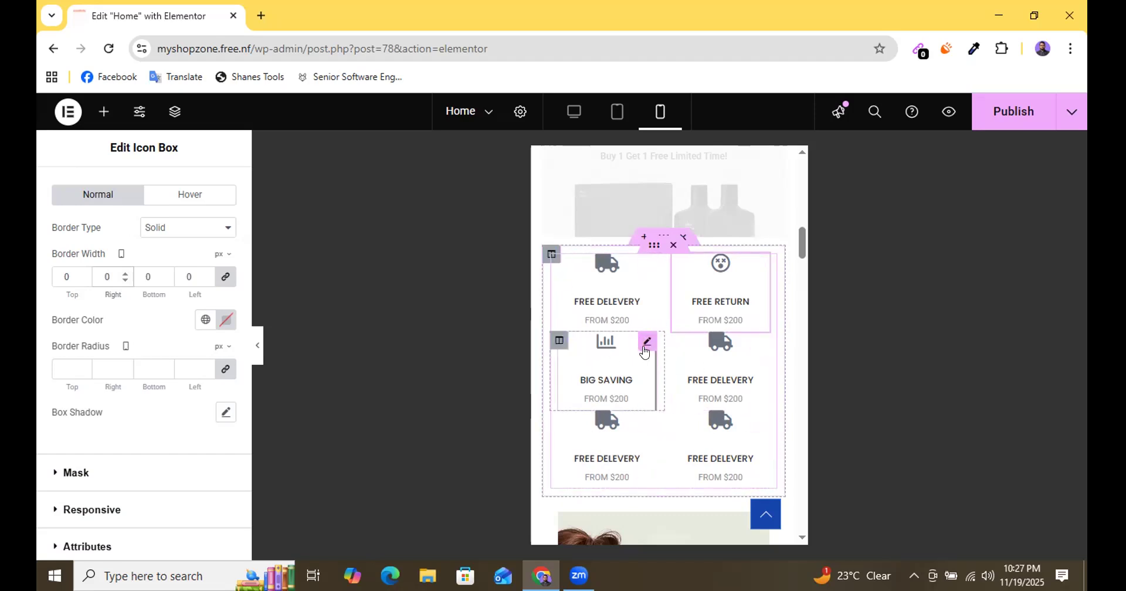
Set the mobile right border width of the BIG SAVING icon box to 0 px.
left_click(645, 345)
left_click(197, 193)
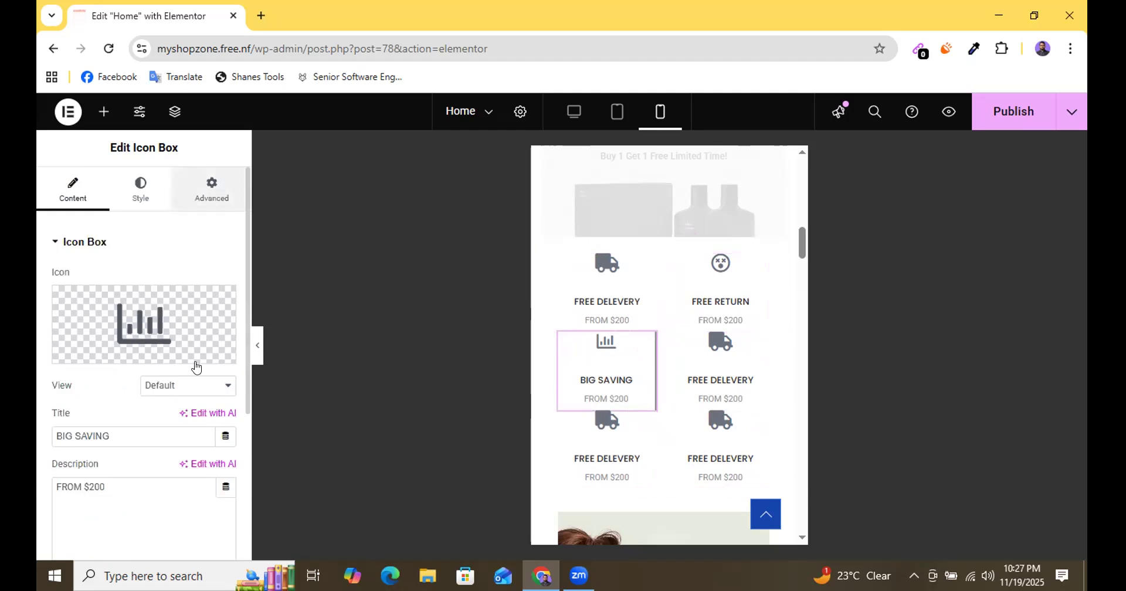
scroll(196, 364, "down", 3)
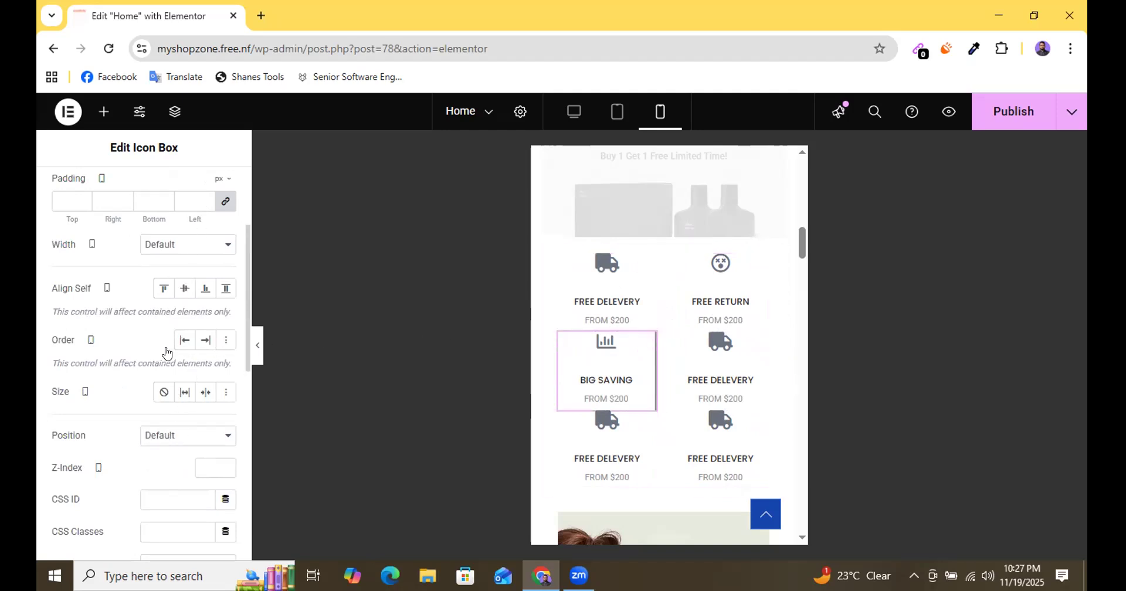
scroll(170, 381, "down", 8)
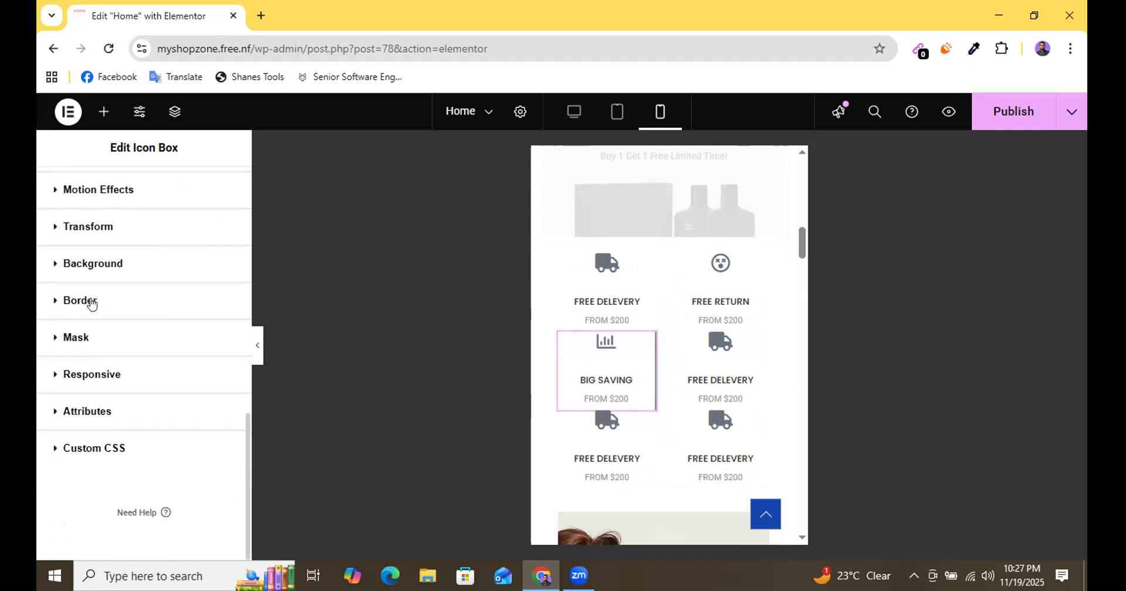
left_click(91, 303)
scroll(130, 437, "down", 1)
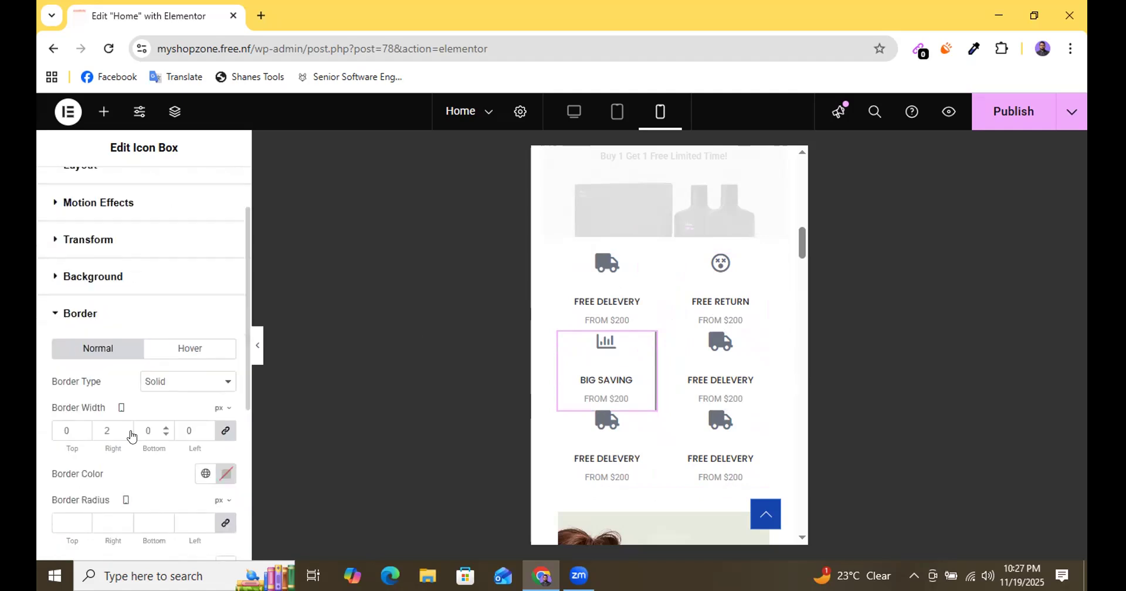
scroll(130, 434, "down", 1)
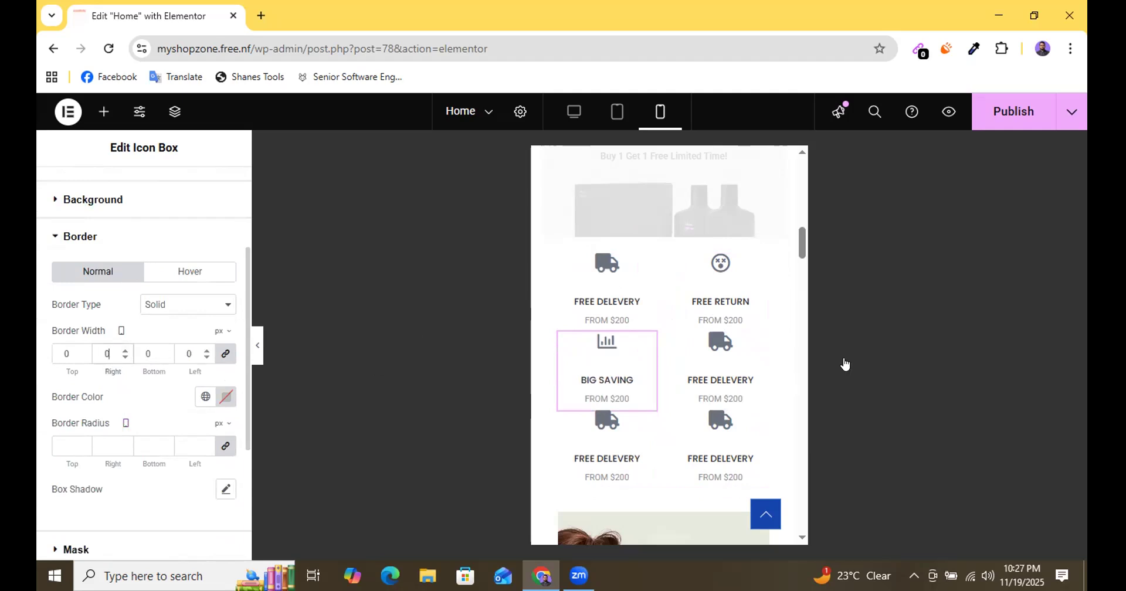
Add a box shadow with the default settings to the column of the first FREE DELEVERY icon box.
left_click(562, 265)
left_click(212, 189)
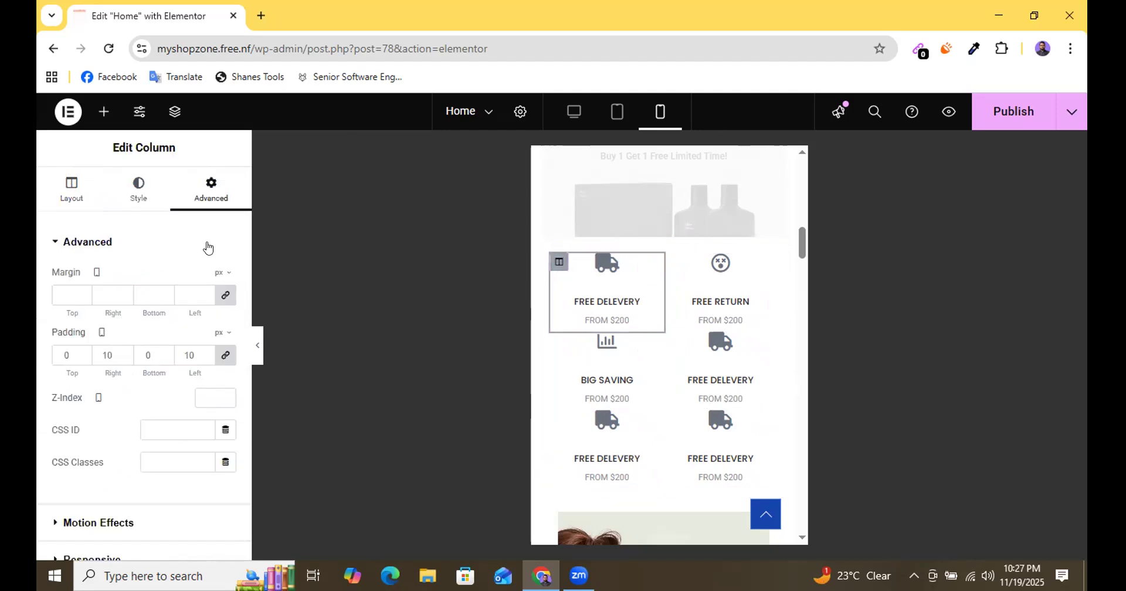
scroll(178, 371, "down", 3)
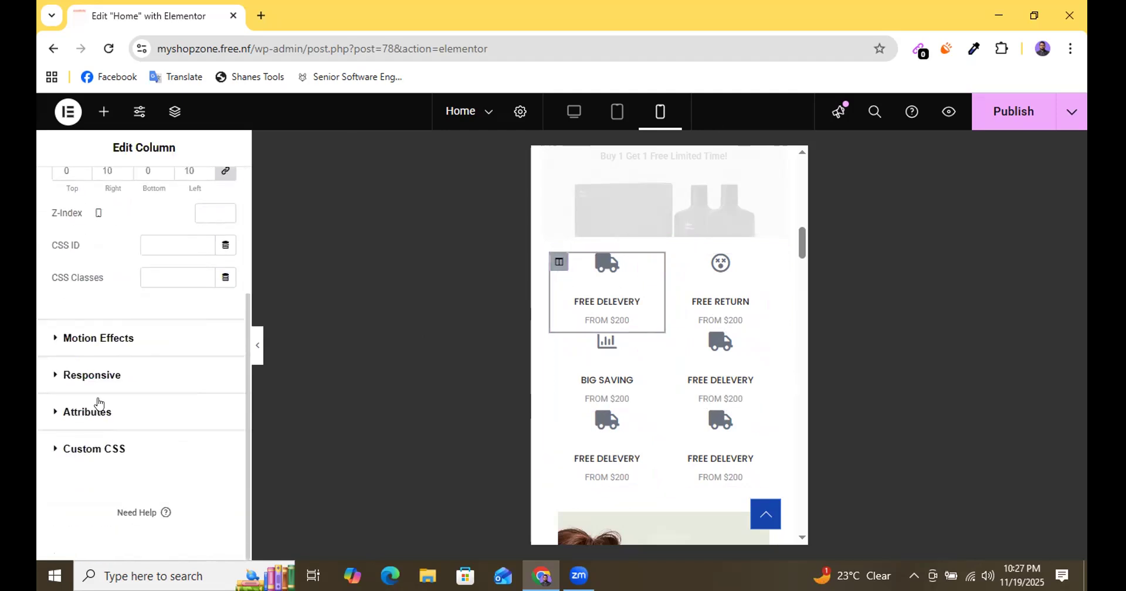
scroll(108, 377, "up", 3)
scroll(108, 372, "down", 3)
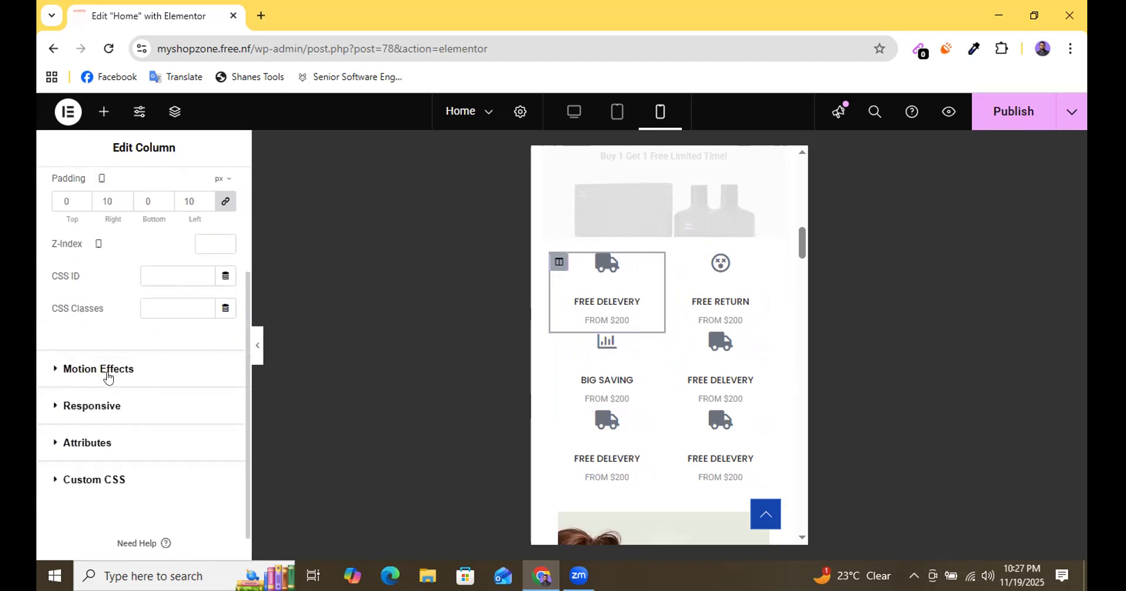
scroll(129, 453, "up", 3)
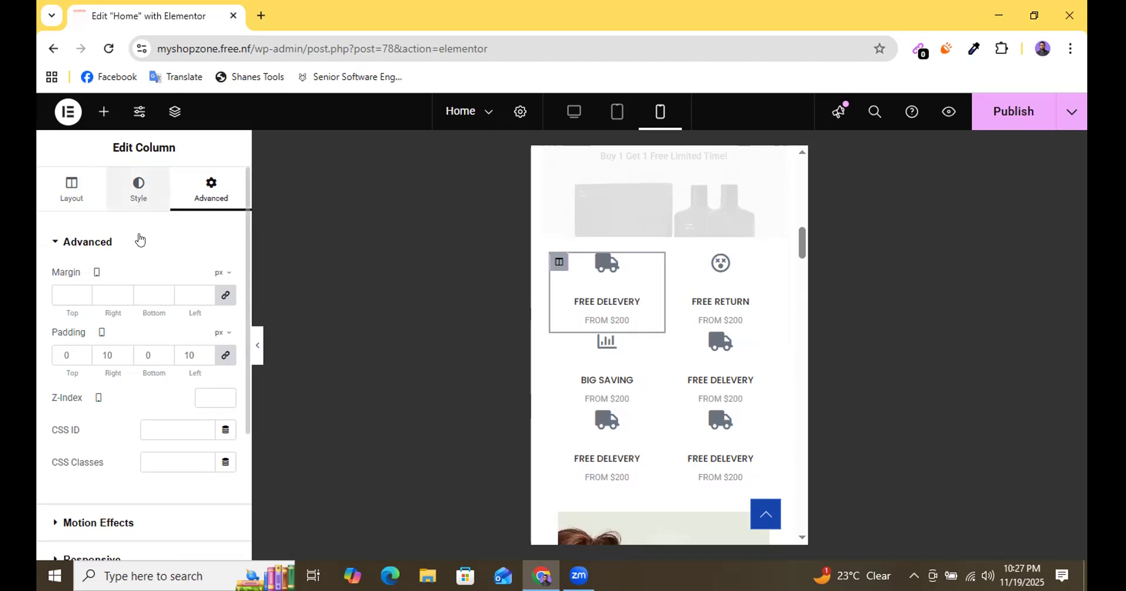
left_click(139, 190)
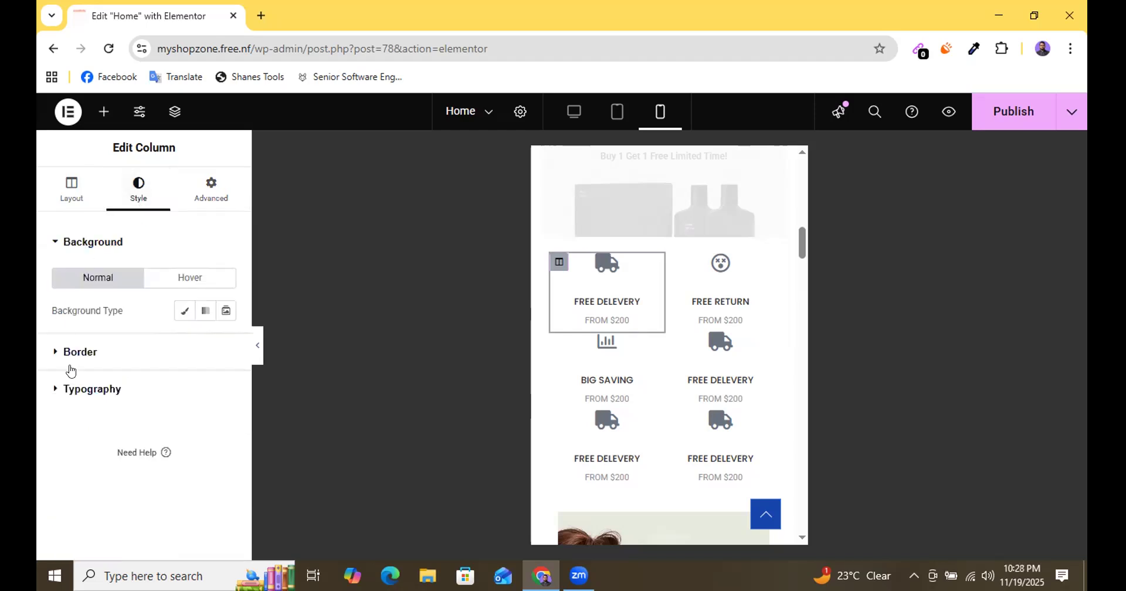
left_click(98, 352)
scroll(173, 375, "down", 1)
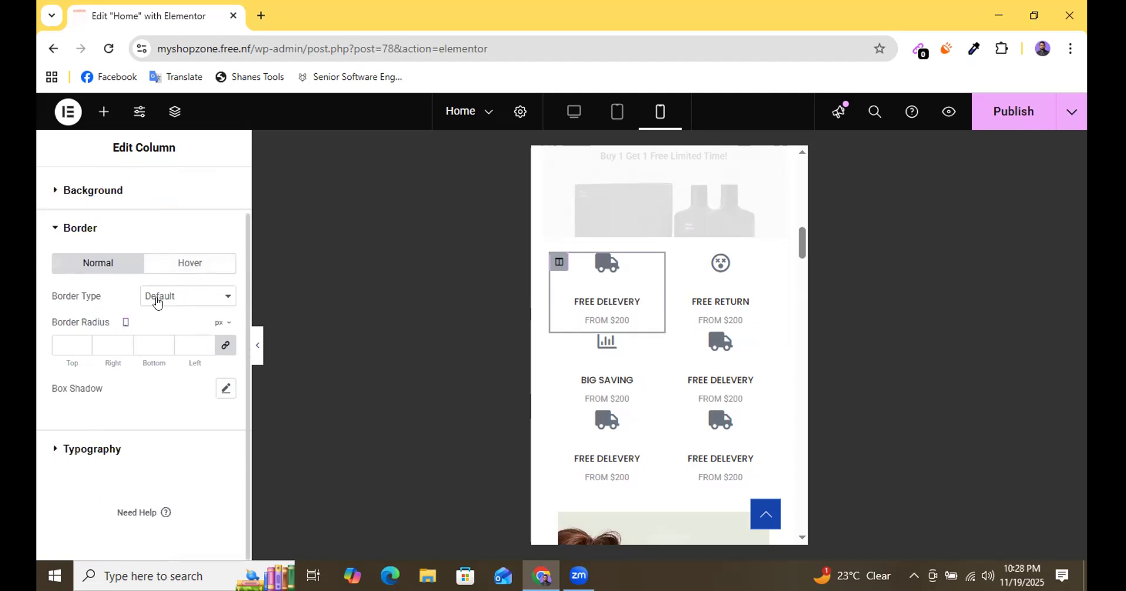
left_click(226, 390)
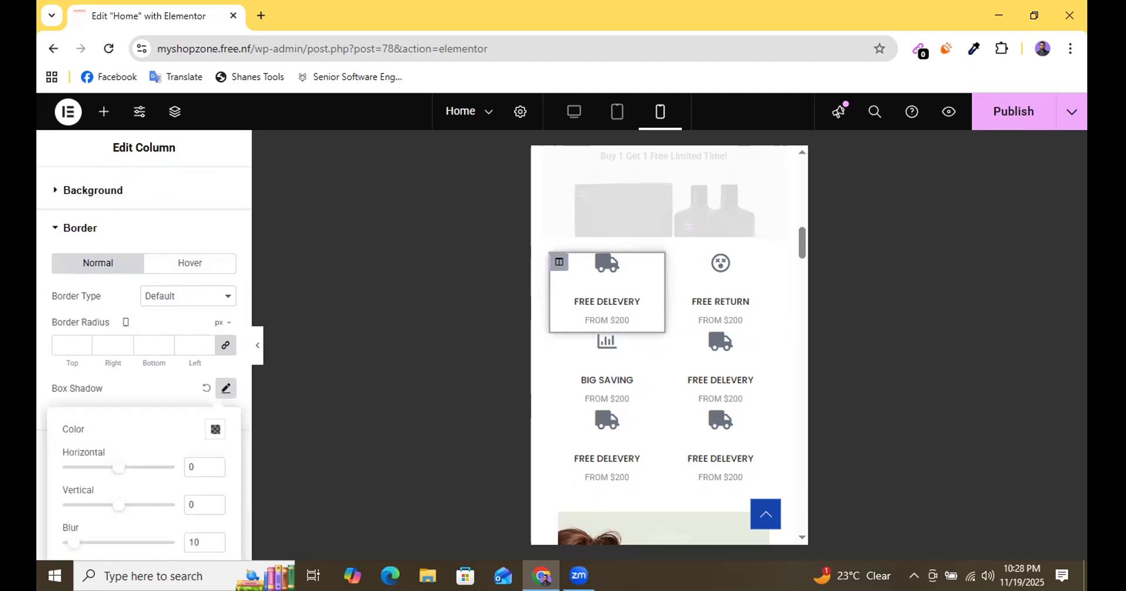
scroll(188, 453, "down", 1)
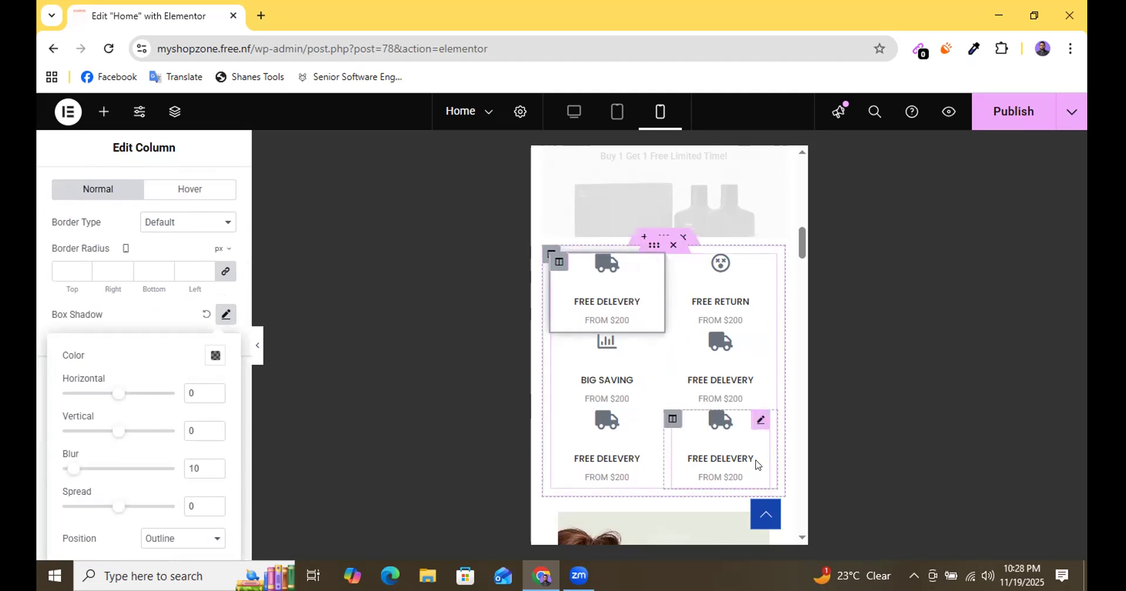
left_click(153, 314)
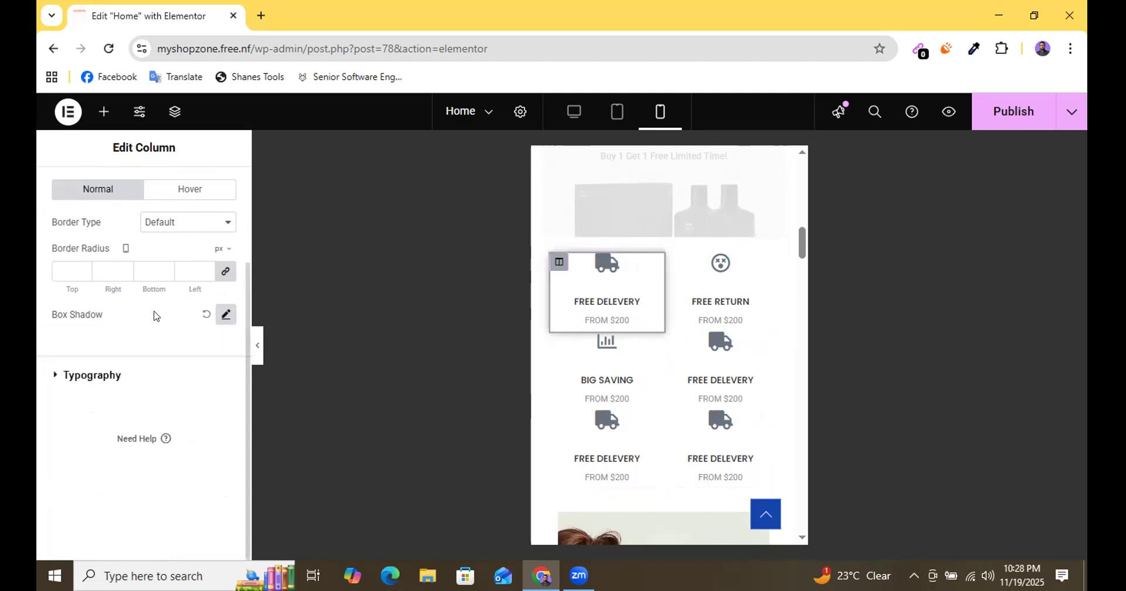
Give the first FREE DELEVERY column a solid border 1 px wide on all sides in colour #EEE.
left_click(172, 231)
left_click(175, 278)
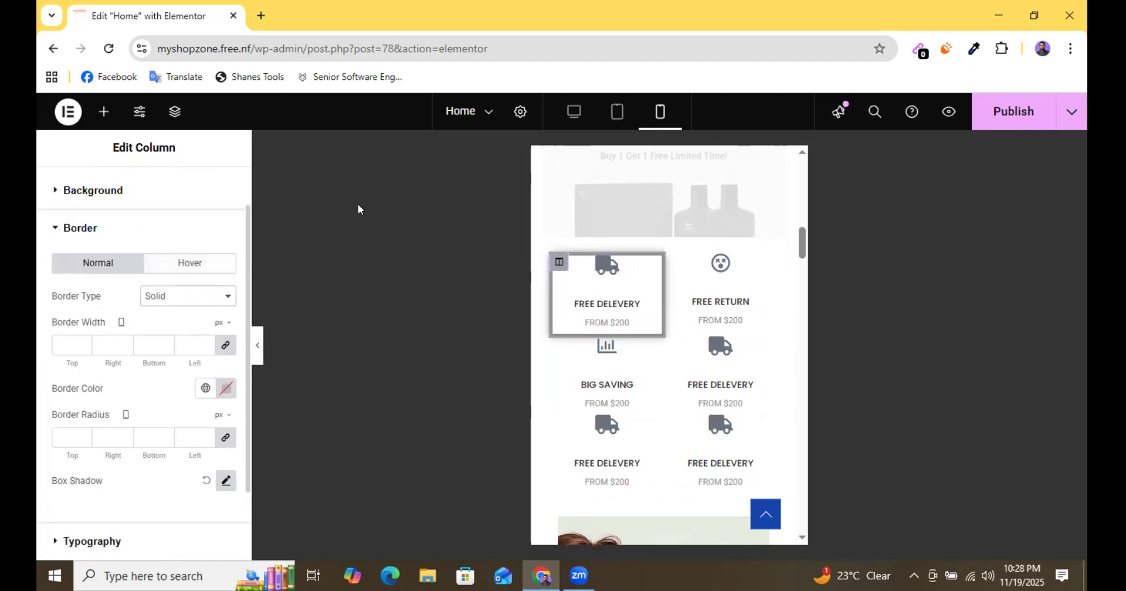
left_click(83, 341)
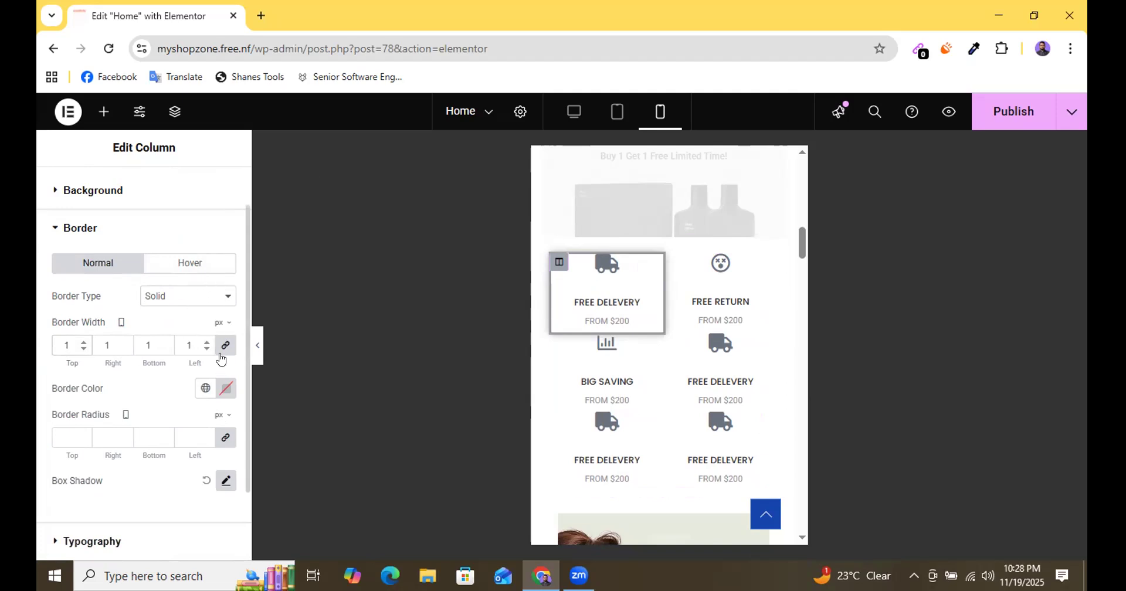
left_click(225, 388)
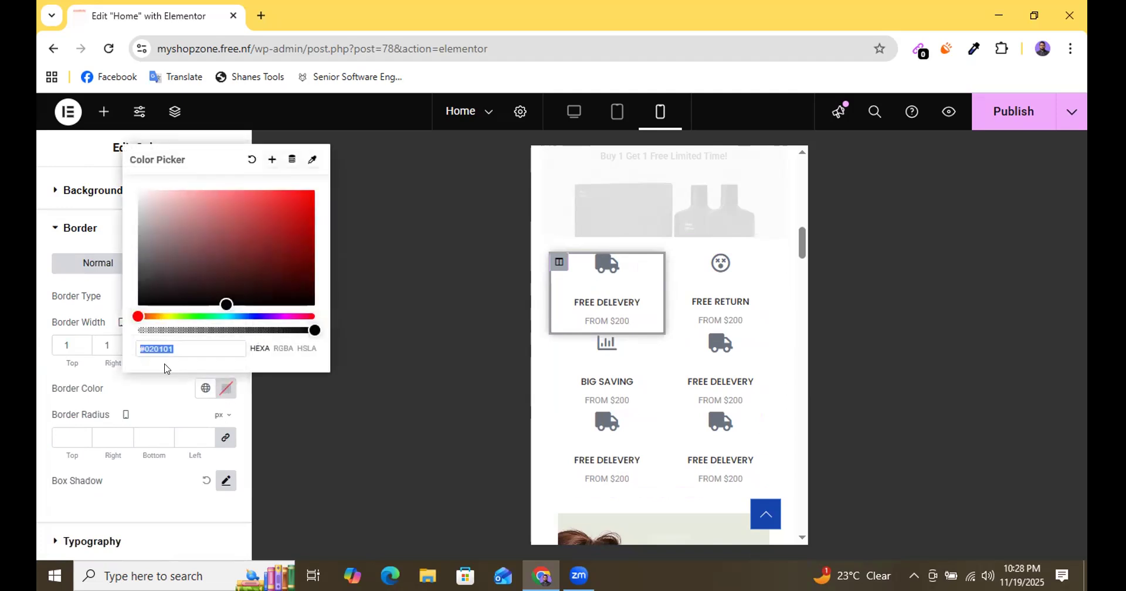
double_click(154, 347)
type("EEE")
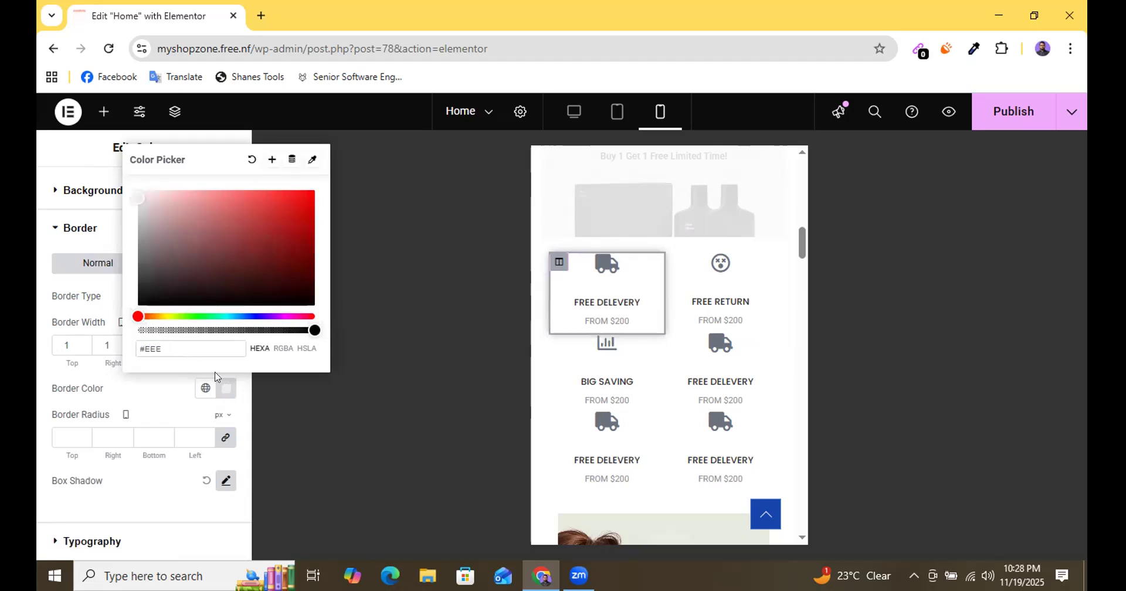
left_click(336, 396)
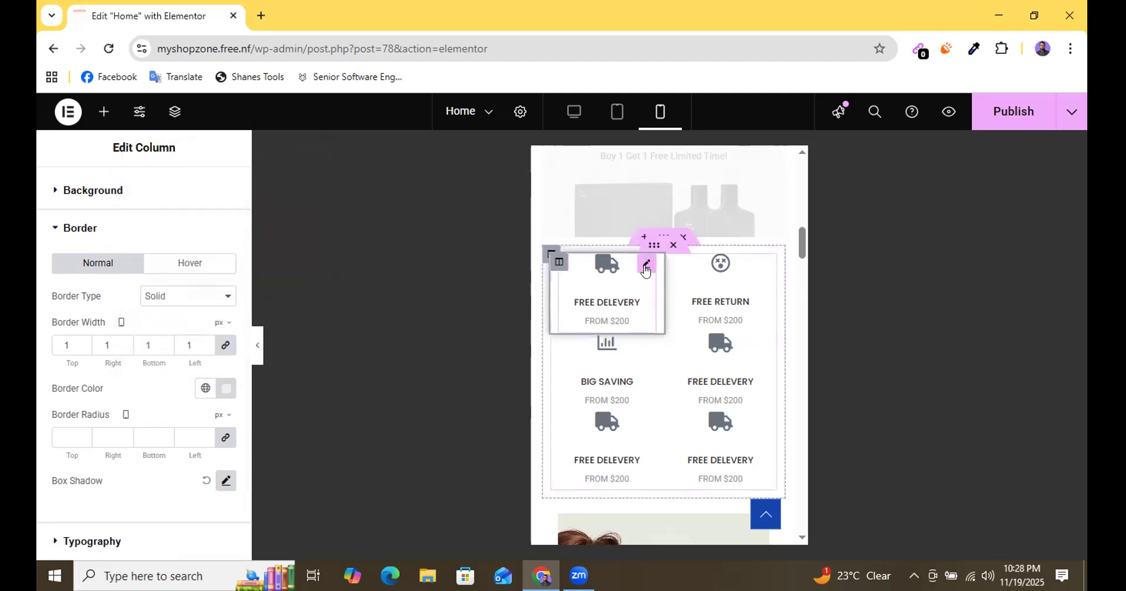
Publish the Home page changes and check the icon boxes in the mobile preview without the editing panel.
right_click(645, 270)
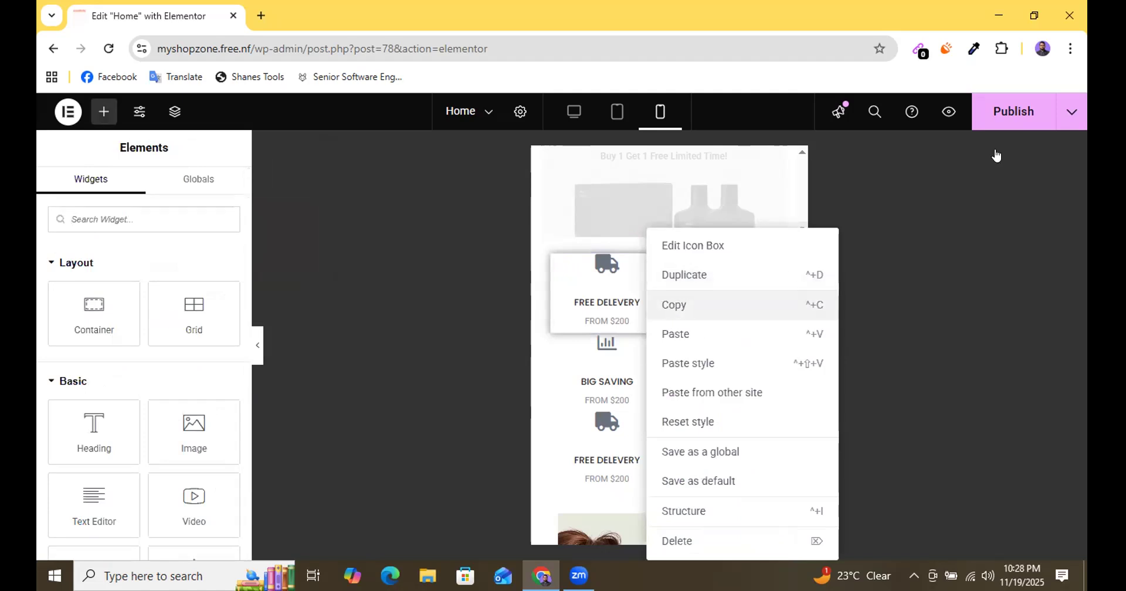
left_click(996, 133)
left_click(1001, 120)
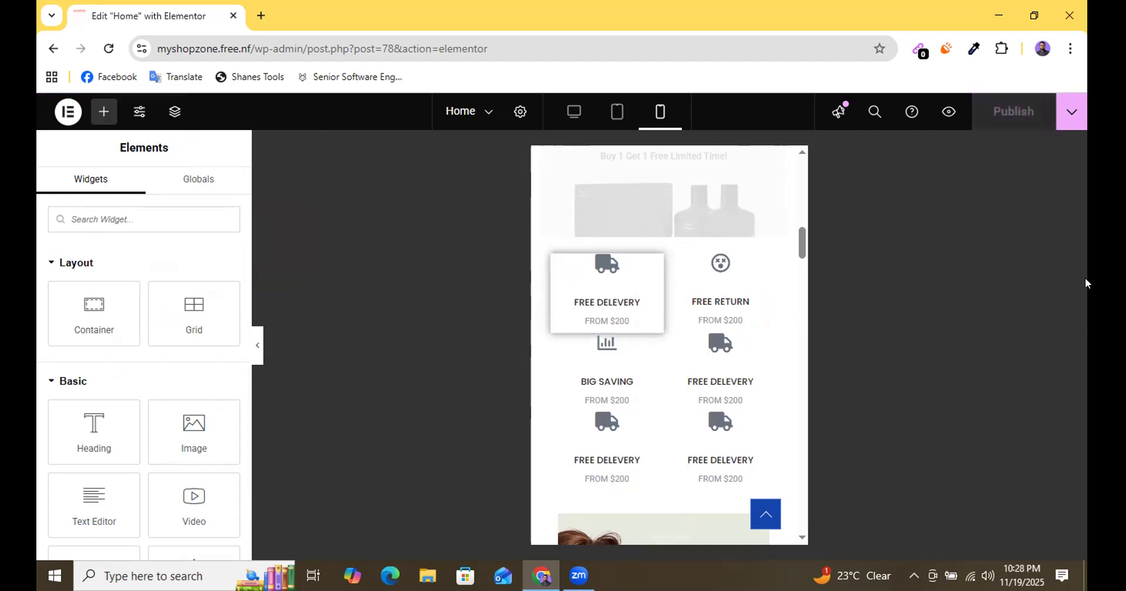
left_click(257, 351)
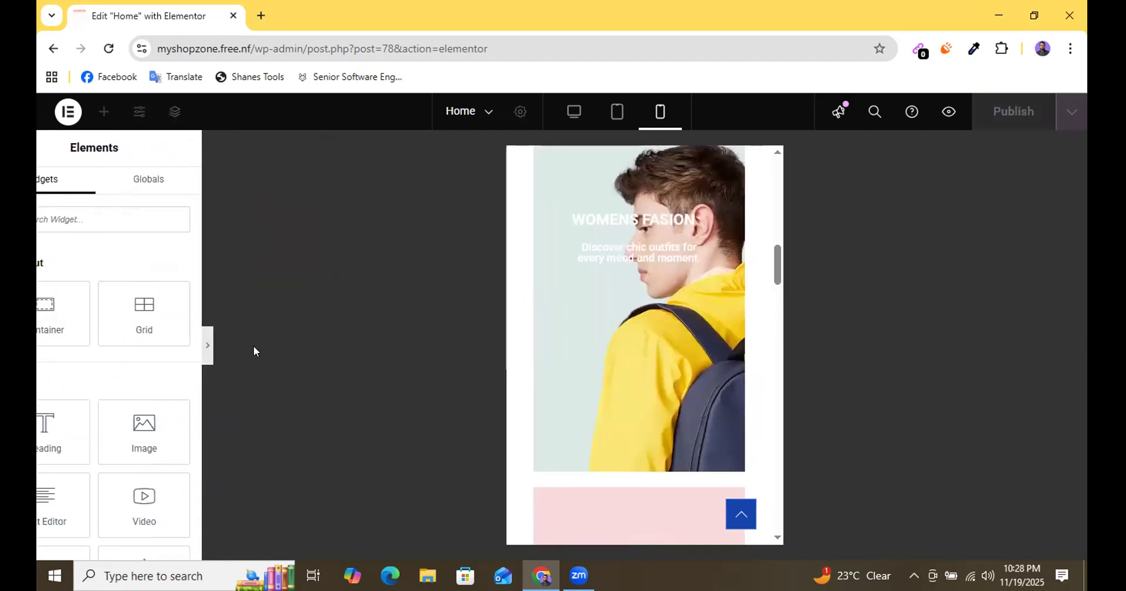
scroll(563, 391, "down", 4)
scroll(564, 392, "up", 5)
scroll(563, 392, "up", 5)
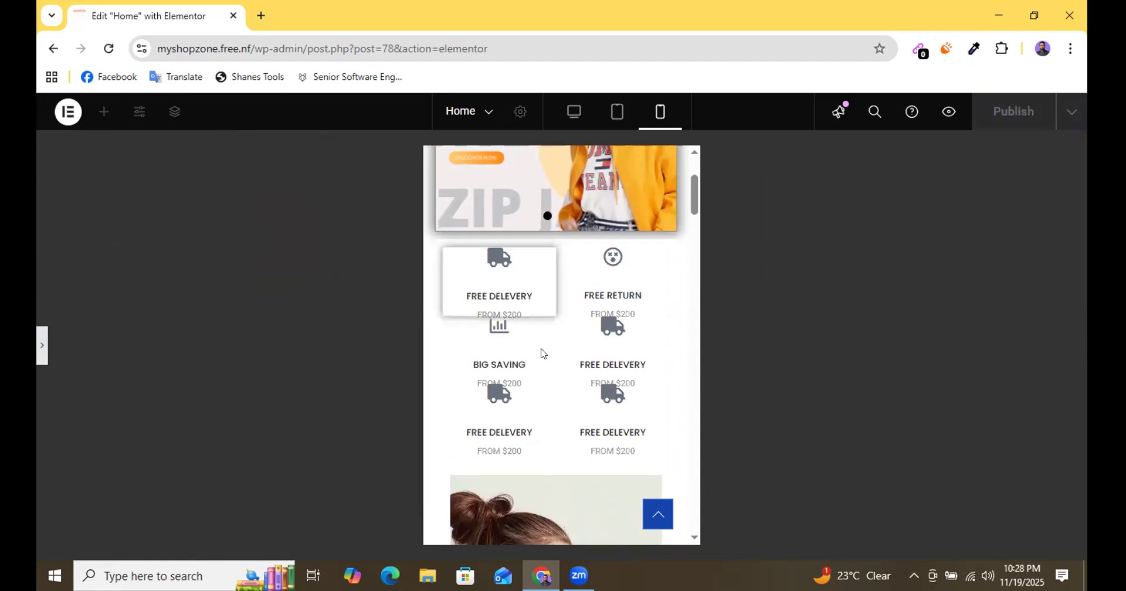
left_click(42, 353)
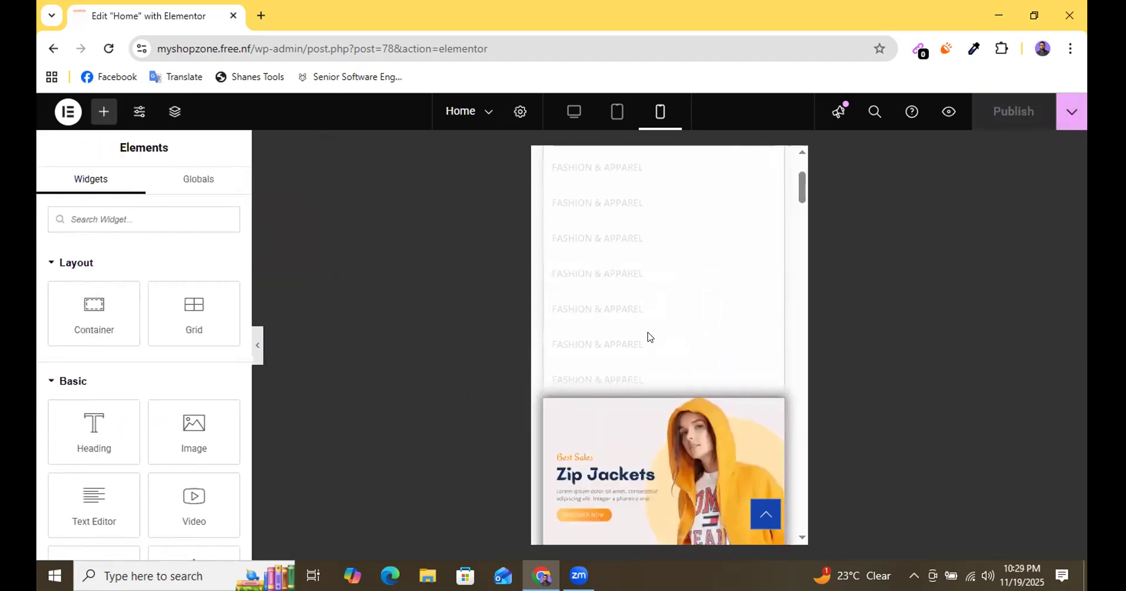
Set the mobile padding of the first FREE DELEVERY column to 10 px on all four sides.
scroll(647, 335, "down", 5)
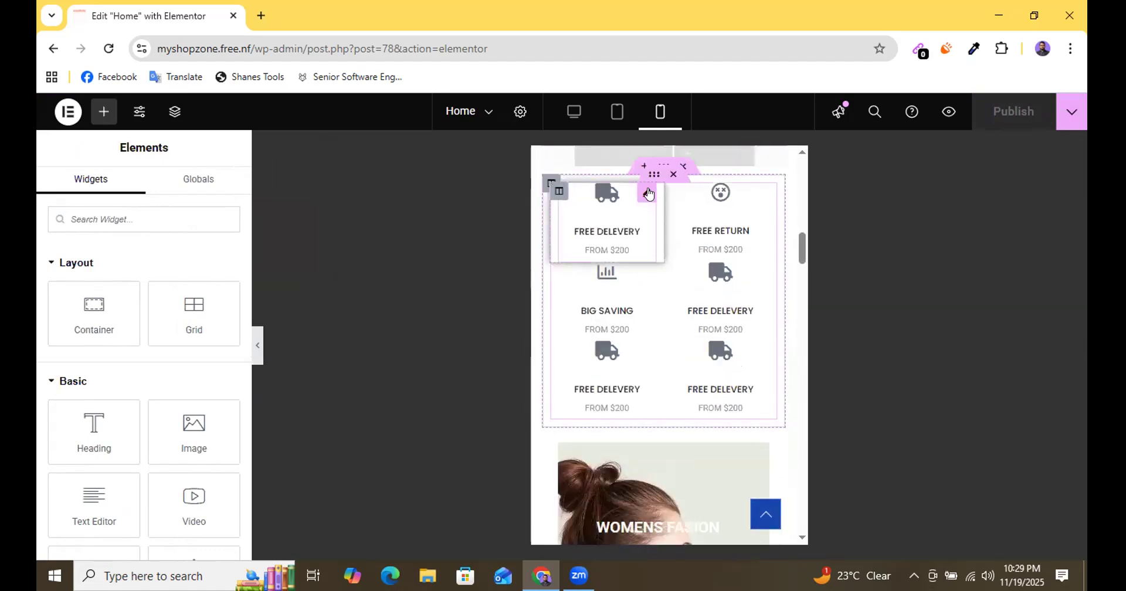
left_click(648, 194)
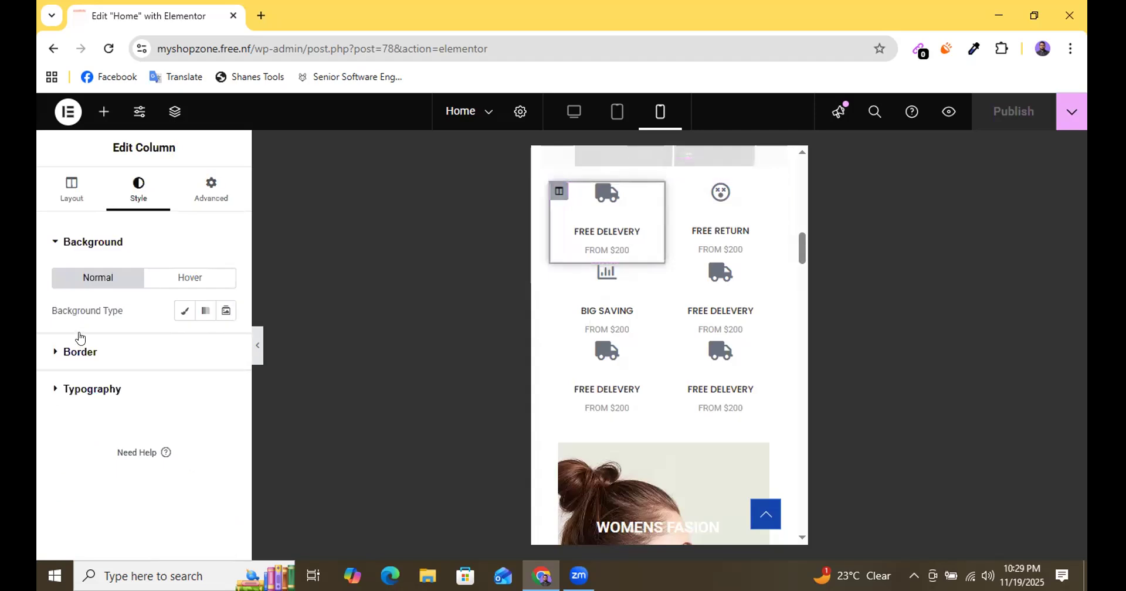
left_click(205, 206)
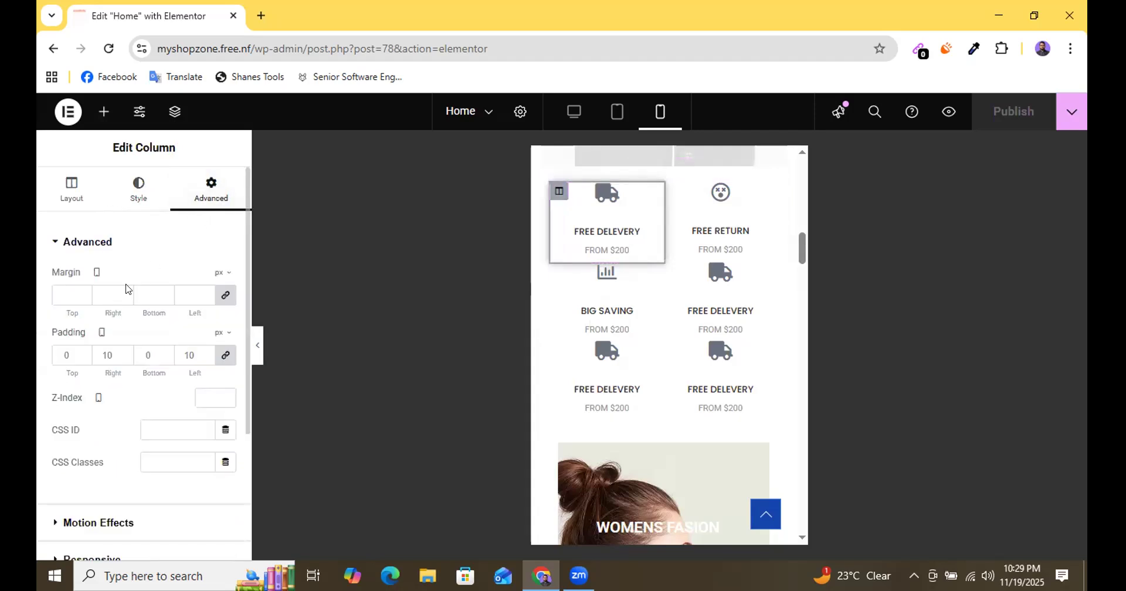
left_click(225, 355)
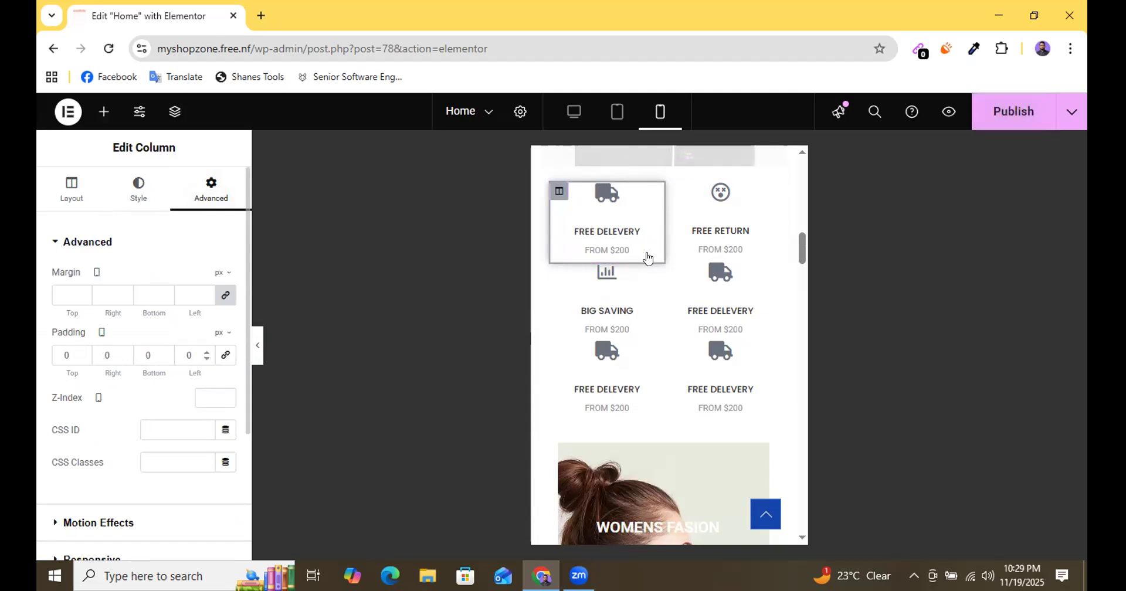
double_click(67, 354)
type("10")
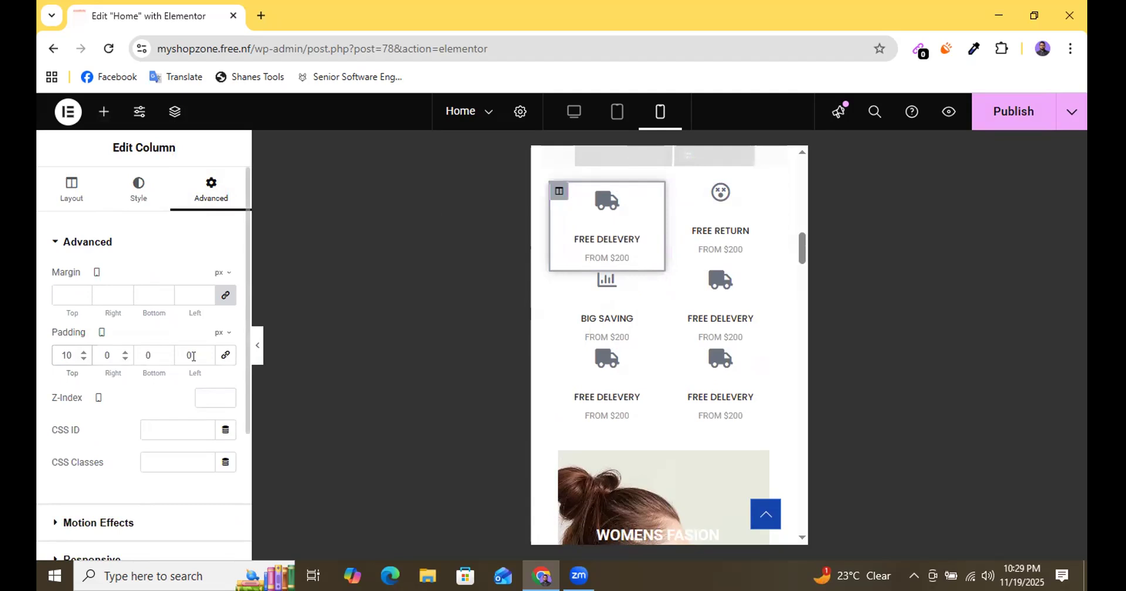
left_click(225, 355)
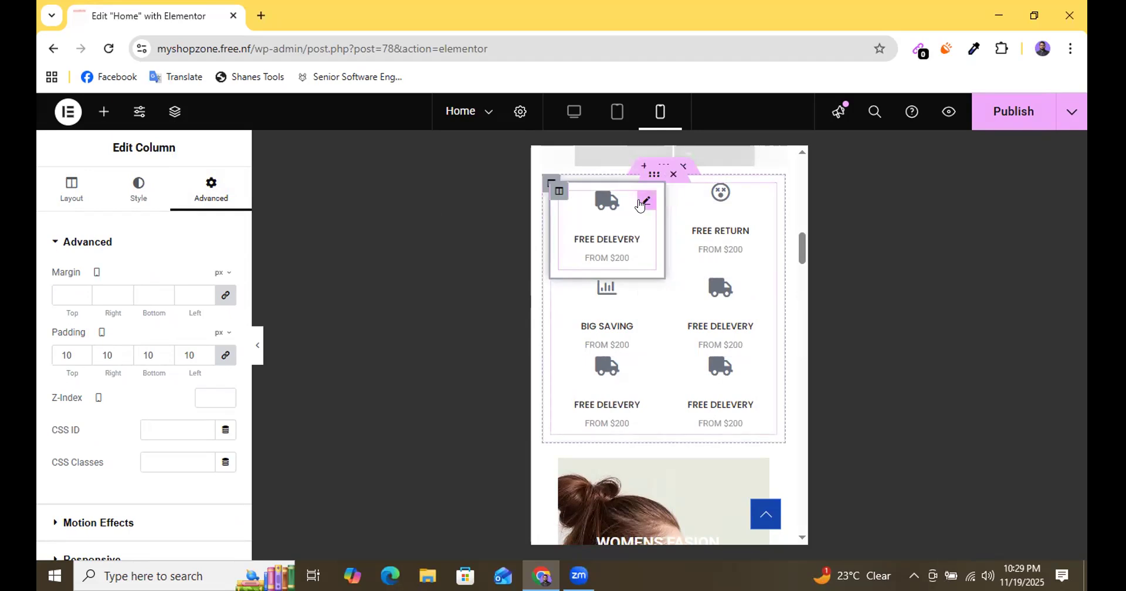
Try to copy the first FREE DELEVERY icon box's style onto the BIG SAVING column.
right_click(643, 204)
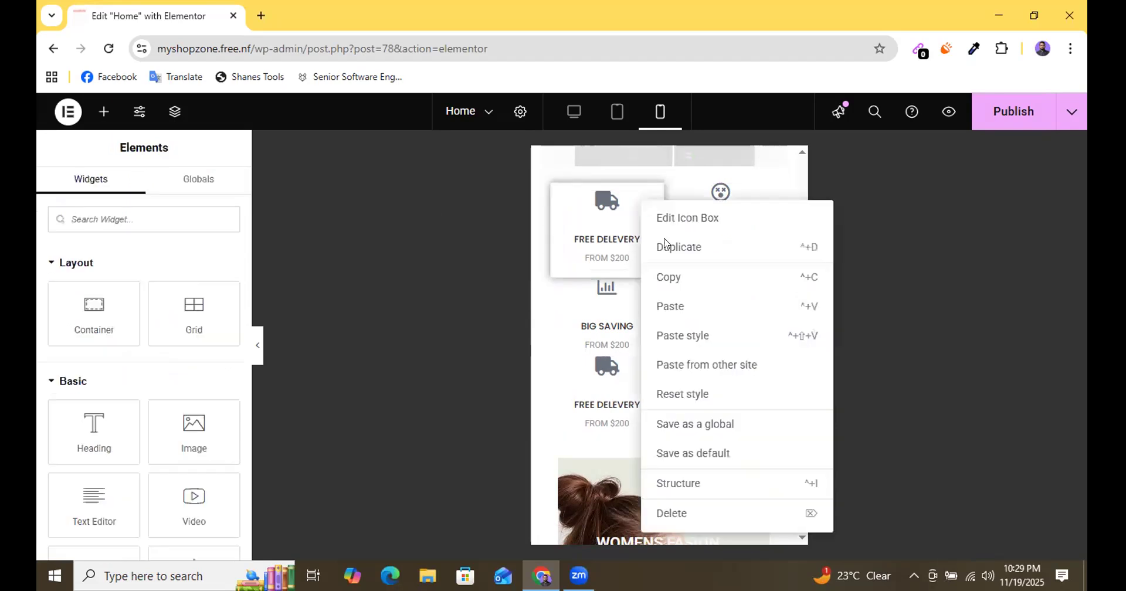
left_click(666, 279)
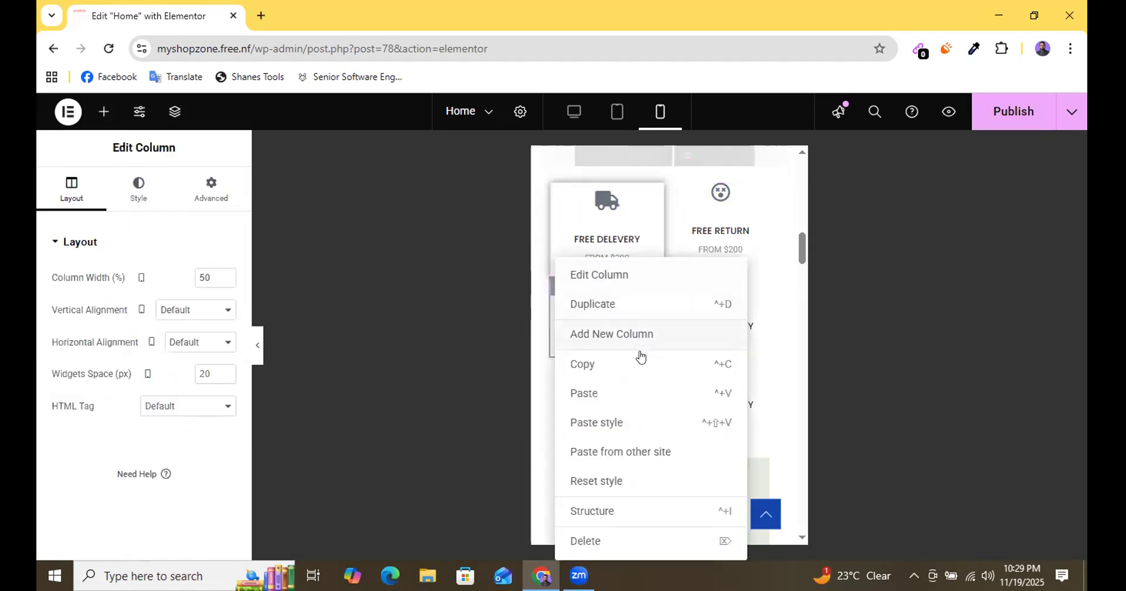
left_click(598, 427)
scroll(617, 258, "down", 1)
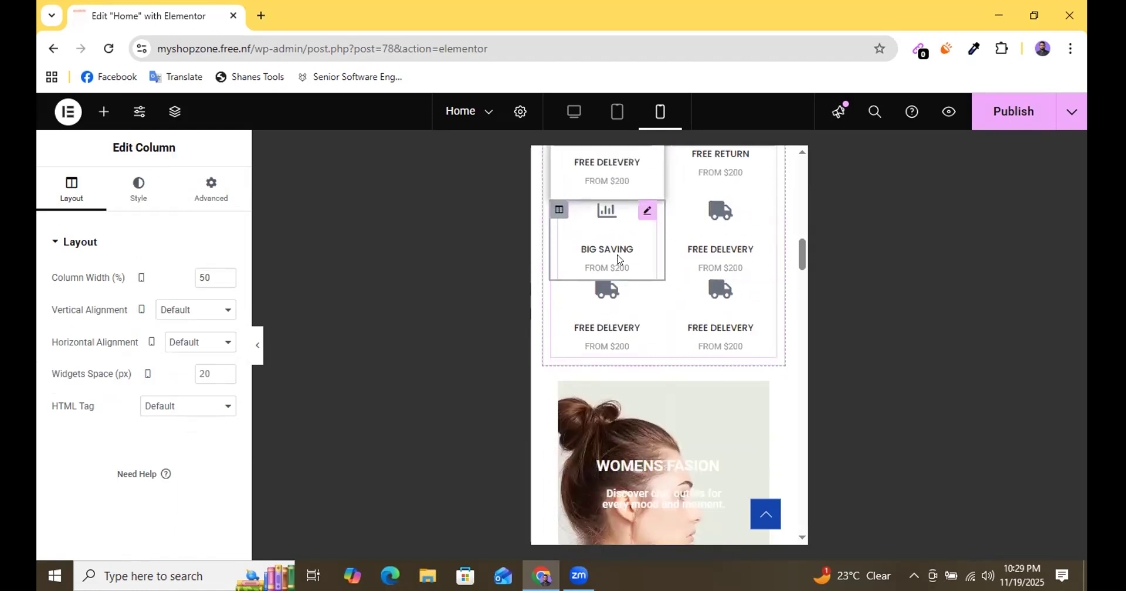
scroll(617, 259, "up", 1)
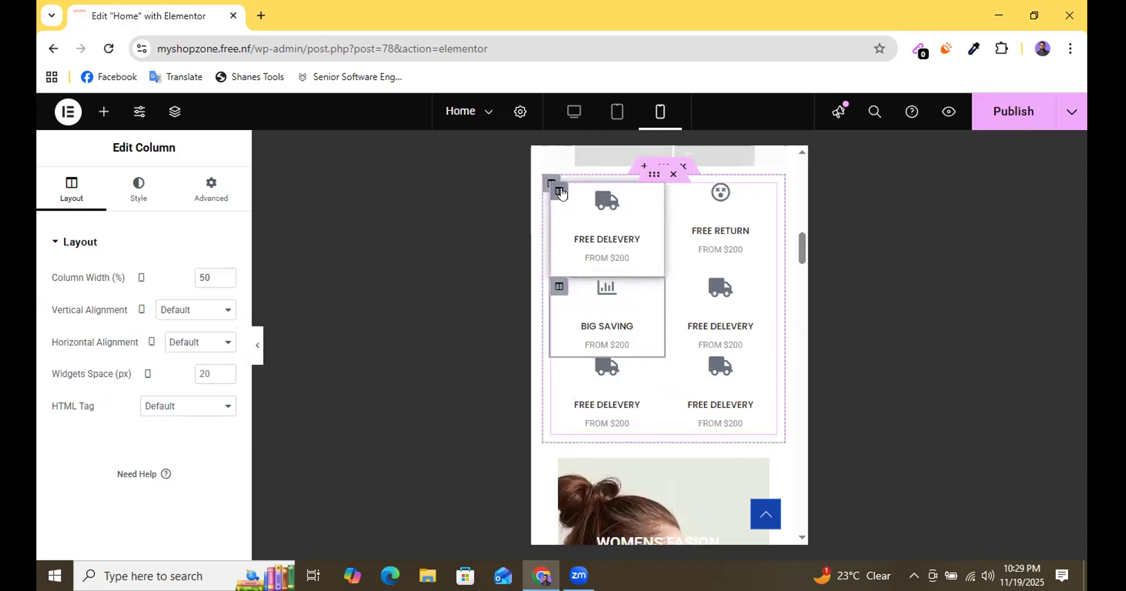
Copy the first FREE DELEVERY column and paste its style onto the BIG SAVING column.
right_click(560, 192)
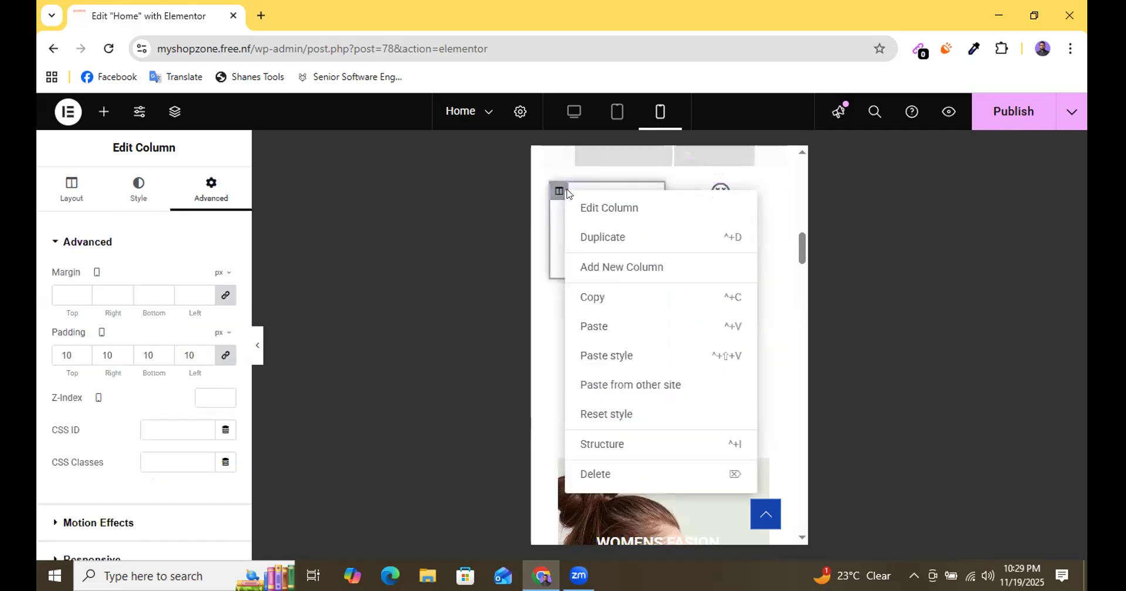
left_click(591, 301)
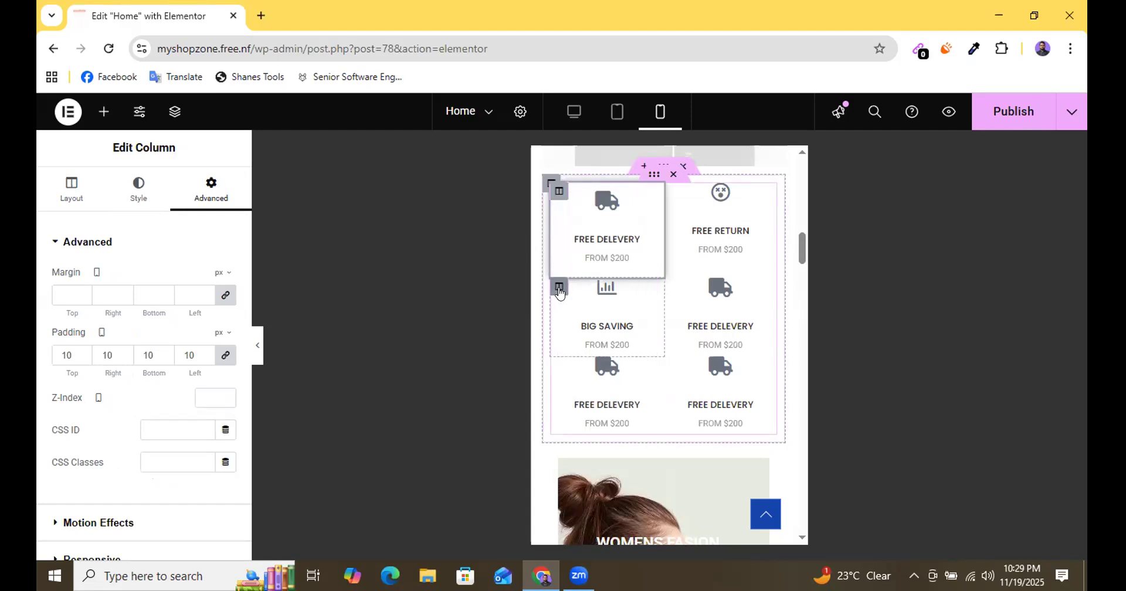
left_click(560, 293)
right_click(560, 292)
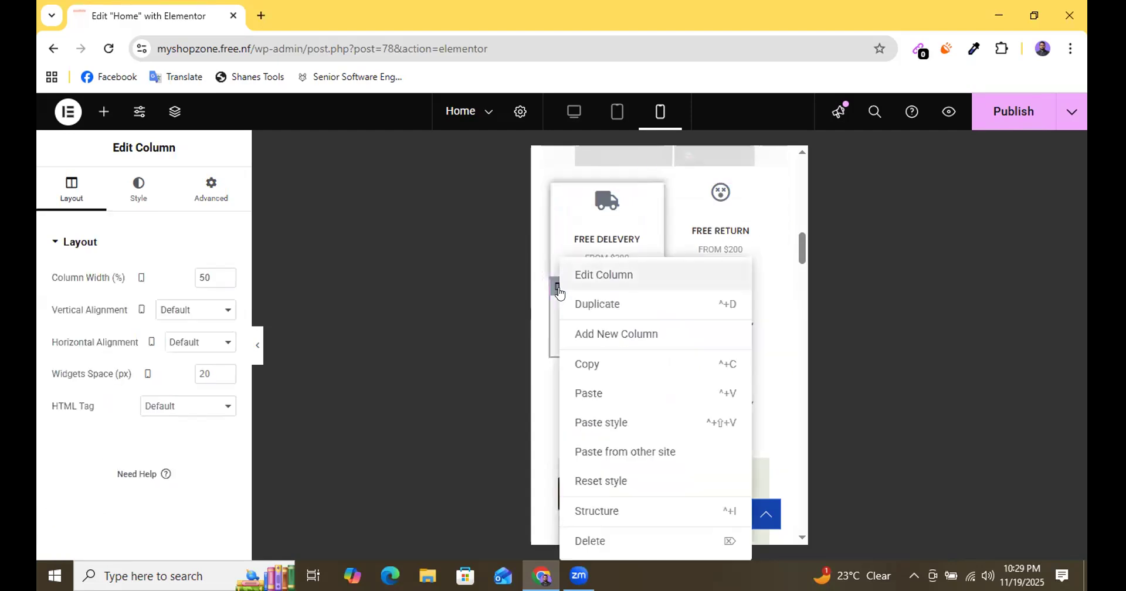
left_click(610, 423)
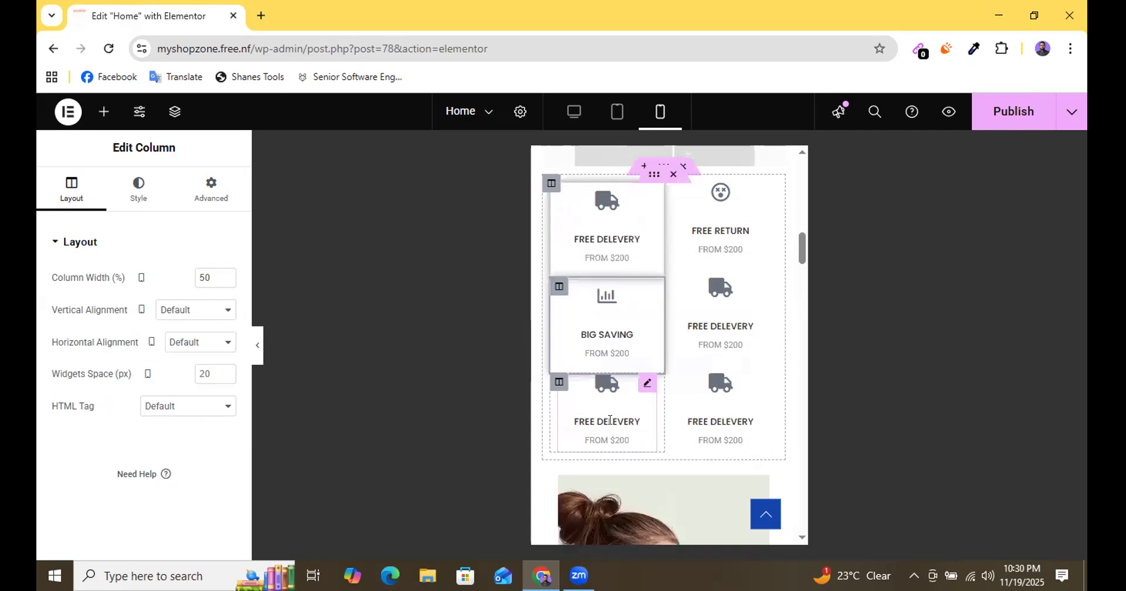
Paste the copied column style onto the first FREE DELEVERY column in the third row.
left_click(554, 387)
right_click(554, 387)
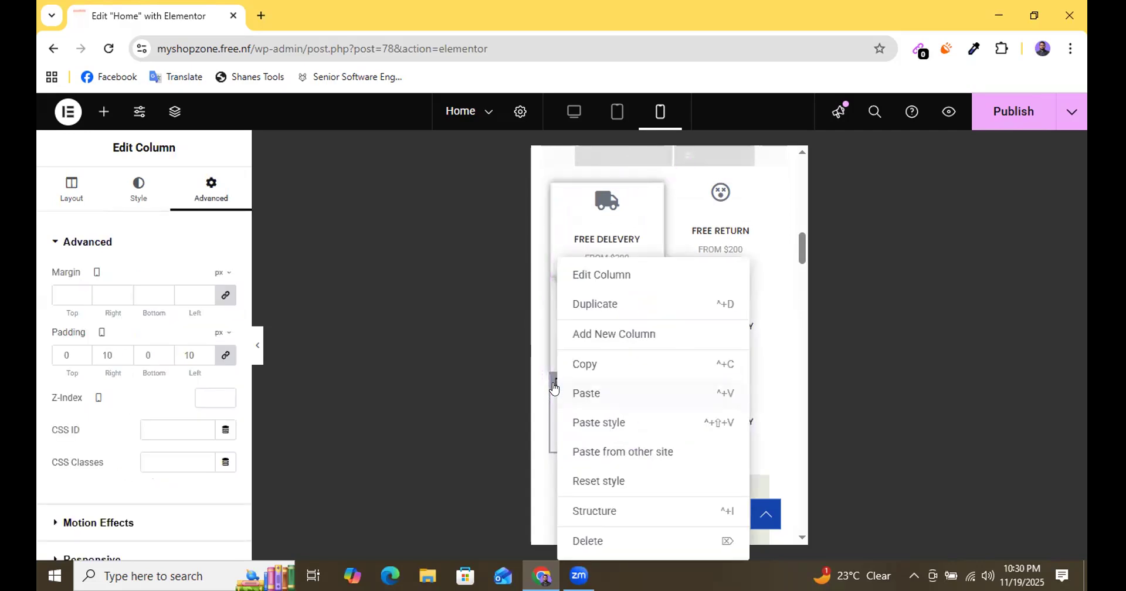
left_click(604, 427)
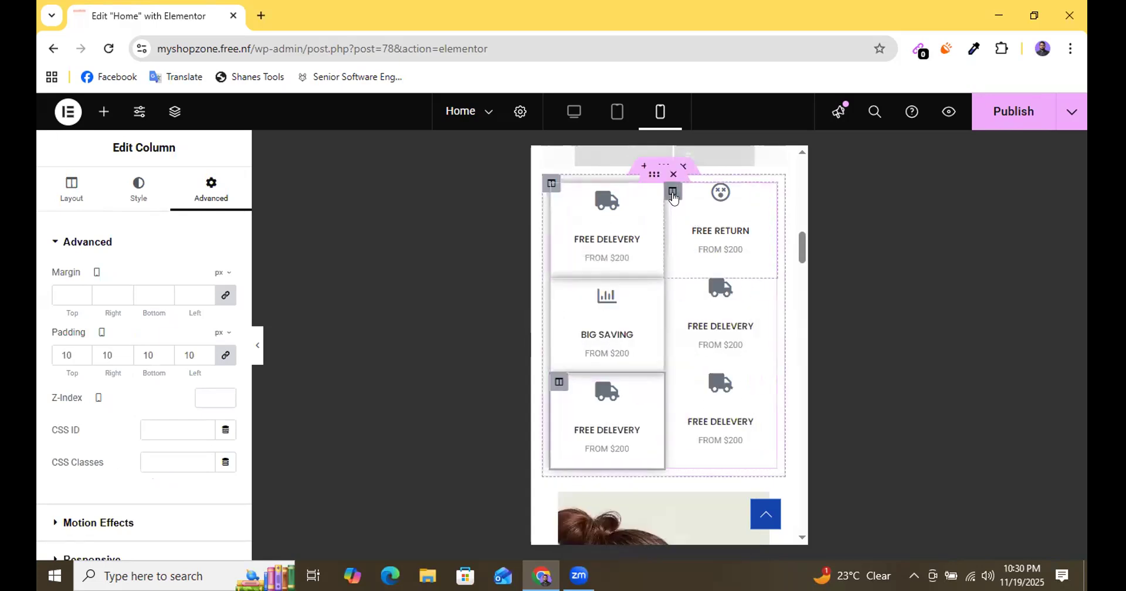
Paste the copied column style onto the FREE RETURN column.
left_click(673, 192)
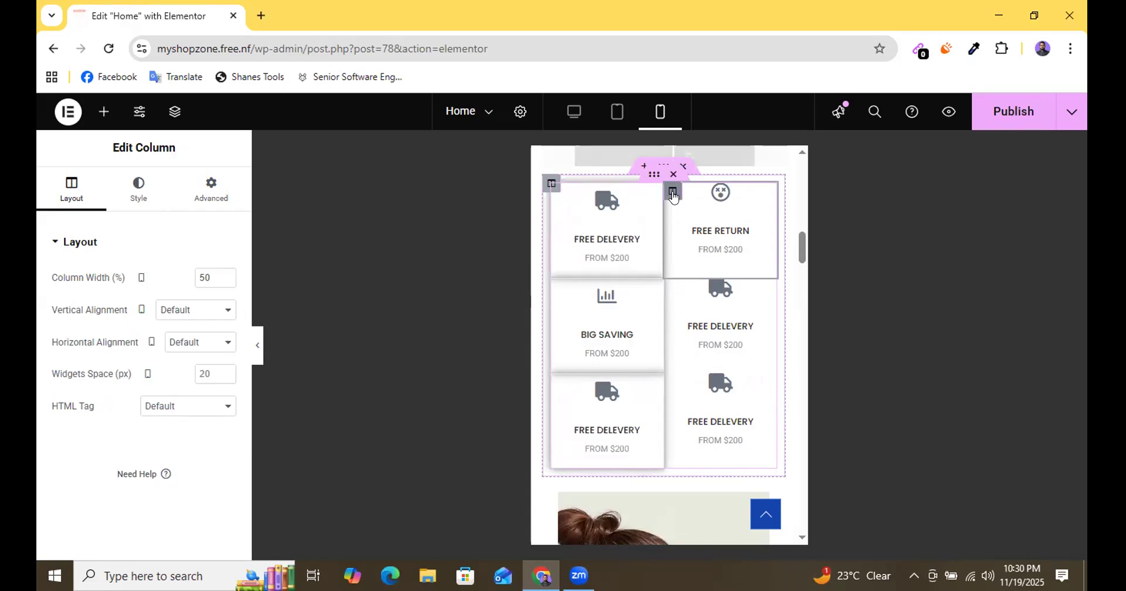
right_click(673, 192)
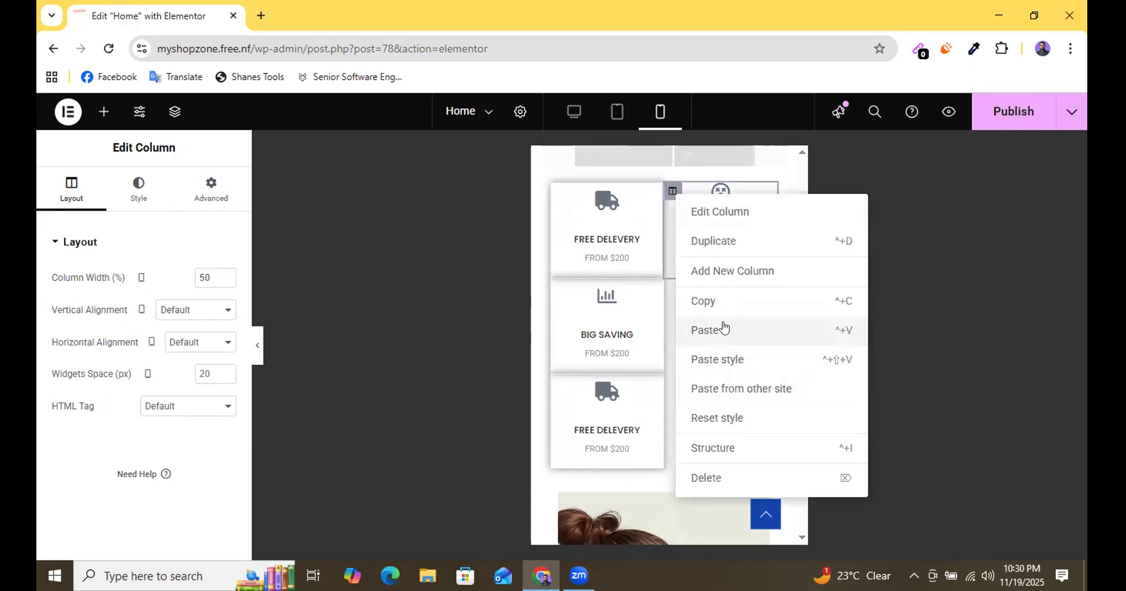
left_click(698, 360)
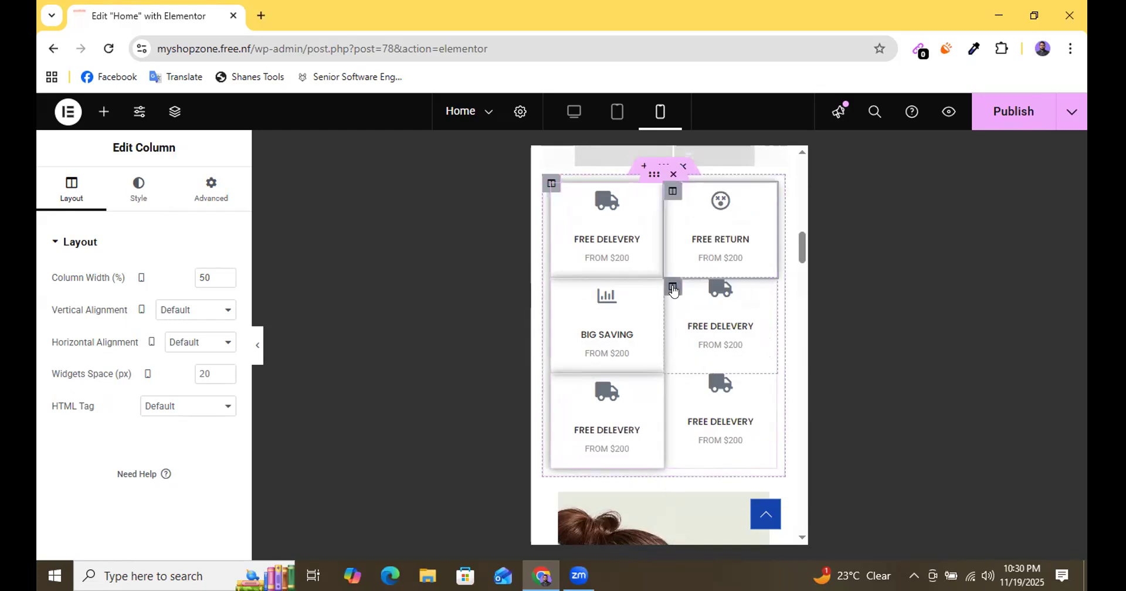
Paste the copied column style onto both FREE DELEVERY columns beneath FREE RETURN, in the second and third rows.
left_click(672, 288)
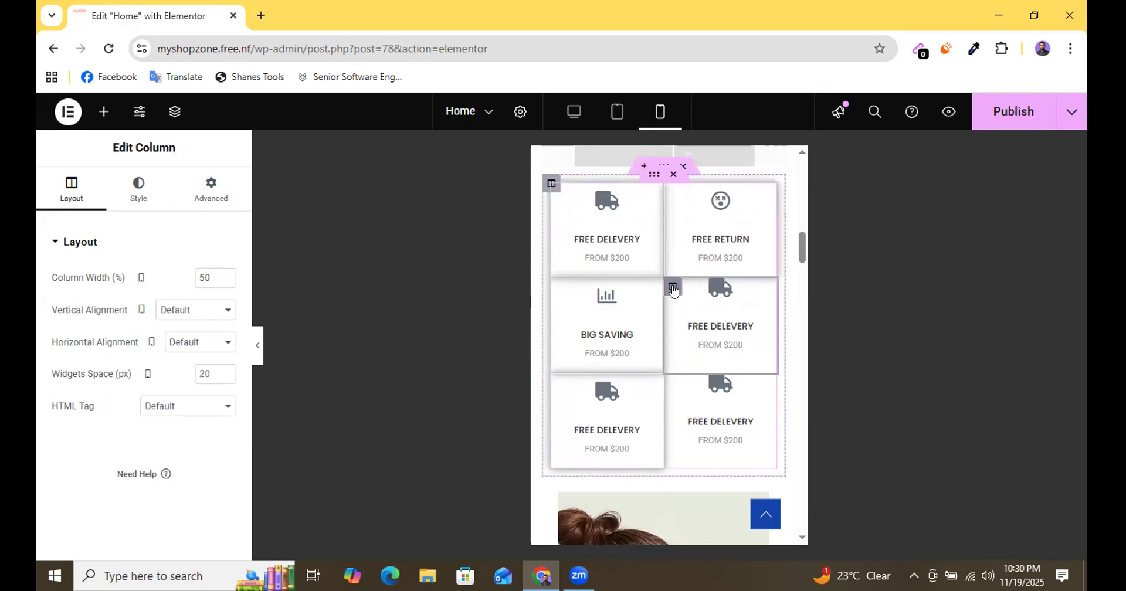
right_click(673, 288)
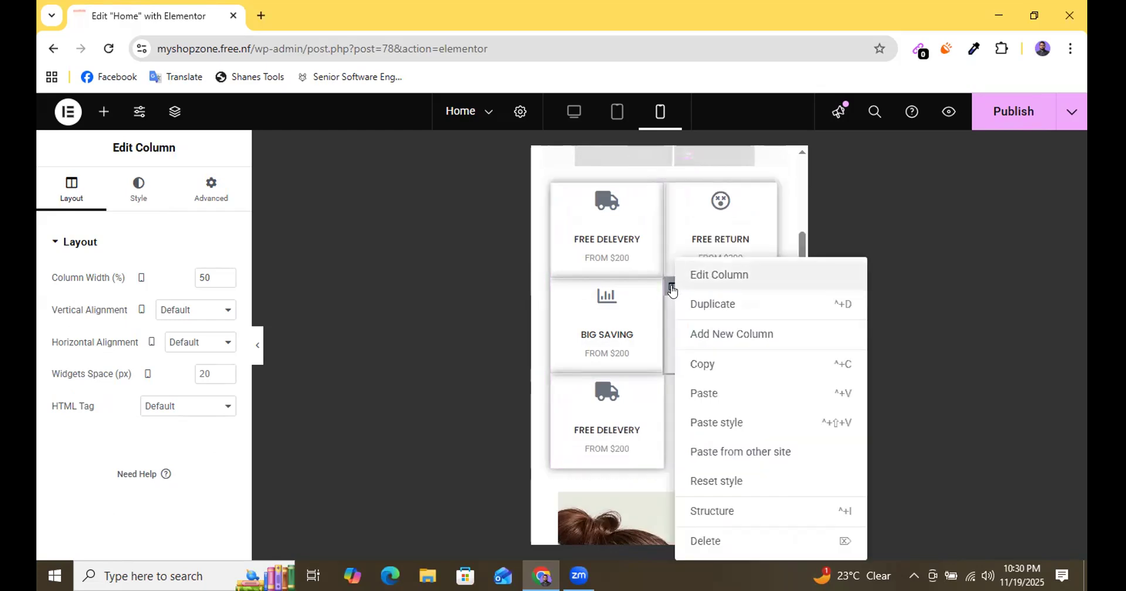
left_click(717, 423)
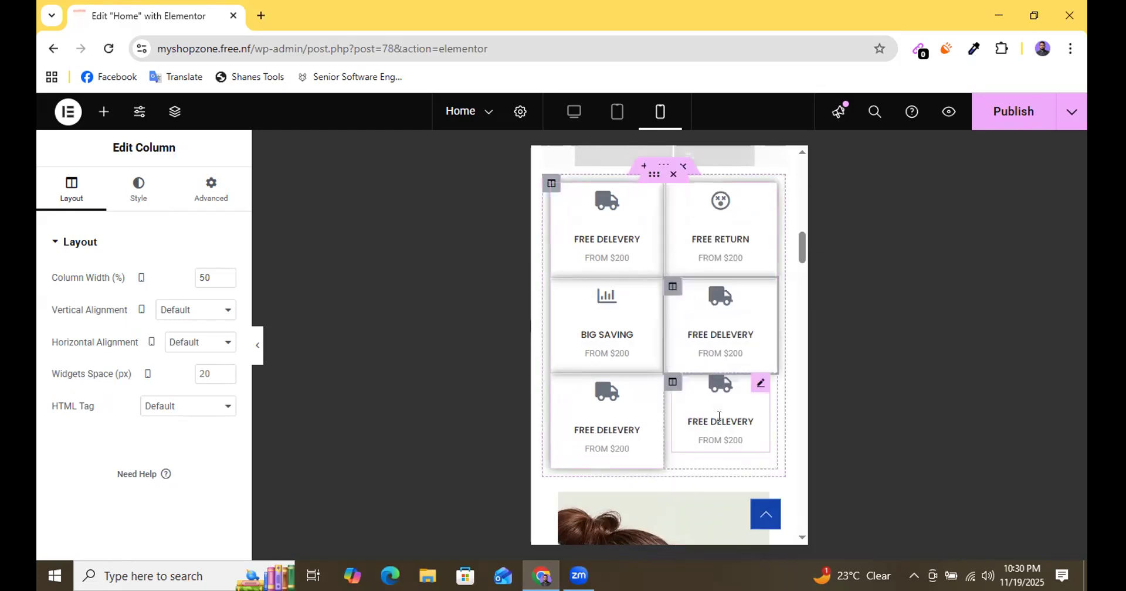
left_click(673, 382)
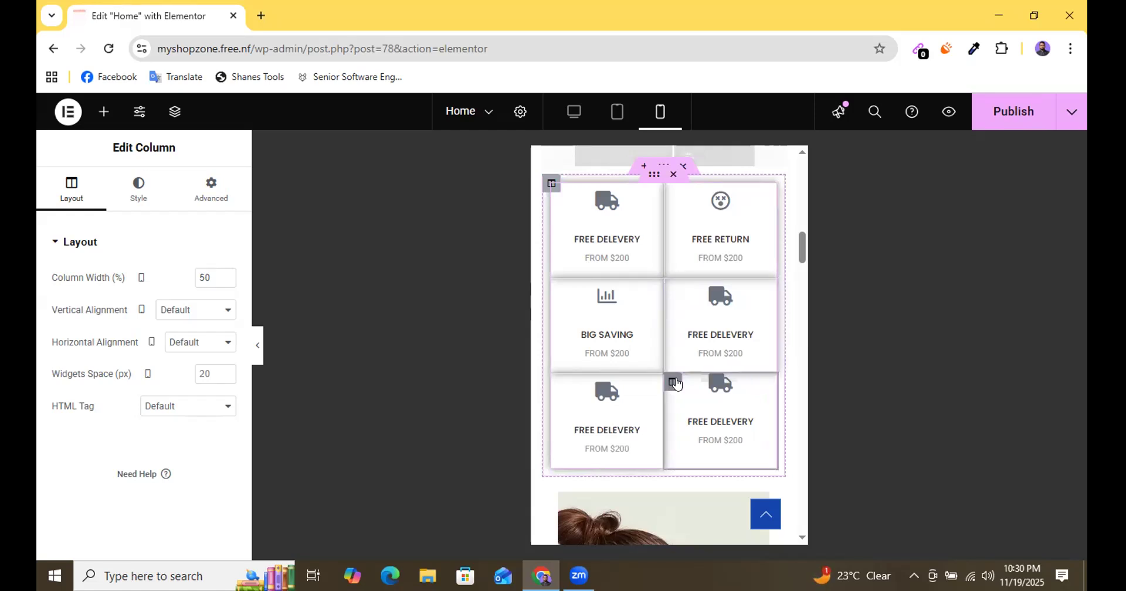
right_click(672, 382)
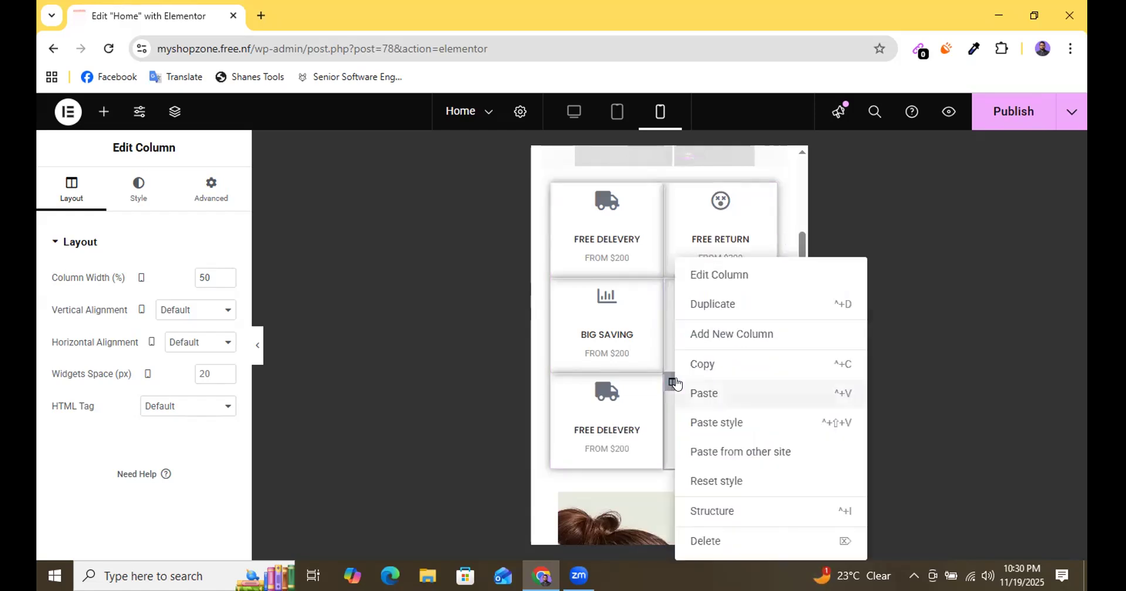
left_click(717, 422)
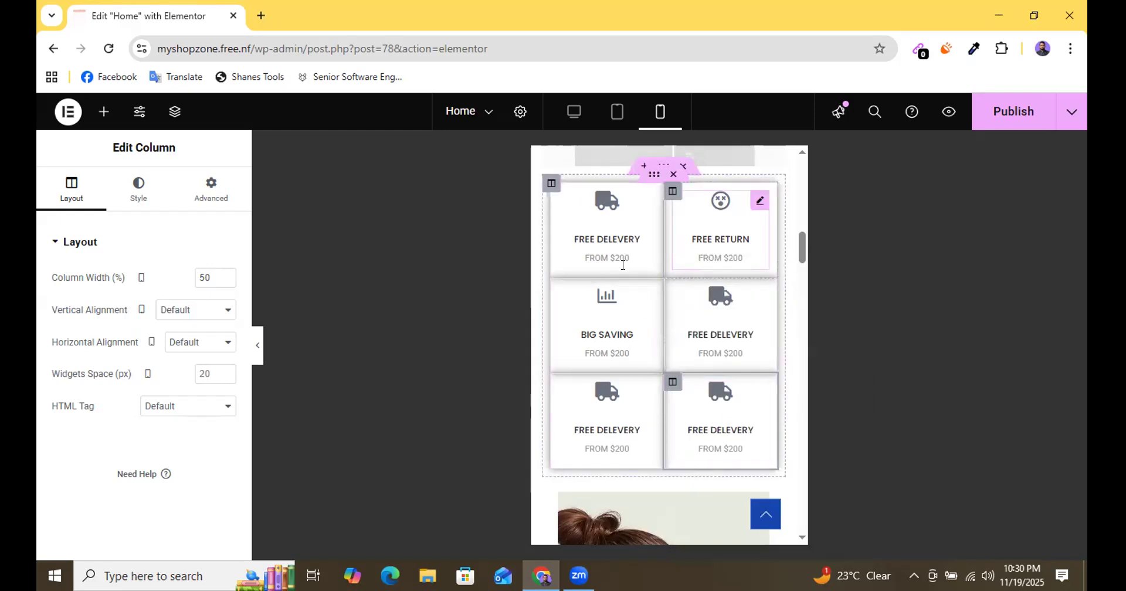
Set the mobile margin of the outer column holding the icon boxes to 5 px on all four sides.
scroll(680, 365, "up", 1)
scroll(631, 367, "up", 2)
scroll(649, 334, "down", 3)
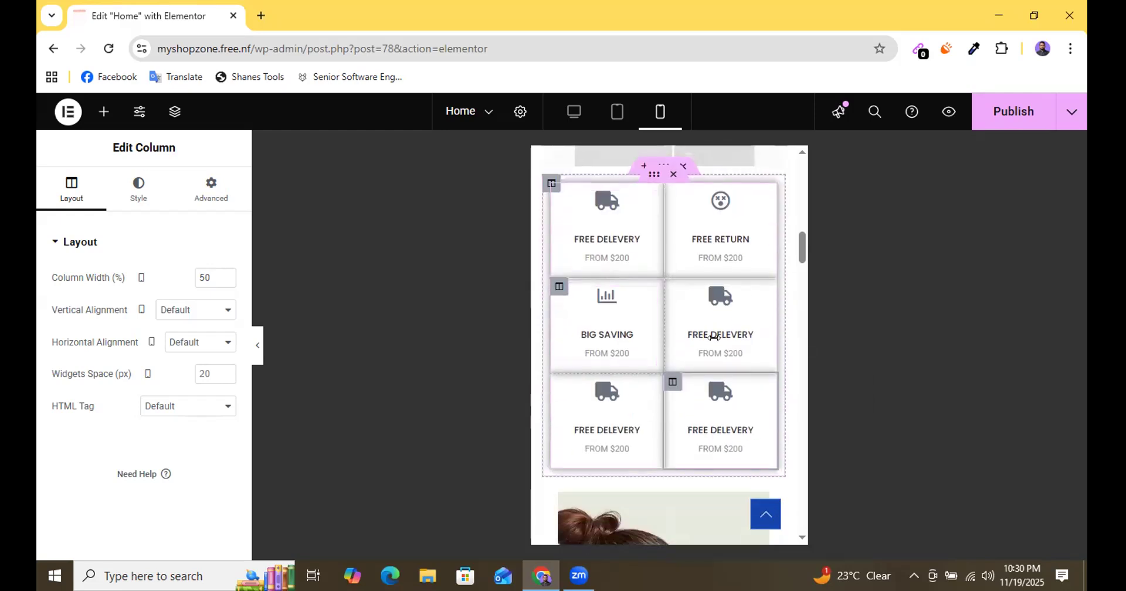
left_click(550, 186)
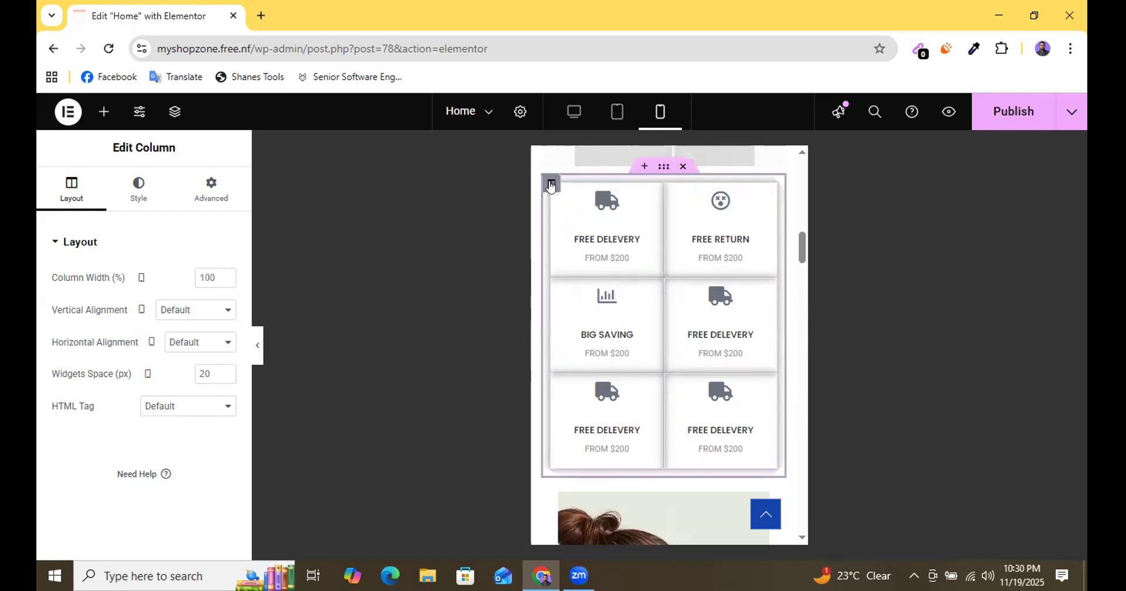
left_click(209, 195)
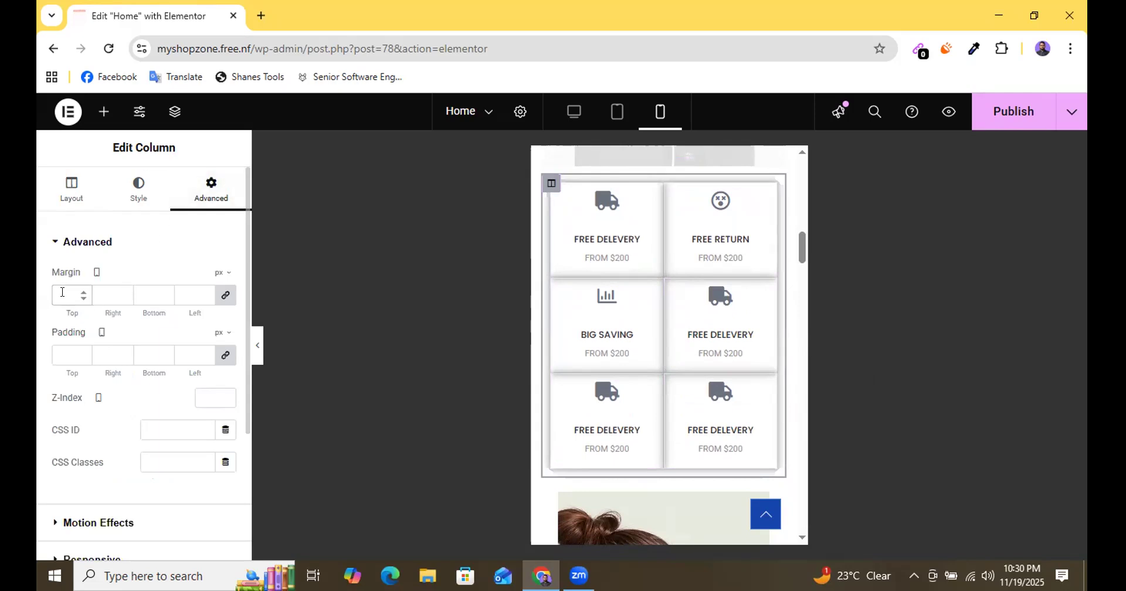
type("5")
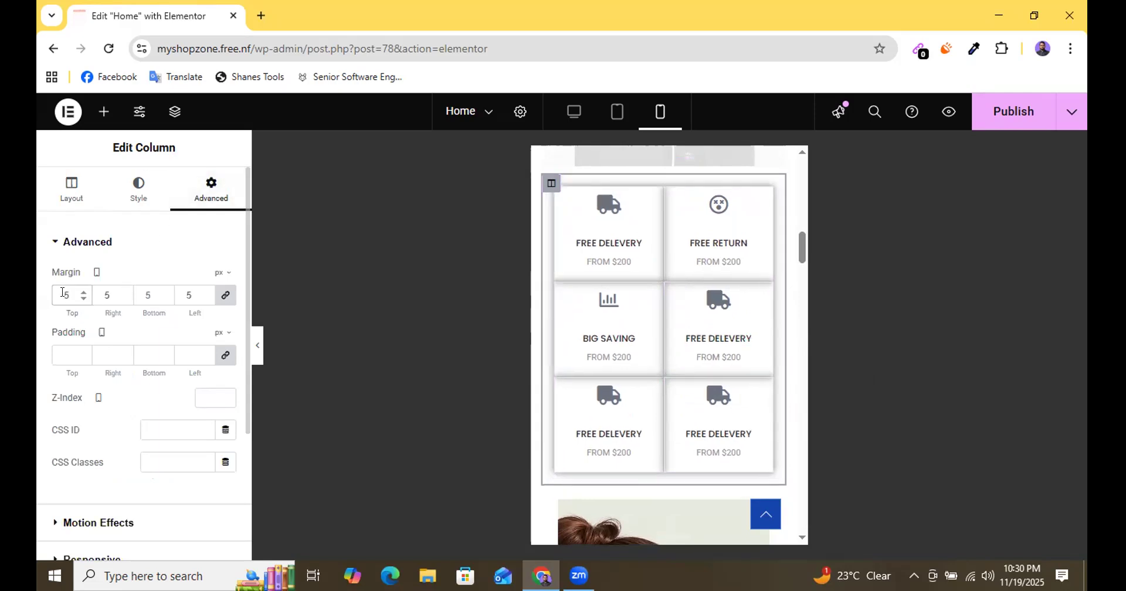
Set the outer icon-box column's mobile margin to 0 px on all four sides.
double_click(204, 290)
left_click(204, 299)
left_click(204, 299)
left_click(204, 299)
left_click(204, 299)
left_click(204, 299)
left_click(205, 299)
left_click(204, 299)
left_click(204, 299)
left_click(204, 299)
left_click(204, 300)
left_click(205, 292)
left_click(205, 292)
left_click(205, 292)
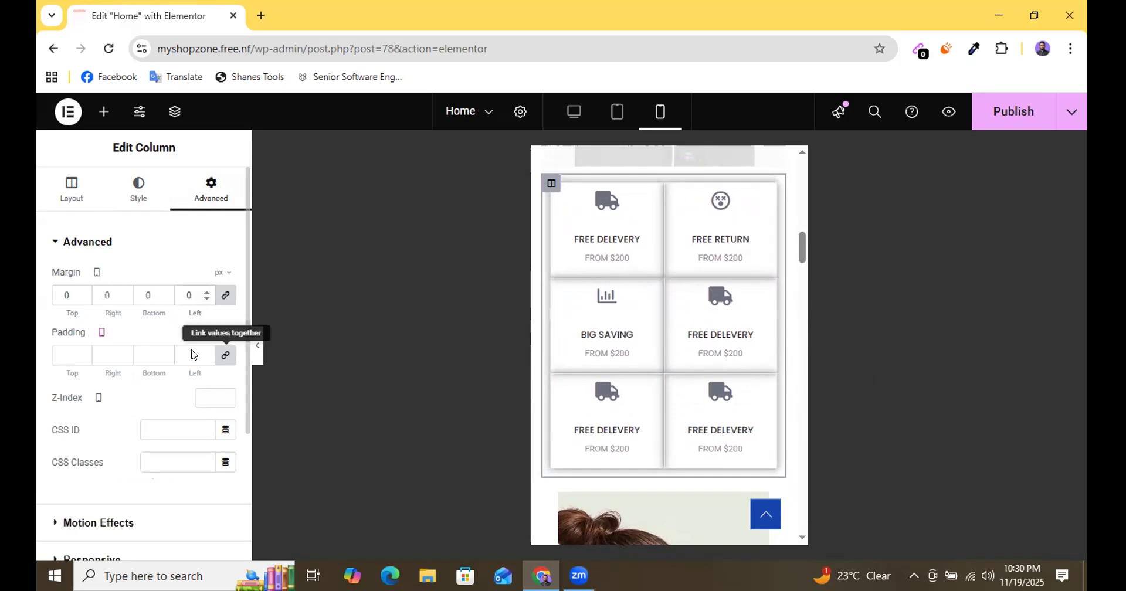
Set the outer icon-box column's mobile padding to 8 px on all four sides.
left_click(82, 352)
left_click(82, 352)
left_click(81, 352)
left_click(81, 352)
left_click(81, 352)
left_click(81, 352)
left_click(82, 352)
left_click(81, 351)
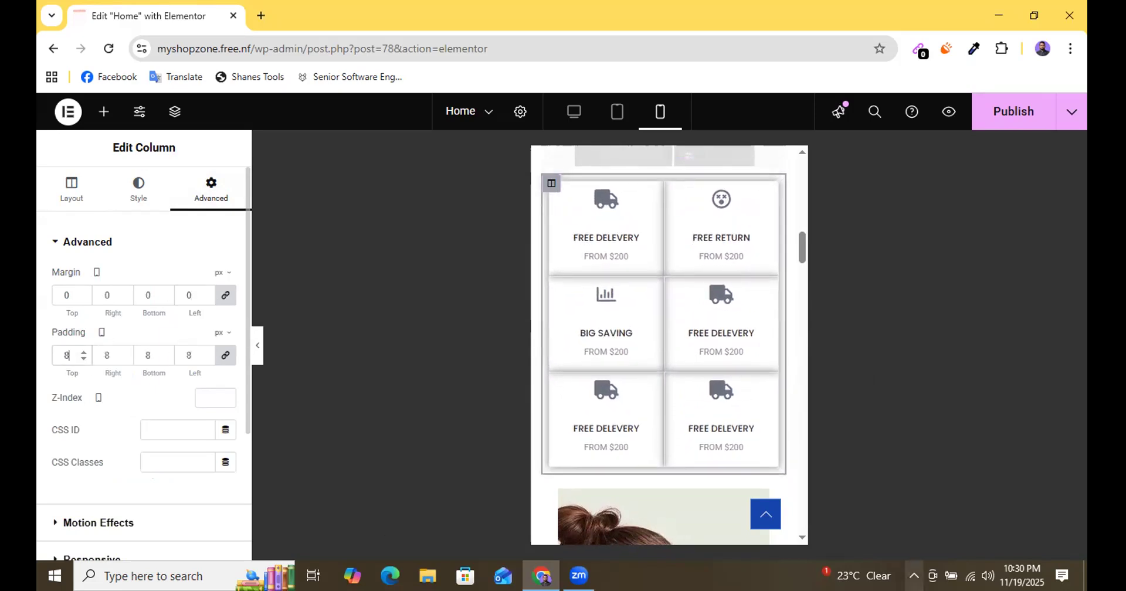
Publish the updated Home page.
scroll(789, 234, "up", 1)
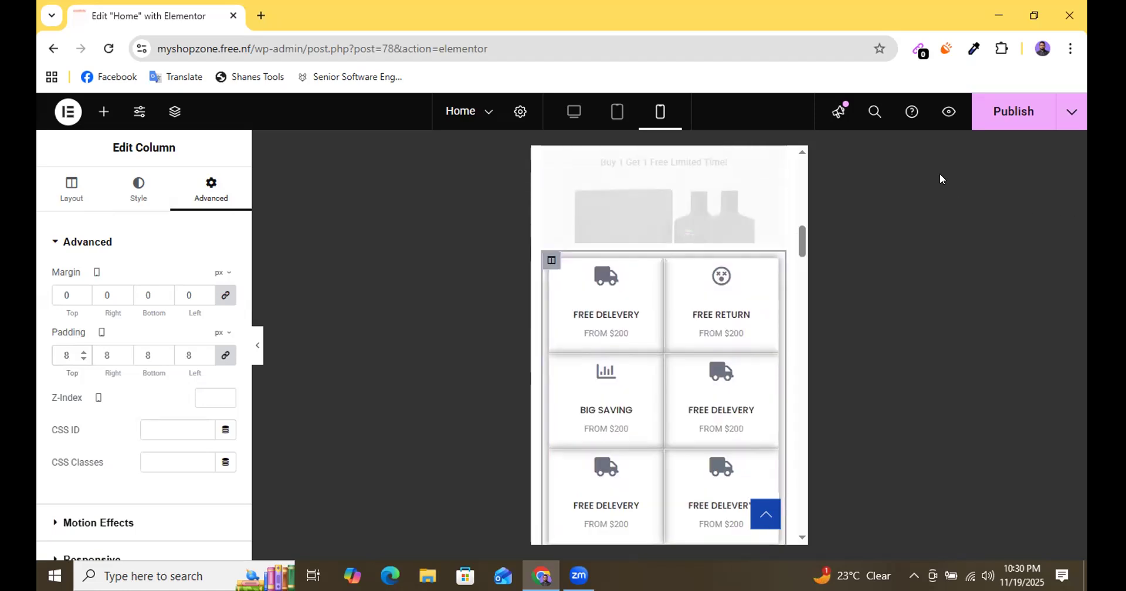
left_click(1005, 115)
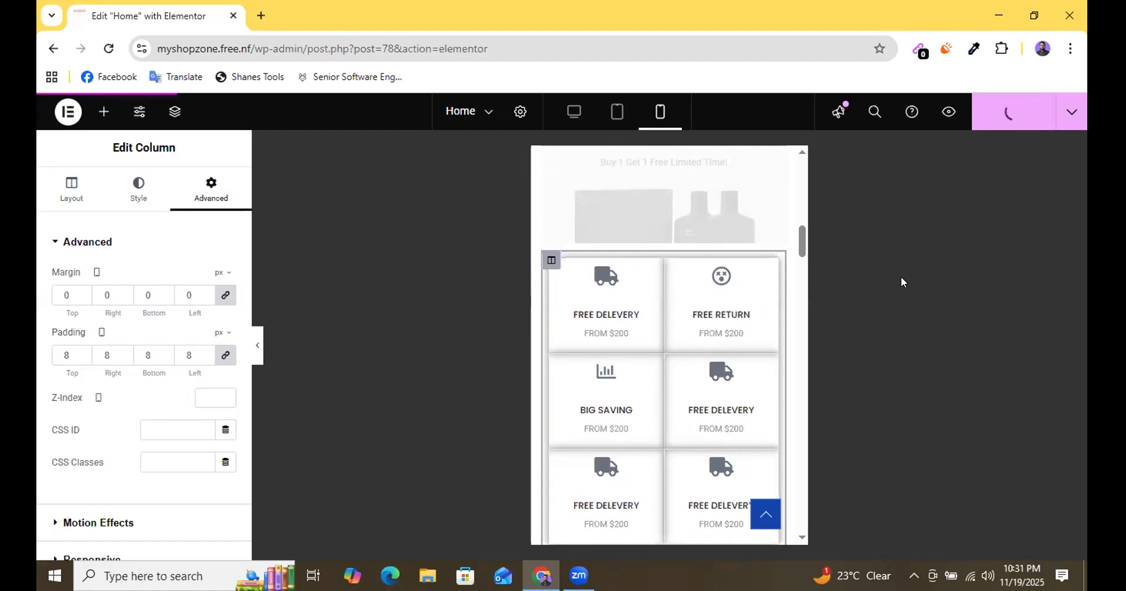
scroll(662, 369, "down", 1)
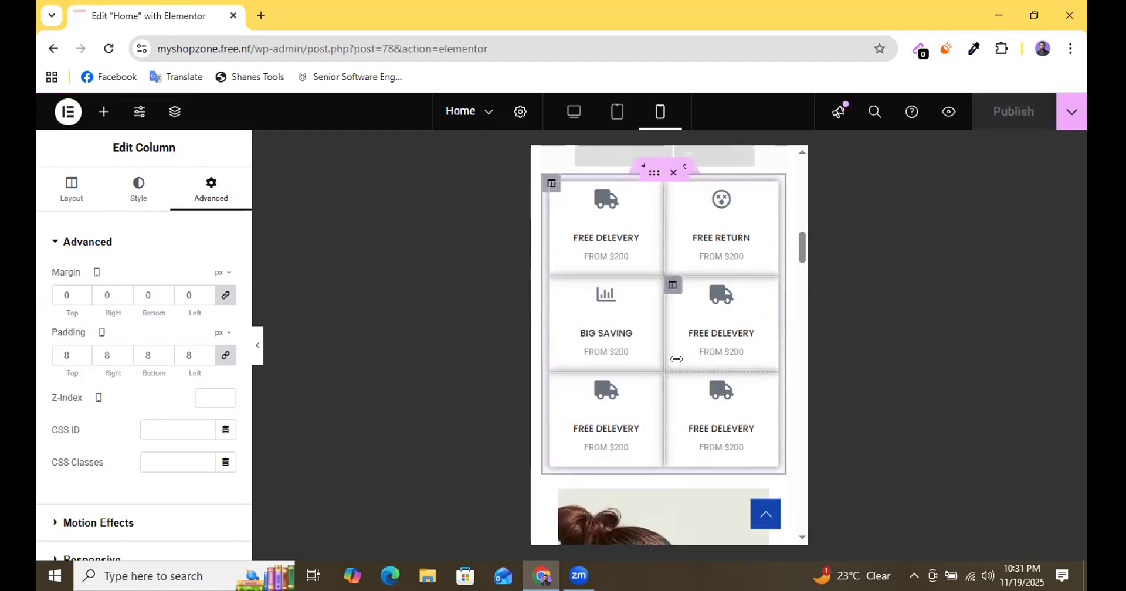
Preview the mobile page without the editing panel, checking the icon boxes and the header's navigation menu.
left_click(257, 349)
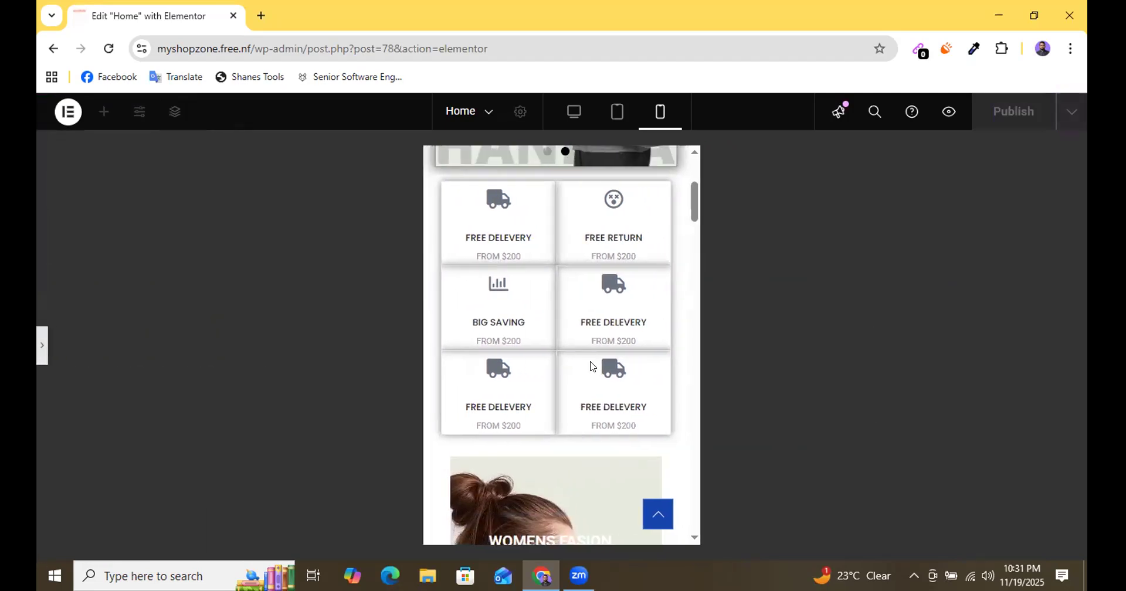
scroll(590, 364, "up", 3)
scroll(590, 361, "down", 2)
scroll(590, 361, "up", 3)
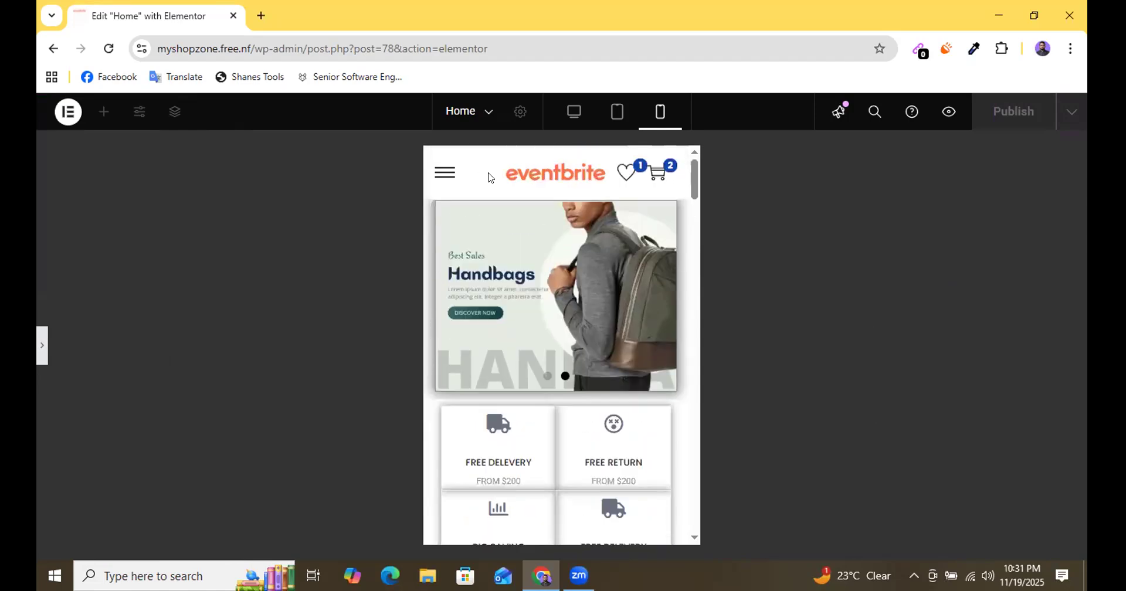
left_click(444, 174)
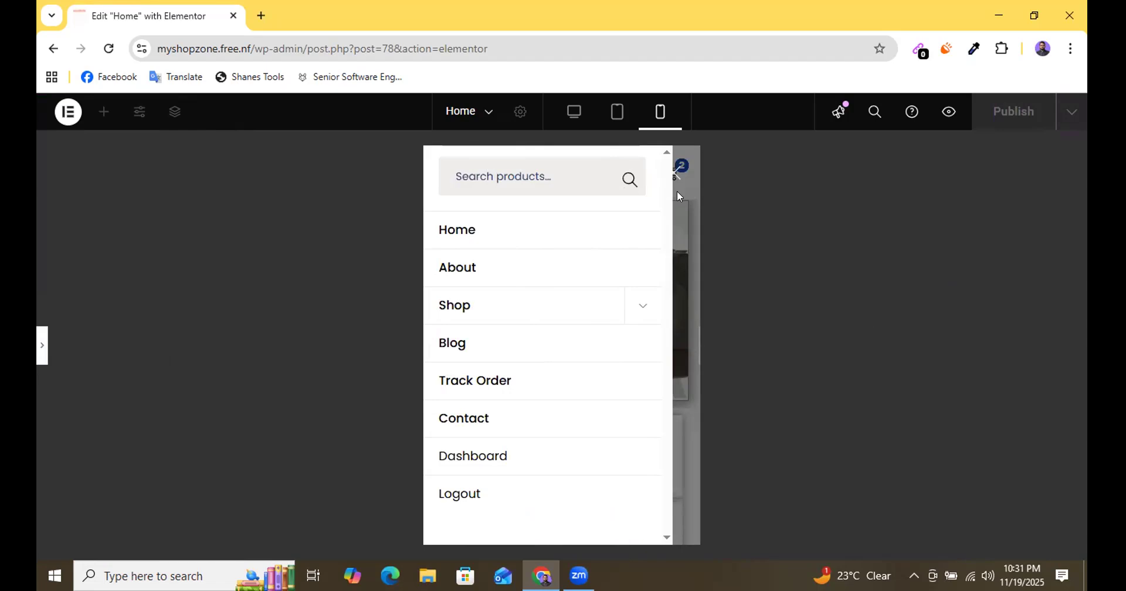
left_click(678, 194)
Examine the mobile layout of the icon boxes and the WOMENS FASION banners below them.
scroll(619, 222, "down", 2)
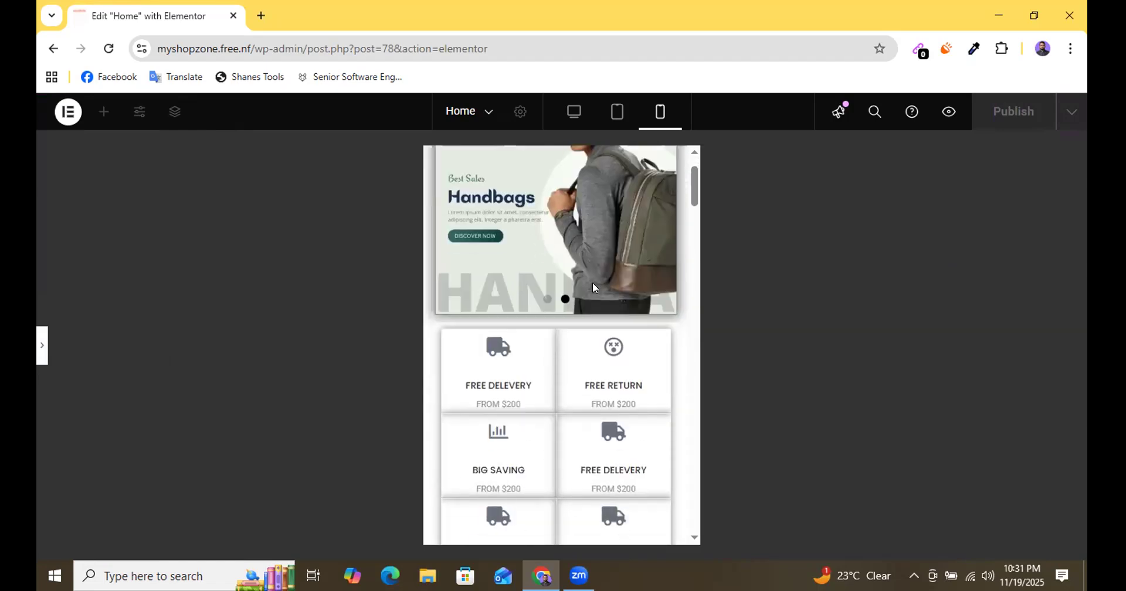
scroll(592, 287, "down", 5)
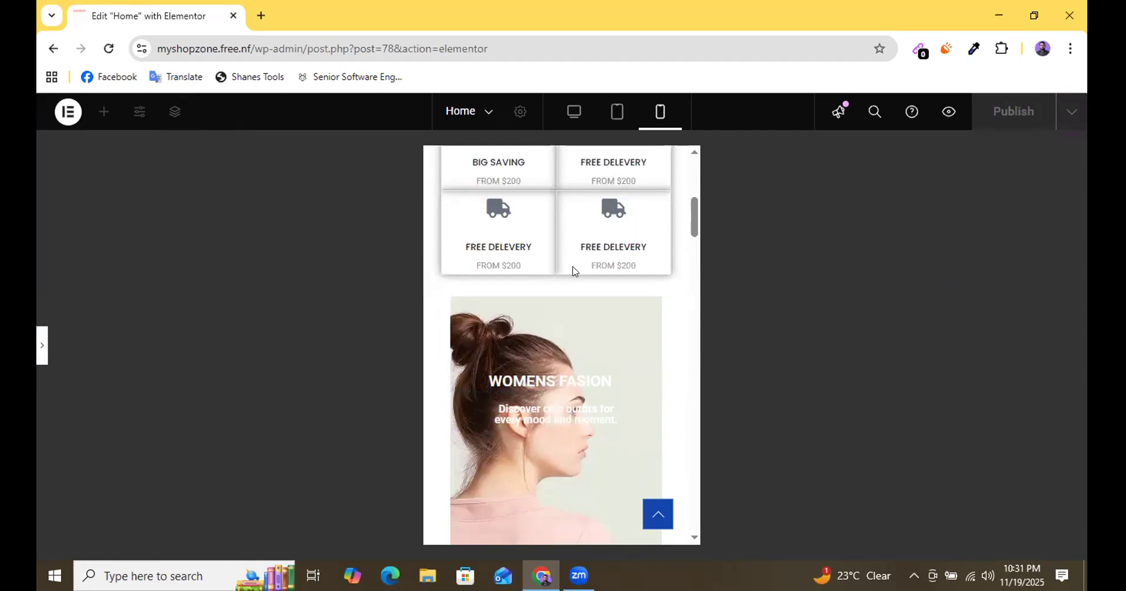
scroll(573, 270, "down", 5)
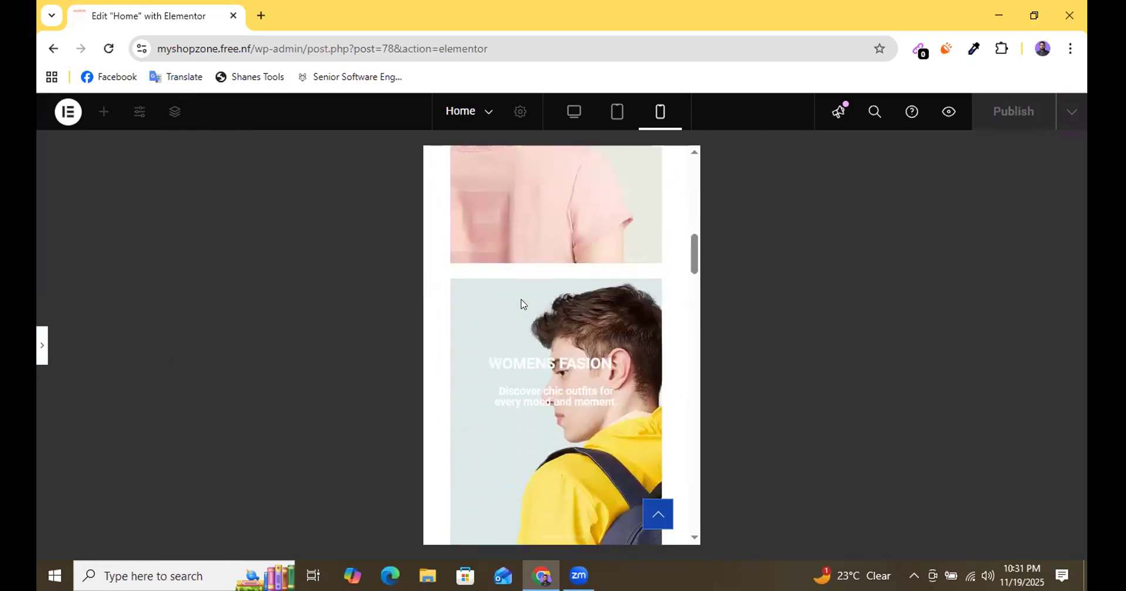
scroll(523, 303, "down", 3)
scroll(540, 304, "up", 6)
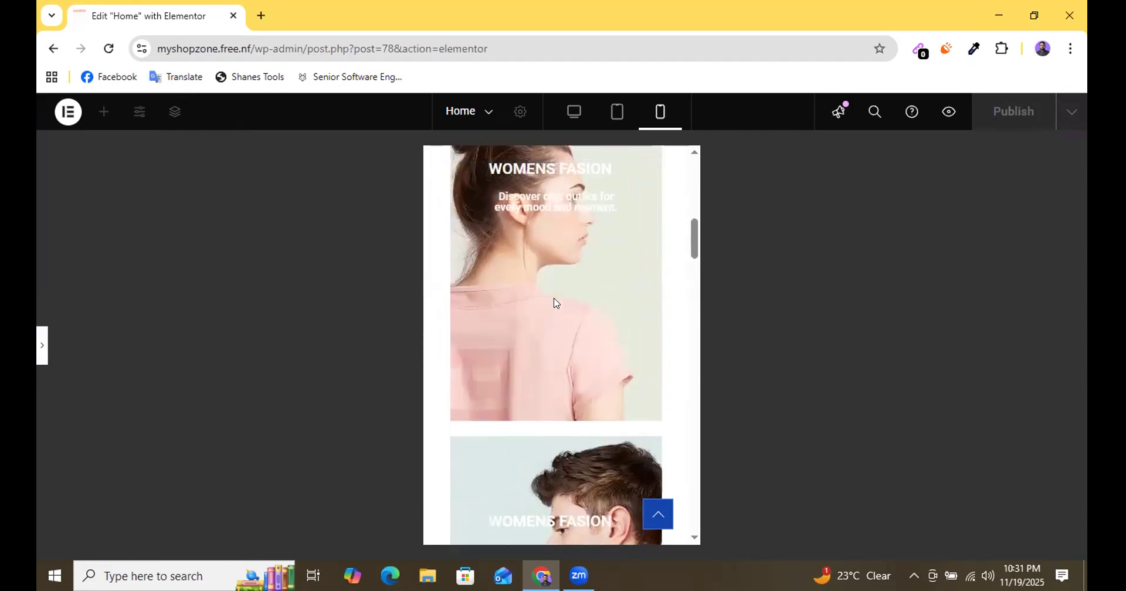
scroll(543, 300, "up", 2)
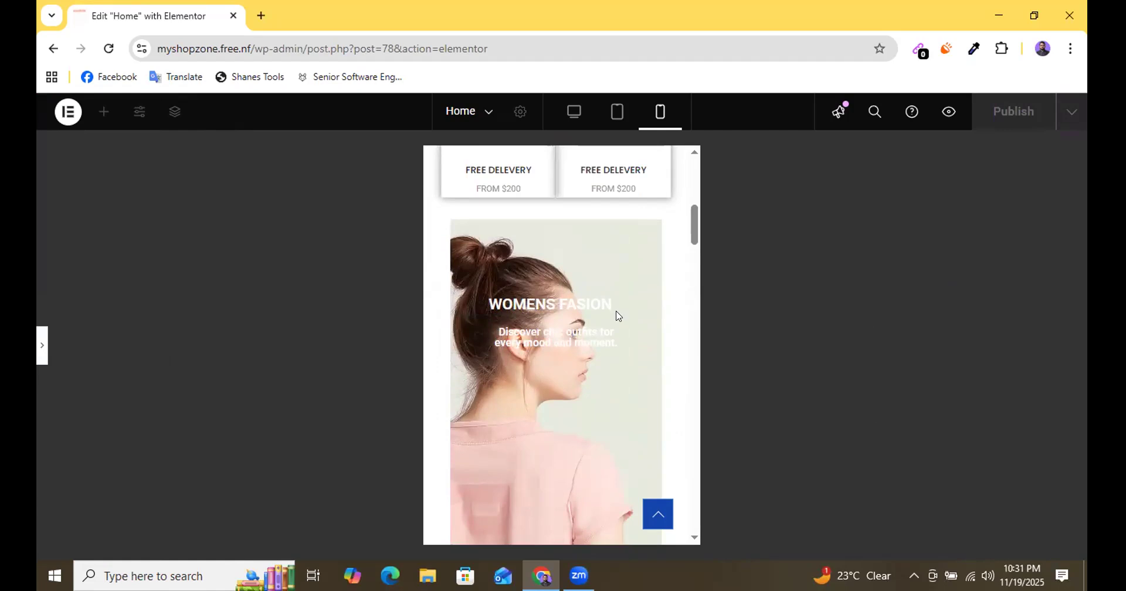
scroll(567, 308, "up", 2)
scroll(573, 314, "down", 2)
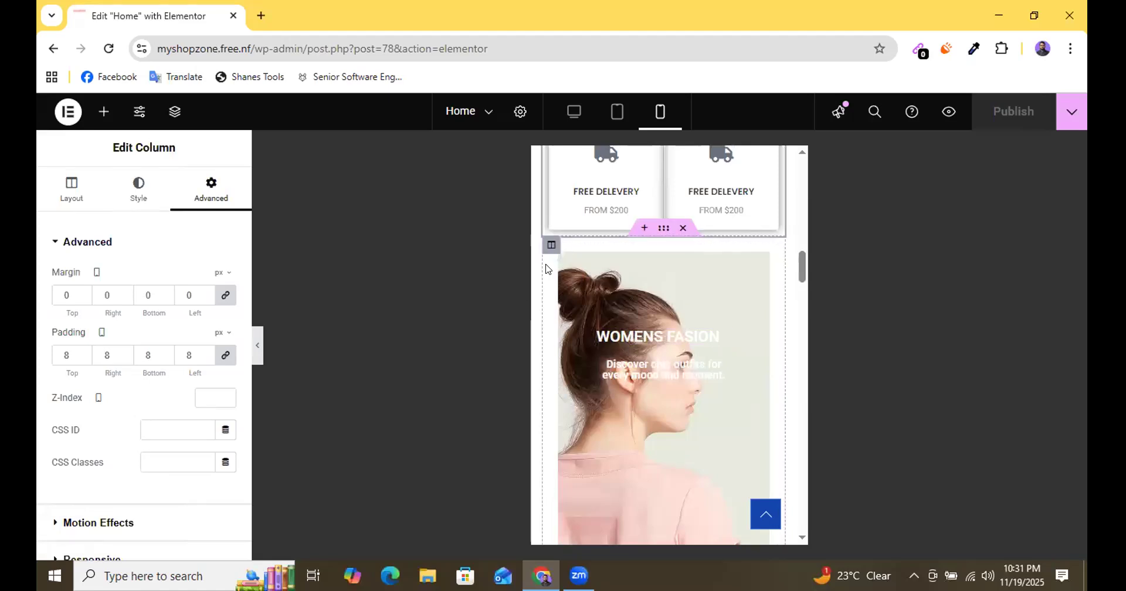
Set the first WOMENS FASION banner column's mobile margin and padding to 0 px on all four sides.
left_click(558, 256)
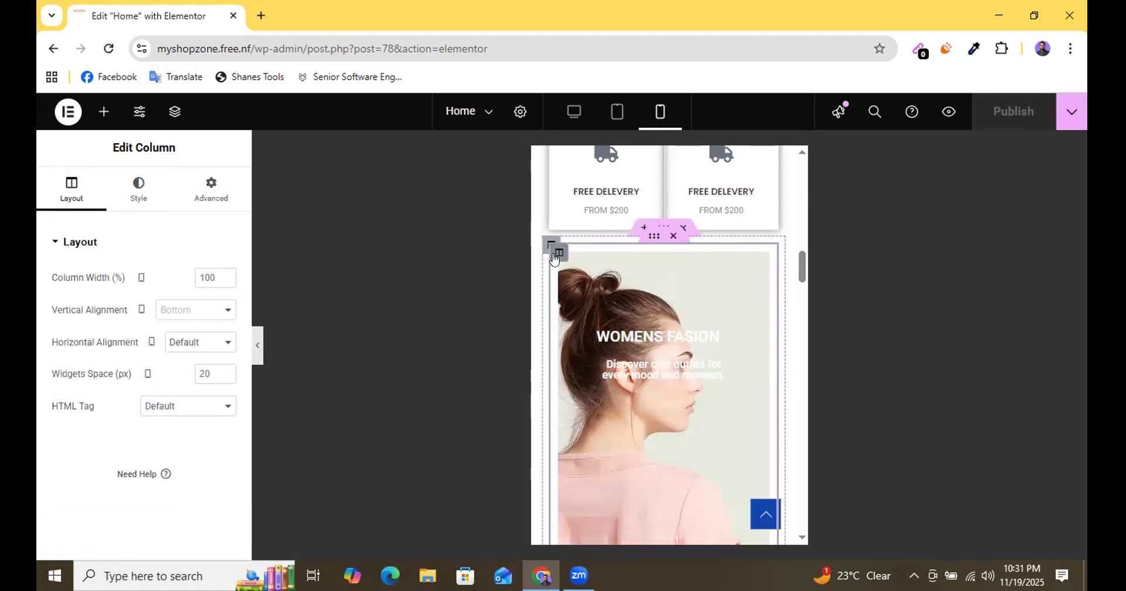
left_click(202, 199)
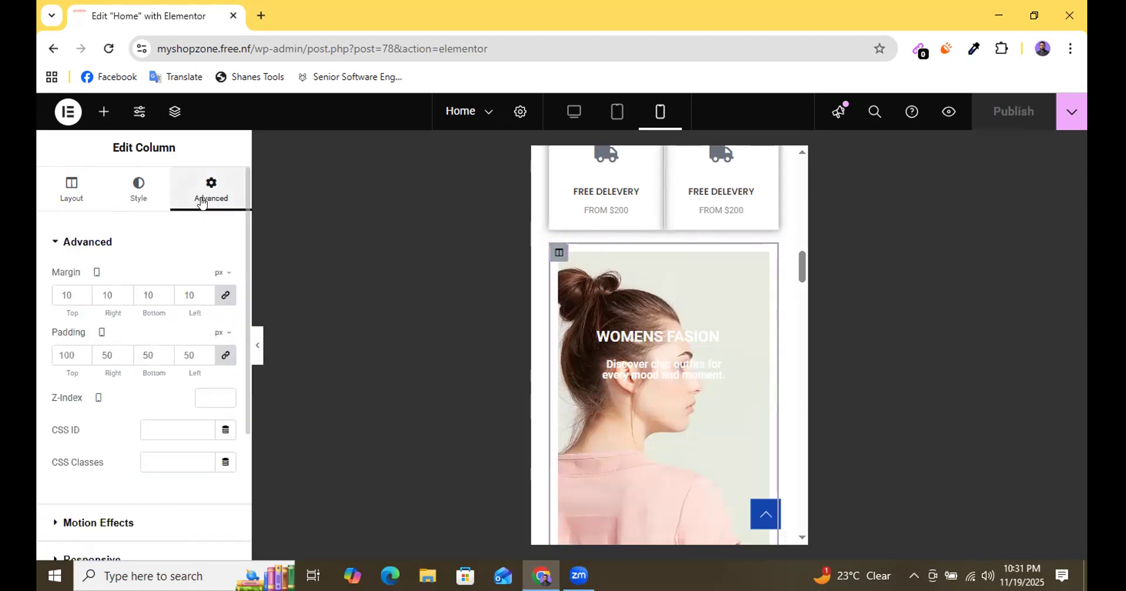
left_click(227, 298)
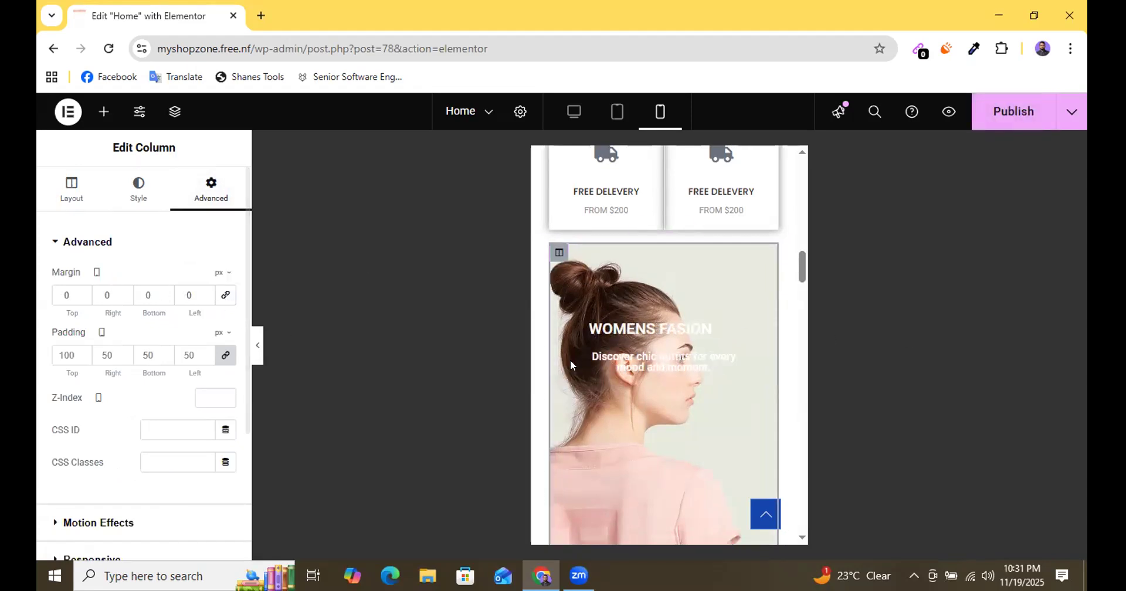
left_click(227, 356)
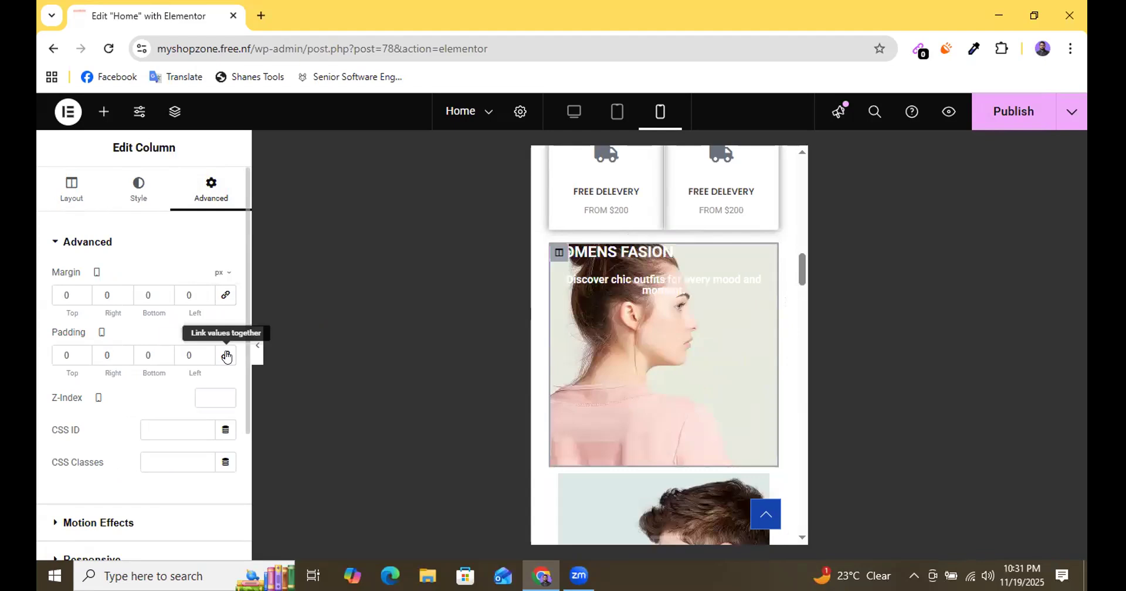
scroll(703, 356, "down", 5)
scroll(704, 354, "up", 5)
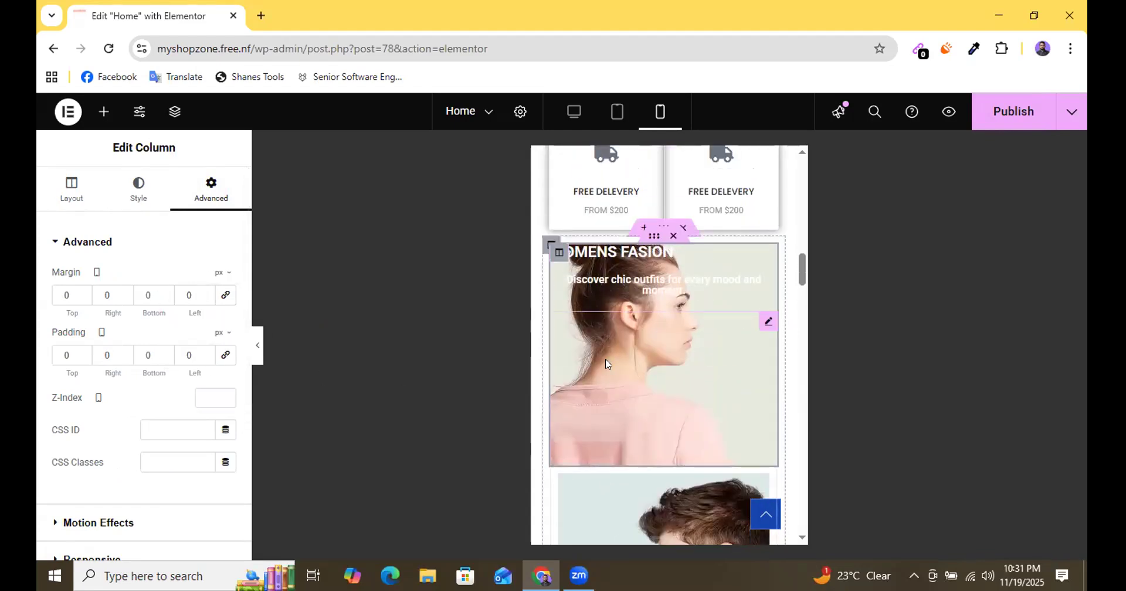
Set the mobile height of the spacer in the first WOMENS FASION banner to 300 px.
scroll(605, 359, "down", 1)
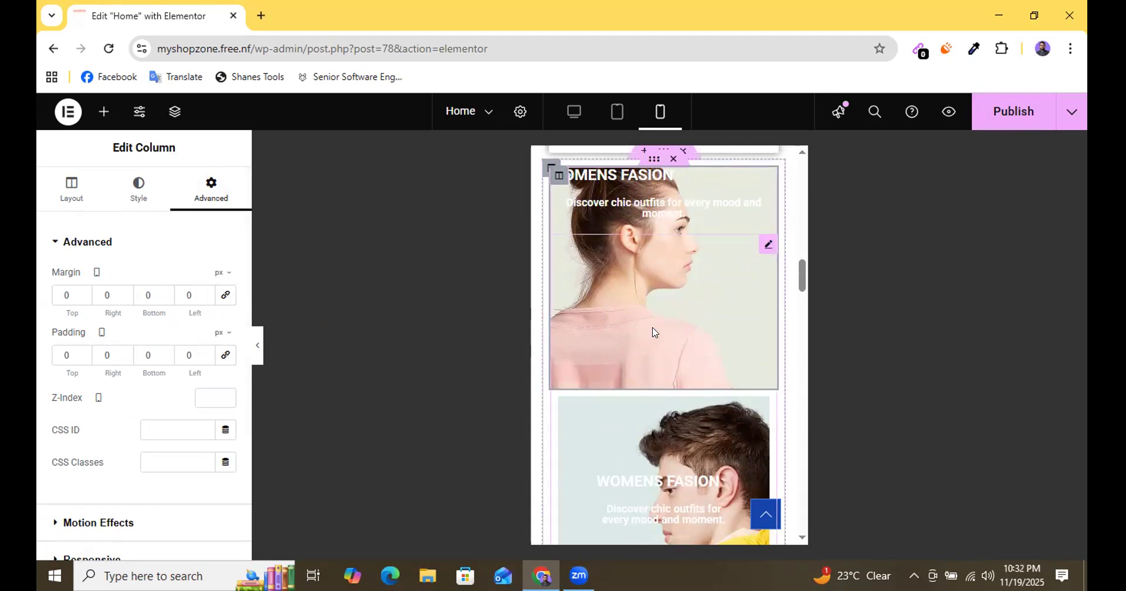
left_click(766, 245)
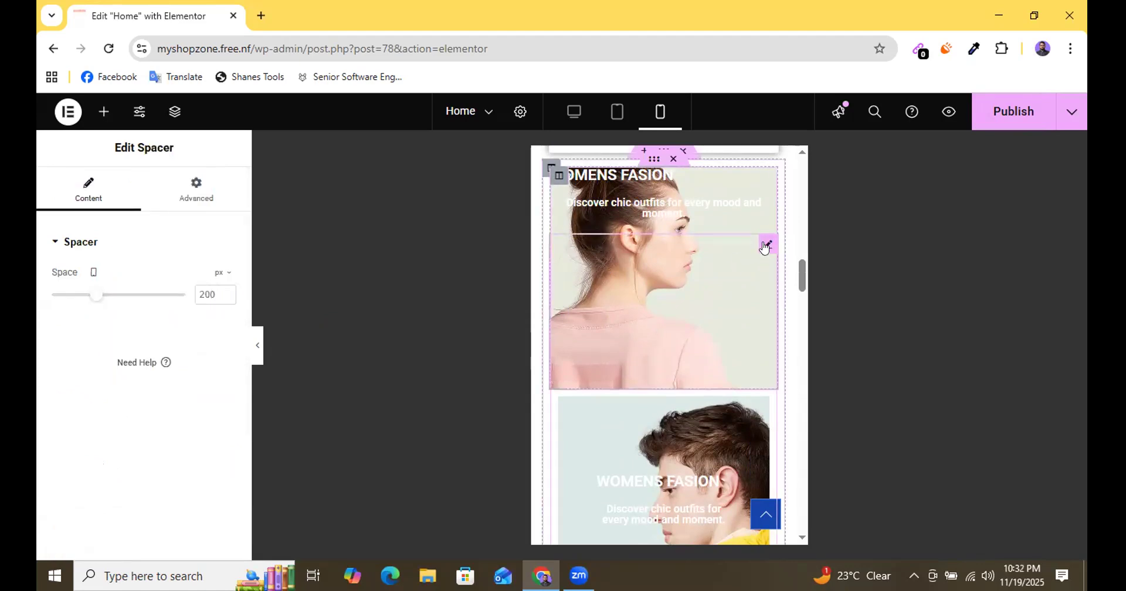
left_click_drag(95, 296, 120, 304)
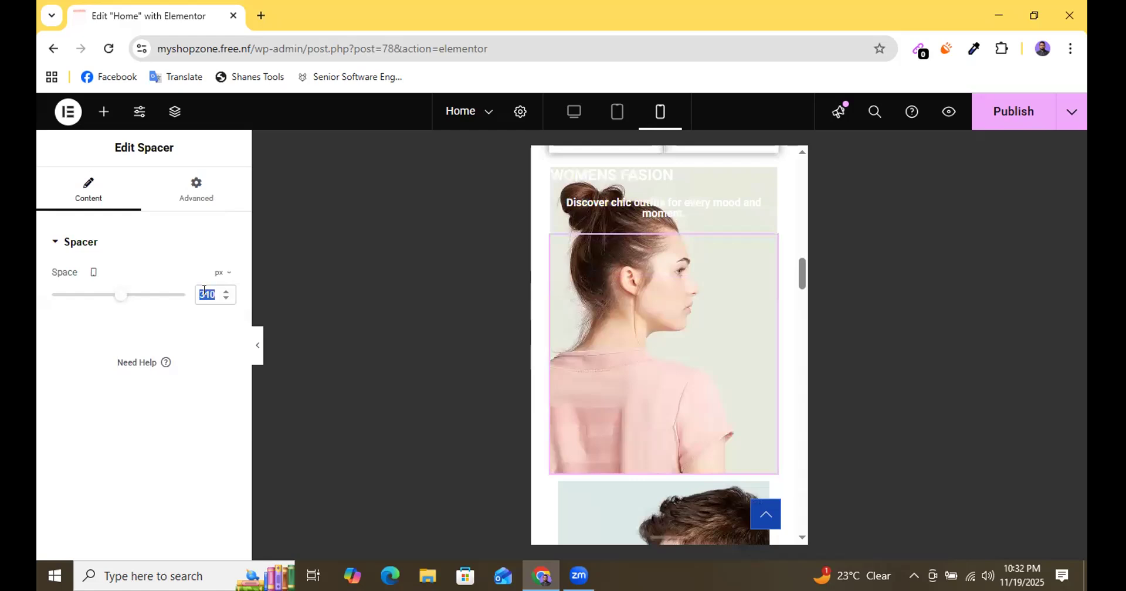
type("250")
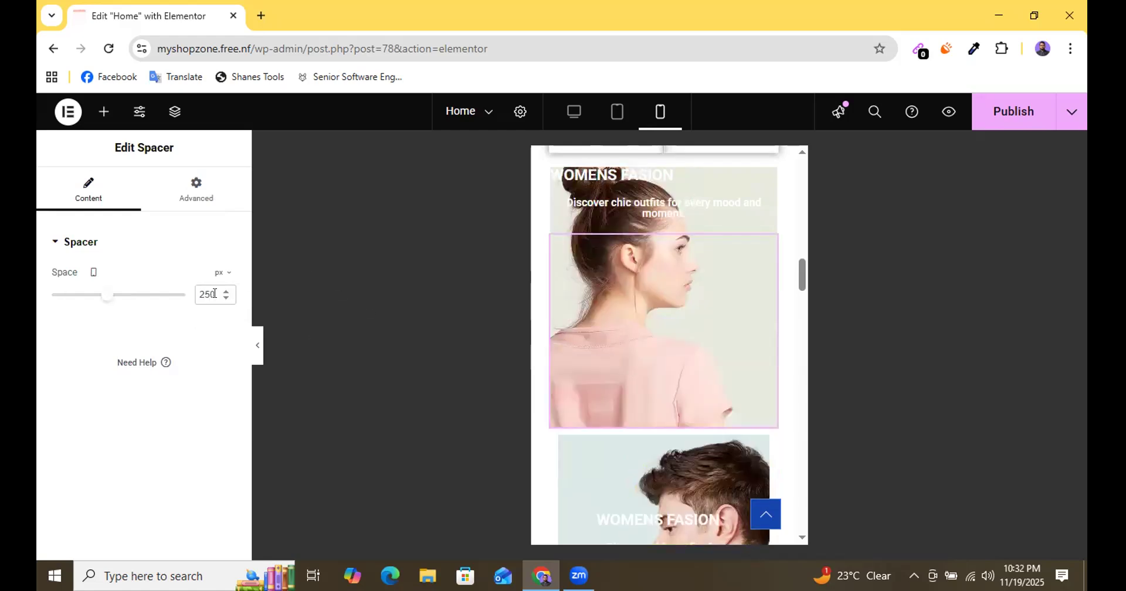
left_click_drag(209, 291, 185, 301)
type("300")
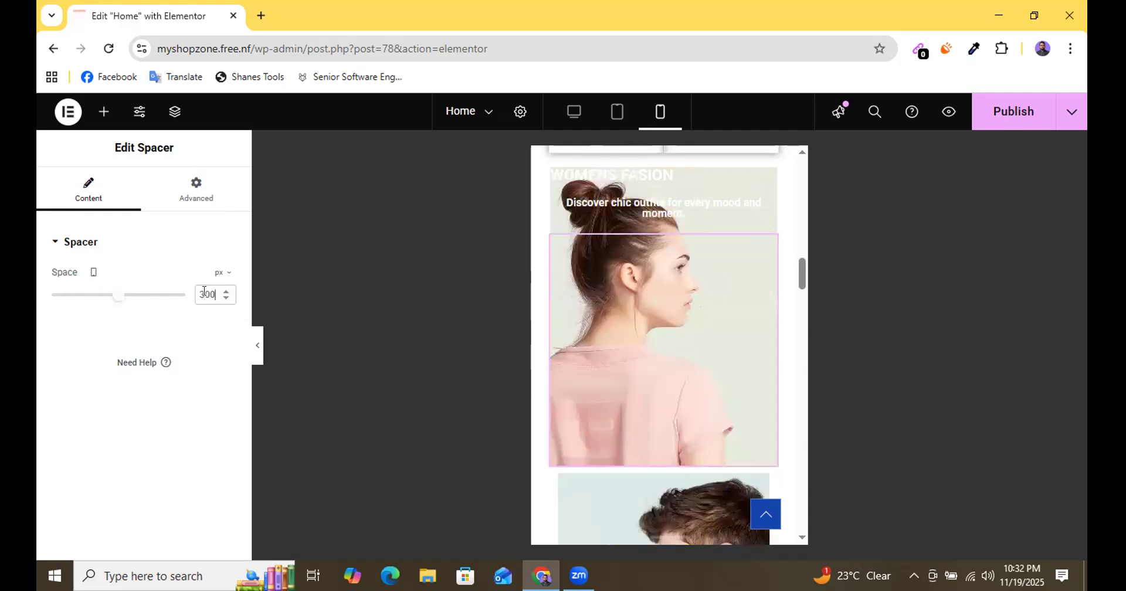
Set the mobile padding of the first banner's WOMENS FASION heading to a linked 15 px on all four sides.
scroll(647, 313, "up", 2)
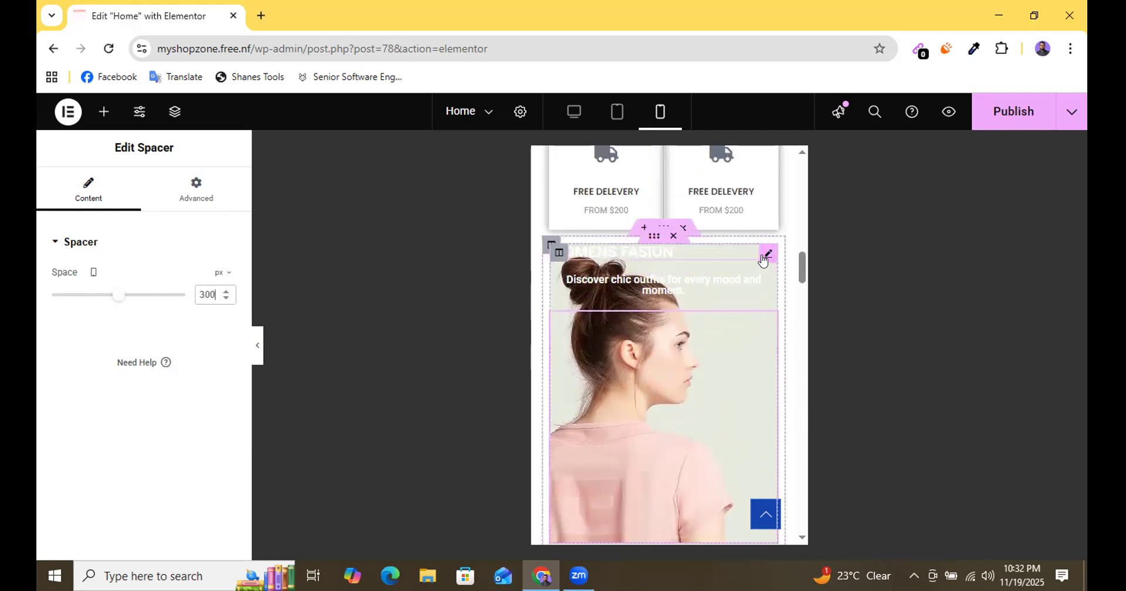
left_click(767, 254)
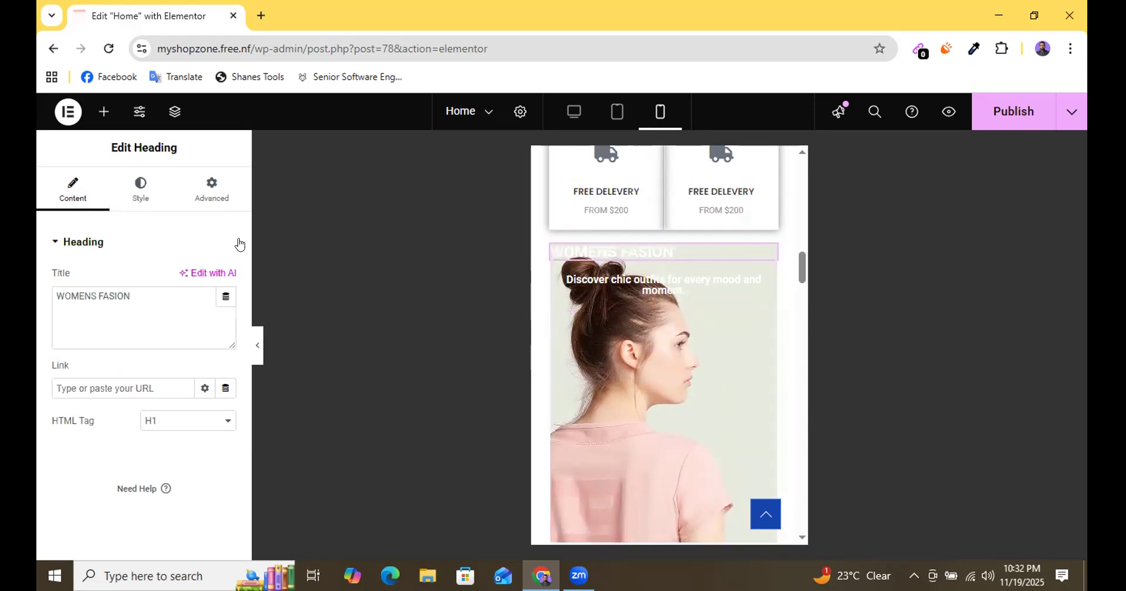
left_click(207, 196)
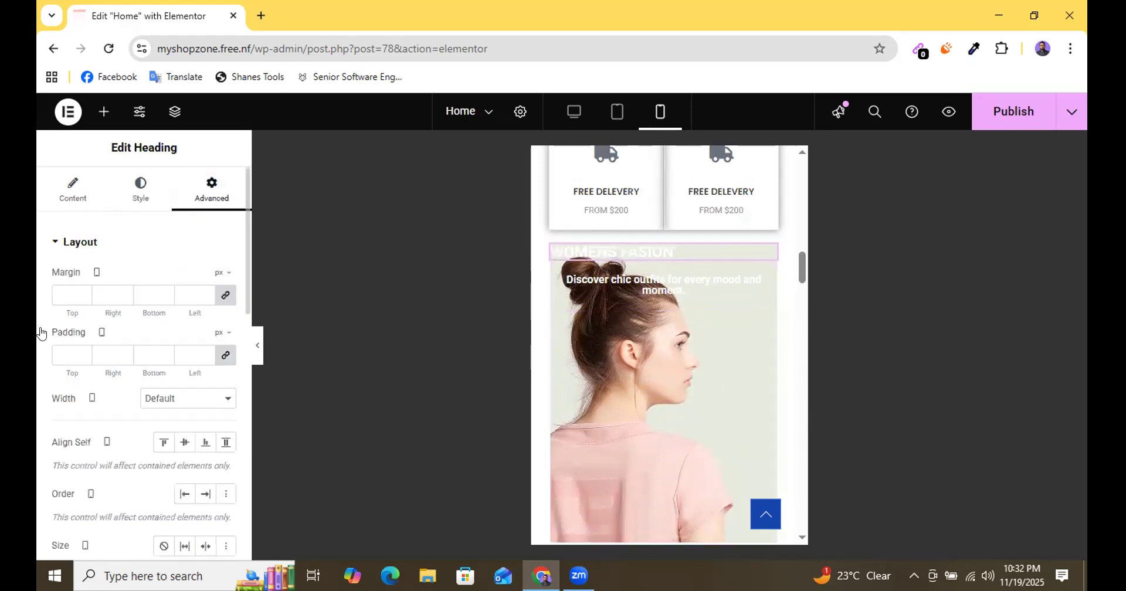
left_click(221, 359)
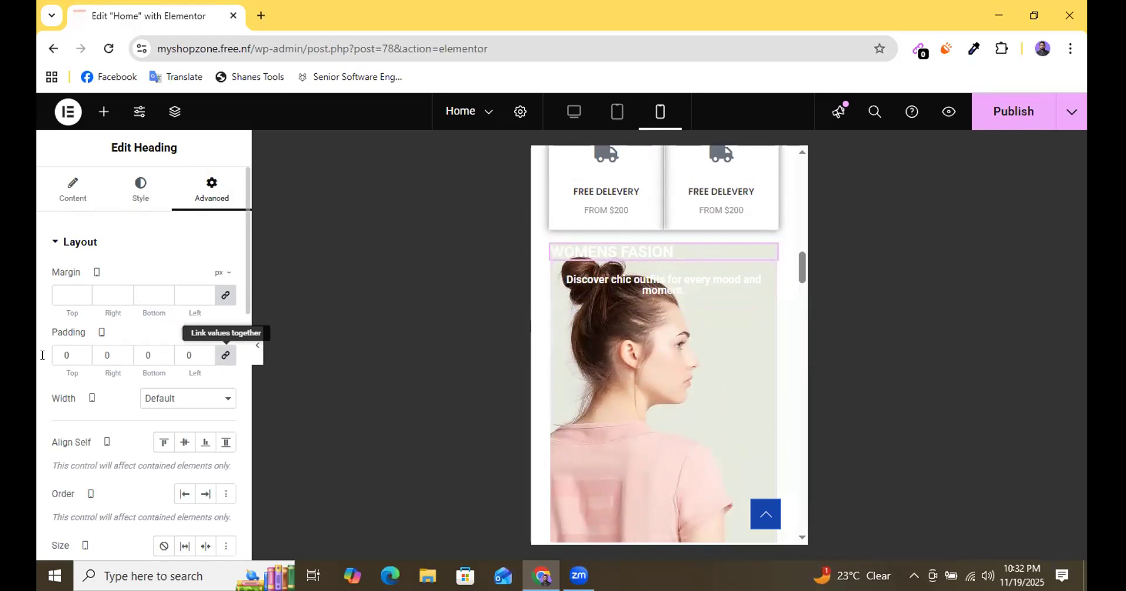
left_click(227, 357)
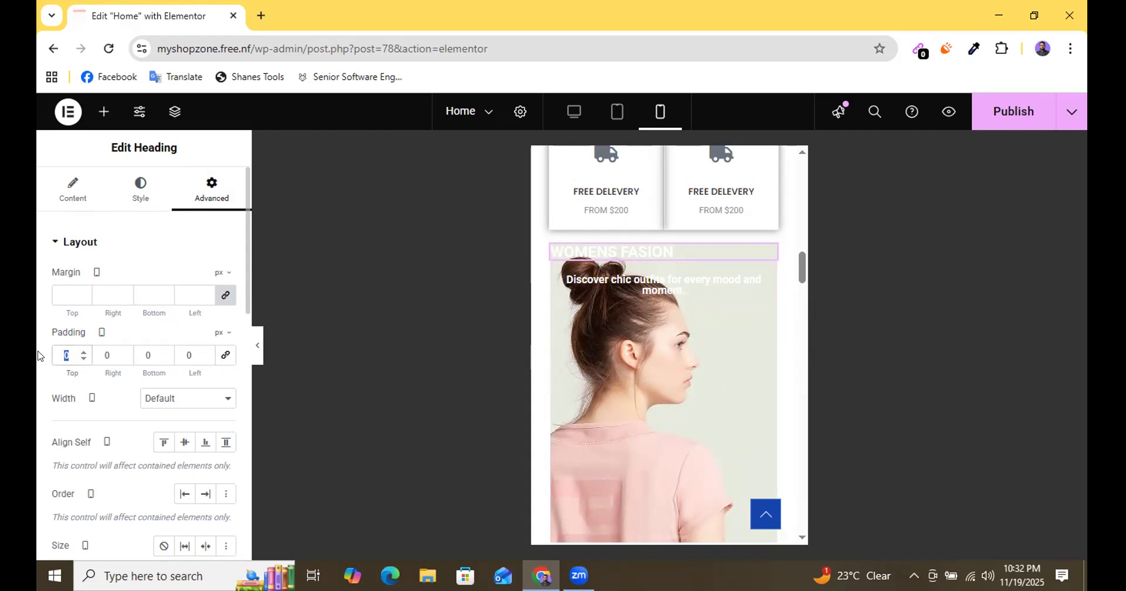
type("30")
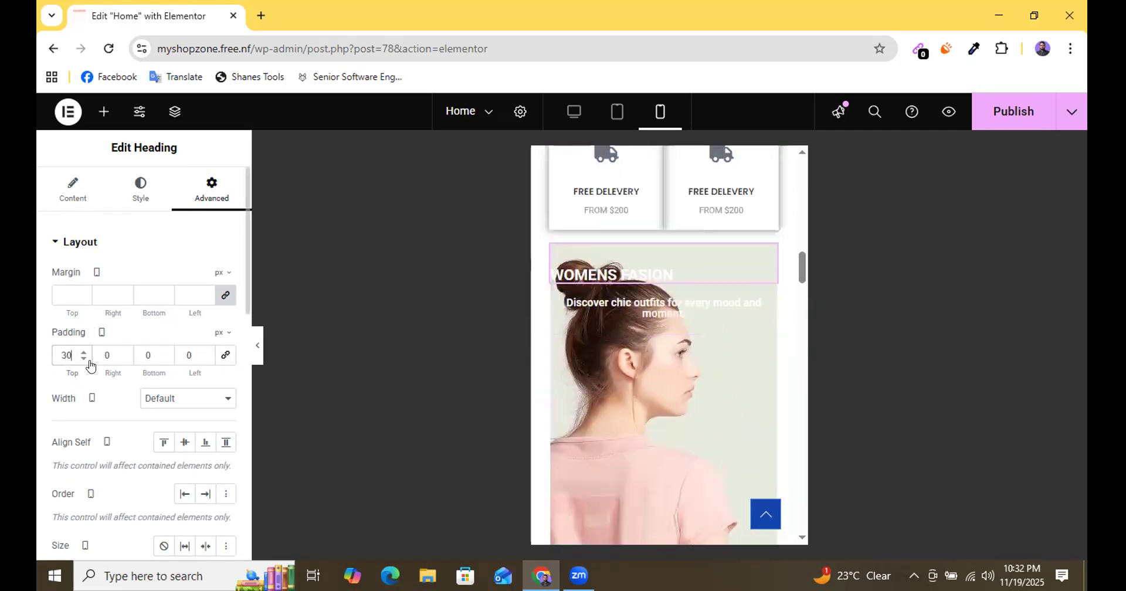
left_click(225, 355)
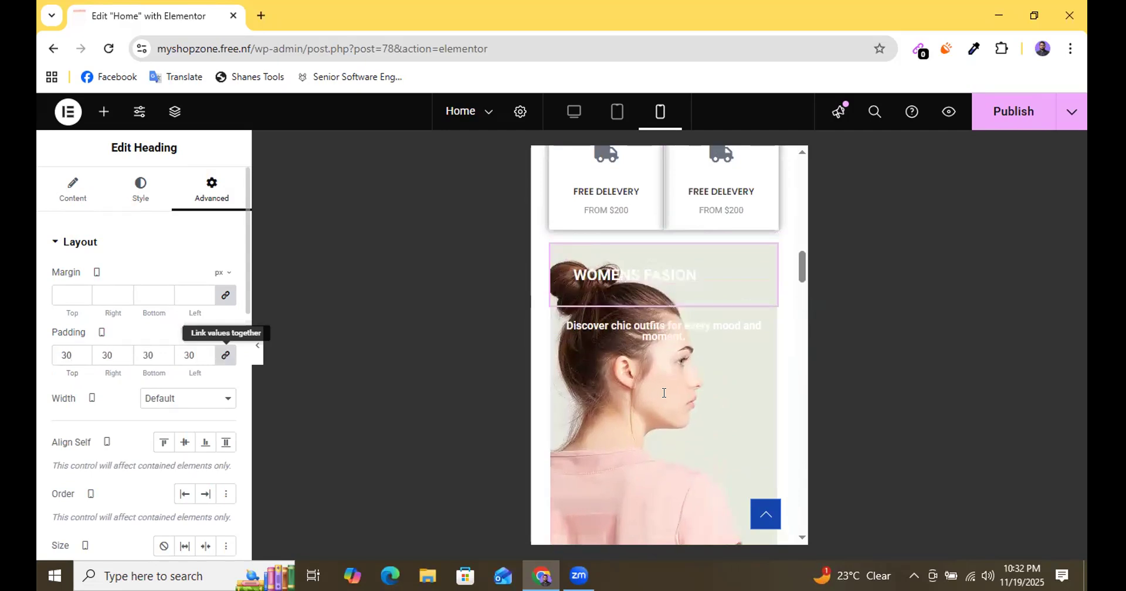
left_click(202, 359)
left_click(203, 359)
double_click(203, 359)
left_click(203, 359)
left_click(203, 359)
double_click(203, 359)
left_click(203, 359)
left_click(203, 359)
left_click(204, 359)
left_click(205, 359)
left_click(205, 359)
left_click(205, 359)
left_click(204, 359)
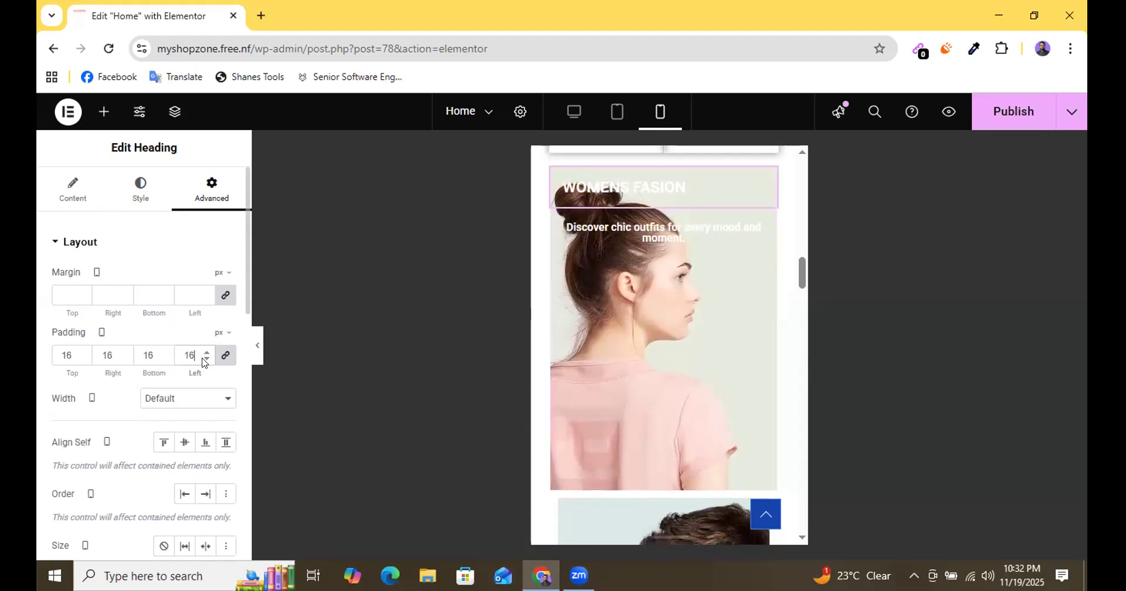
Set the mobile margin of the second WOMENS FASION banner column, with the yellow jacket, to 0 px on all sides.
scroll(696, 373, "down", 4)
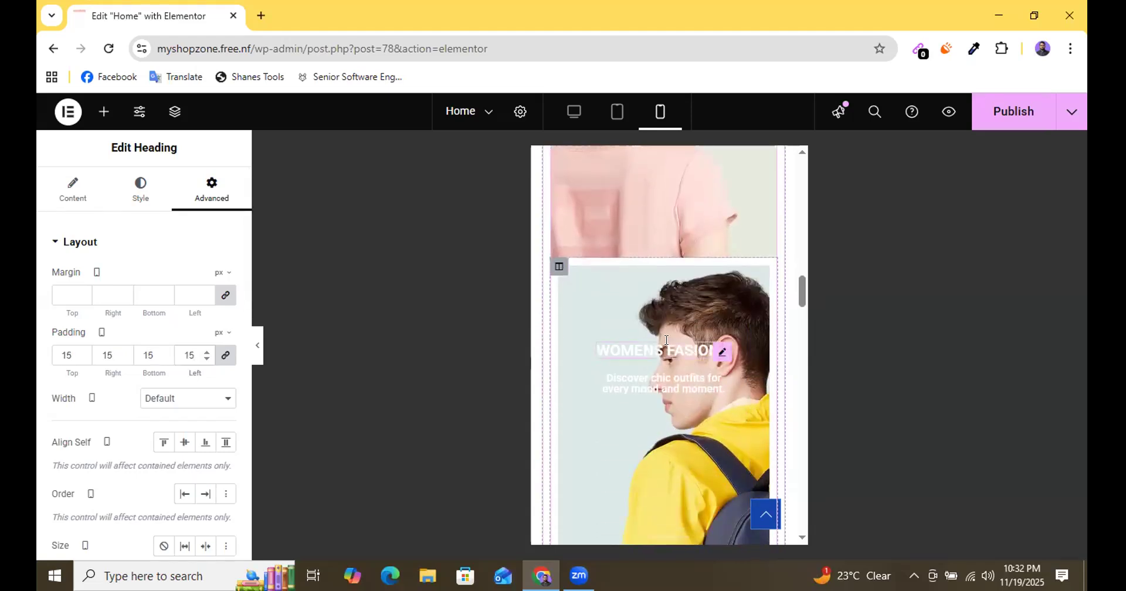
left_click(772, 343)
left_click(221, 190)
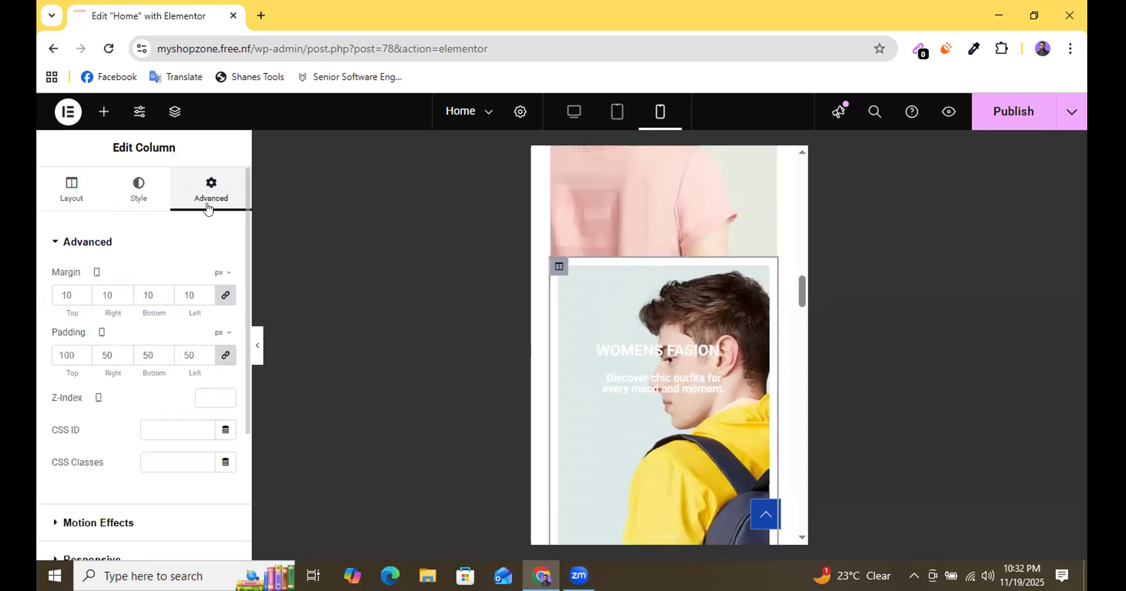
left_click(226, 298)
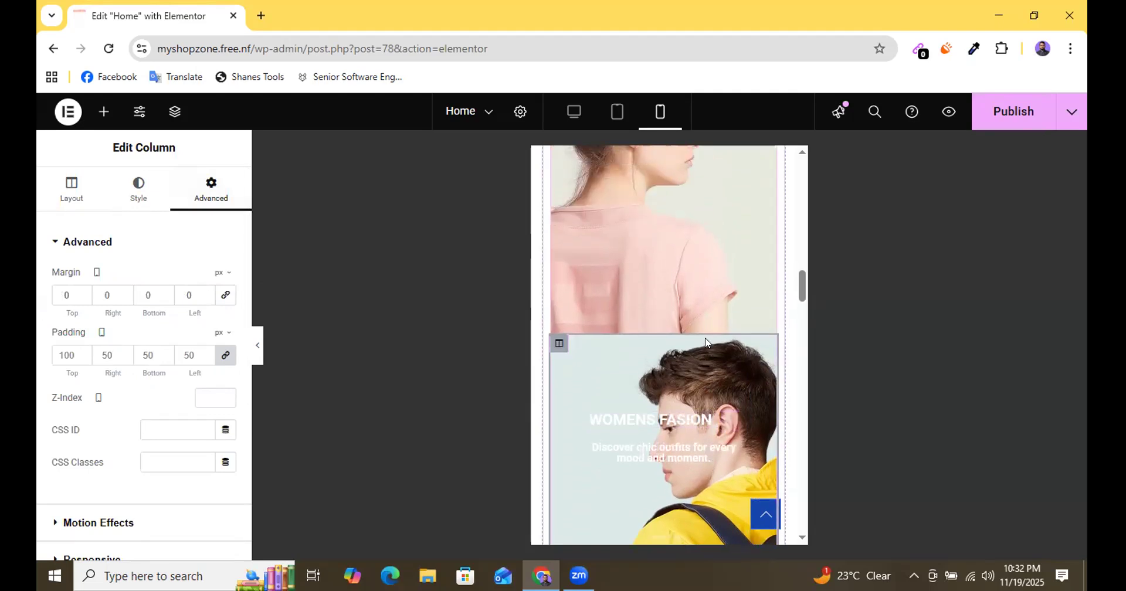
Set the mobile margin of the third WOMENS FASION banner column, with the red shoe, to 0 px on all sides.
scroll(704, 343, "down", 5)
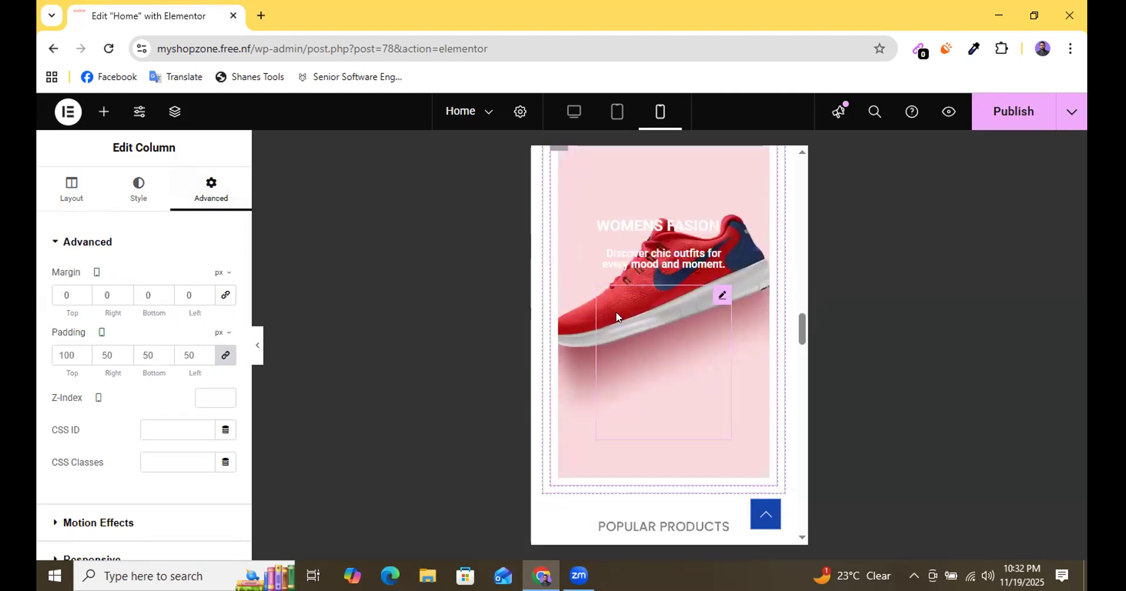
scroll(587, 281, "up", 1)
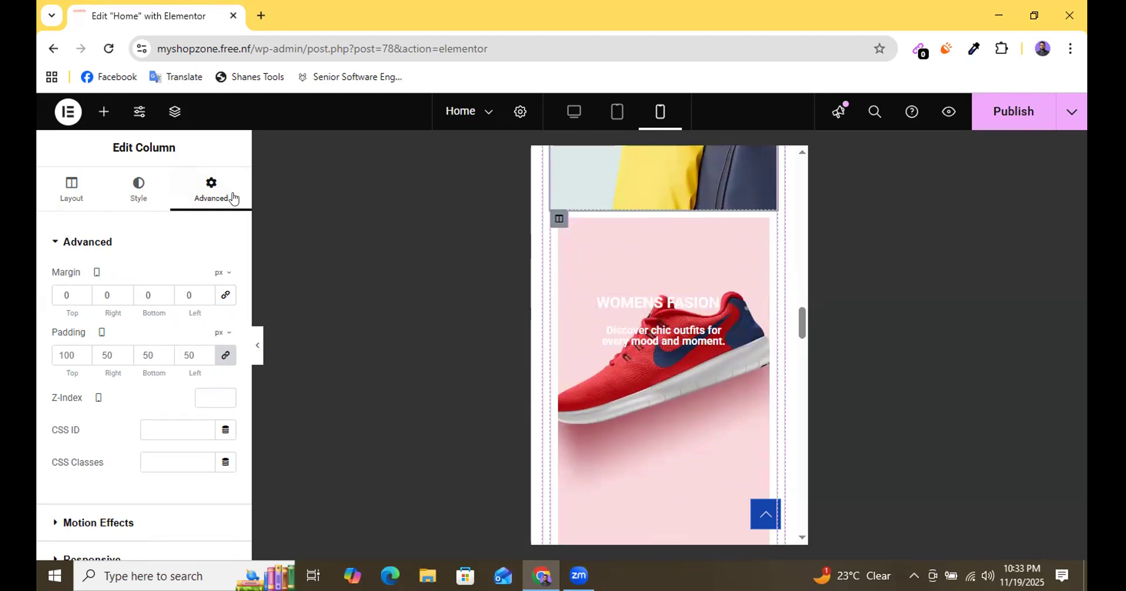
key("ctrl+z")
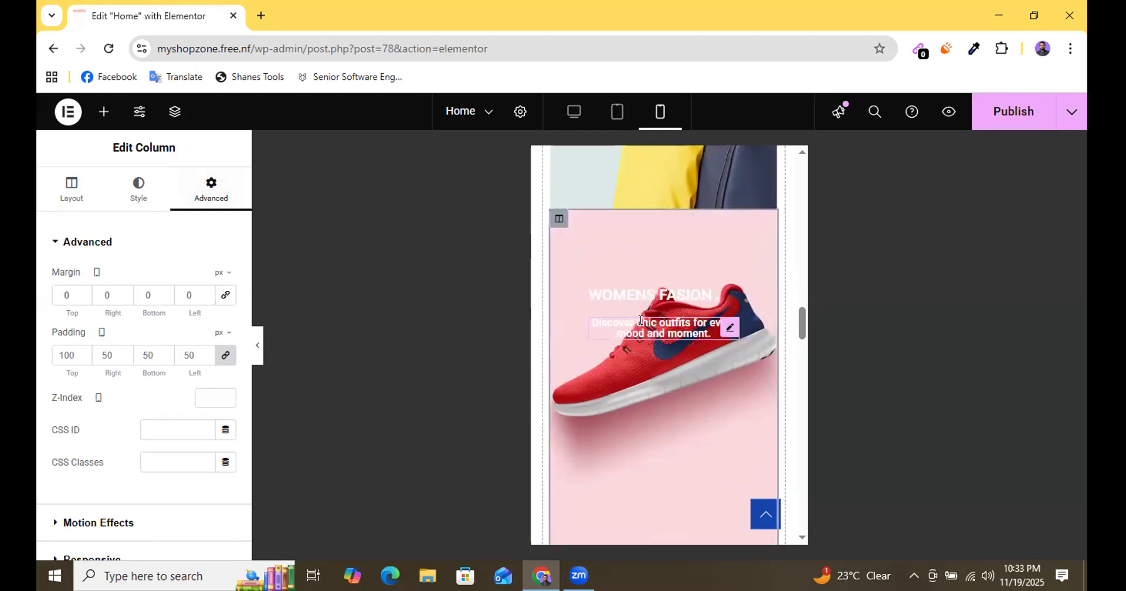
Examine the mobile layout of the banners, the popular products, the latest news and the footer.
scroll(634, 389, "up", 6)
scroll(633, 391, "down", 8)
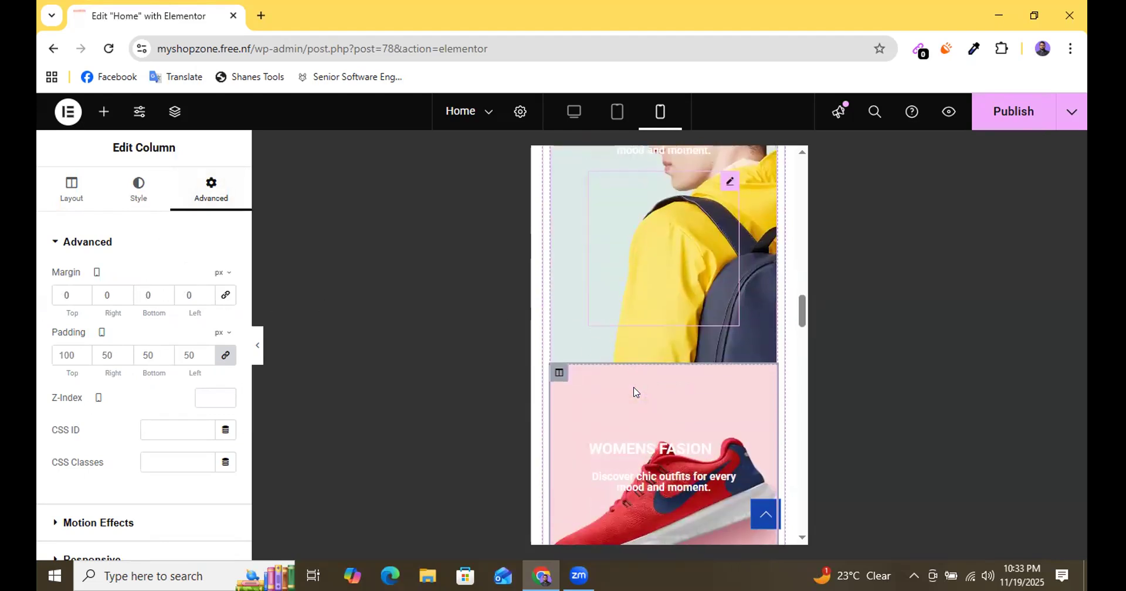
scroll(672, 376, "up", 2)
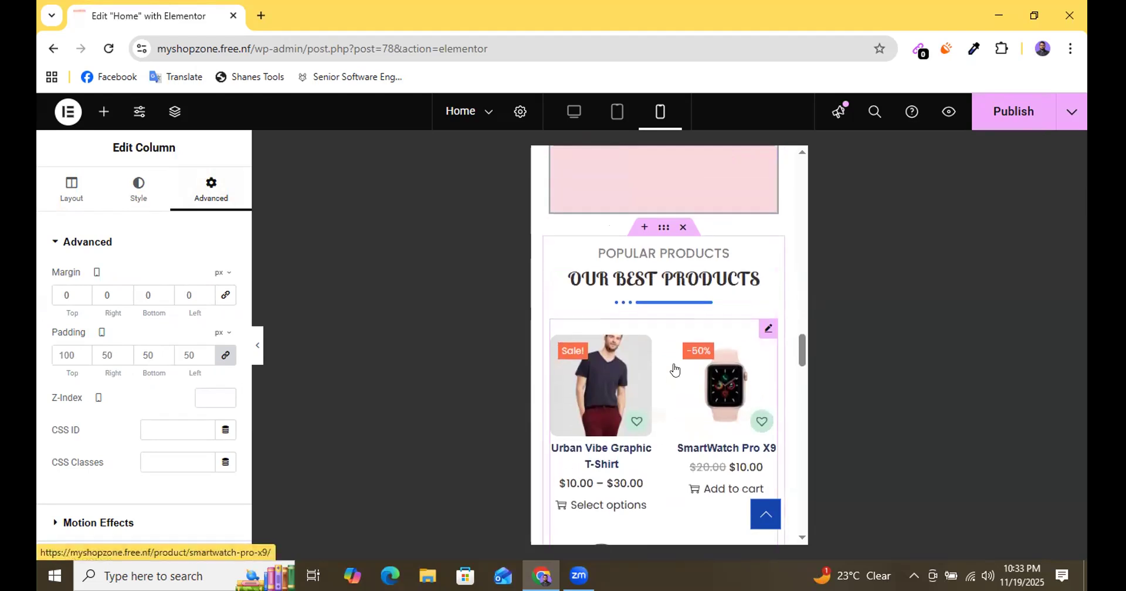
scroll(692, 393, "down", 3)
scroll(692, 393, "down", 10)
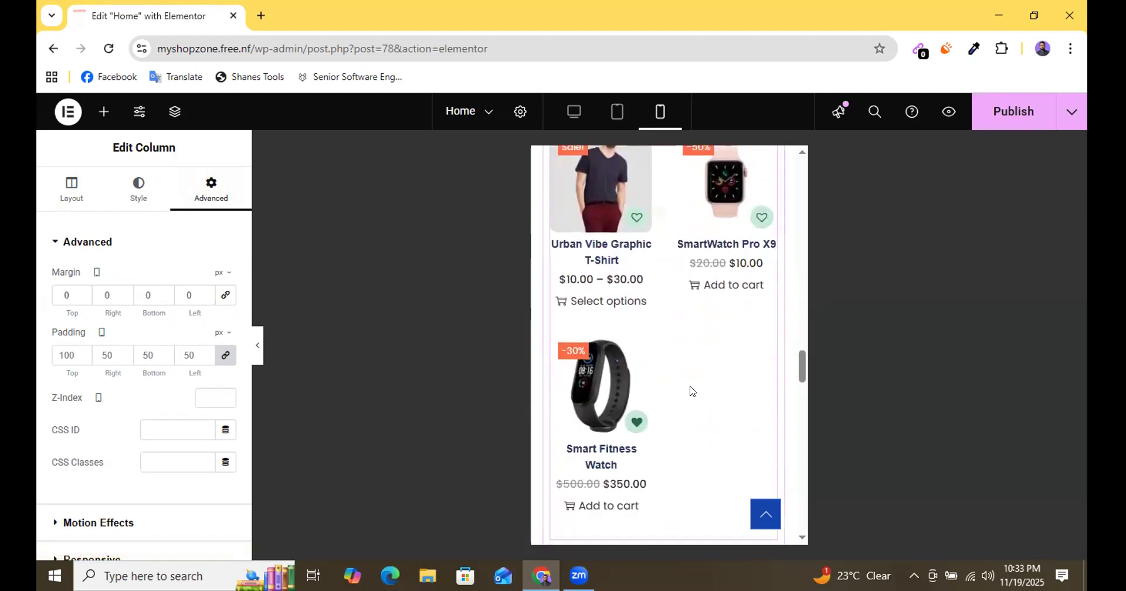
scroll(661, 382, "up", 4)
scroll(698, 450, "down", 12)
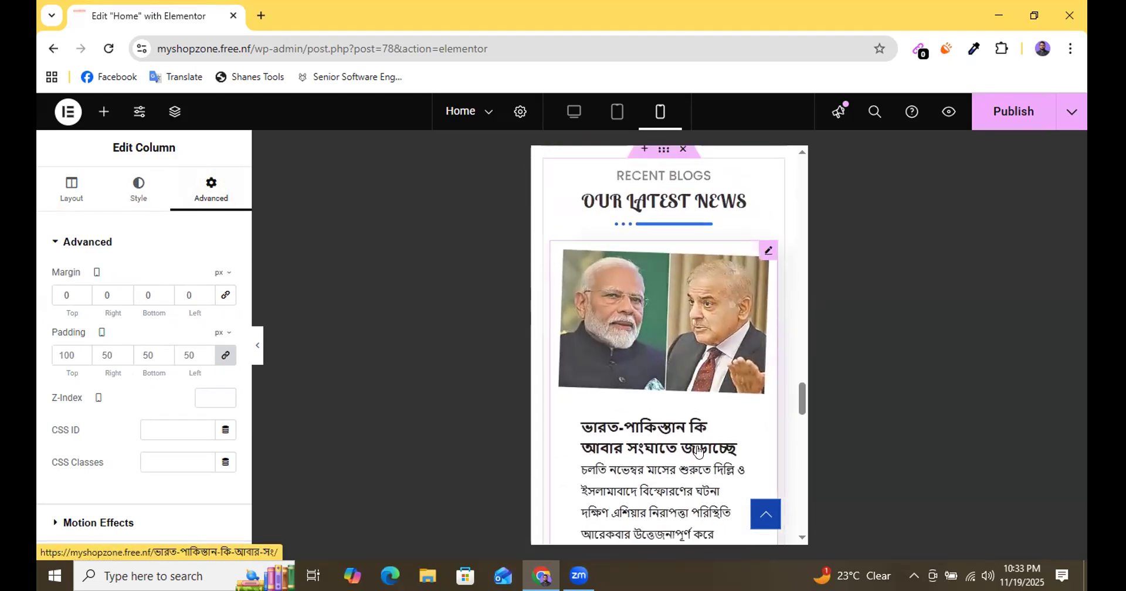
scroll(698, 450, "down", 9)
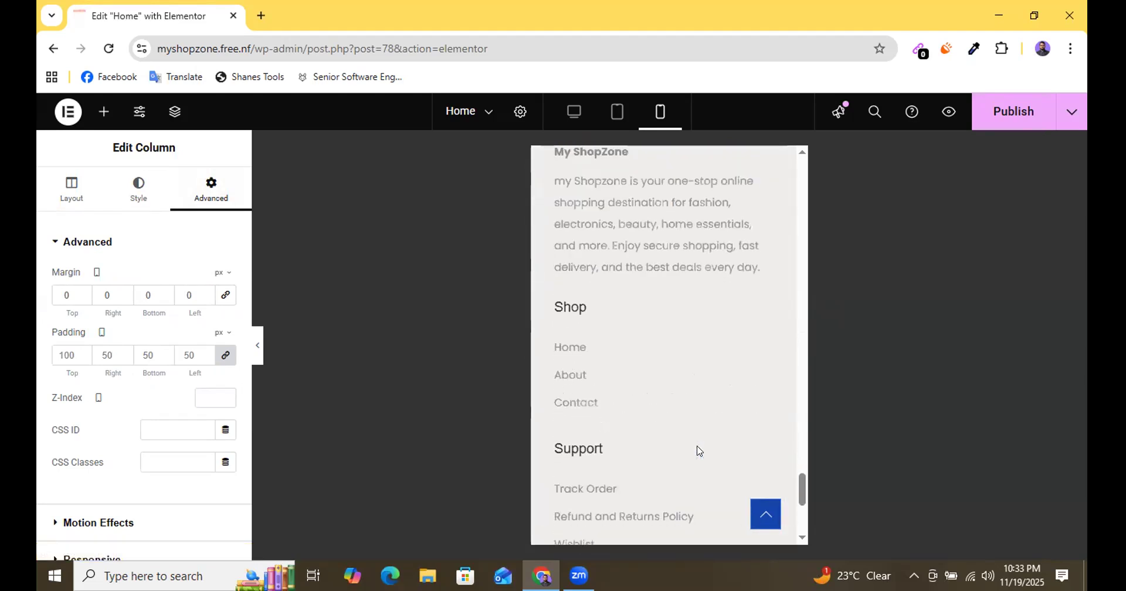
scroll(697, 450, "up", 5)
scroll(696, 450, "up", 6)
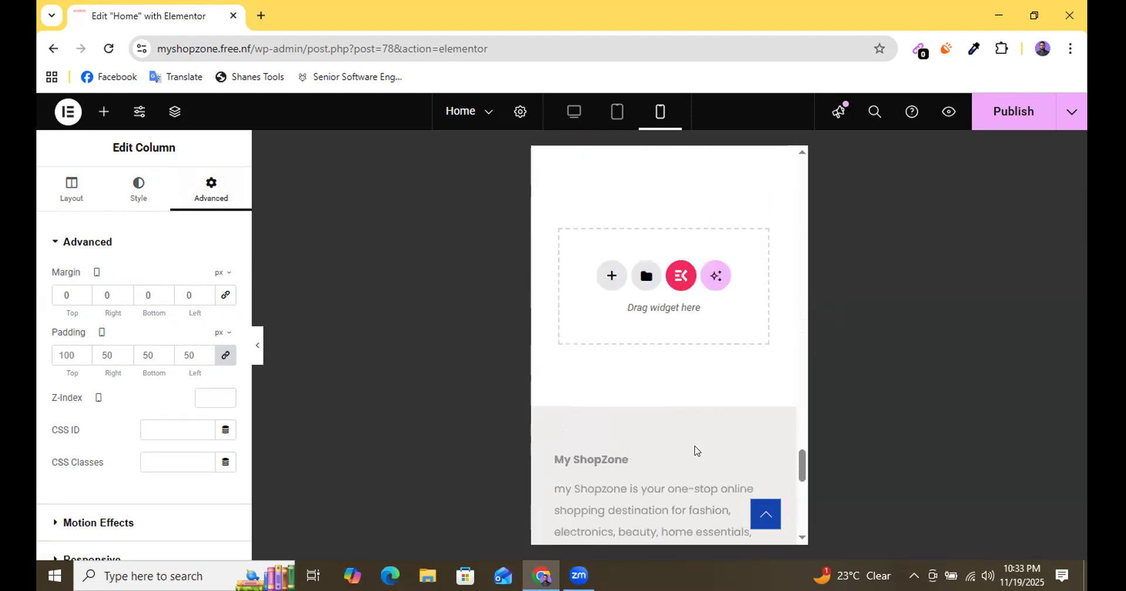
scroll(696, 449, "down", 3)
scroll(696, 450, "down", 5)
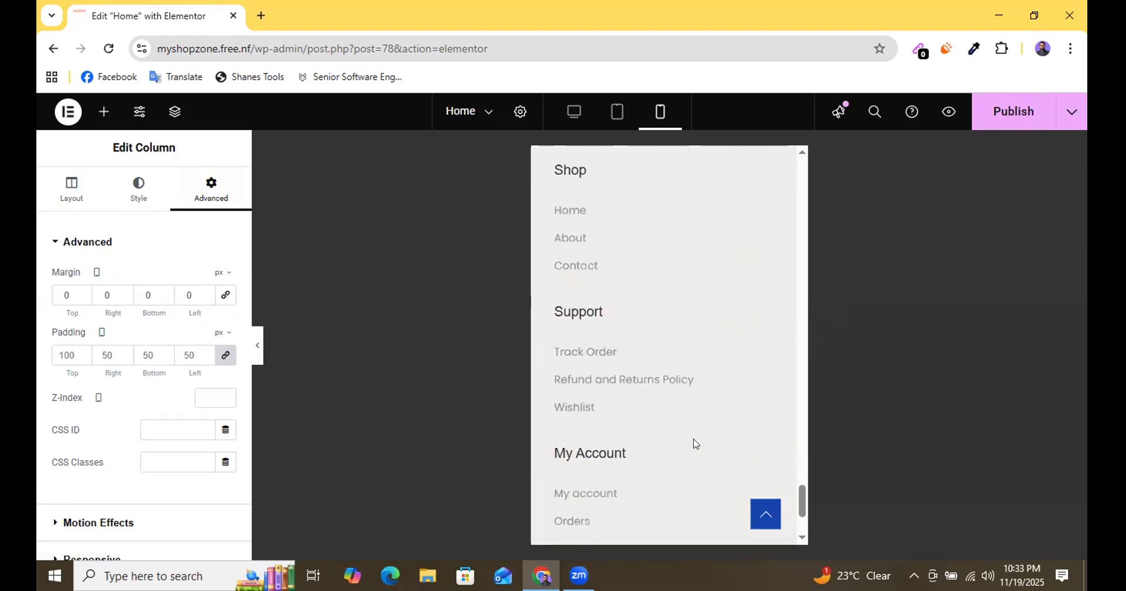
scroll(632, 374, "down", 1)
scroll(636, 378, "up", 7)
scroll(638, 380, "down", 4)
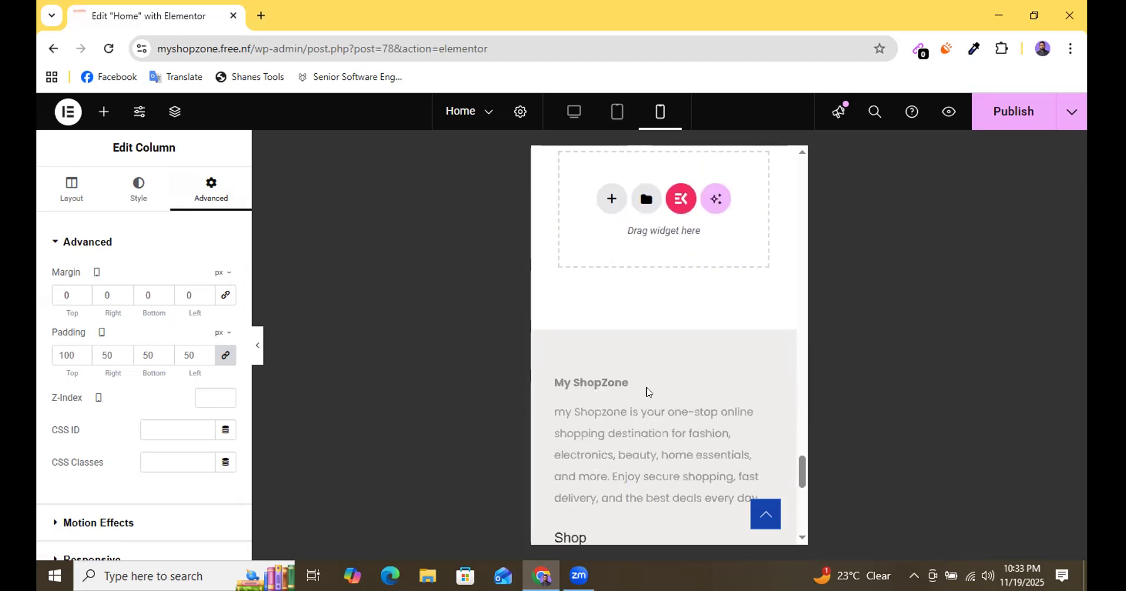
Publish the Home page with the adjusted mobile banners and return to the page header.
left_click(991, 111)
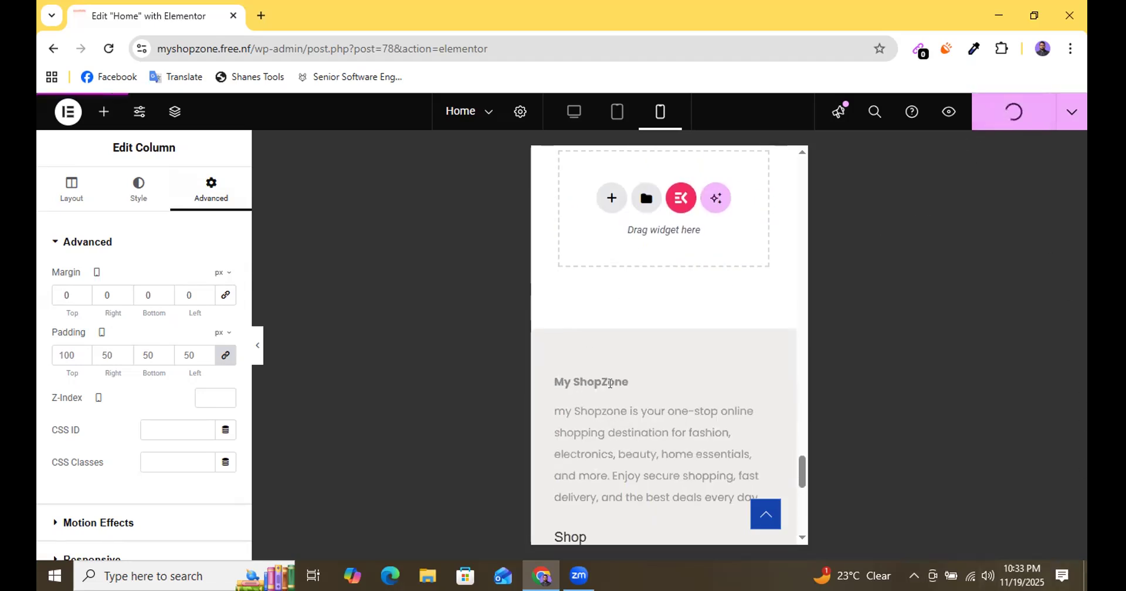
scroll(629, 388, "down", 3)
scroll(669, 380, "up", 10)
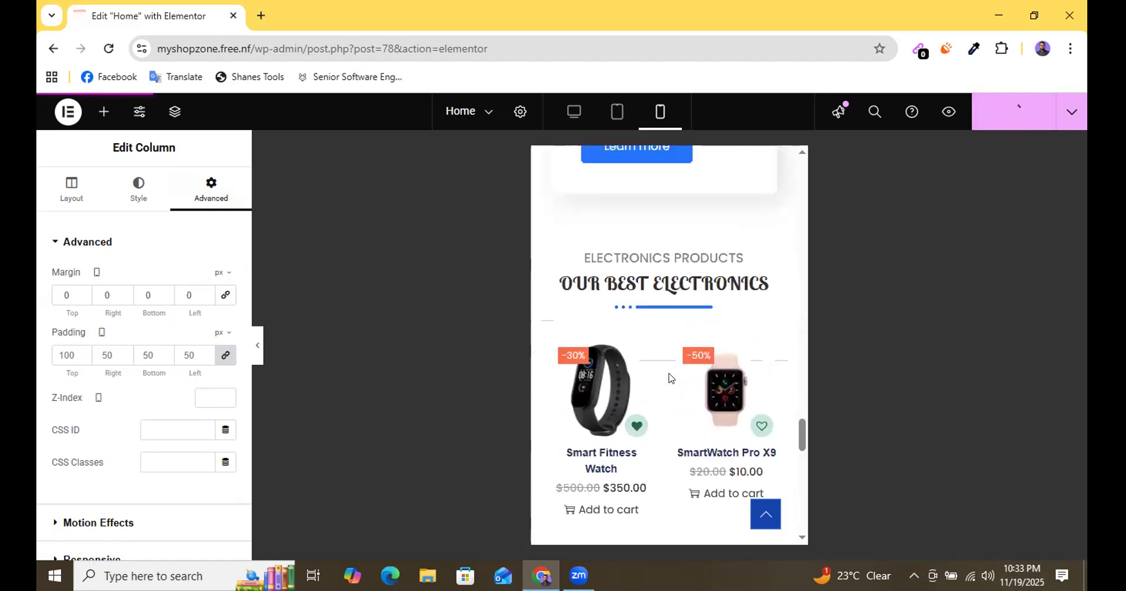
scroll(669, 377, "up", 10)
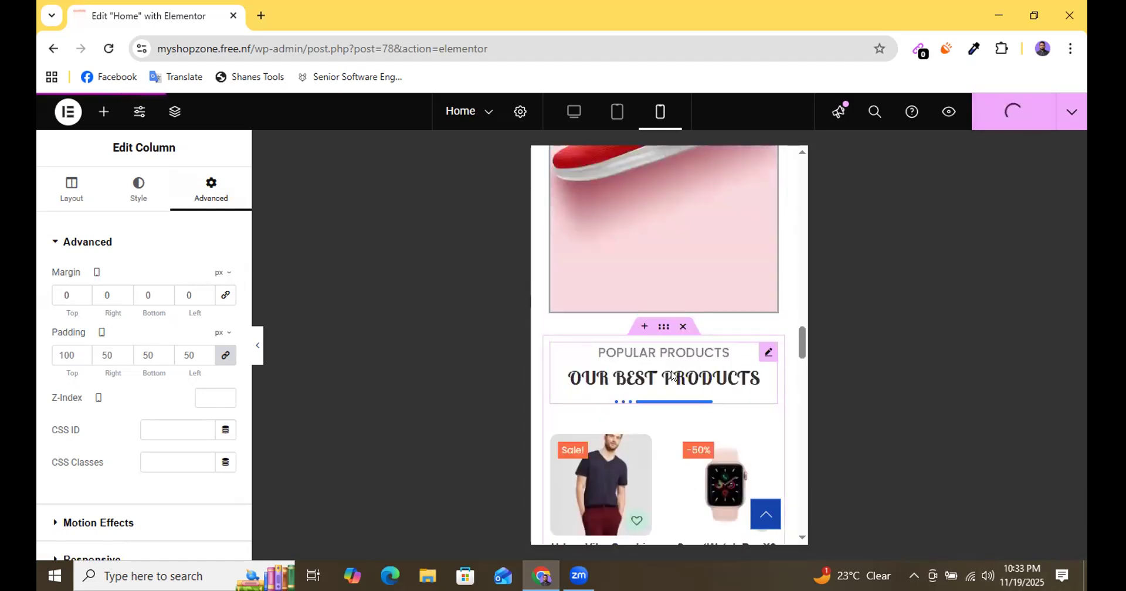
scroll(680, 375, "up", 10)
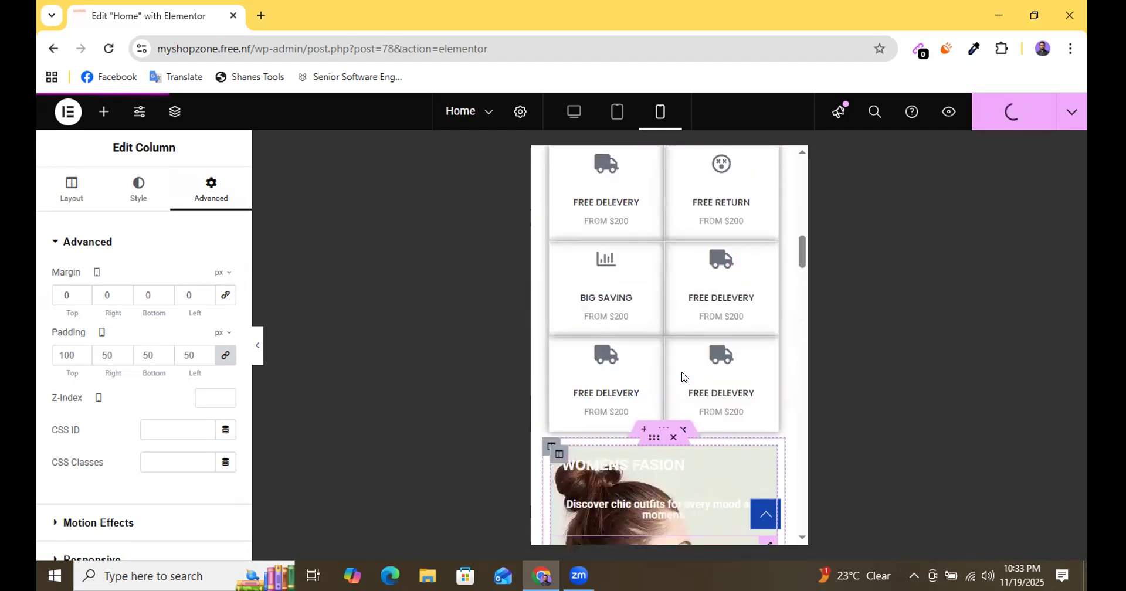
scroll(681, 372, "up", 5)
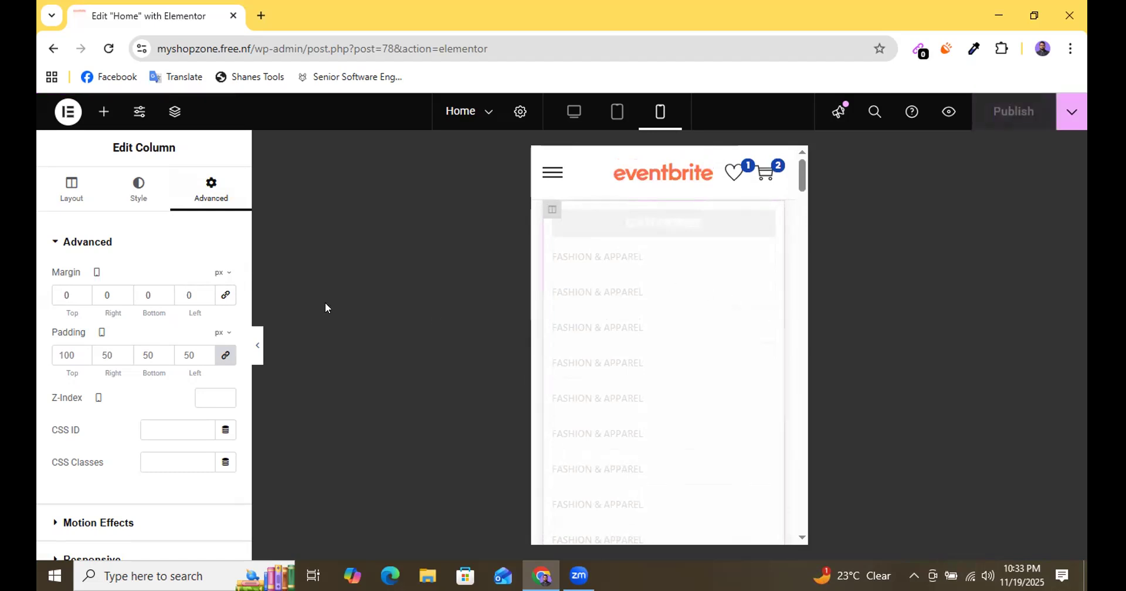
Preview the mobile page without the editing panel, checking the slider, icon boxes and WOMENS FASION banners.
left_click(256, 346)
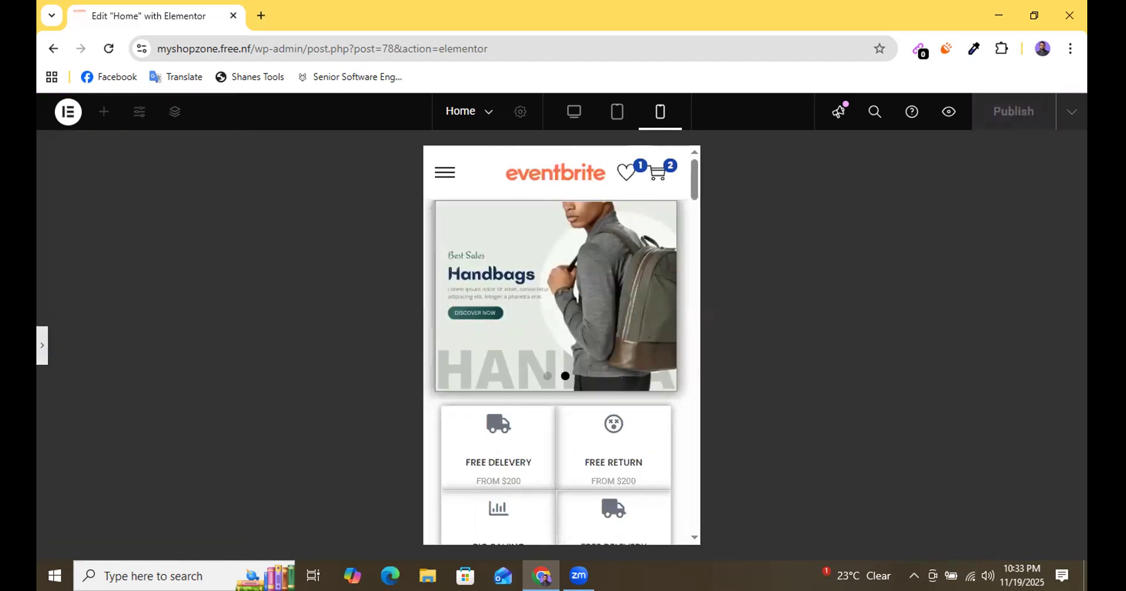
scroll(535, 304, "down", 10)
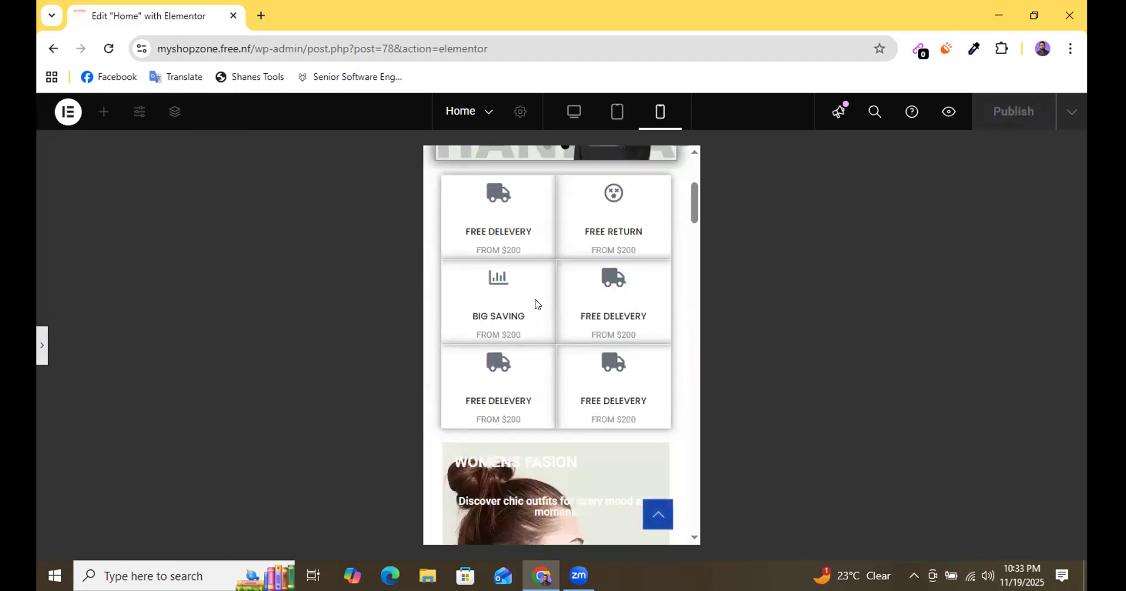
scroll(526, 367, "down", 15)
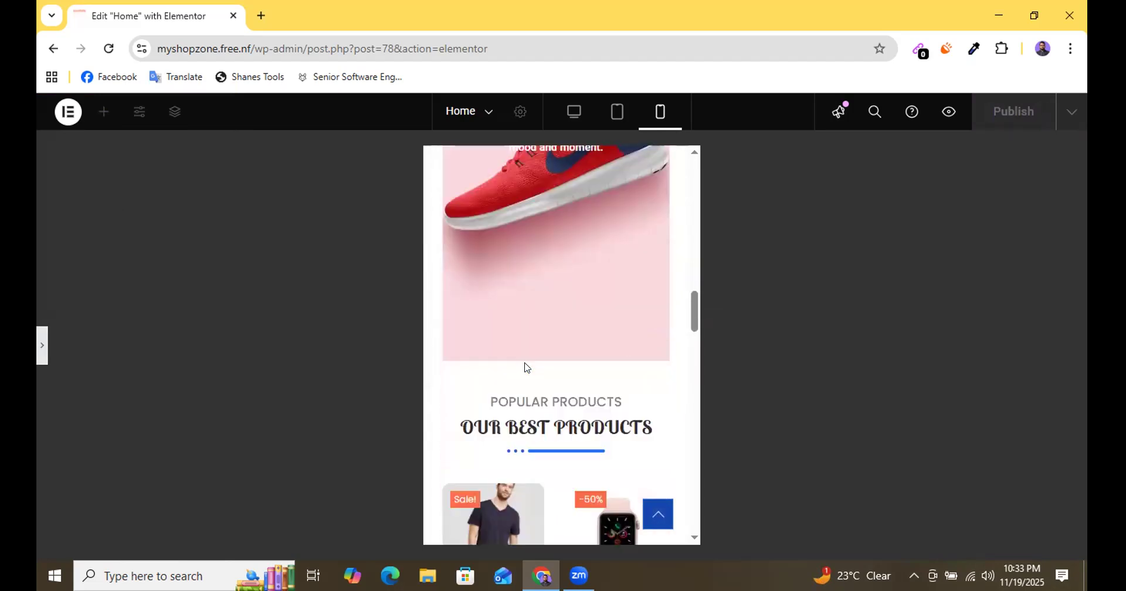
Preview the Home page in the tablet layout, checking the header, category list, slider and icon boxes.
scroll(526, 368, "down", 15)
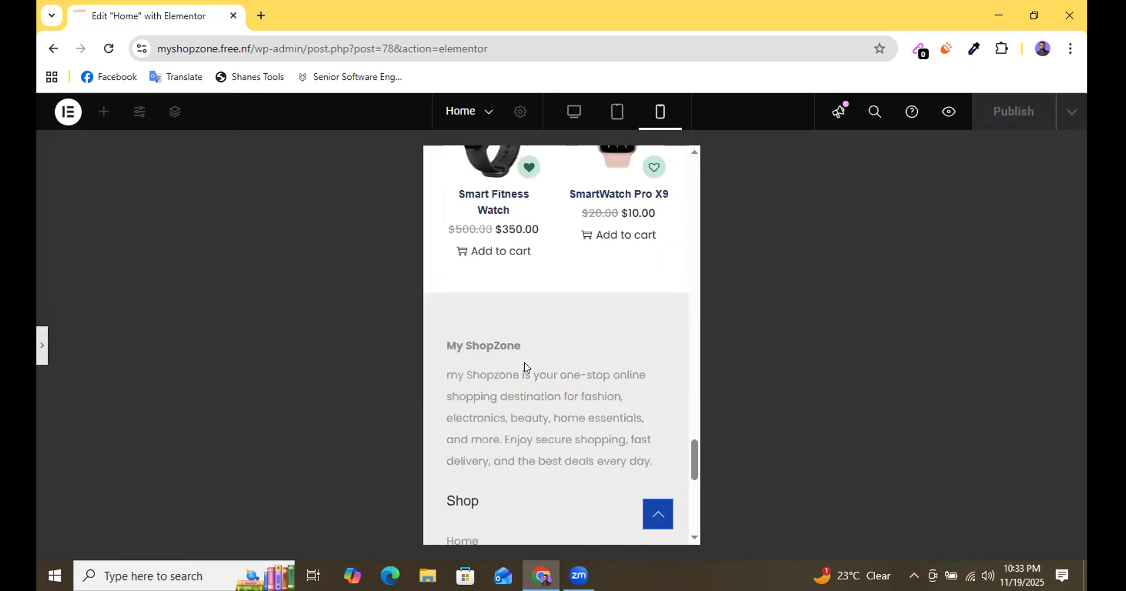
left_click(617, 111)
scroll(589, 351, "up", 15)
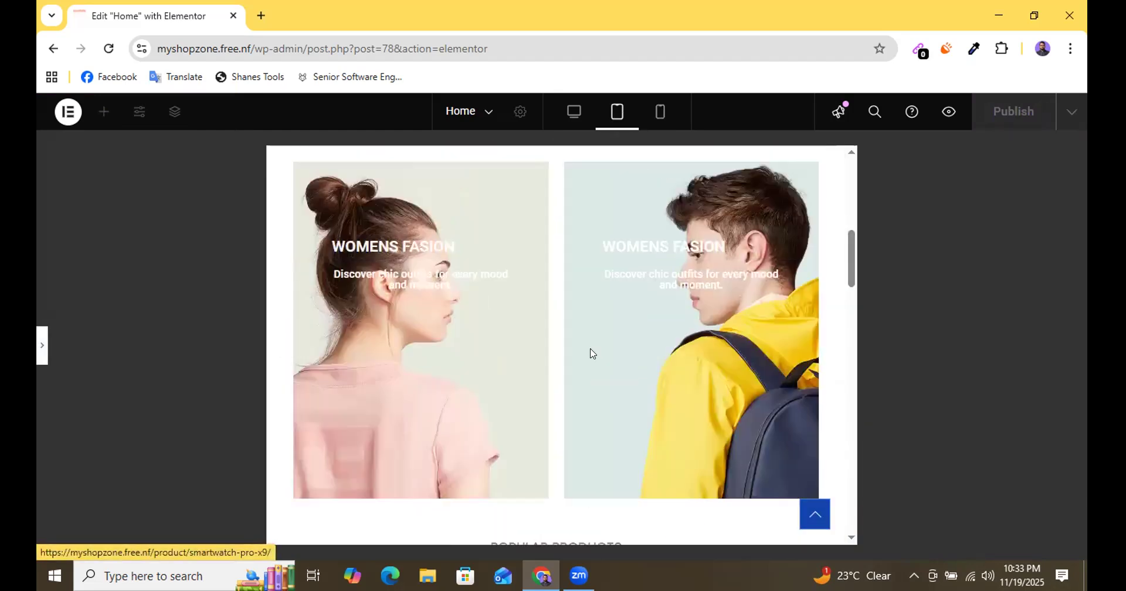
scroll(589, 353, "up", 10)
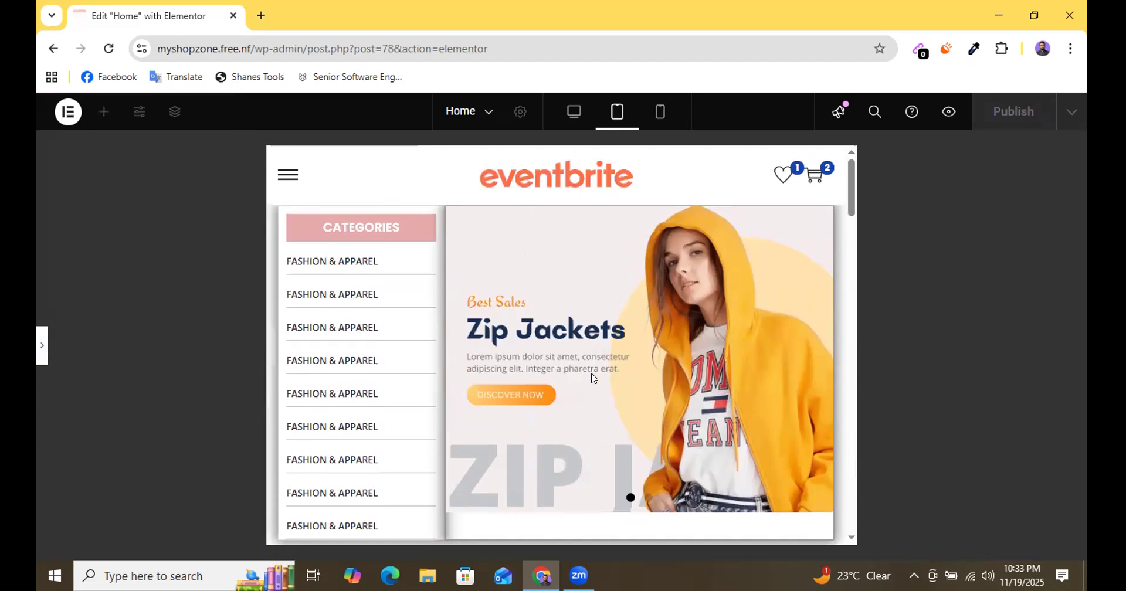
scroll(593, 377, "down", 5)
scroll(590, 375, "up", 3)
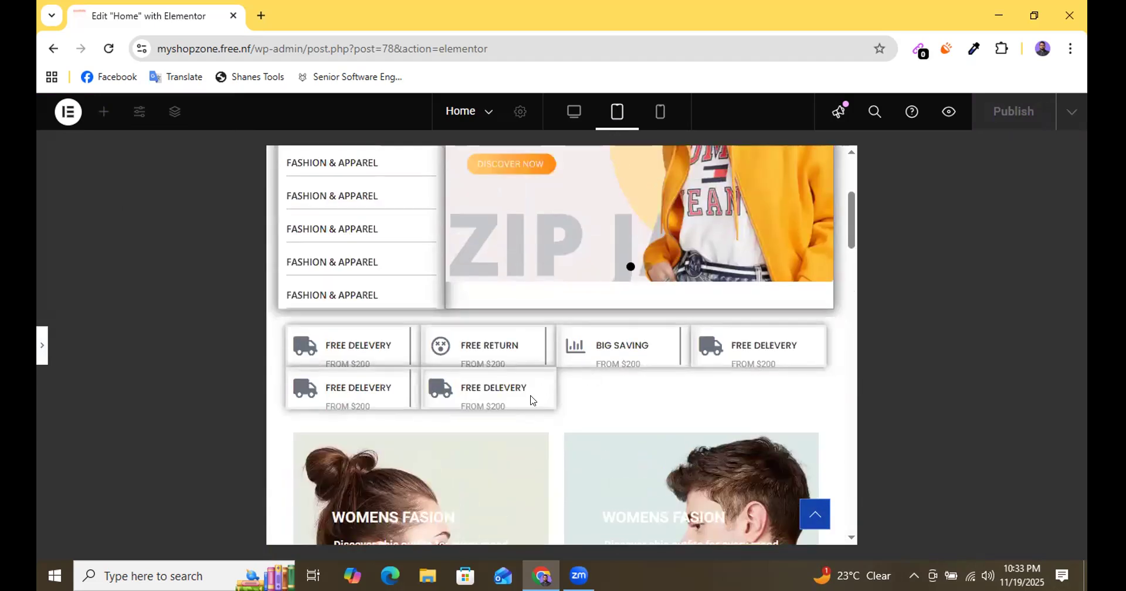
scroll(621, 404, "up", 2)
scroll(598, 400, "down", 3)
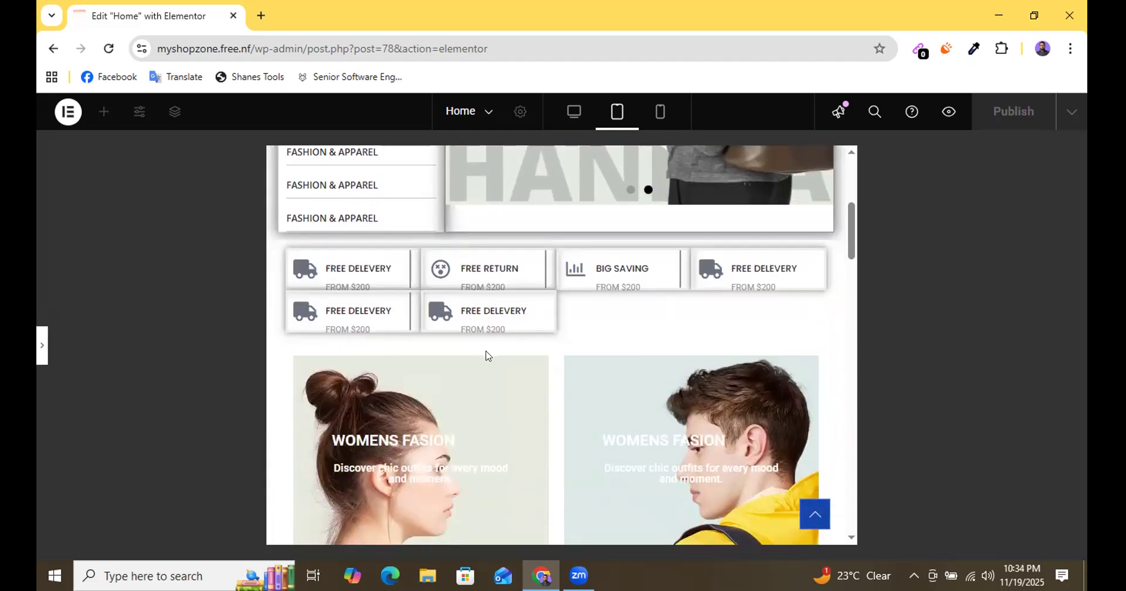
Examine the tablet layout of the WOMENS FASION banners, popular products, latest news and electronics products.
scroll(510, 366, "down", 10)
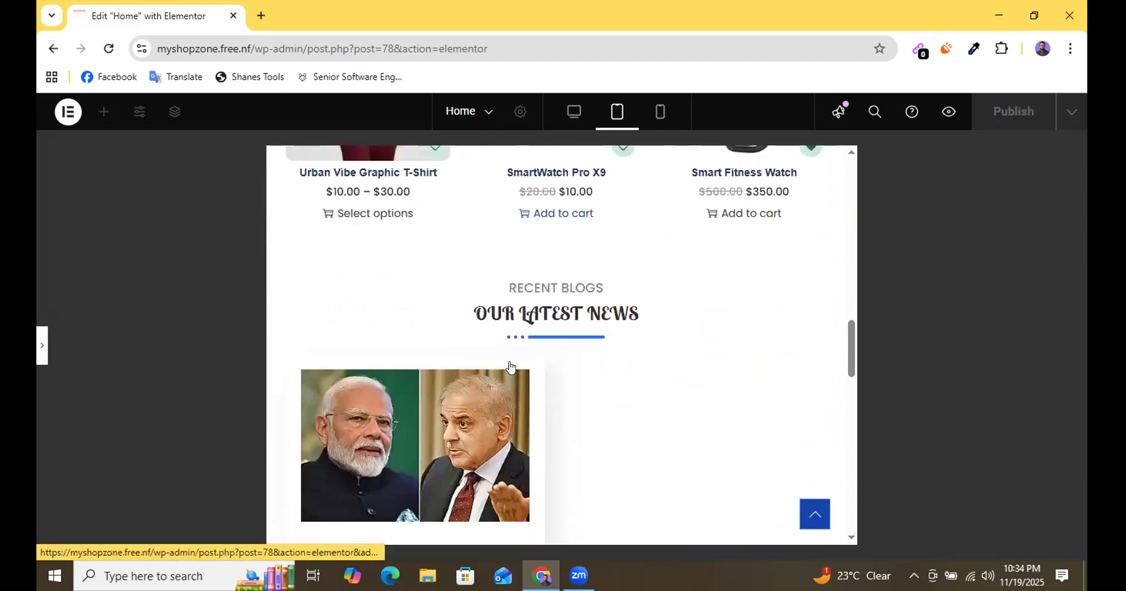
scroll(510, 368, "up", 5)
scroll(510, 369, "up", 4)
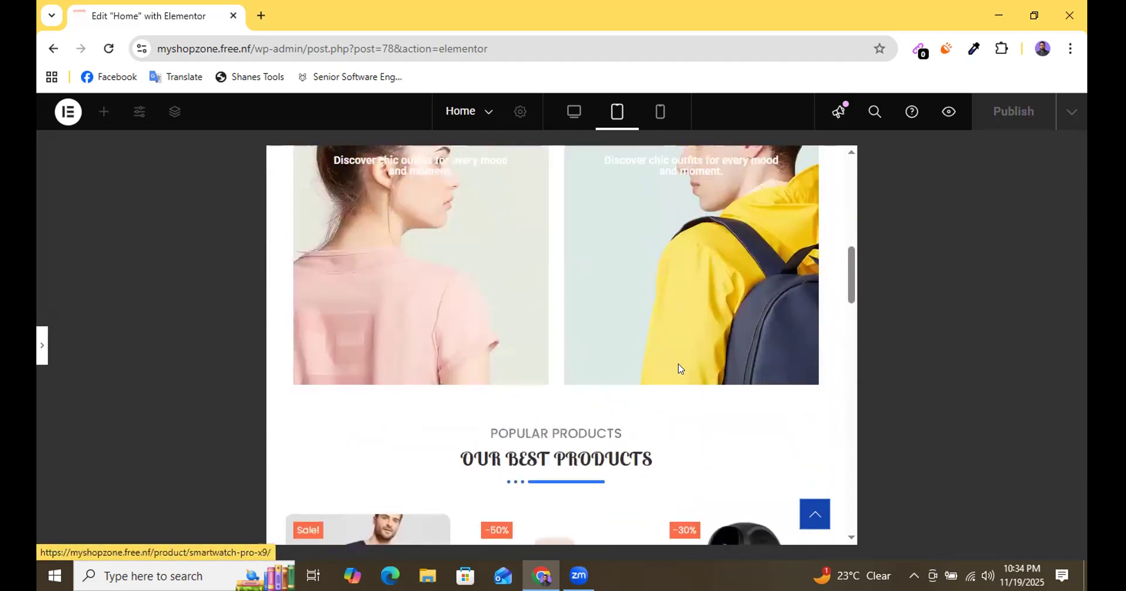
scroll(635, 329, "up", 2)
scroll(561, 370, "down", 8)
scroll(561, 369, "down", 8)
scroll(561, 368, "up", 5)
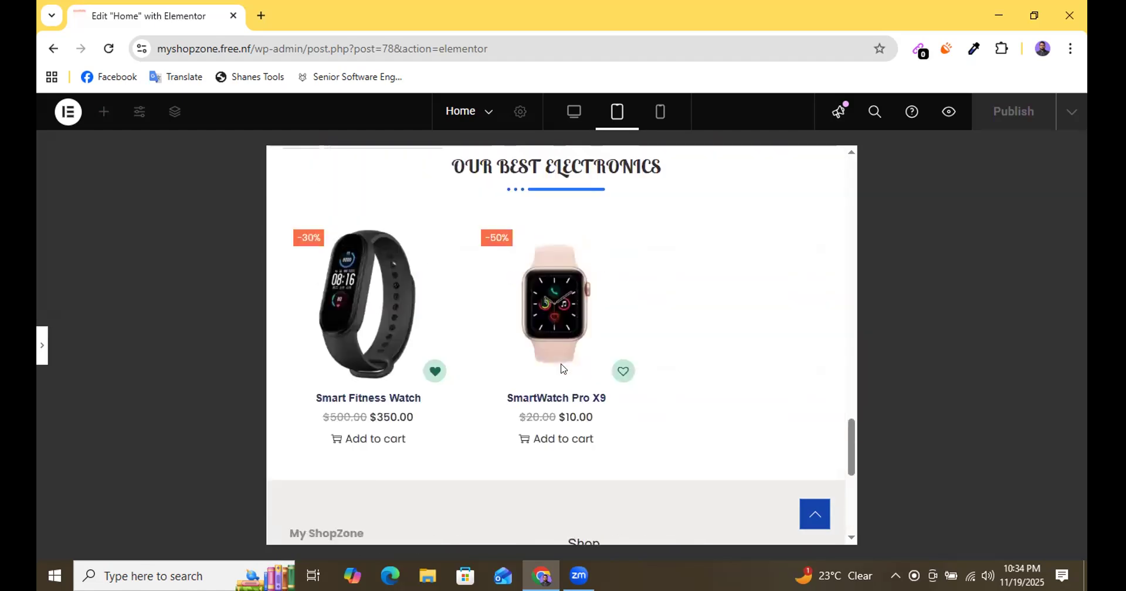
scroll(561, 368, "up", 15)
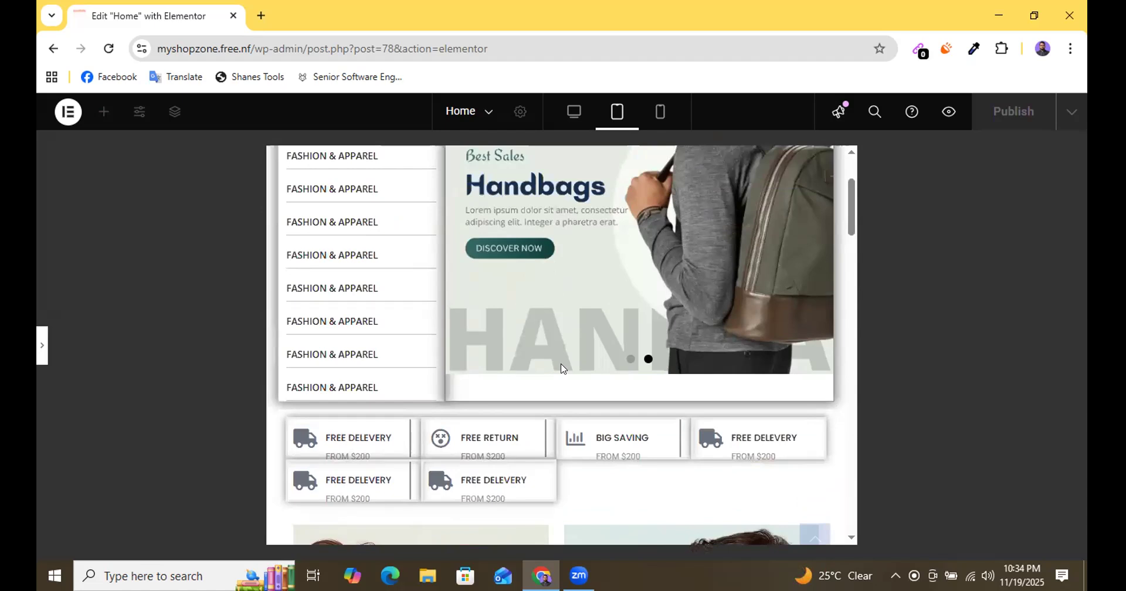
scroll(561, 369, "down", 3)
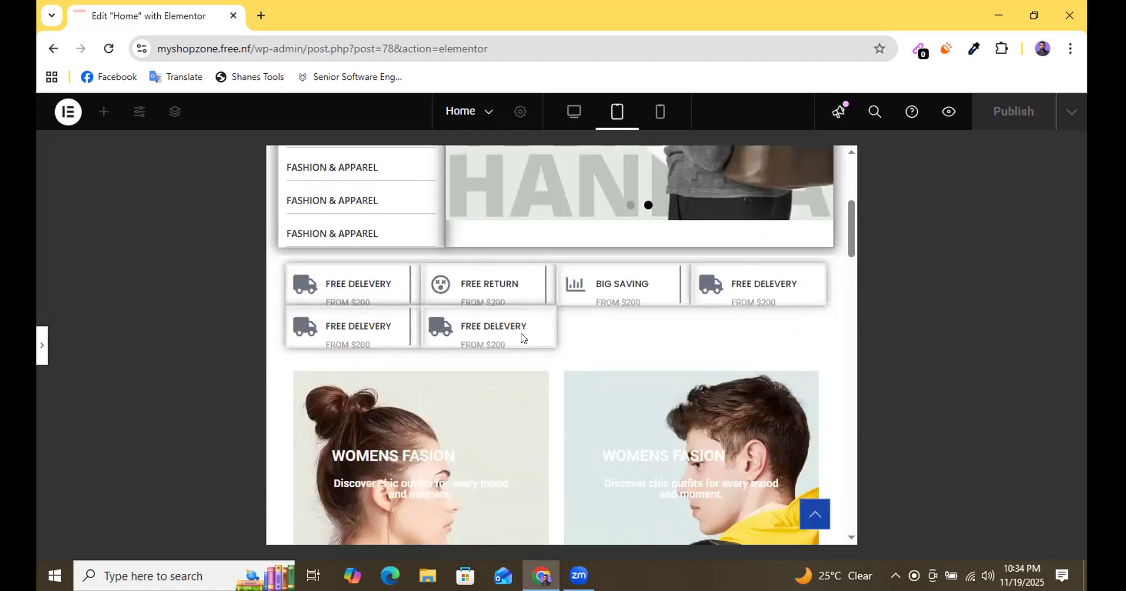
scroll(538, 353, "down", 3)
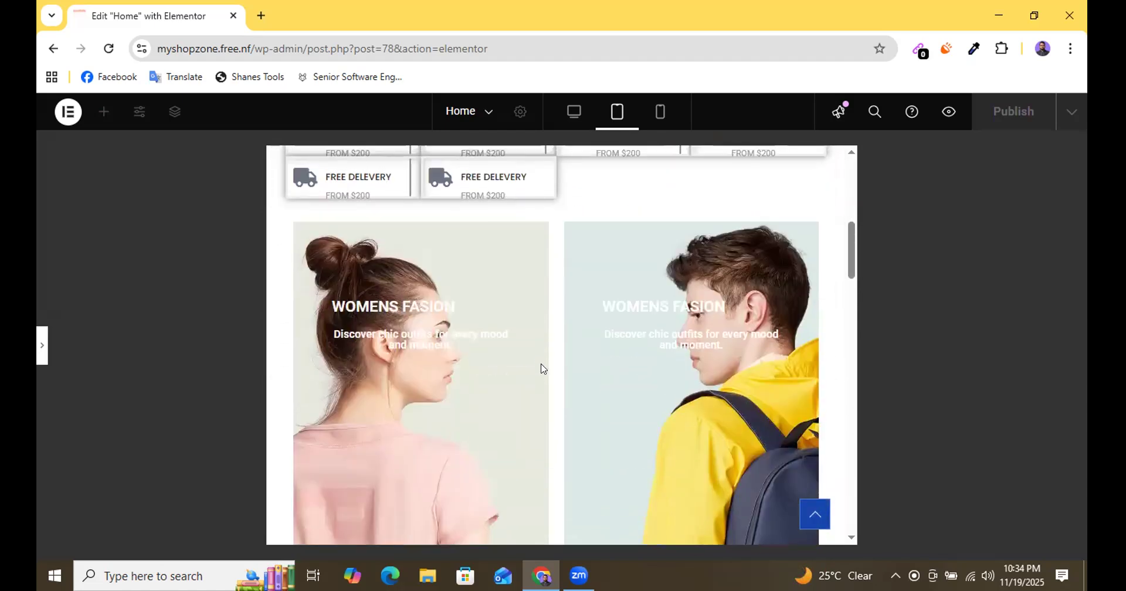
Preview the Home page in the desktop layout, checking the slider, icon boxes, WOMENS FASION banners and footer.
left_click(573, 113)
scroll(565, 375, "up", 5)
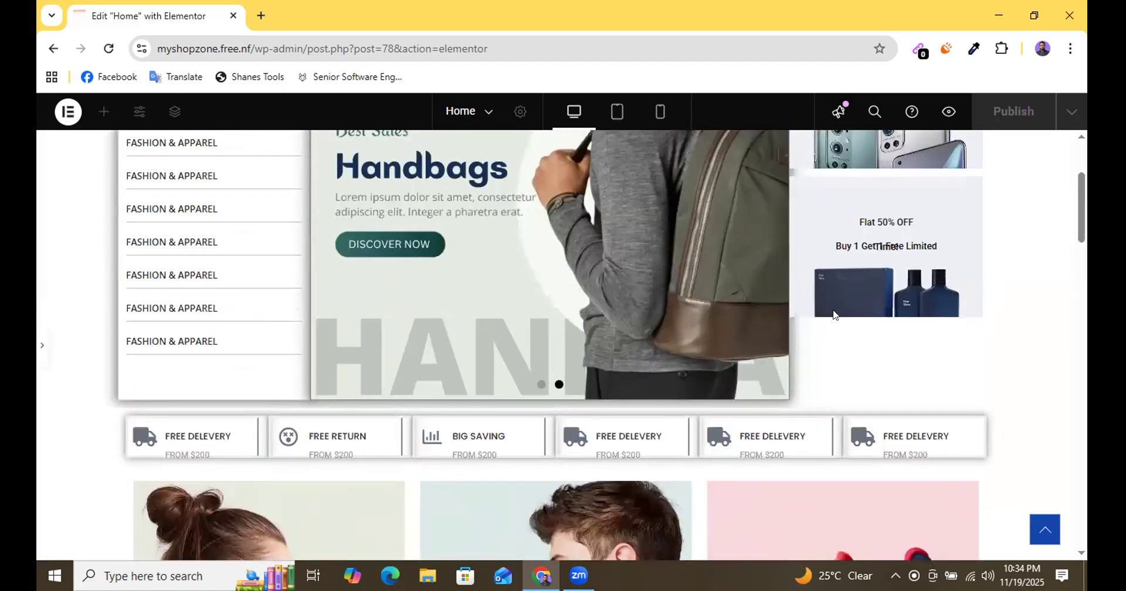
scroll(829, 310, "down", 6)
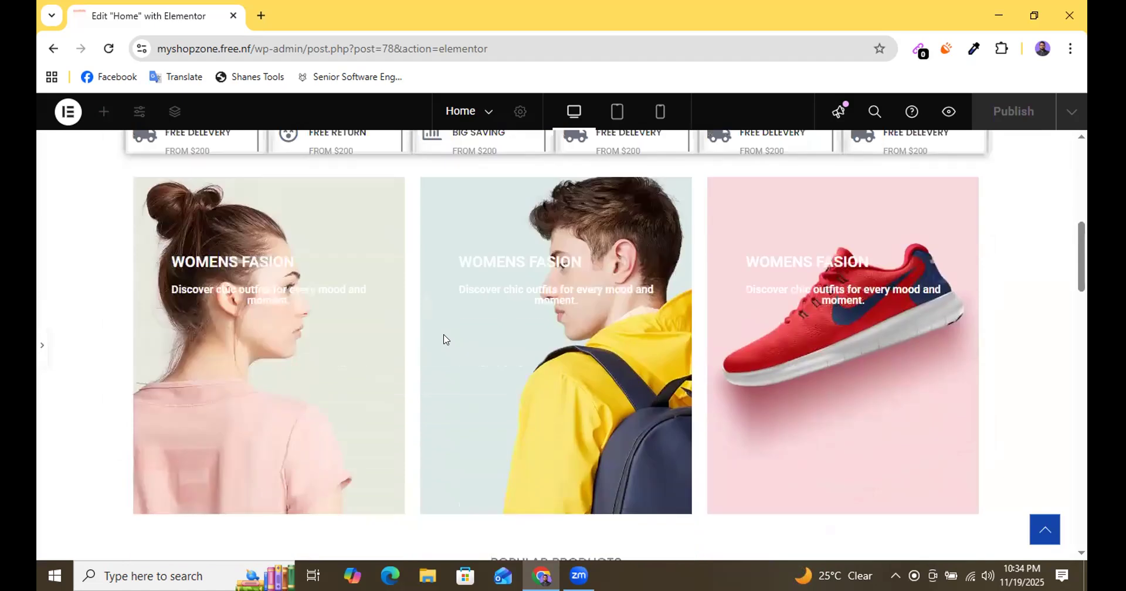
scroll(444, 339, "down", 20)
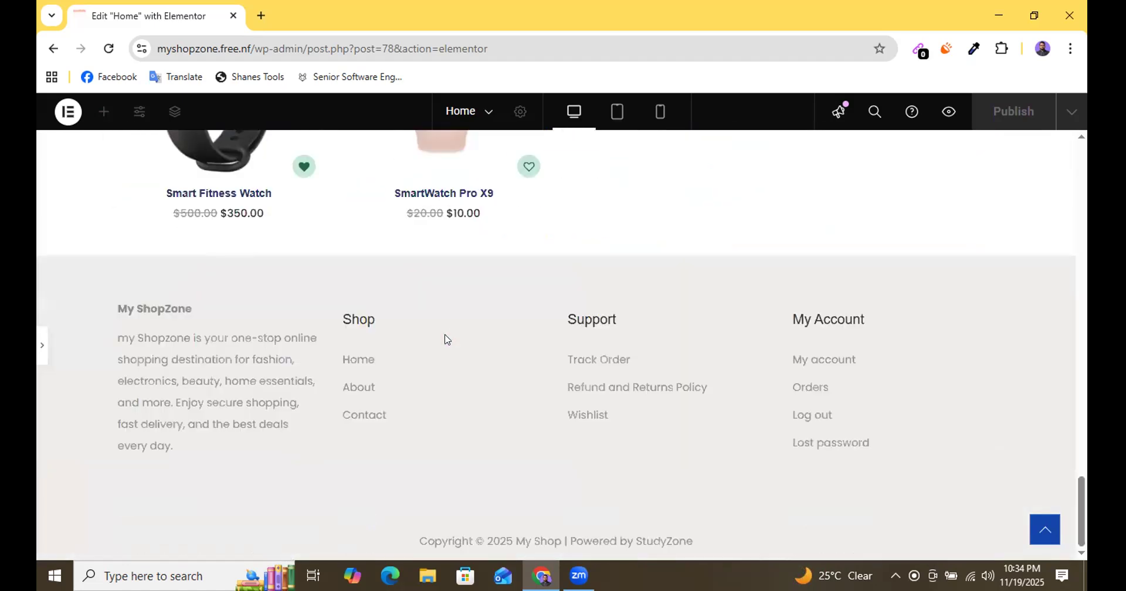
scroll(445, 339, "up", 20)
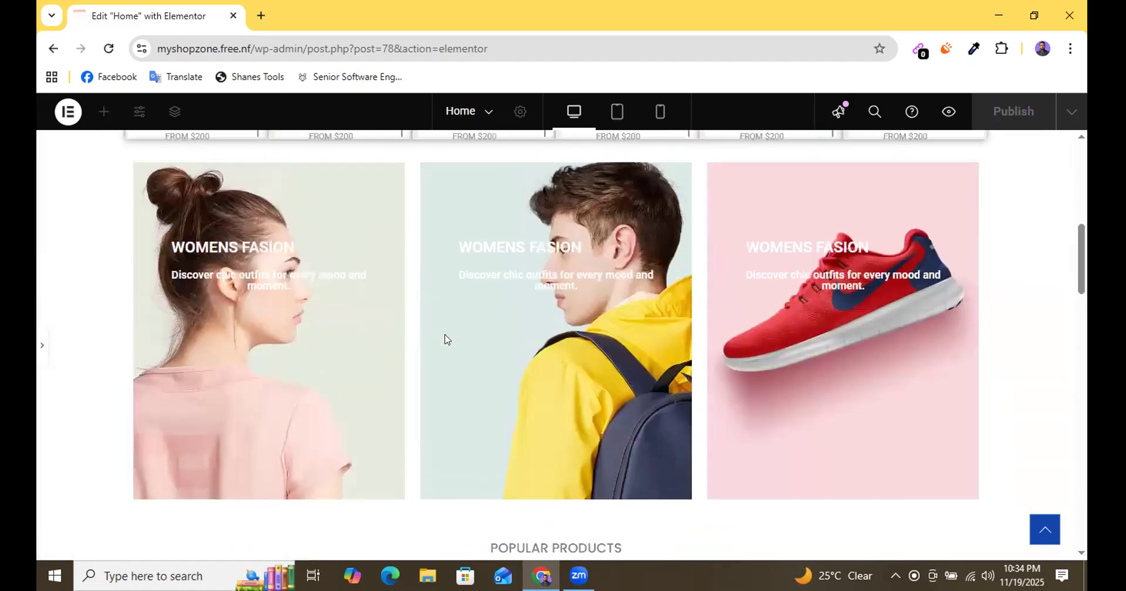
scroll(445, 339, "up", 10)
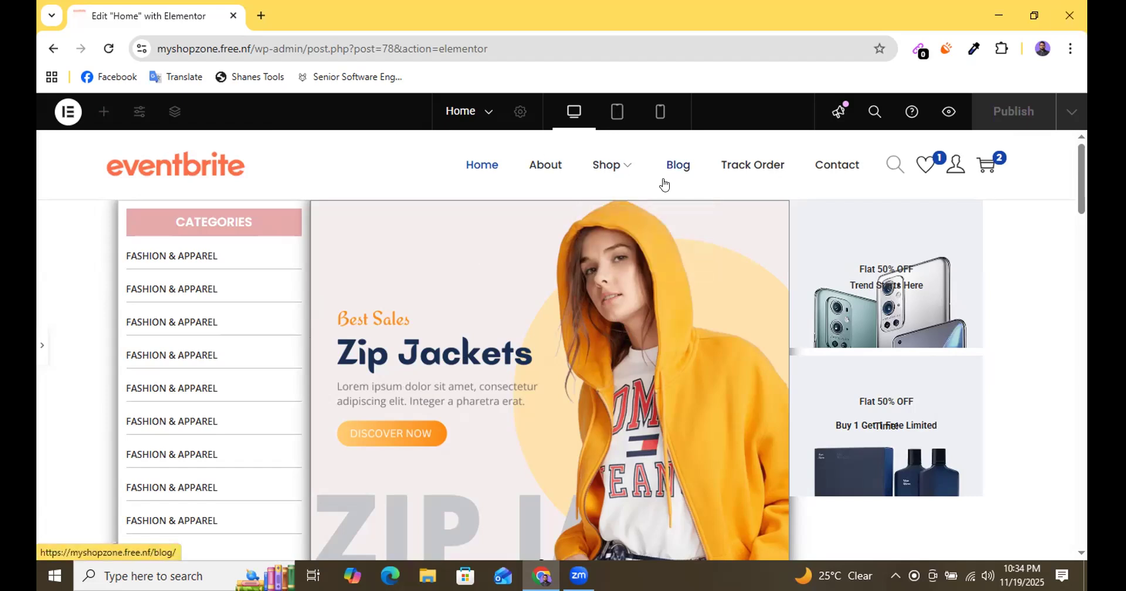
scroll(536, 306, "down", 5)
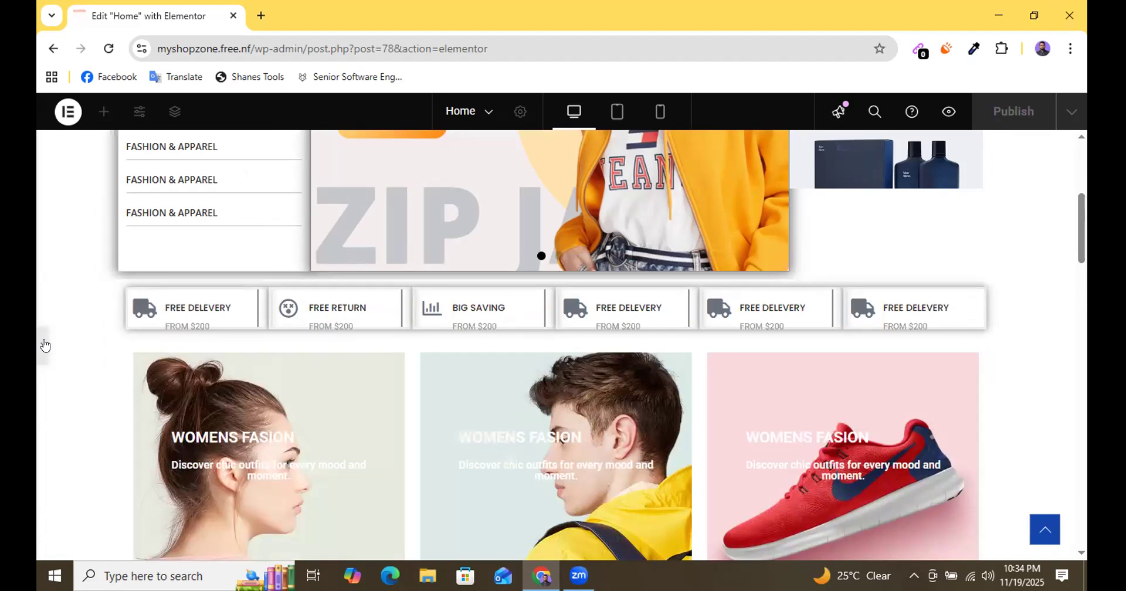
Inspect the desktop margin and padding of the first icon box column and of the column holding all icon boxes.
left_click(524, 381)
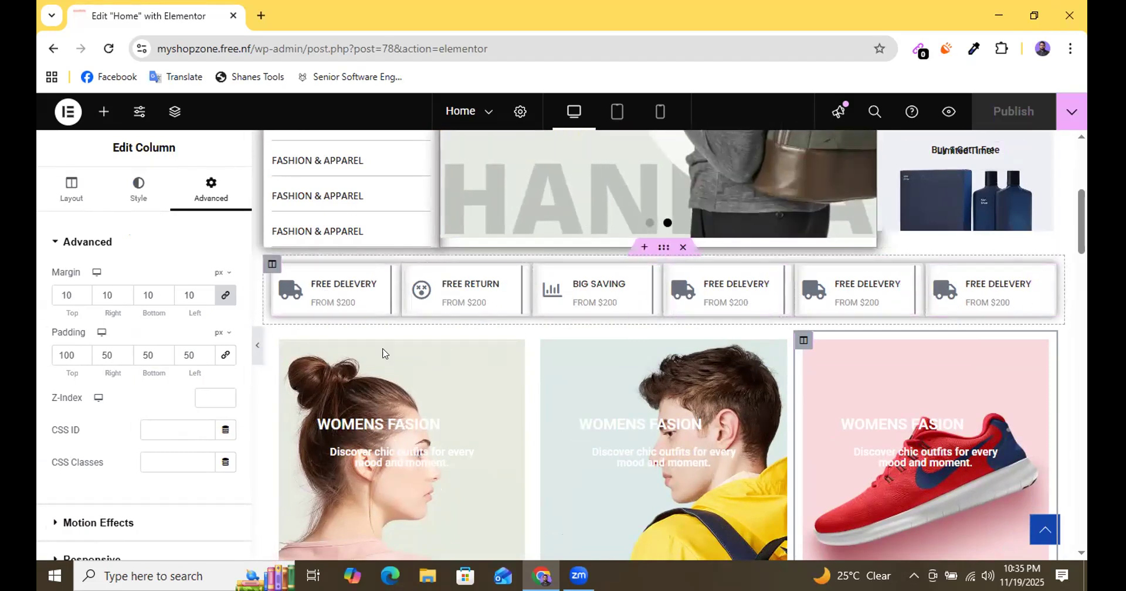
left_click(257, 345)
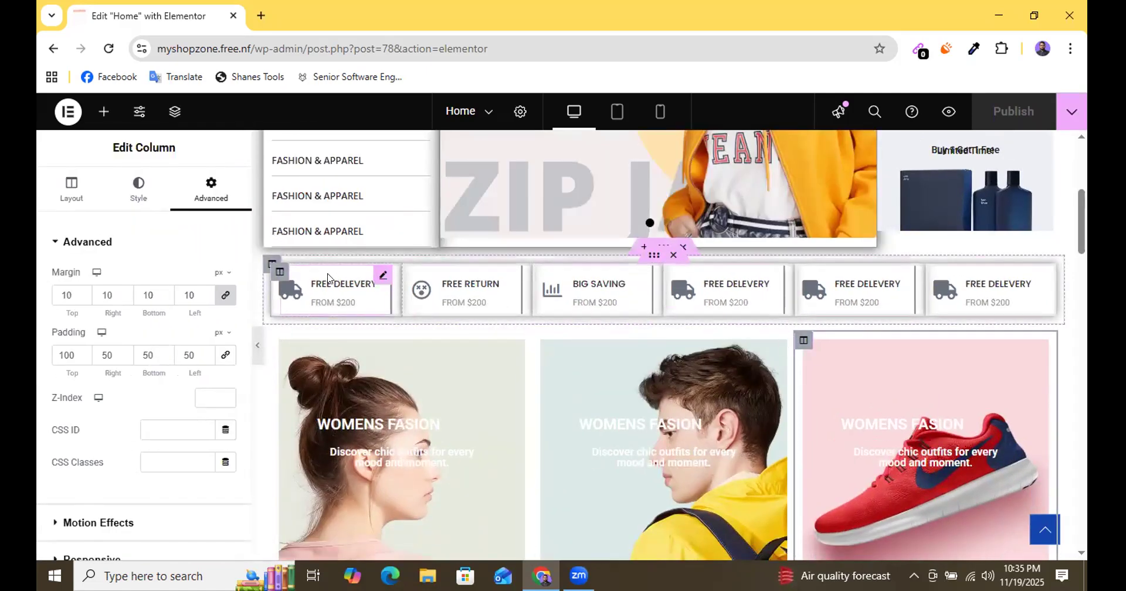
left_click(278, 273)
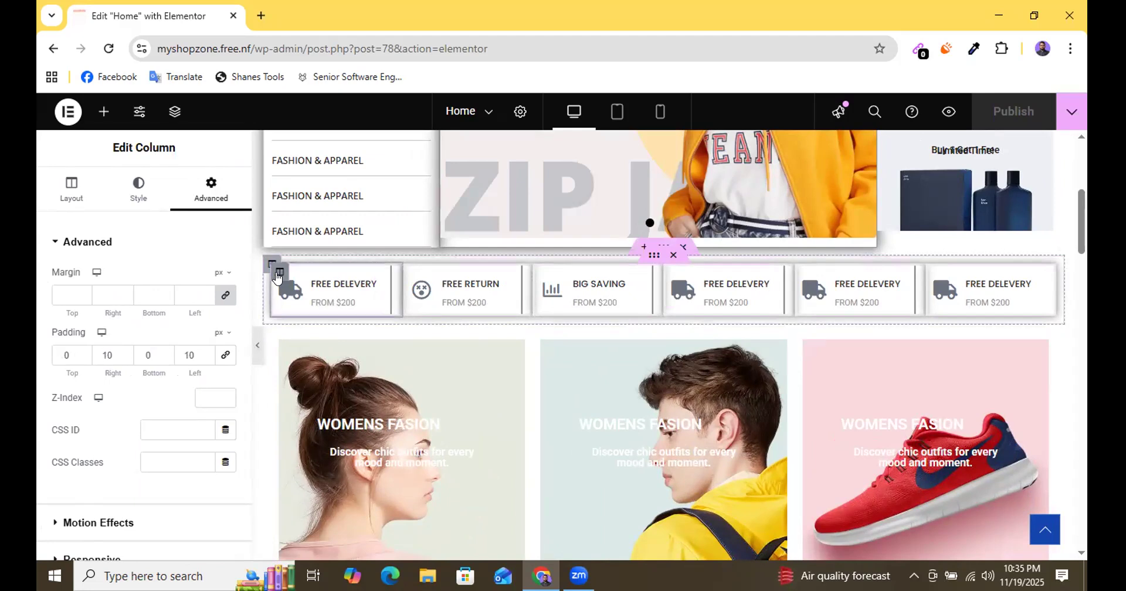
left_click(71, 291)
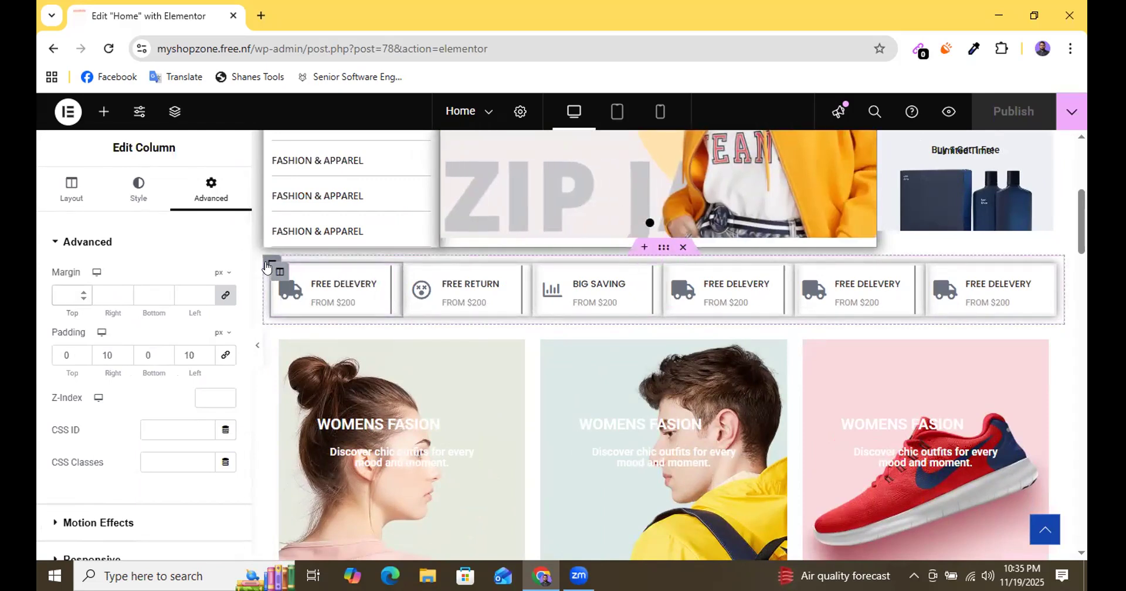
left_click(267, 267)
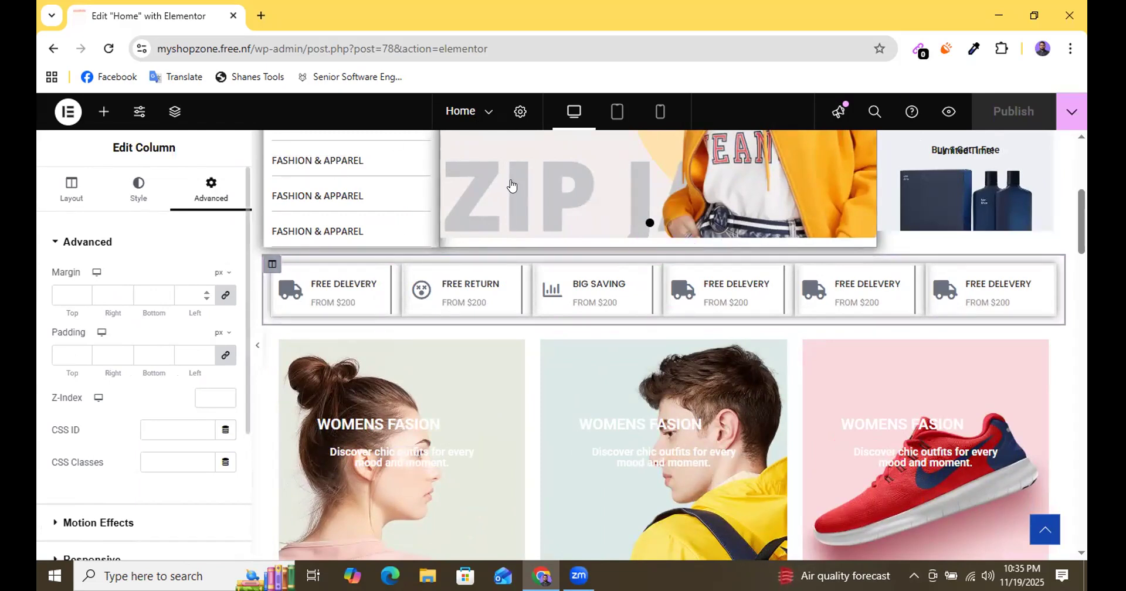
Add a box shadow with a blur of 10 and no offset or spread to the section holding the icon boxes.
left_click(175, 111)
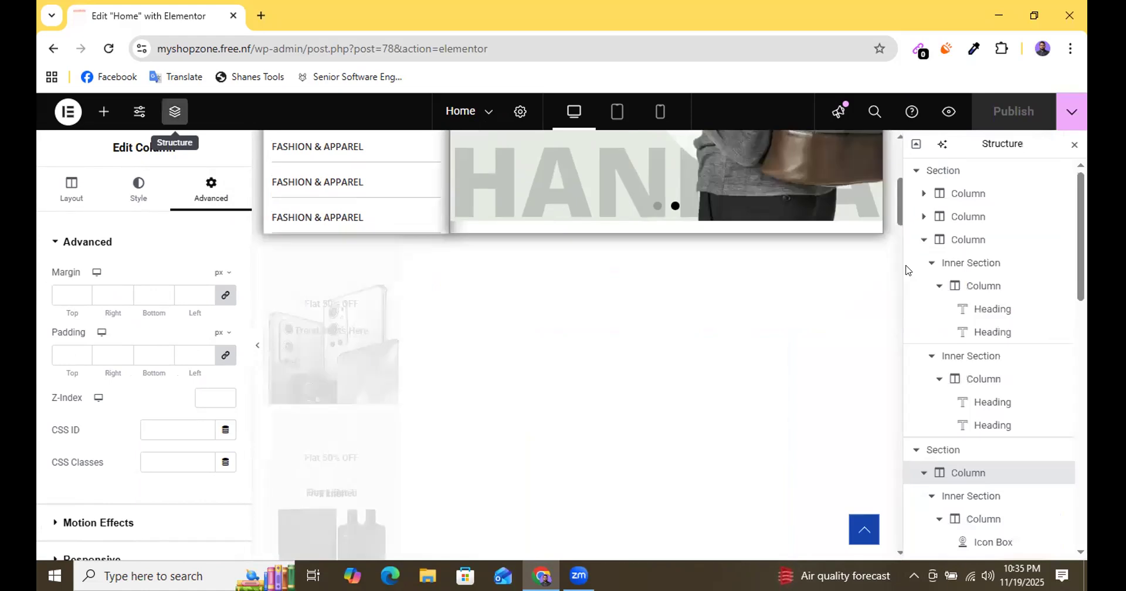
left_click(916, 144)
left_click(928, 198)
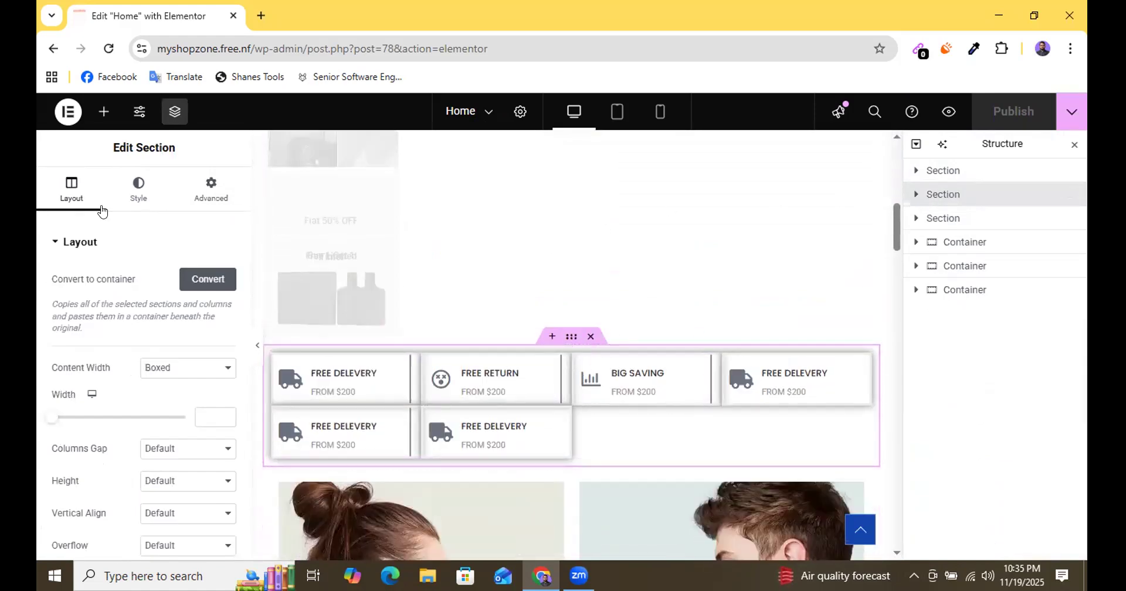
left_click(133, 196)
scroll(139, 266, "down", 5)
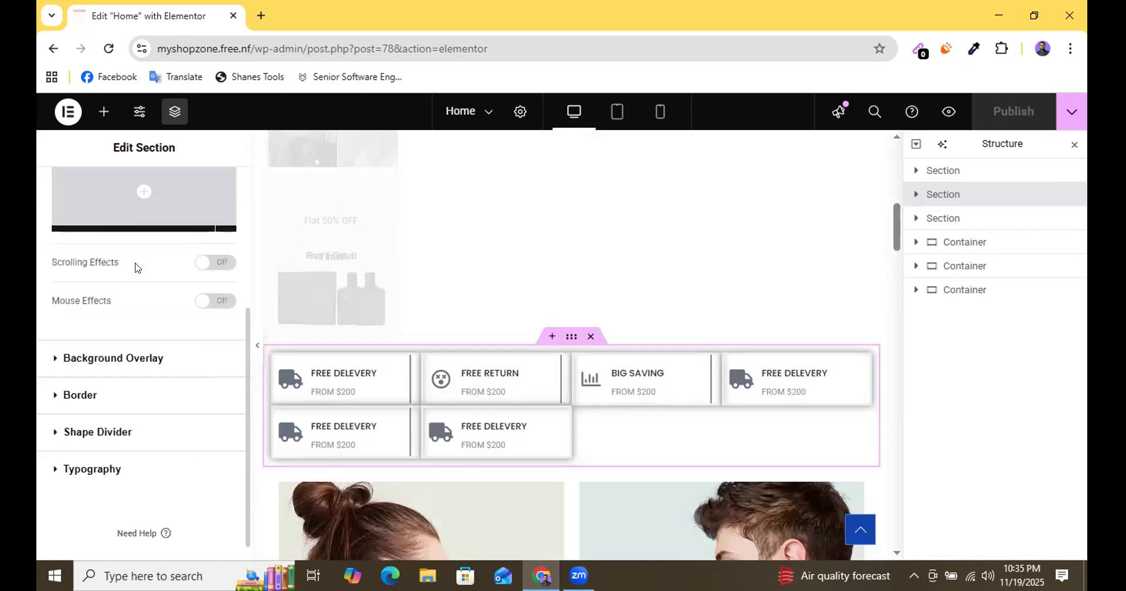
left_click(90, 375)
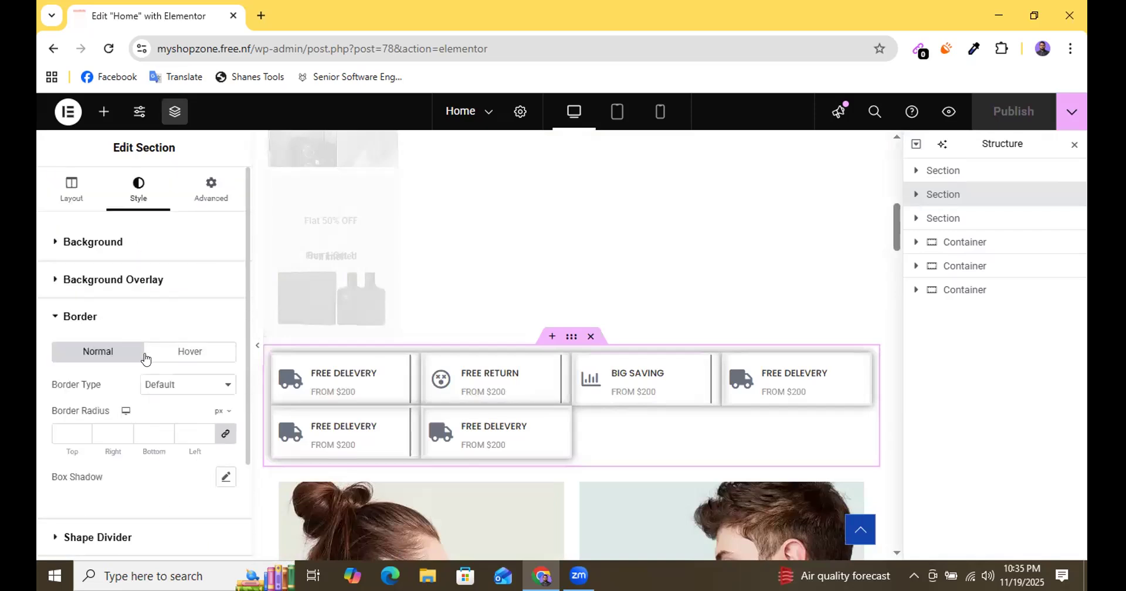
scroll(149, 355, "down", 2)
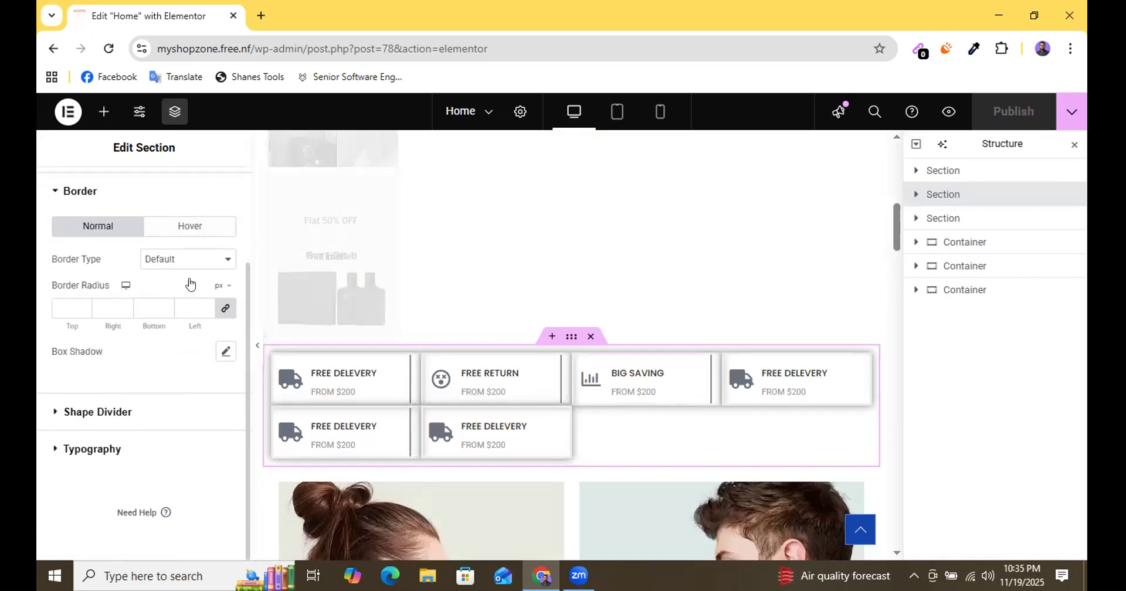
left_click(226, 352)
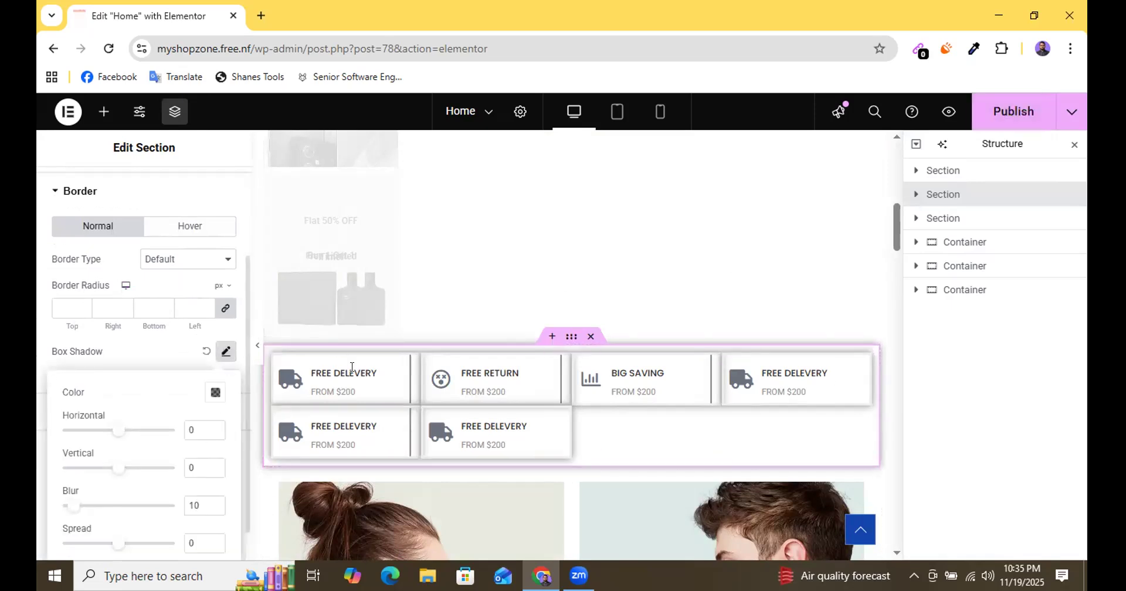
Publish the Home page and preview the icon box section's shadow on desktop without the editing panel.
scroll(375, 422, "down", 3)
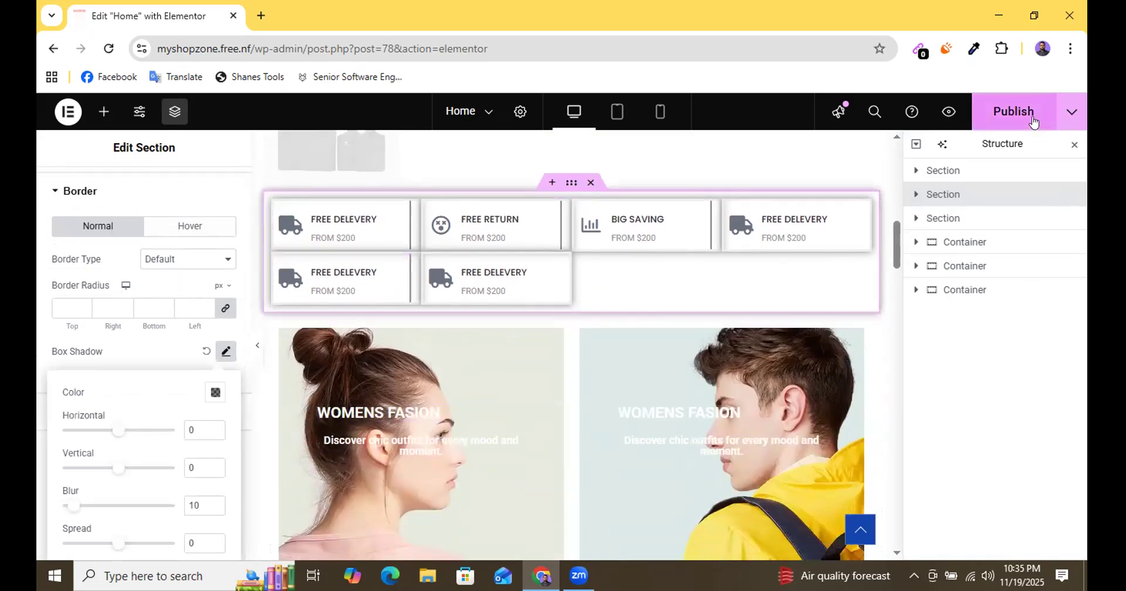
key("ctrl+s")
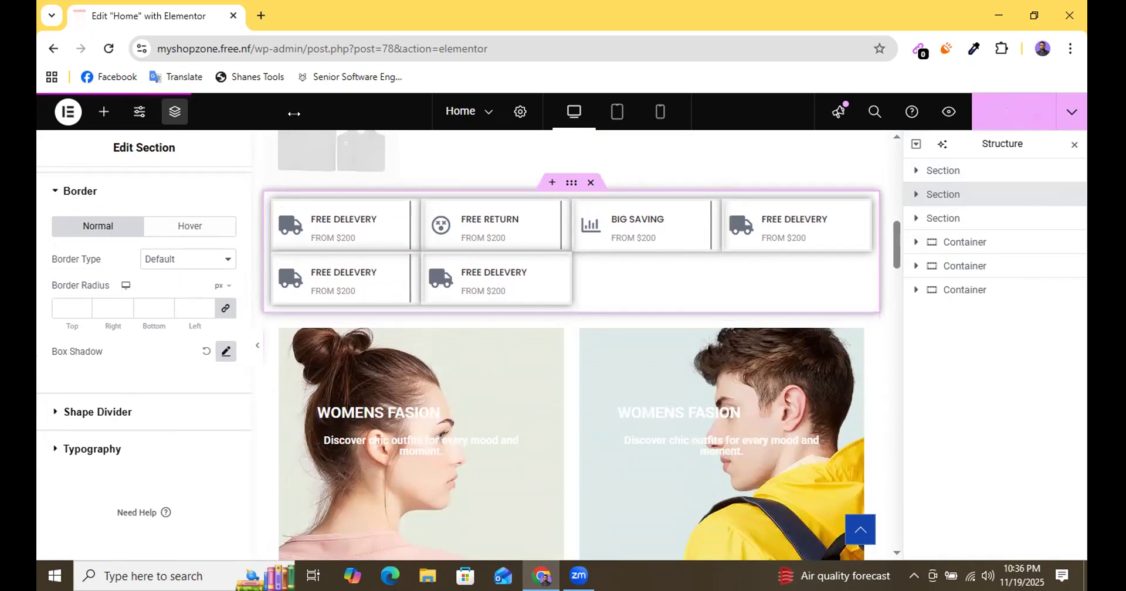
scroll(254, 356, "down", 5)
left_click(256, 347)
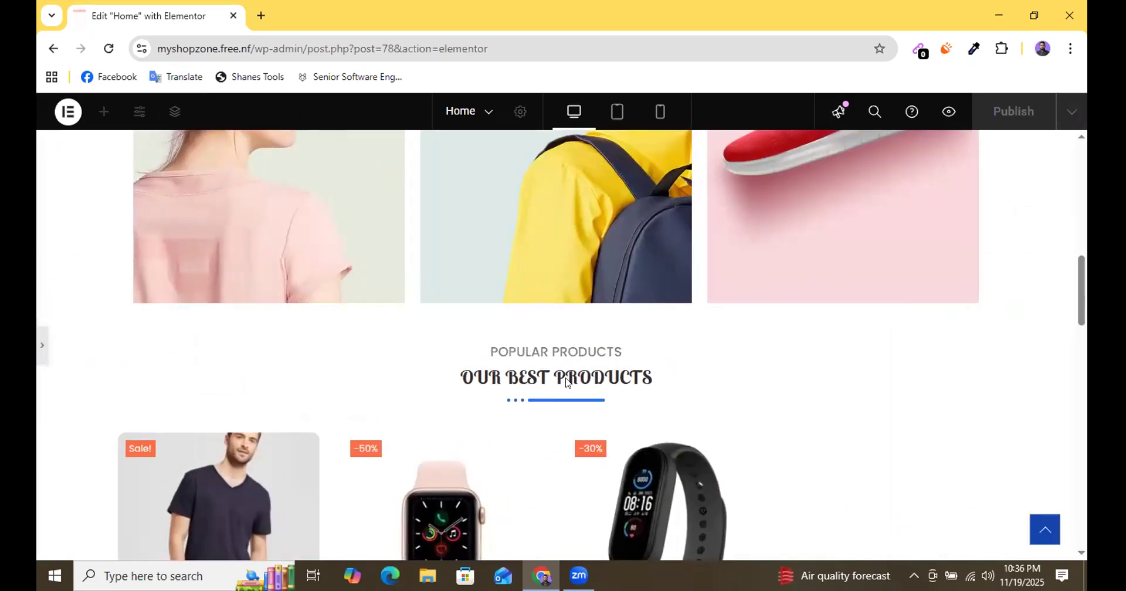
scroll(567, 383, "up", 10)
scroll(568, 387, "down", 3)
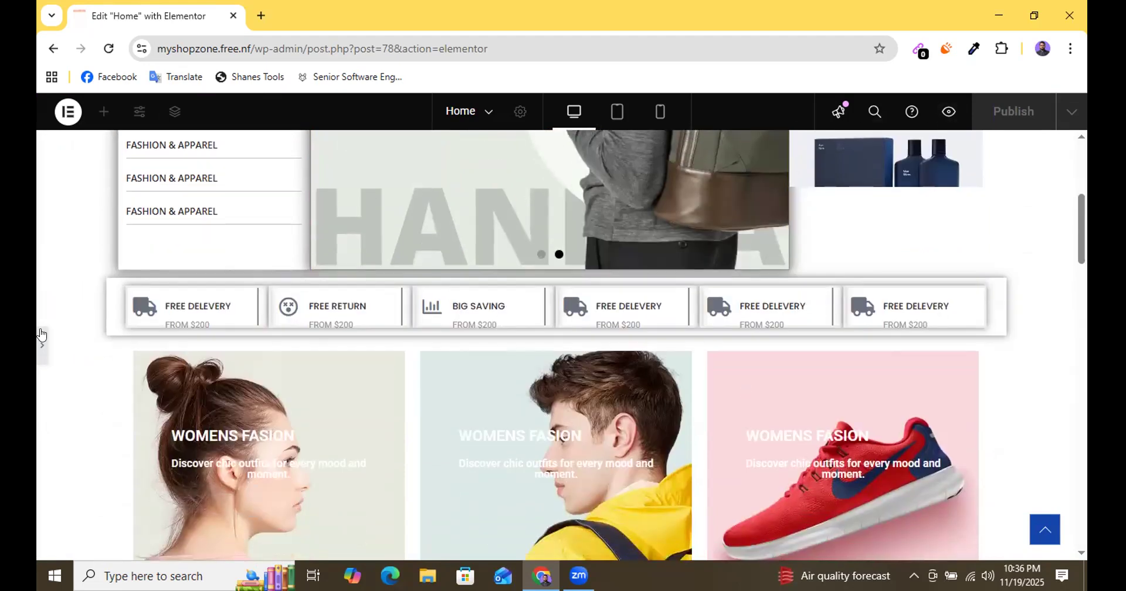
Reopen the editing panel, show the available widgets and look over the page down to the electronics products.
left_click(40, 343)
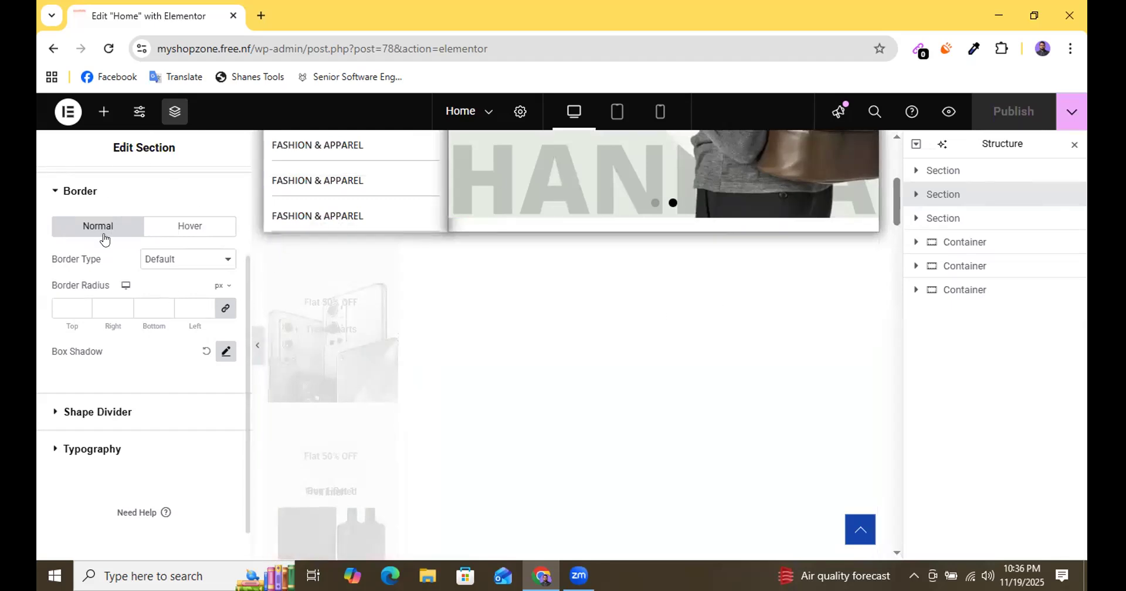
scroll(438, 364, "down", 3)
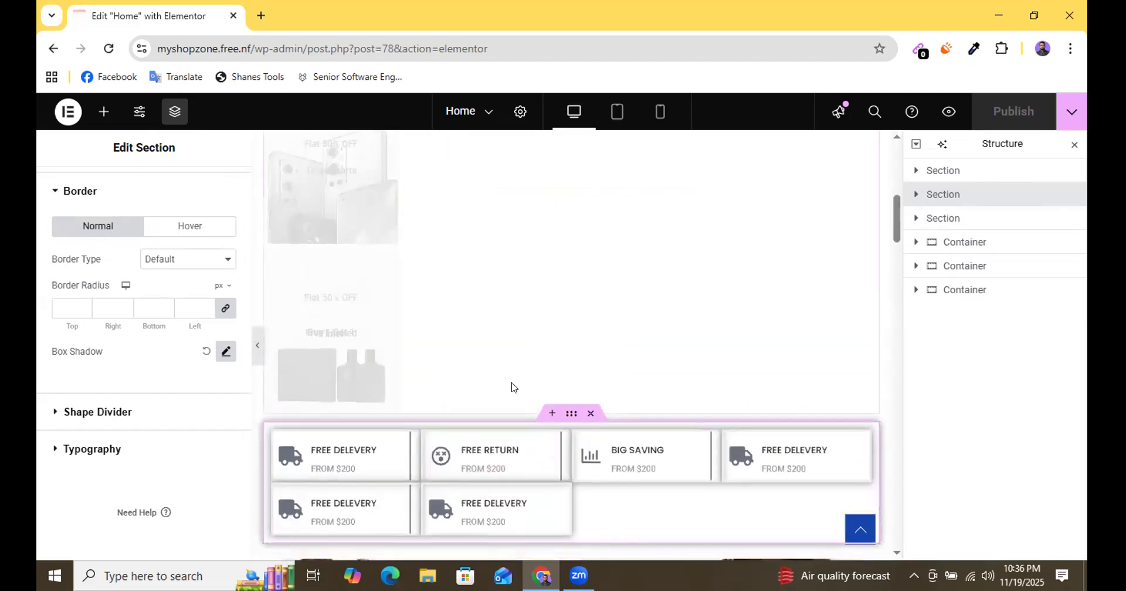
scroll(512, 387, "down", 4)
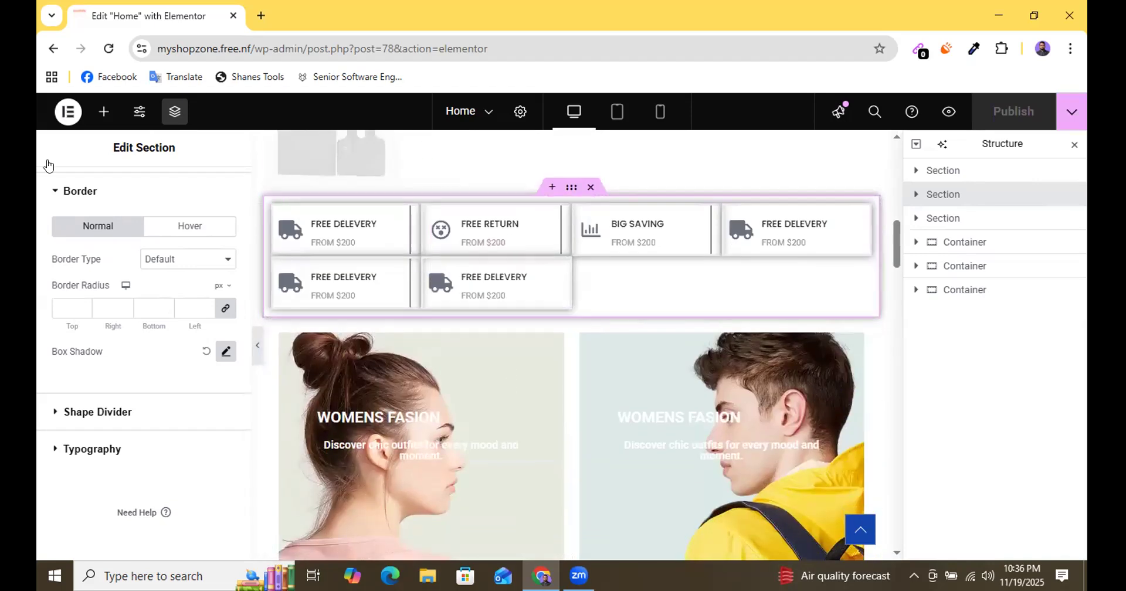
left_click(103, 111)
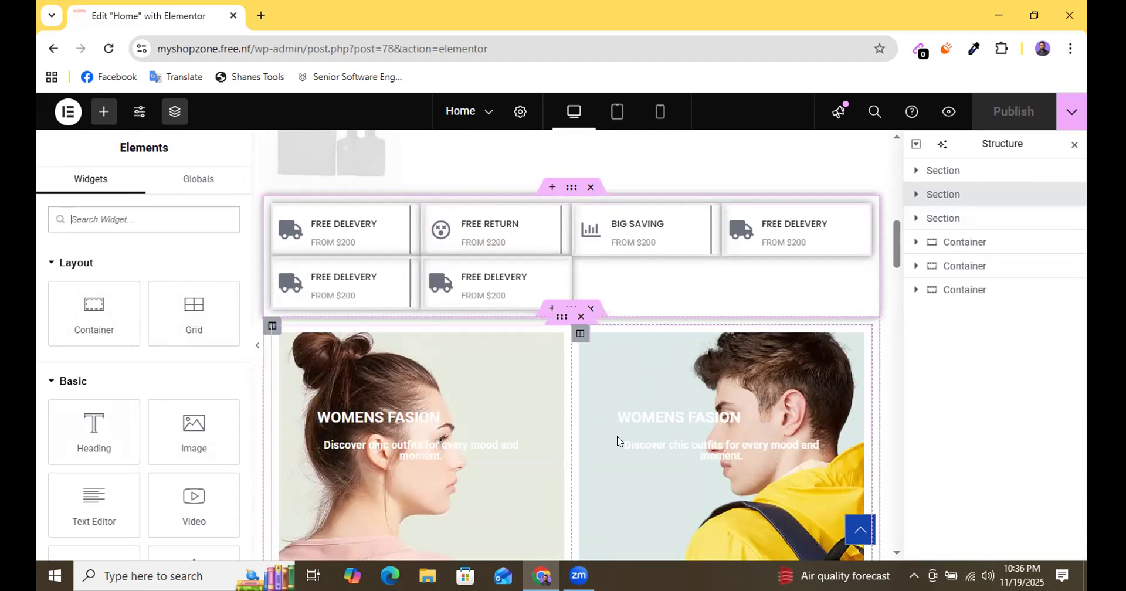
scroll(617, 441, "down", 10)
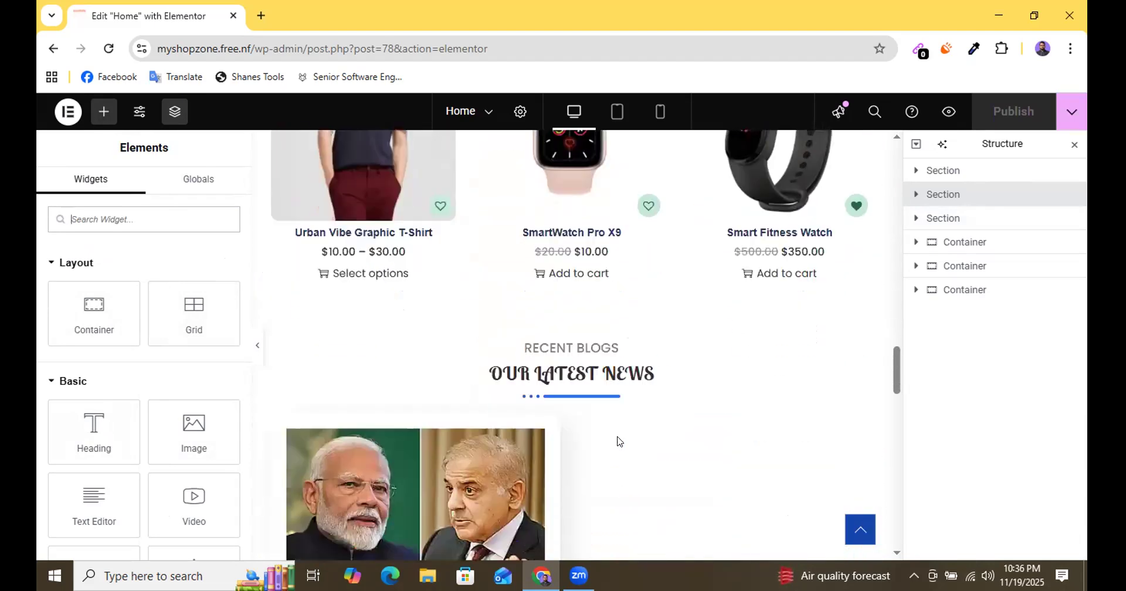
scroll(618, 441, "down", 5)
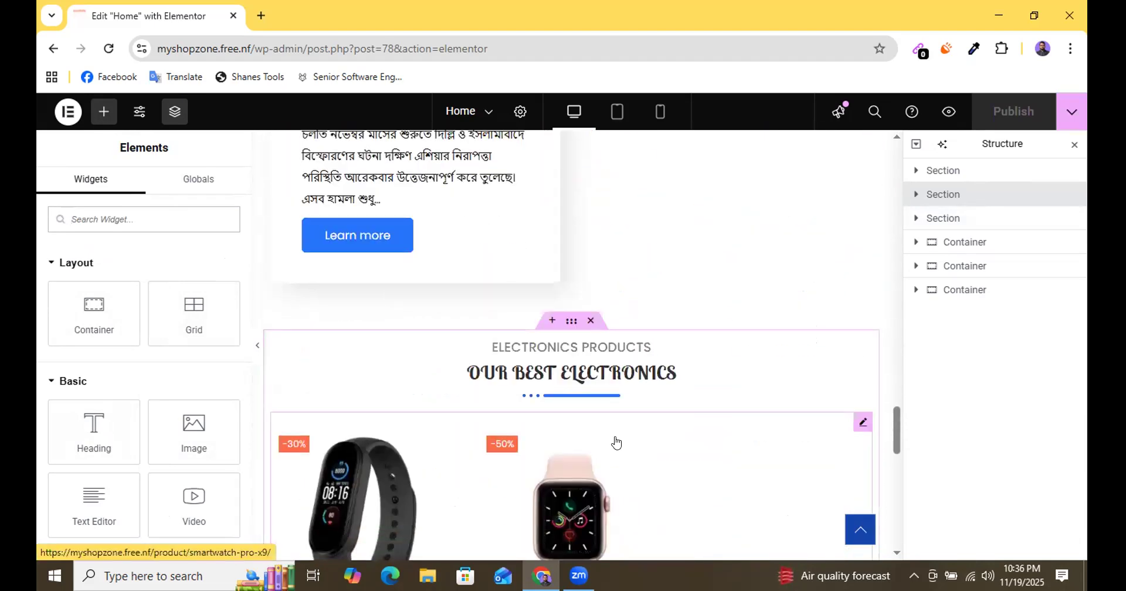
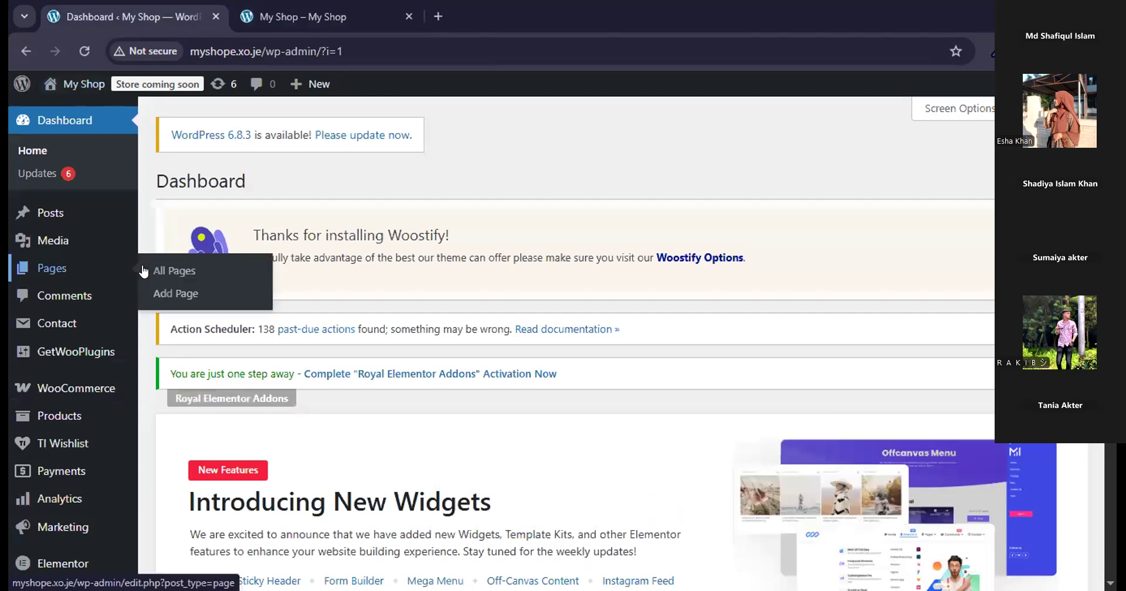
Open the Home page from the list of all pages in a new tab and edit it with Elementor.
left_click(152, 270)
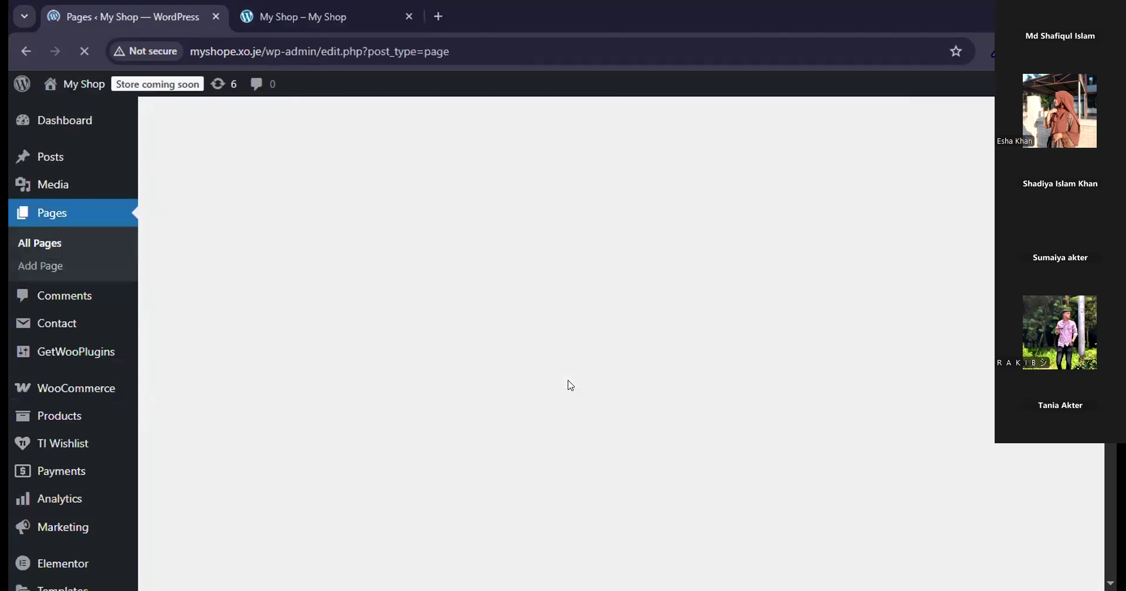
scroll(570, 384, "down", 2)
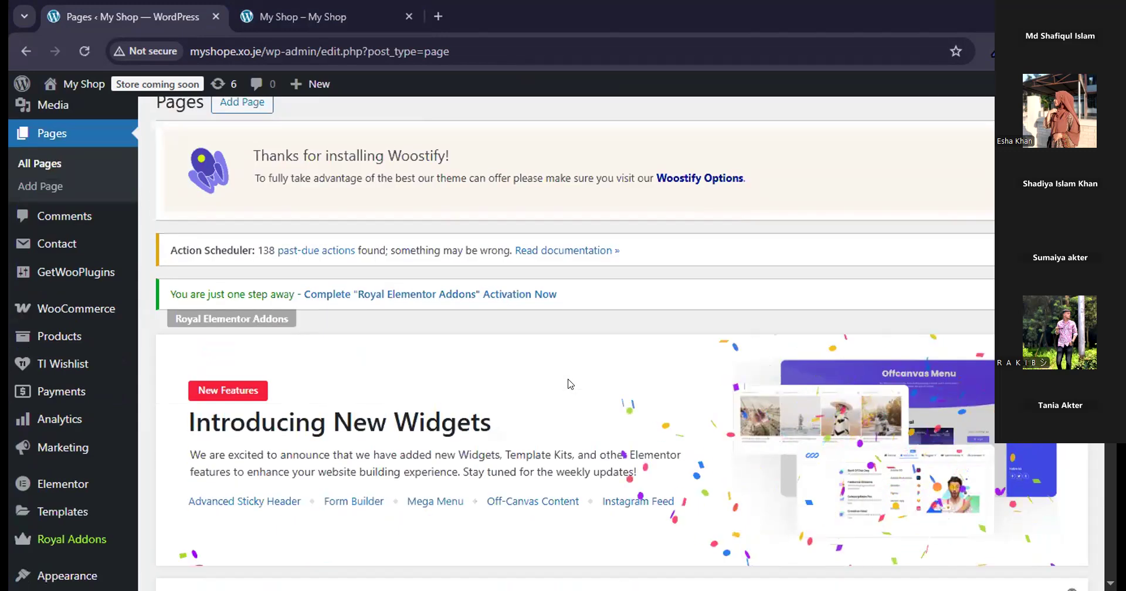
scroll(568, 383, "down", 15)
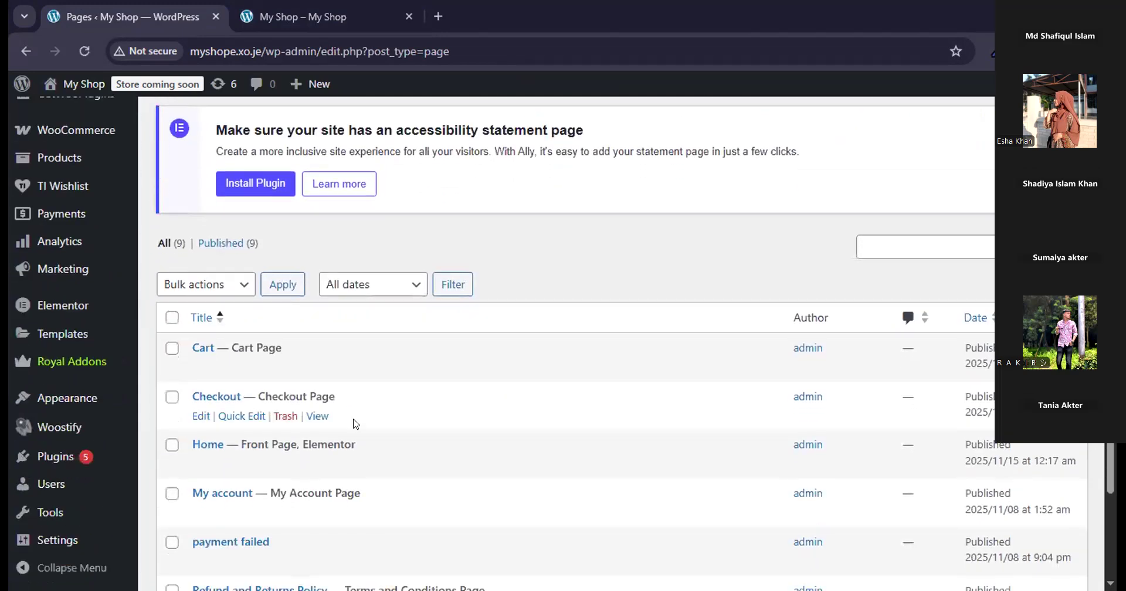
mouse_move(198, 449)
middle_click(197, 467)
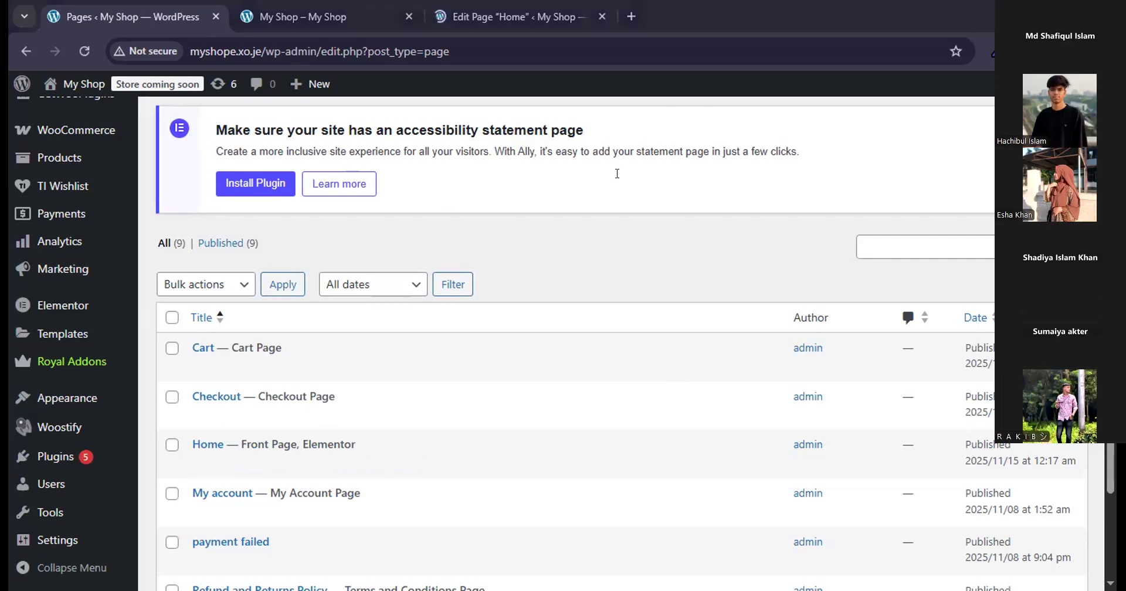
left_click(532, 17)
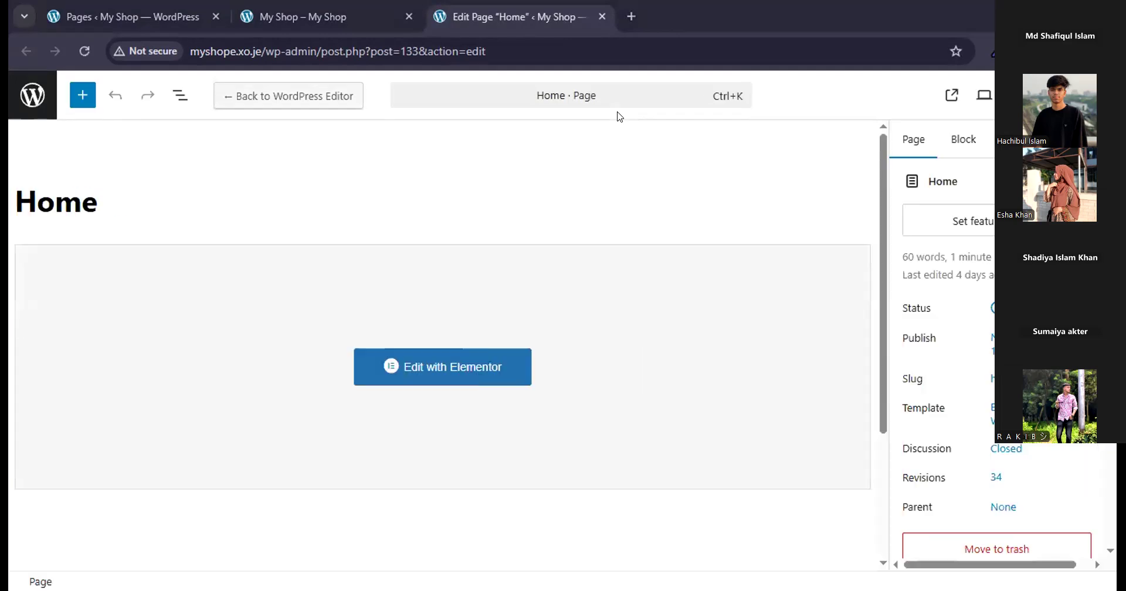
left_click(435, 370)
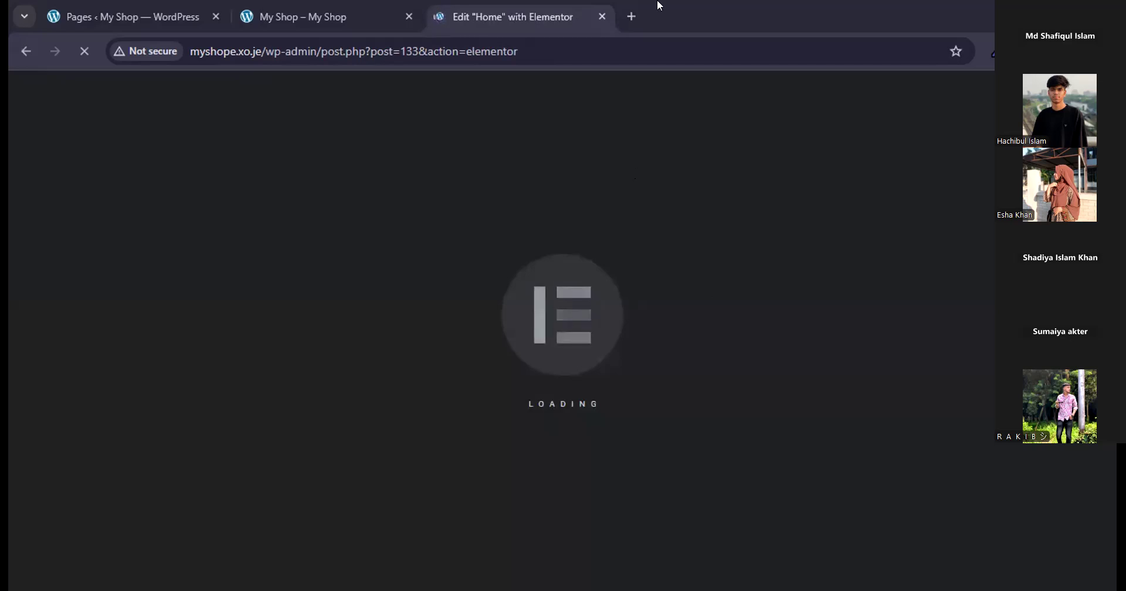
Place the live shop tab after the Elementor editor tab and go through the image carousel's slides in the editor.
left_click_drag(326, 7, 519, 6)
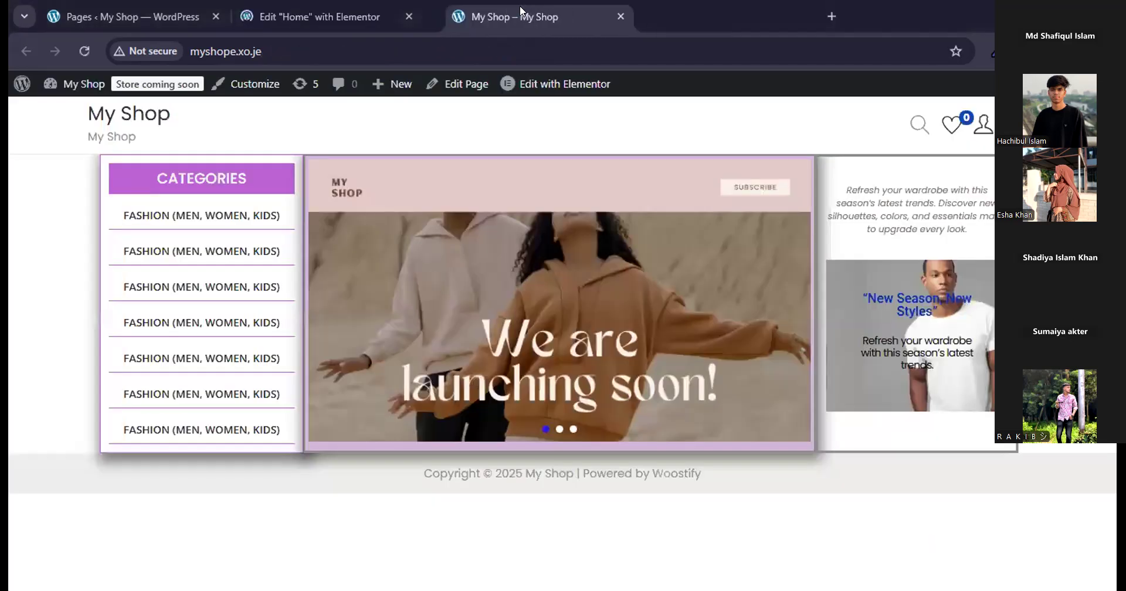
left_click(336, 12)
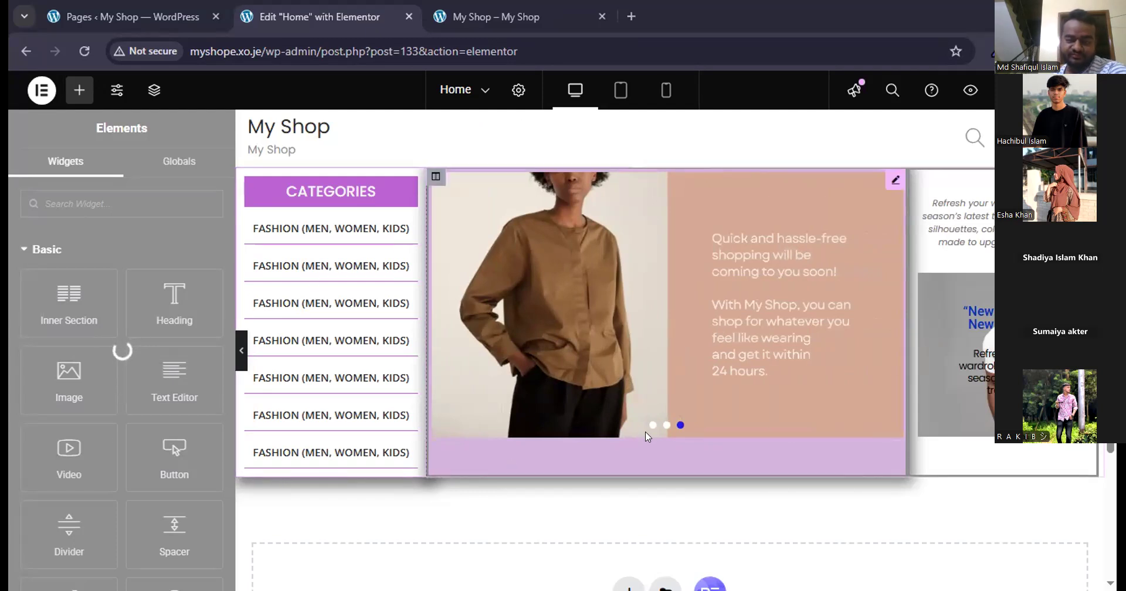
left_click(665, 424)
left_click(680, 425)
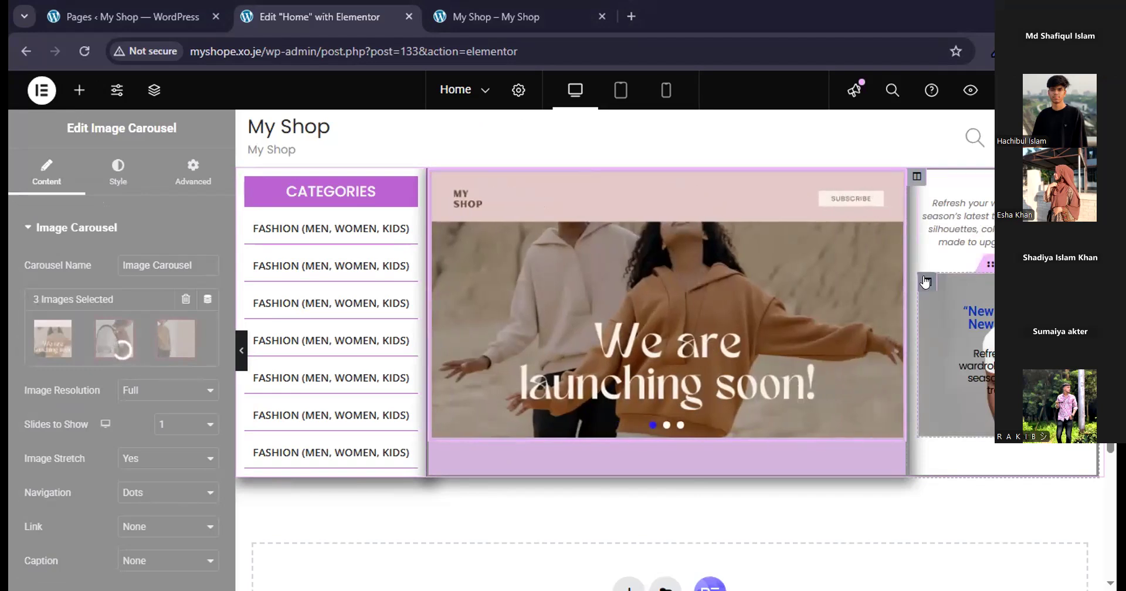
Copy the inner "New Season, New Styles" banner column and paste its style onto the outer column around it.
left_click(925, 282)
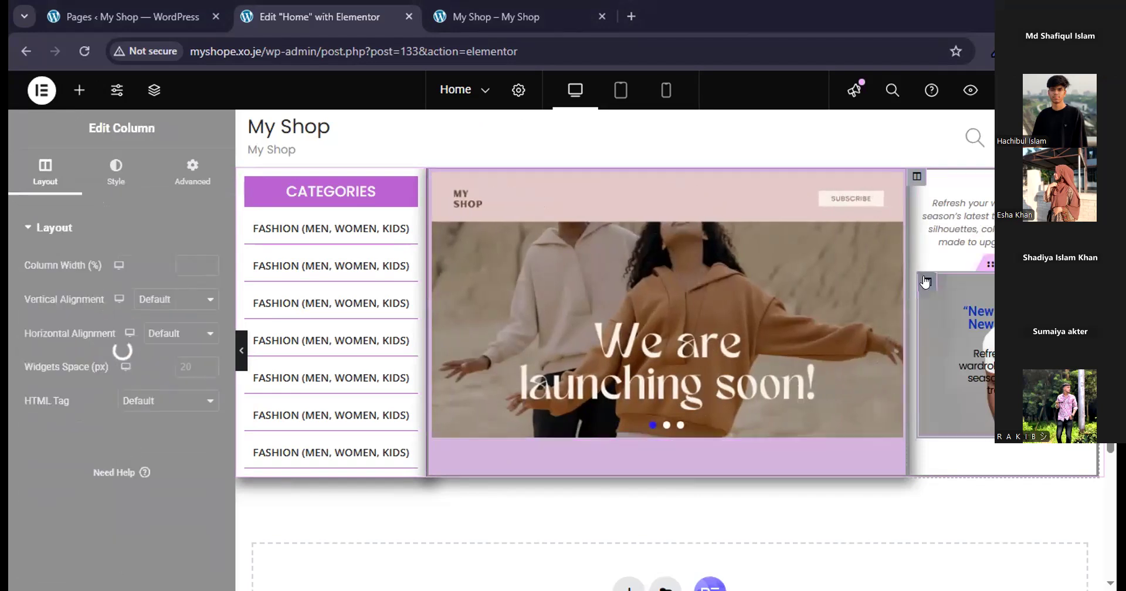
right_click(926, 282)
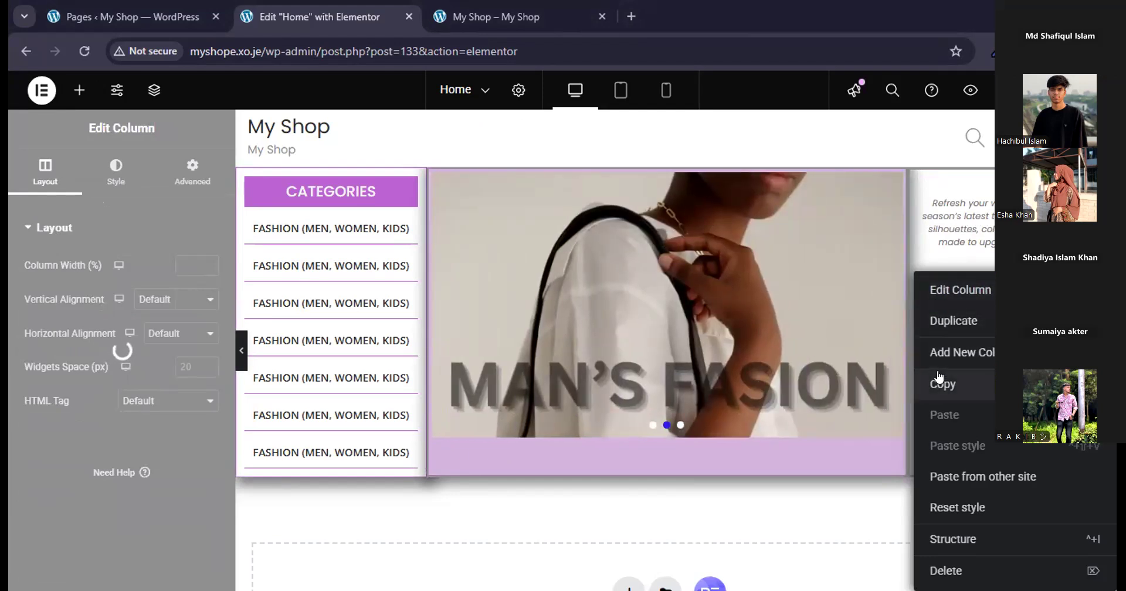
left_click(938, 375)
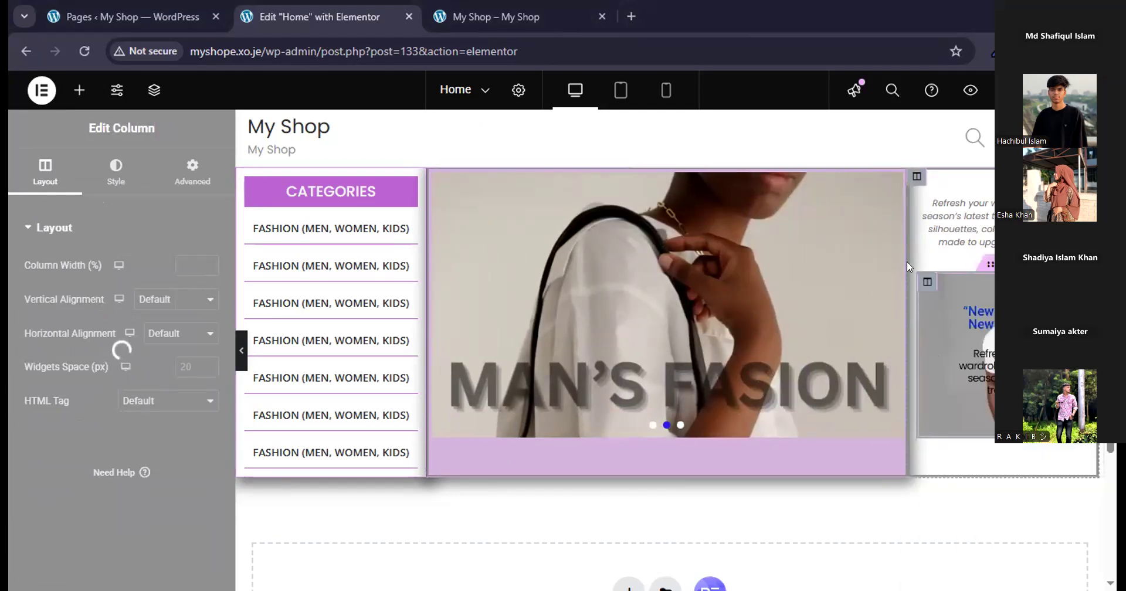
right_click(920, 182)
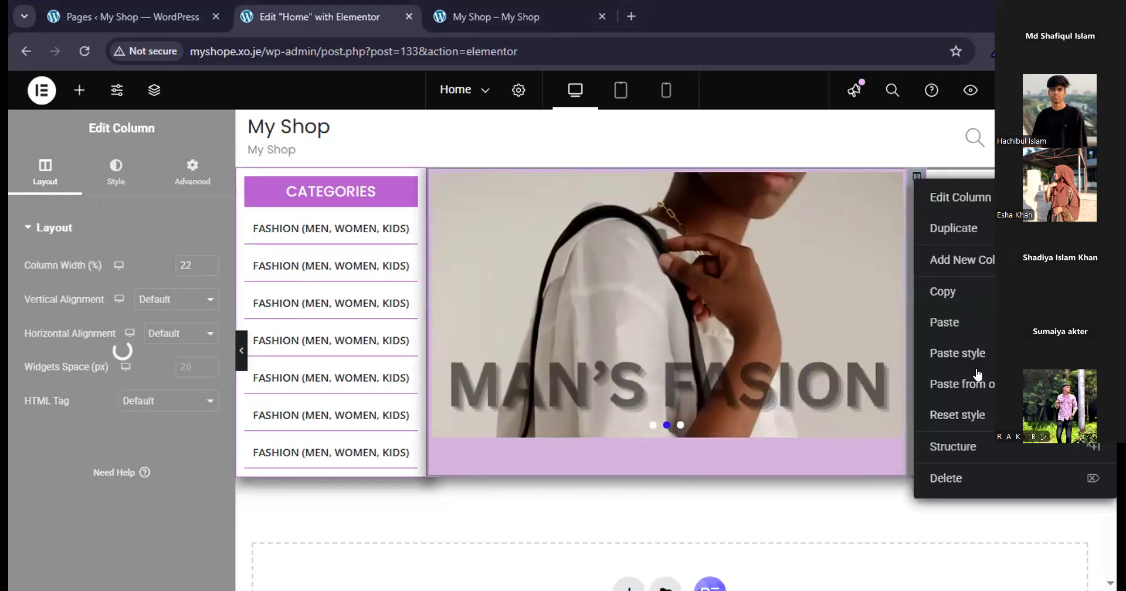
left_click(972, 352)
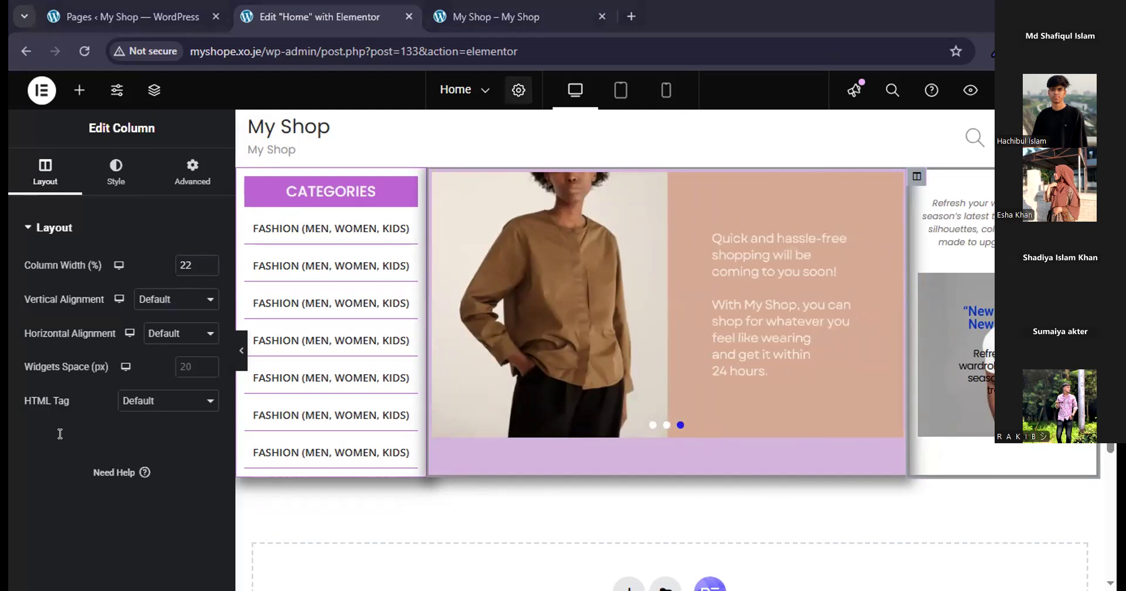
scroll(328, 479, "down", 3)
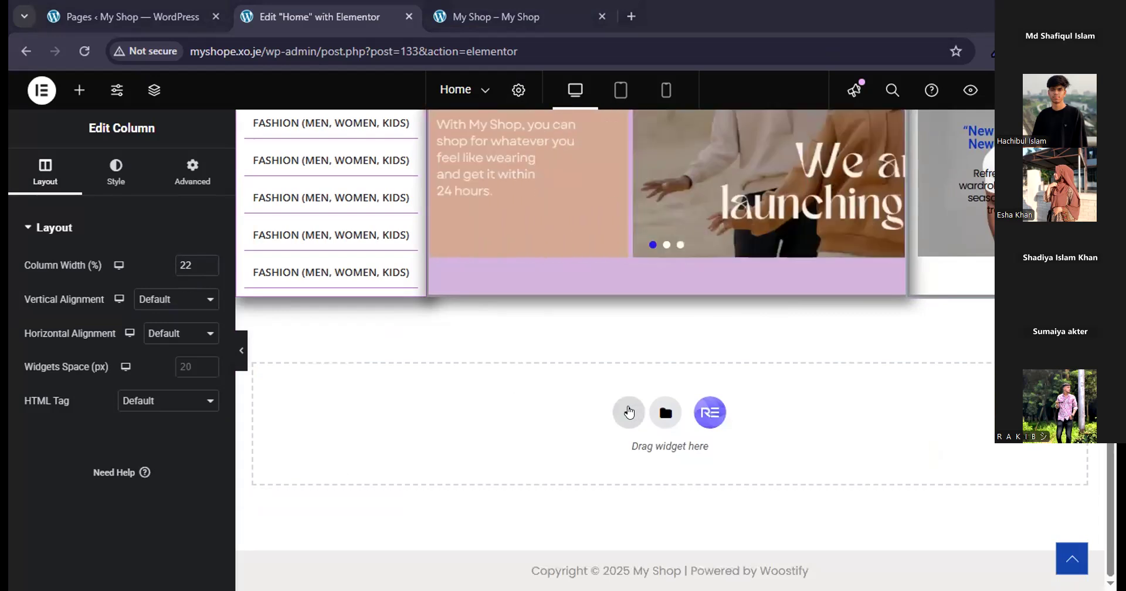
left_click(628, 413)
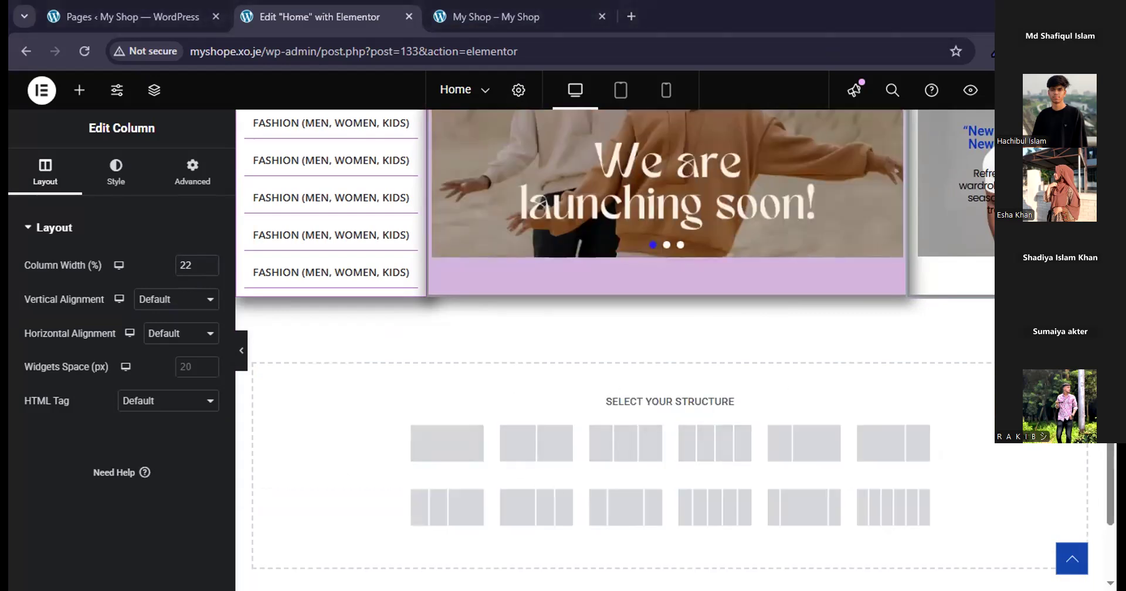
left_click(1074, 377)
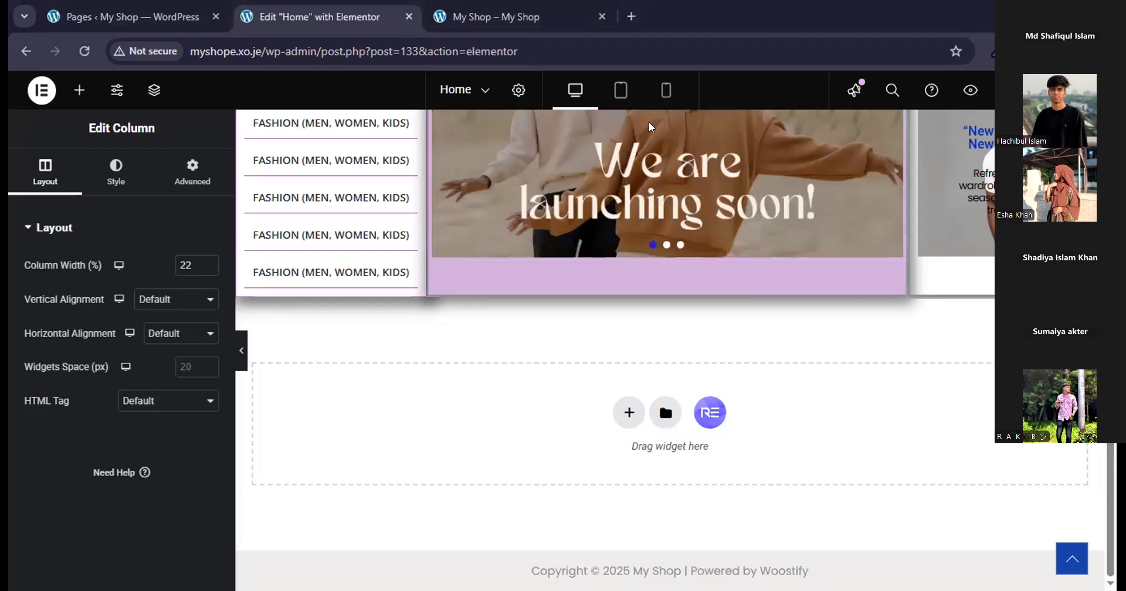
Switch to the WordPress dashboard tab and open the Elementor settings.
left_click(87, 19)
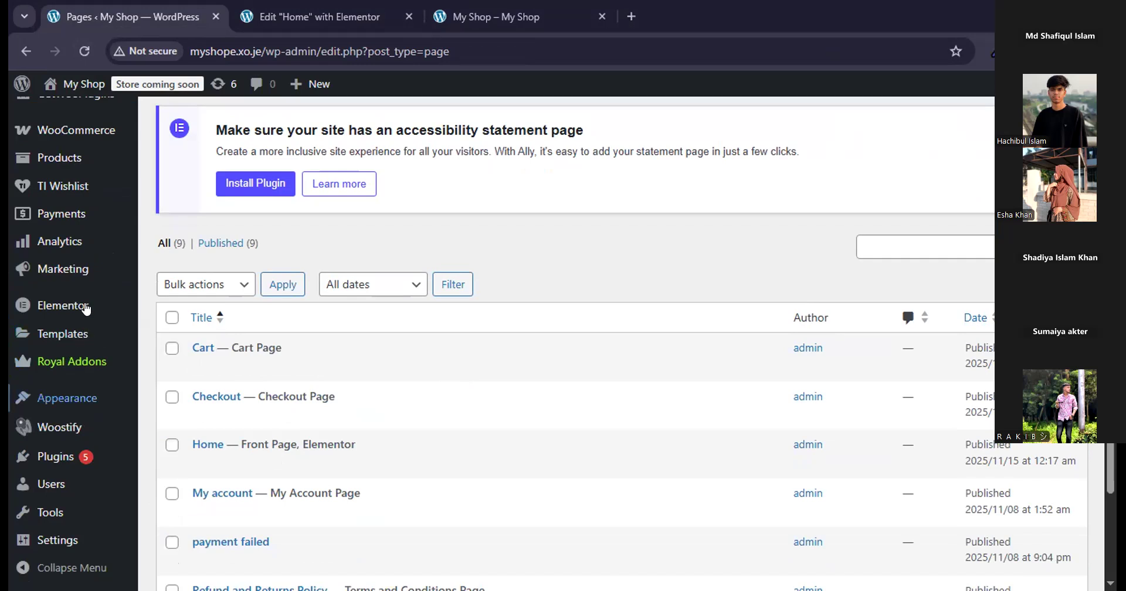
left_click(86, 306)
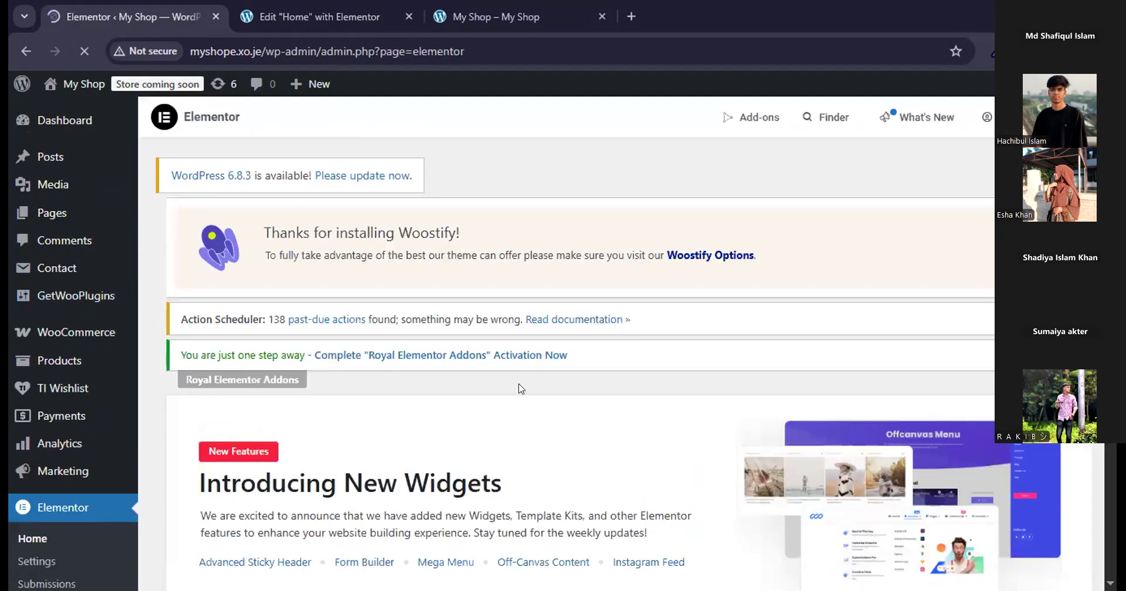
scroll(519, 392, "down", 1)
scroll(520, 396, "down", 10)
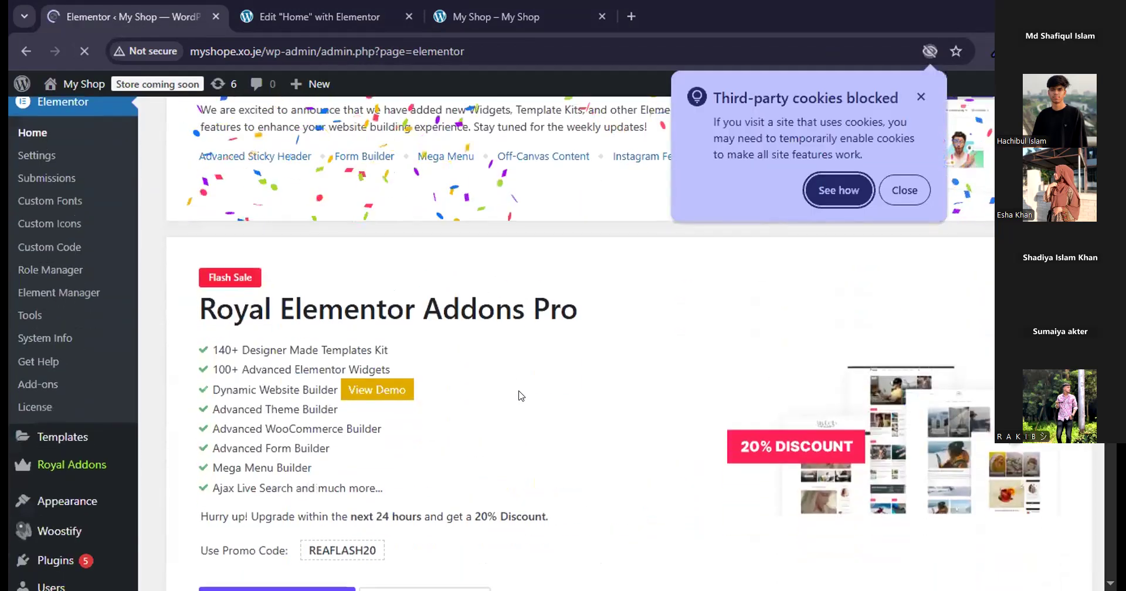
scroll(520, 395, "up", 10)
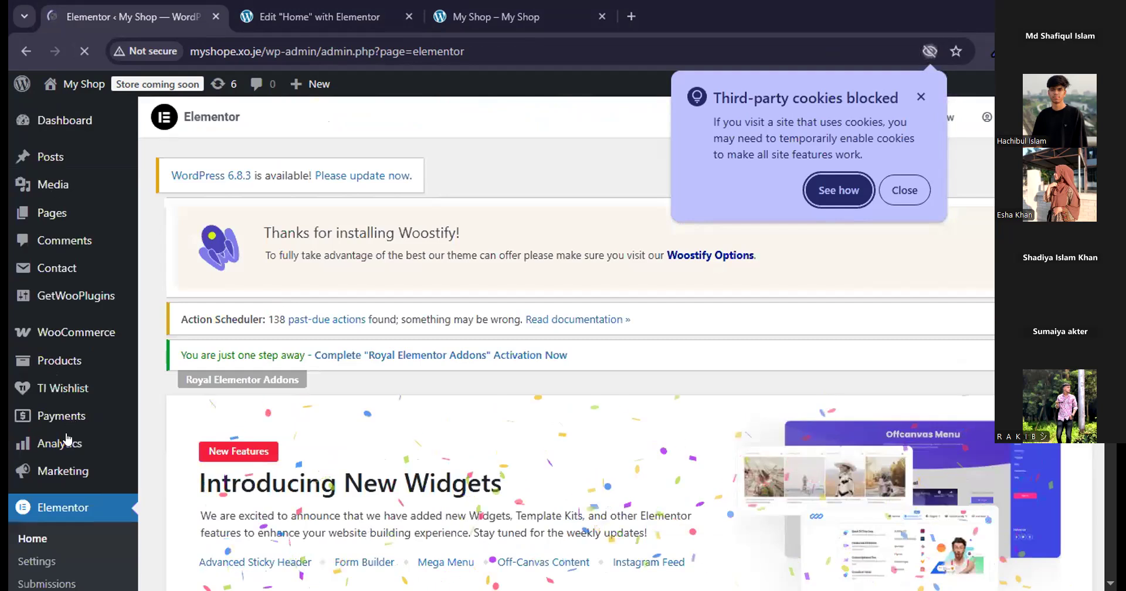
scroll(67, 437, "down", 5)
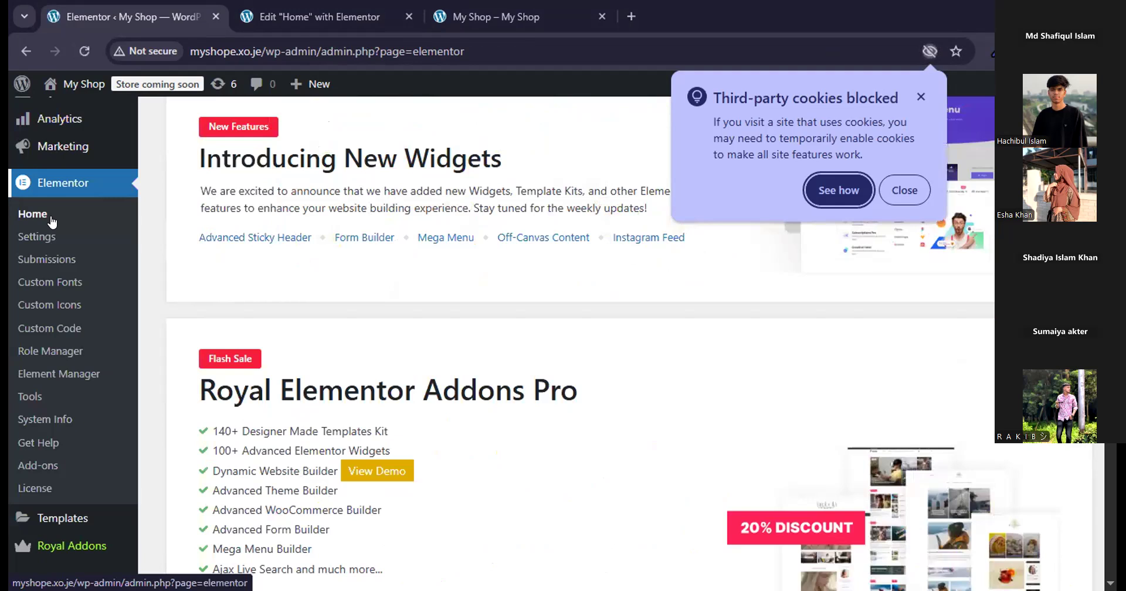
left_click(46, 243)
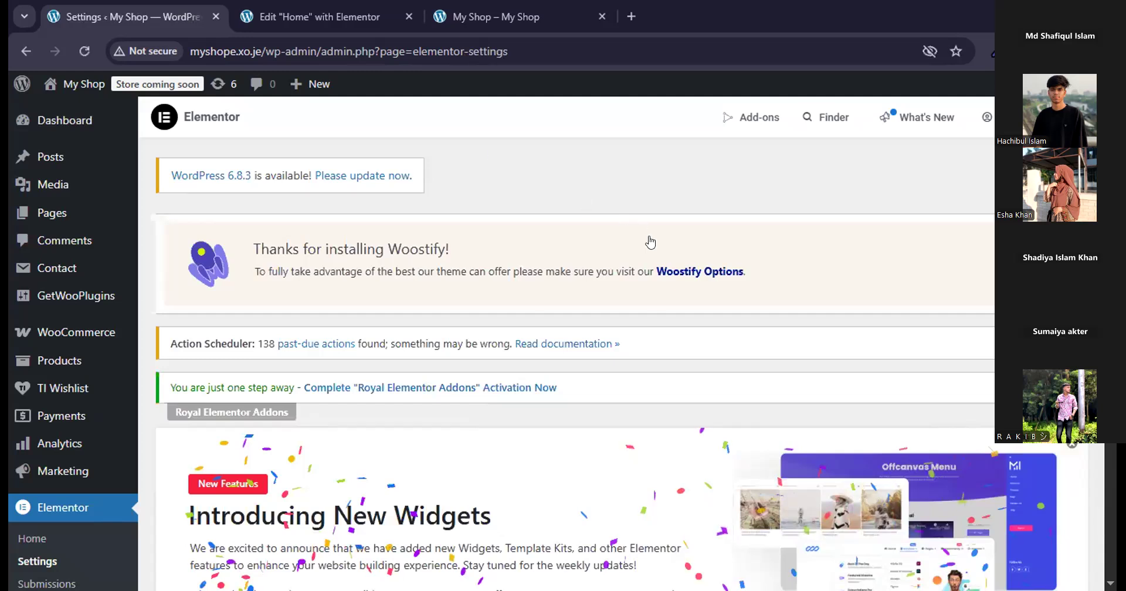
Show the Features settings of Elementor, with its experiments and stable features.
scroll(646, 364, "down", 5)
scroll(646, 364, "down", 4)
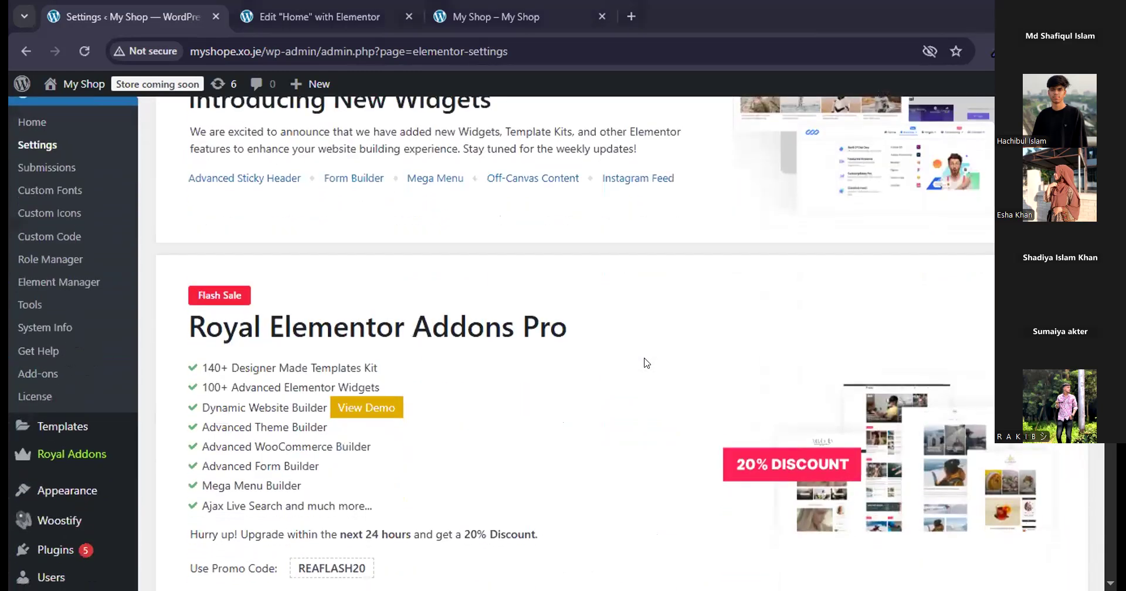
scroll(645, 363, "up", 10)
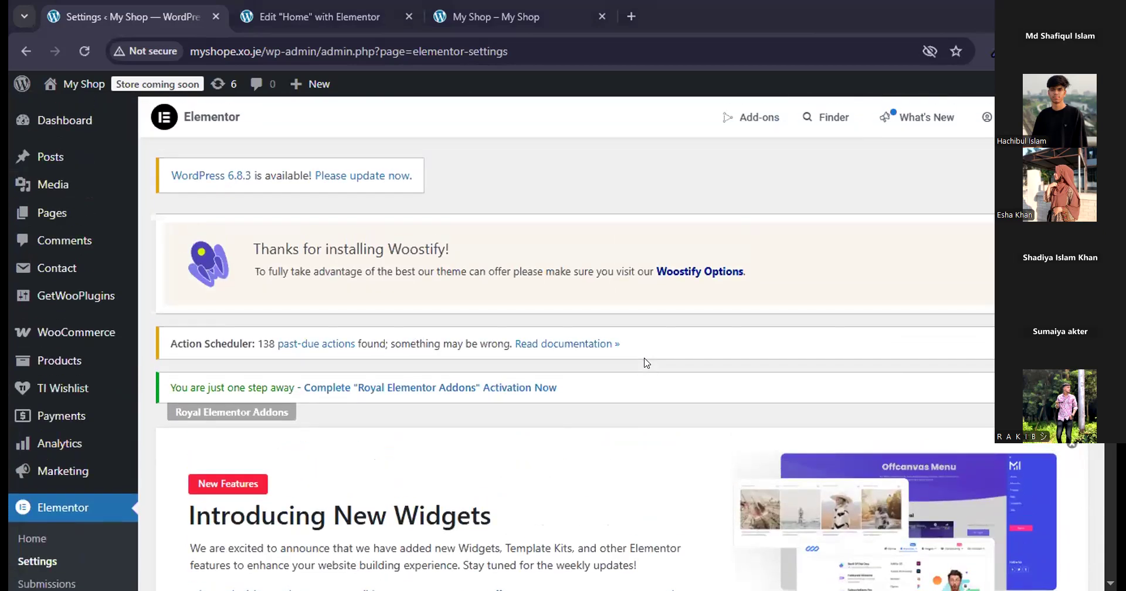
scroll(646, 363, "down", 8)
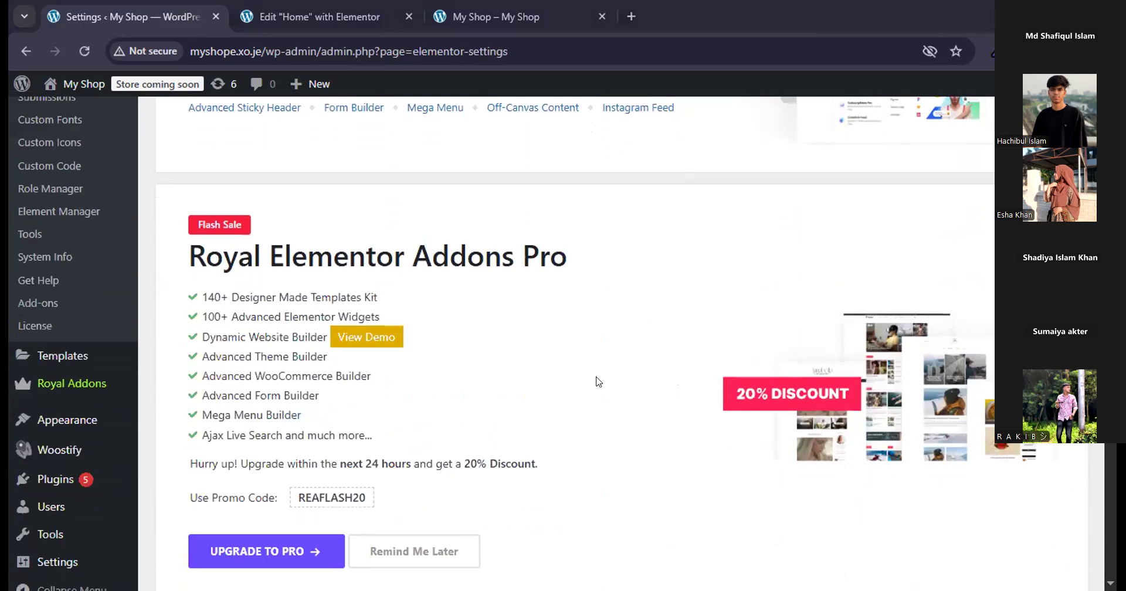
scroll(595, 382, "up", 1)
scroll(596, 382, "down", 6)
scroll(598, 383, "down", 3)
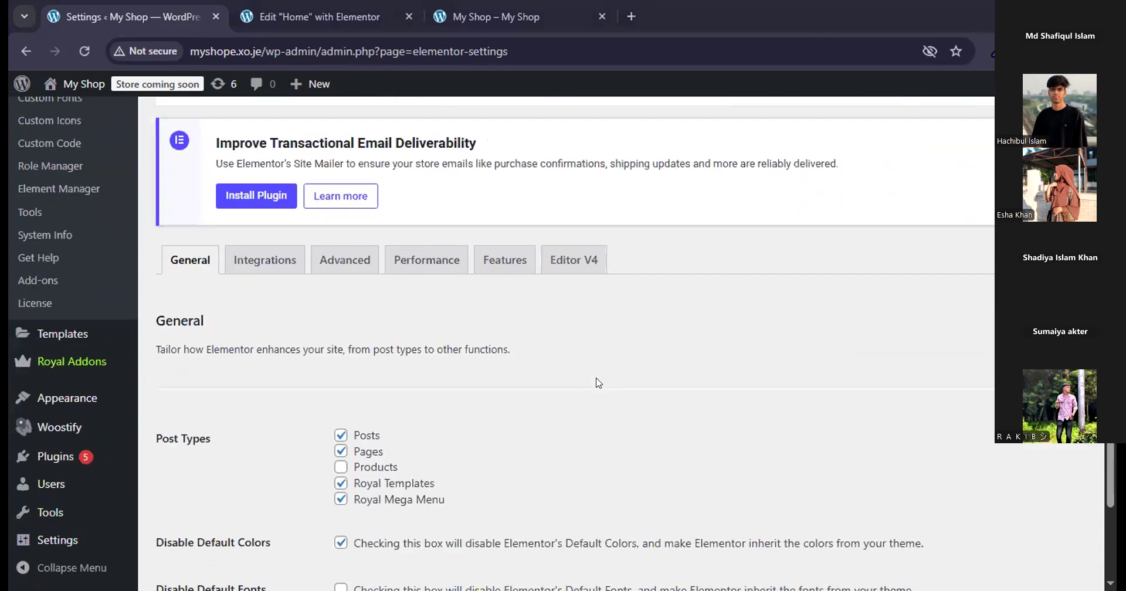
scroll(598, 383, "up", 6)
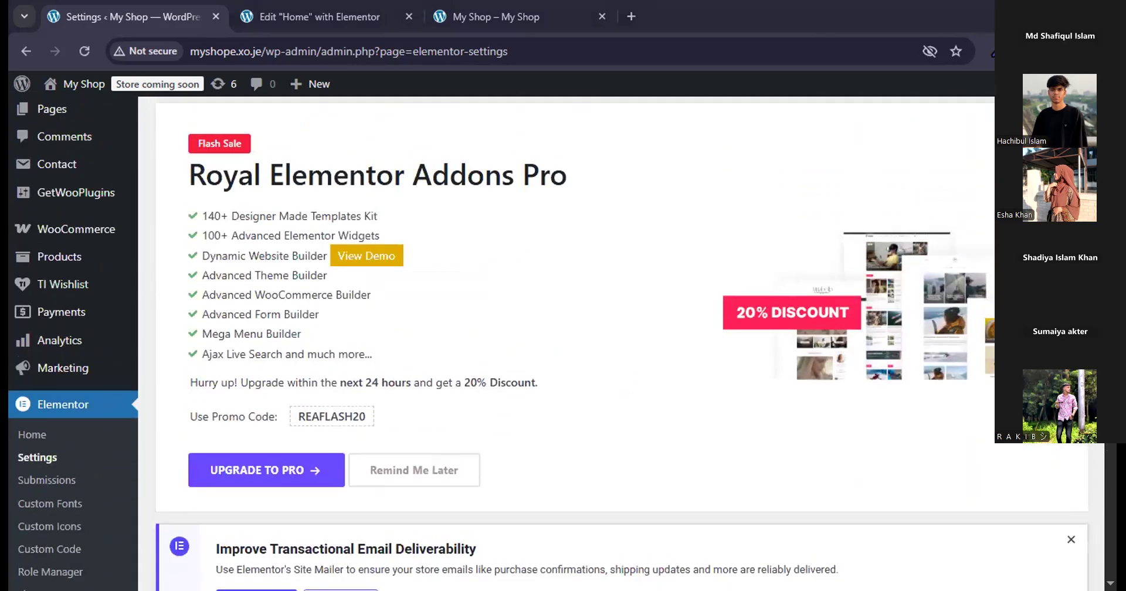
scroll(566, 280, "down", 5)
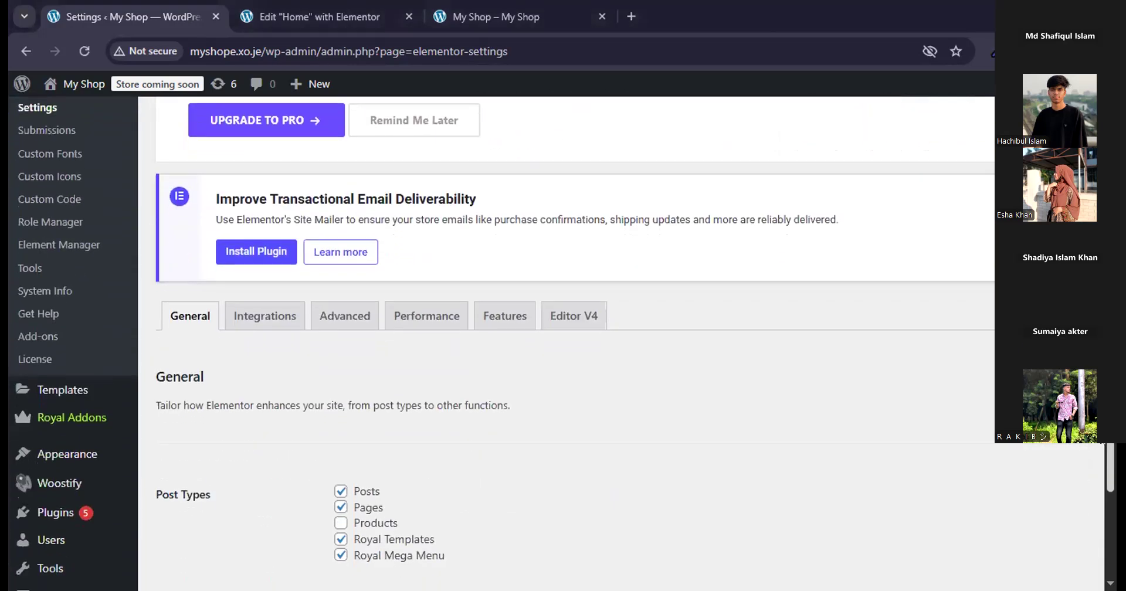
left_click(512, 309)
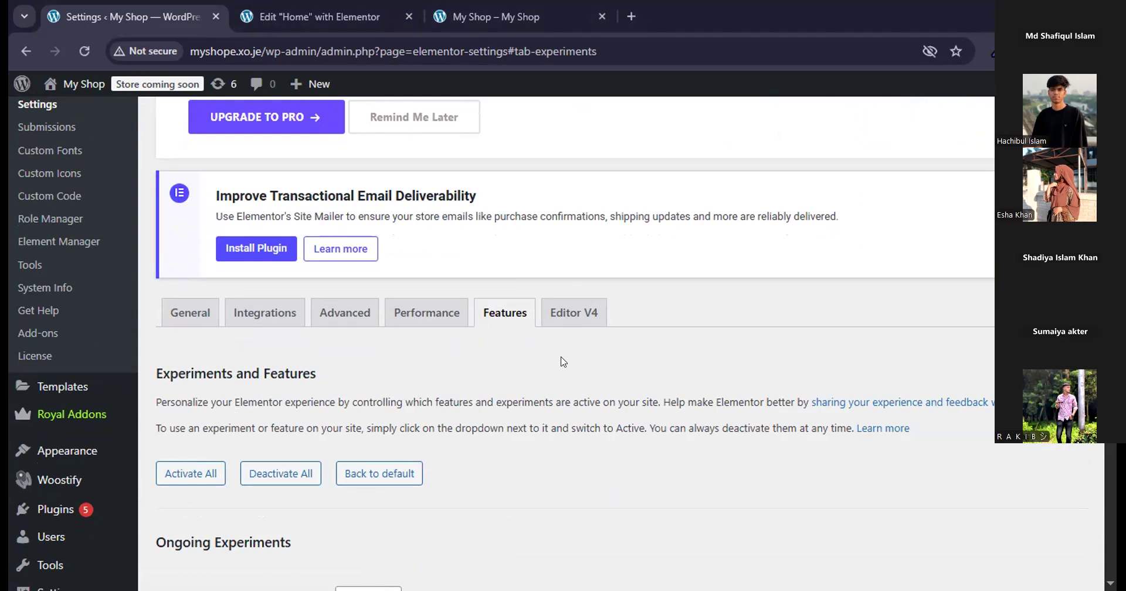
Set Elementor's Container feature to Active under Stable Features and save the changes.
scroll(621, 335, "down", 5)
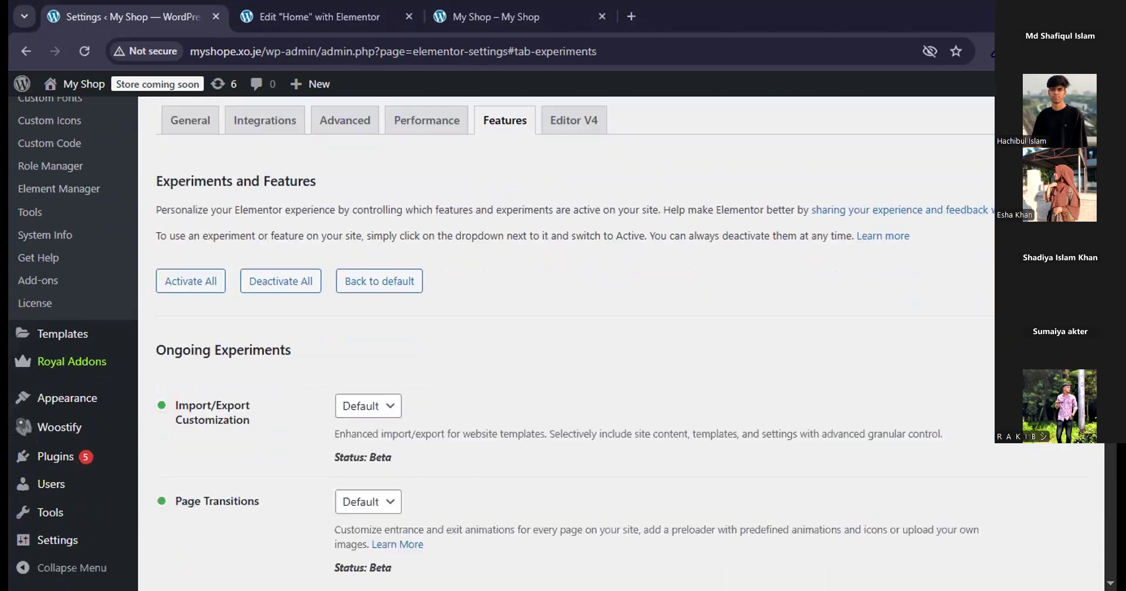
scroll(621, 335, "down", 5)
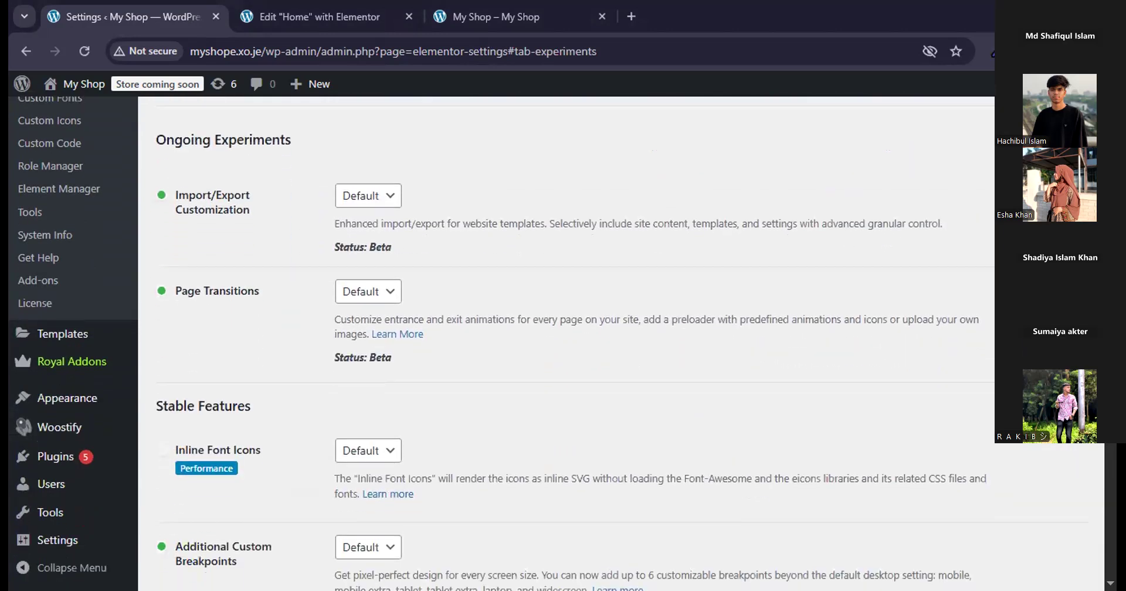
scroll(622, 334, "down", 4)
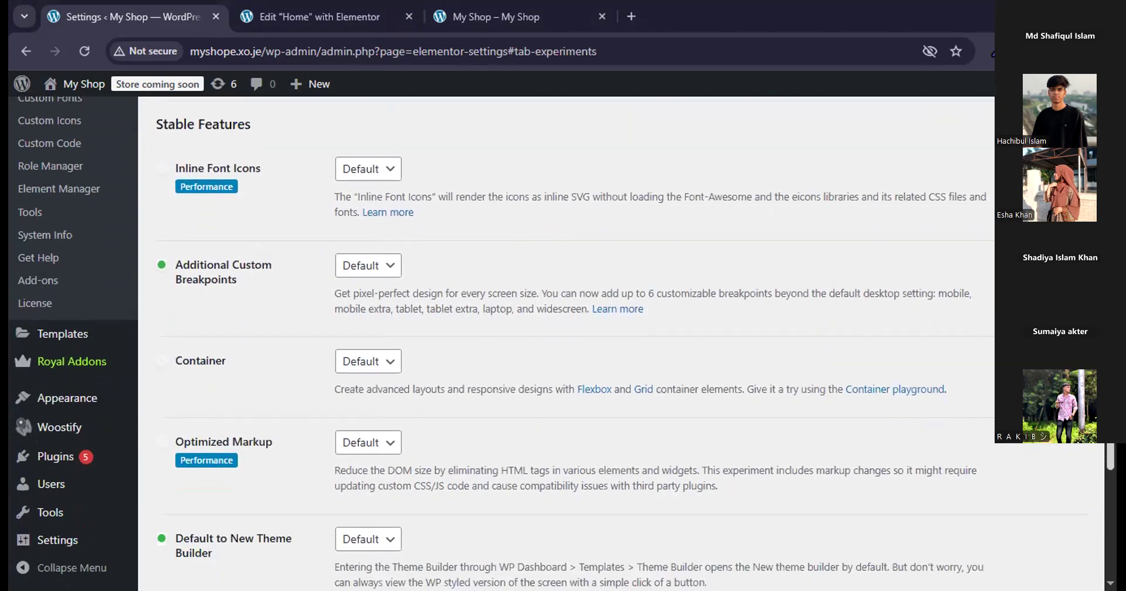
scroll(145, 247, "down", 1)
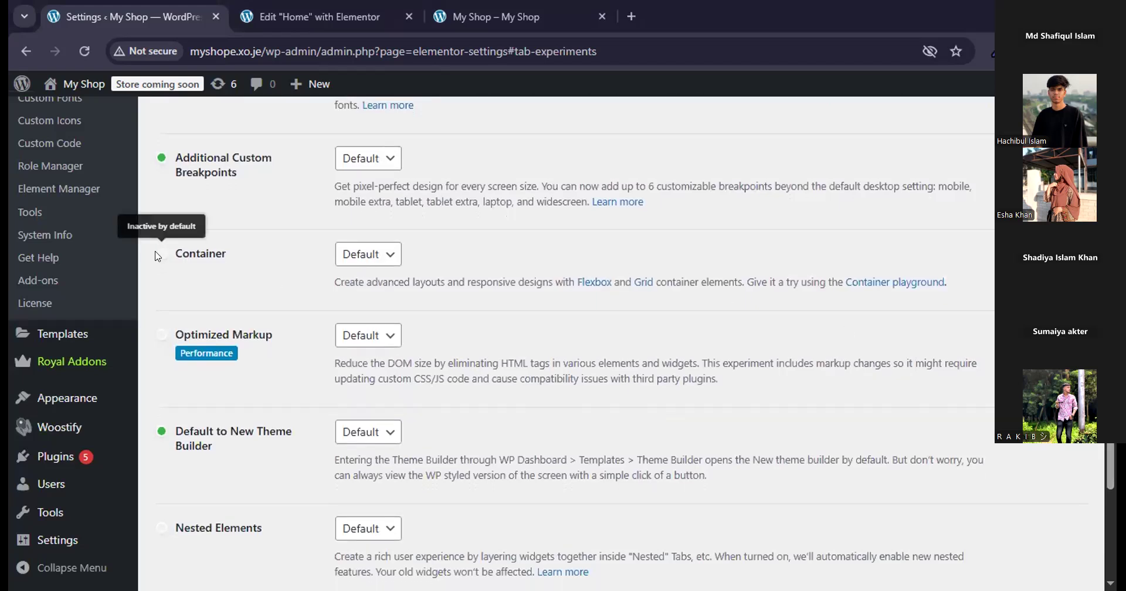
left_click(362, 259)
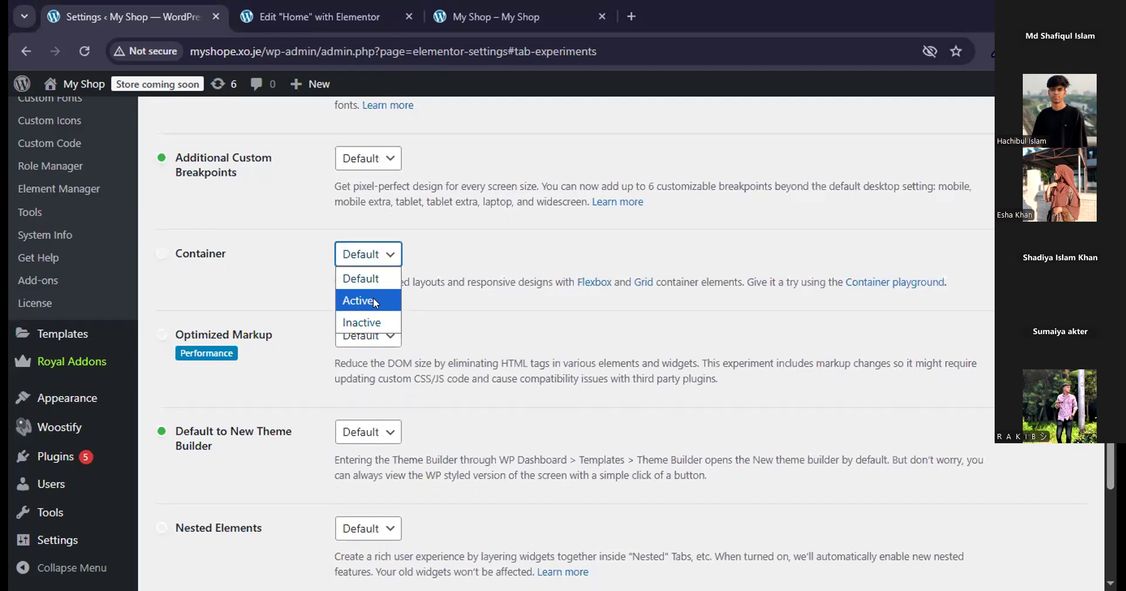
left_click(368, 303)
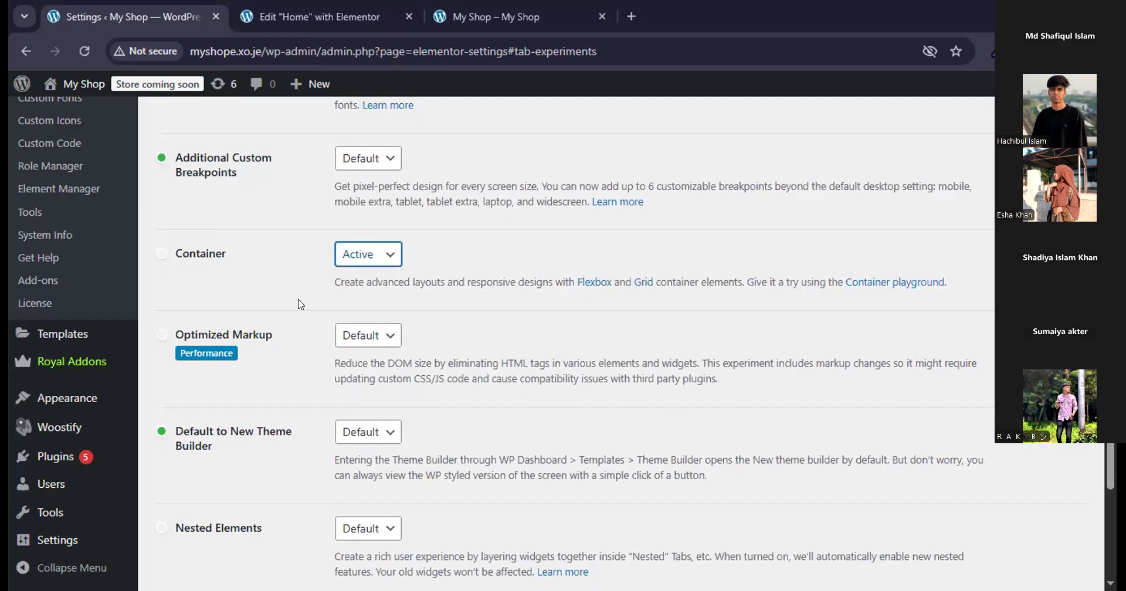
scroll(262, 349, "down", 9)
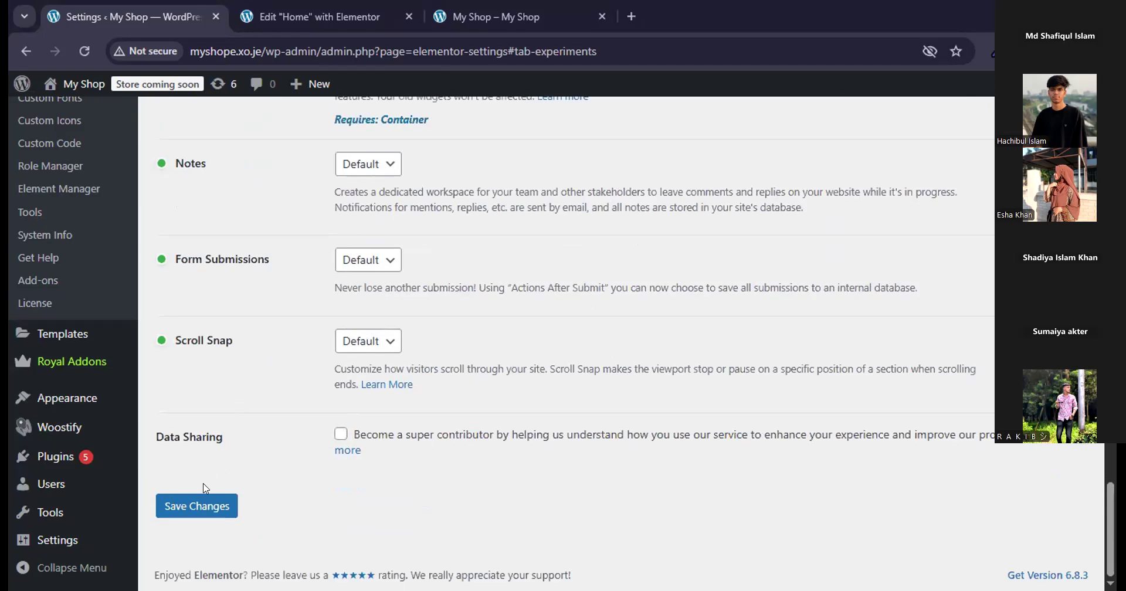
left_click(197, 499)
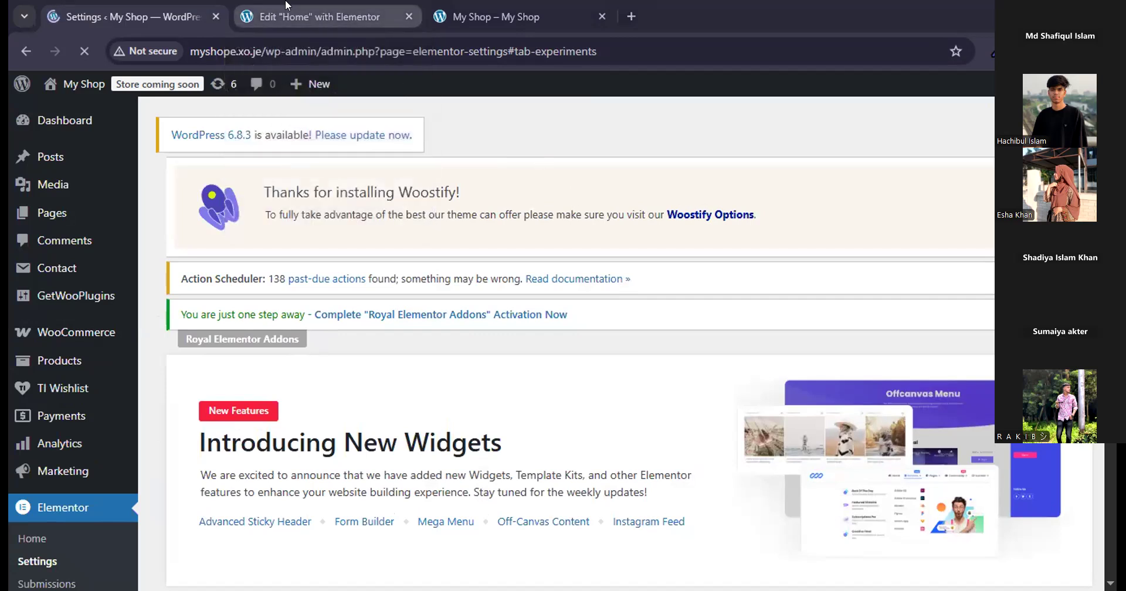
Reload the Home page in the Elementor editor tab and switch to the live shop tab.
left_click(317, 18)
left_click(84, 51)
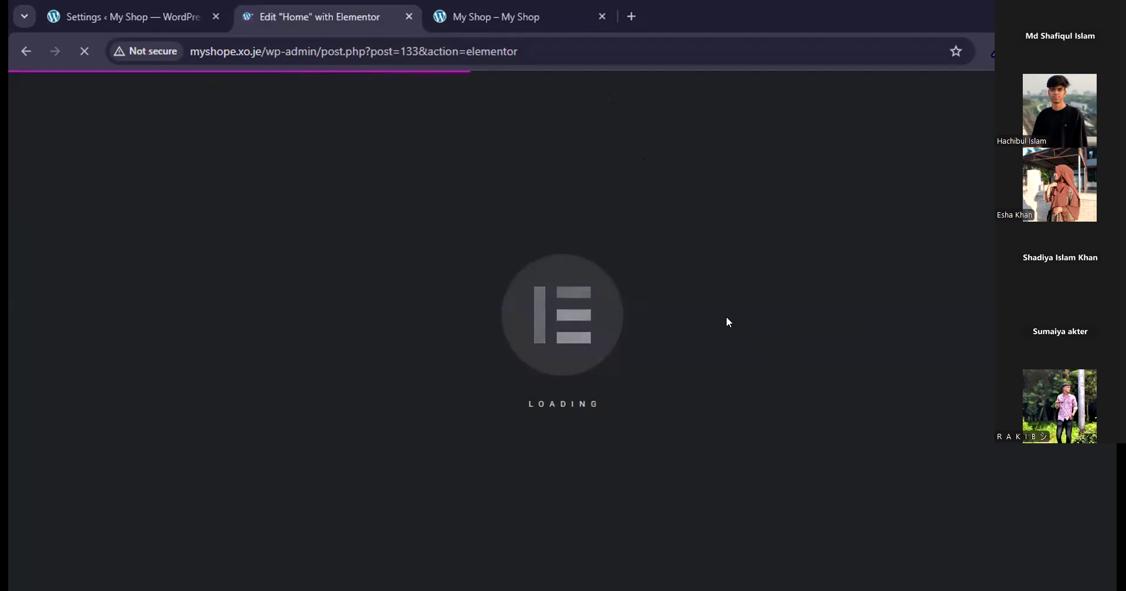
left_click(78, 15)
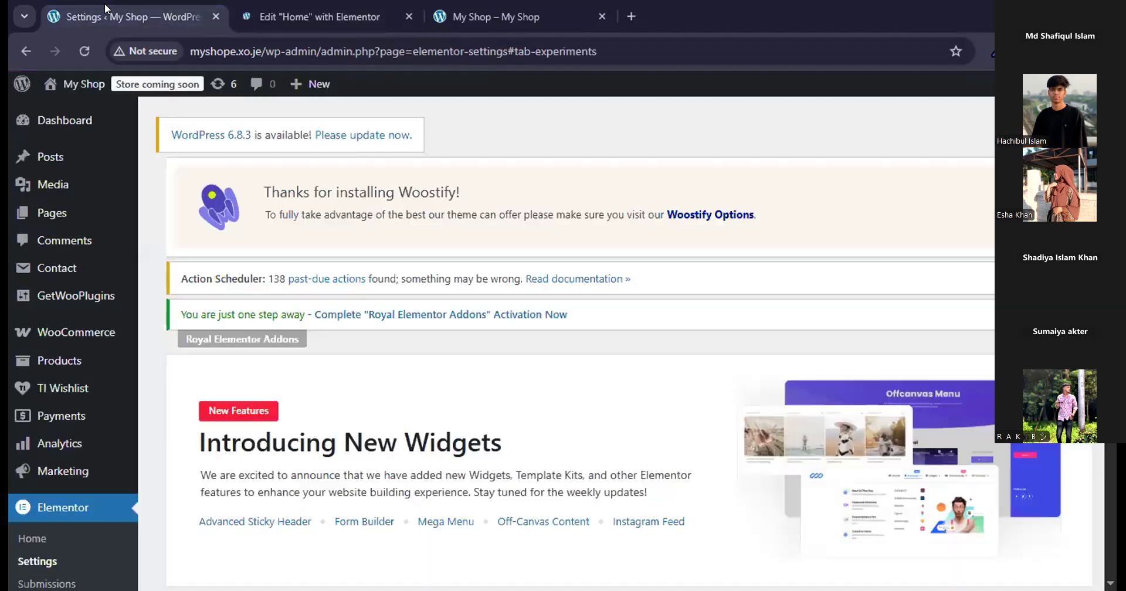
left_click(463, 6)
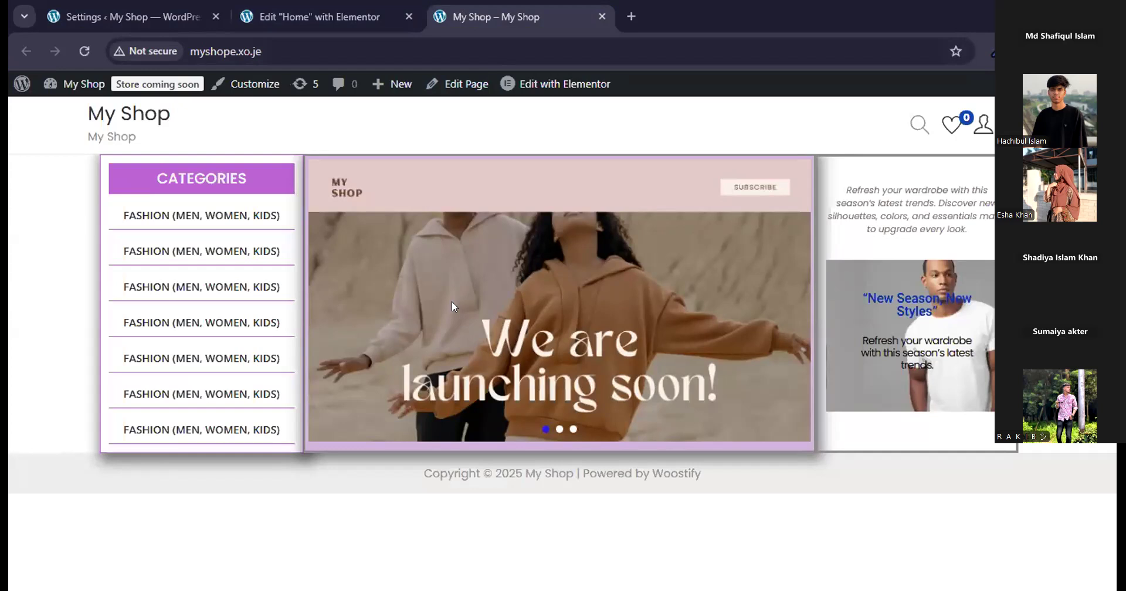
Return to the WordPress dashboard tab and open the Menus page under Appearance at its menu structure form.
left_click(158, 7)
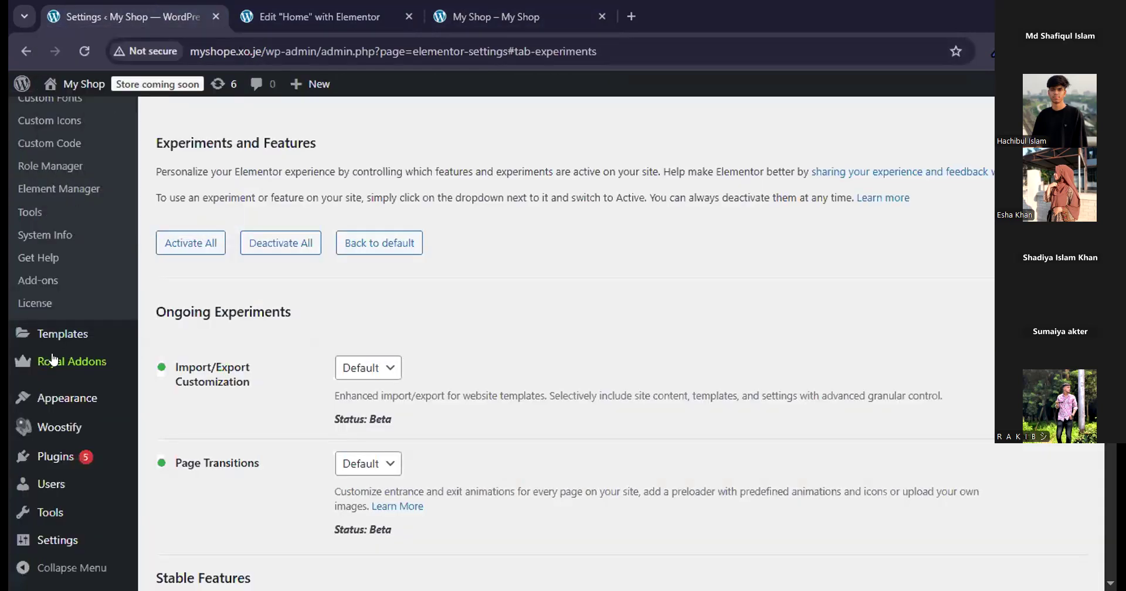
scroll(53, 359, "up", 7)
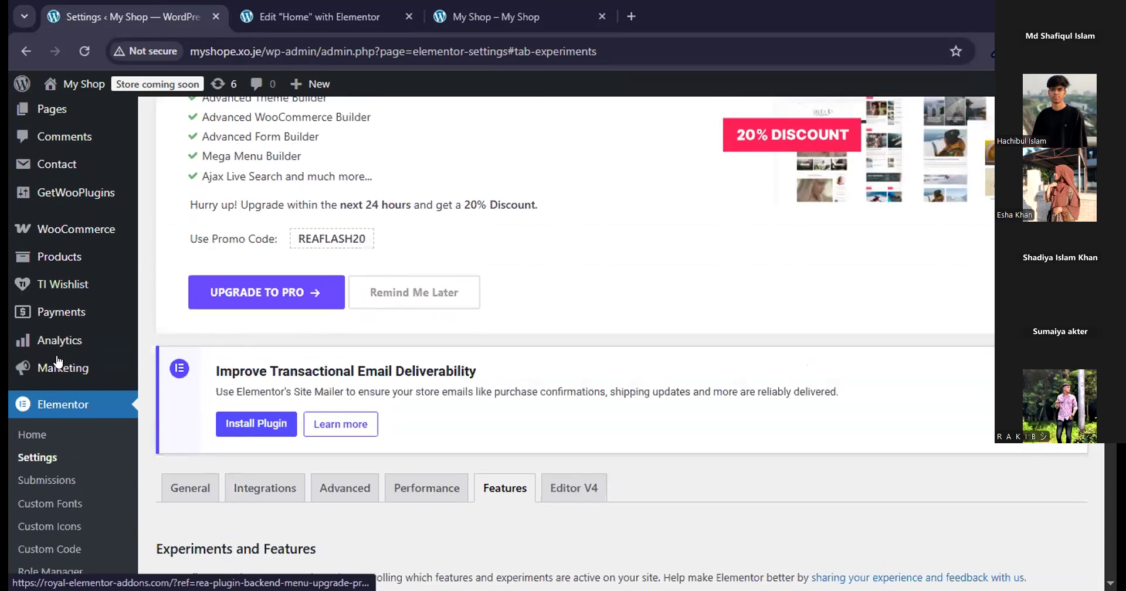
scroll(56, 361, "up", 4)
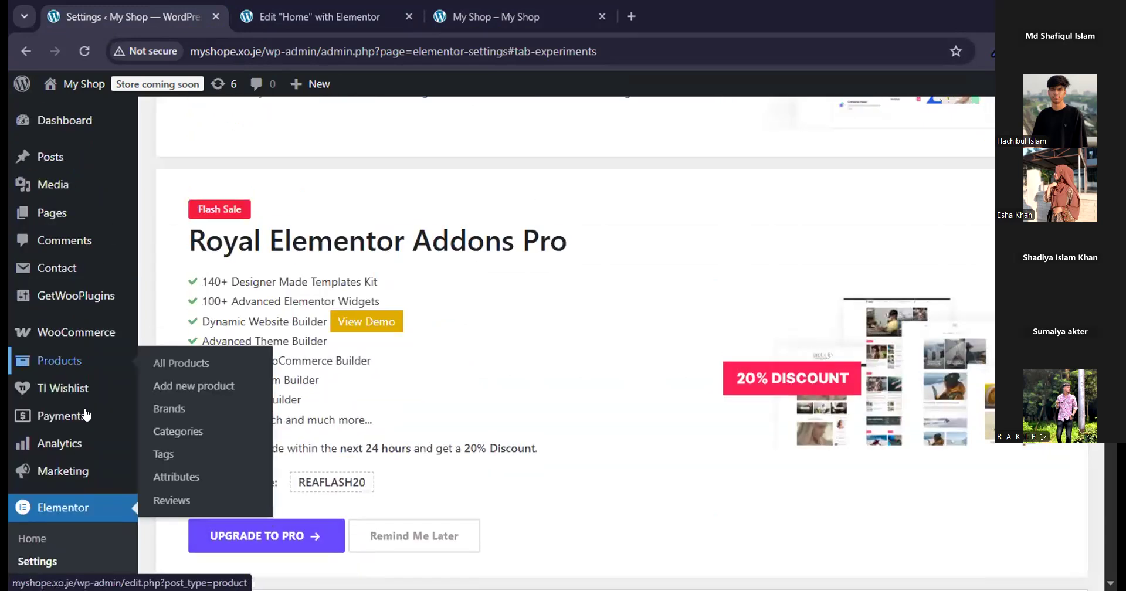
scroll(85, 415, "down", 10)
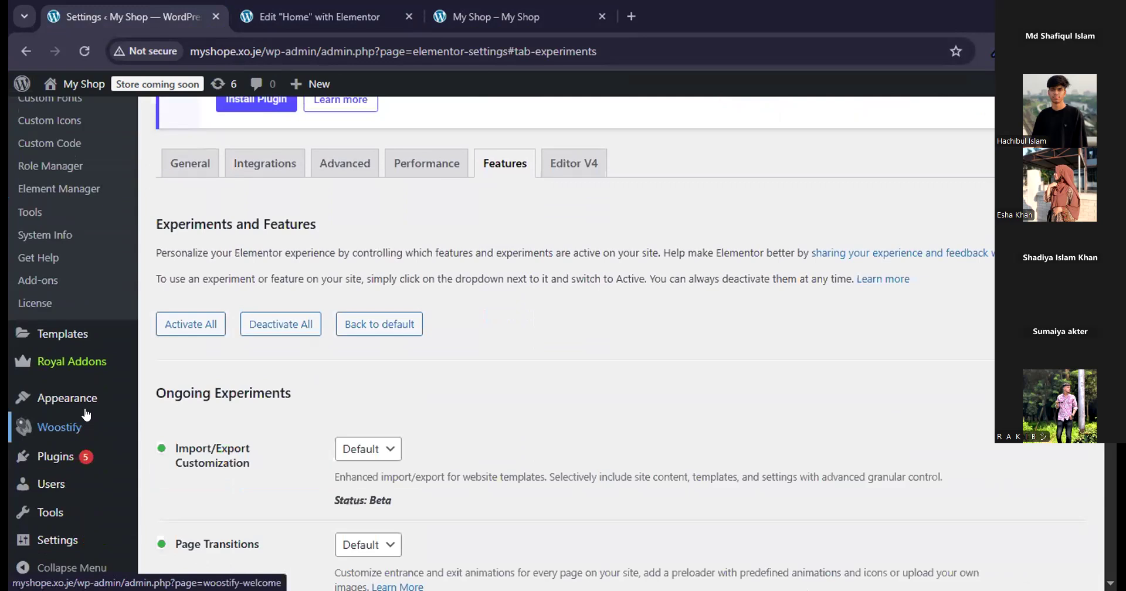
mouse_move(89, 405)
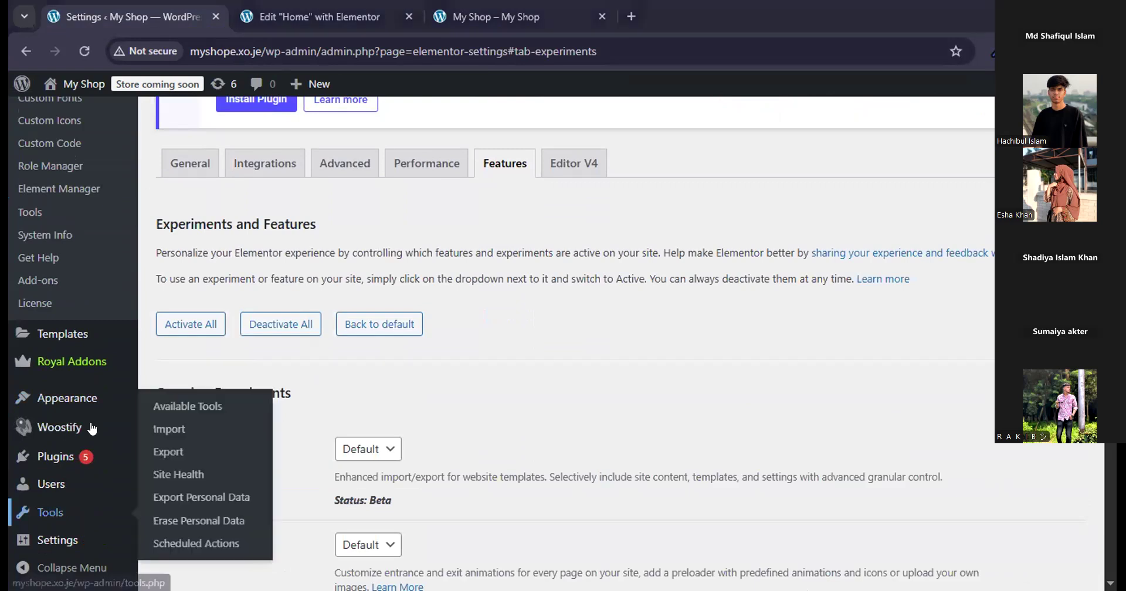
left_click(209, 473)
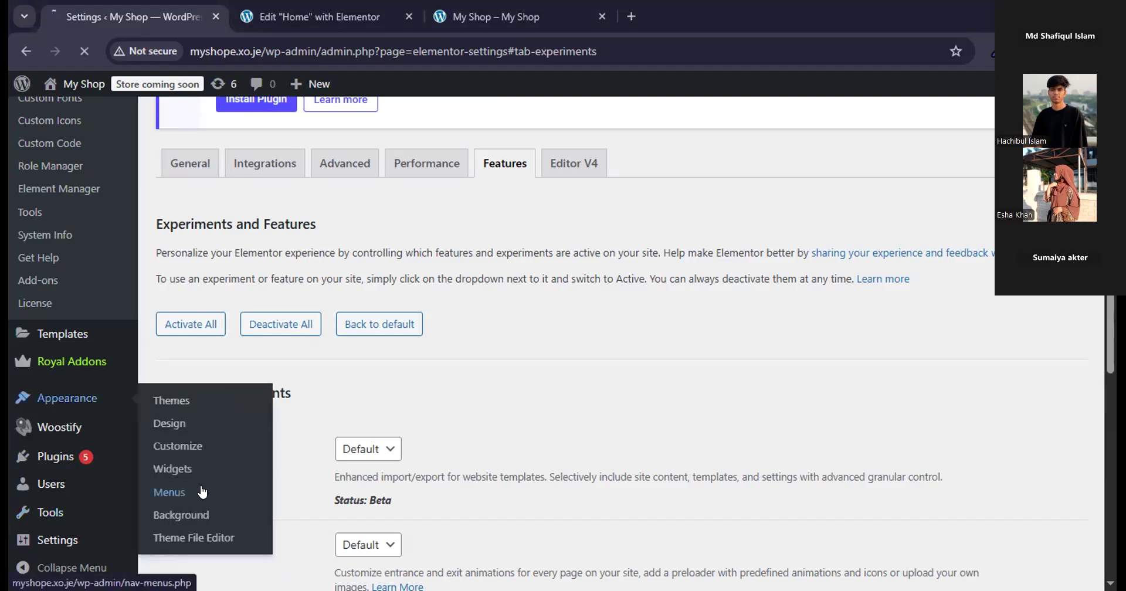
left_click(233, 486)
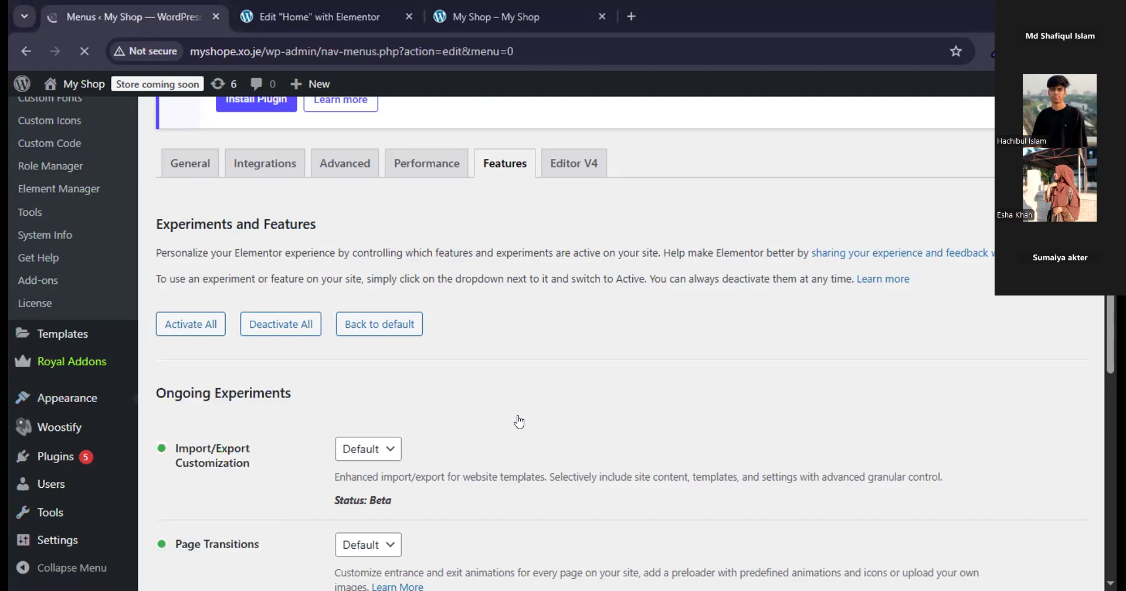
scroll(516, 405, "down", 6)
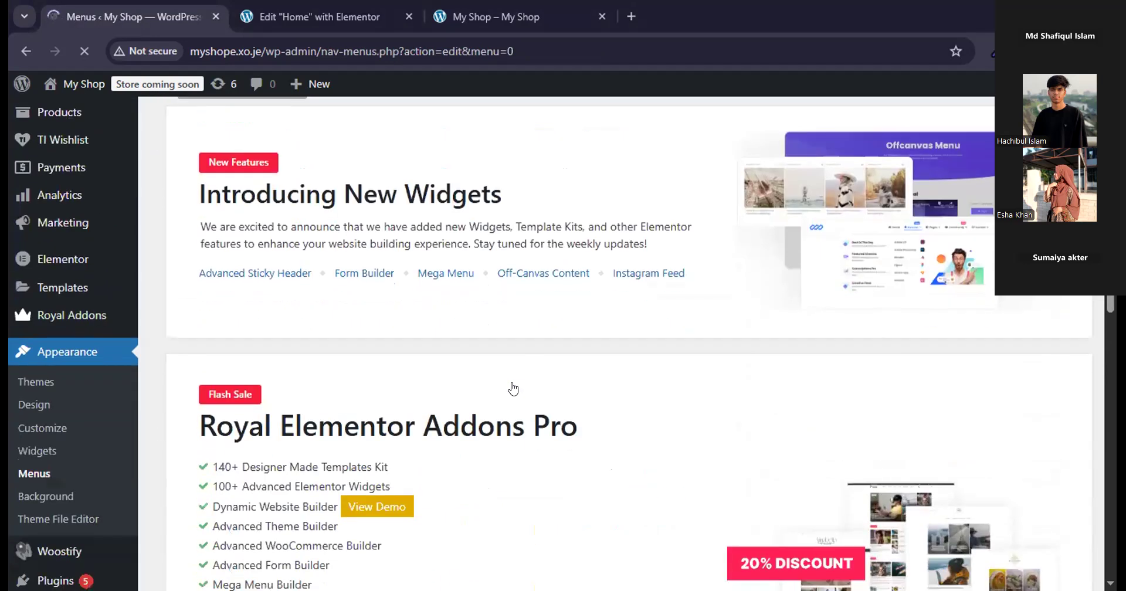
scroll(513, 388, "down", 8)
scroll(513, 388, "down", 2)
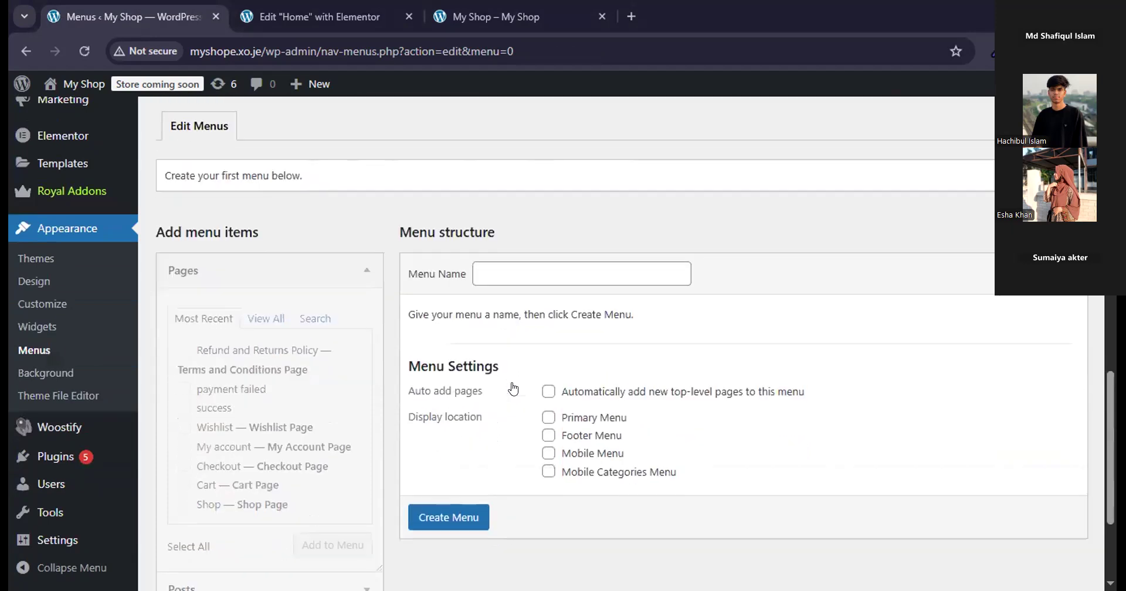
scroll(513, 389, "down", 2)
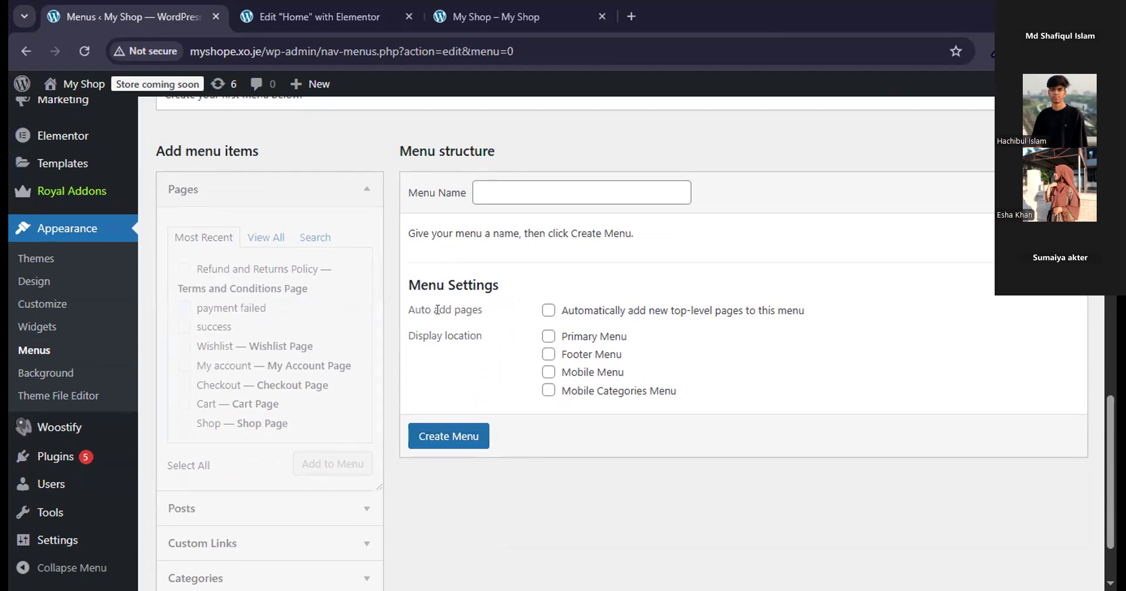
Create a new navigation menu named "Main manu" without assigning a display location.
left_click(521, 203)
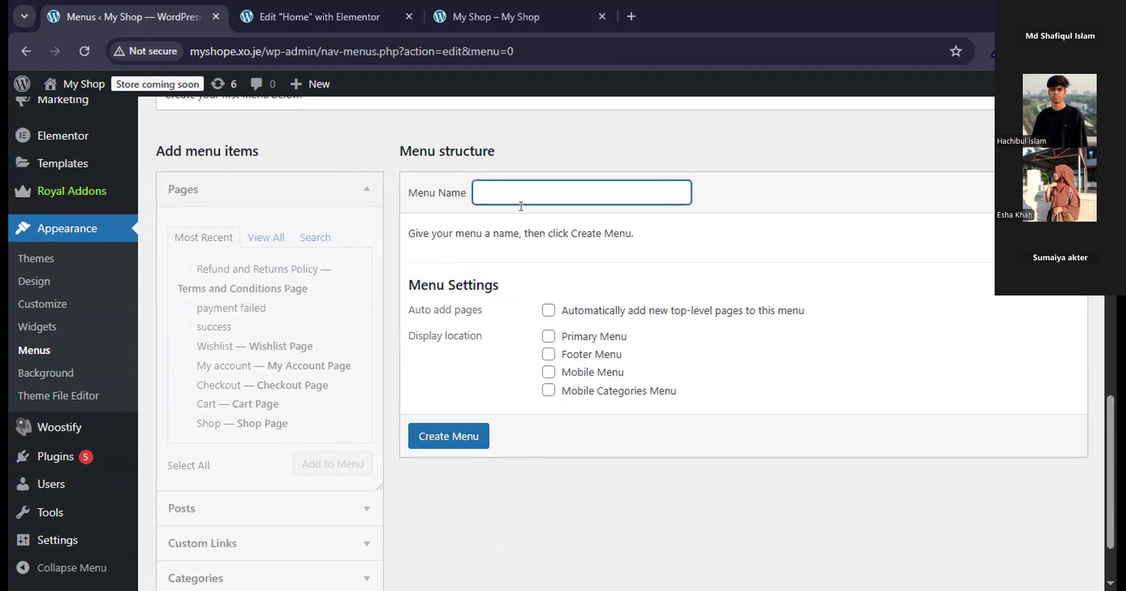
type("ma")
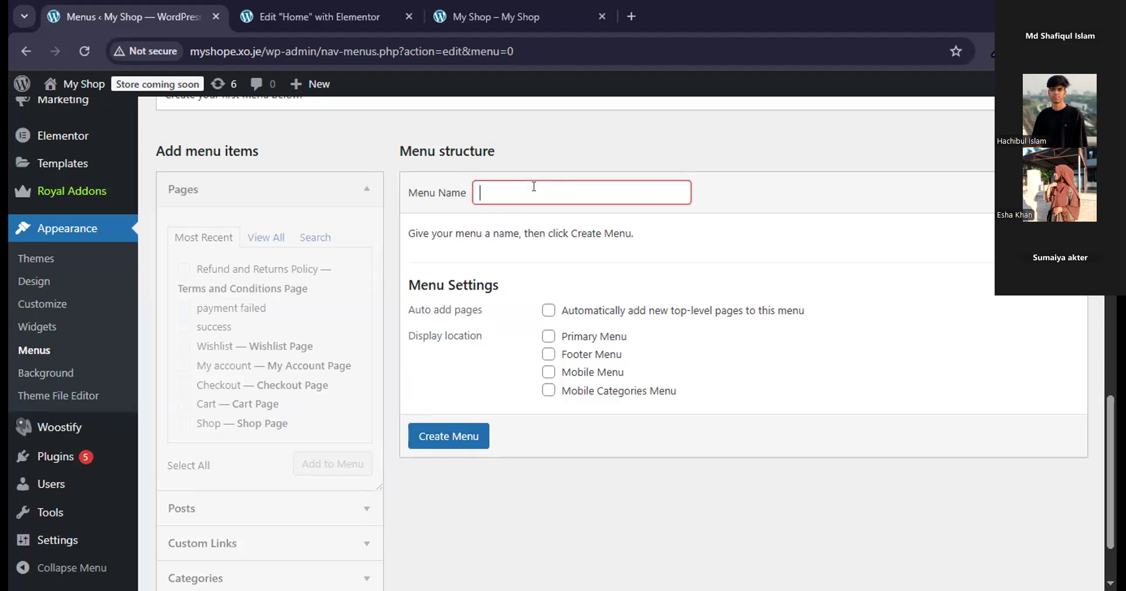
type("Main")
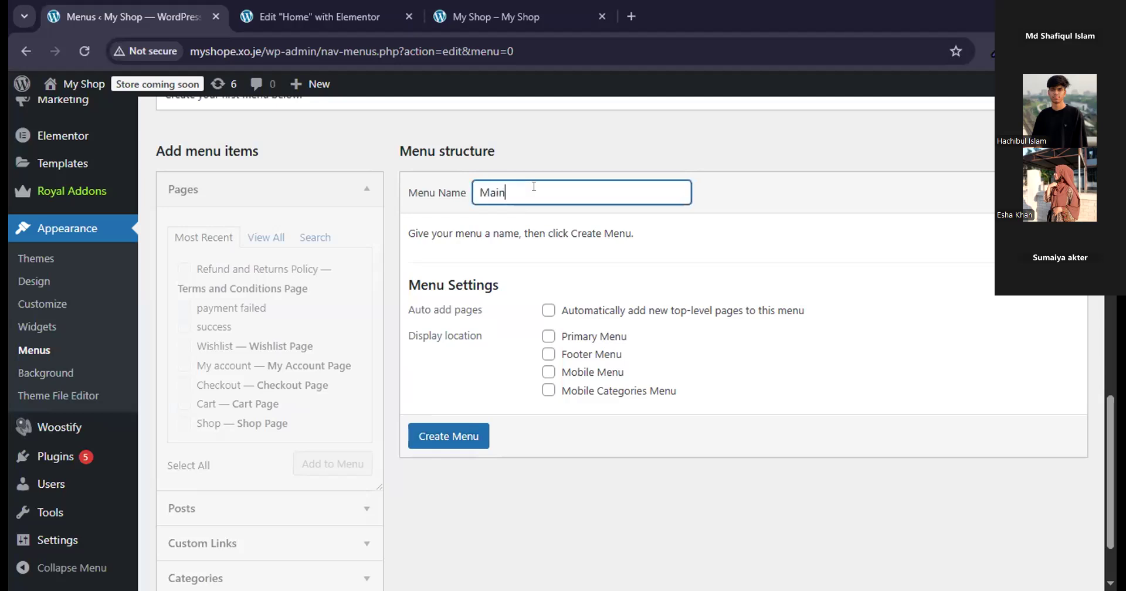
type(" manu")
left_click(467, 448)
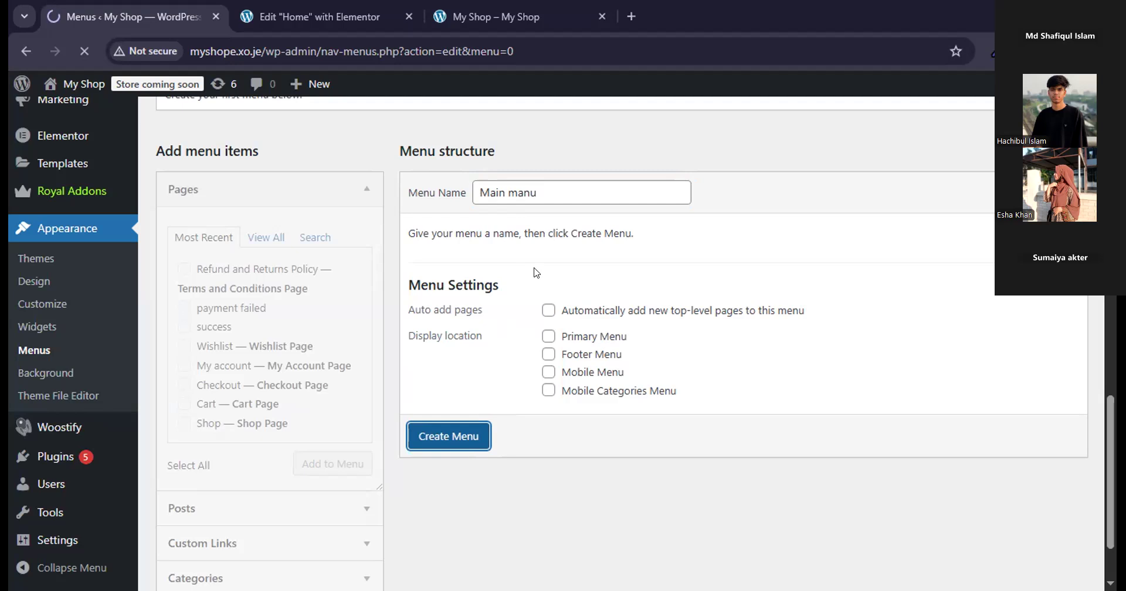
left_click(554, 190)
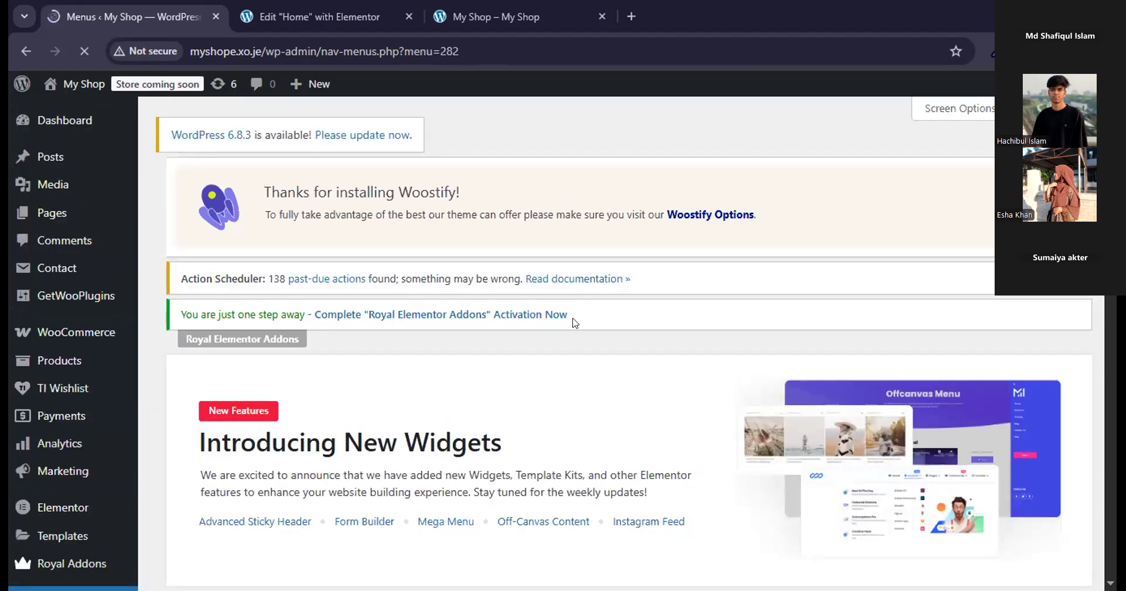
List all site pages available as menu items for the new menu.
scroll(568, 347, "down", 12)
scroll(569, 347, "down", 7)
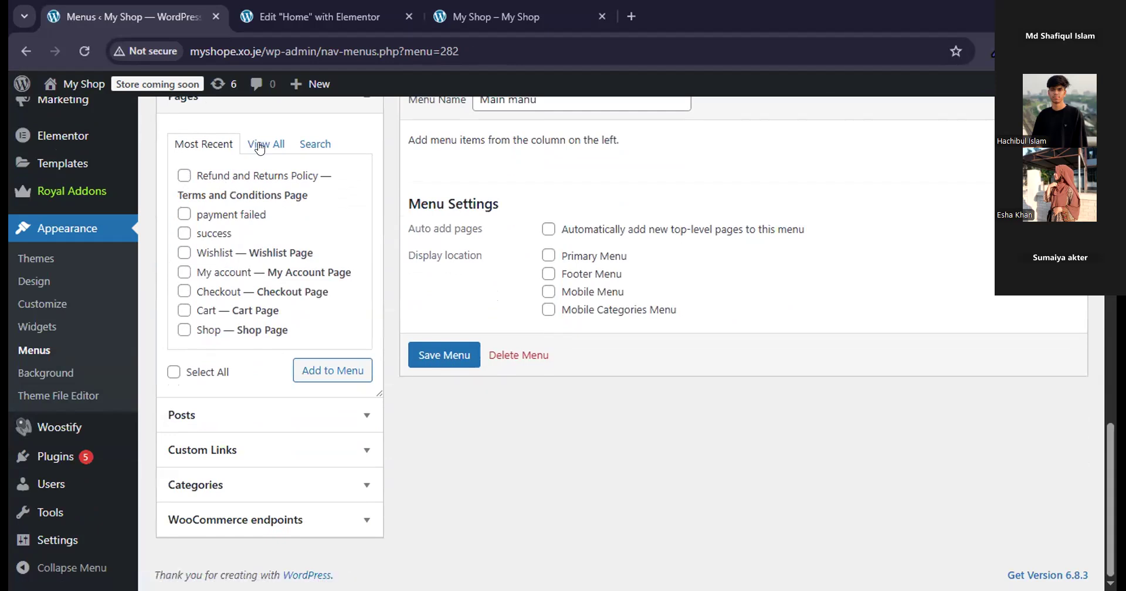
left_click(260, 146)
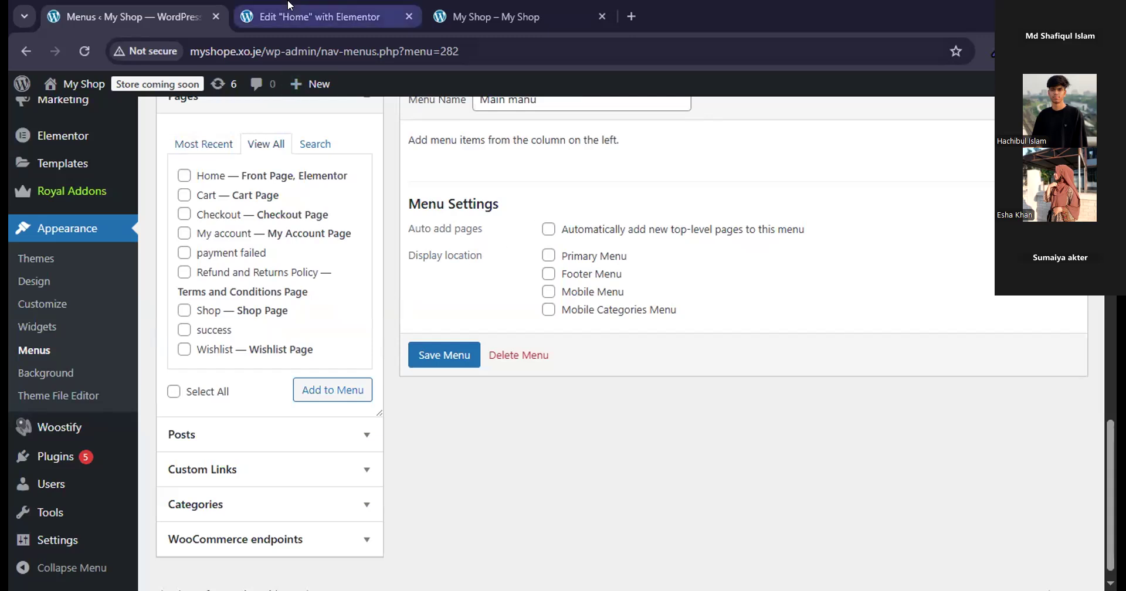
Switch to the Elementor editor tab and add a single Flexbox container with downward direction below the carousel section.
left_click(306, 14)
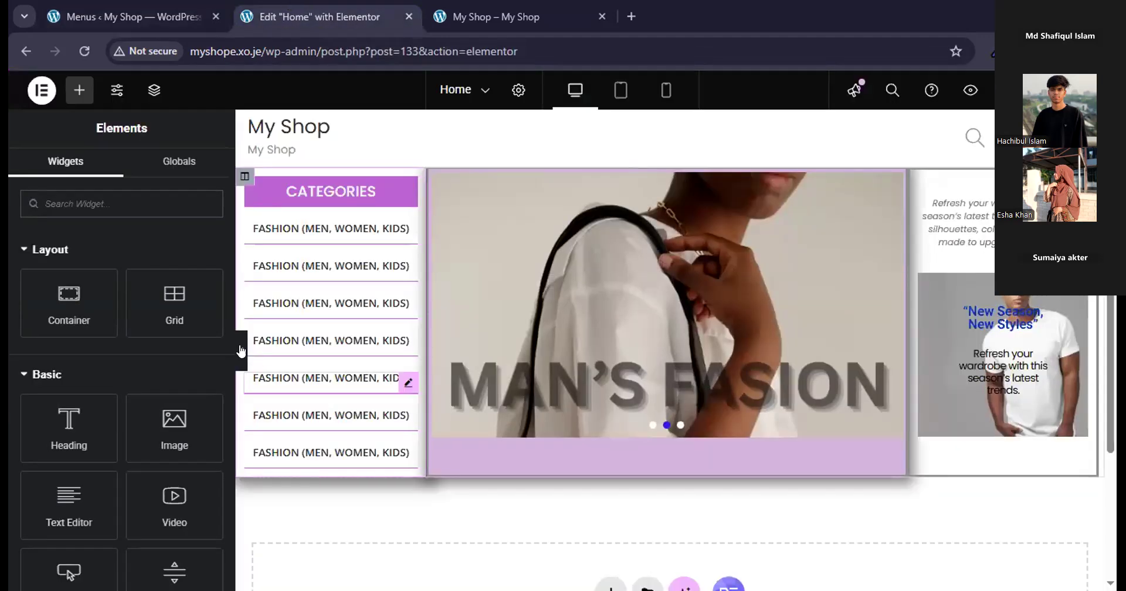
scroll(563, 327, "down", 3)
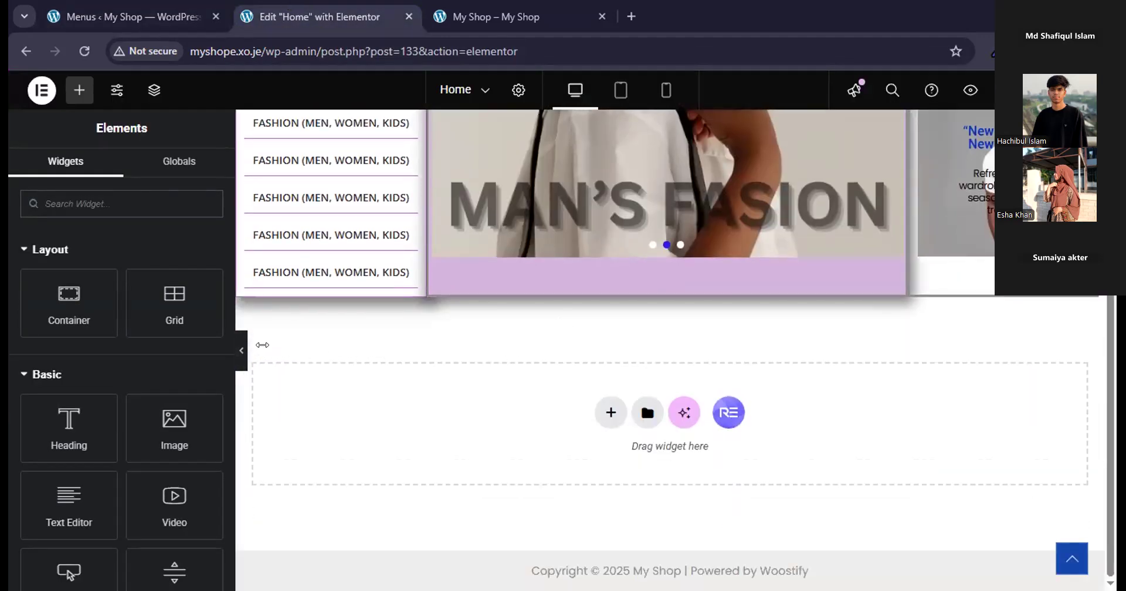
left_click(610, 412)
scroll(667, 461, "down", 2)
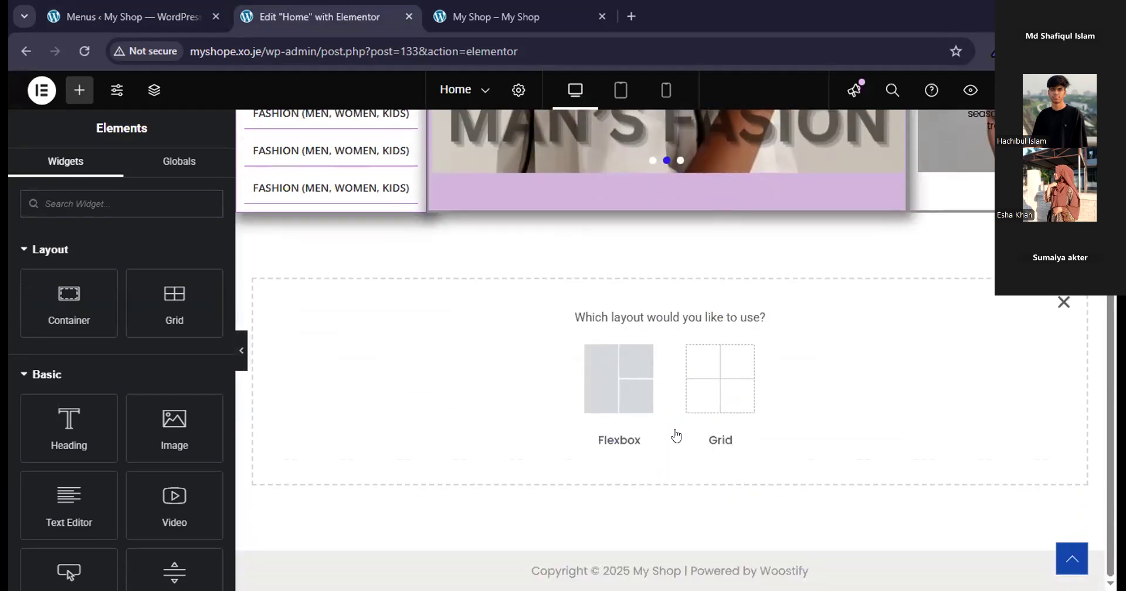
left_click(607, 410)
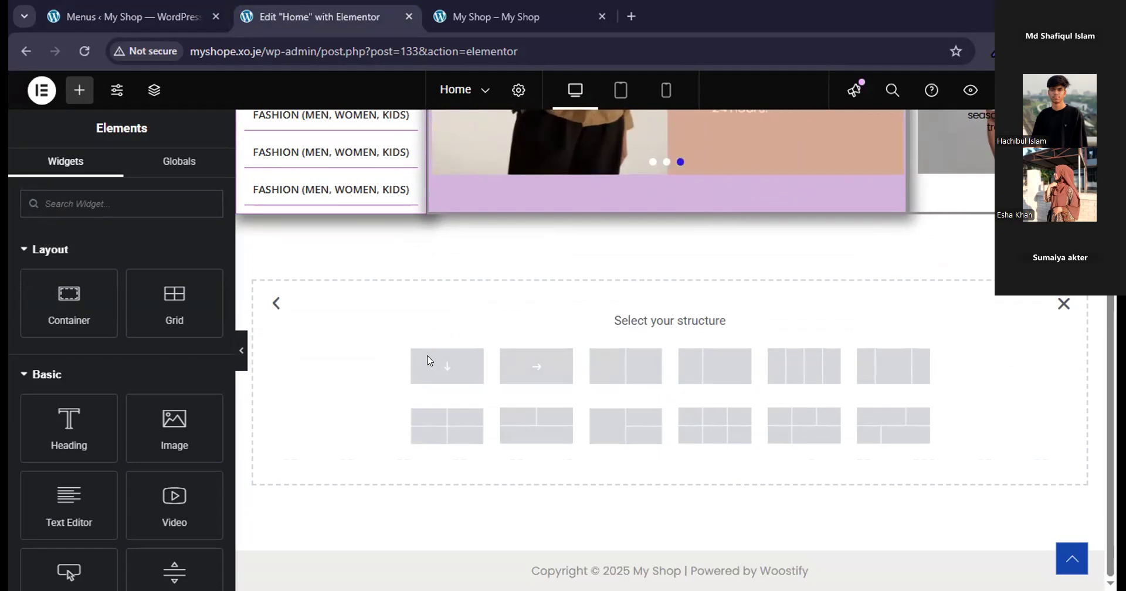
left_click(464, 368)
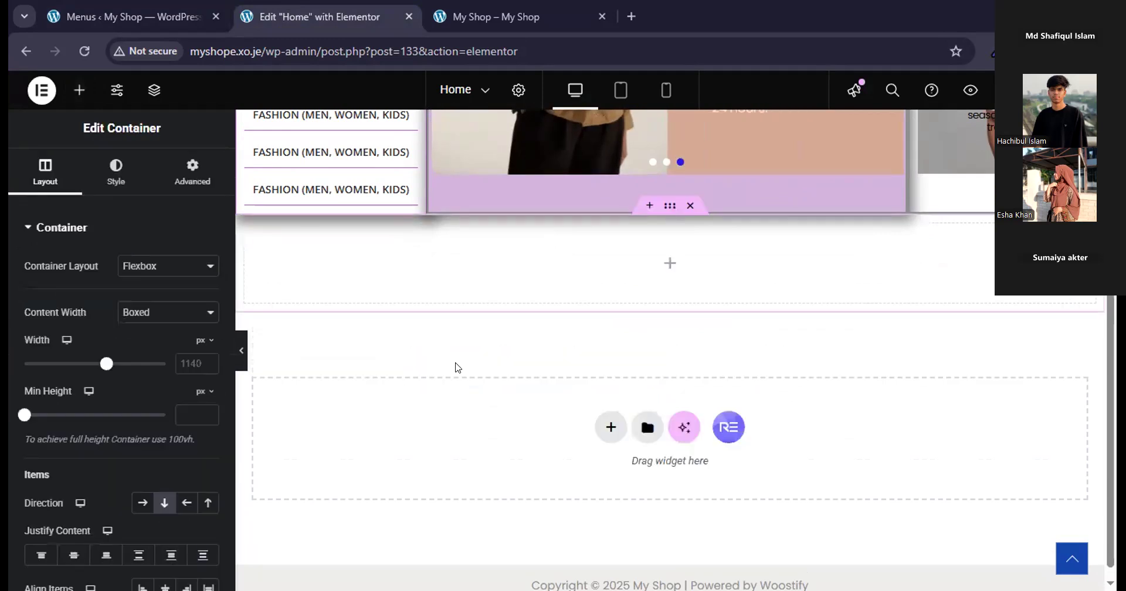
Add a Grid element inside the new empty Flexbox container below the carousel section.
scroll(456, 363, "up", 4)
scroll(456, 363, "down", 2)
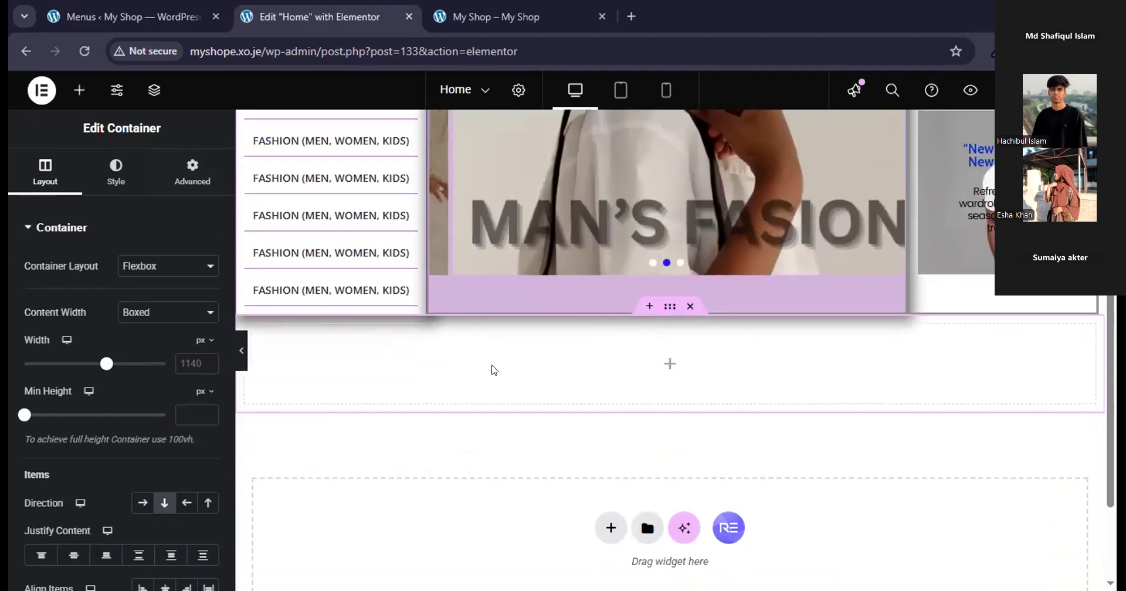
left_click(671, 365)
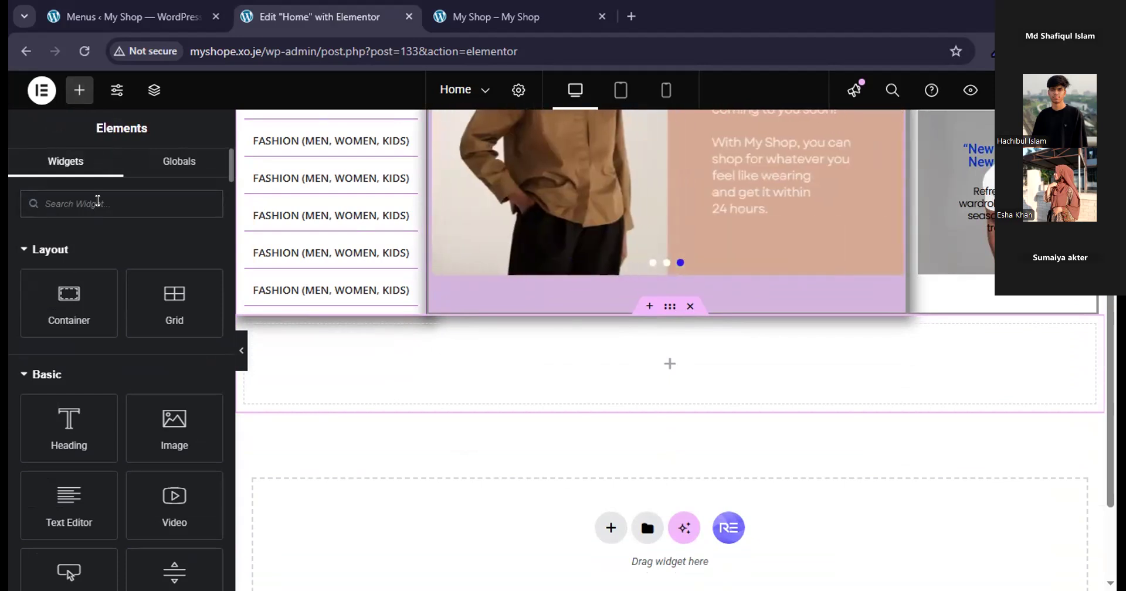
left_click_drag(170, 321, 464, 383)
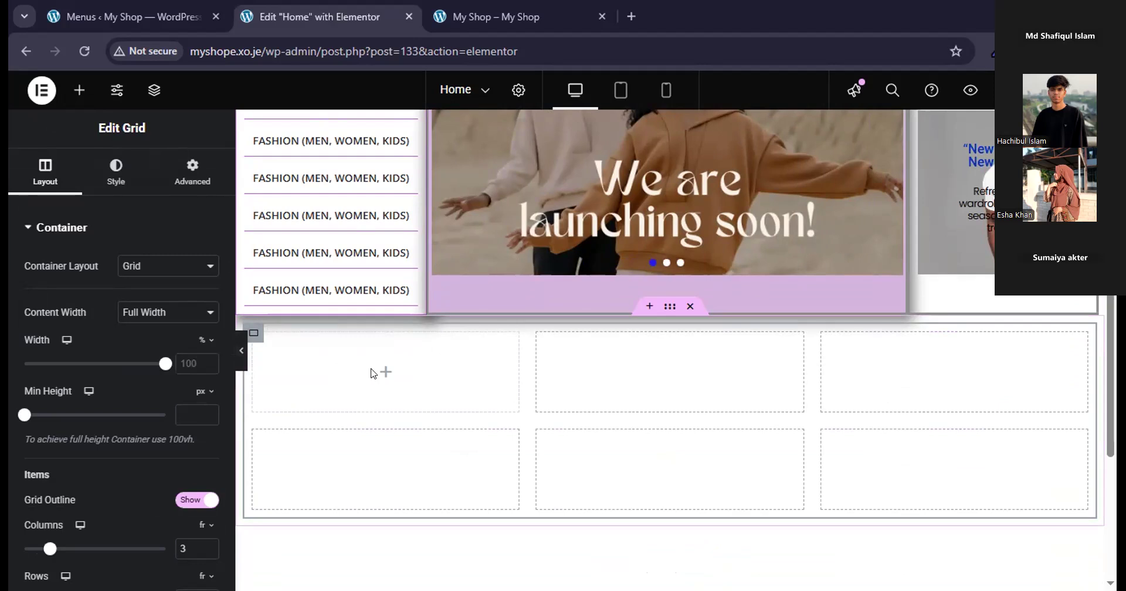
Set the new grid's layout to 1 row and 6 columns.
scroll(373, 373, "down", 1)
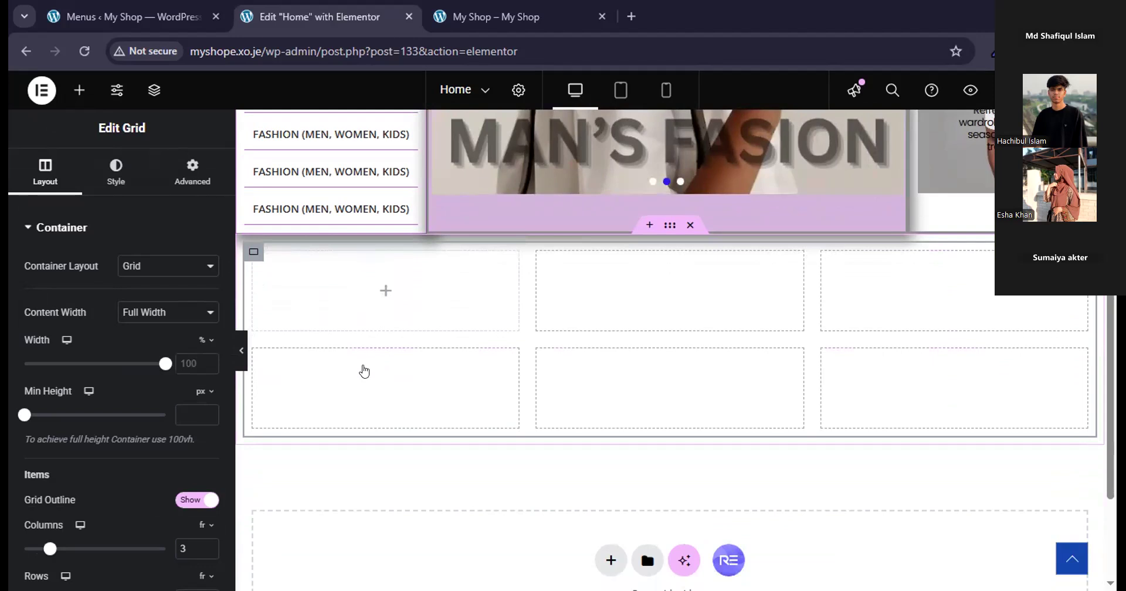
scroll(363, 371, "down", 1)
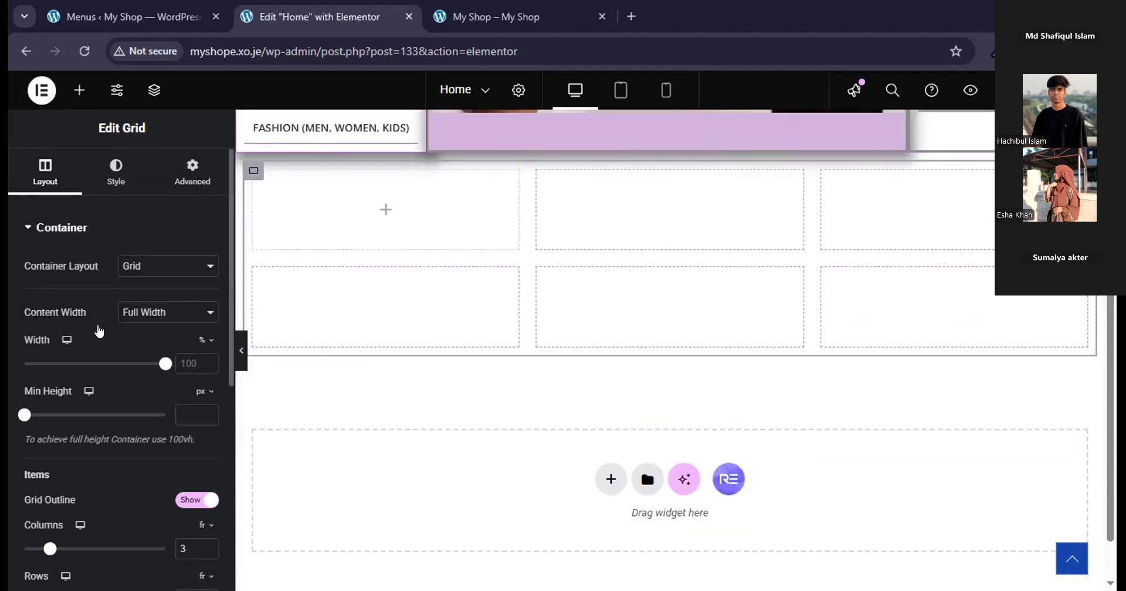
scroll(98, 332, "down", 4)
scroll(98, 332, "down", 1)
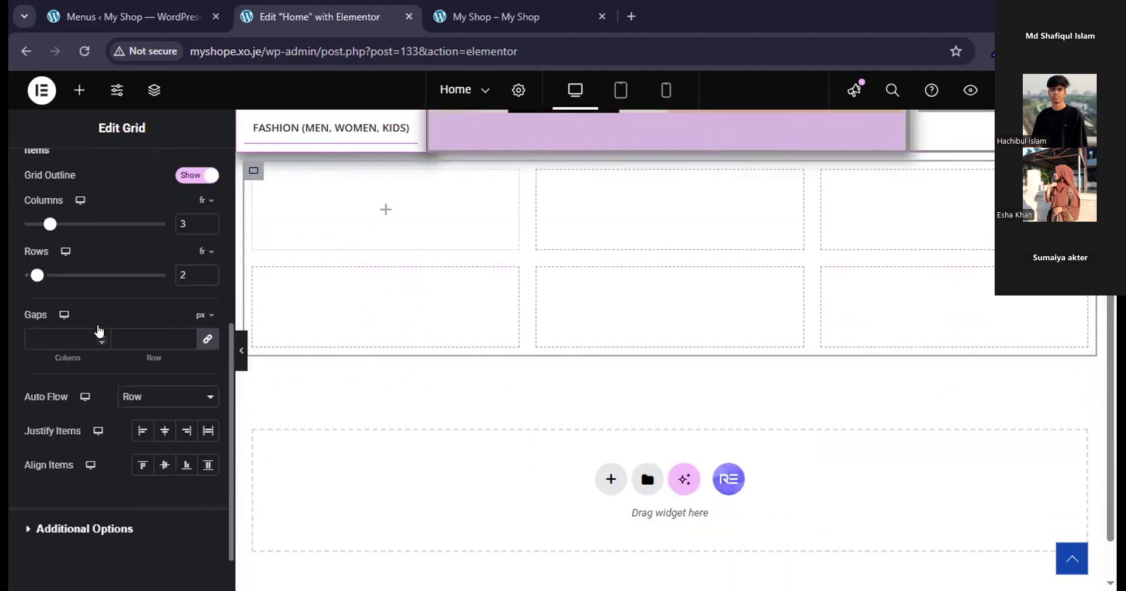
scroll(99, 332, "down", 1)
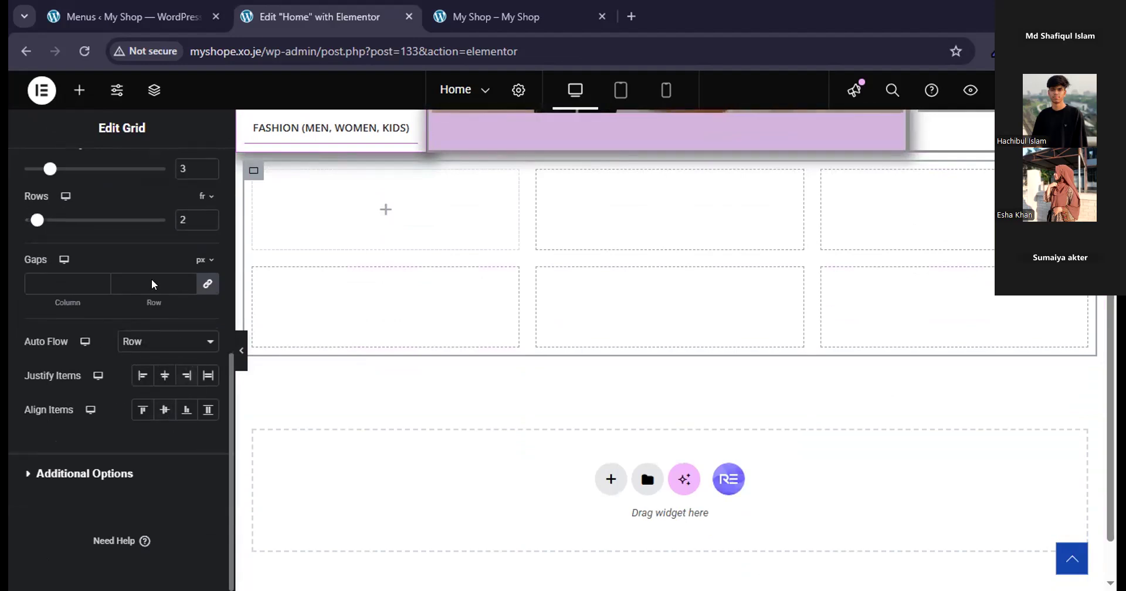
left_click(206, 225)
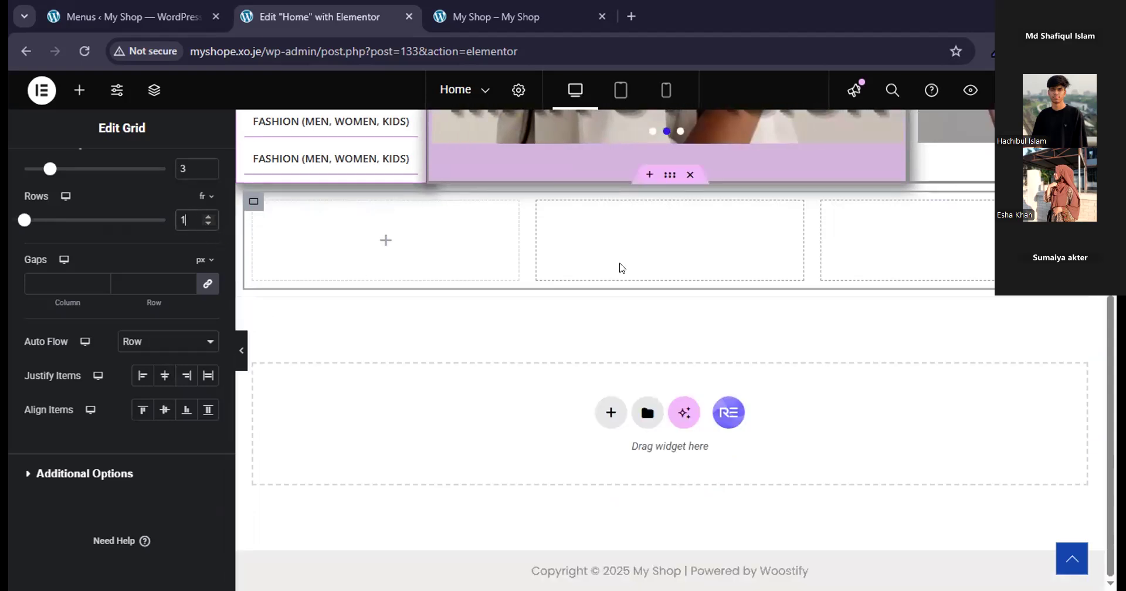
scroll(815, 355, "up", 1)
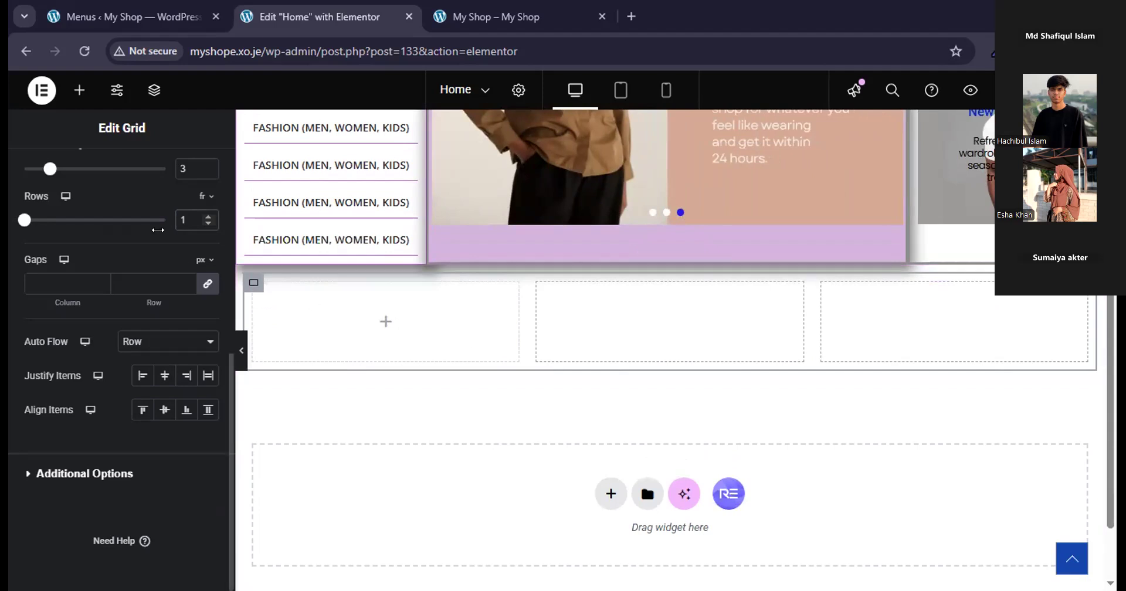
scroll(159, 251, "up", 5)
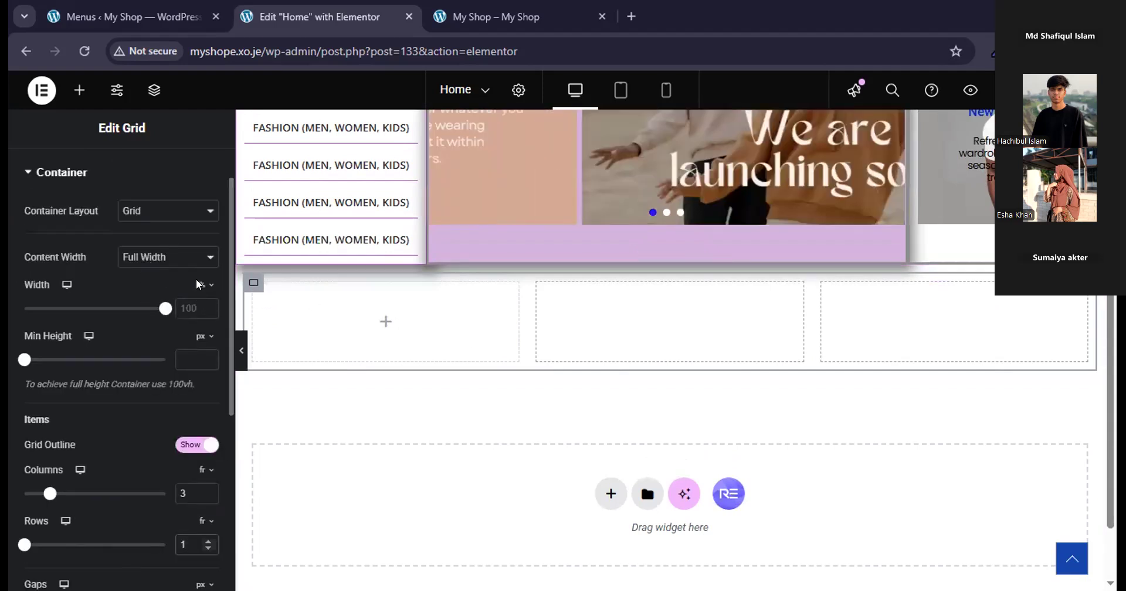
left_click(208, 489)
left_click(209, 489)
left_click(208, 489)
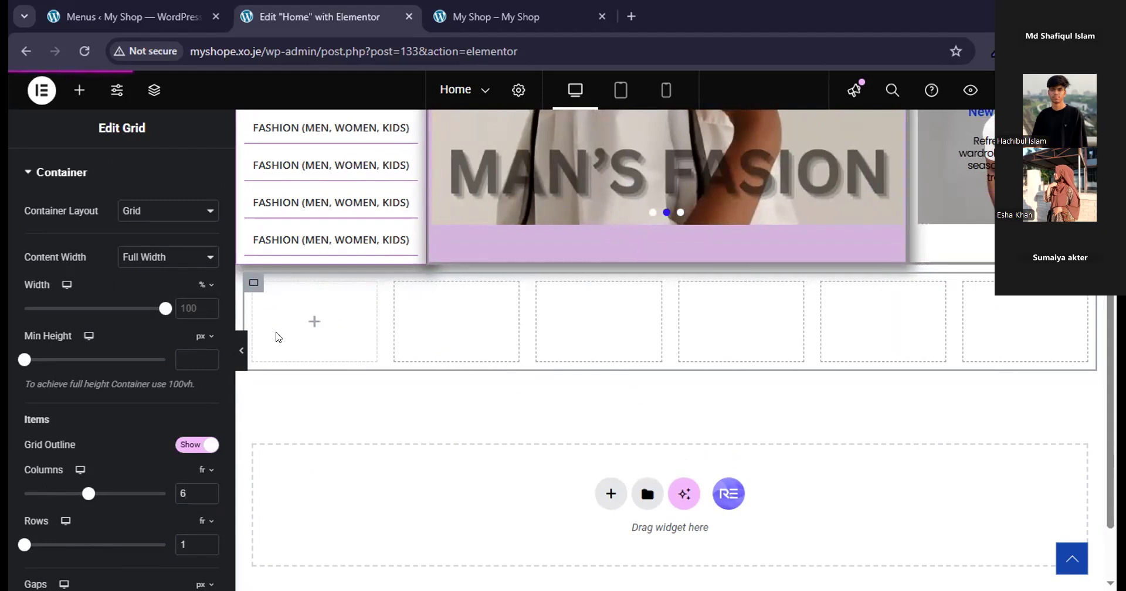
left_click(78, 90)
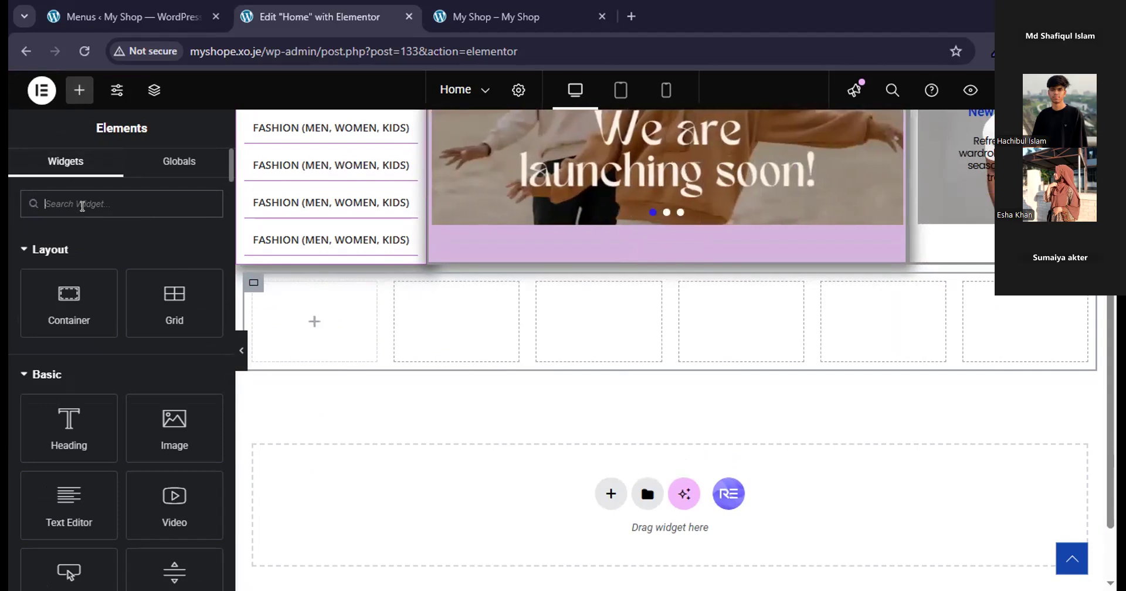
type("icon")
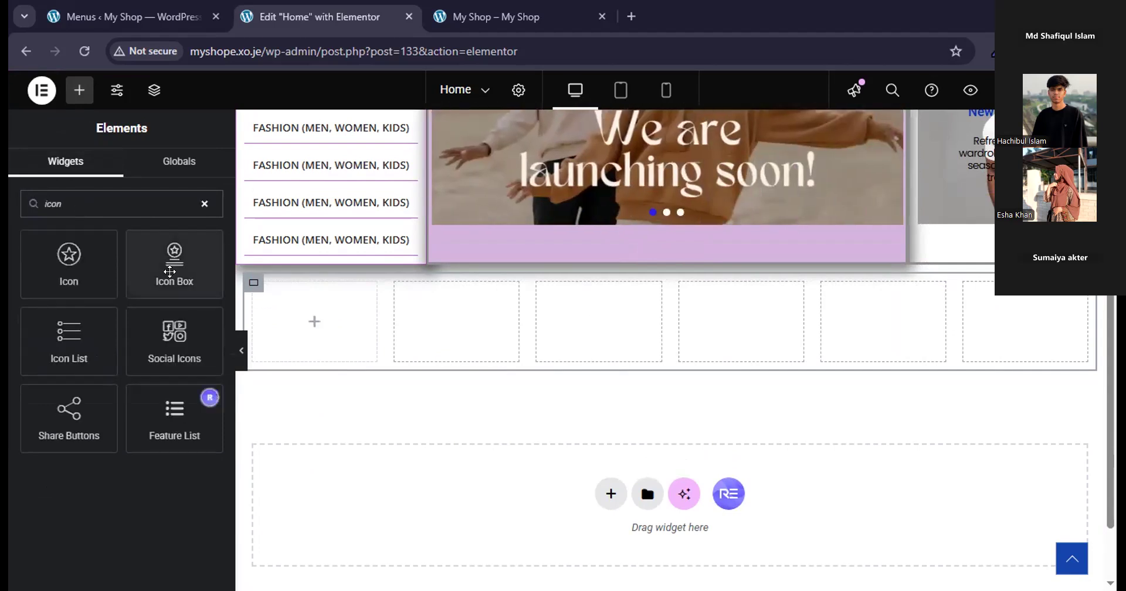
left_click_drag(169, 271, 271, 330)
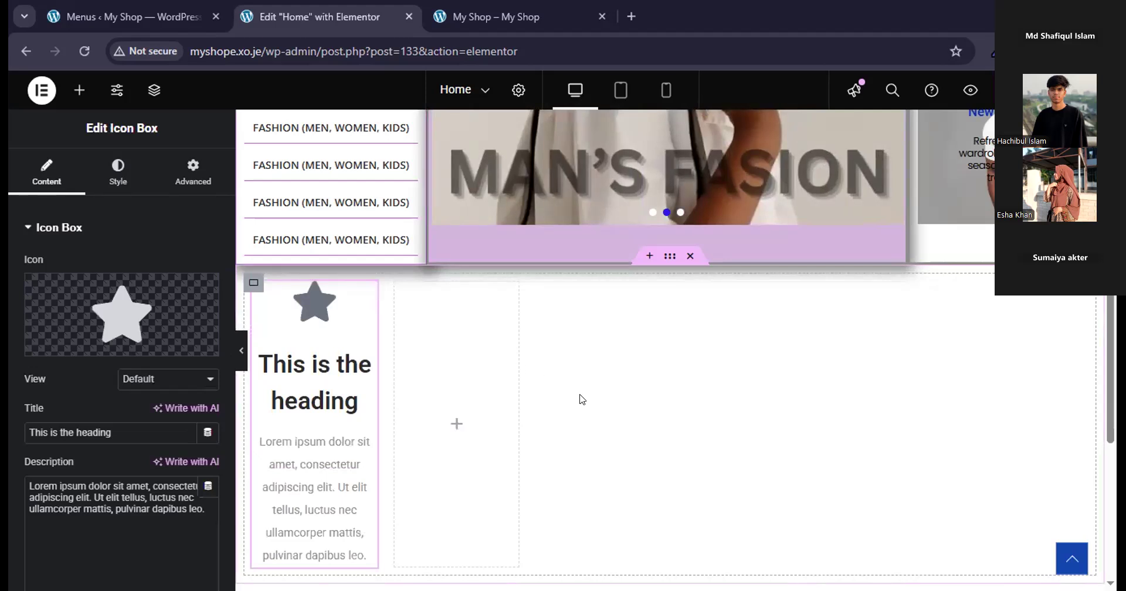
scroll(581, 397, "down", 3)
scroll(573, 397, "up", 2)
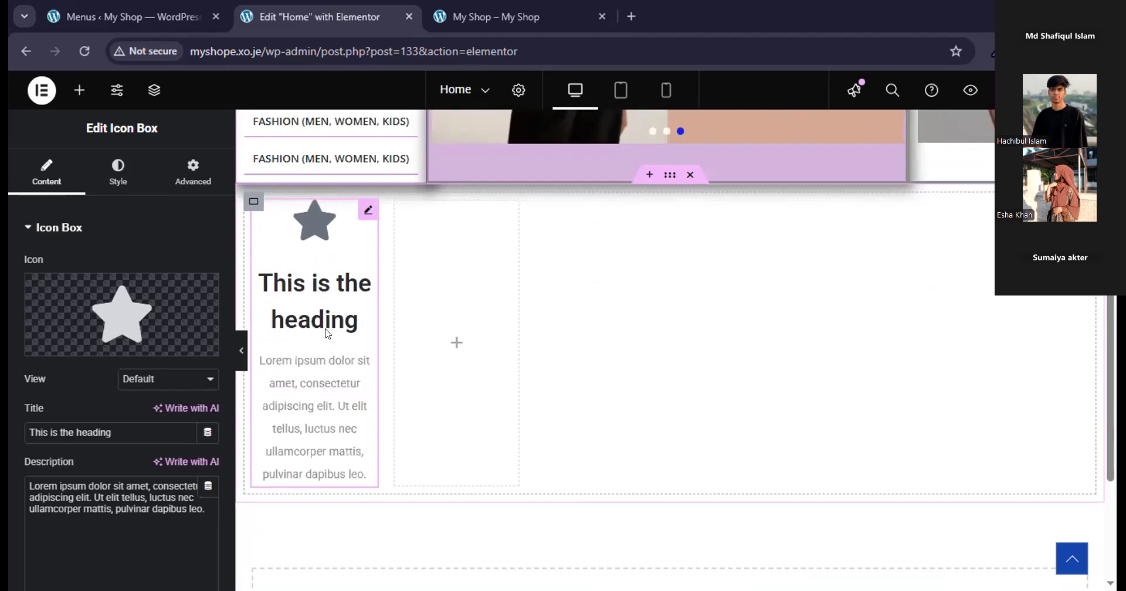
key("Delete")
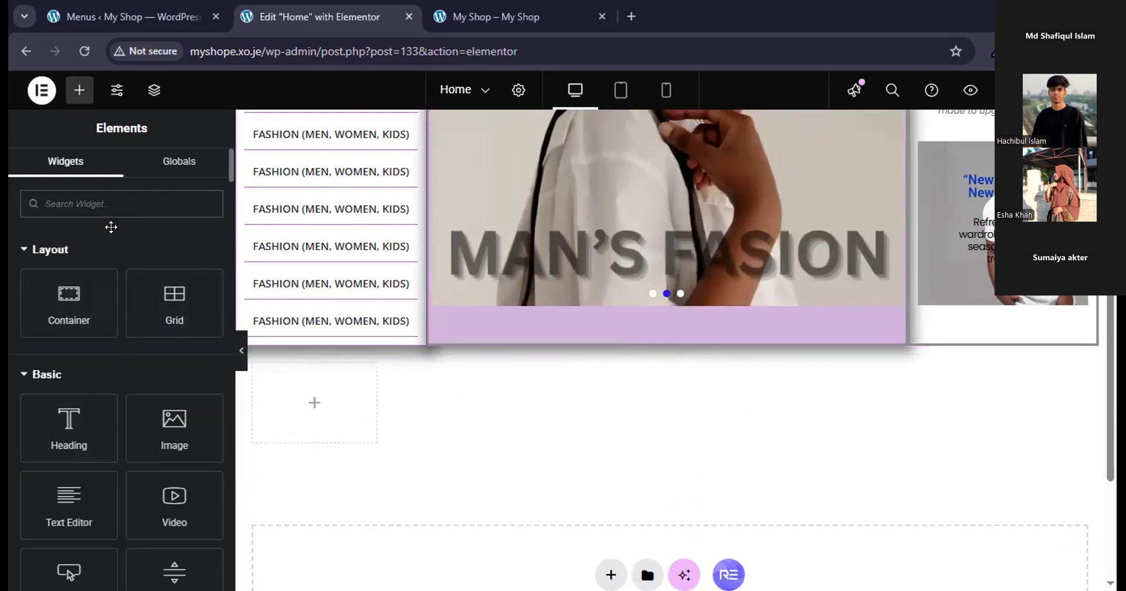
Find the Icon Box widget and place it in the first cell of the six-column grid.
type("ico")
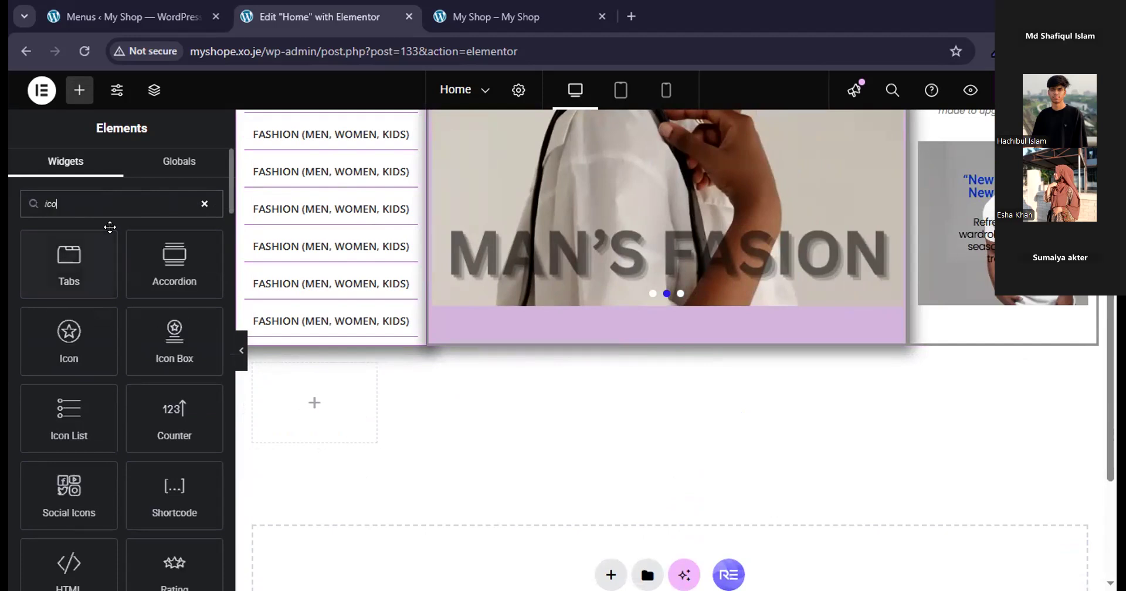
left_click_drag(204, 364, 315, 421)
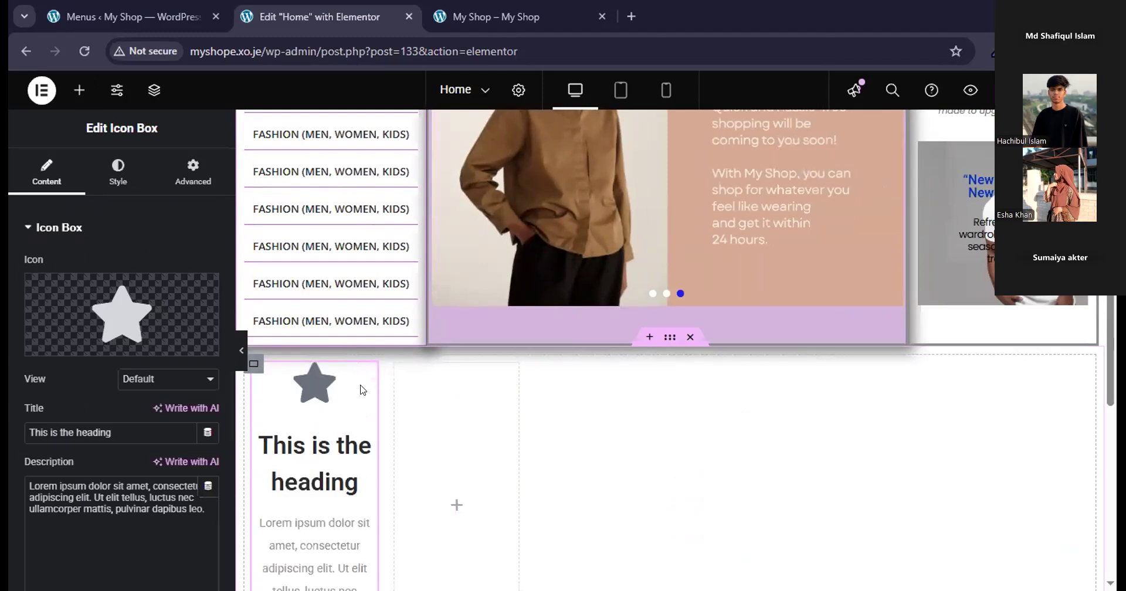
scroll(502, 470, "down", 4)
scroll(508, 422, "up", 1)
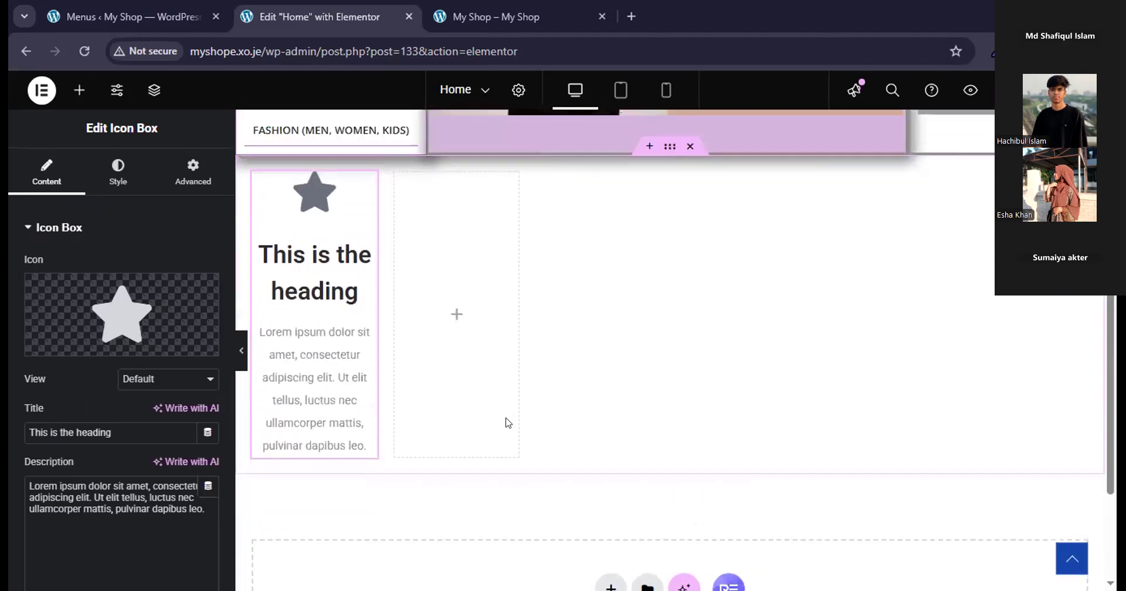
scroll(508, 422, "up", 1)
Replace the icon box's star with the Truck icon from the Icon Library.
mouse_move(144, 340)
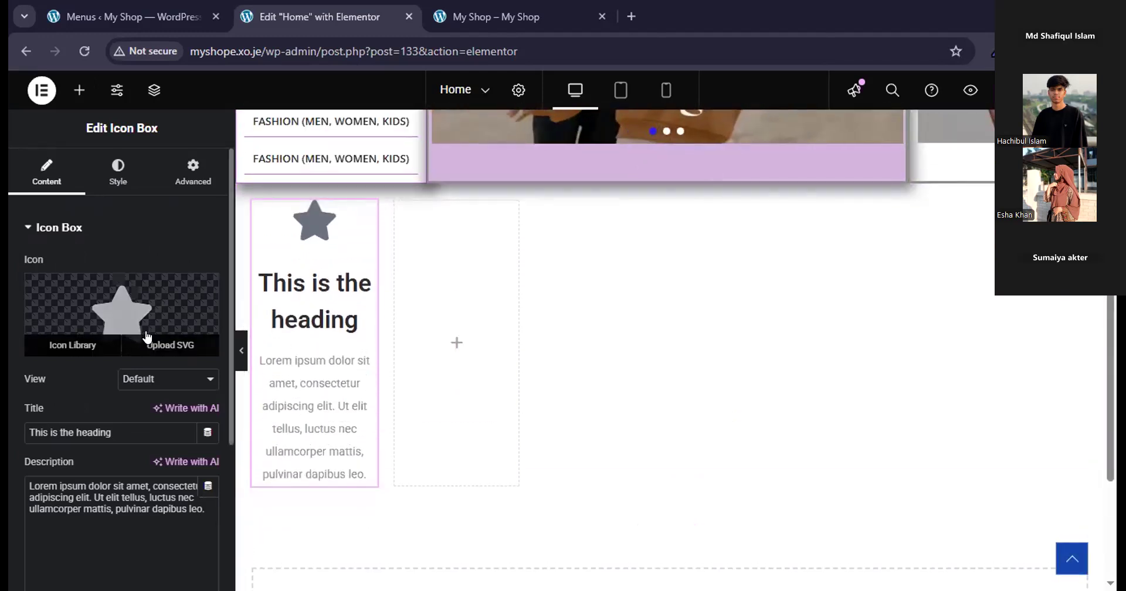
left_click(90, 344)
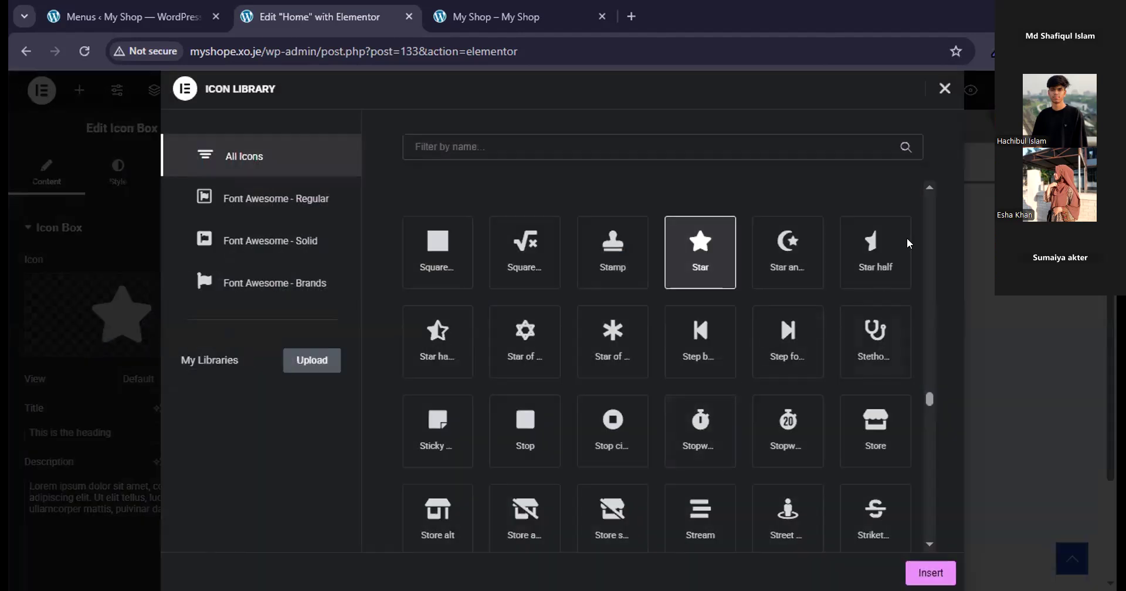
left_click(943, 86)
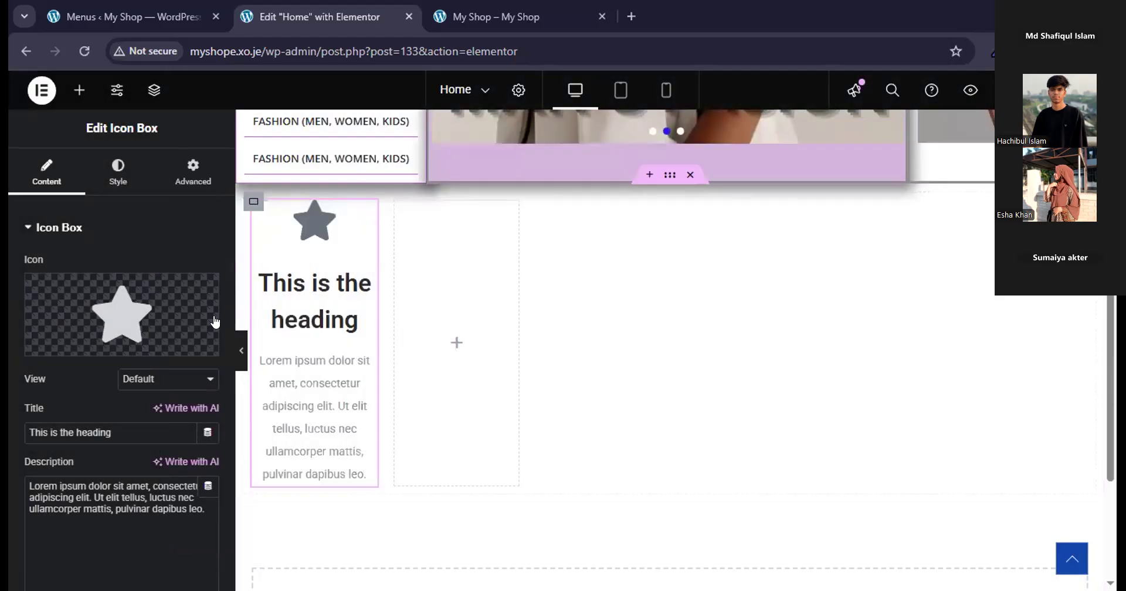
left_click(69, 343)
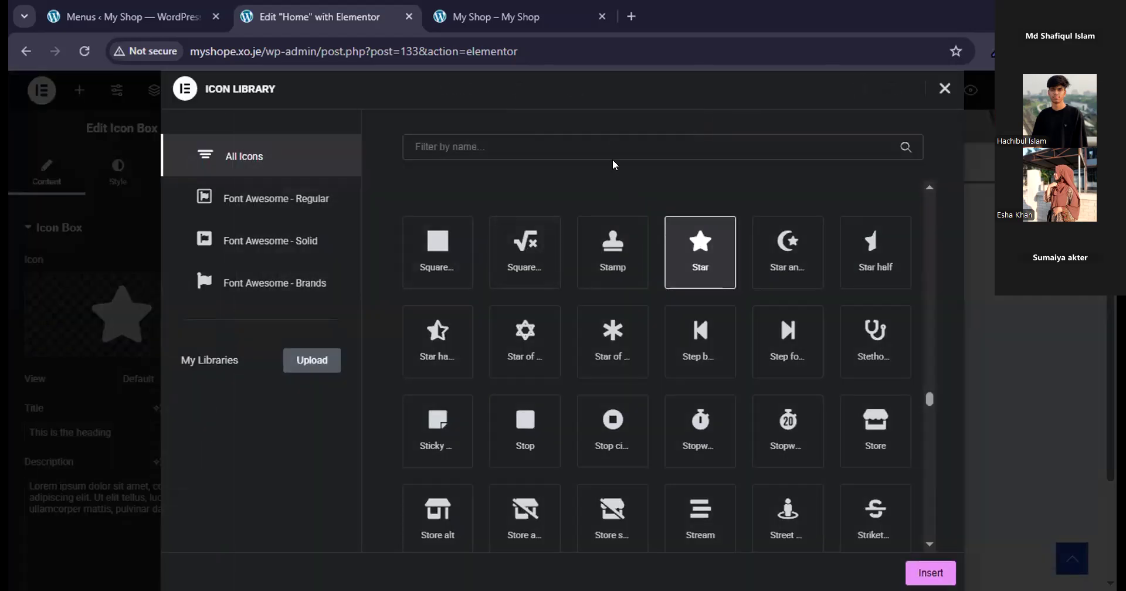
left_click(613, 140)
type("tr")
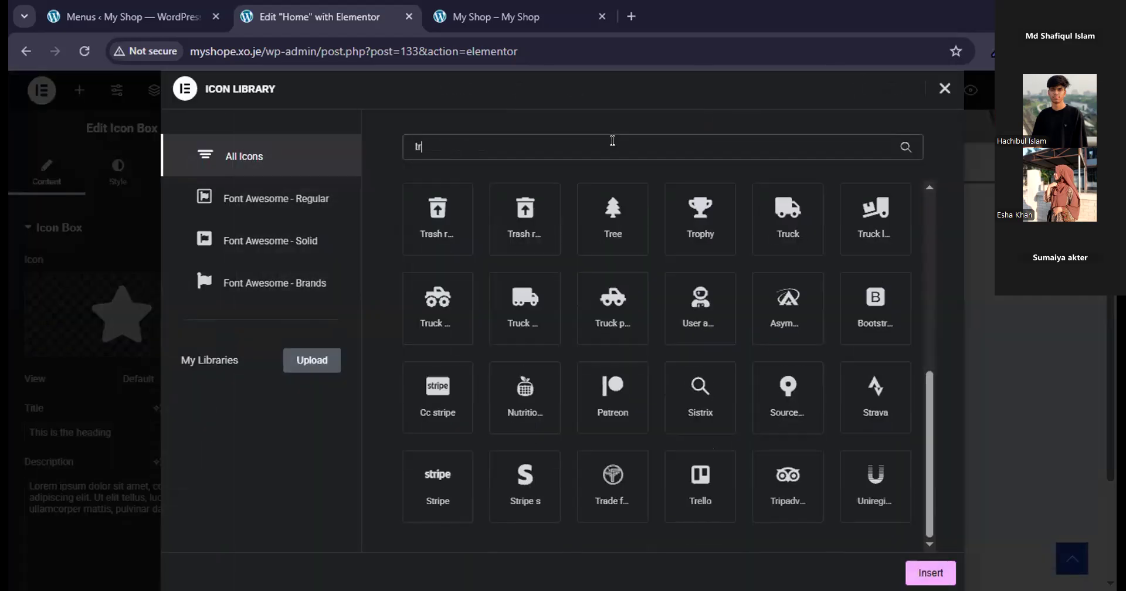
type("u")
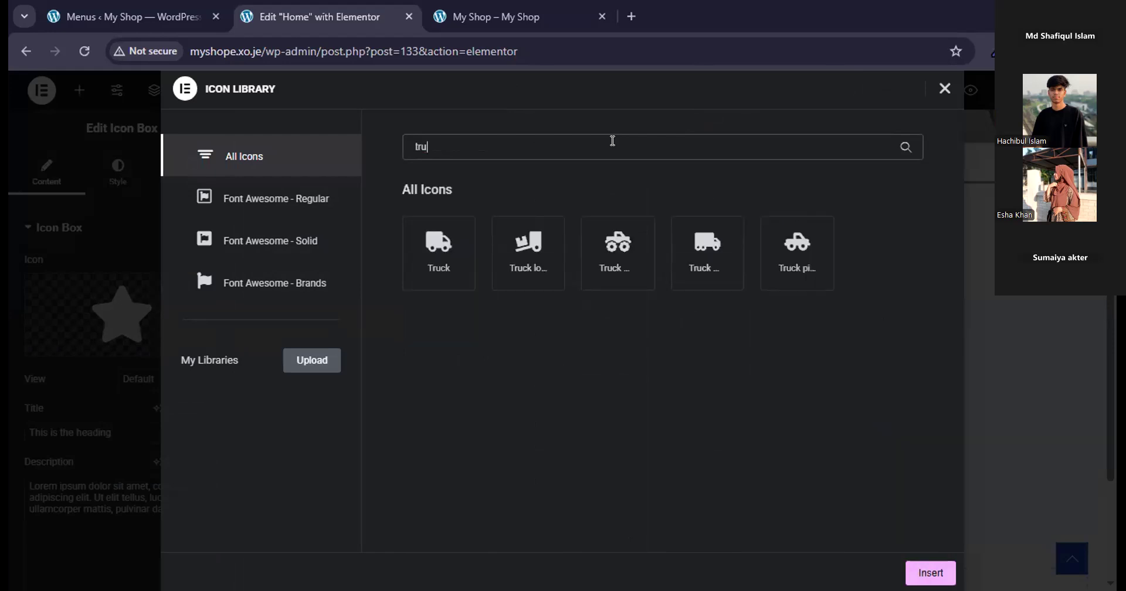
left_click(439, 258)
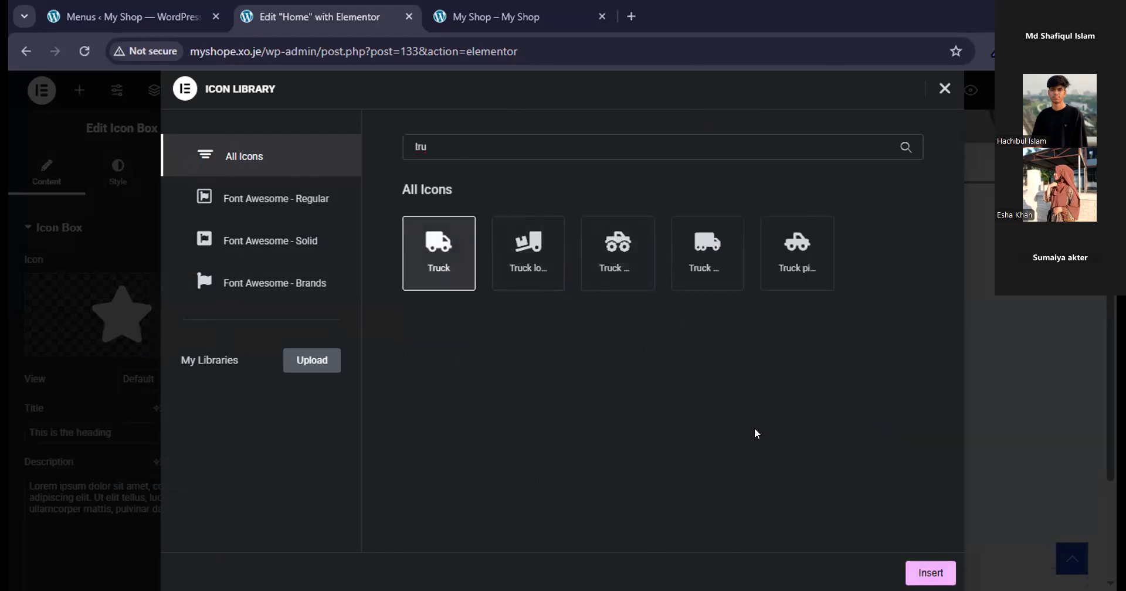
left_click(931, 573)
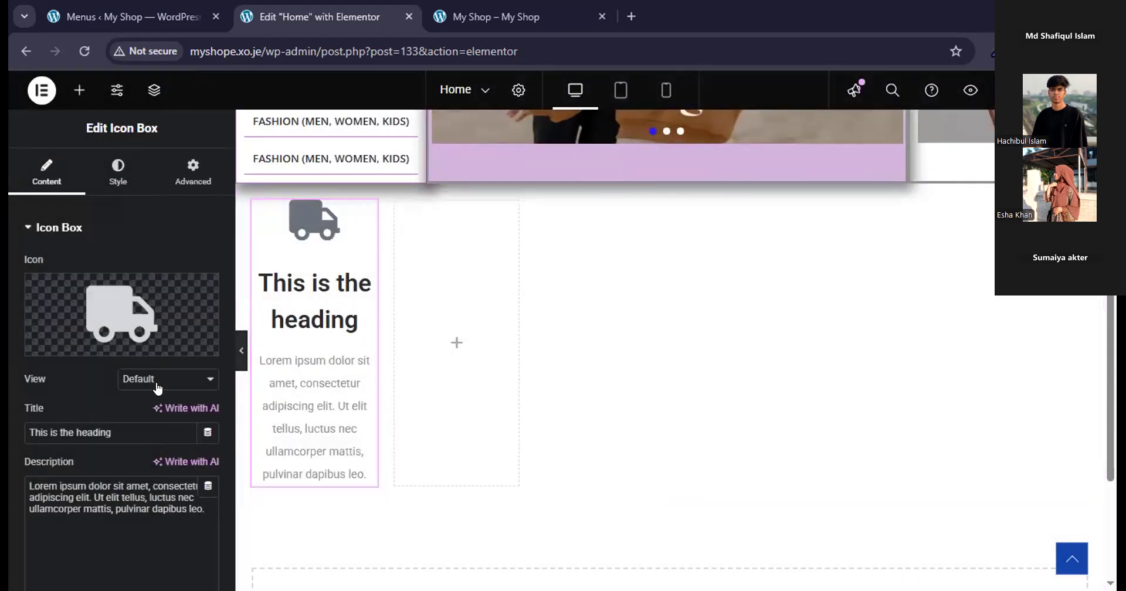
Try the Framed and Stacked views on the truck icon and restore the Default view.
mouse_move(133, 350)
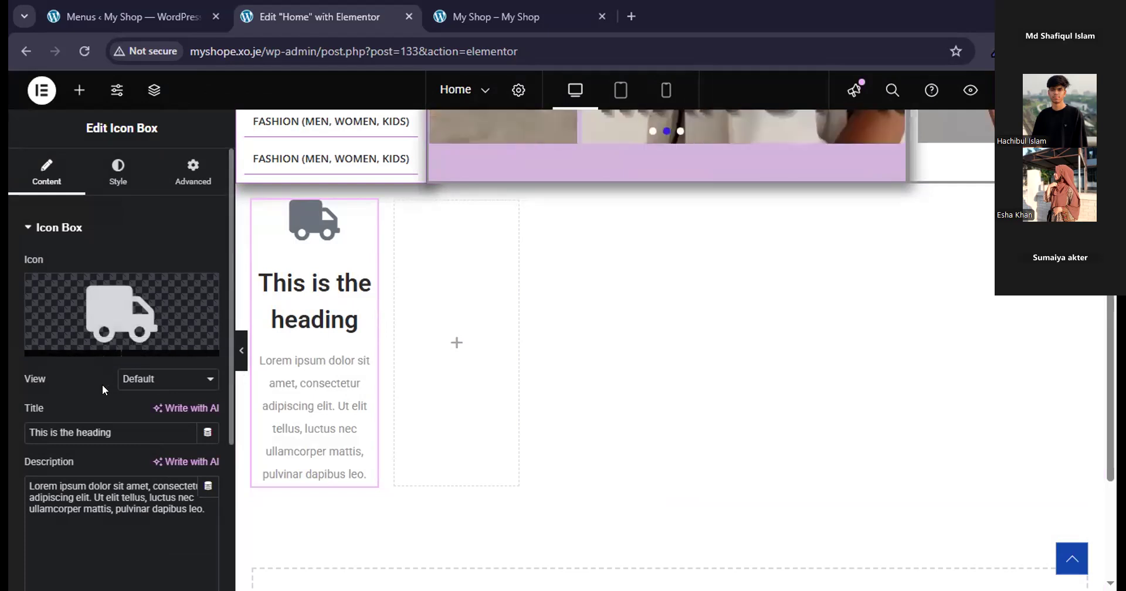
left_click(137, 381)
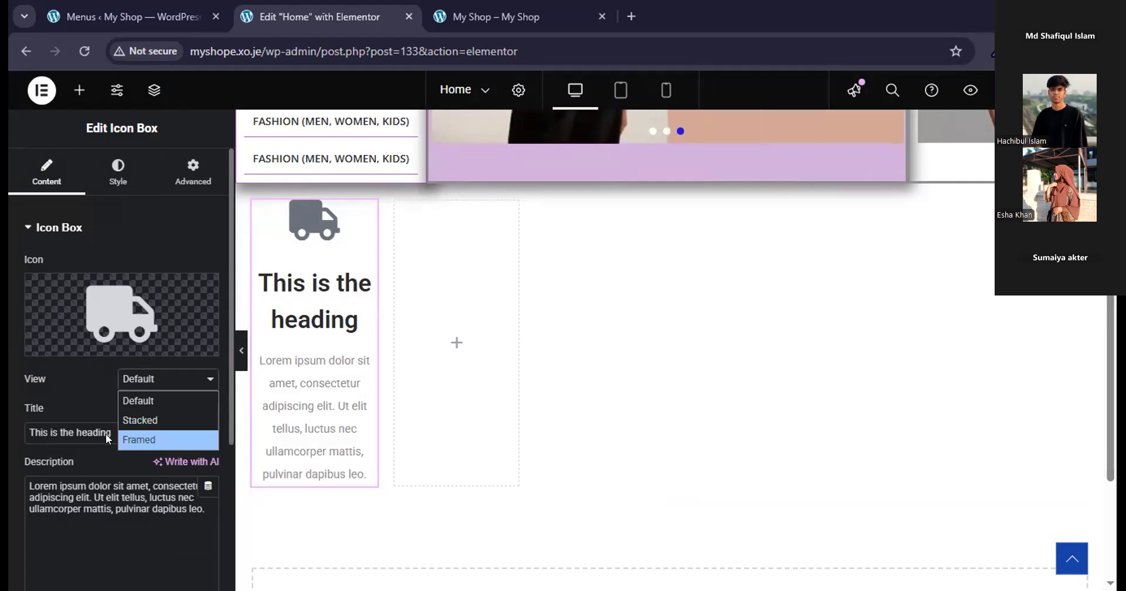
left_click(141, 441)
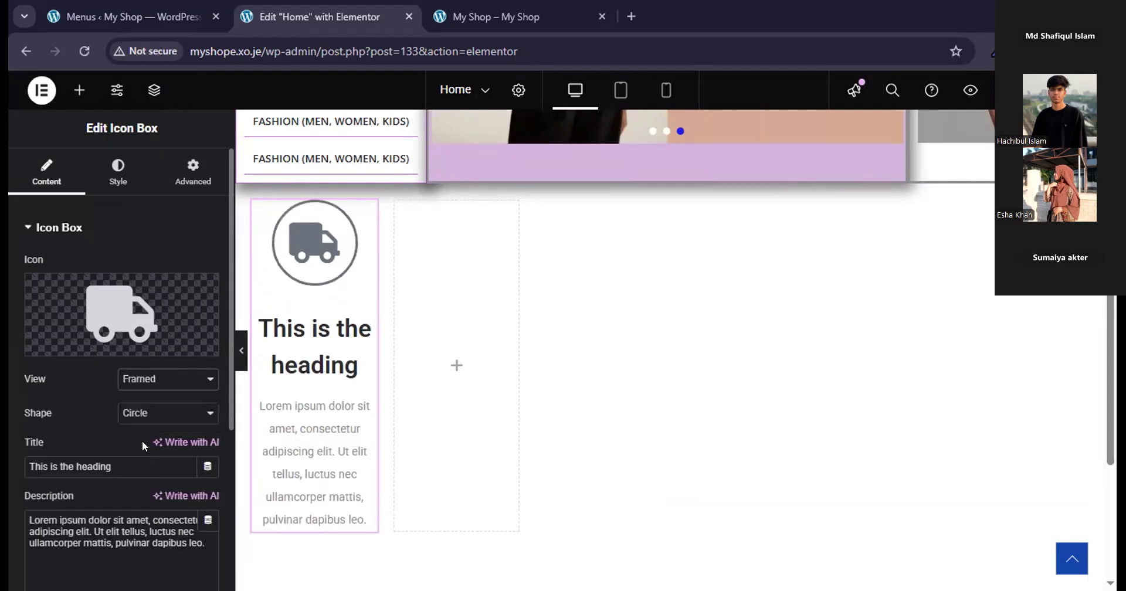
left_click(169, 381)
left_click(172, 423)
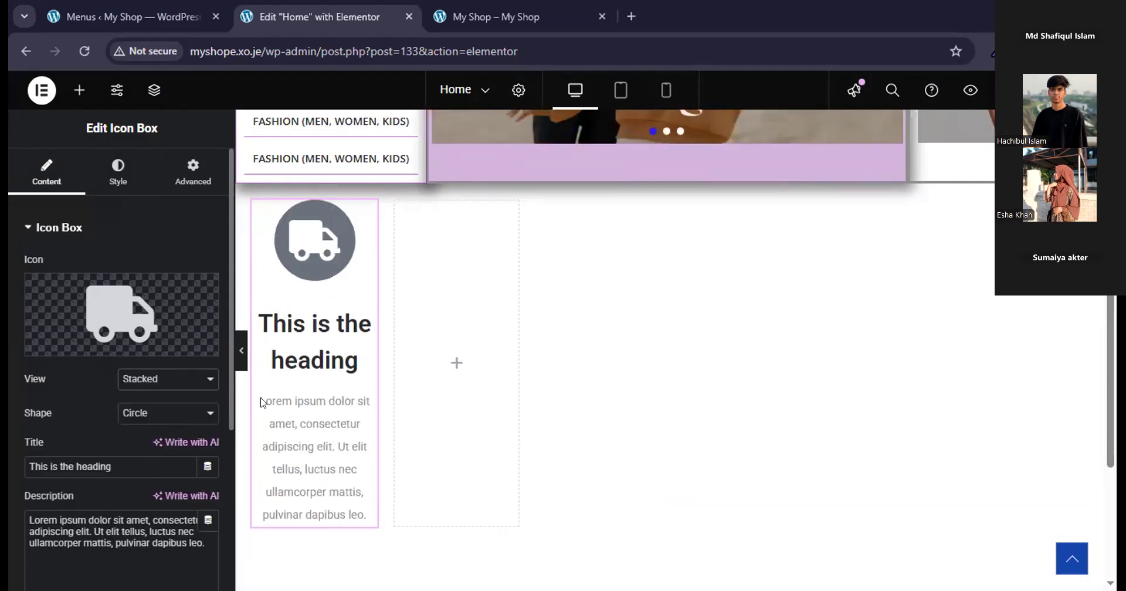
left_click(199, 378)
left_click(182, 403)
Set the icon box's icon position so the truck sits to the left of its heading and description.
scroll(169, 423, "down", 2)
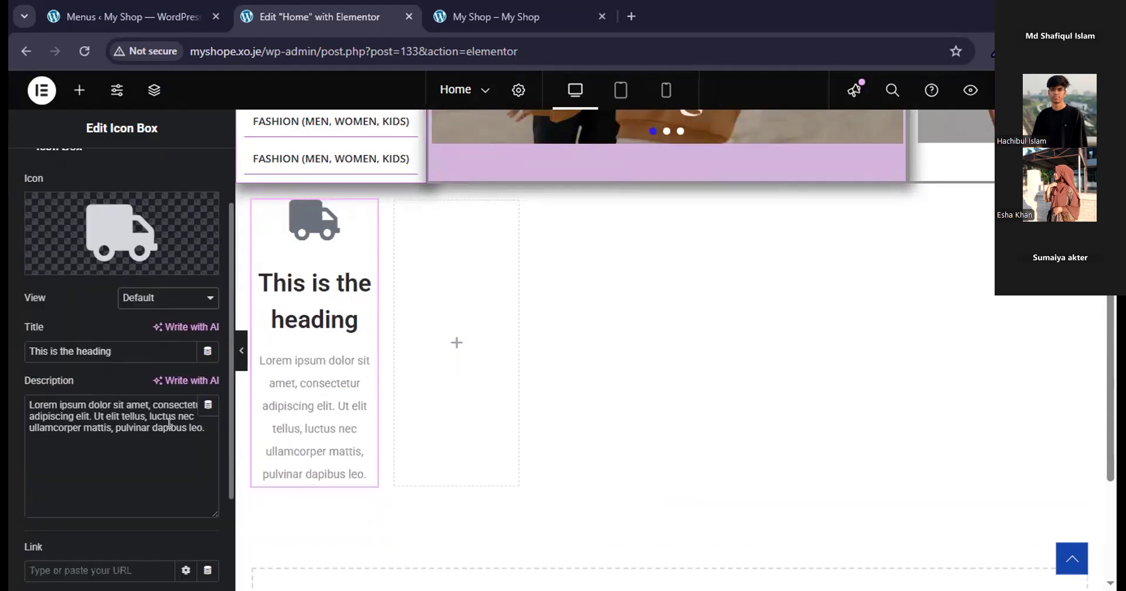
scroll(169, 423, "up", 2)
left_click(103, 164)
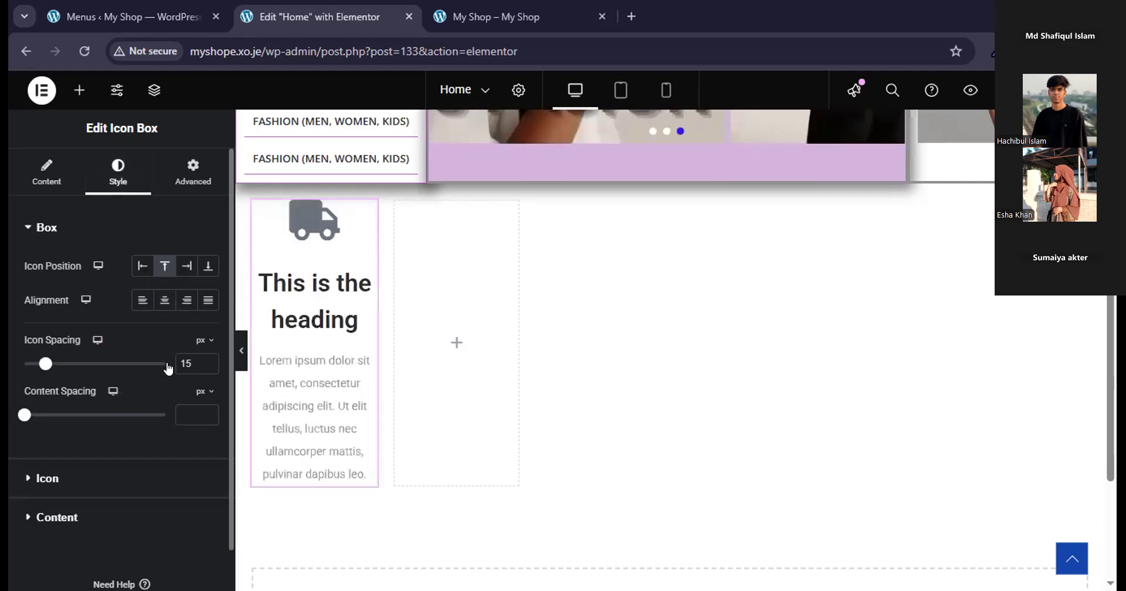
left_click(142, 265)
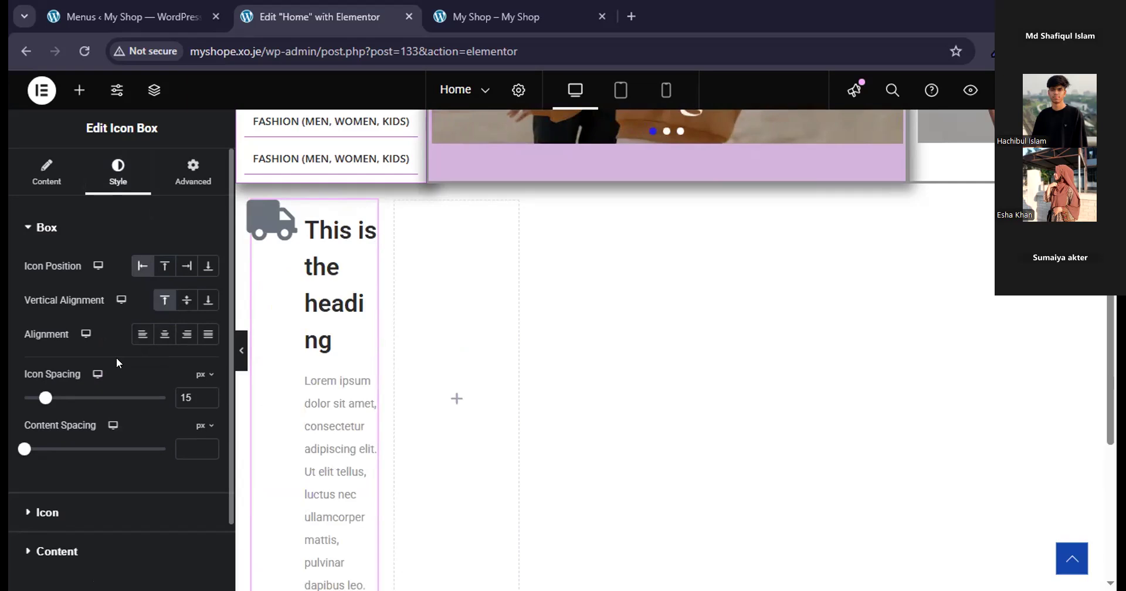
scroll(117, 359, "down", 2)
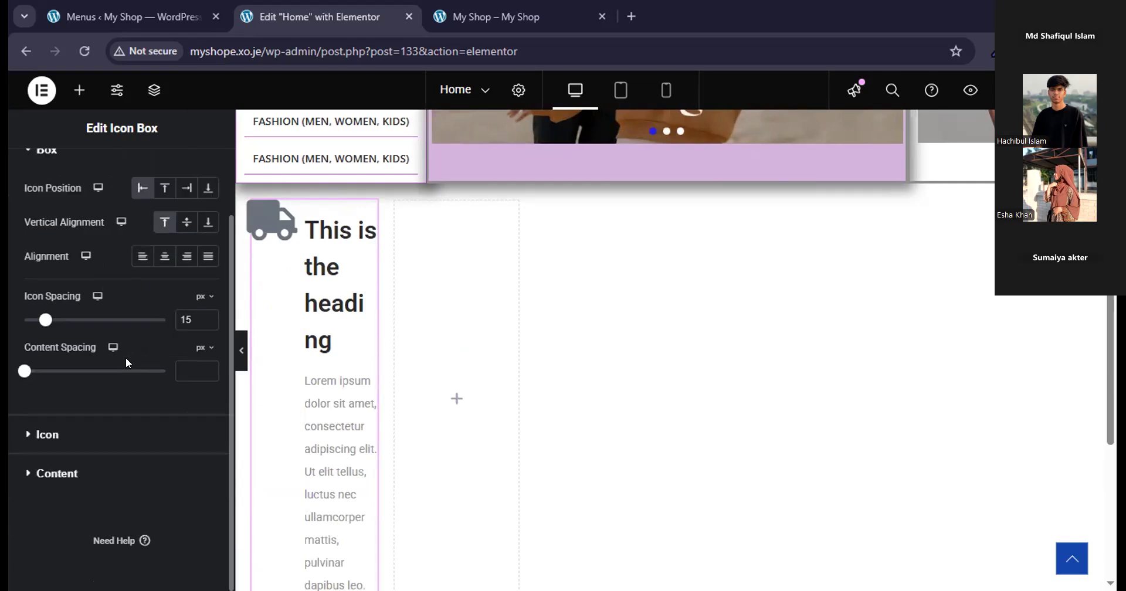
Examine the icon box's spacing and alignment settings and the typography options of its description.
scroll(79, 437, "up", 2)
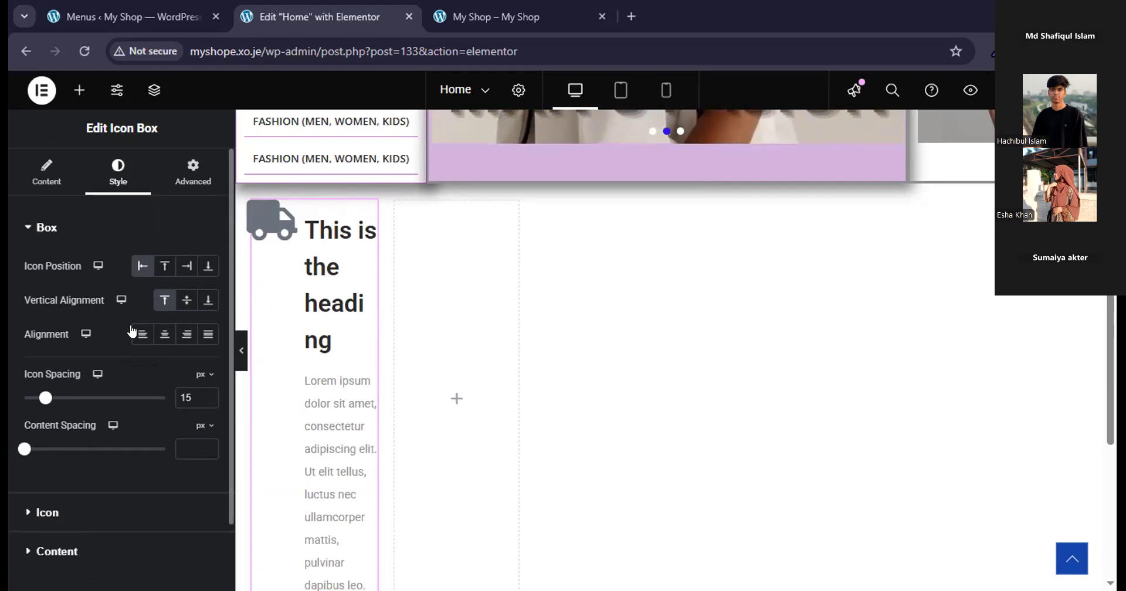
scroll(129, 331, "down", 2)
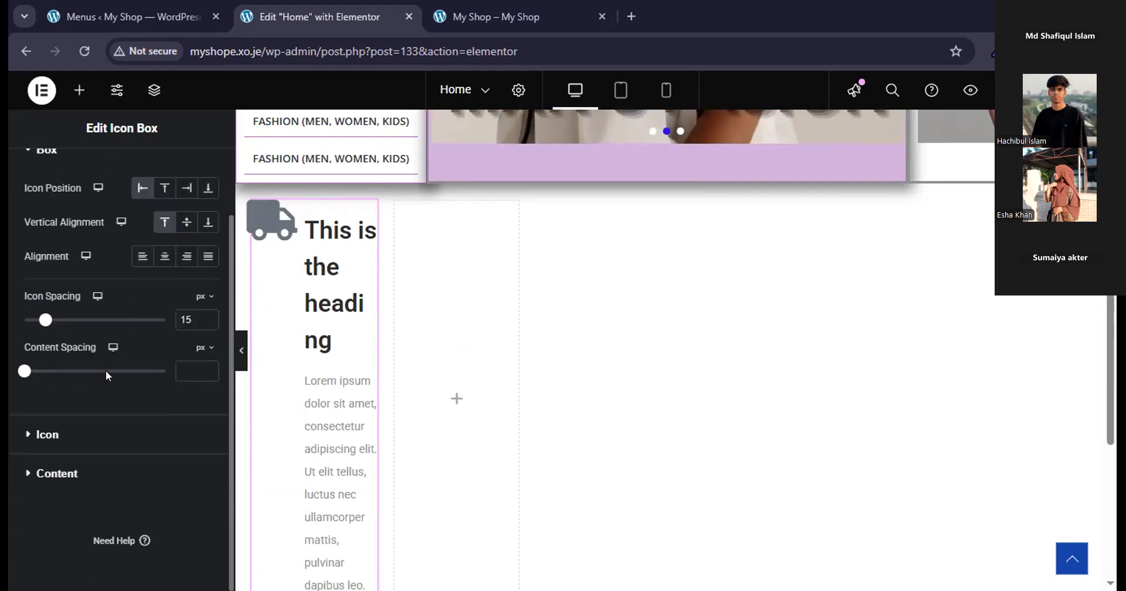
scroll(91, 379, "up", 2)
scroll(41, 449, "down", 2)
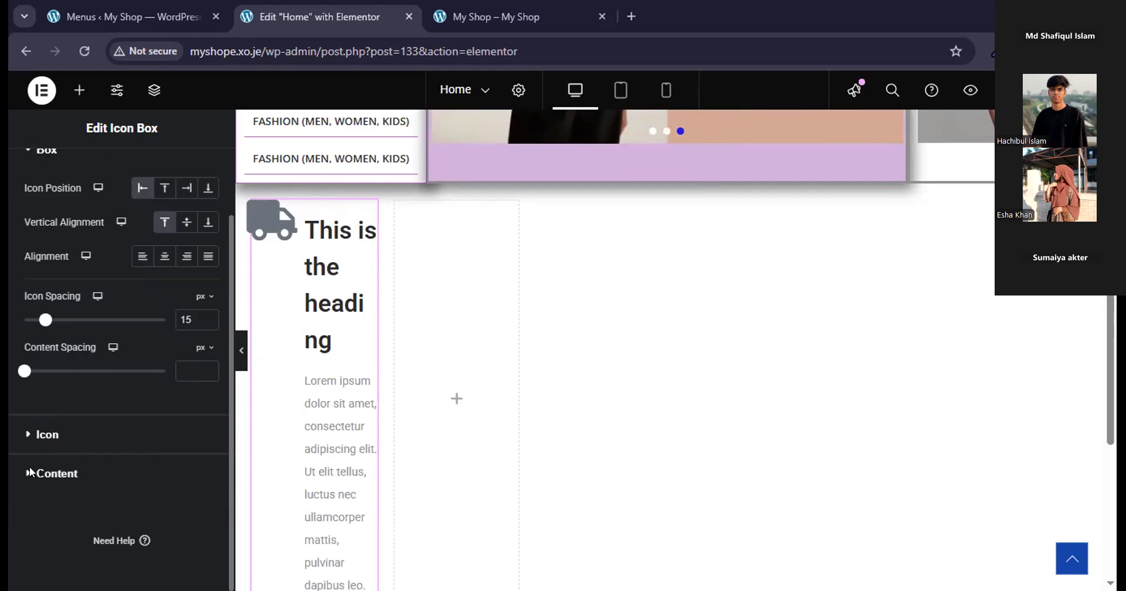
left_click(54, 471)
scroll(82, 439, "down", 1)
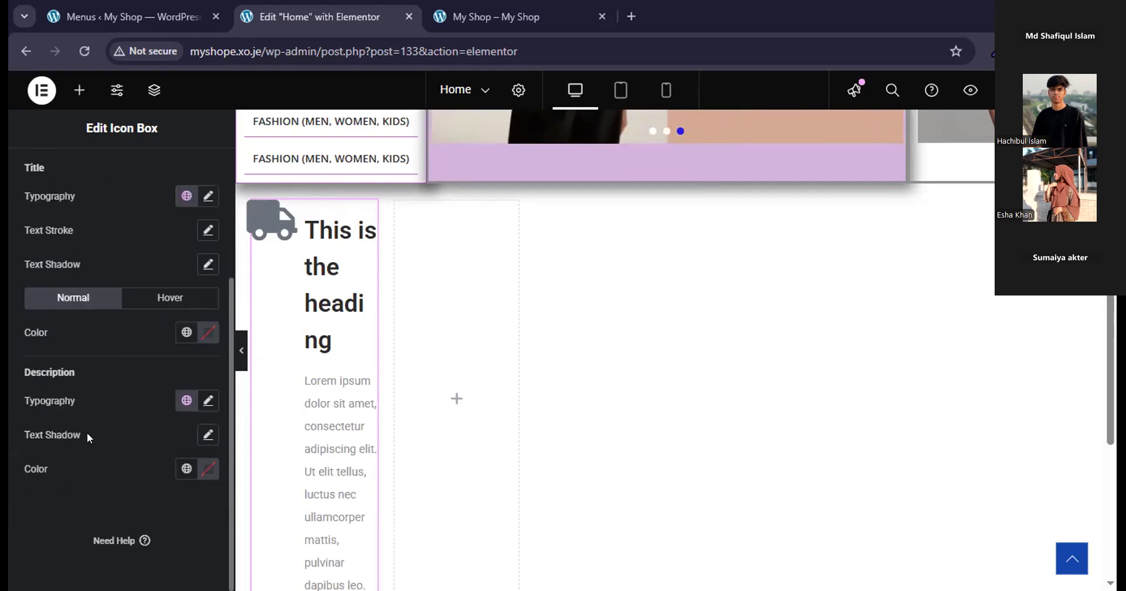
left_click(205, 400)
scroll(193, 408, "down", 5)
scroll(181, 406, "up", 2)
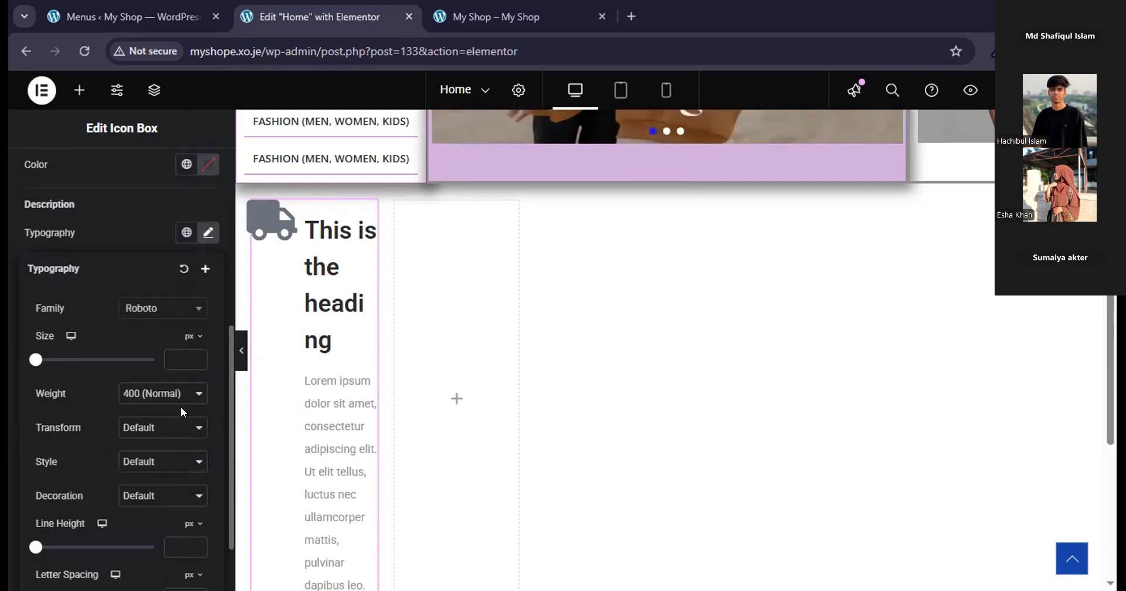
scroll(183, 414, "down", 2)
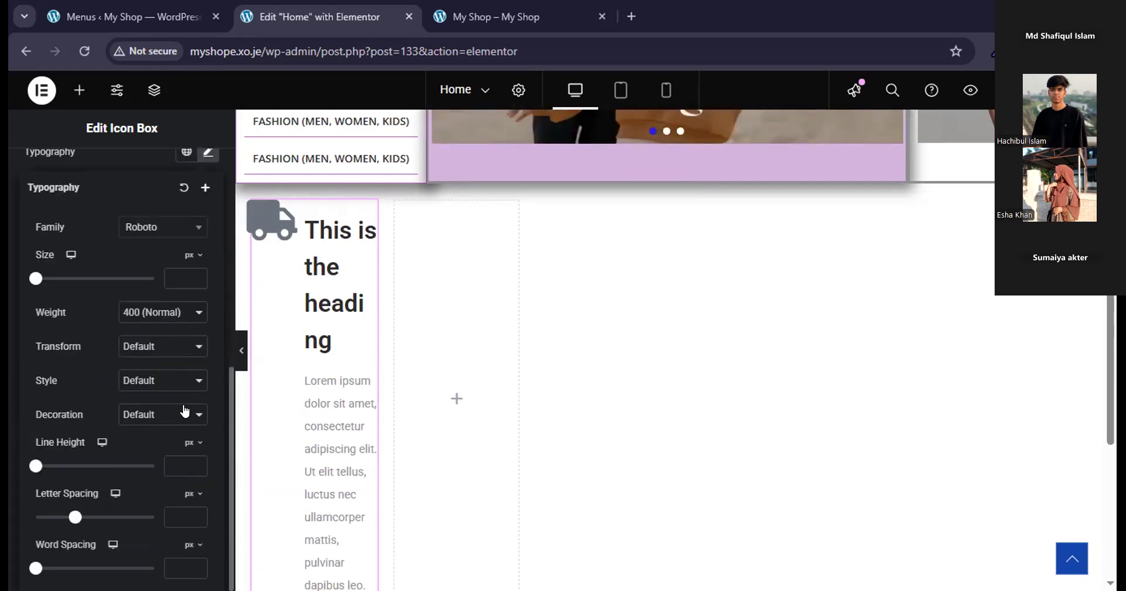
scroll(192, 275, "up", 10)
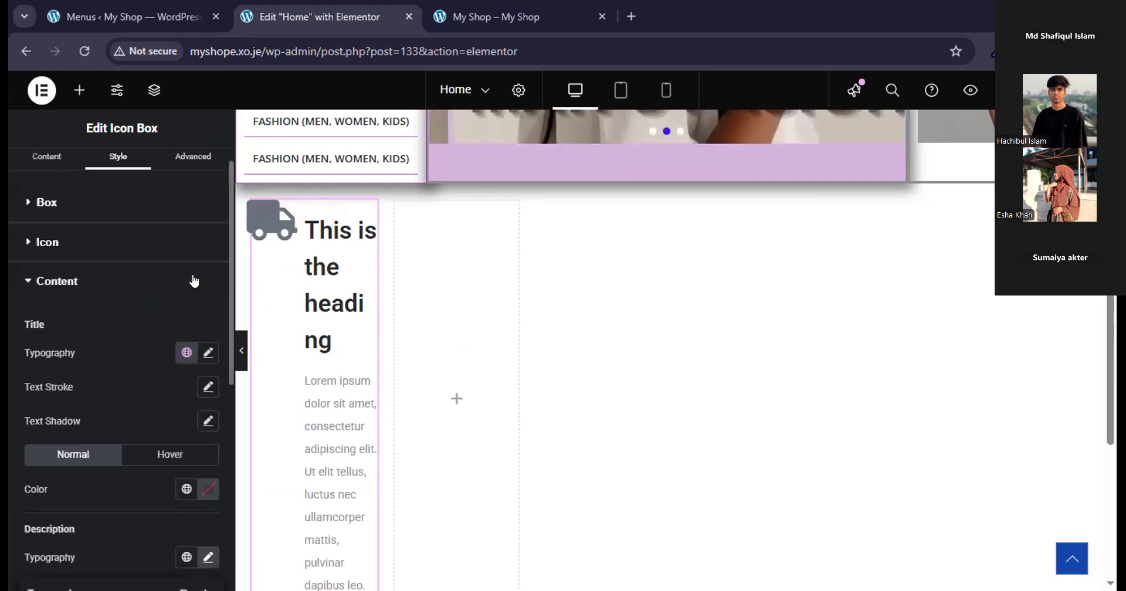
Replace the icon box's placeholder description with "Free delivary".
left_click(39, 168)
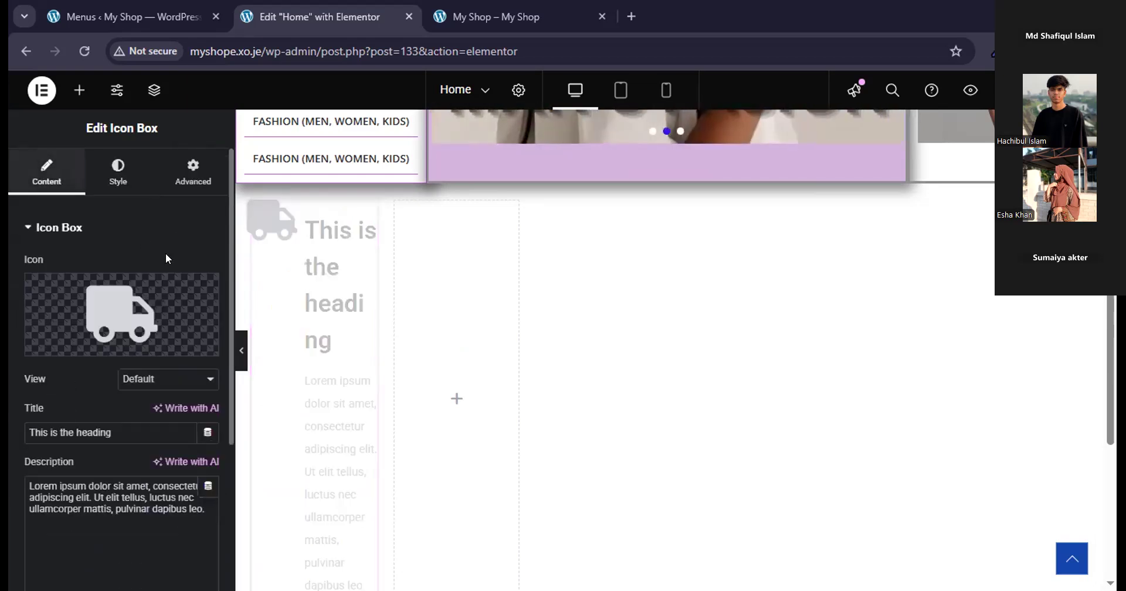
scroll(158, 281, "down", 3)
double_click(132, 347)
left_click_drag(196, 347, 48, 310)
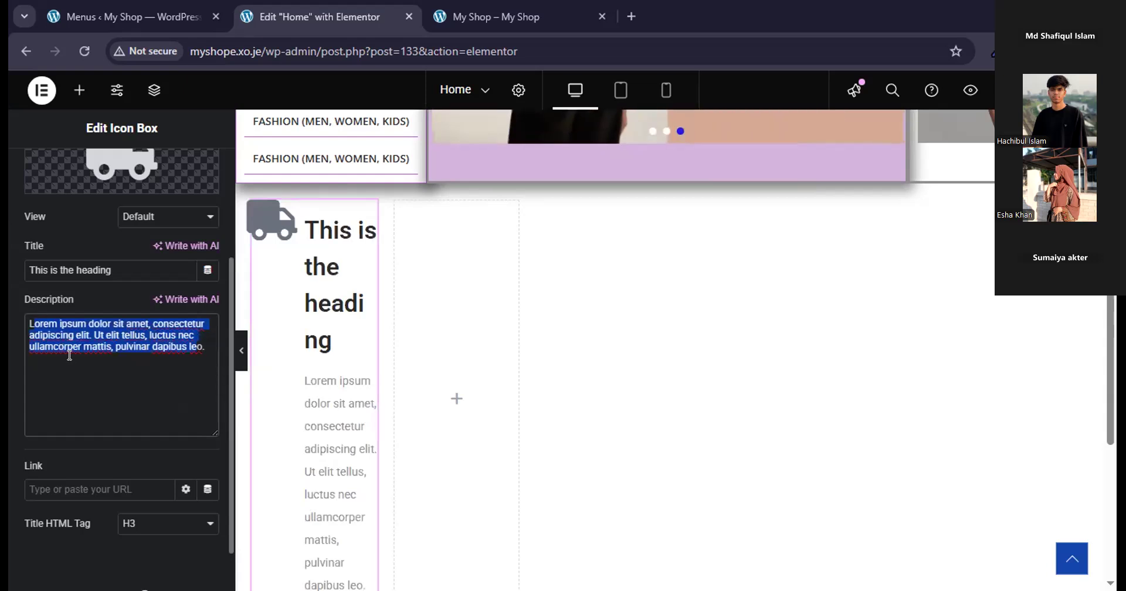
type("L")
key("BackSpace")
key("BackSpace")
key("BackSpace")
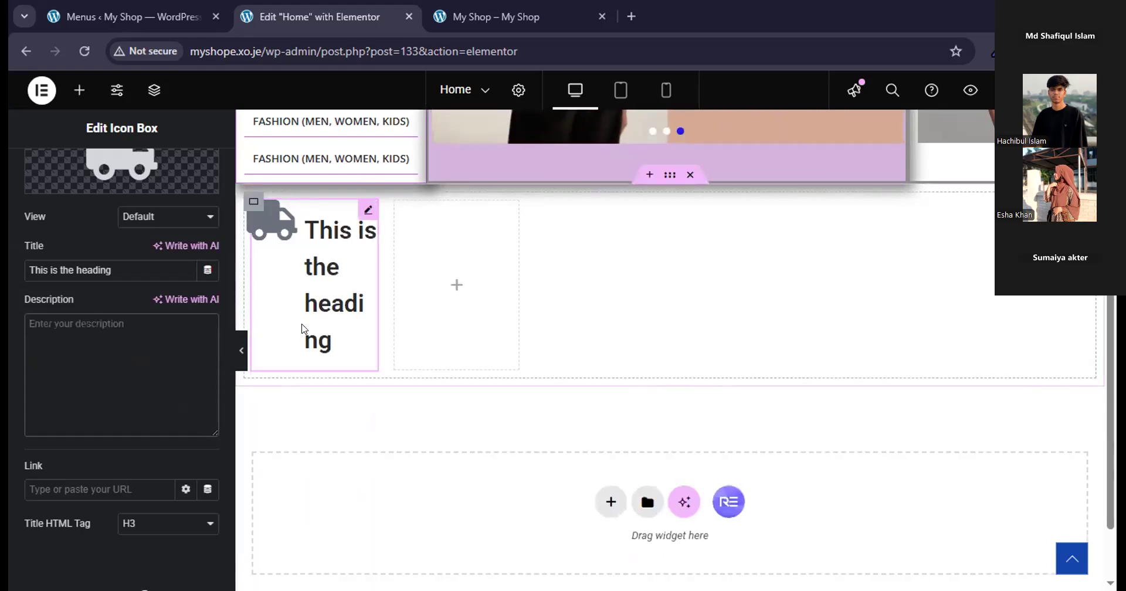
type("Free deliv")
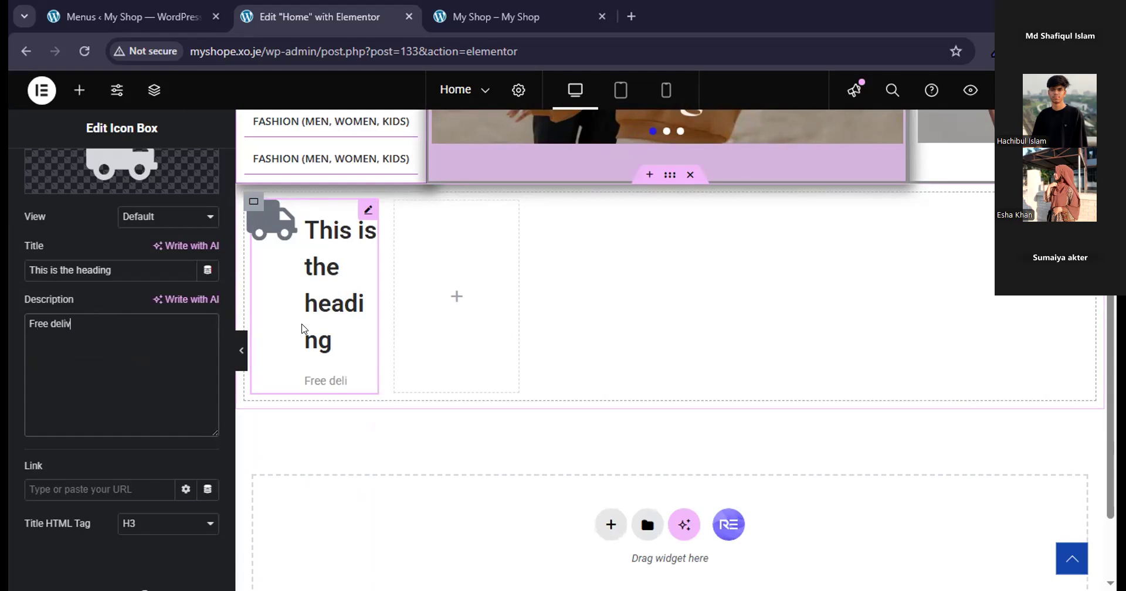
type("ary")
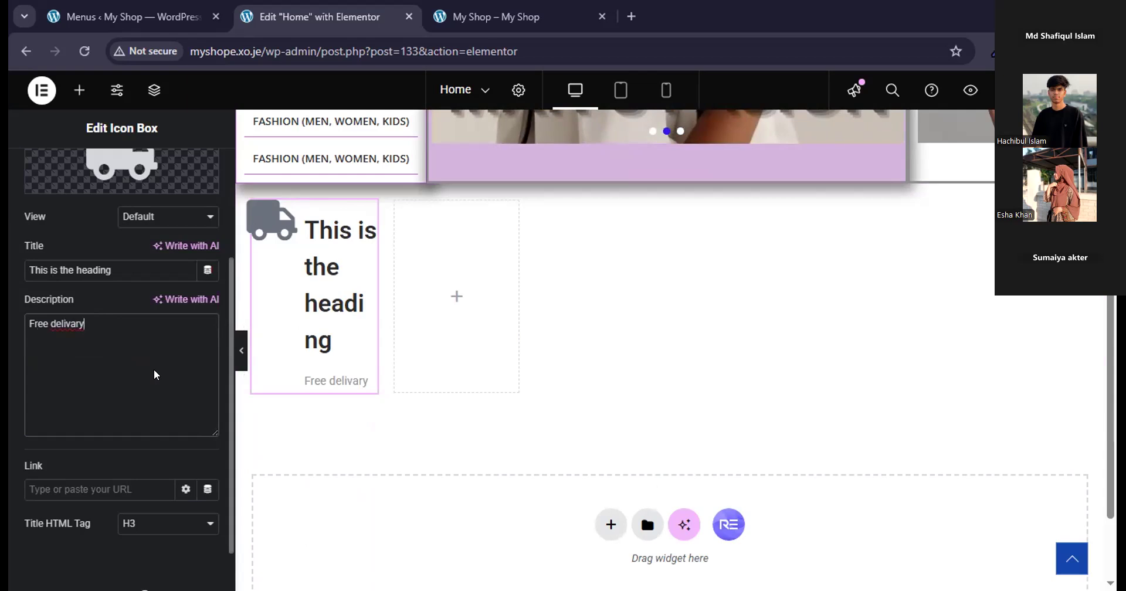
Replace the icon box's placeholder title with "DELIVARY".
scroll(151, 373, "up", 3)
scroll(150, 371, "down", 4)
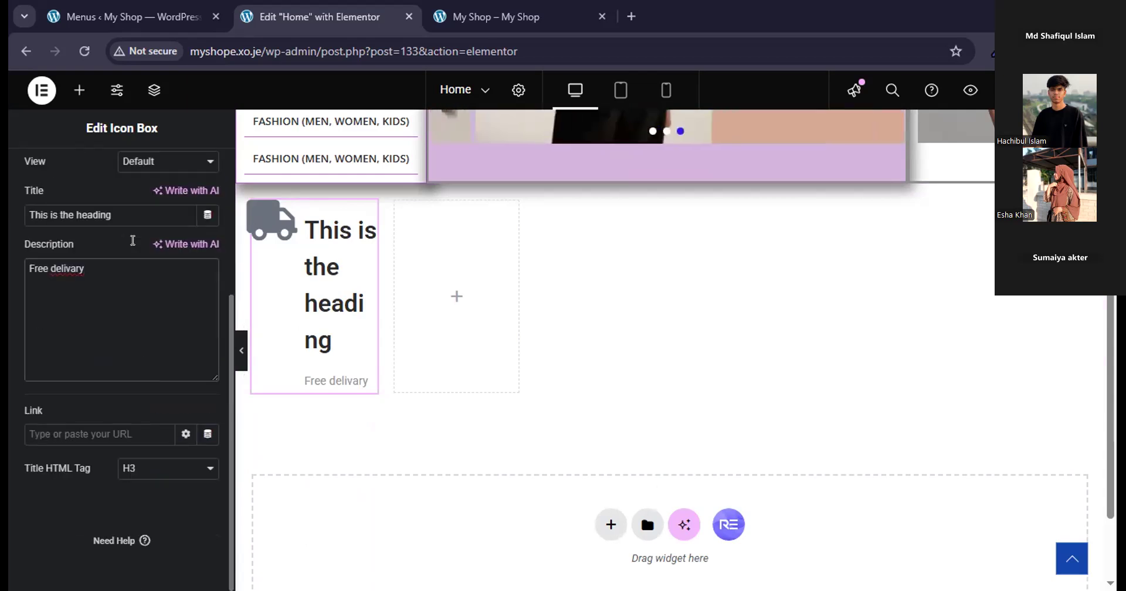
left_click(133, 223)
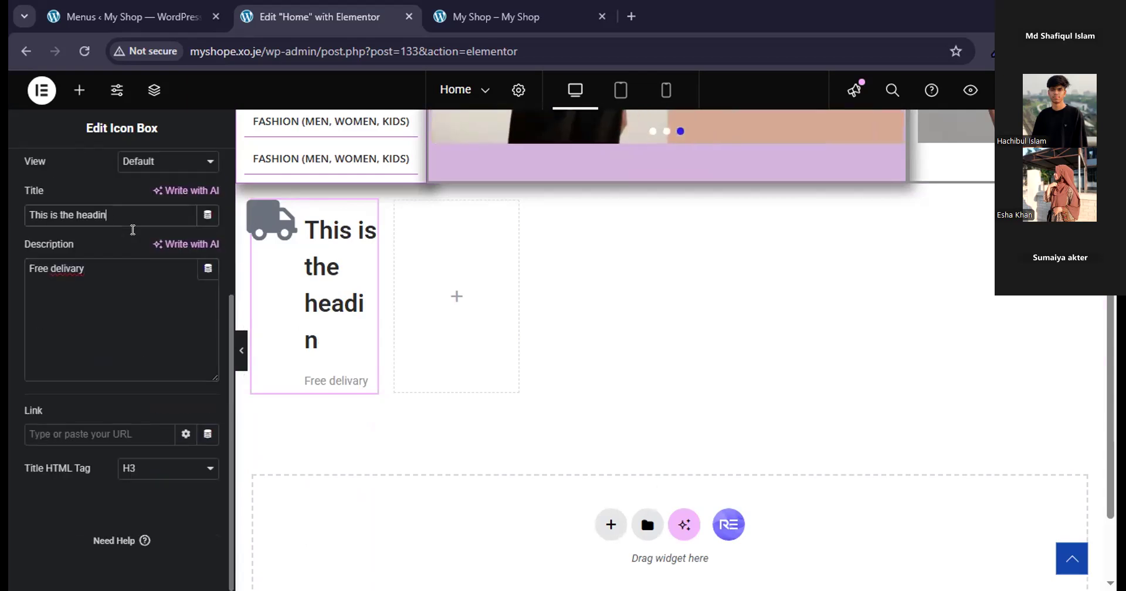
key("BackSpace")
key("BackSpace")
key("BackSpace")
key("BackSpace")
key("BackSpace")
key("BackSpace")
key("BackSpace")
key("BackSpace")
key("BackSpace")
key("BackSpace")
key("BackSpace")
key("BackSpace")
key("BackSpace")
key("BackSpace")
key("BackSpace")
key("BackSpace")
key("BackSpace")
key("BackSpace")
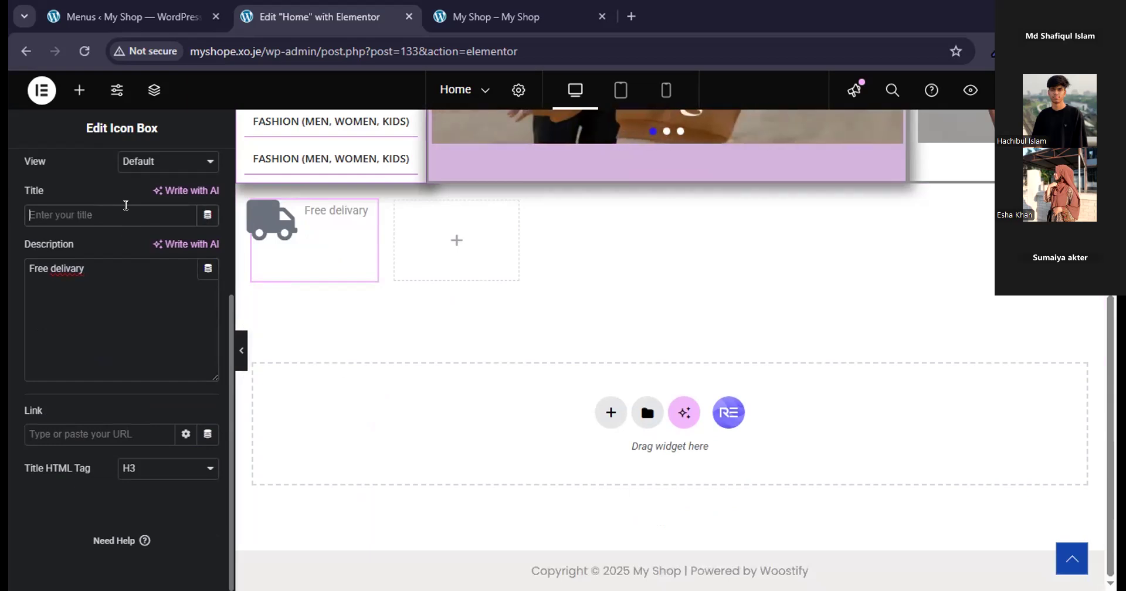
type("DE")
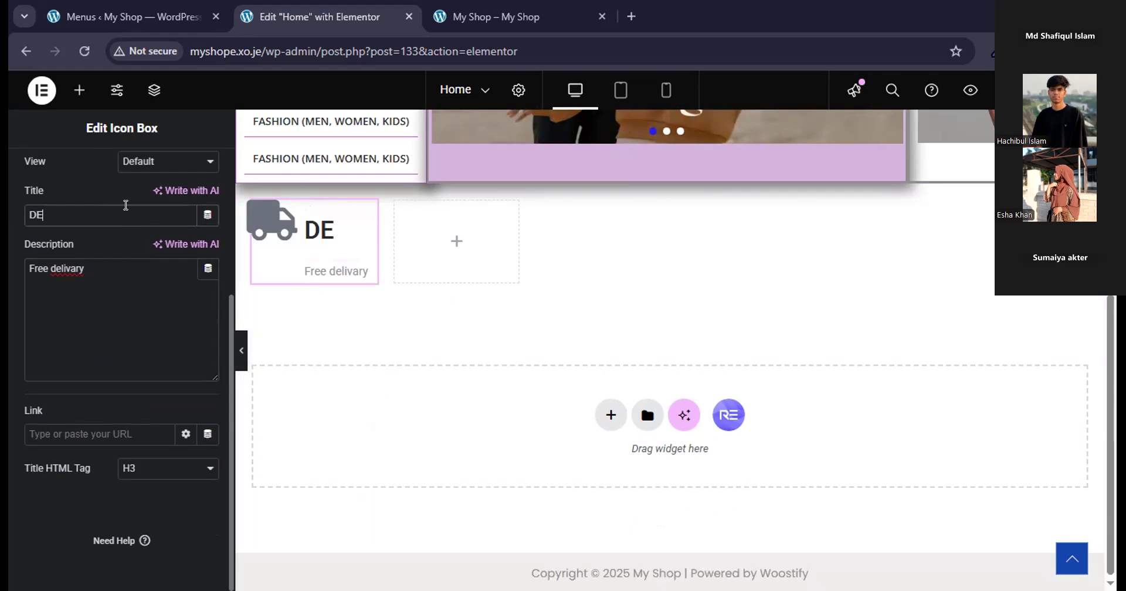
type("LIVER")
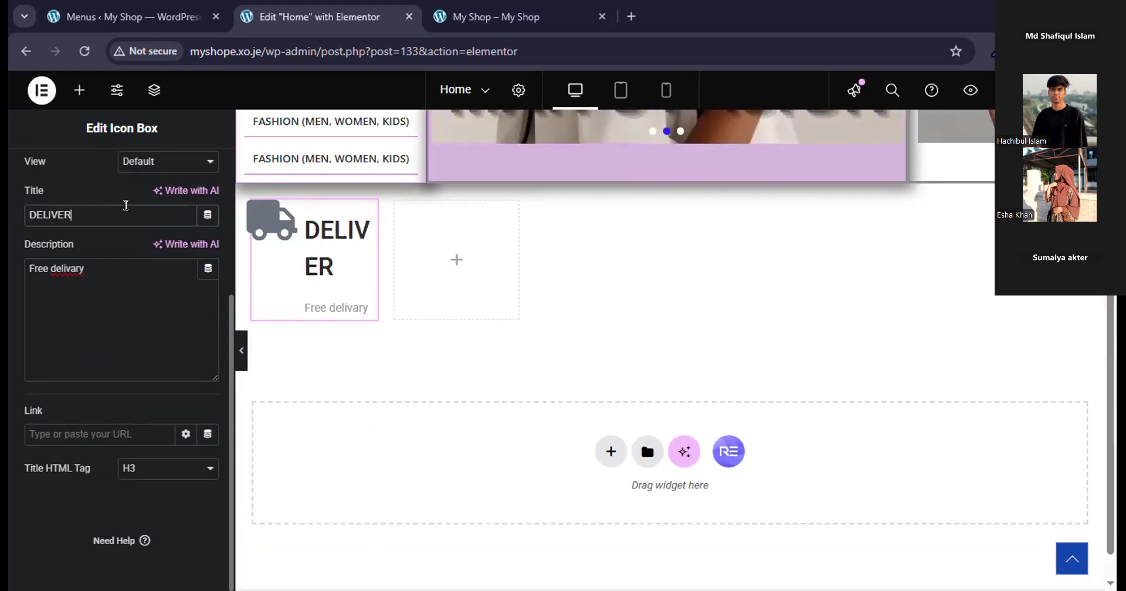
key("BackSpace")
key("BackSpace")
type("ARY")
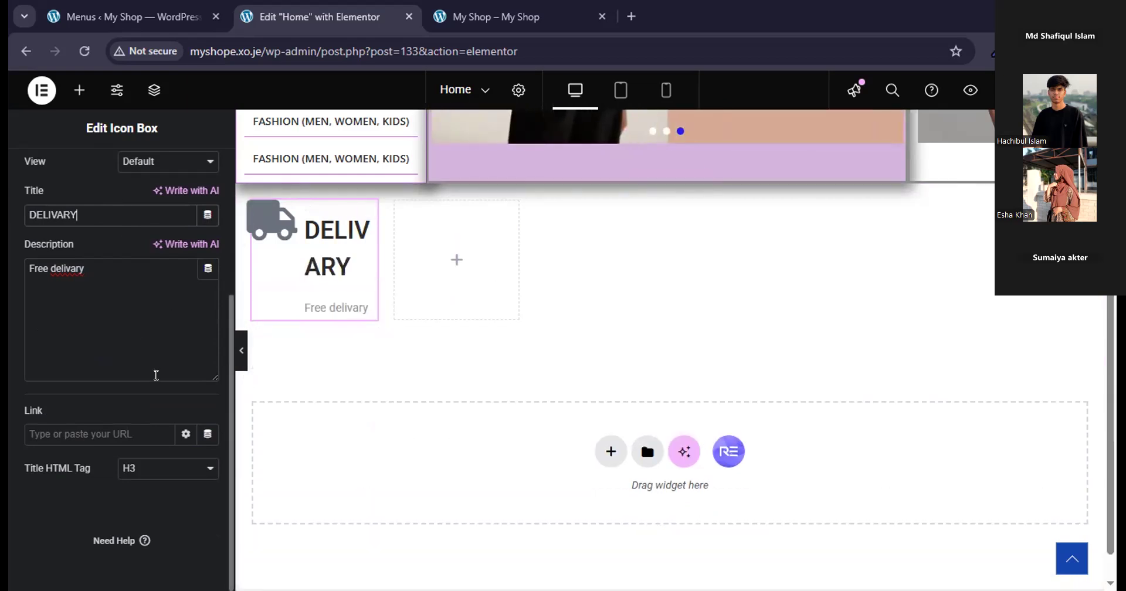
Set the typography size of the icon box's title to 15 px.
scroll(161, 351, "up", 4)
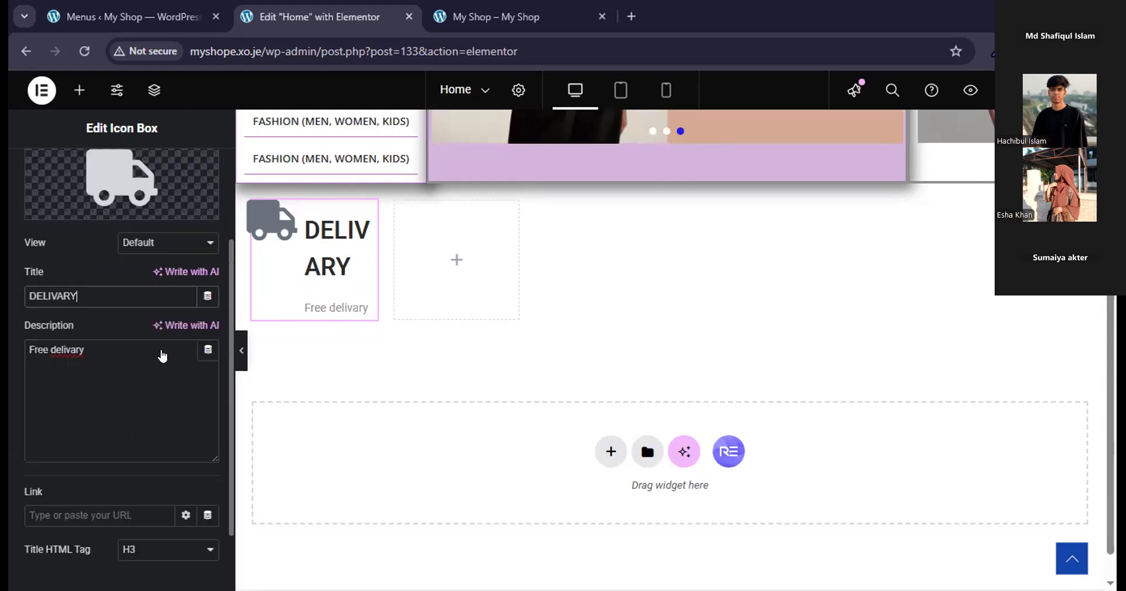
left_click(130, 174)
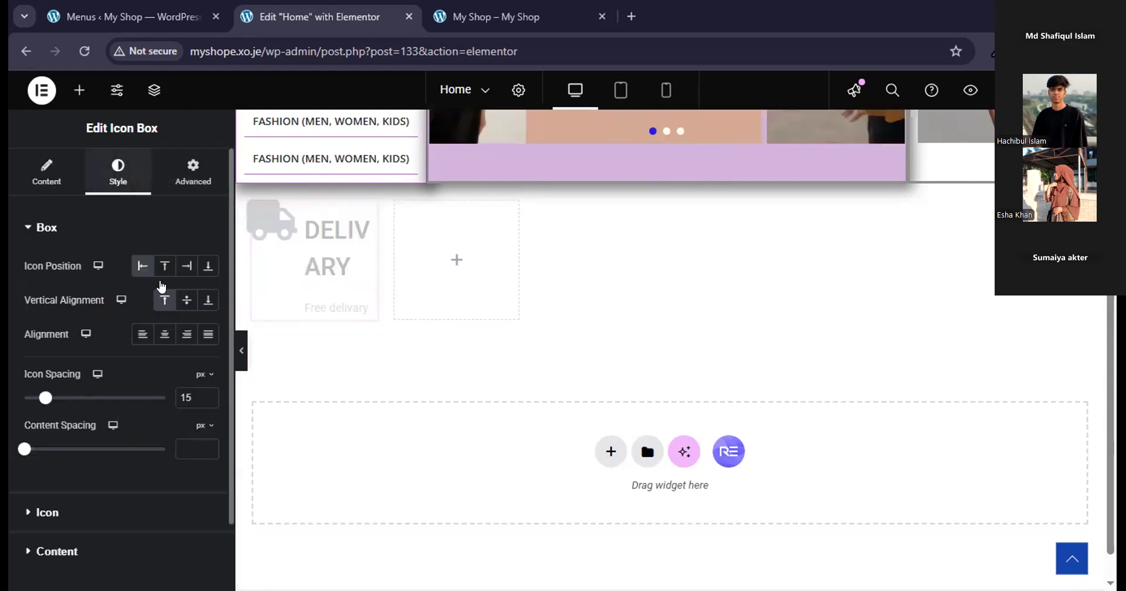
scroll(160, 358, "down", 2)
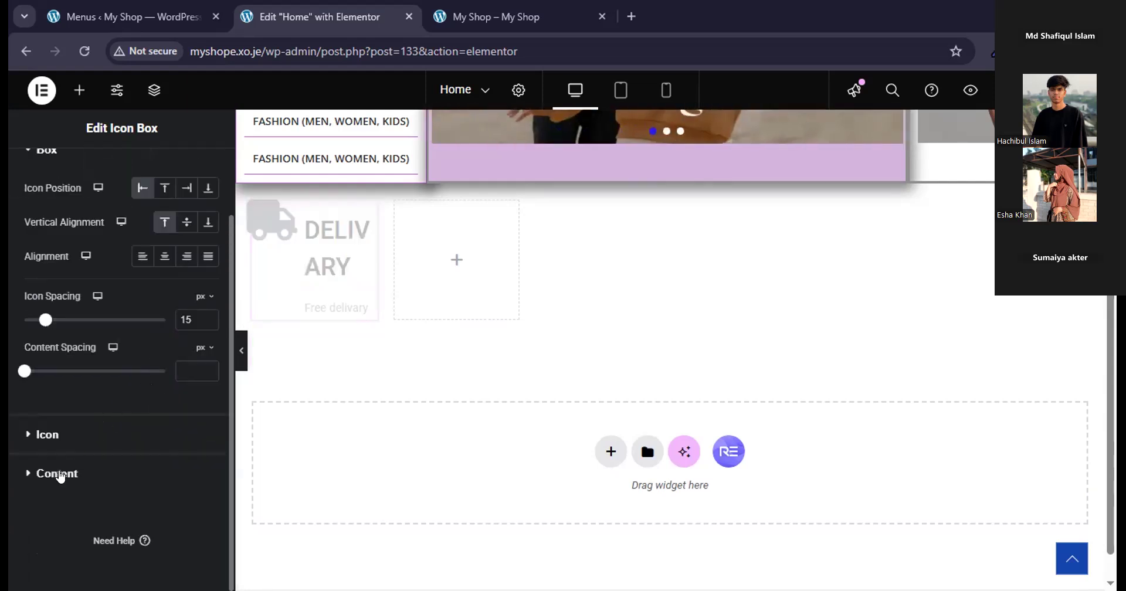
left_click(58, 474)
scroll(100, 452, "down", 3)
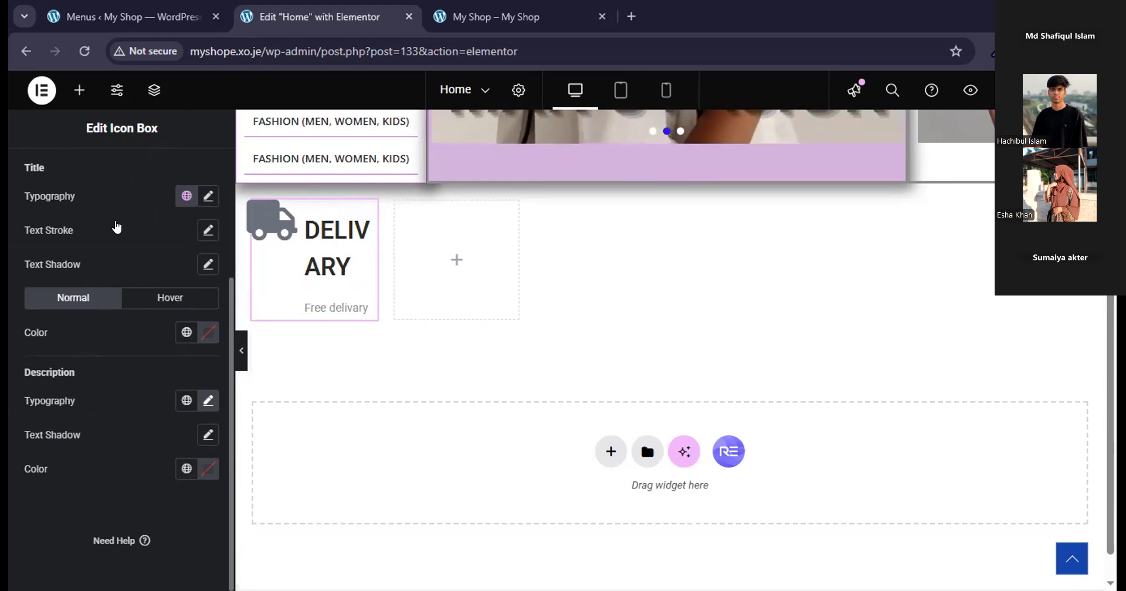
scroll(117, 227, "up", 1)
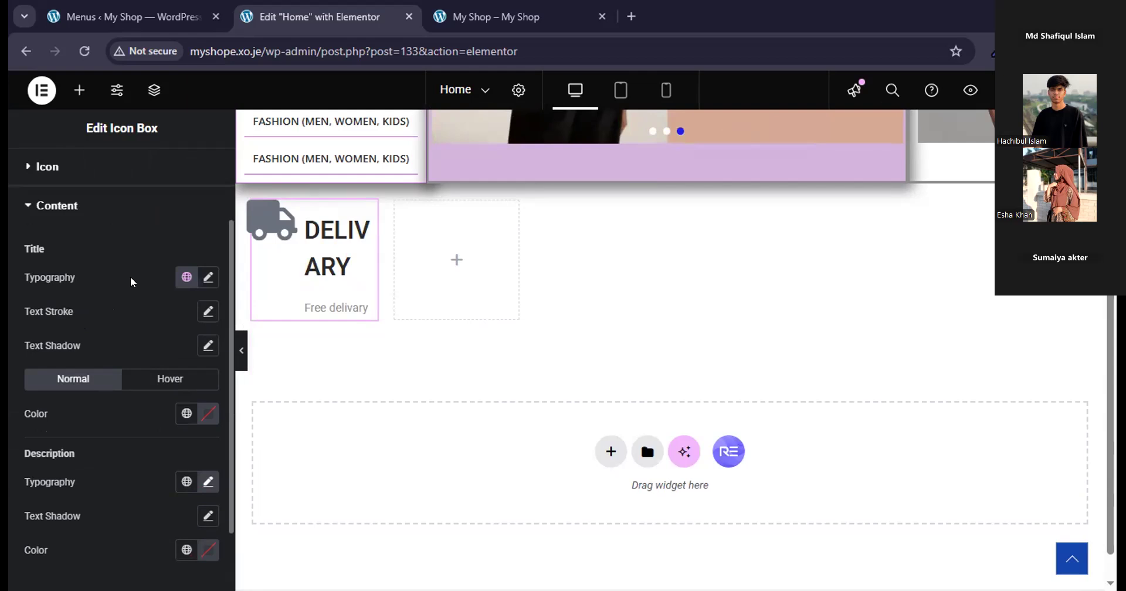
left_click(208, 278)
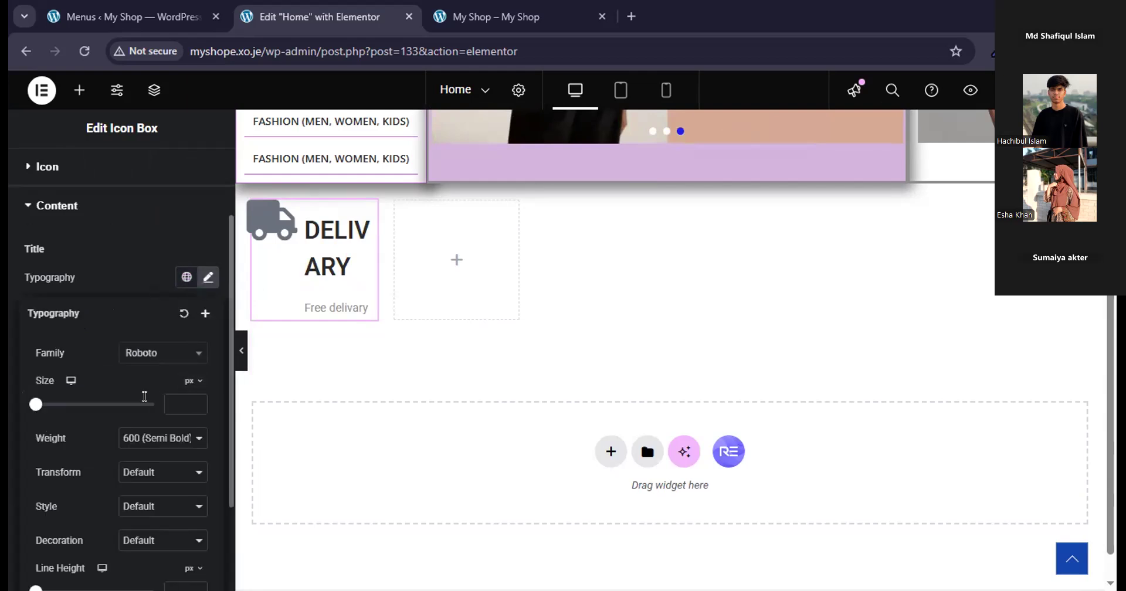
left_click(187, 403)
type("1")
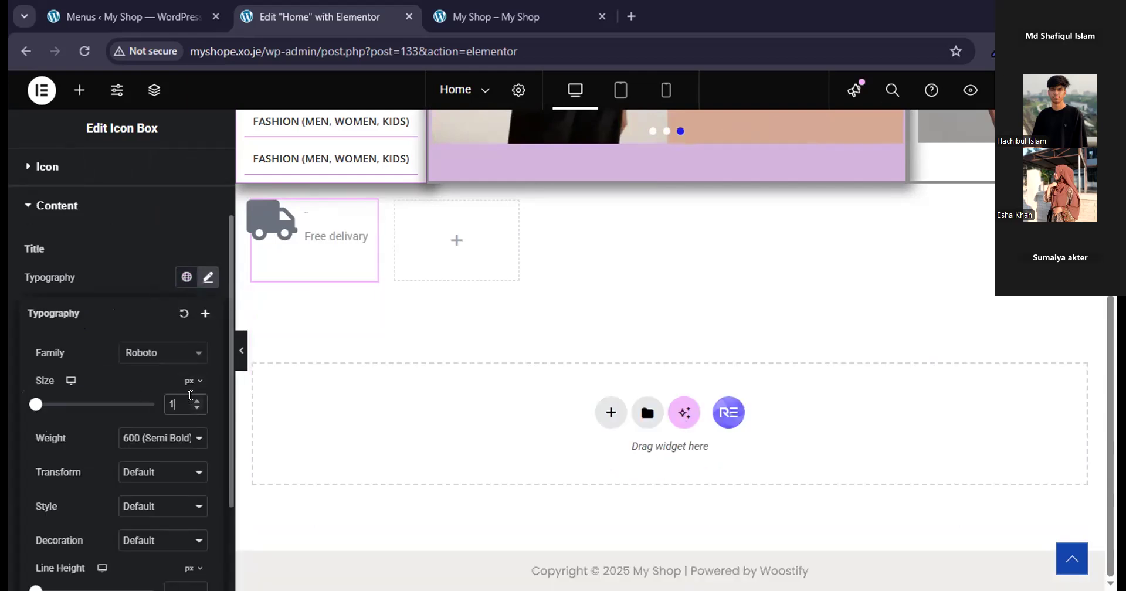
key("BackSpace")
type("6")
key("Up")
key("Up")
key("Up")
key("Up")
key("Up")
key("Up")
key("Up")
key("Up")
key("Up")
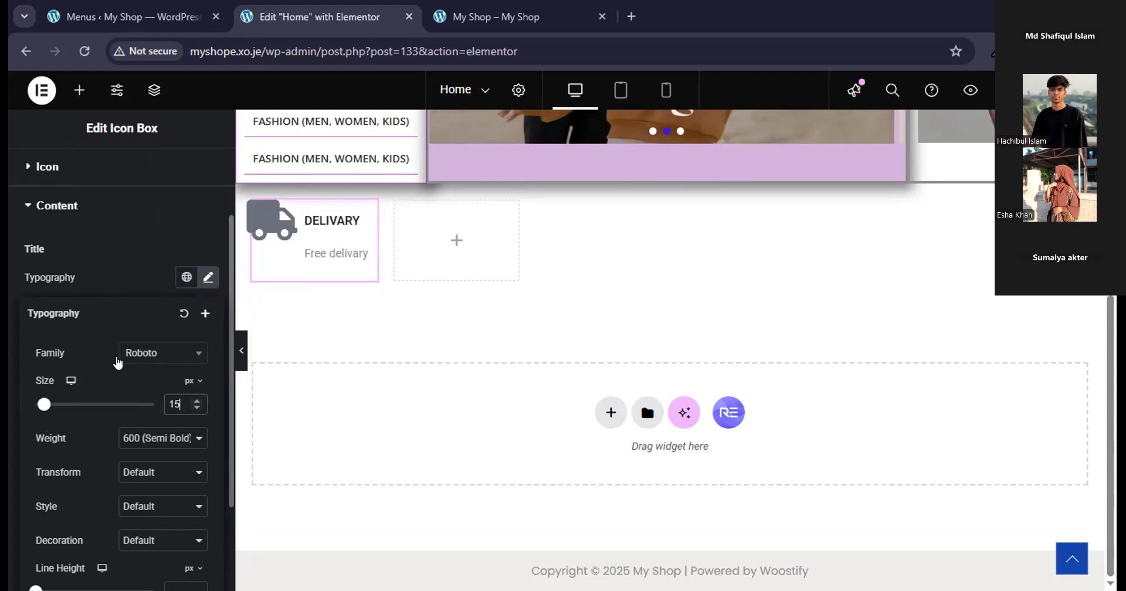
scroll(116, 362, "up", 1)
scroll(117, 362, "down", 1)
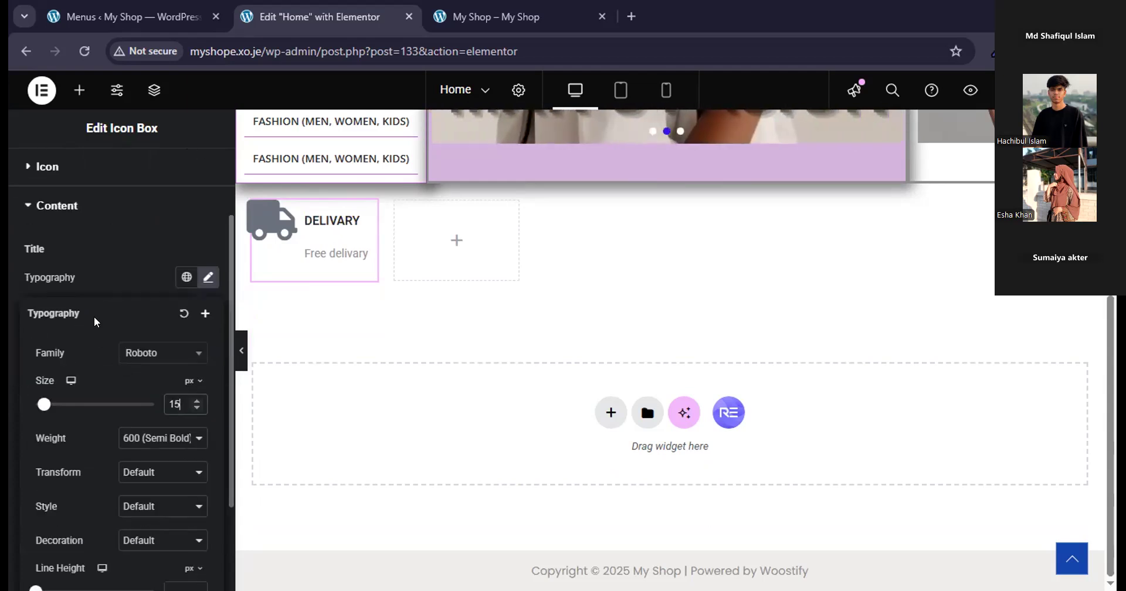
left_click(207, 284)
Review the typography options of the icon box's description, including size, weight and spacing.
scroll(141, 392, "down", 1)
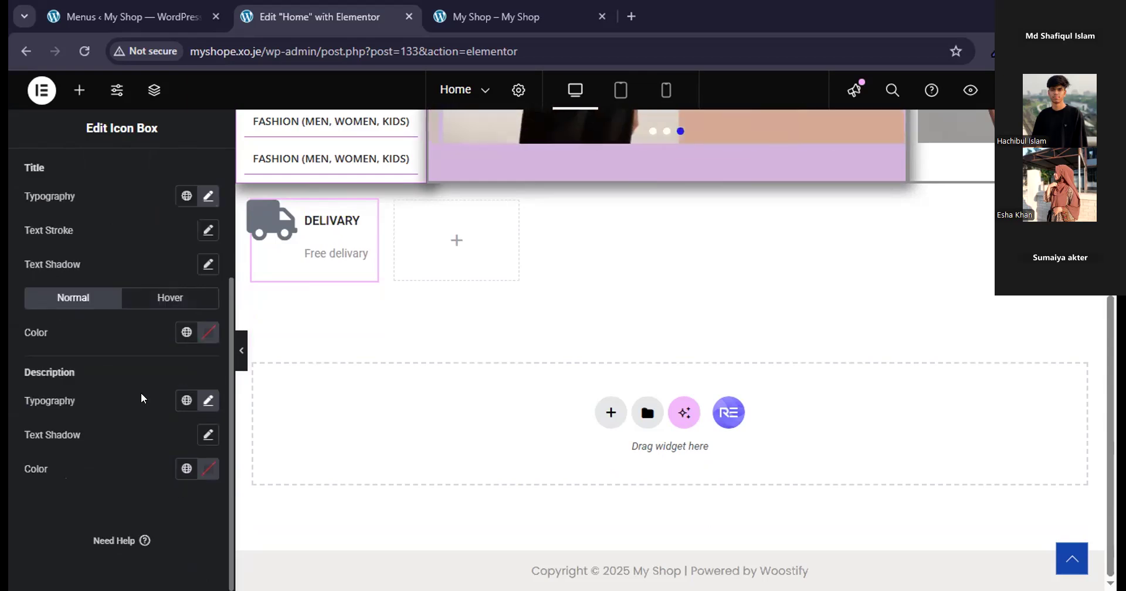
left_click(209, 402)
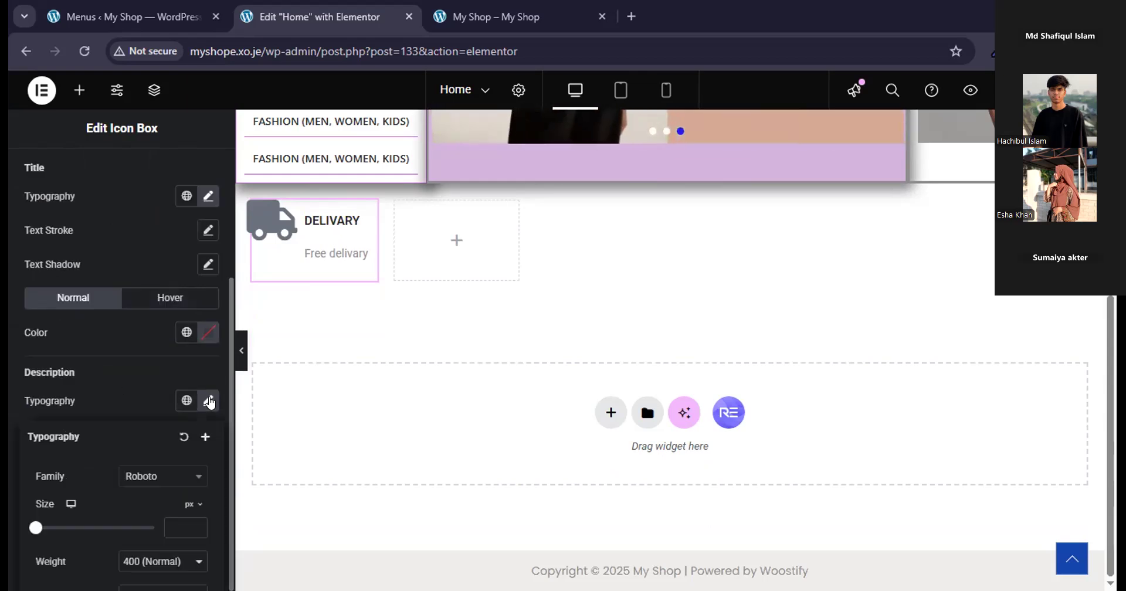
scroll(193, 420, "down", 2)
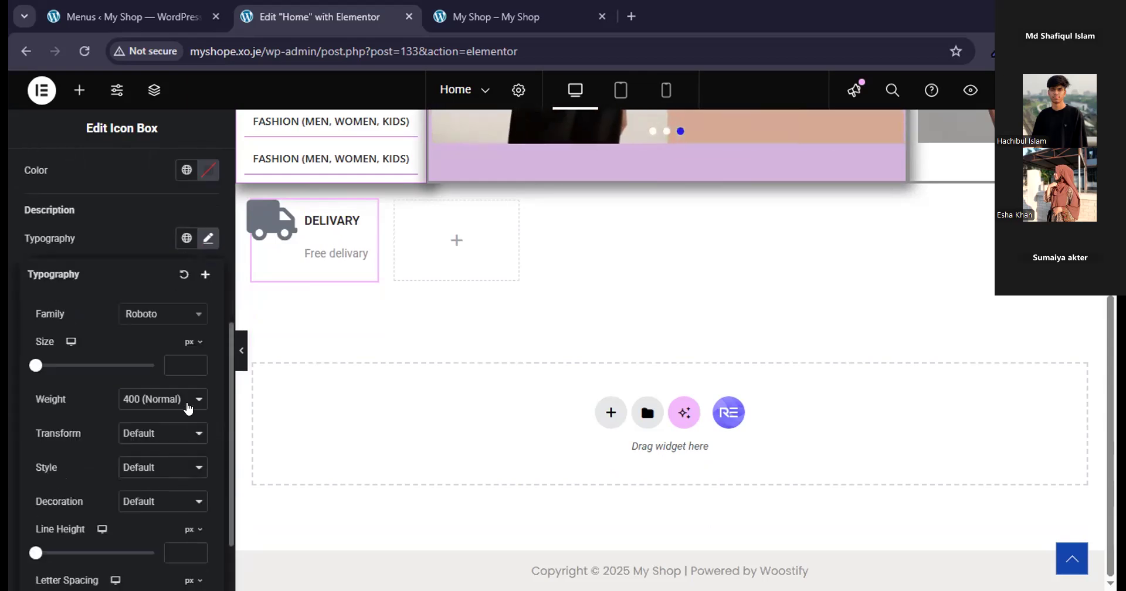
scroll(185, 403, "down", 1)
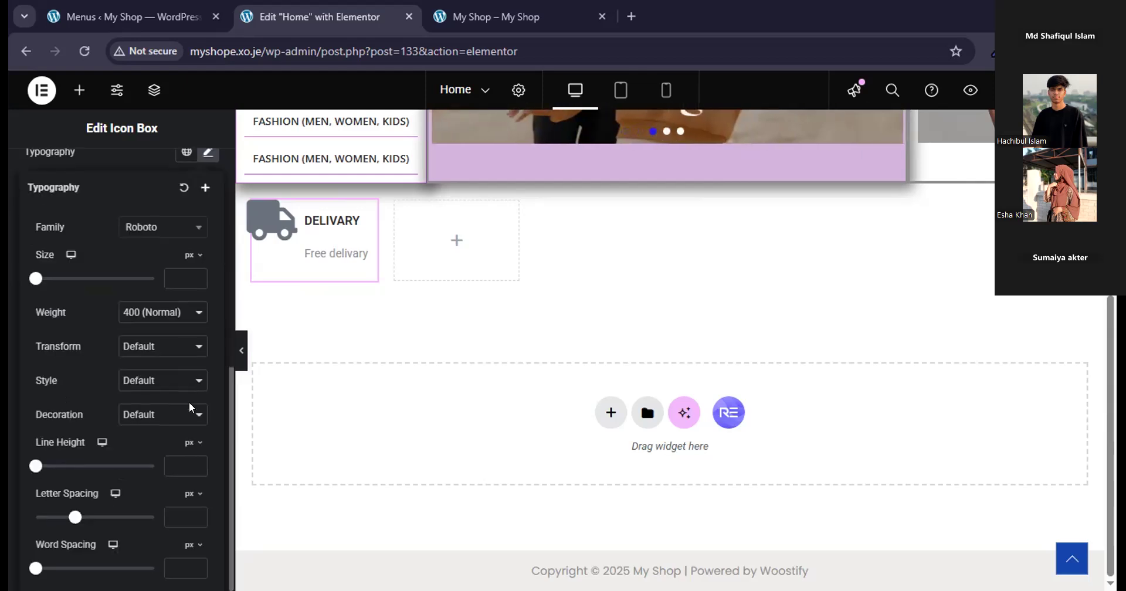
left_click(208, 152)
Set the size of the icon box's truck icon to 45 px.
scroll(134, 356, "up", 3)
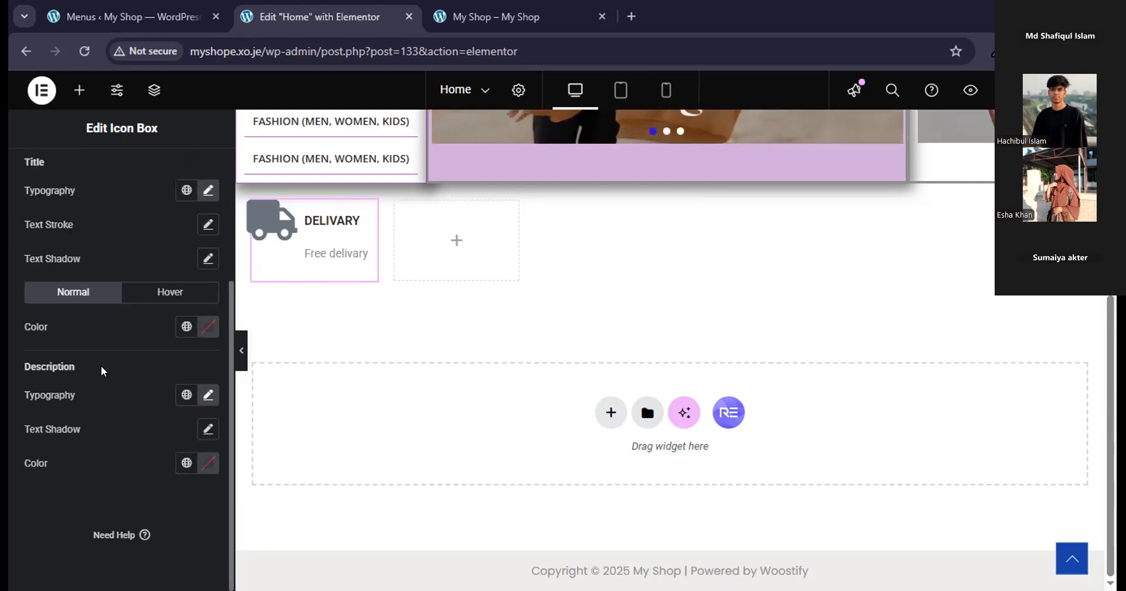
left_click(51, 268)
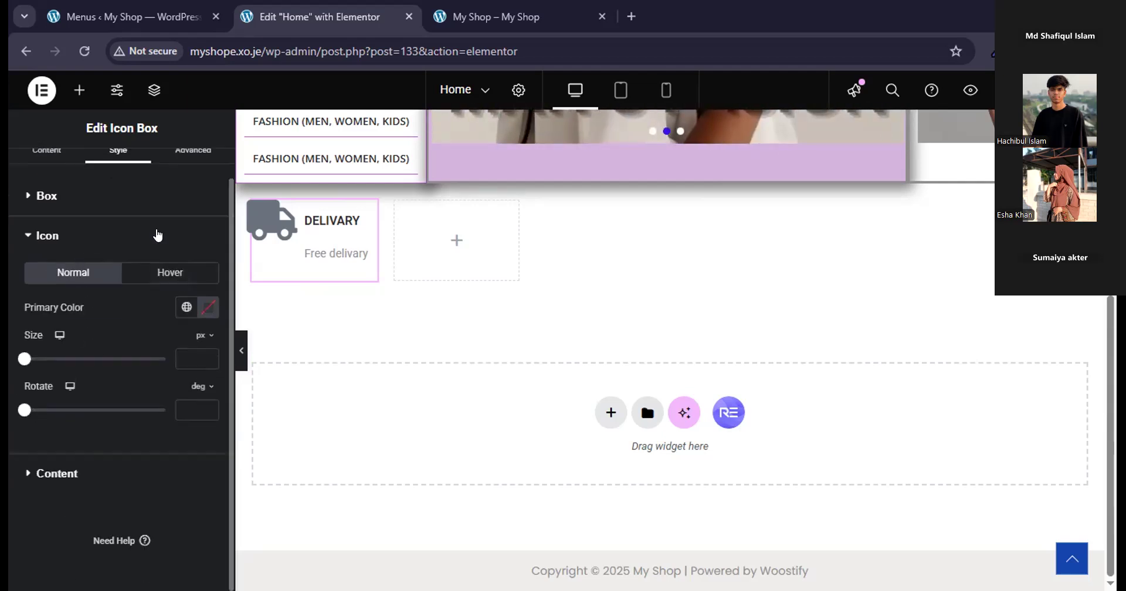
mouse_move(23, 358)
left_mouse_down()
mouse_move(55, 358)
mouse_move(44, 358)
left_mouse_up()
left_click(205, 362)
left_click(206, 361)
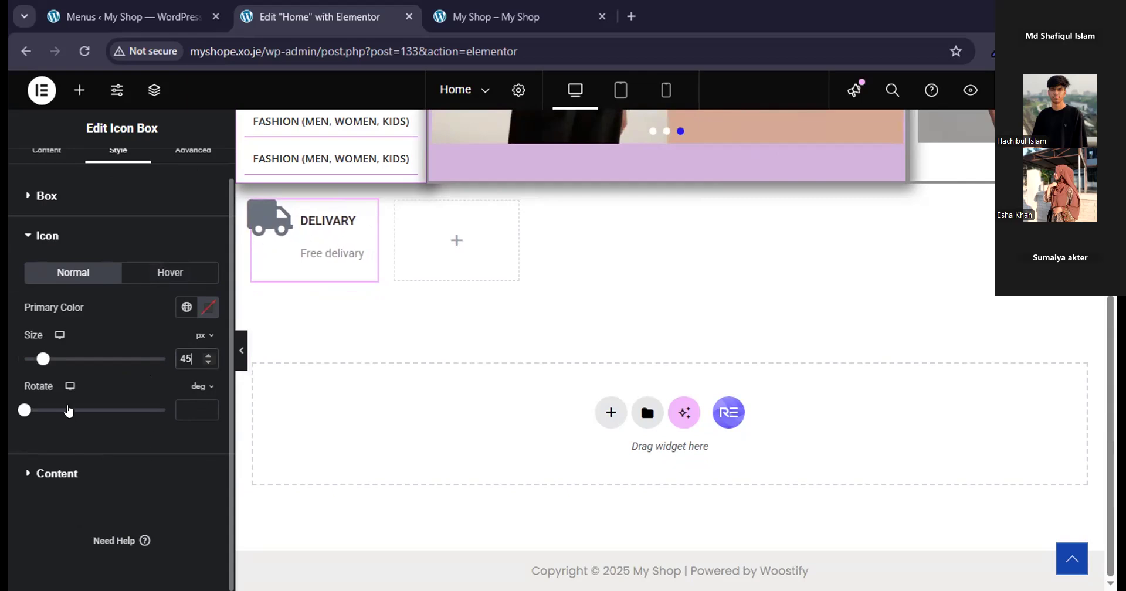
scroll(121, 346, "up", 1)
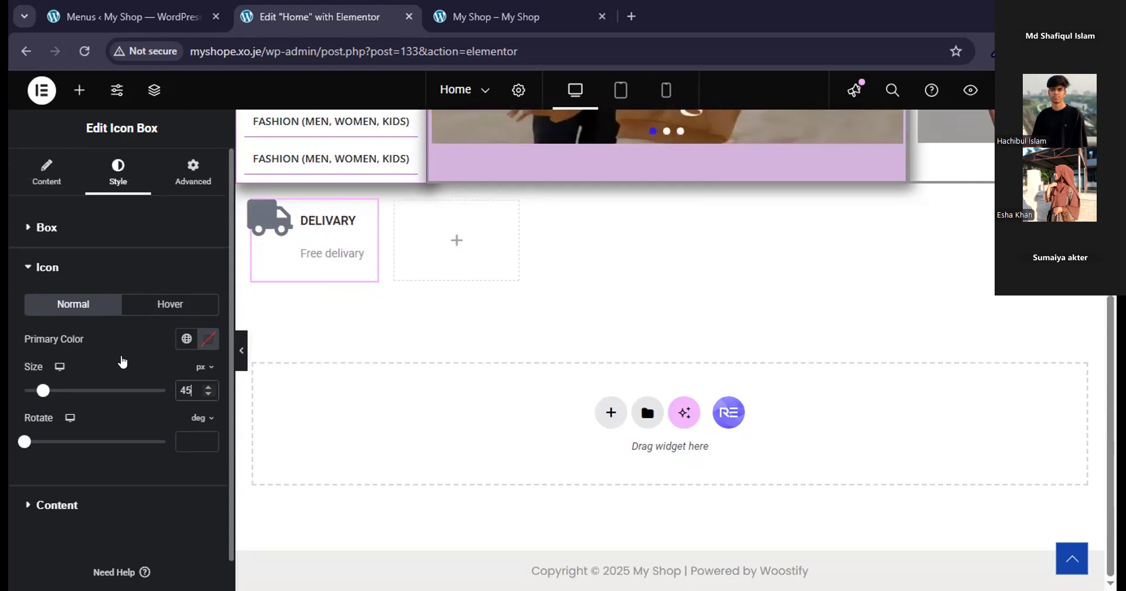
Set the vertical alignment of the delivery icon box to middle.
scroll(122, 363, "down", 1)
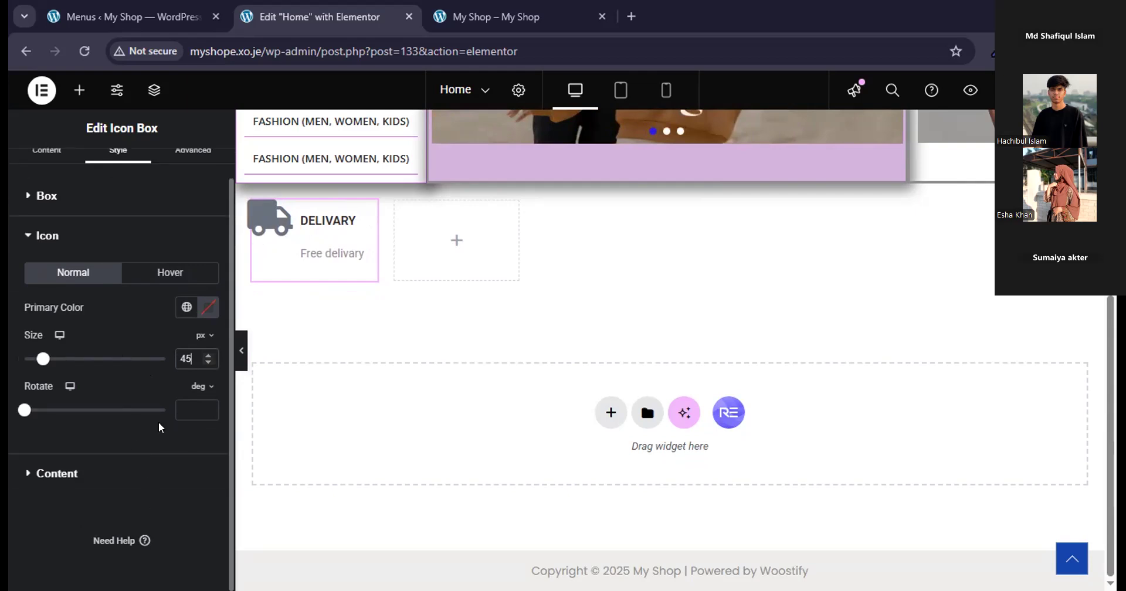
scroll(159, 421, "up", 1)
left_click(67, 231)
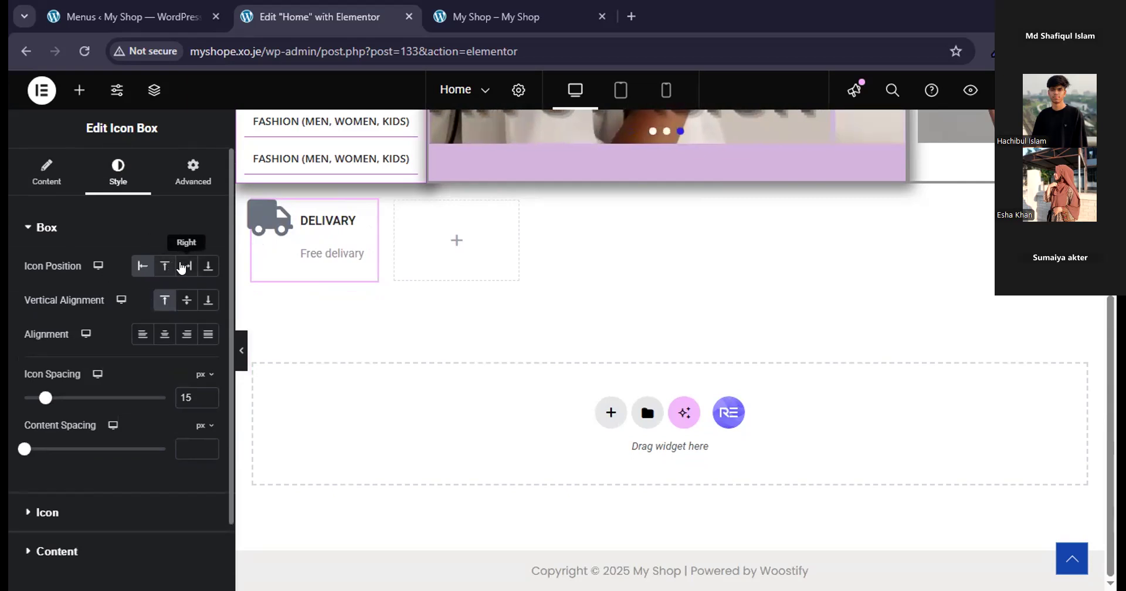
left_click(185, 300)
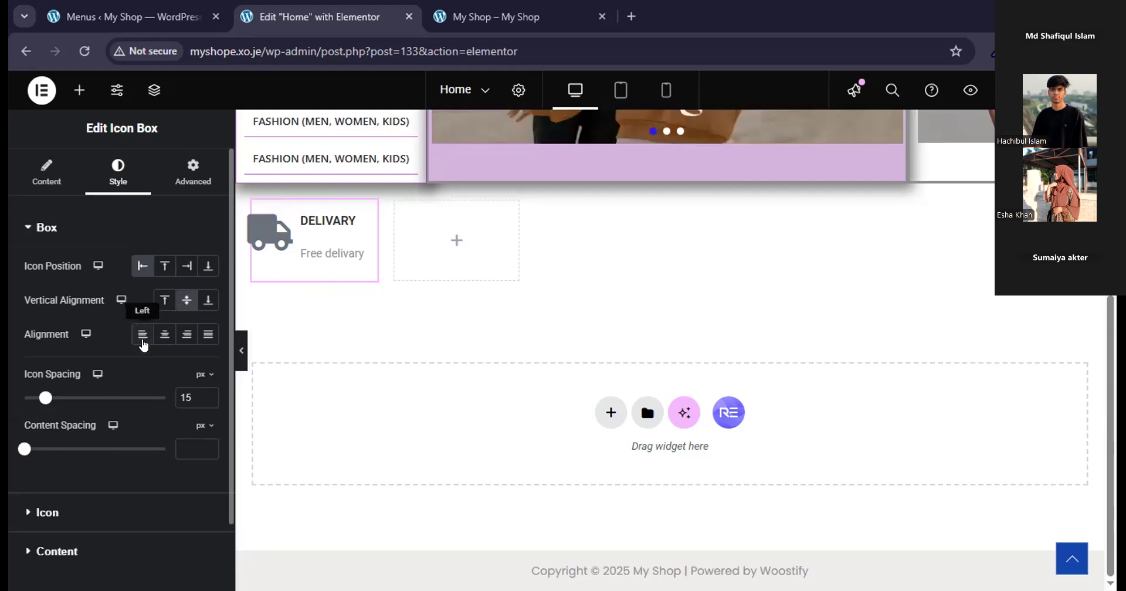
Set the icon spacing of the delivery icon box to 13 px.
left_click_drag(45, 400, 39, 400)
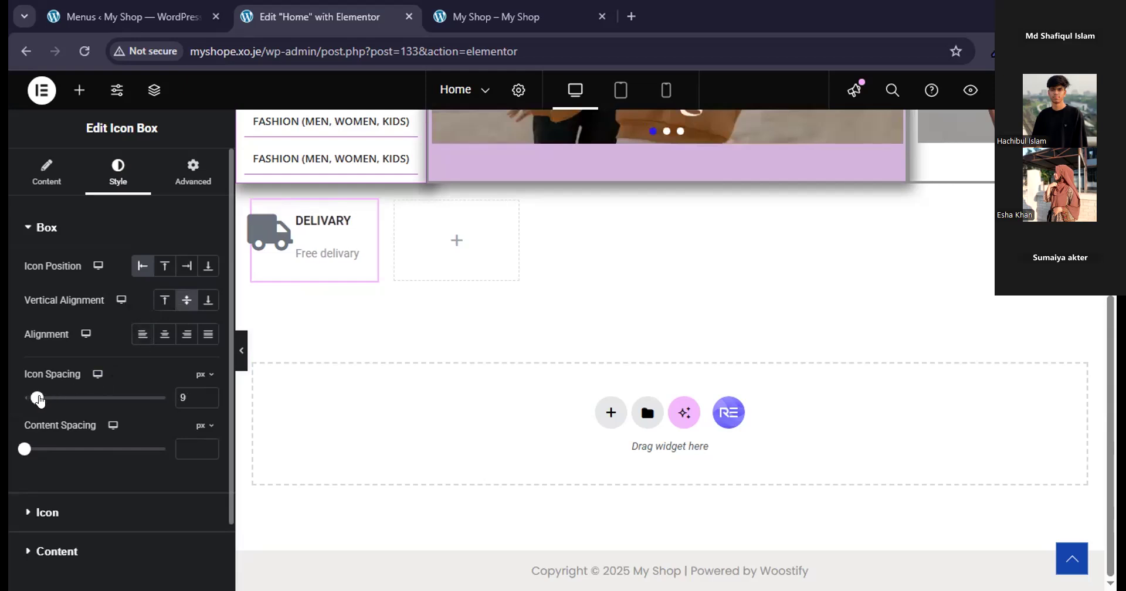
left_click(205, 394)
left_click(204, 394)
left_click(205, 393)
left_click(204, 393)
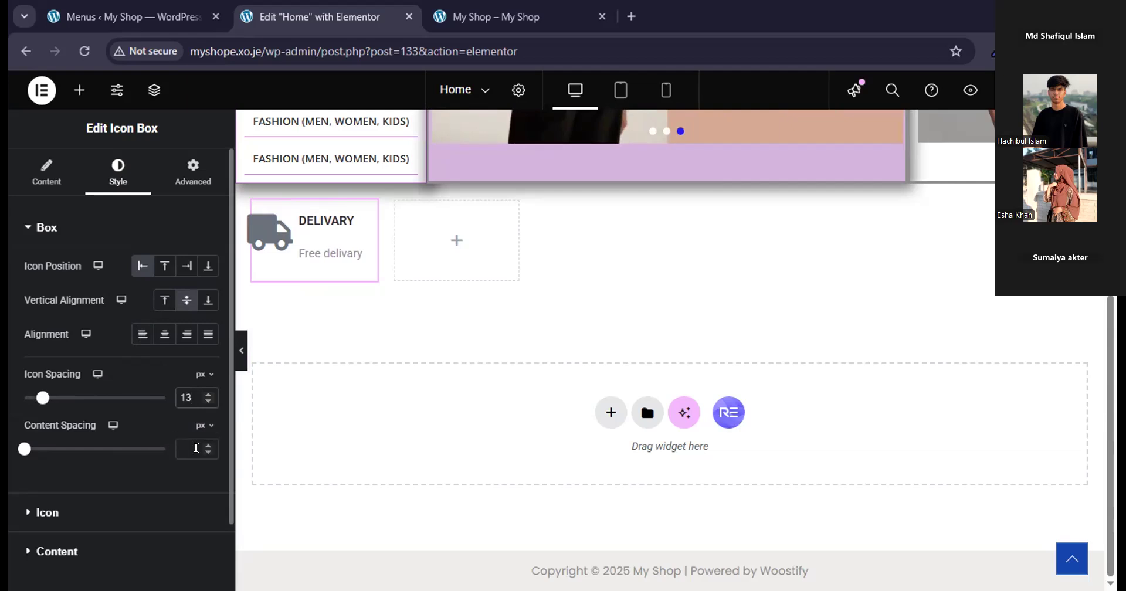
Set the content spacing of the delivery icon box to 4 px.
mouse_move(22, 449)
left_mouse_down()
mouse_move(53, 450)
mouse_move(29, 452)
left_mouse_up()
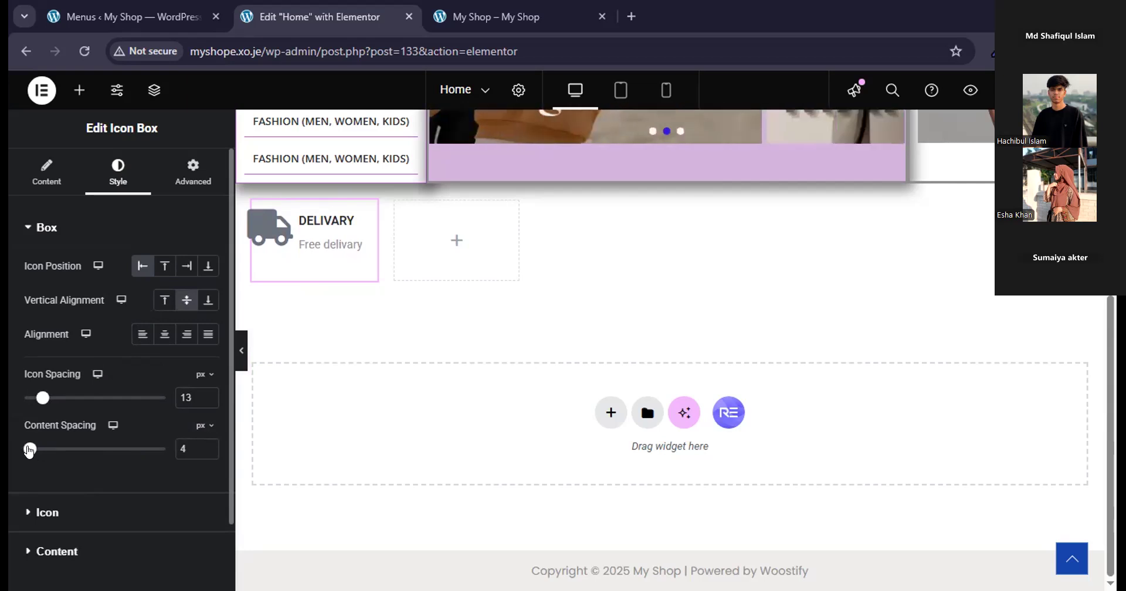
scroll(202, 481, "down", 2)
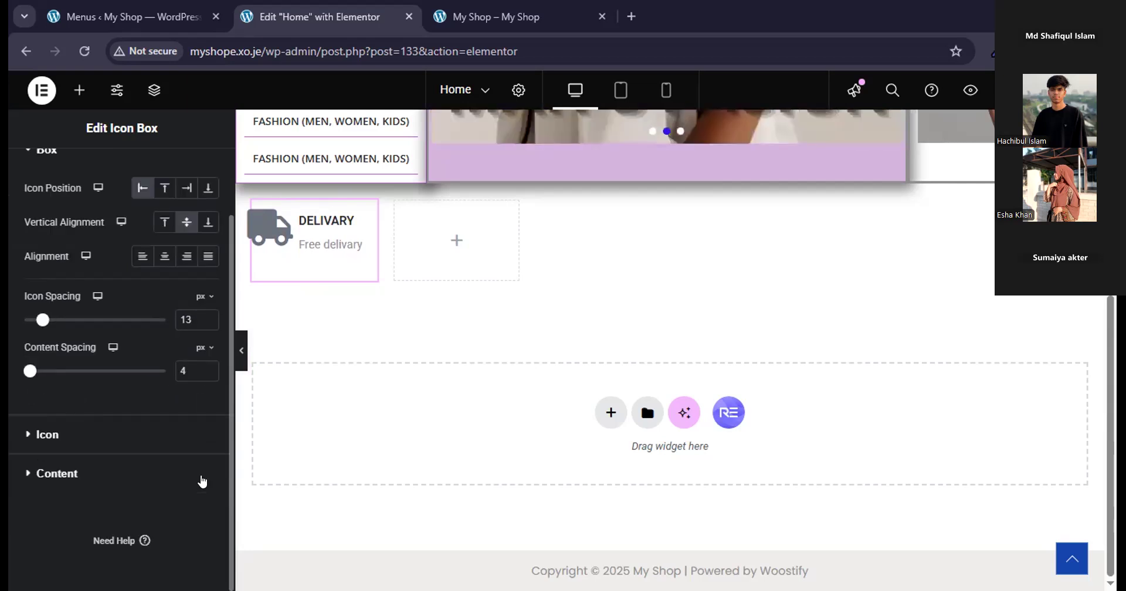
scroll(202, 481, "up", 3)
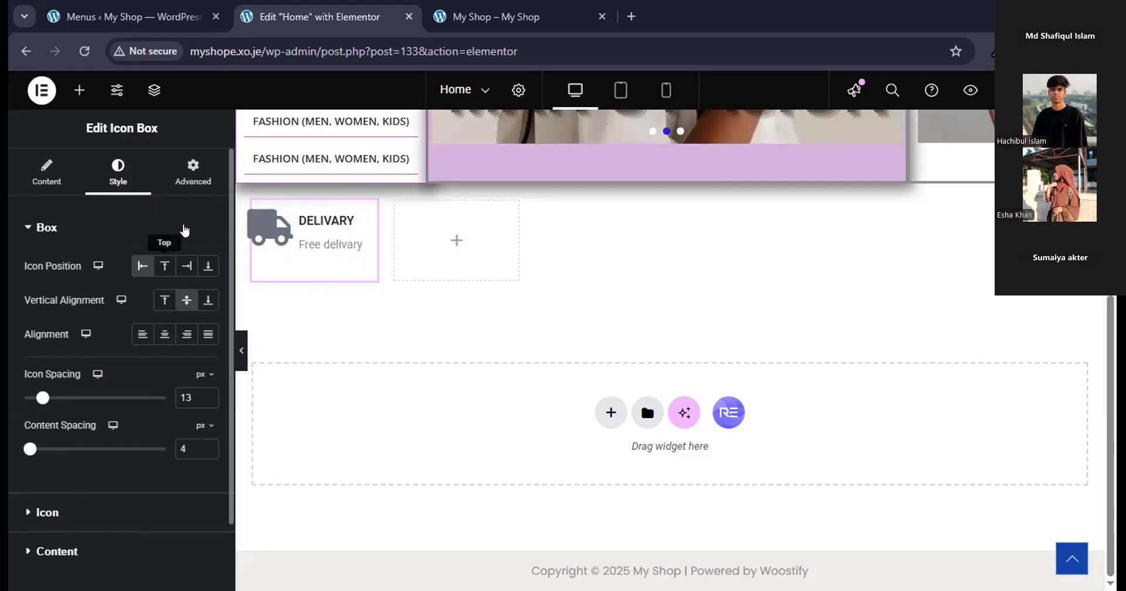
Set the padding of the delivery icon box to 8 px on all four sides.
left_click(189, 164)
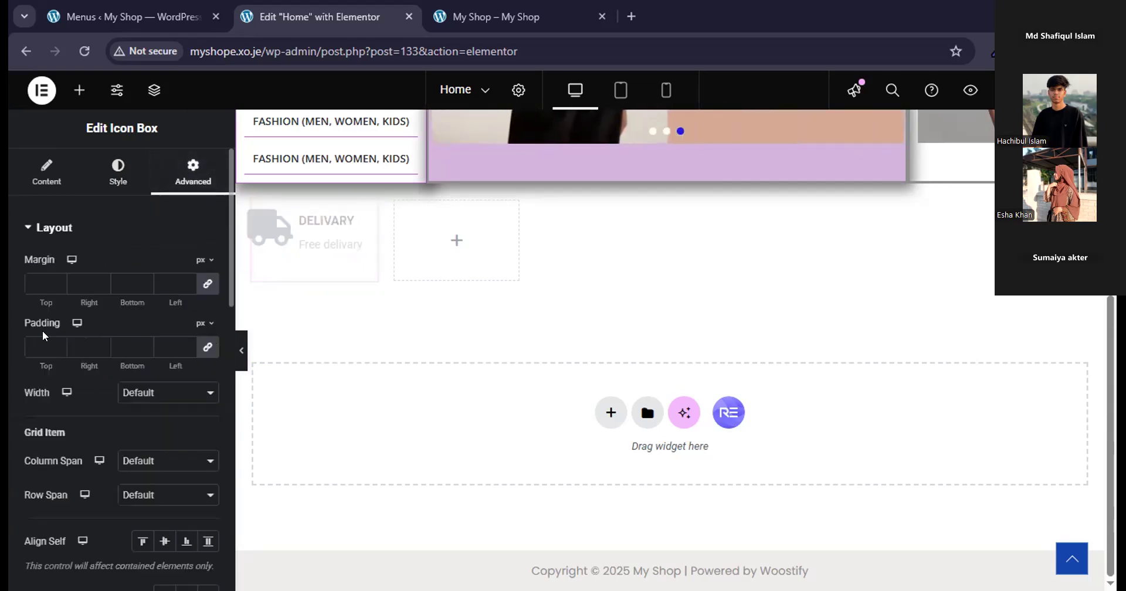
left_click(34, 346)
type("2")
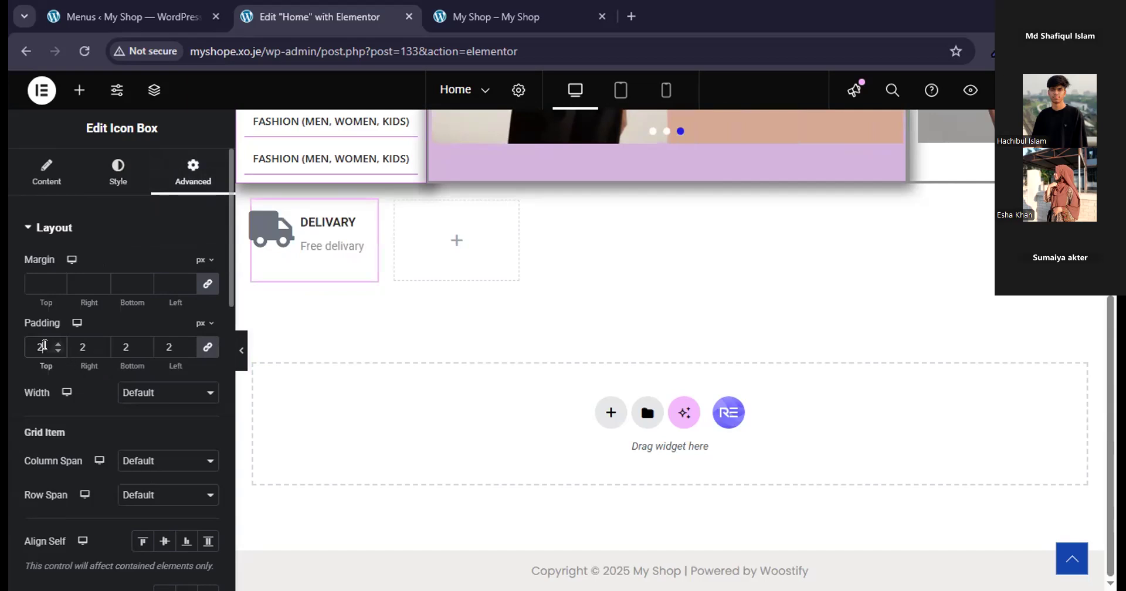
key("BackSpace")
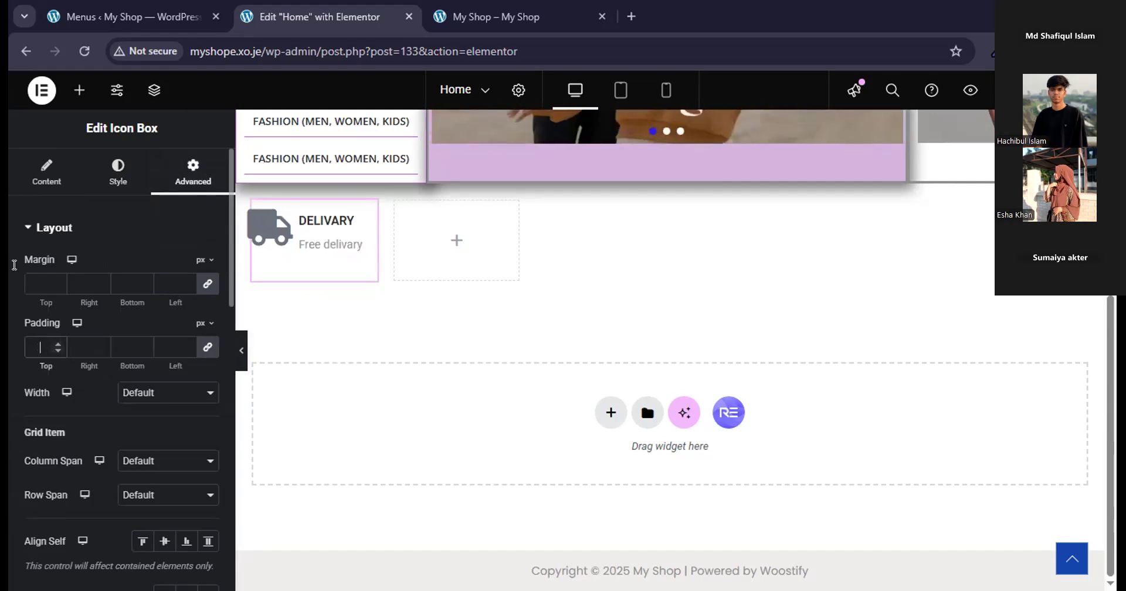
type("5")
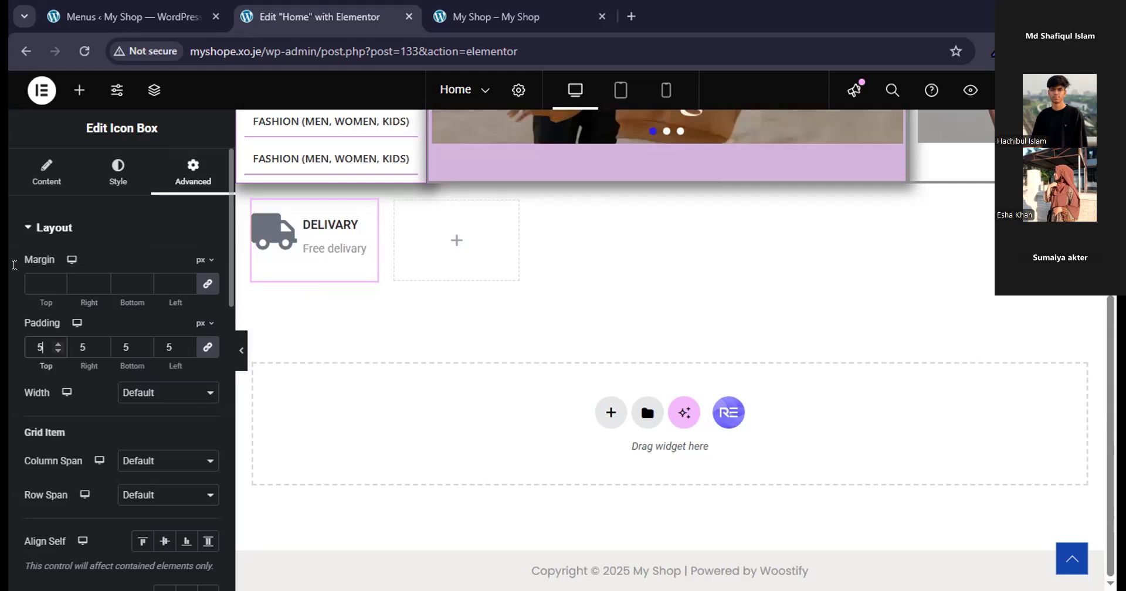
key("BackSpace")
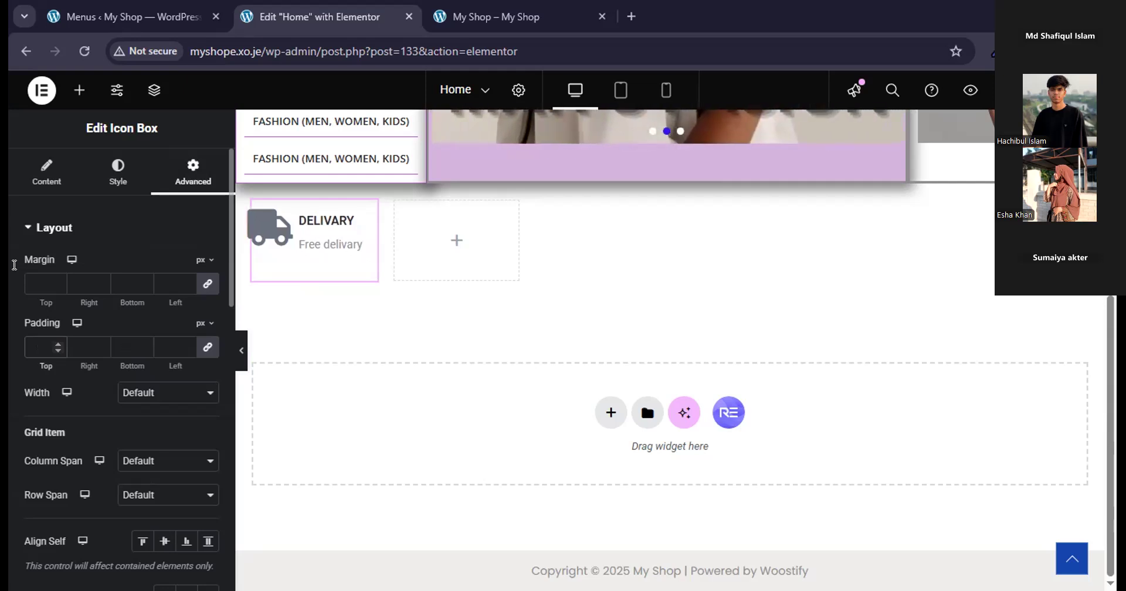
type("10")
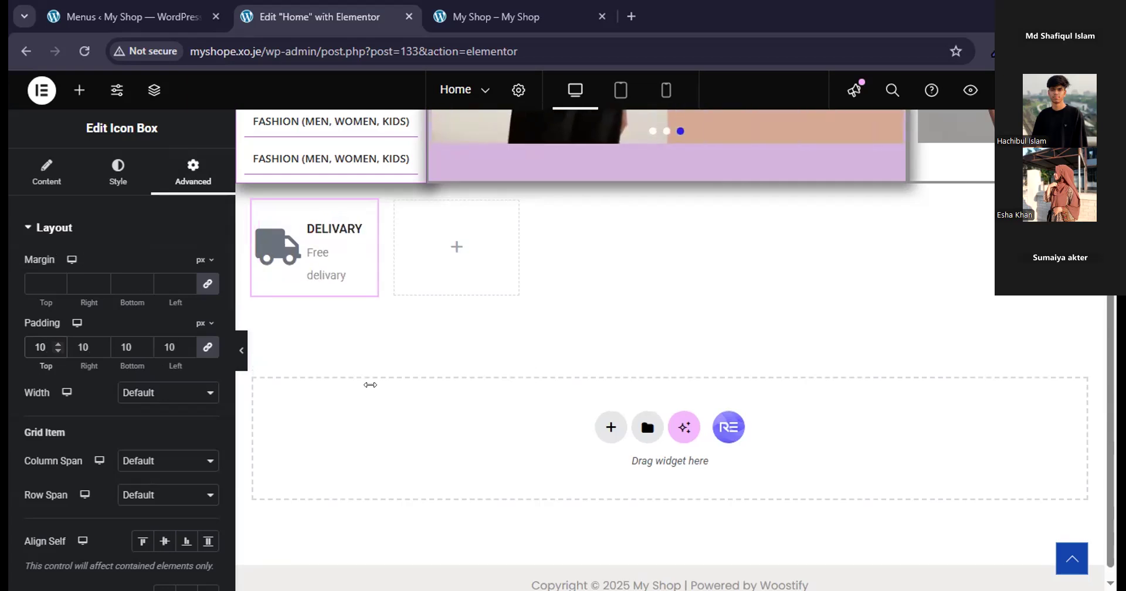
key("BackSpace")
key("BackSpace")
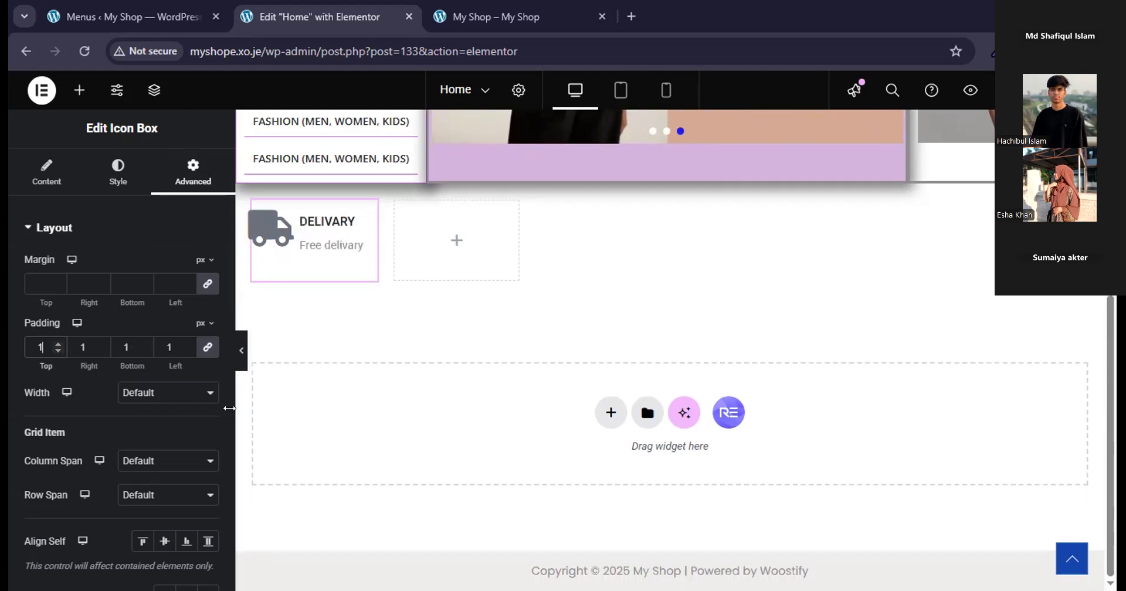
type("8")
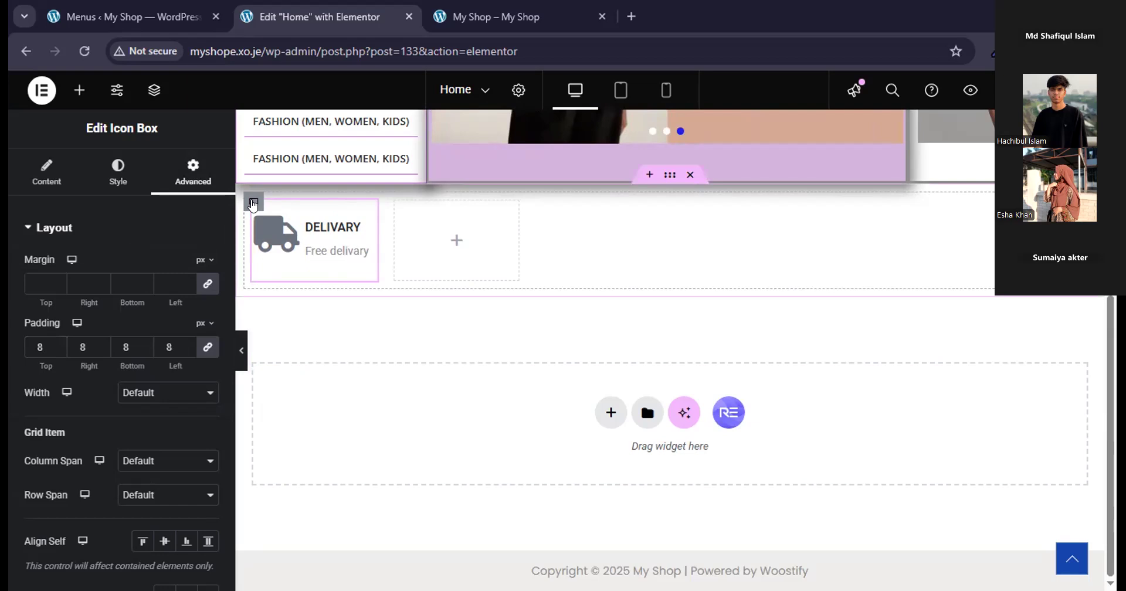
right_click(253, 206)
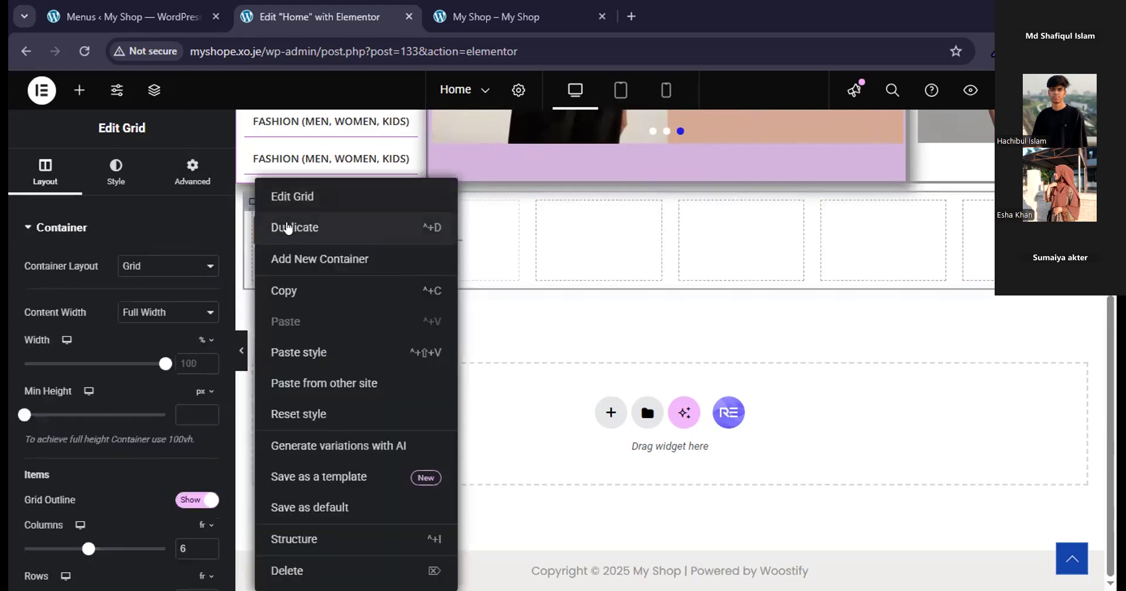
left_click(287, 228)
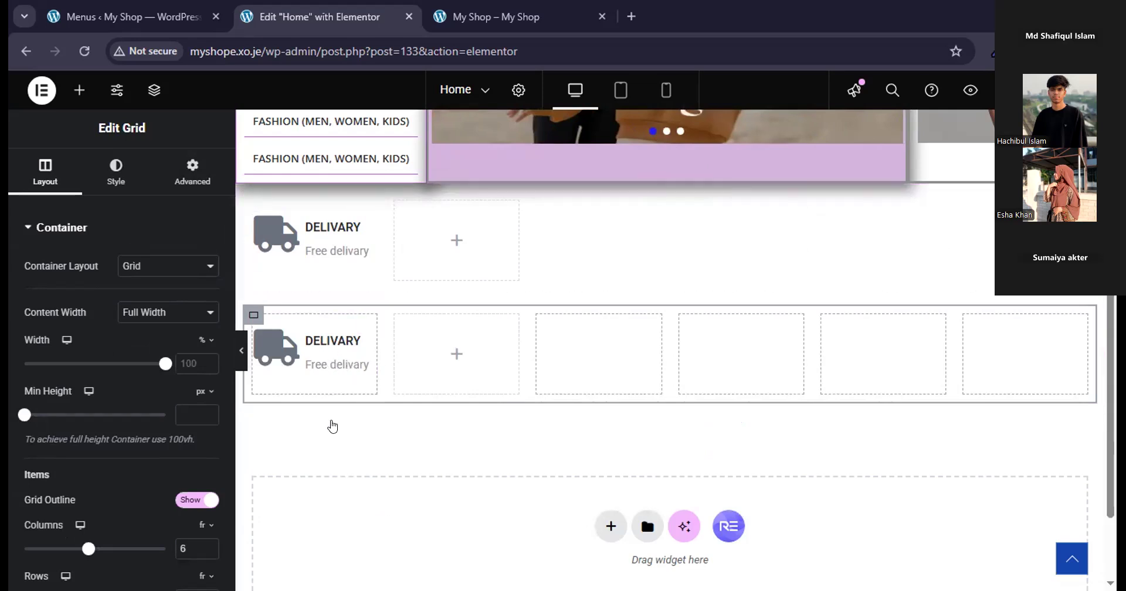
key("Delete")
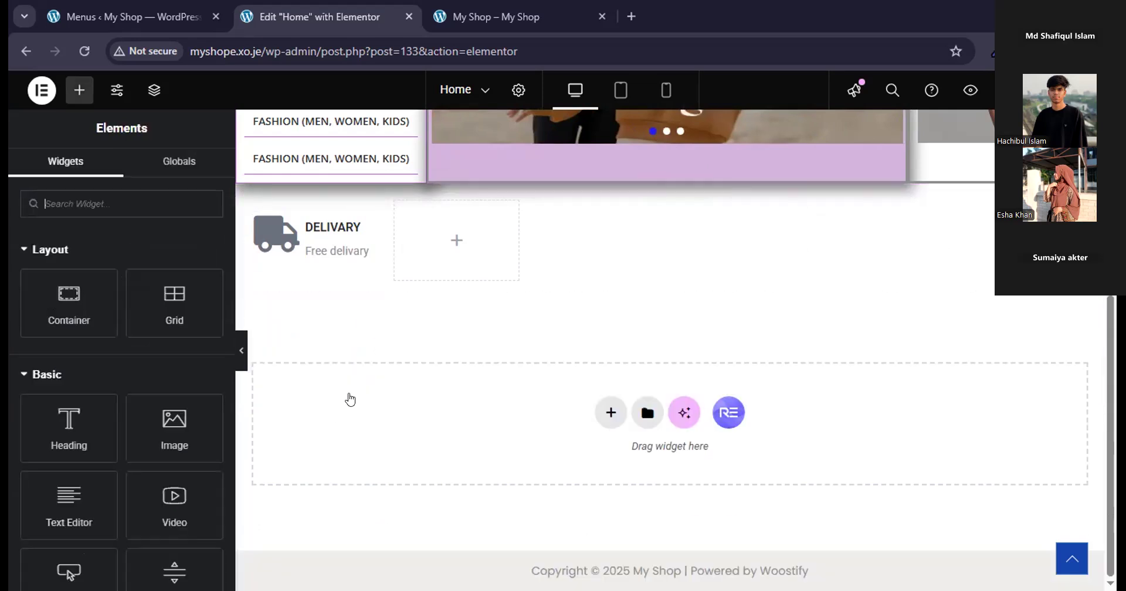
Duplicate the delivery icon box four times to fill the first five cells of the grid.
left_click(274, 231)
right_click(364, 208)
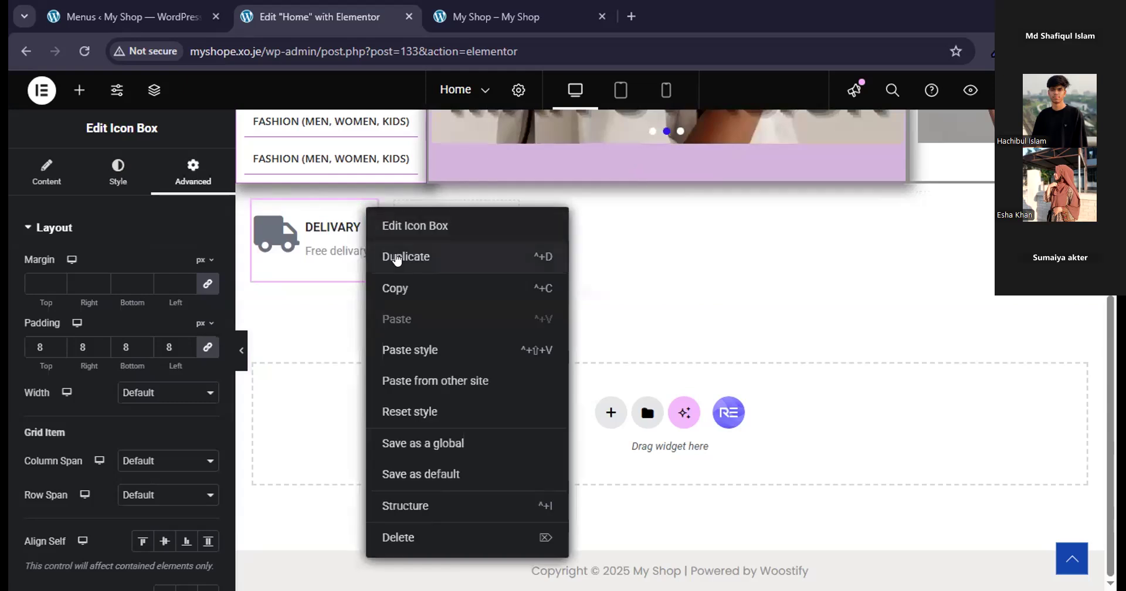
left_click(399, 257)
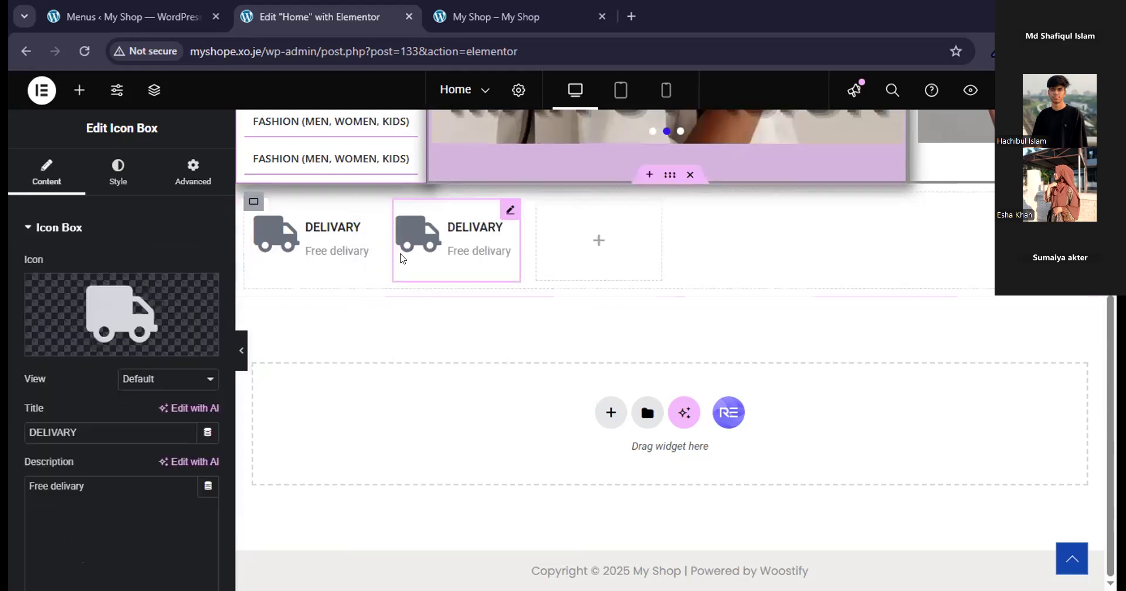
right_click(506, 213)
left_click(525, 257)
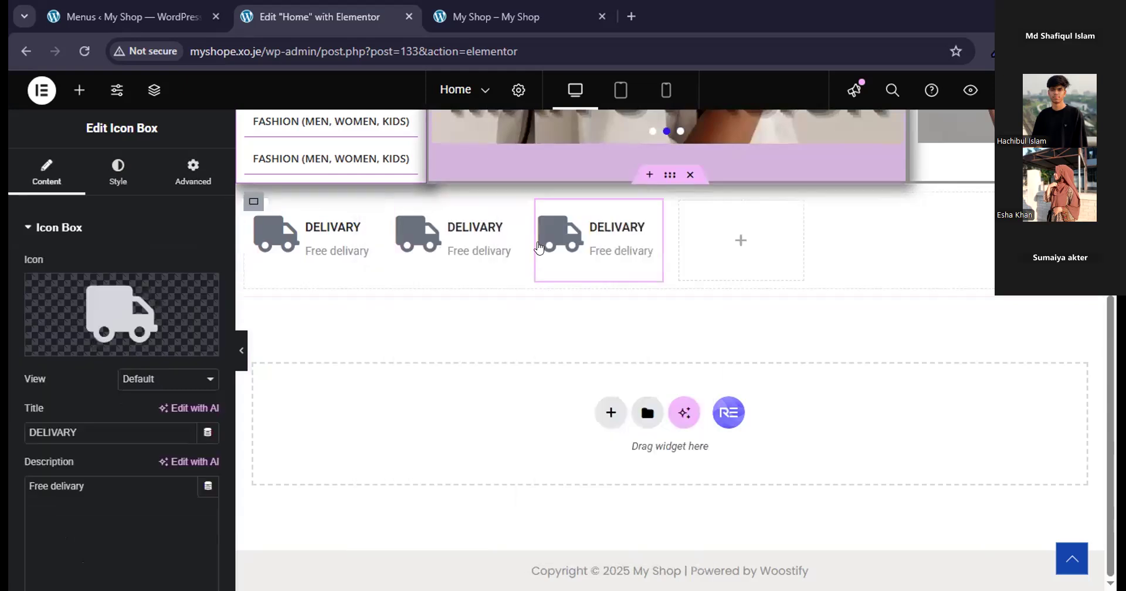
right_click(644, 214)
left_click(668, 256)
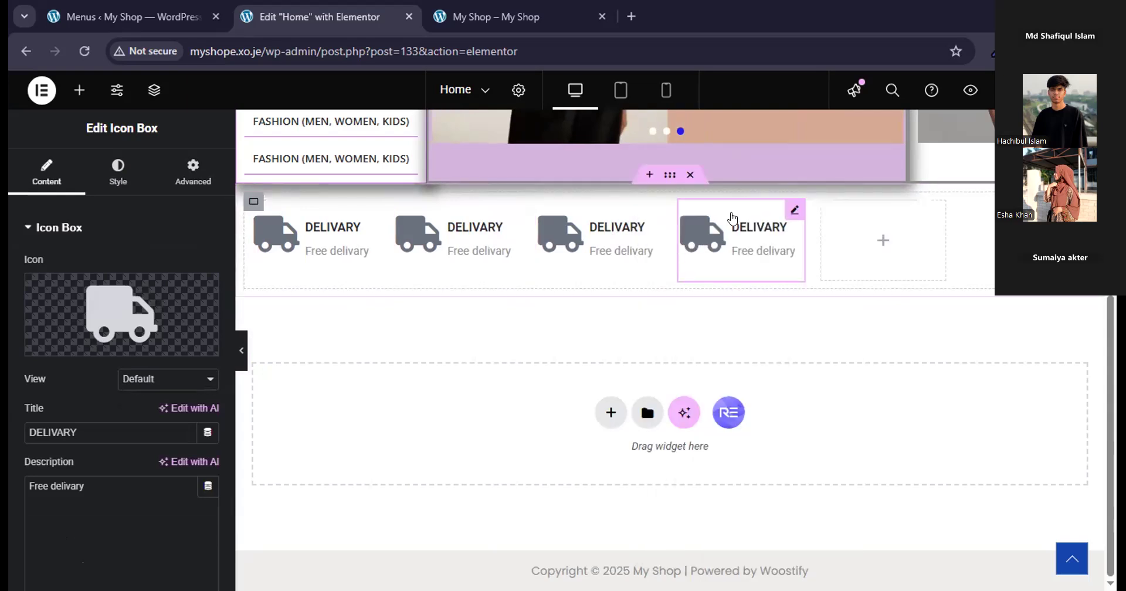
right_click(788, 213)
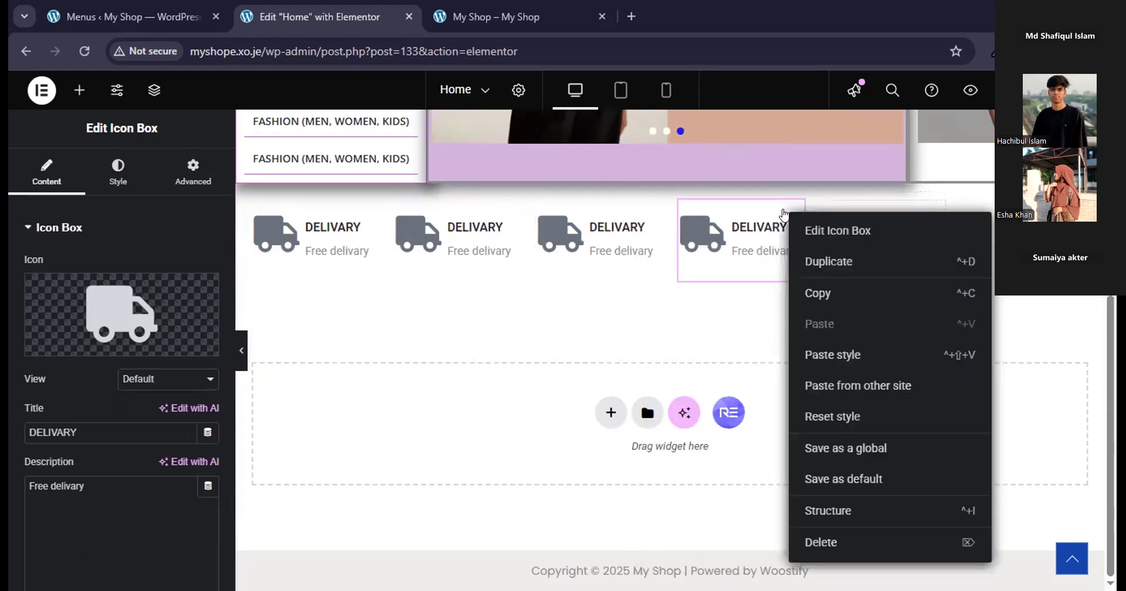
left_click(812, 262)
mouse_move(938, 214)
right_click(937, 214)
left_click(943, 255)
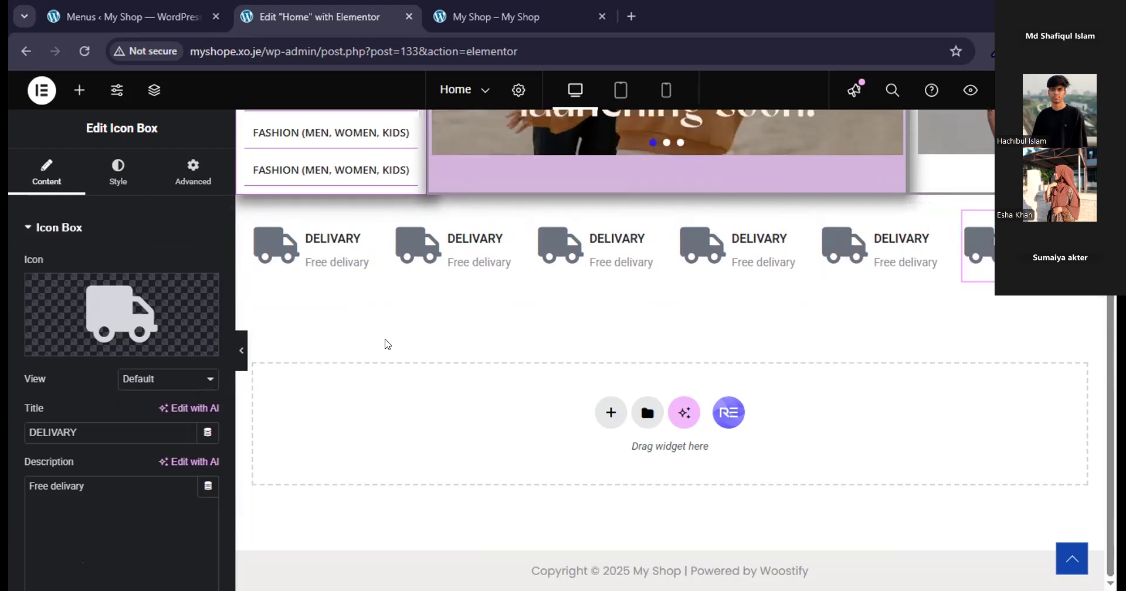
key("Delete")
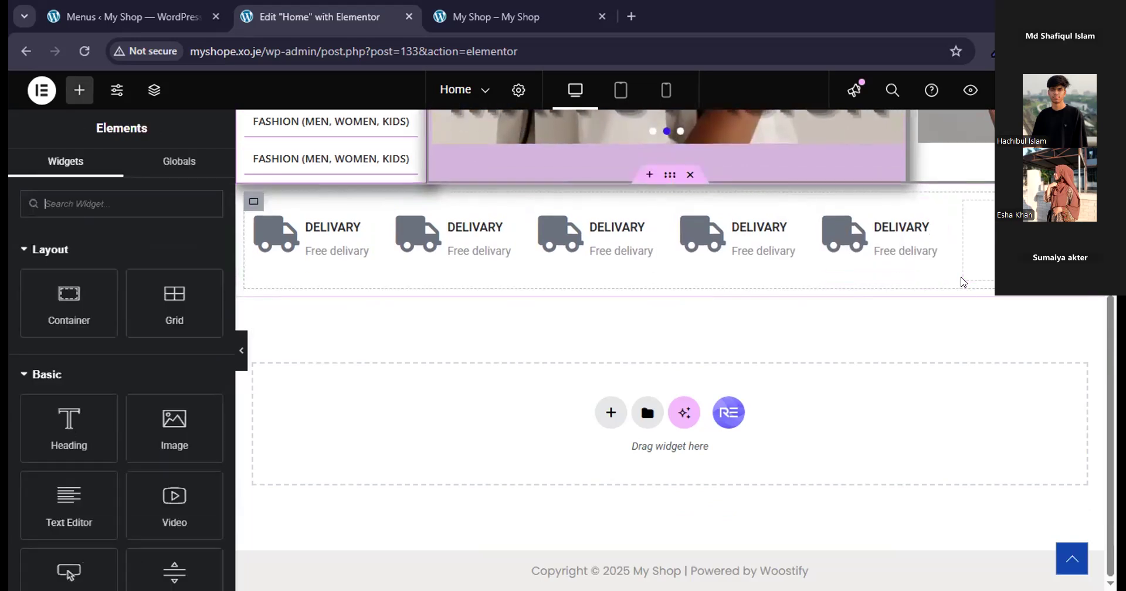
left_click(897, 251)
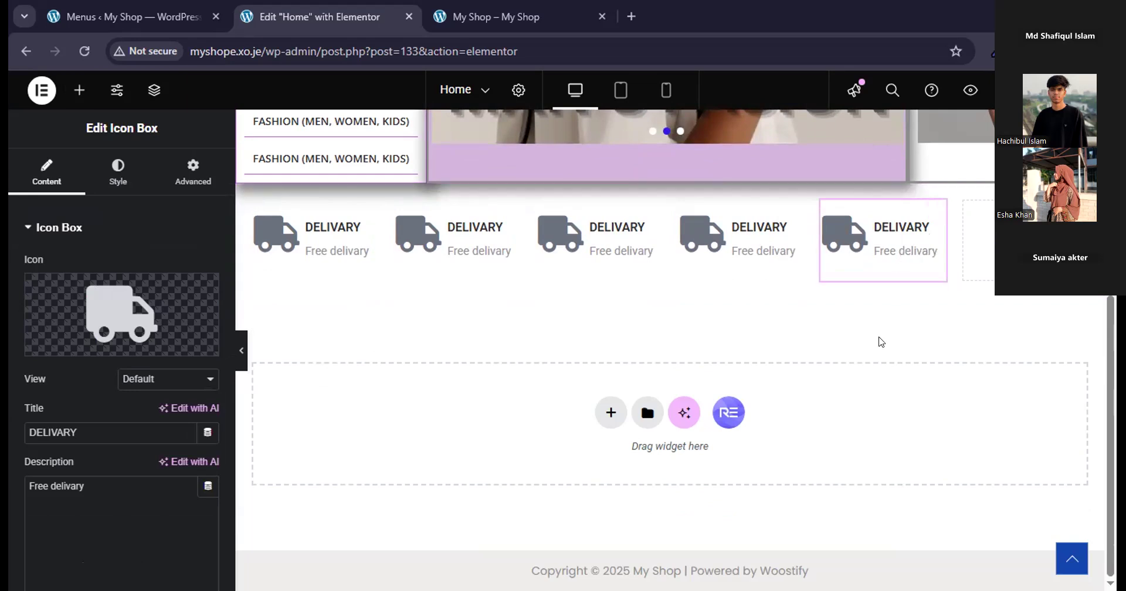
Give the first delivery icon box a solid border with a width of 1 px on all sides.
left_click(368, 210)
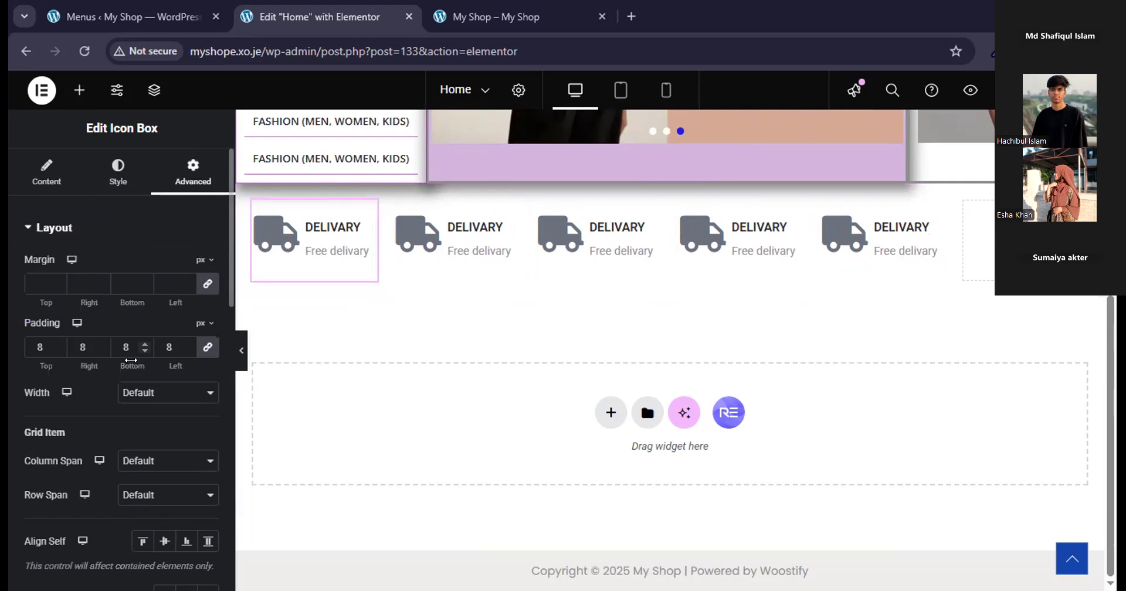
scroll(108, 437, "down", 5)
scroll(109, 436, "down", 5)
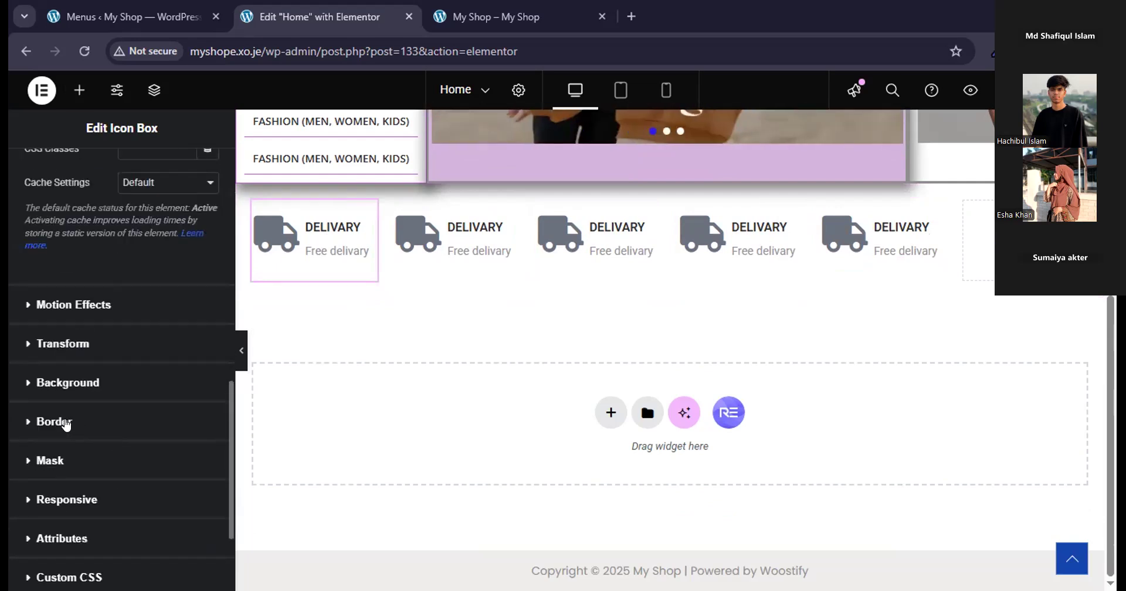
left_click(65, 422)
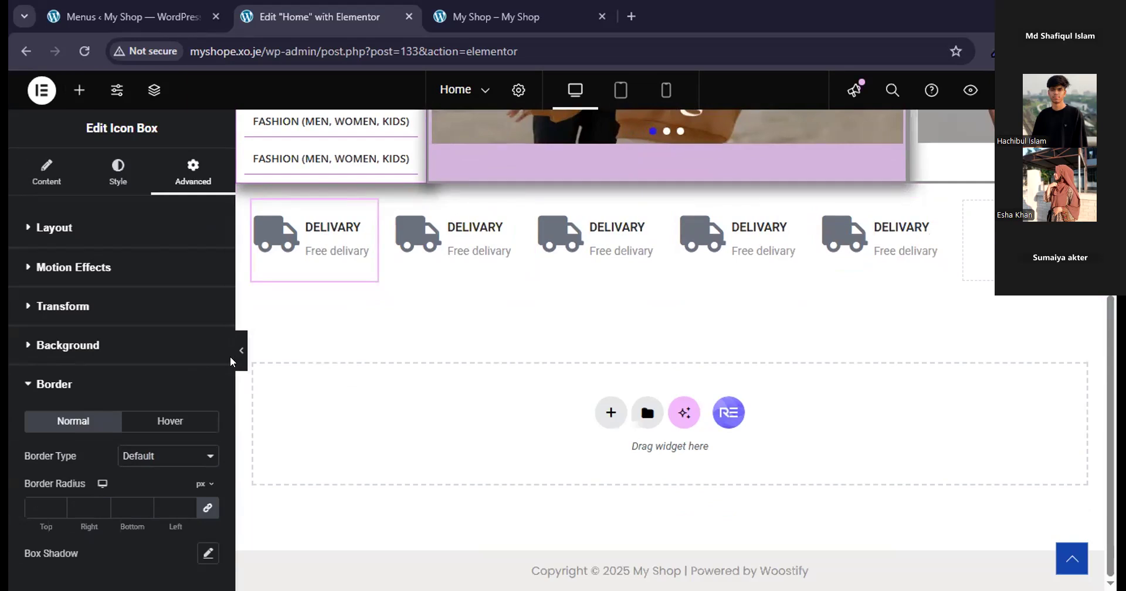
scroll(222, 361, "down", 5)
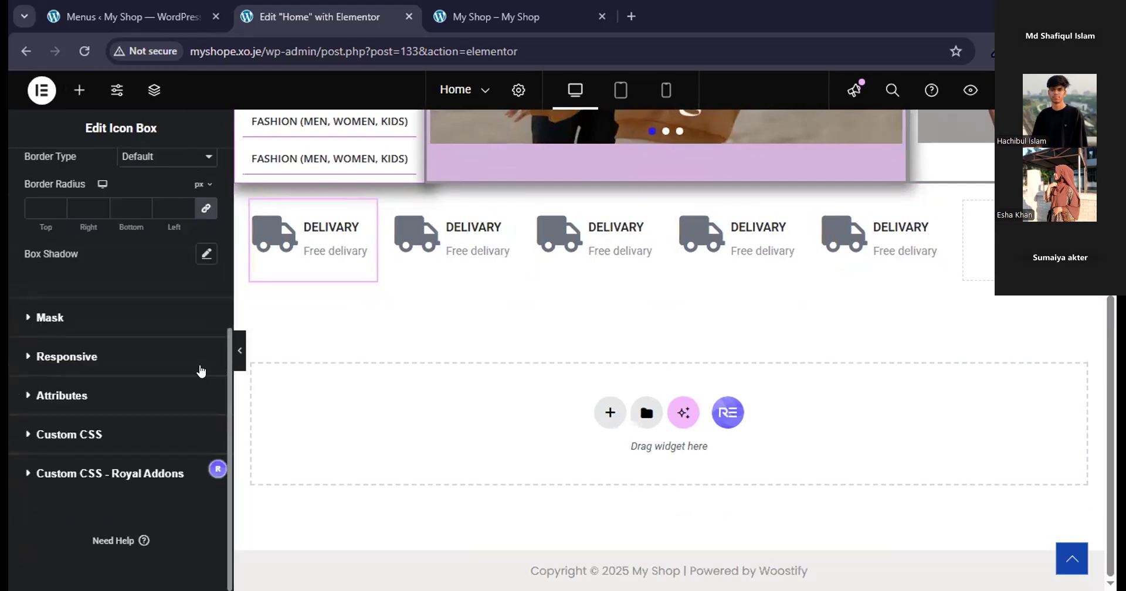
scroll(179, 340, "up", 3)
left_click(169, 317)
left_click(168, 378)
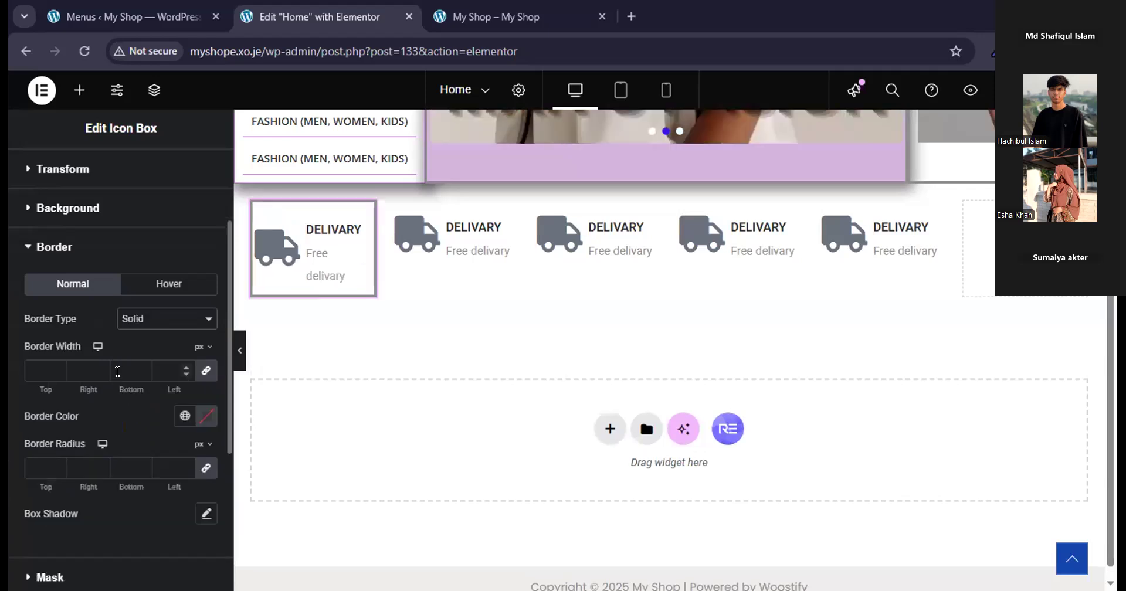
left_click(48, 368)
type("1")
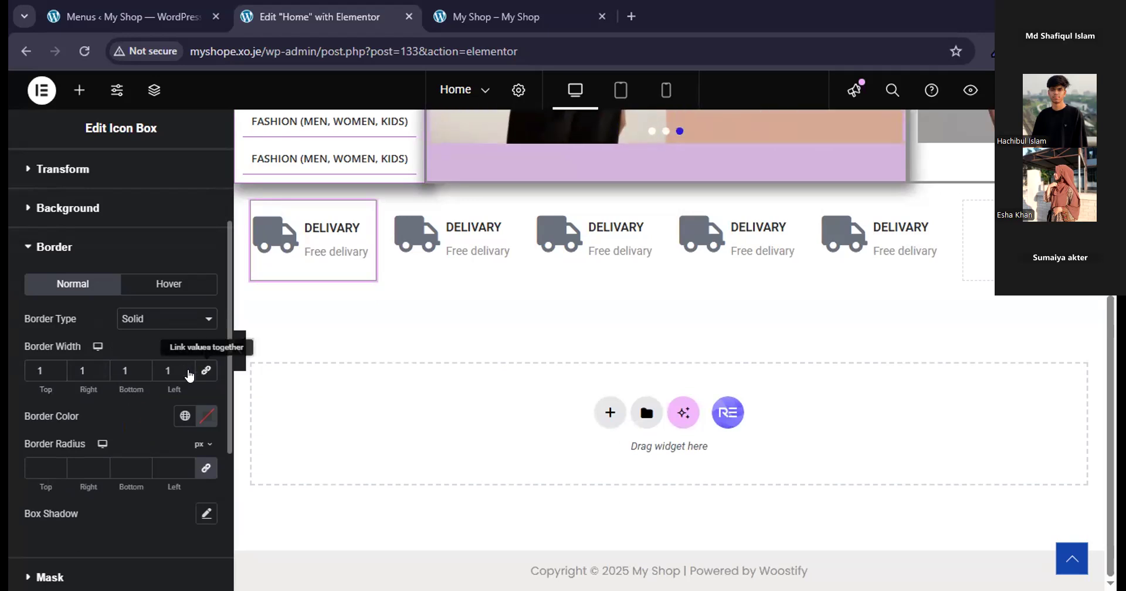
Unlink the first icon box's border widths and set the left, bottom, right and top widths to 0 px individually.
double_click(168, 370)
type("0")
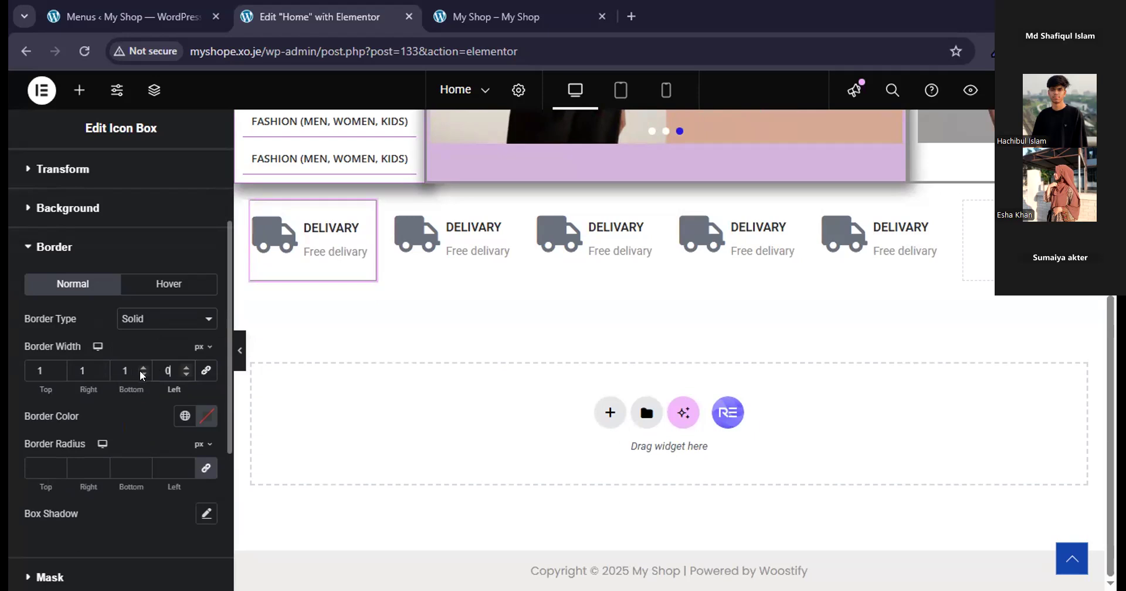
double_click(140, 371)
type("0")
double_click(101, 369)
type("0")
double_click(64, 368)
type("0")
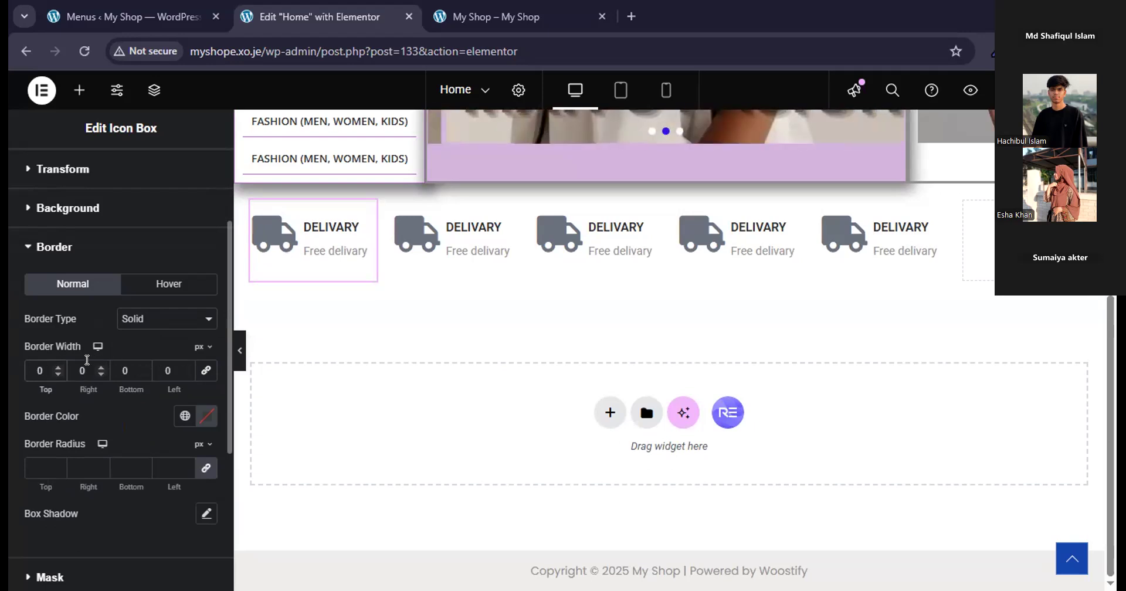
Set the right border width of the first delivery icon box to 1 px.
left_click(132, 368)
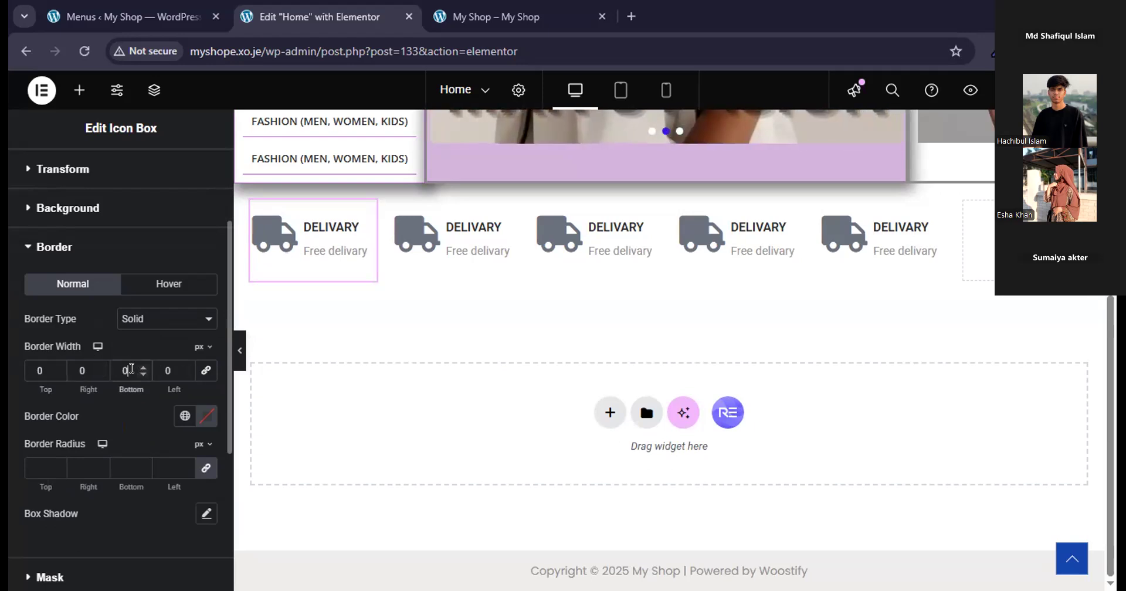
type("1")
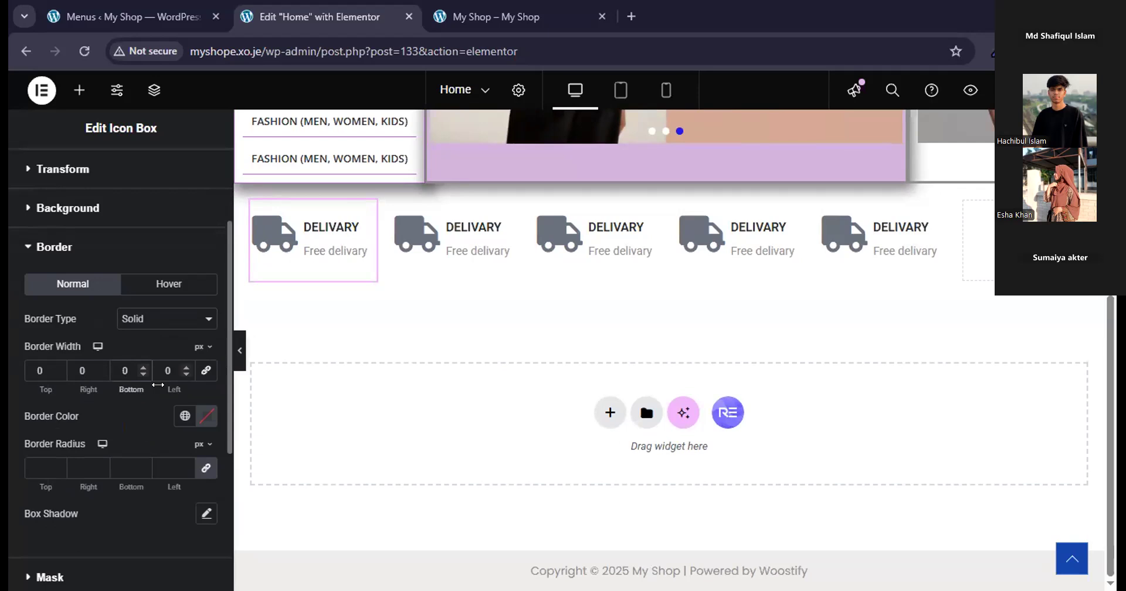
left_click(82, 370)
type("1")
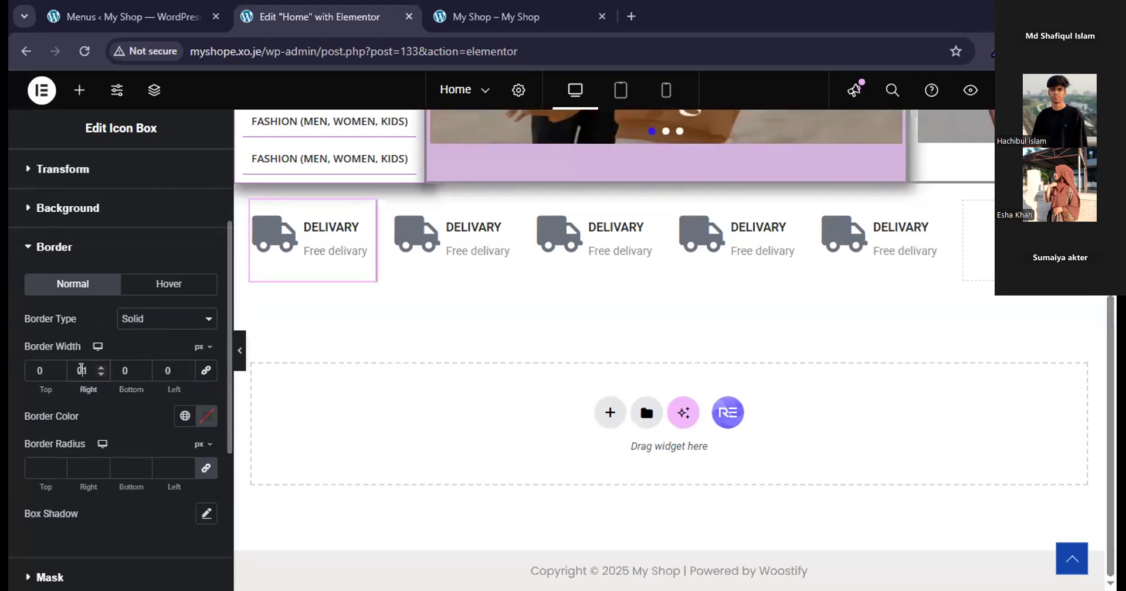
left_click(412, 512)
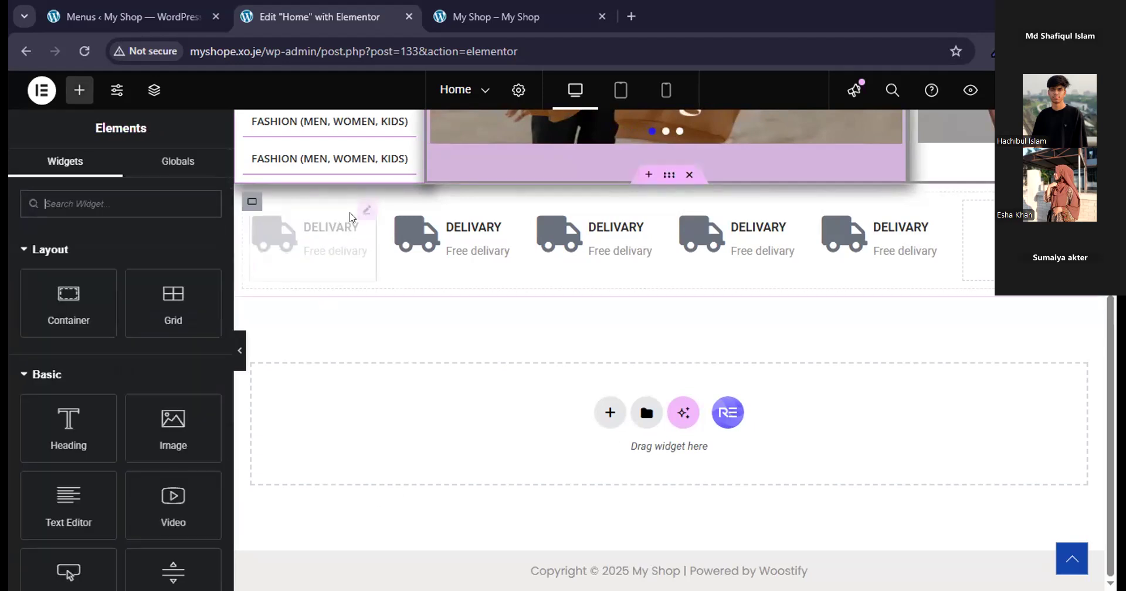
left_click(365, 206)
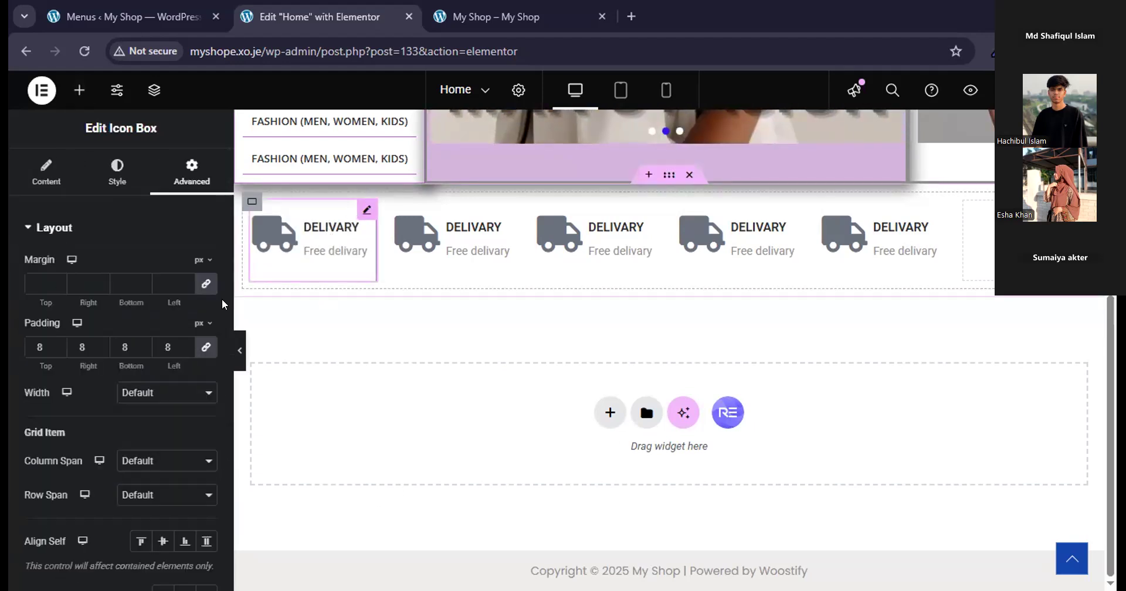
scroll(193, 449, "down", 10)
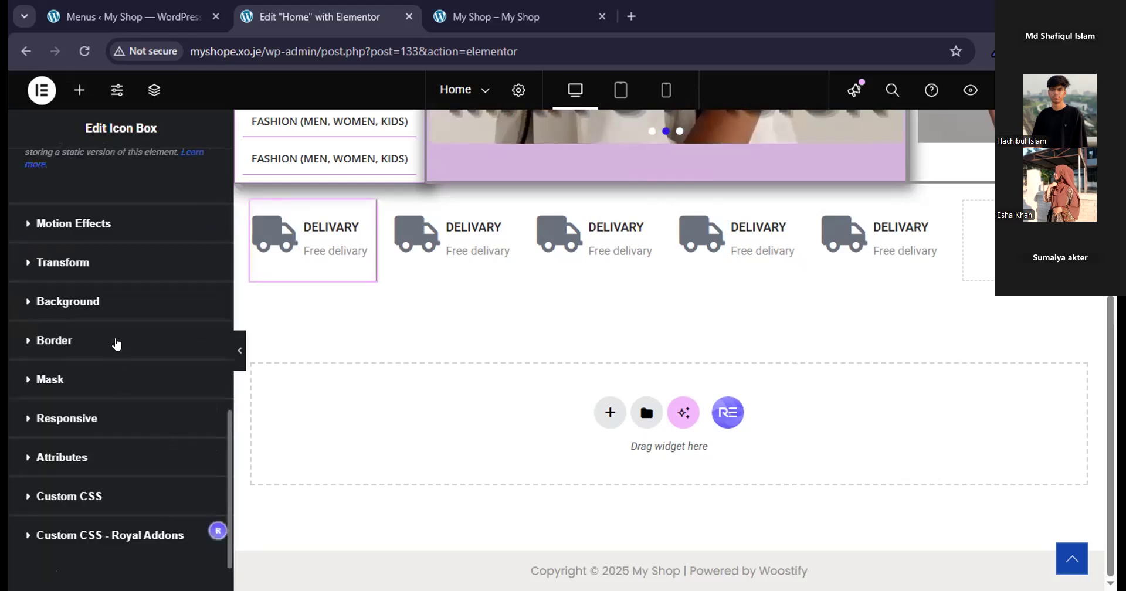
left_click(114, 343)
scroll(162, 419, "down", 3)
scroll(170, 428, "down", 4)
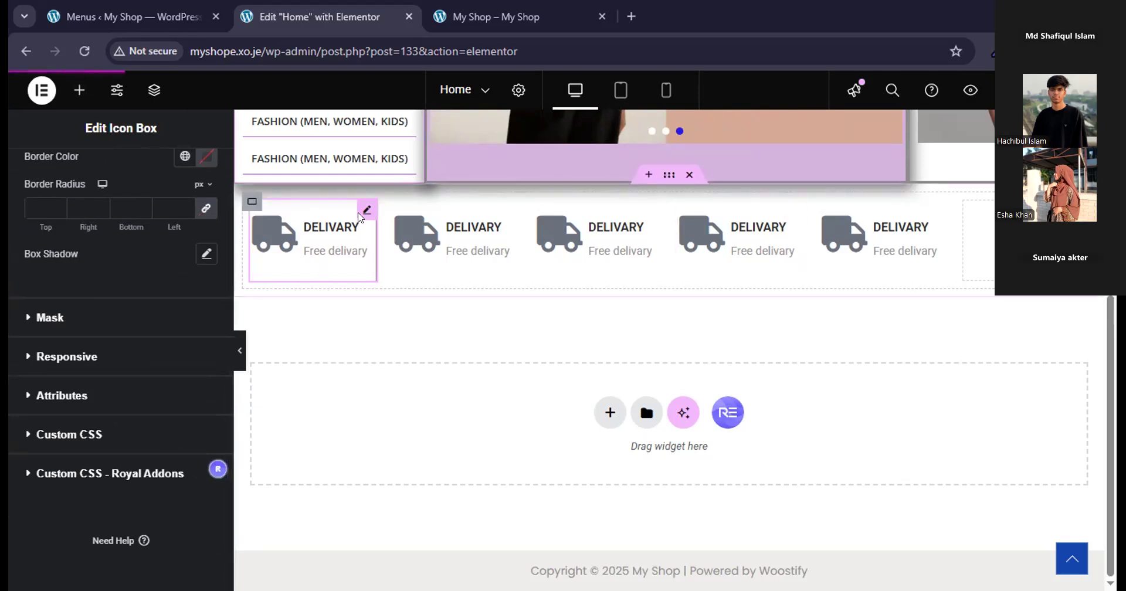
Copy the first delivery icon box and paste its style onto the second, third, fourth and fifth boxes.
right_click(365, 212)
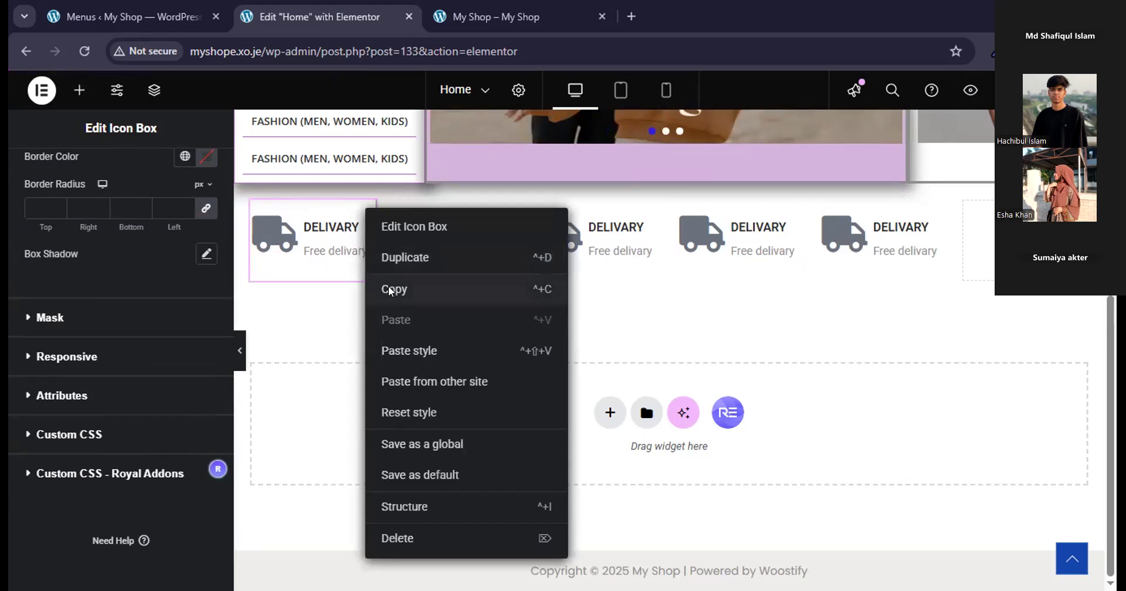
left_click(389, 287)
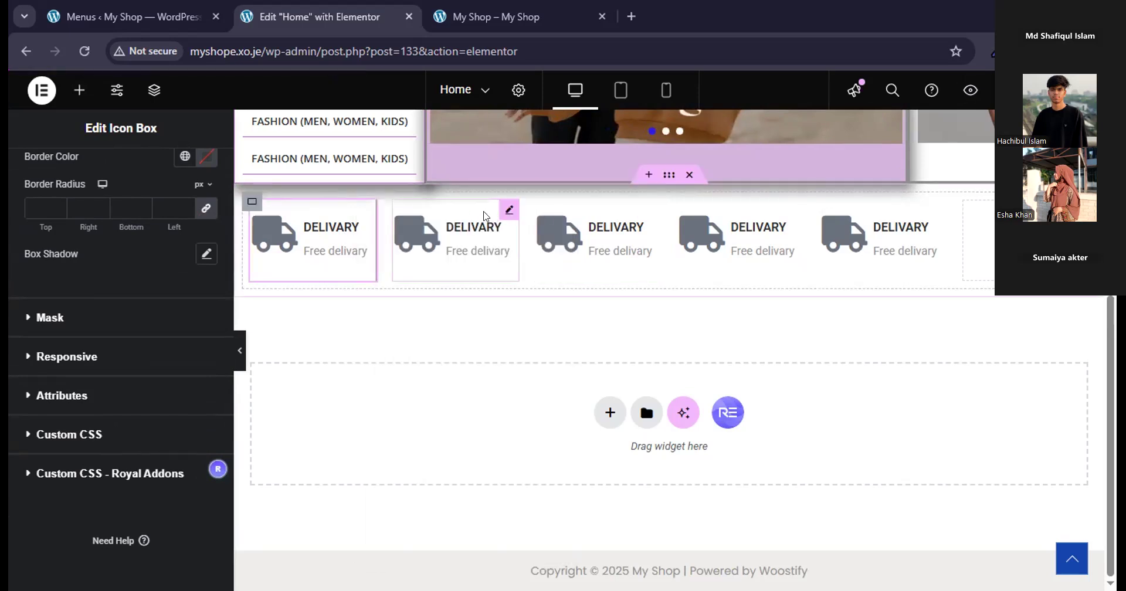
left_click(463, 213)
right_click(503, 213)
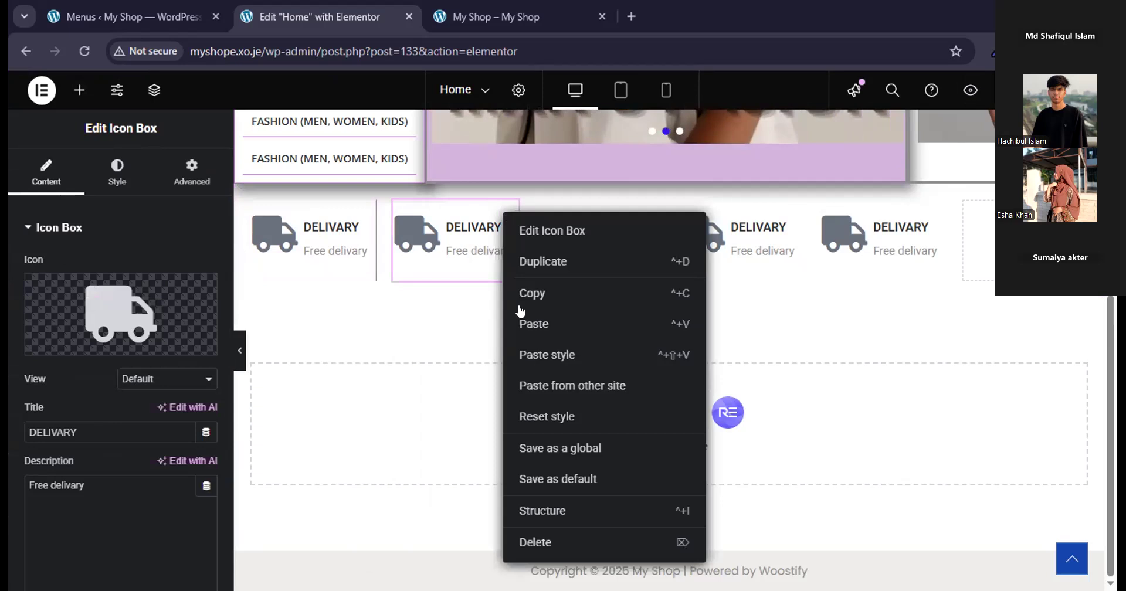
left_click(533, 359)
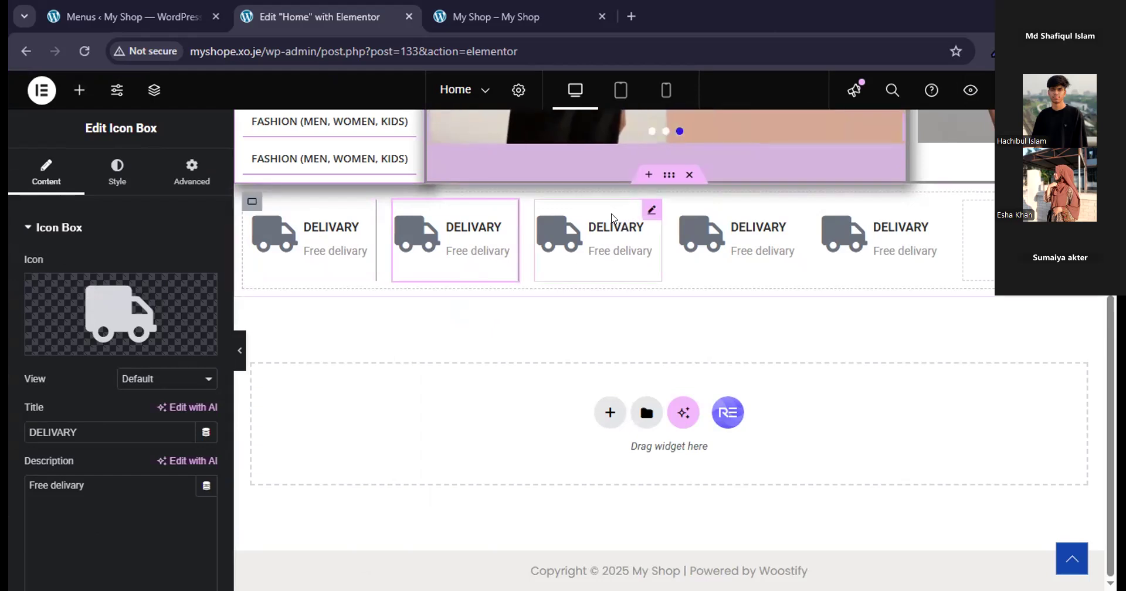
right_click(650, 218)
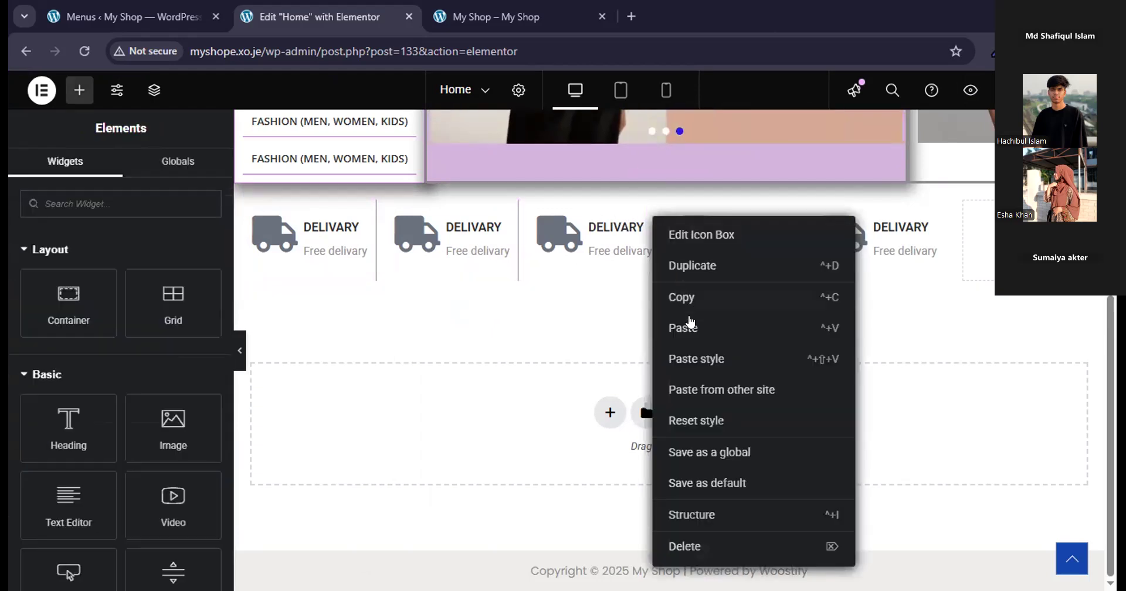
left_click(685, 356)
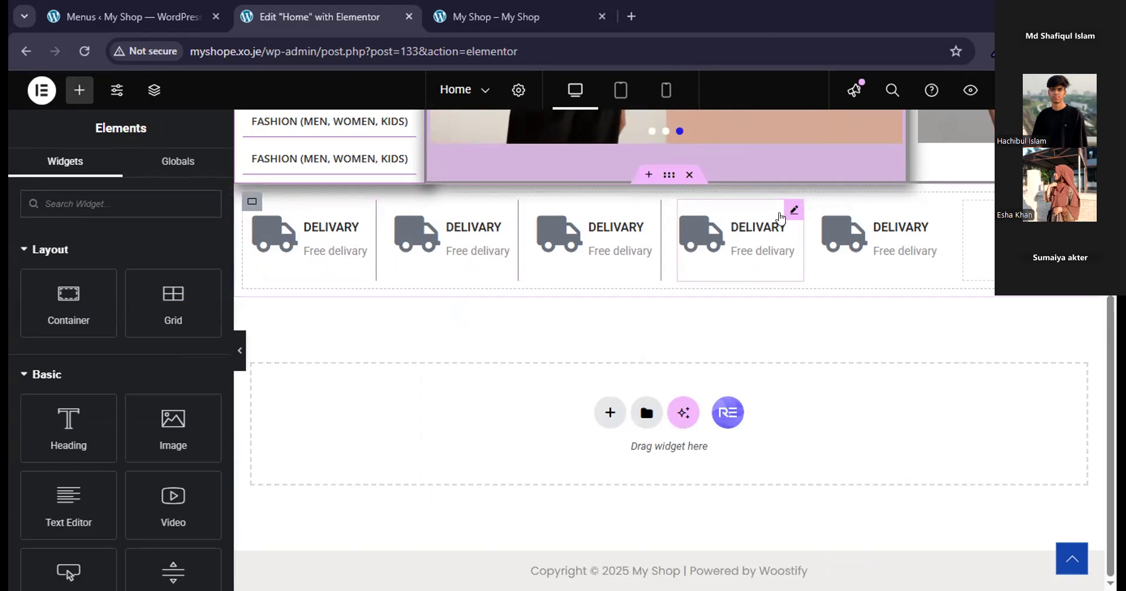
right_click(790, 205)
left_click(842, 350)
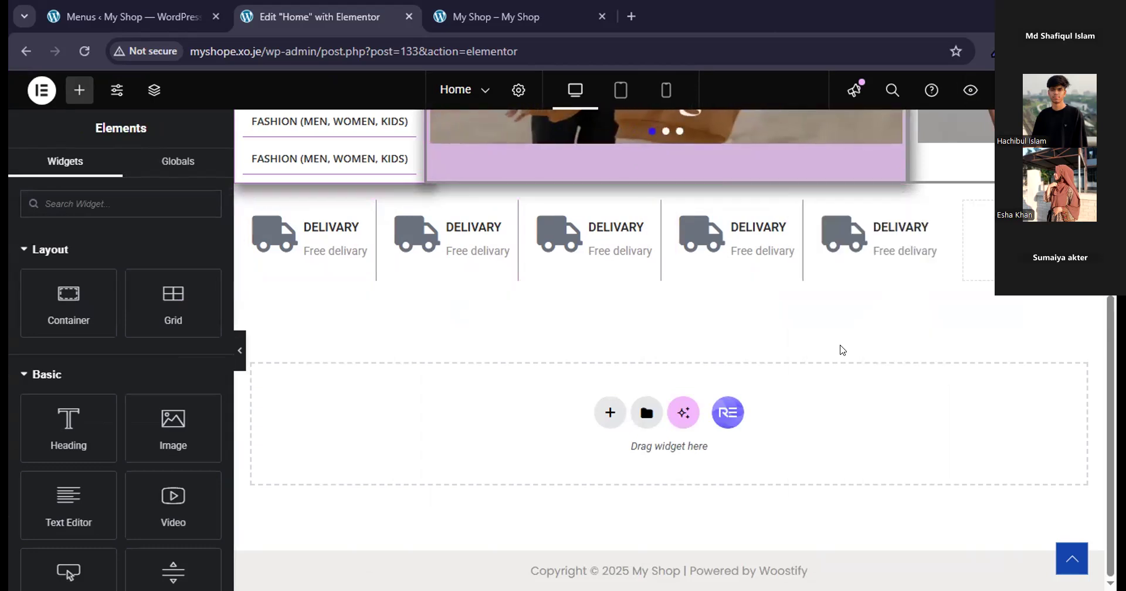
right_click(918, 205)
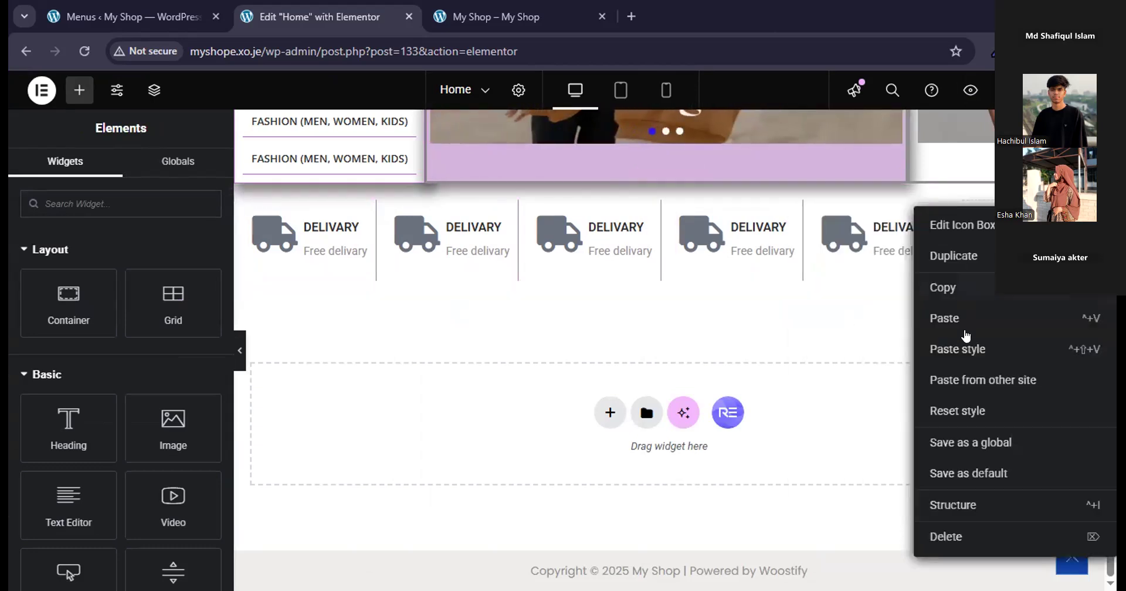
left_click(965, 348)
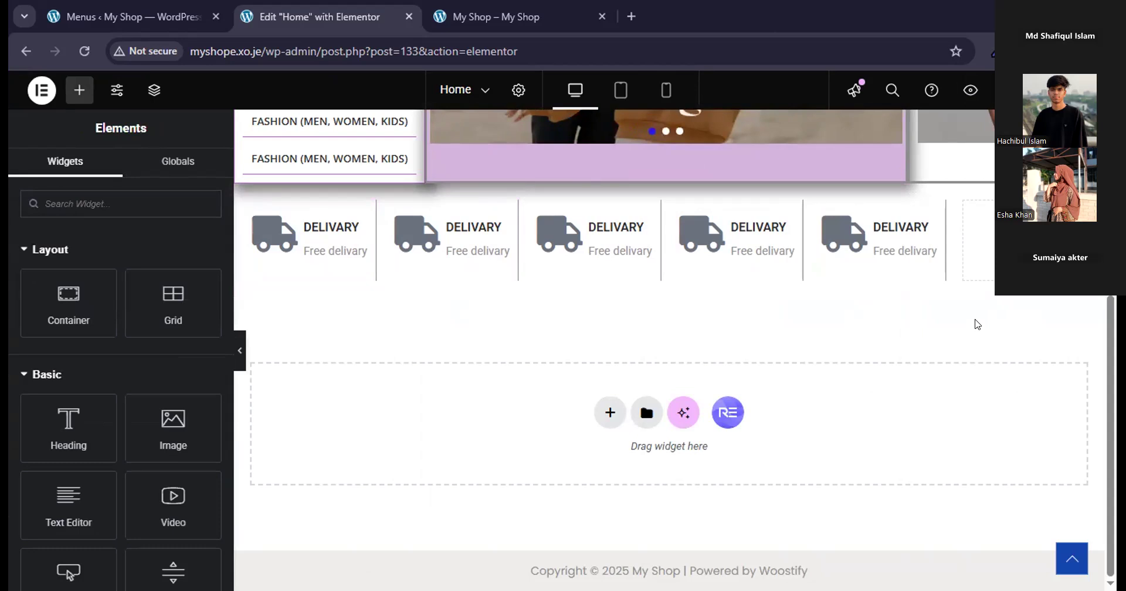
Duplicate the fifth delivery icon box to fill the sixth grid cell and reapply the copied style.
right_click(946, 209)
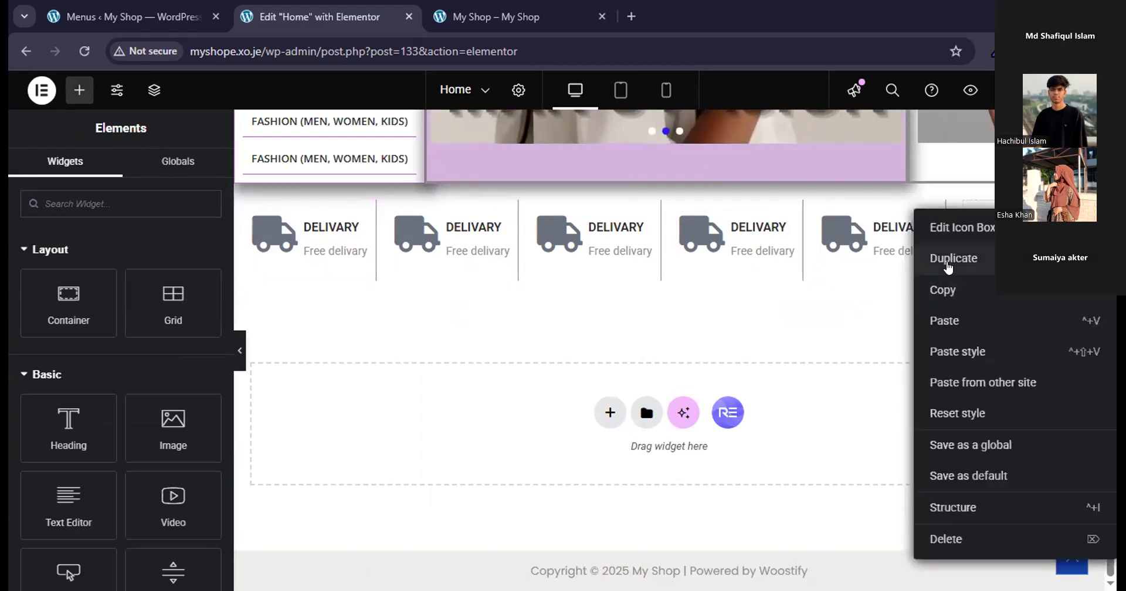
left_click(948, 259)
right_click(939, 220)
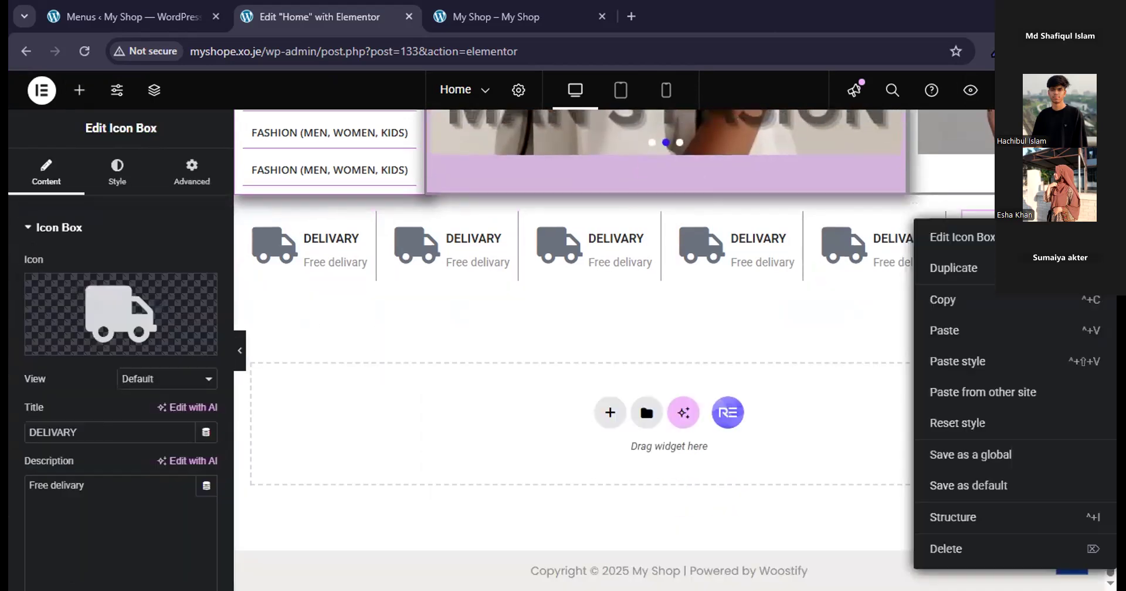
left_click(1007, 364)
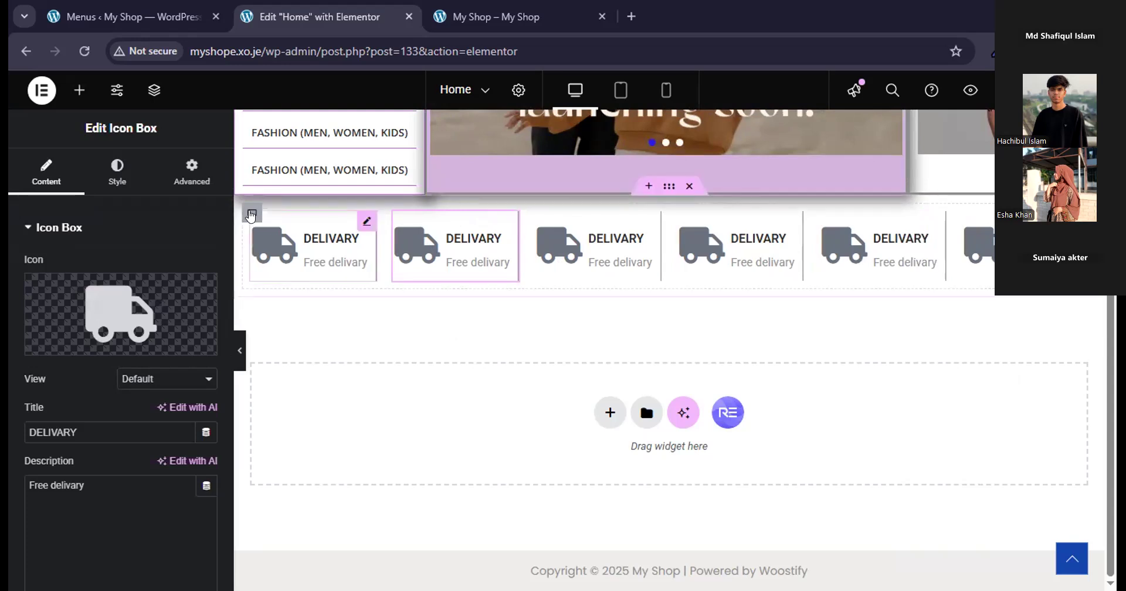
scroll(251, 205, "up", 1)
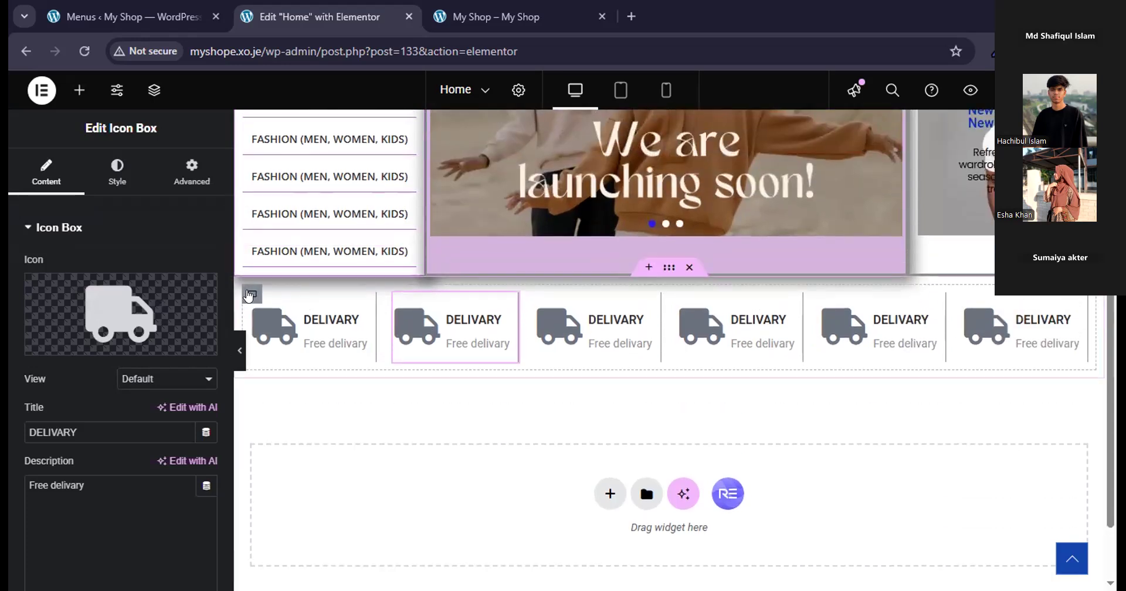
left_click(250, 294)
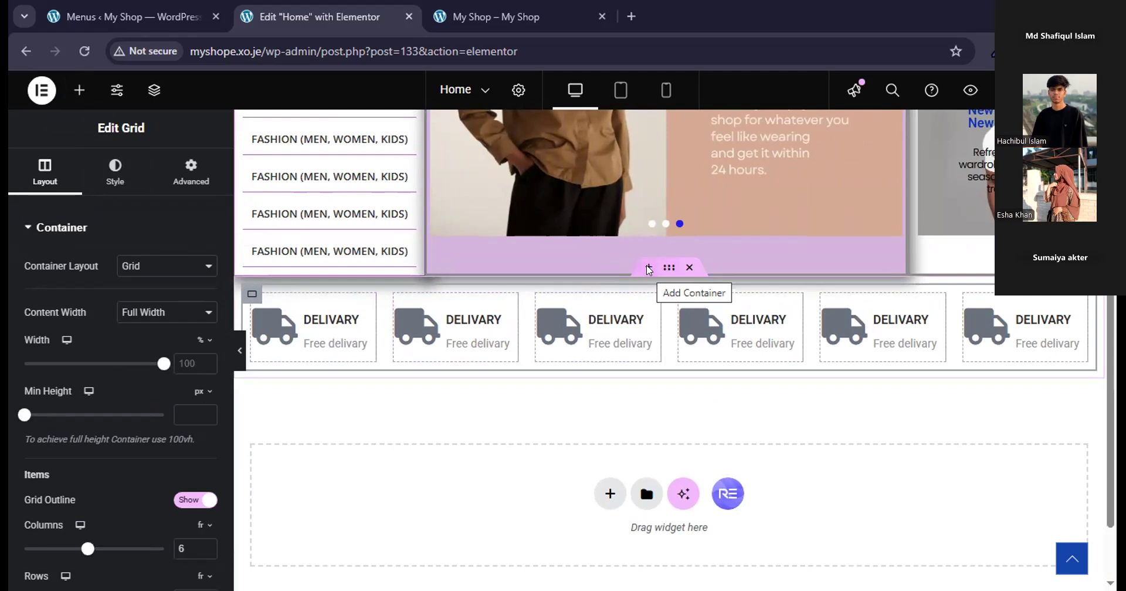
left_click(648, 268)
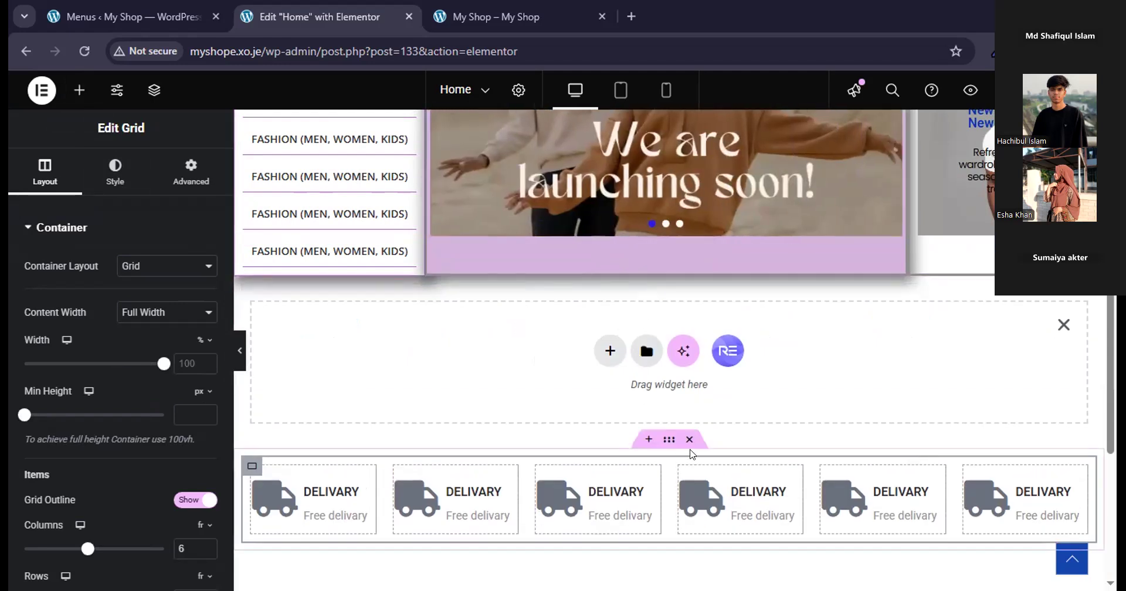
left_click(1063, 325)
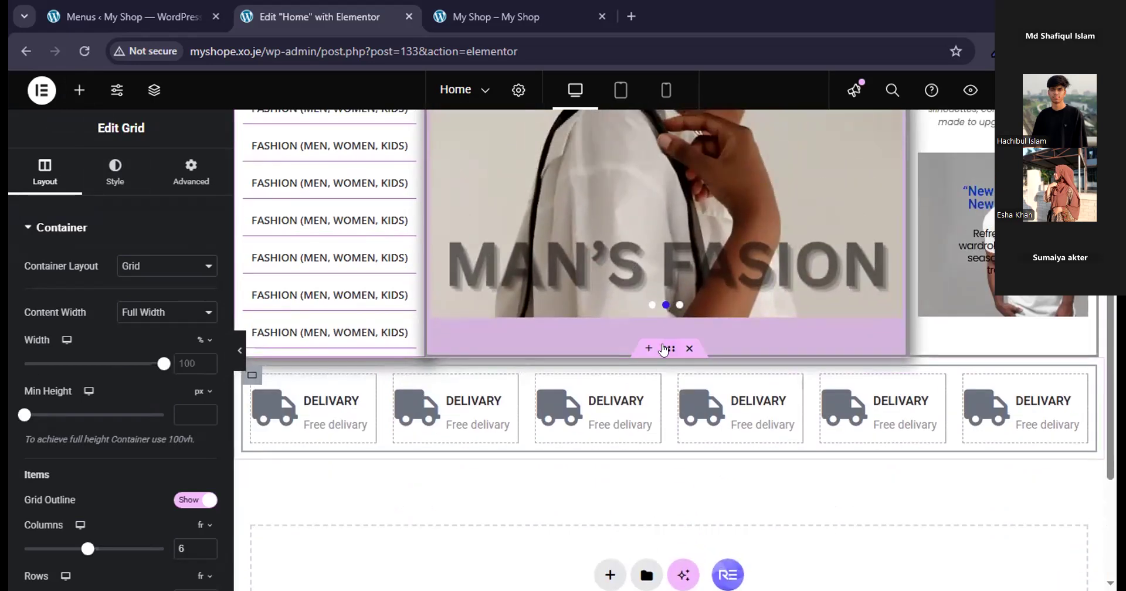
Add an outline box shadow with the default blur of 10 to the outer container holding the delivery icon boxes.
left_click(663, 350)
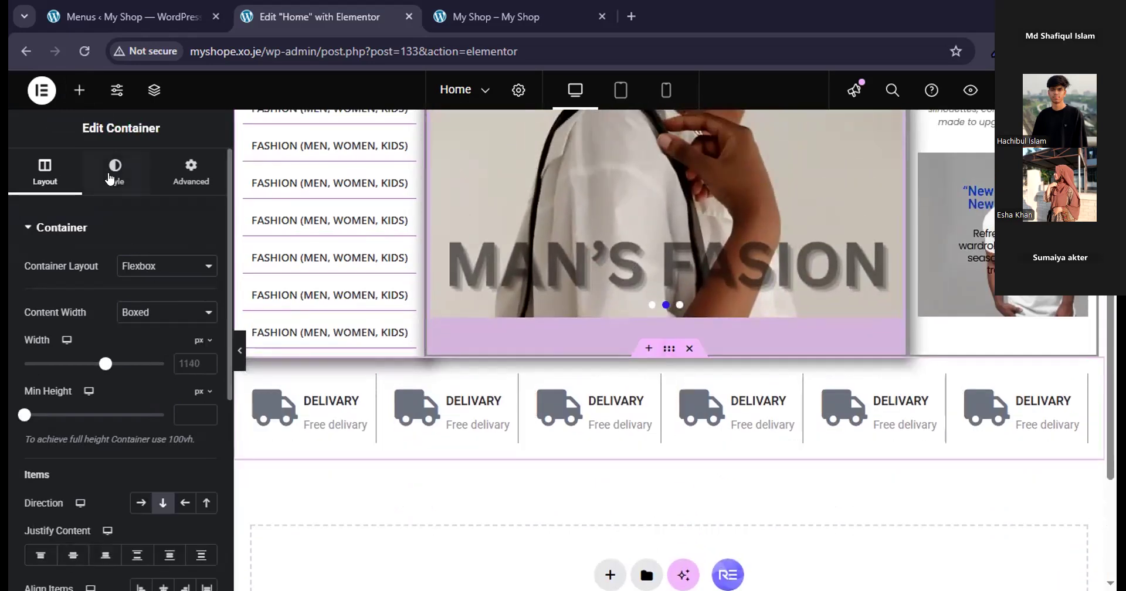
left_click(199, 165)
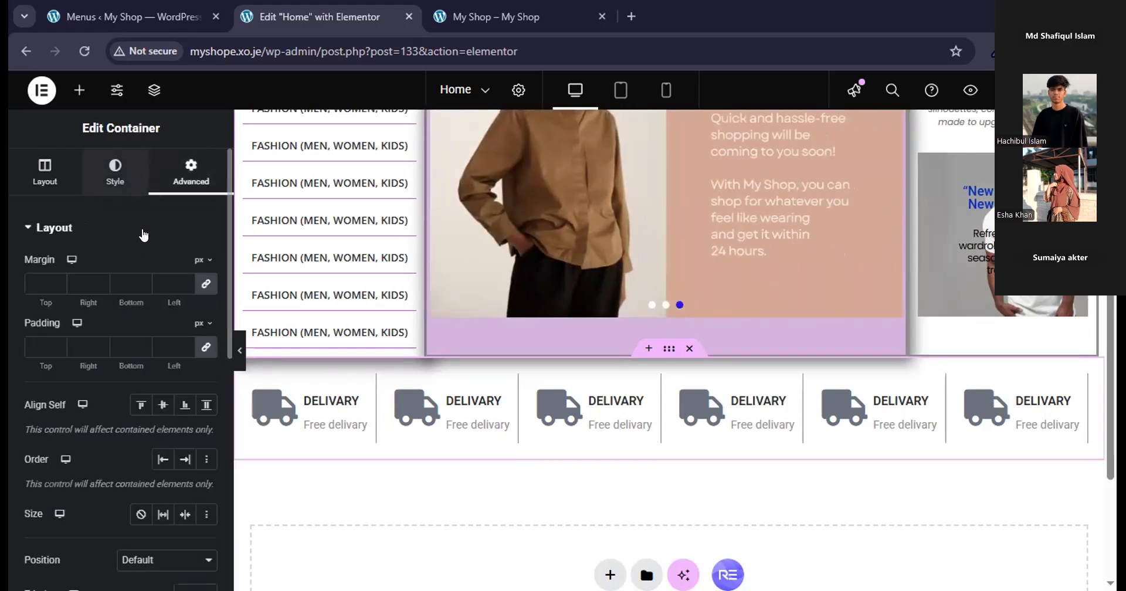
left_click(122, 175)
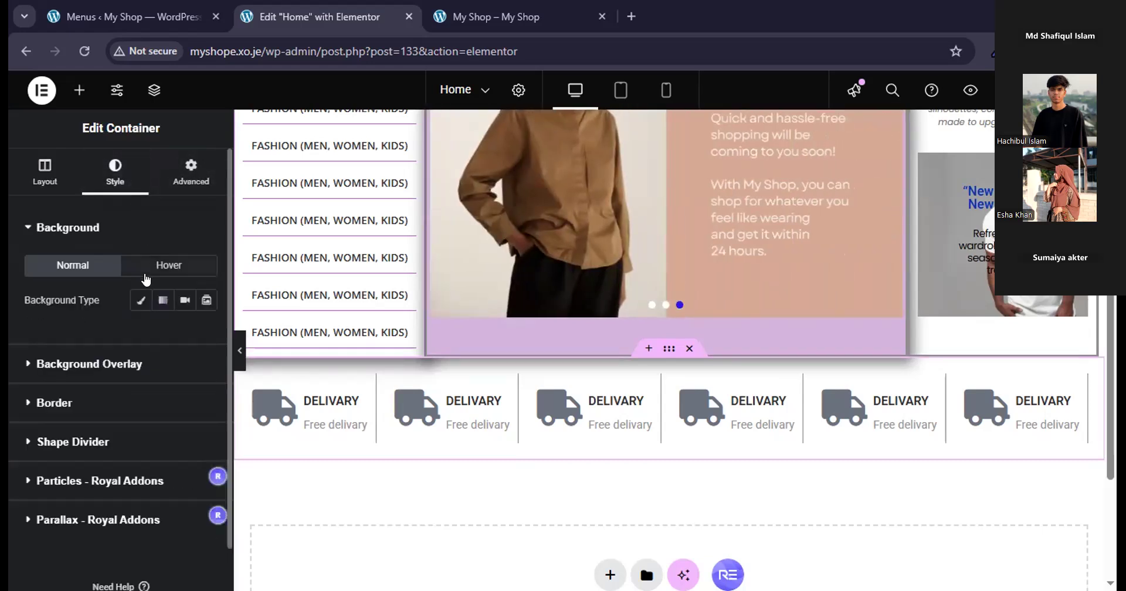
left_click(117, 410)
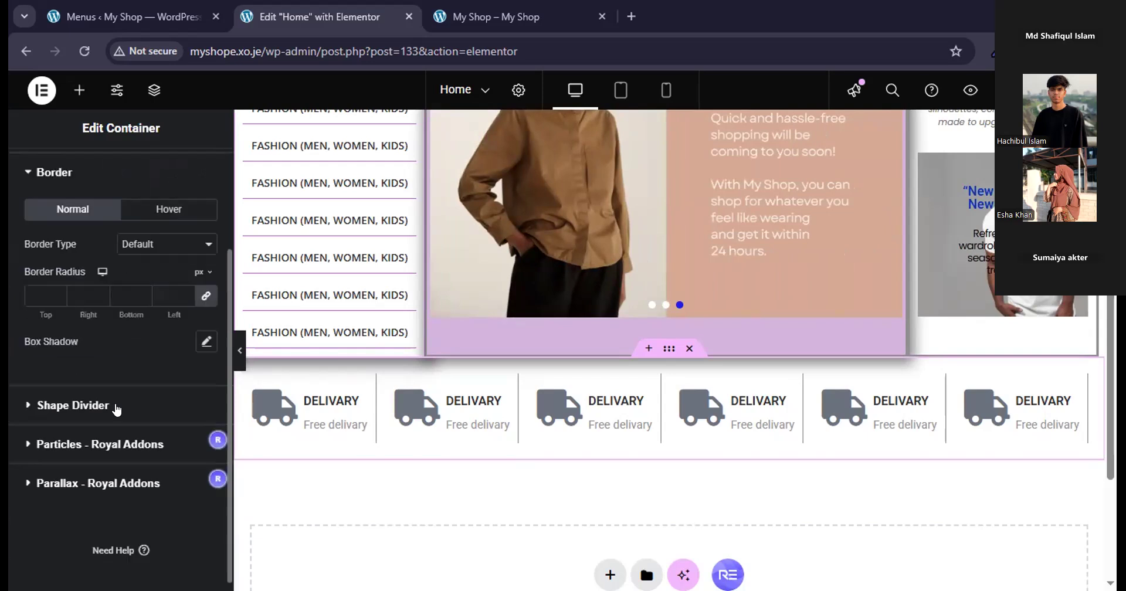
left_click(206, 341)
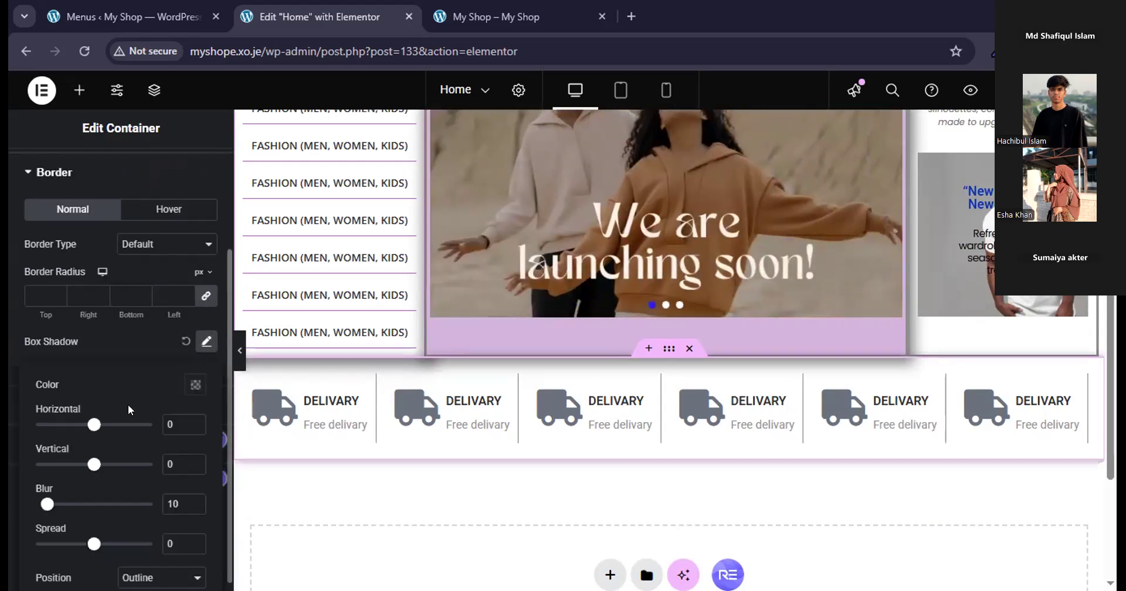
scroll(150, 473, "down", 1)
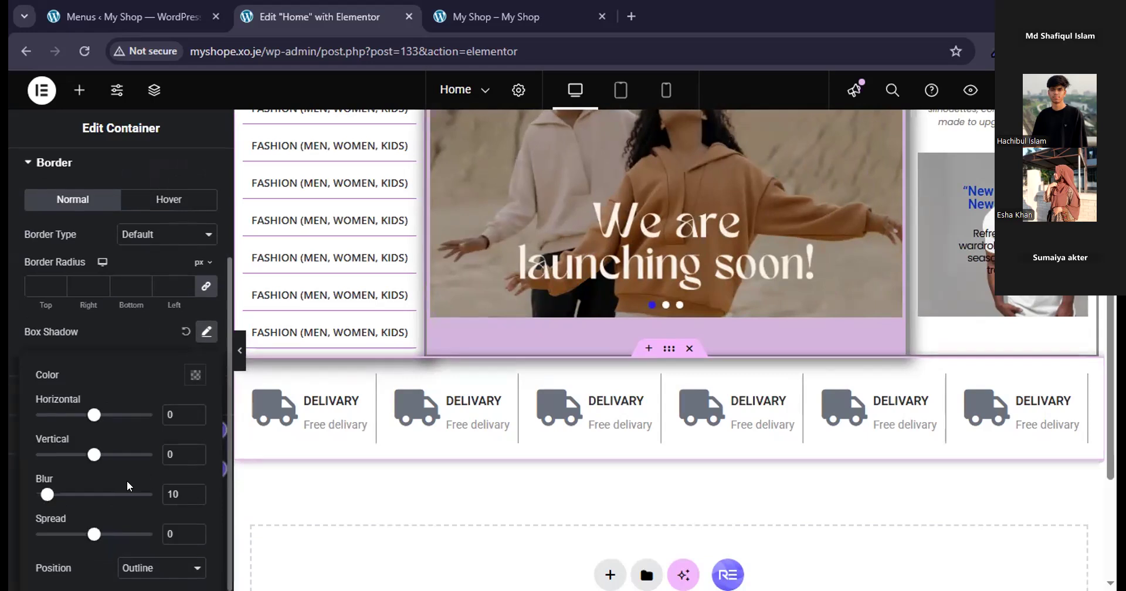
left_click(1041, 90)
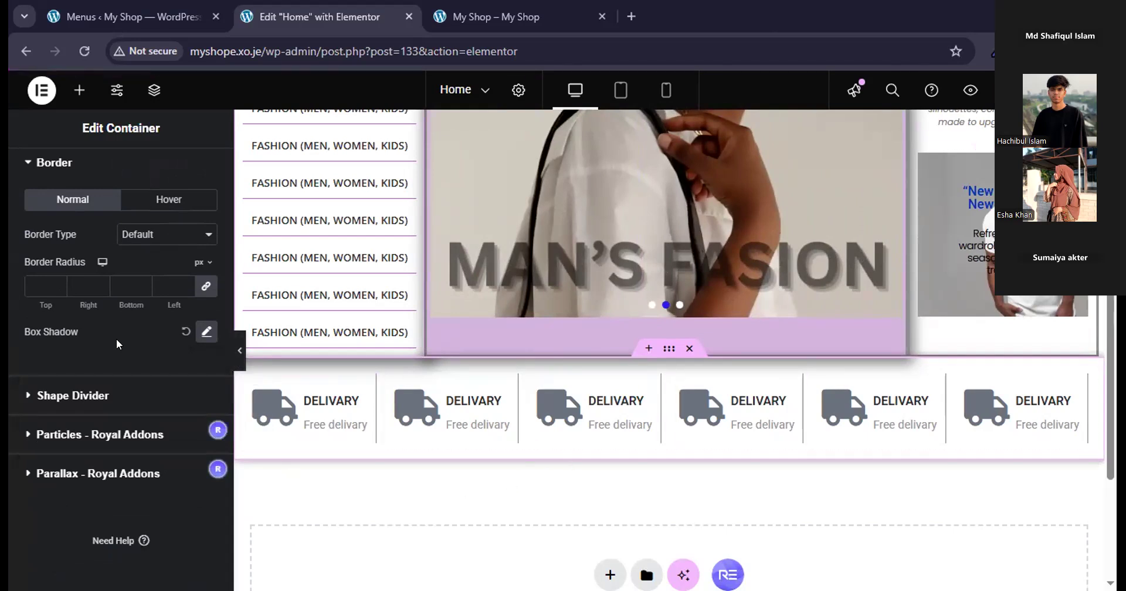
Unlink the delivery container's margins to set only its top margin to 10 px, and hide the settings panel to preview the page.
scroll(88, 332, "up", 3)
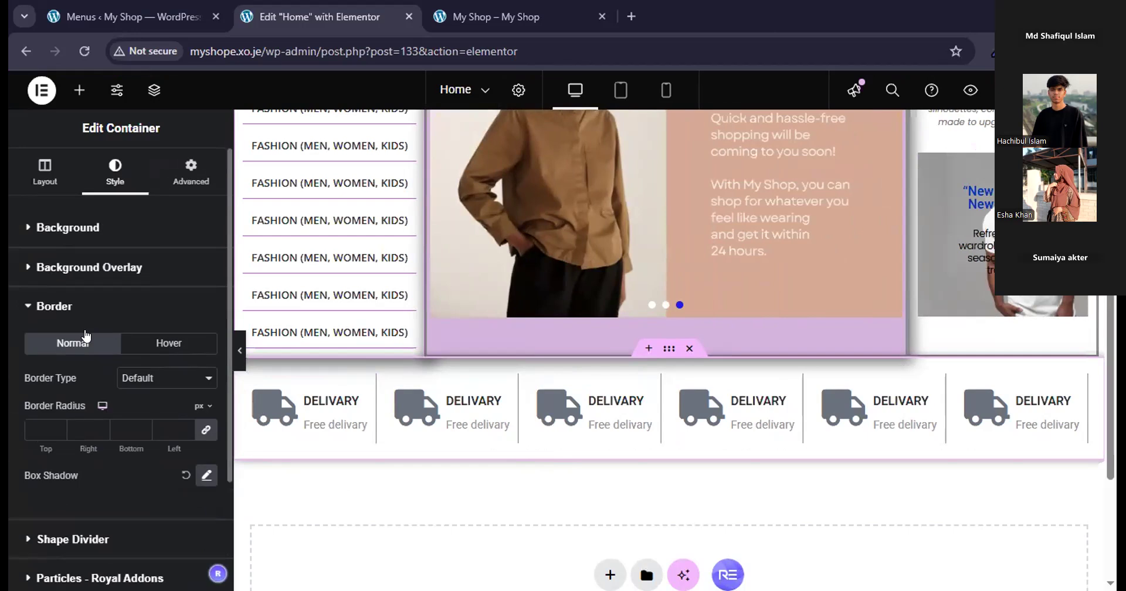
left_click(182, 169)
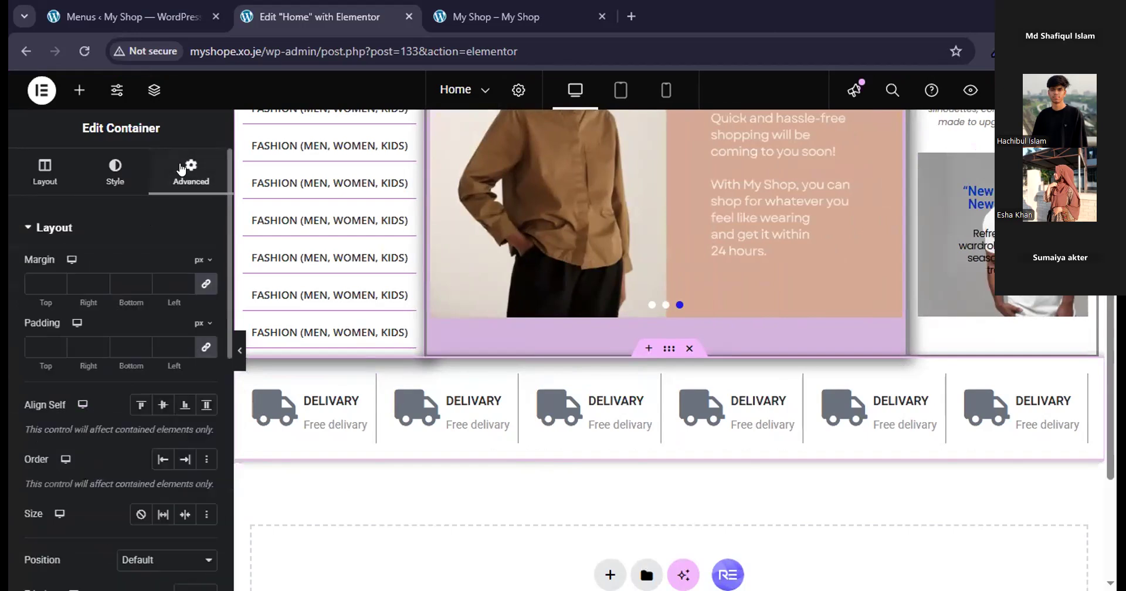
left_click(202, 284)
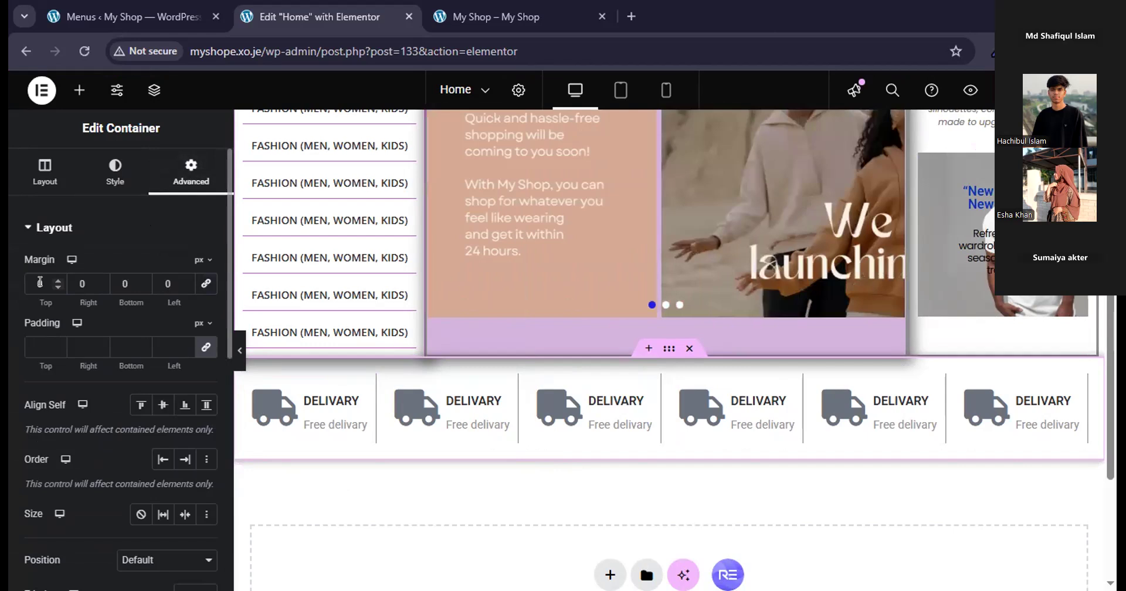
type("10")
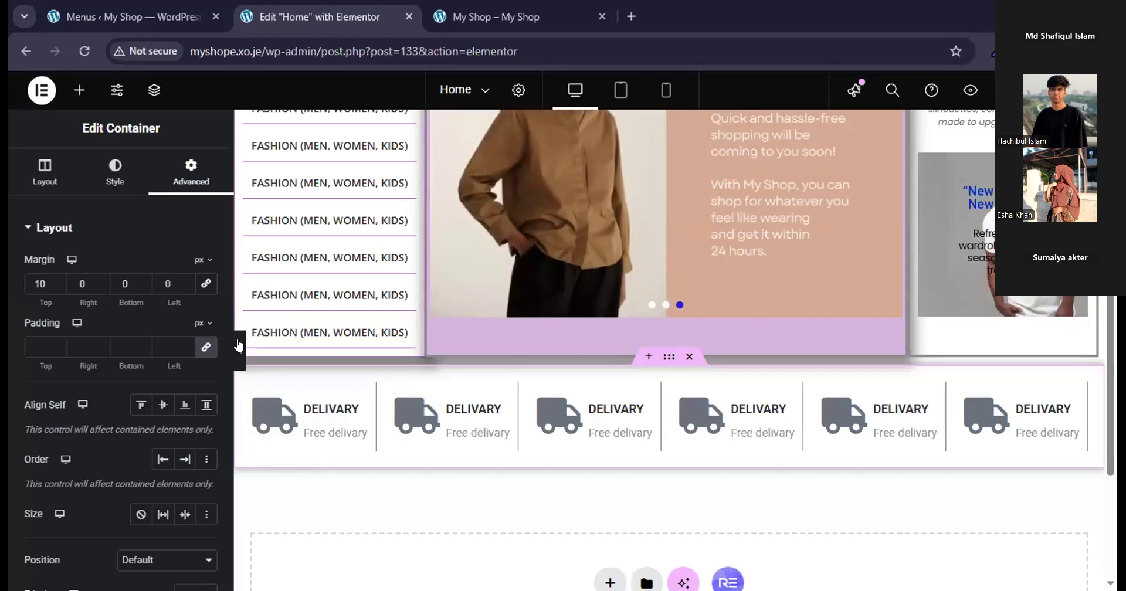
mouse_move(409, 258)
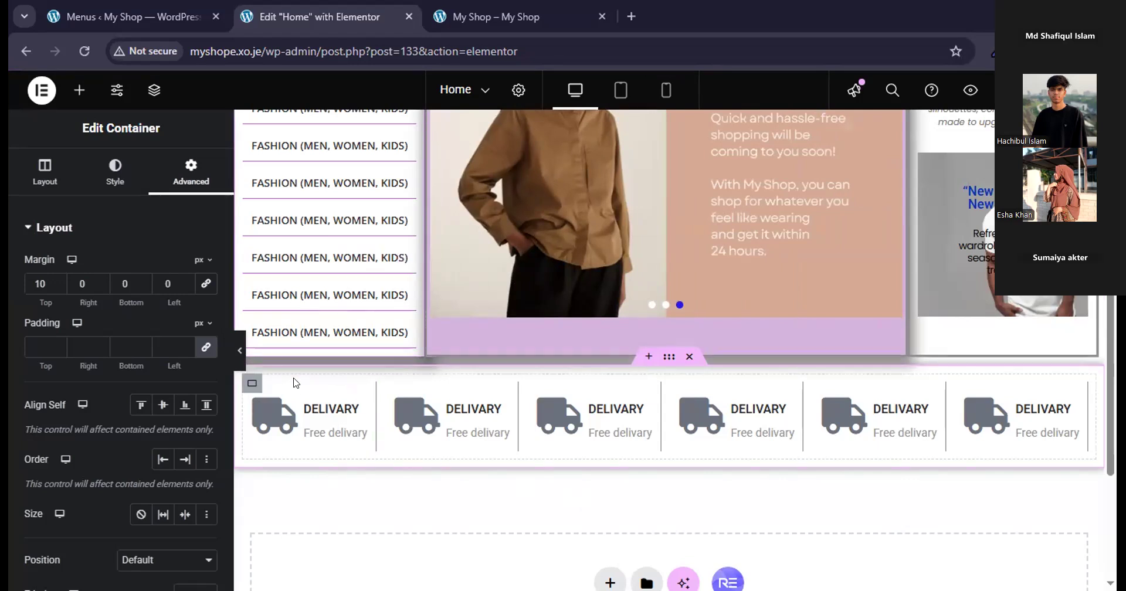
left_click(237, 355)
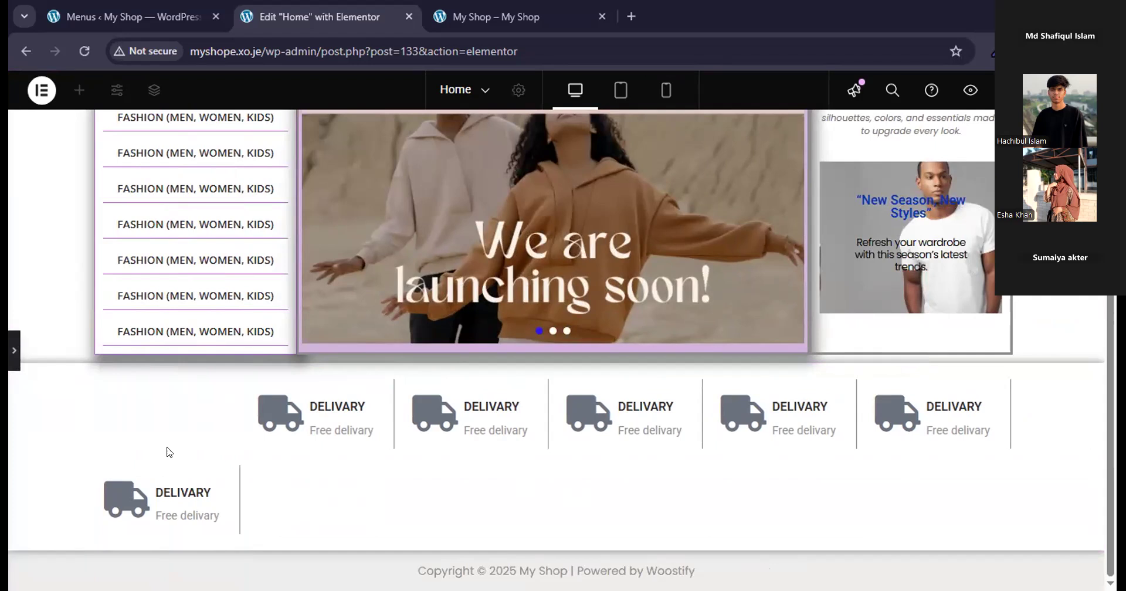
Compare the delivery row's layout in the editor and in the preview, and check the inner grid's container settings.
left_click(14, 351)
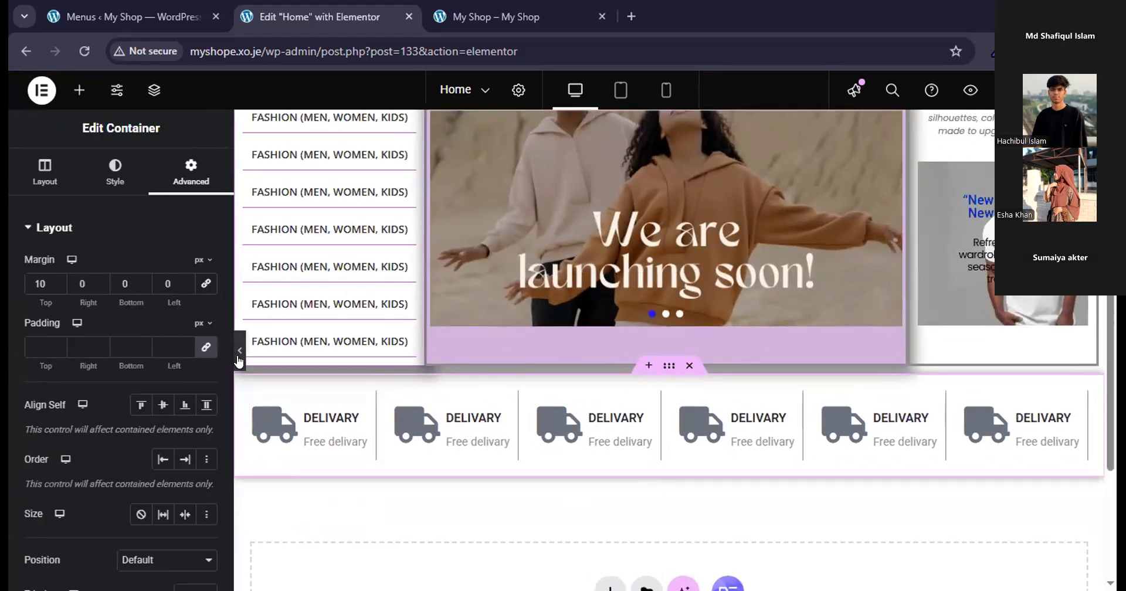
left_click(237, 355)
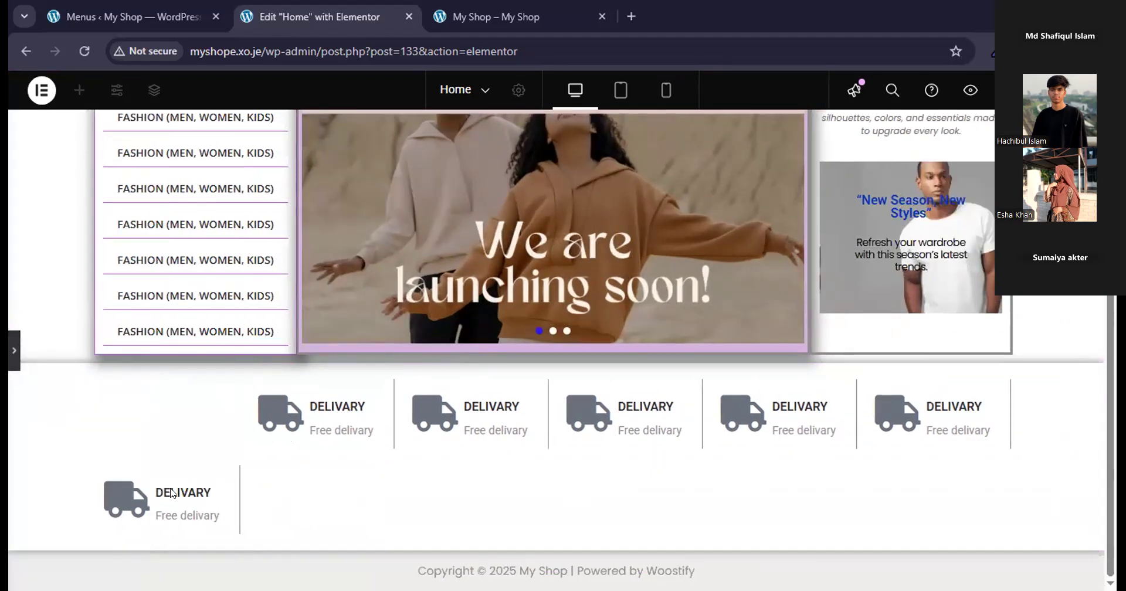
left_click(15, 354)
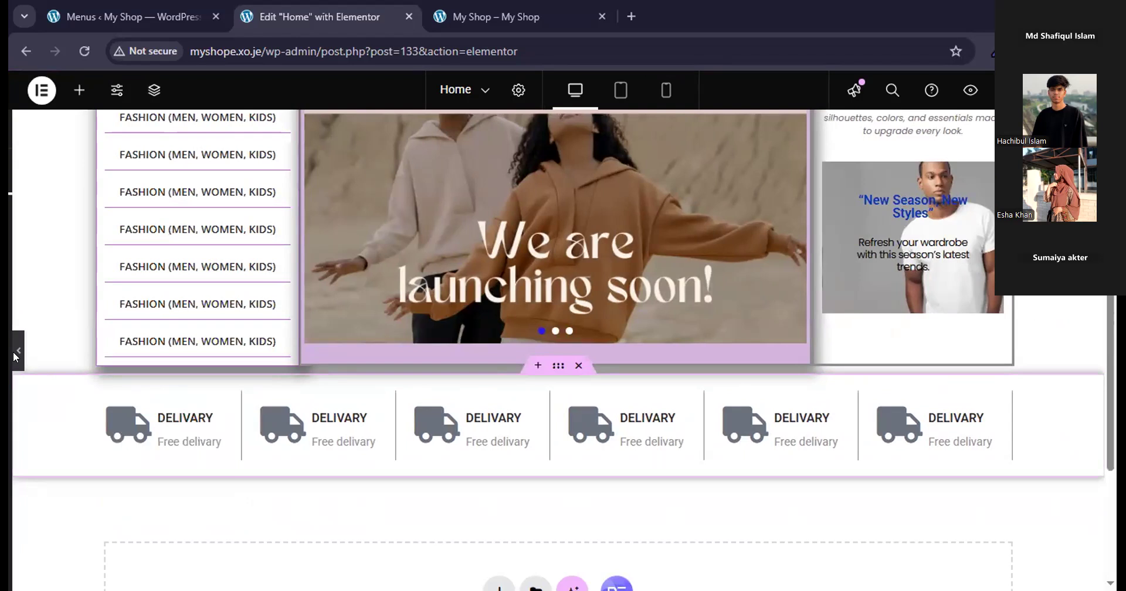
mouse_move(249, 397)
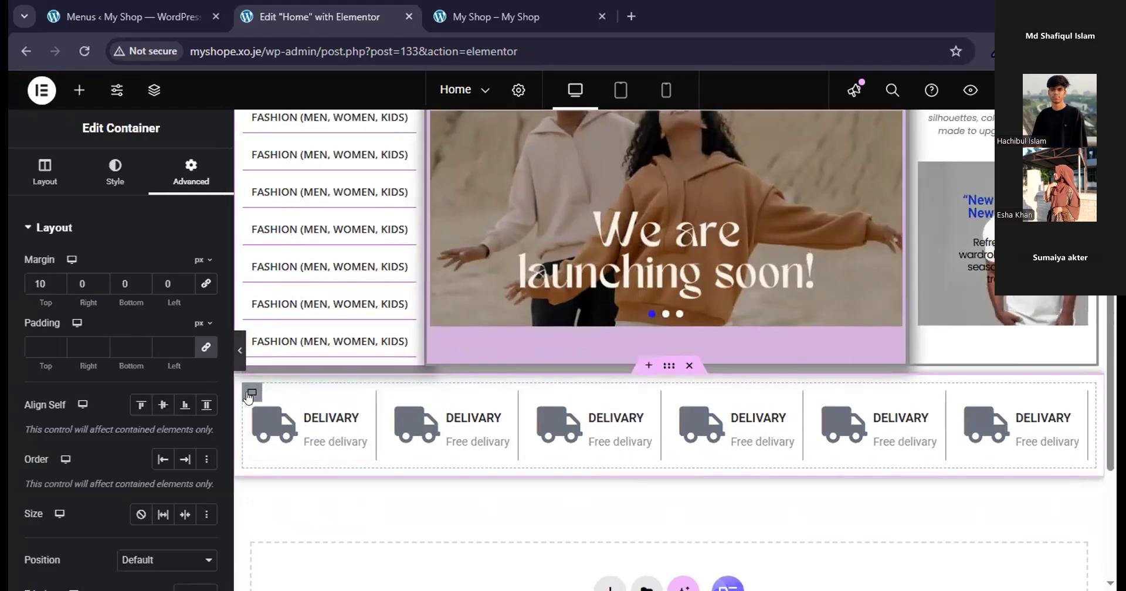
left_click(251, 393)
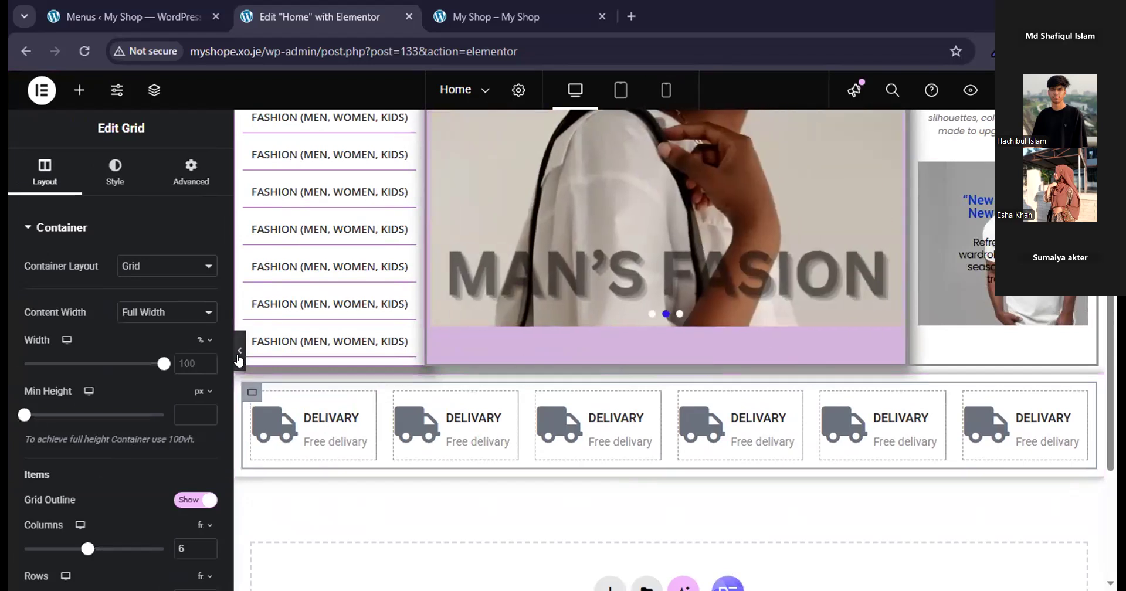
left_click(240, 350)
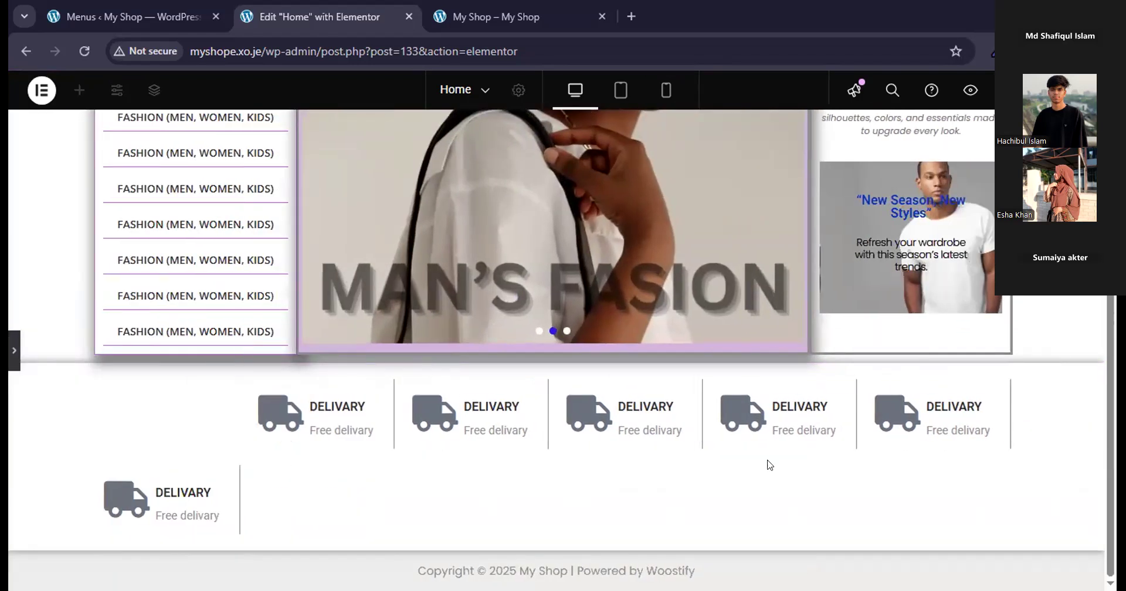
left_click(13, 350)
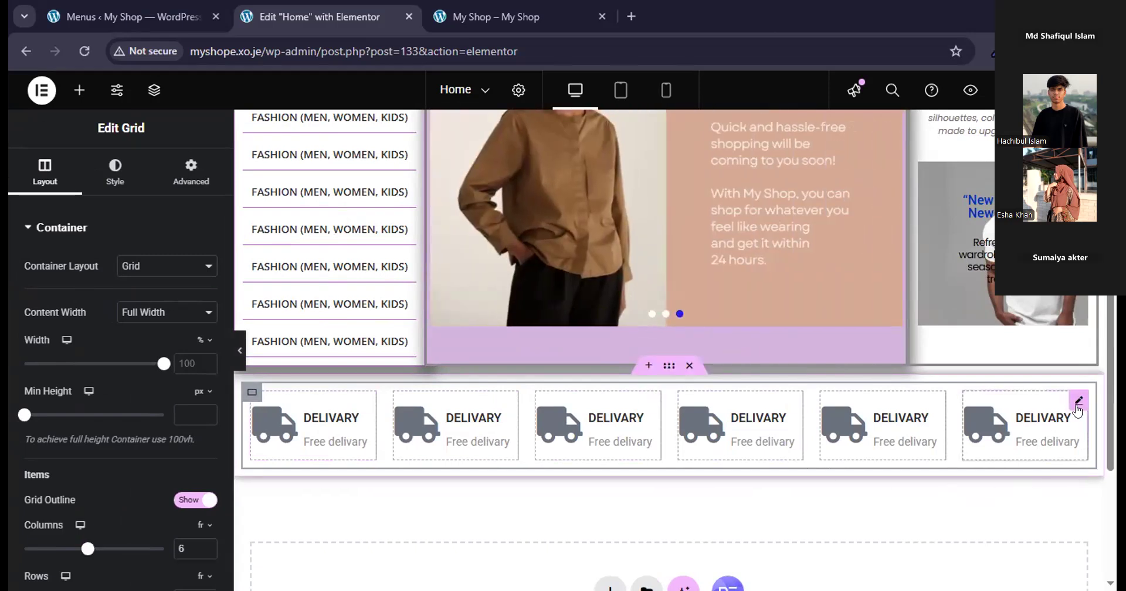
Set the sixth delivery icon box's right border width to 0 px, check its padding settings, and preview the page.
left_click(1078, 403)
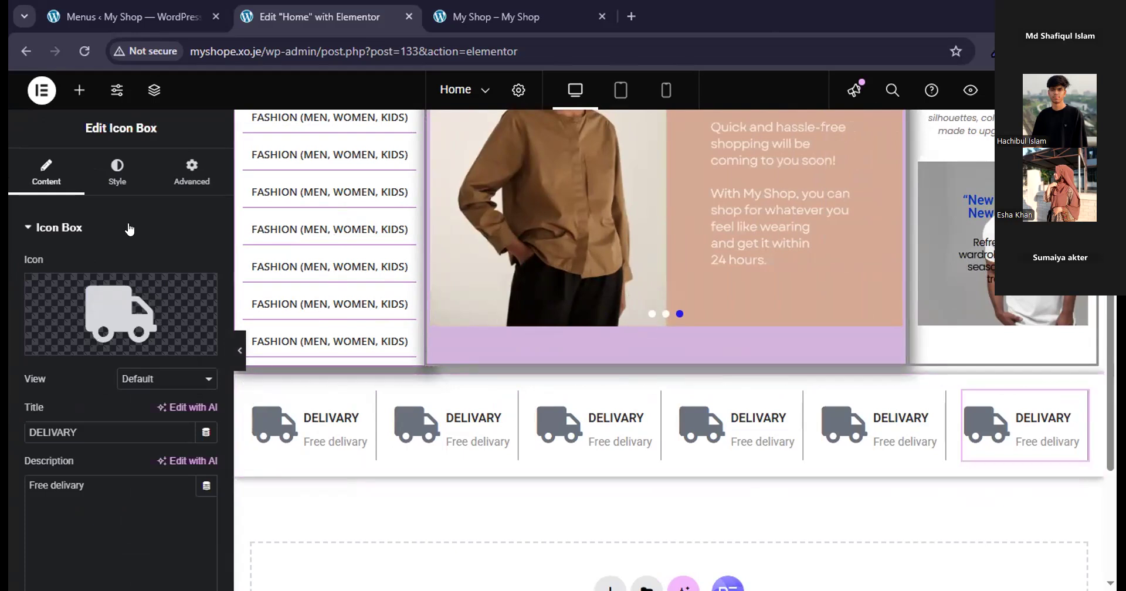
left_click(117, 172)
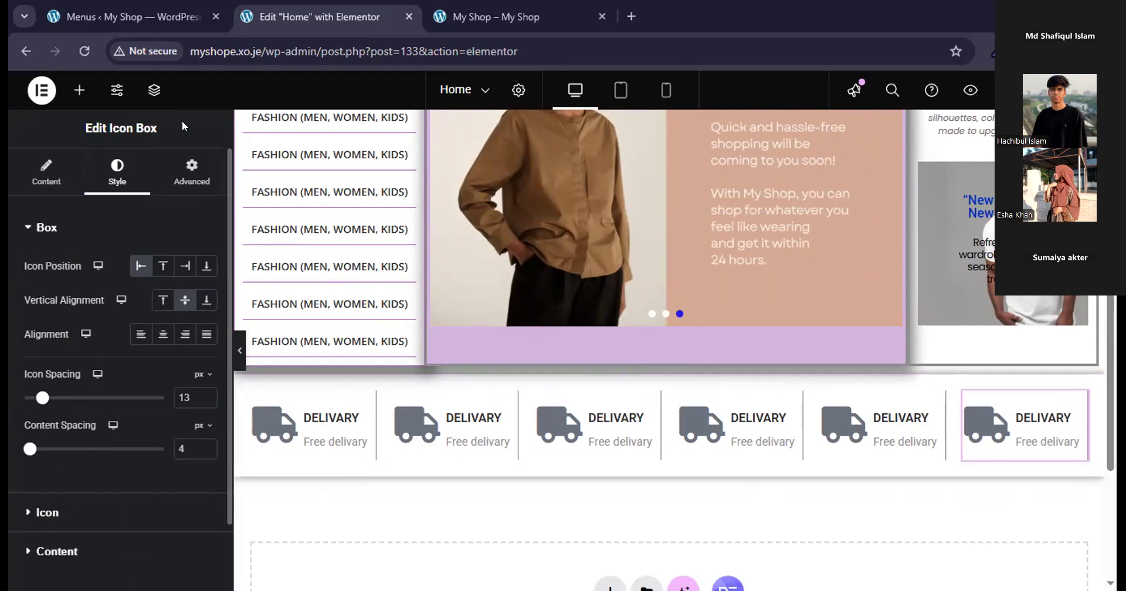
left_click(168, 185)
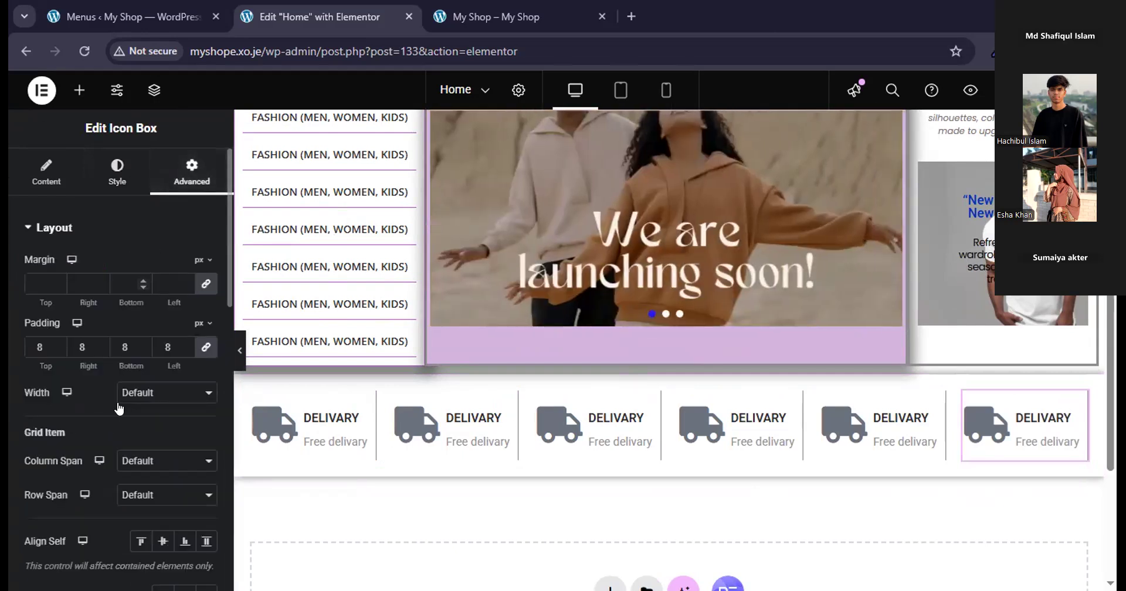
scroll(117, 410, "down", 10)
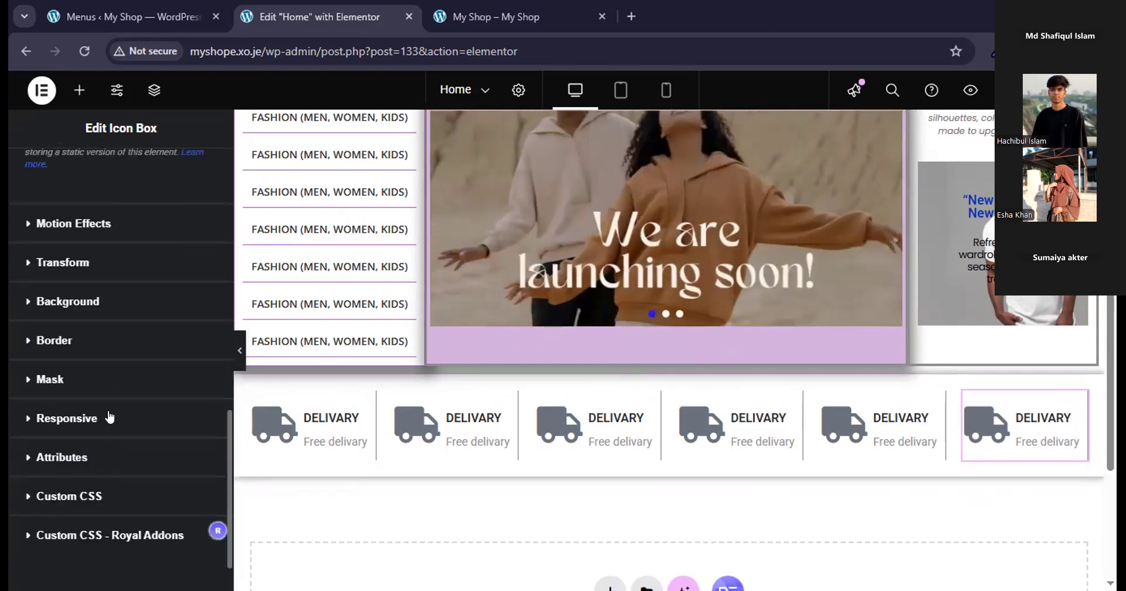
left_click(80, 340)
scroll(91, 383, "down", 2)
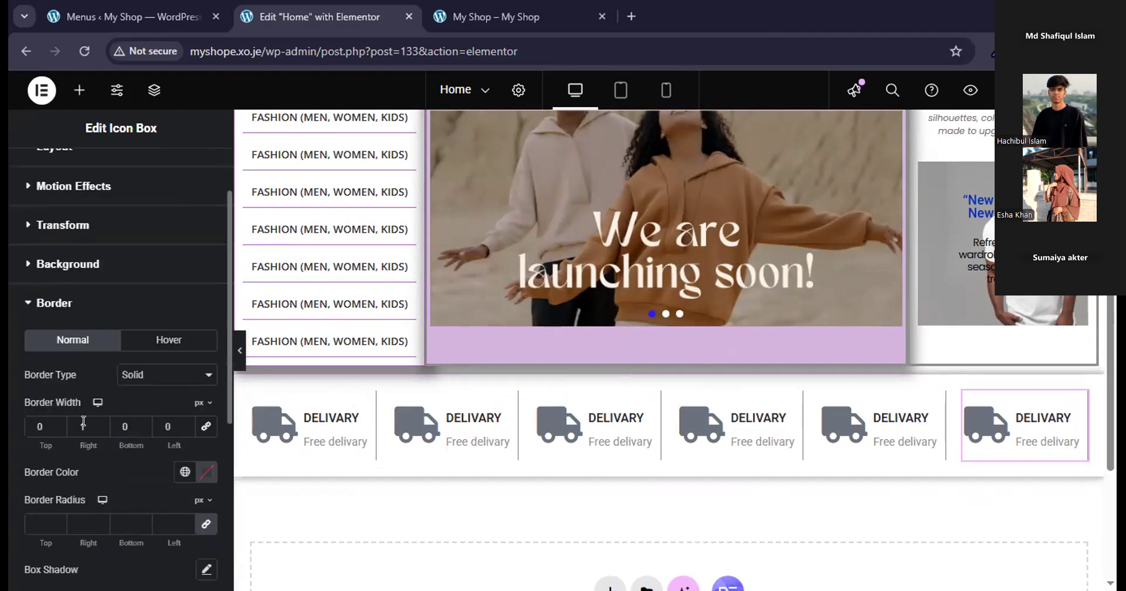
left_click(101, 432)
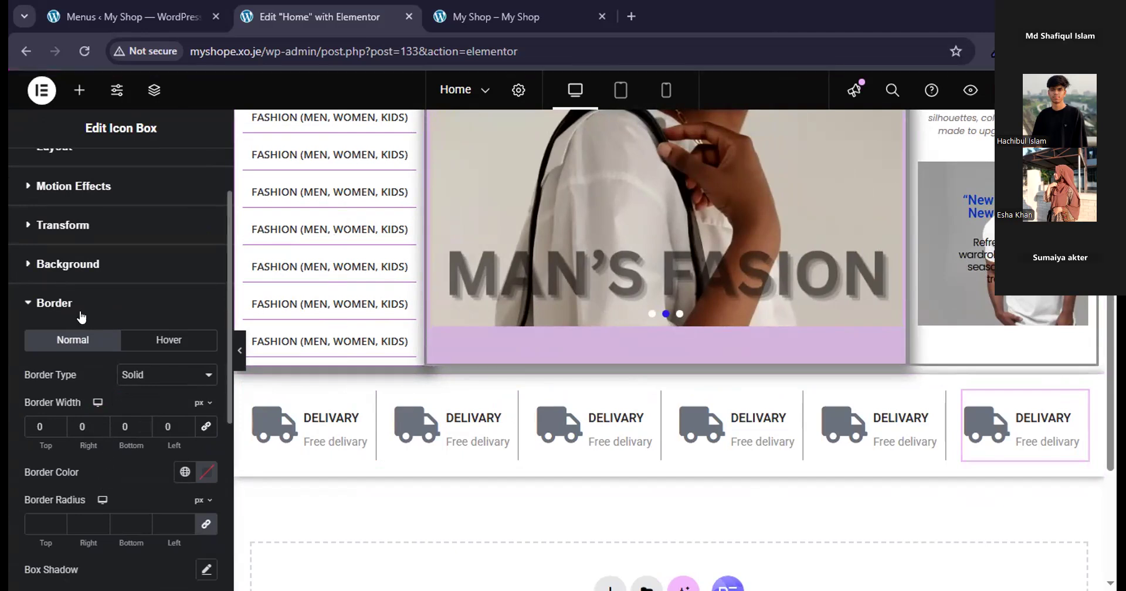
scroll(85, 320, "down", 2)
scroll(86, 320, "up", 5)
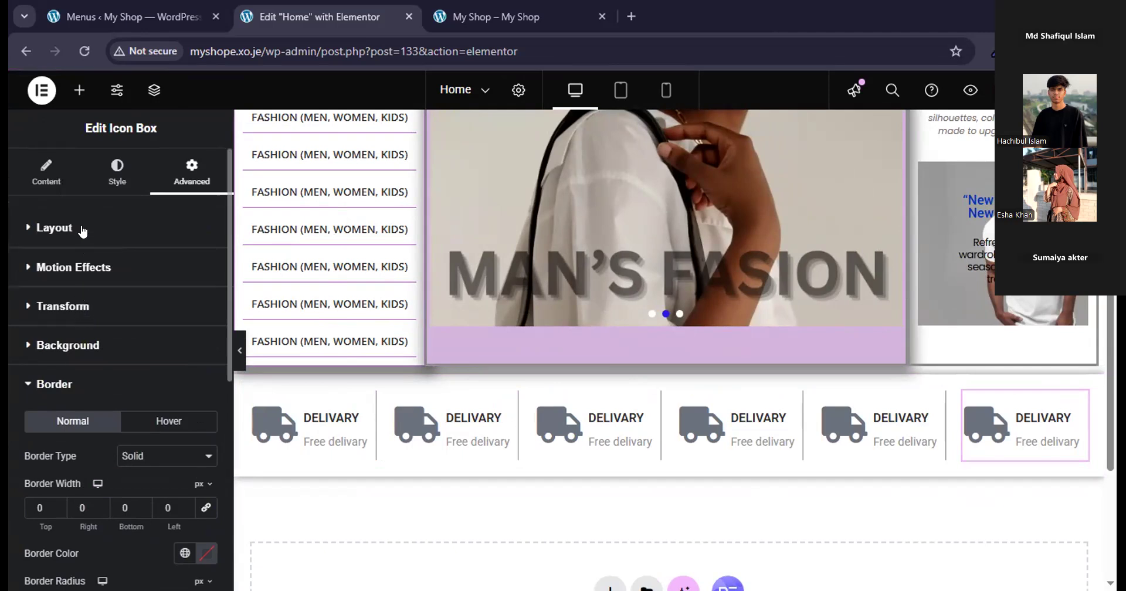
left_click(54, 228)
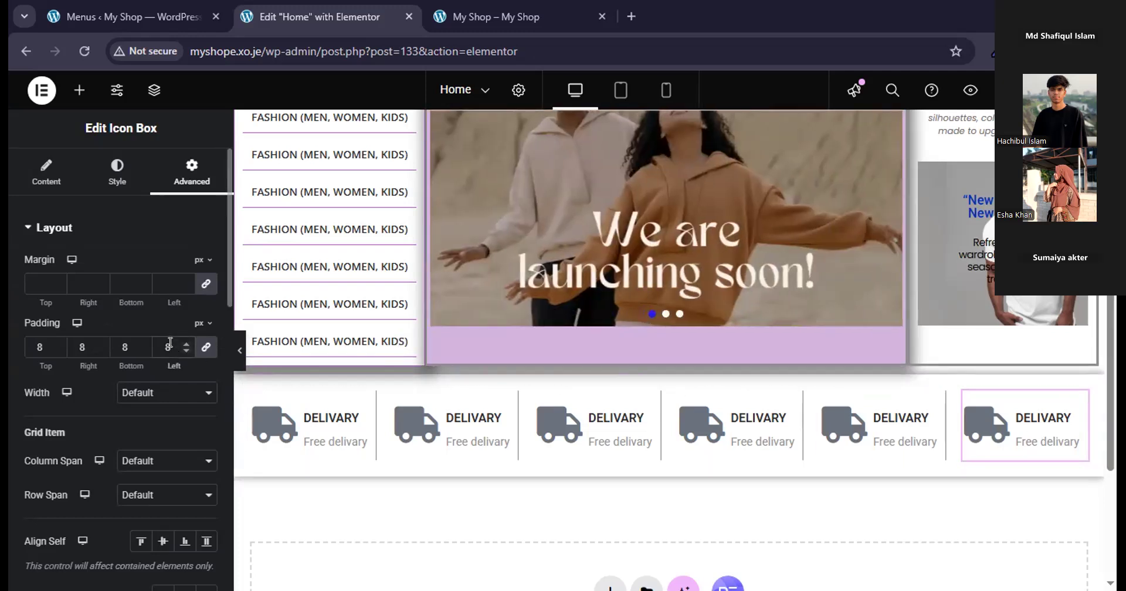
left_click(238, 355)
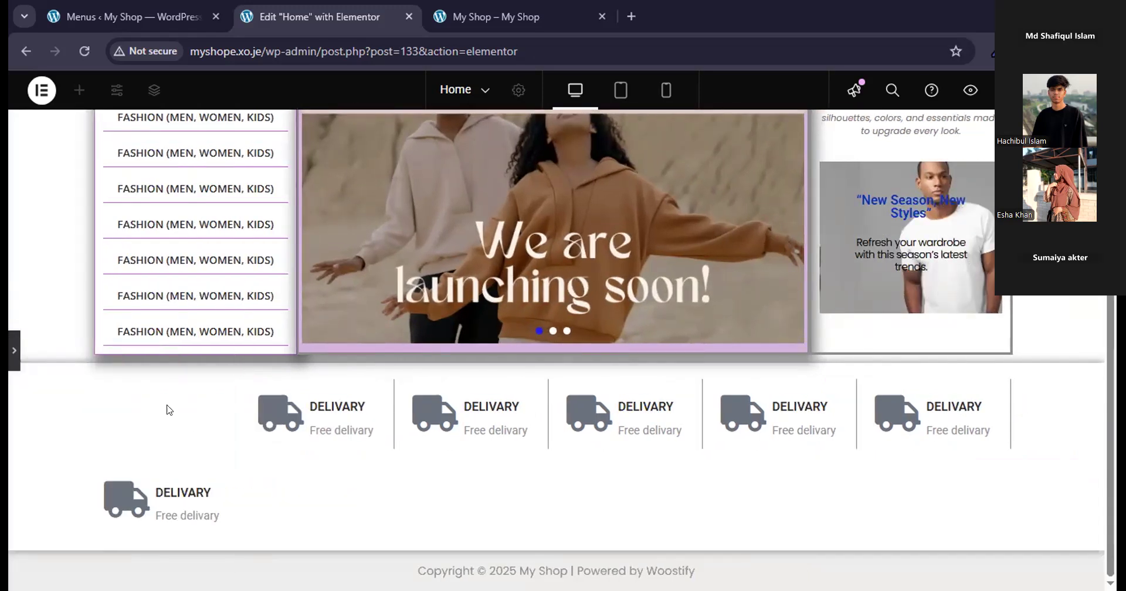
left_click(13, 347)
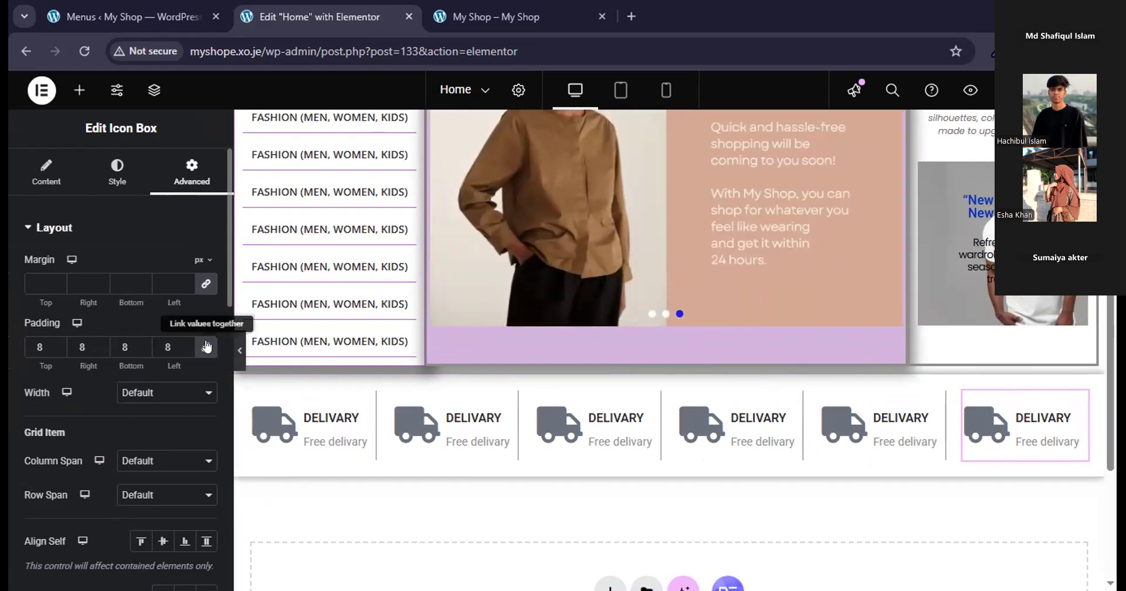
Try a linked padding of 5 px on all sides of the sixth delivery icon box and preview the page.
left_click(203, 347)
left_click(202, 348)
left_click(54, 348)
left_click(54, 347)
left_click(54, 348)
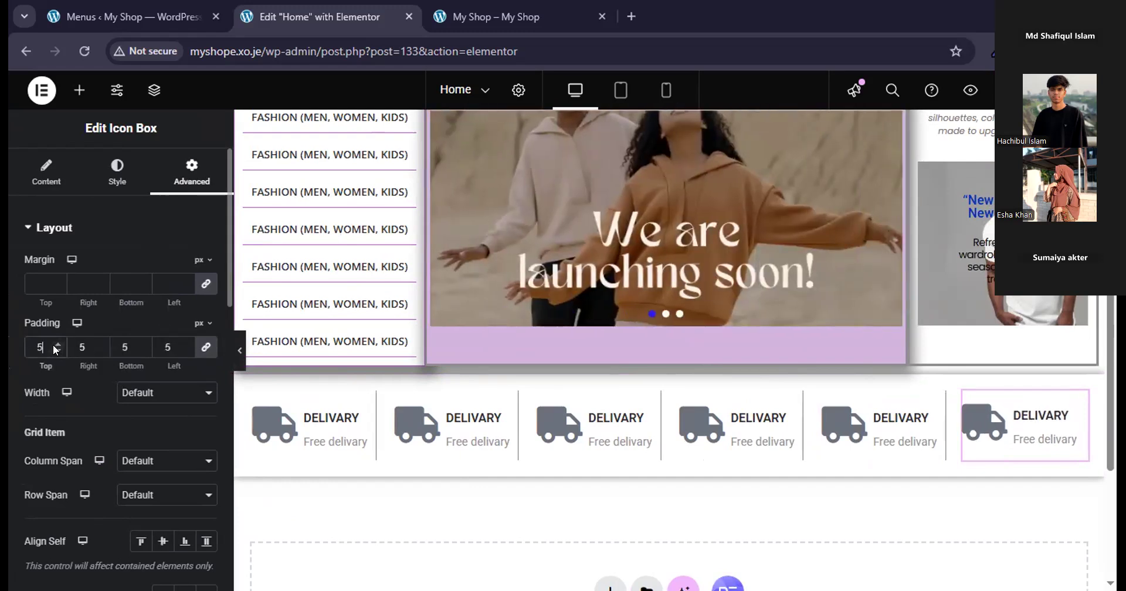
left_click(237, 350)
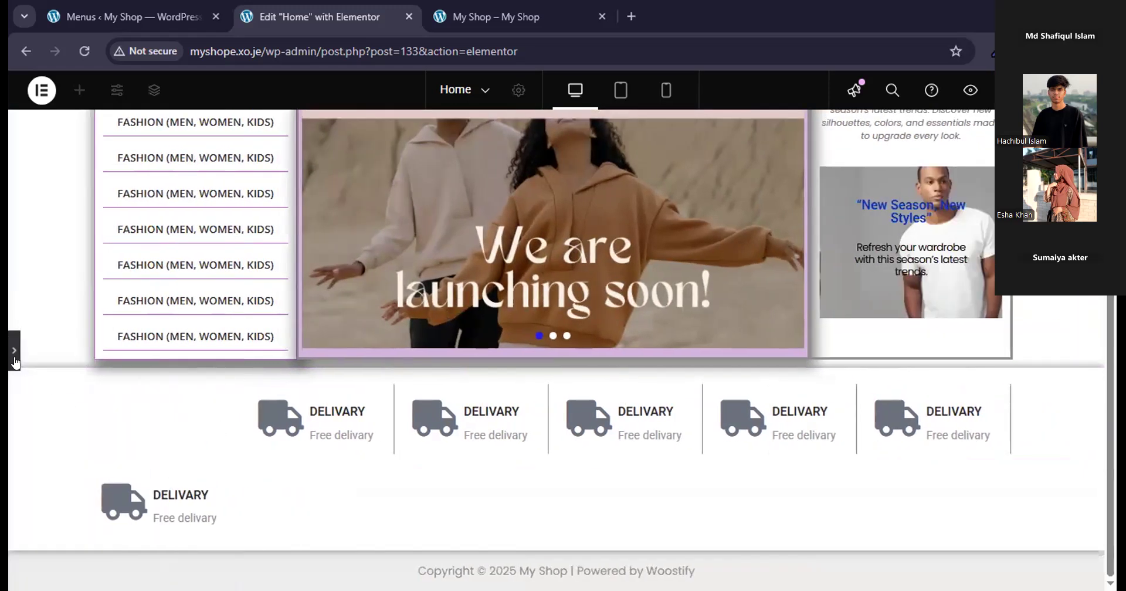
left_click(12, 354)
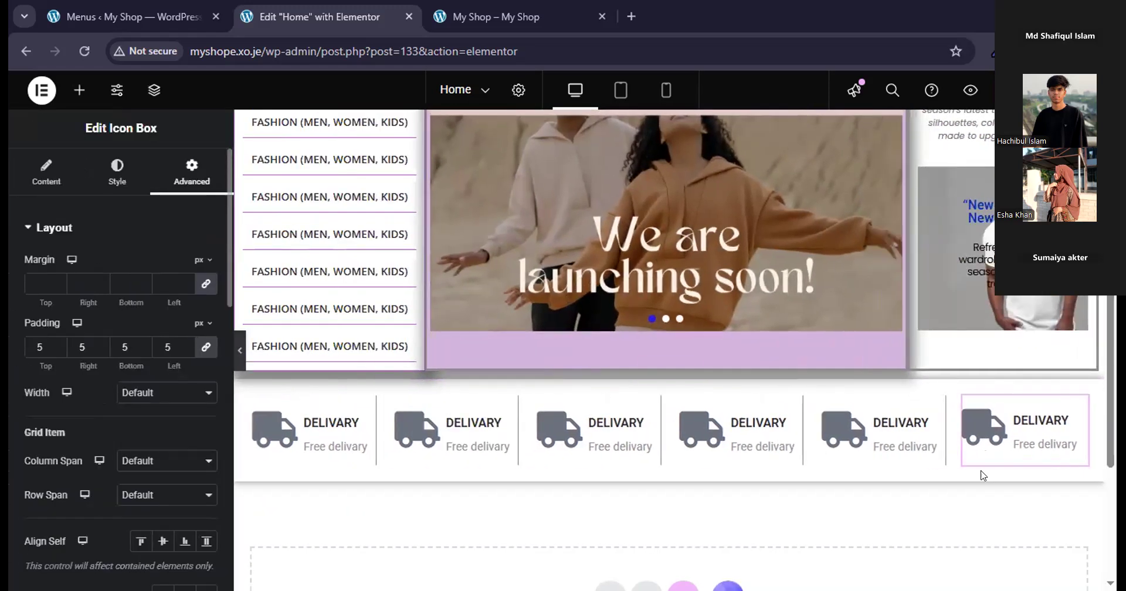
Restore the sixth delivery icon box's linked padding to 8 px on all sides.
left_click(186, 345)
left_click(186, 344)
left_click(186, 344)
left_click(186, 344)
left_click(186, 351)
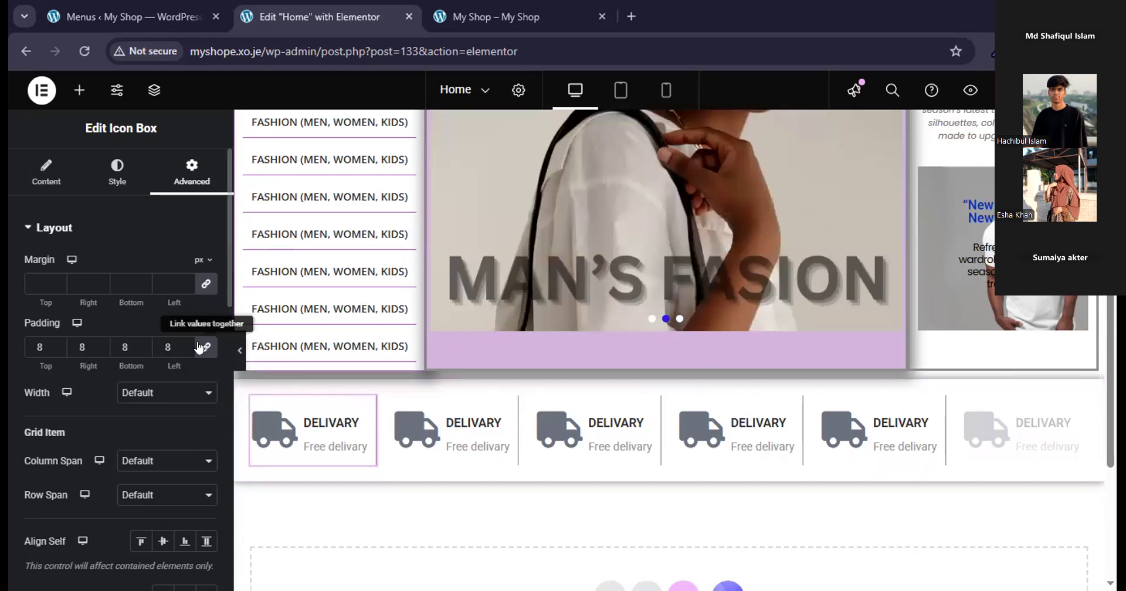
Set the first delivery icon box's linked padding to 6 px on all sides and preview the page.
left_click(181, 351)
left_click(180, 351)
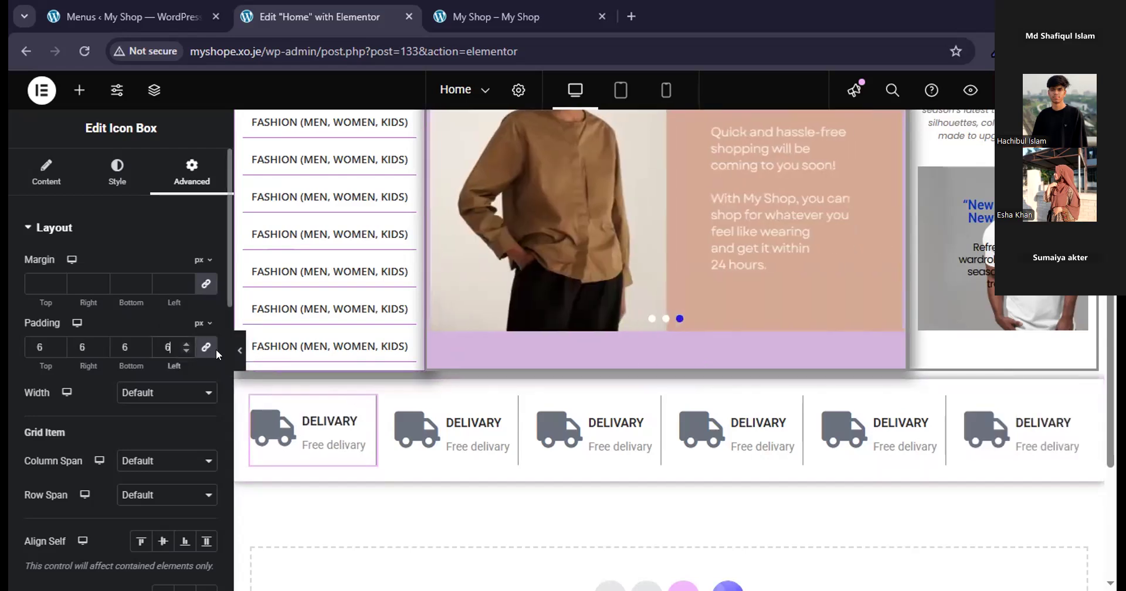
left_click(239, 350)
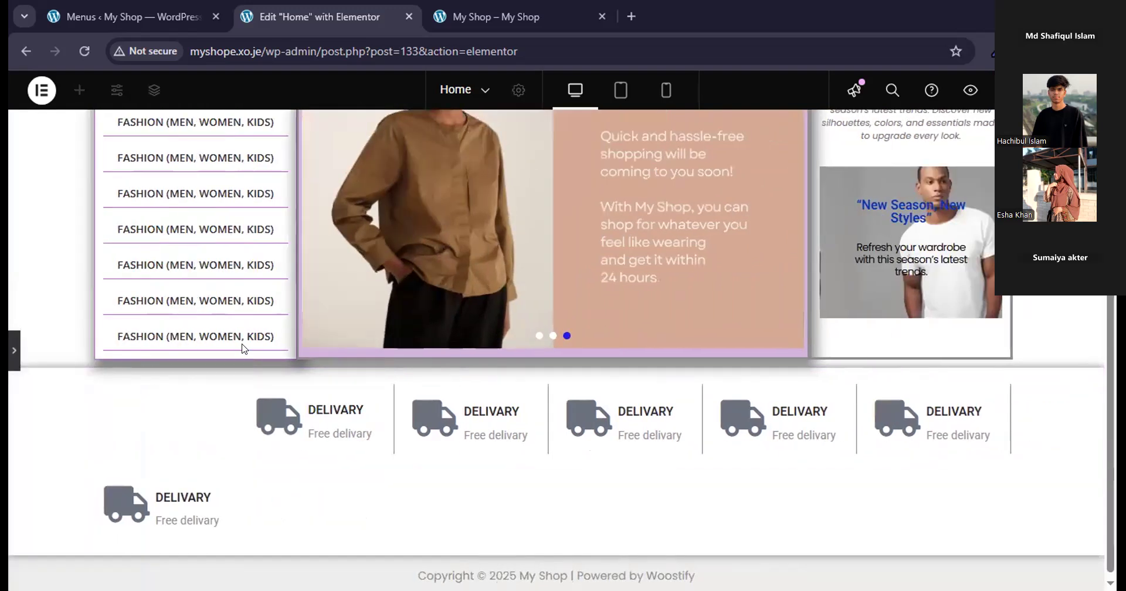
left_click(13, 351)
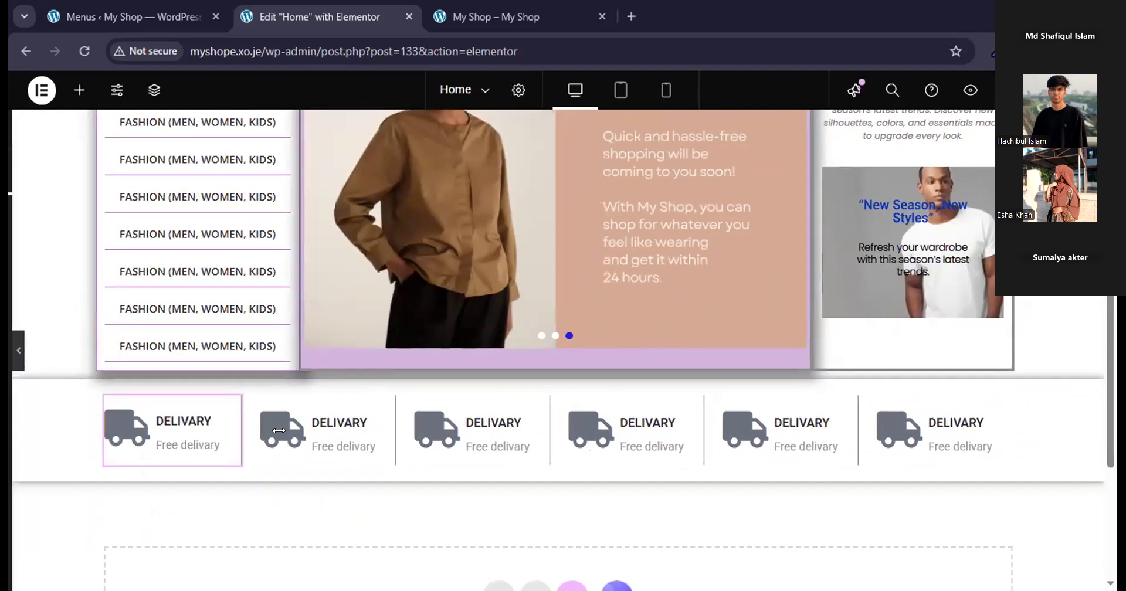
Try an empty single-column flexbox container below the delivery row in the preview, and delete the container.
scroll(563, 513, "down", 1)
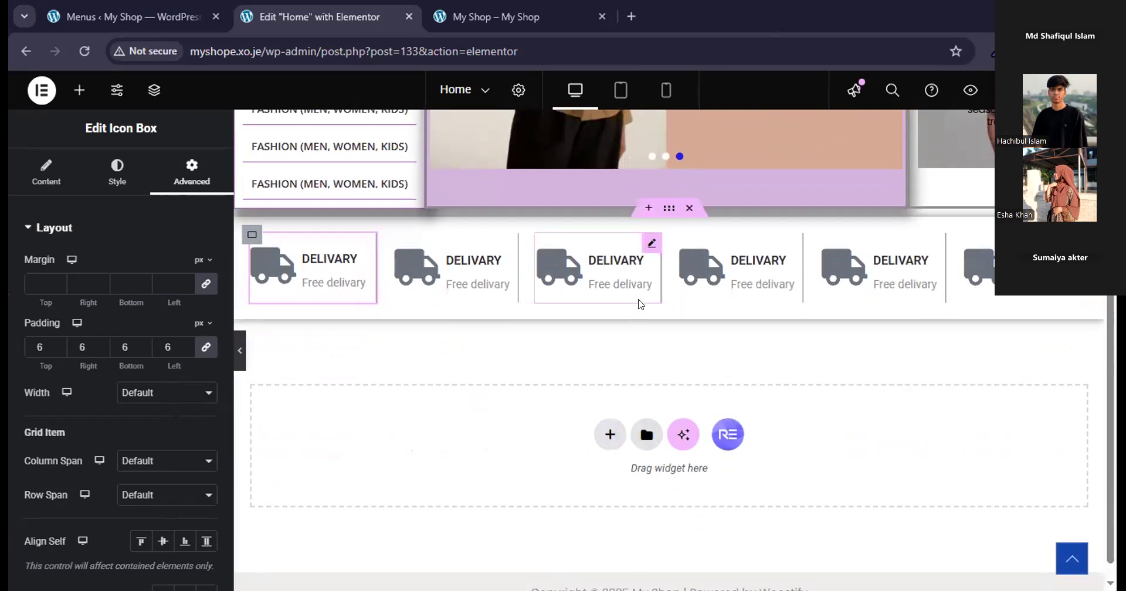
left_click(602, 448)
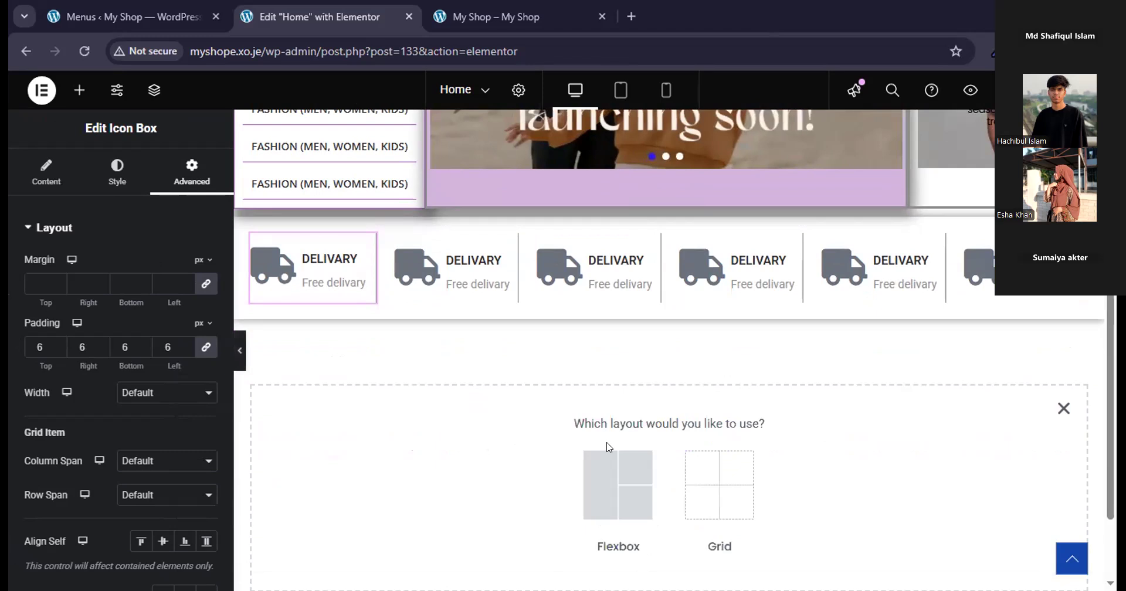
left_click(610, 478)
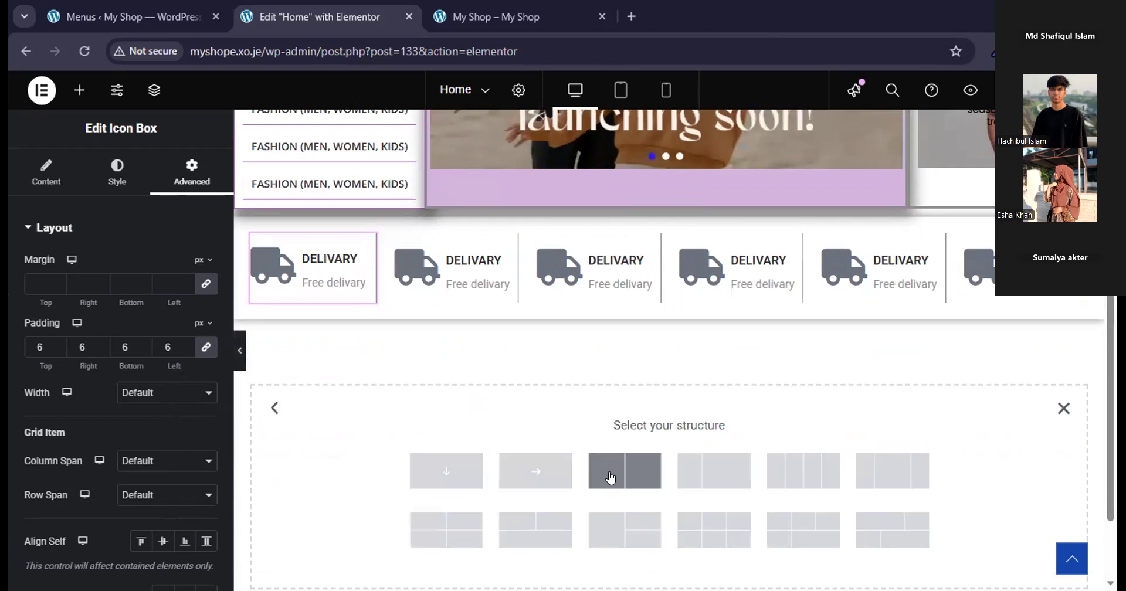
left_click(469, 474)
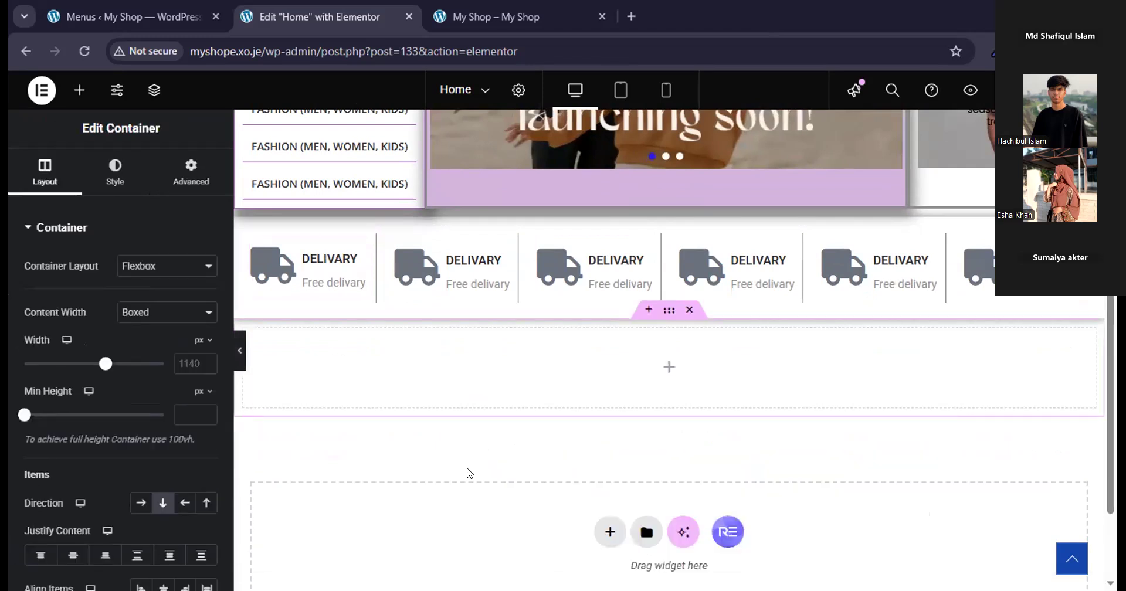
left_click(239, 351)
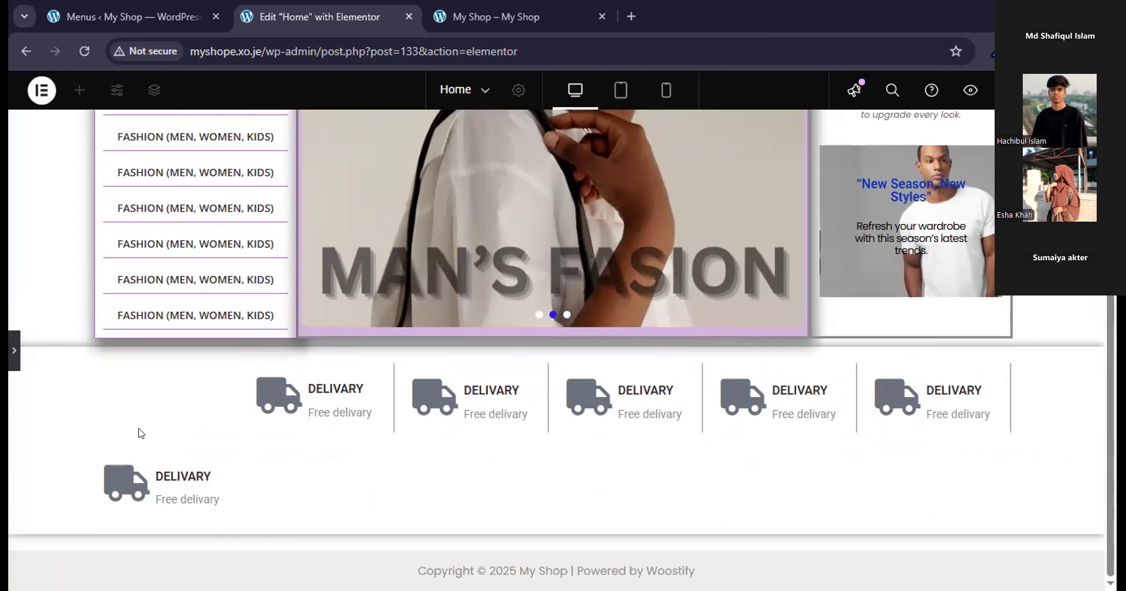
left_click(16, 350)
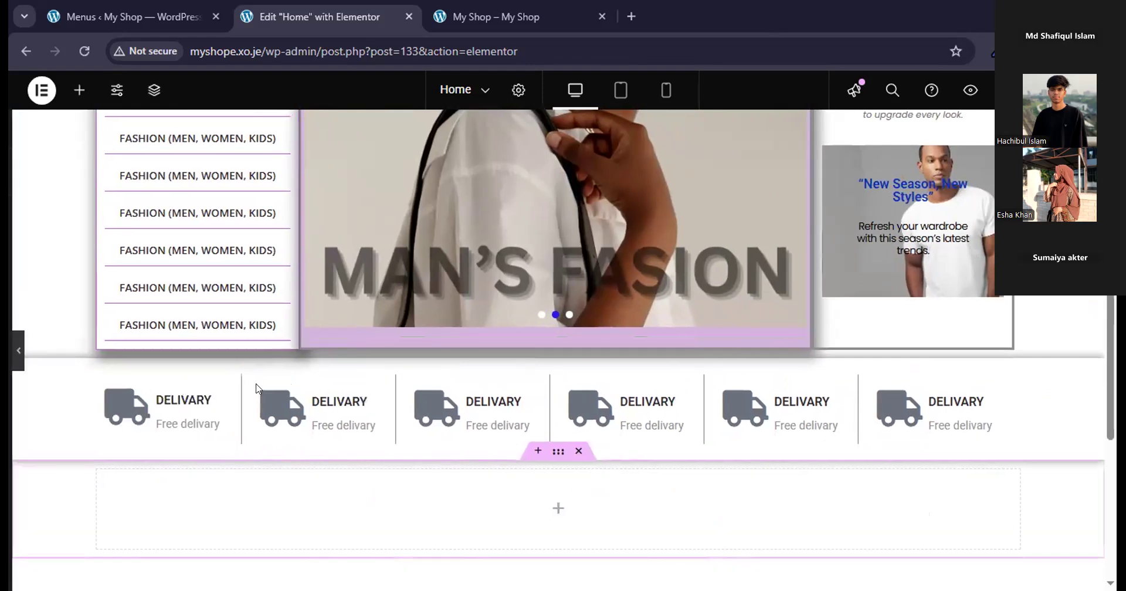
scroll(575, 458, "down", 4)
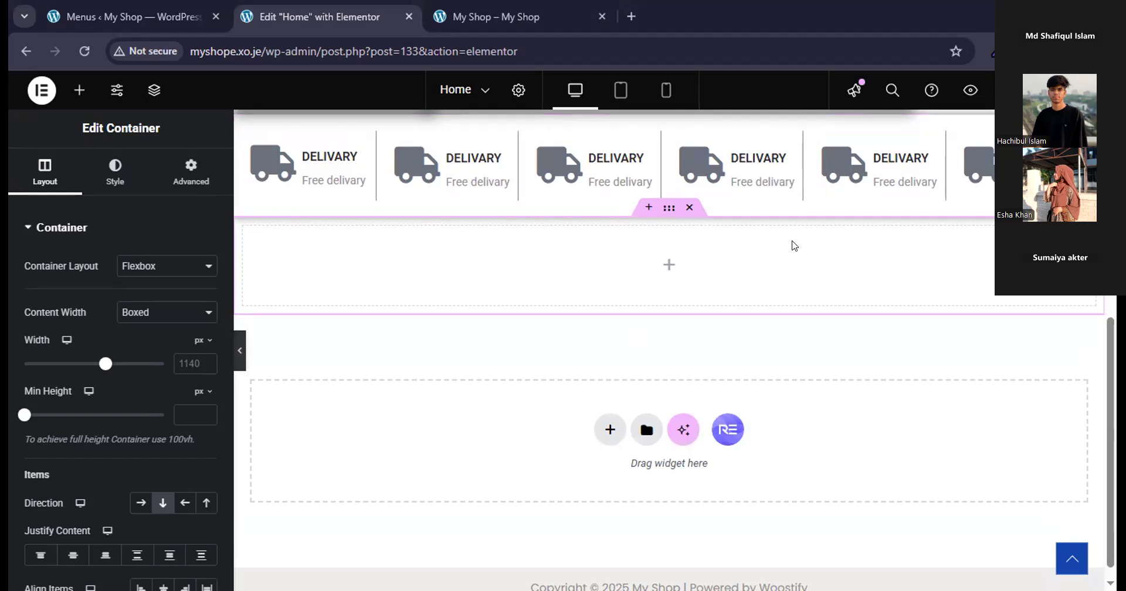
left_click(685, 208)
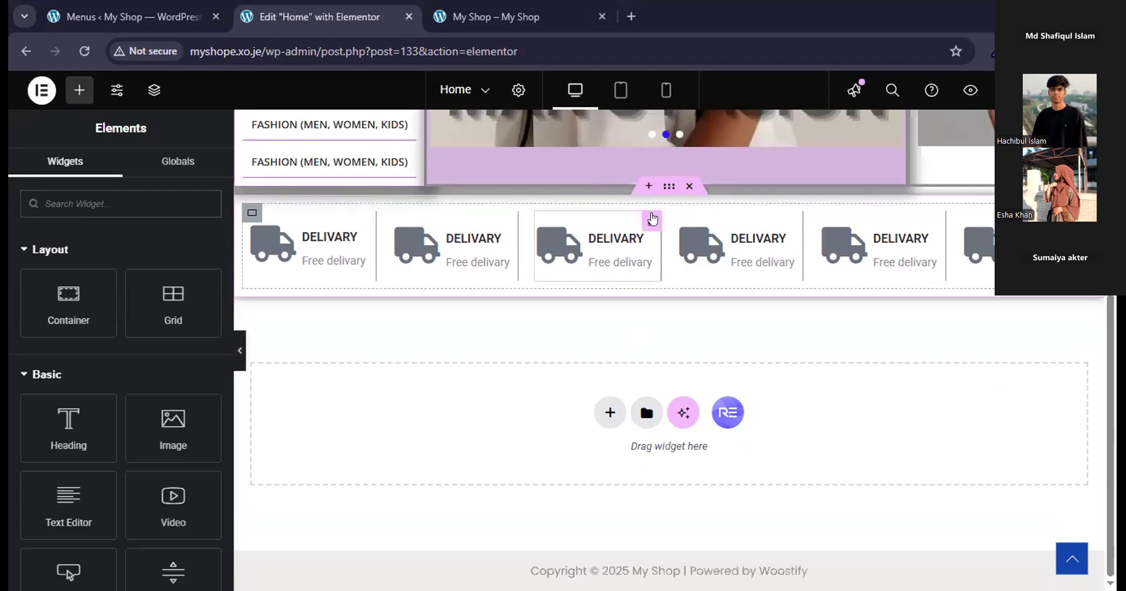
Try deleting the six-column delivery grid inside its container, and undo the deletion.
left_click(668, 187)
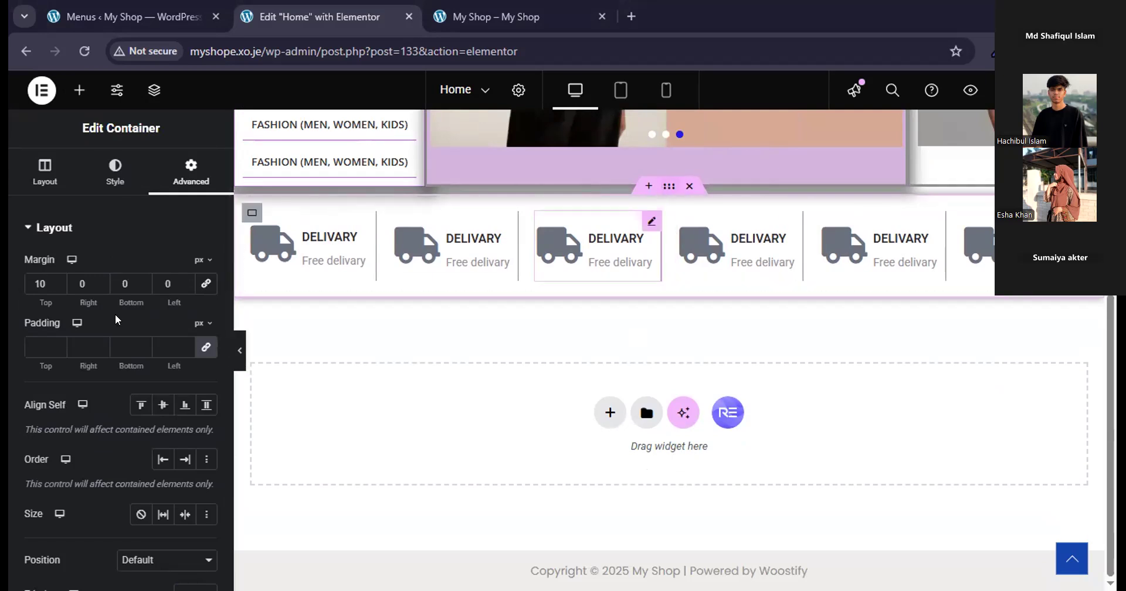
left_click(241, 214)
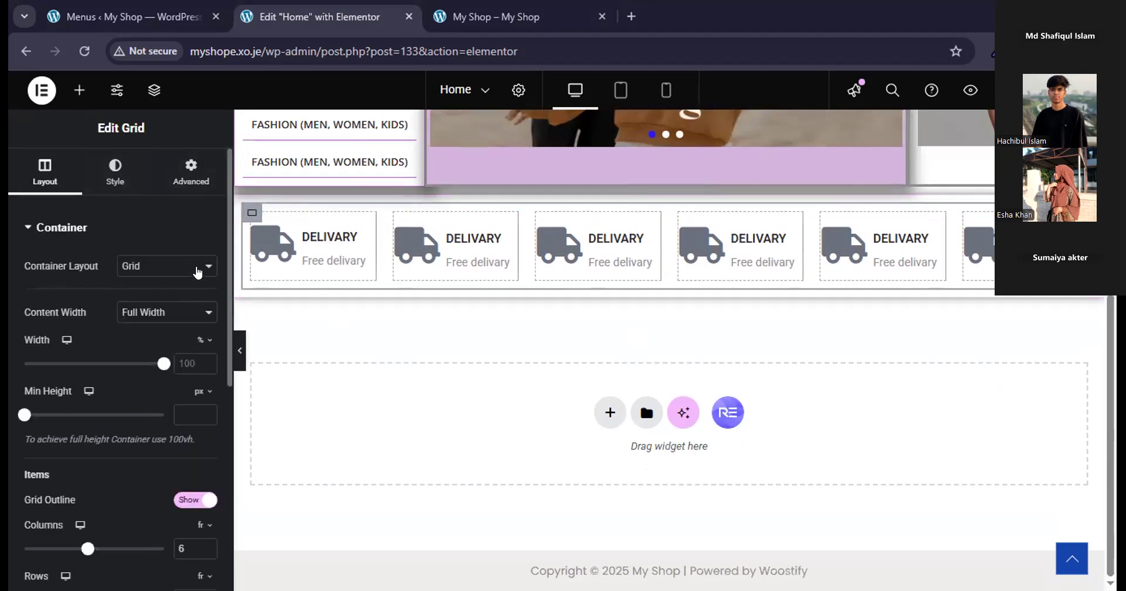
left_click(405, 221)
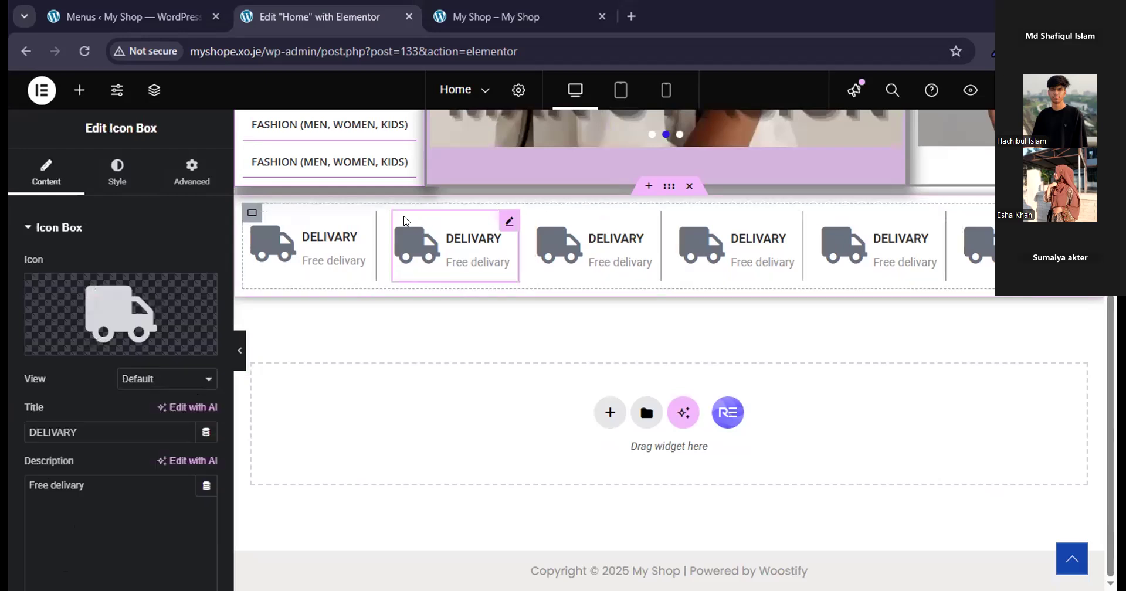
left_click(282, 228)
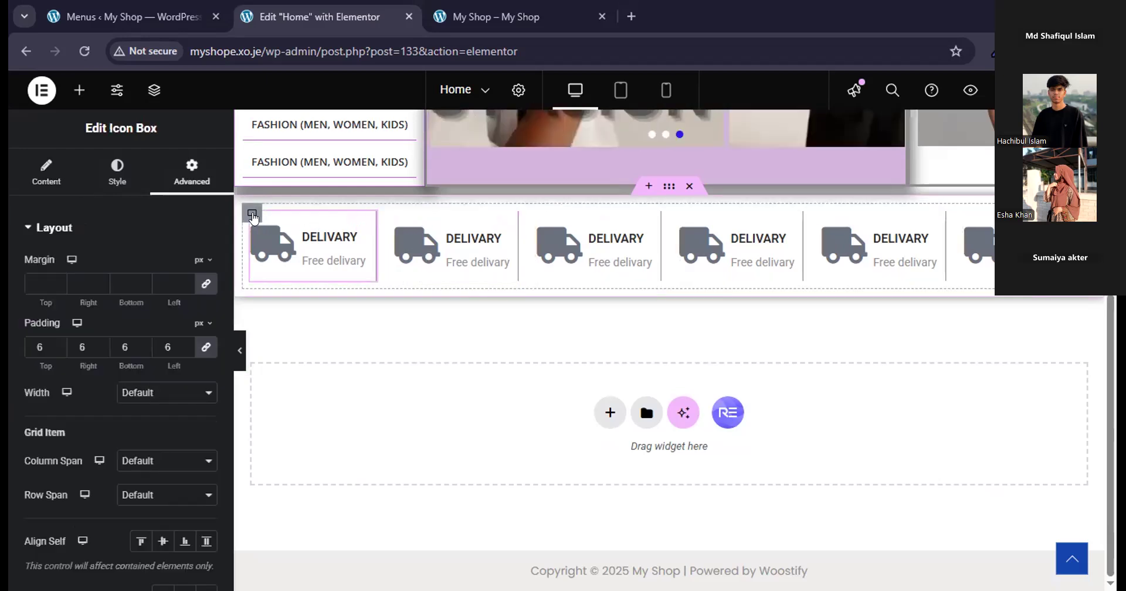
left_click(251, 214)
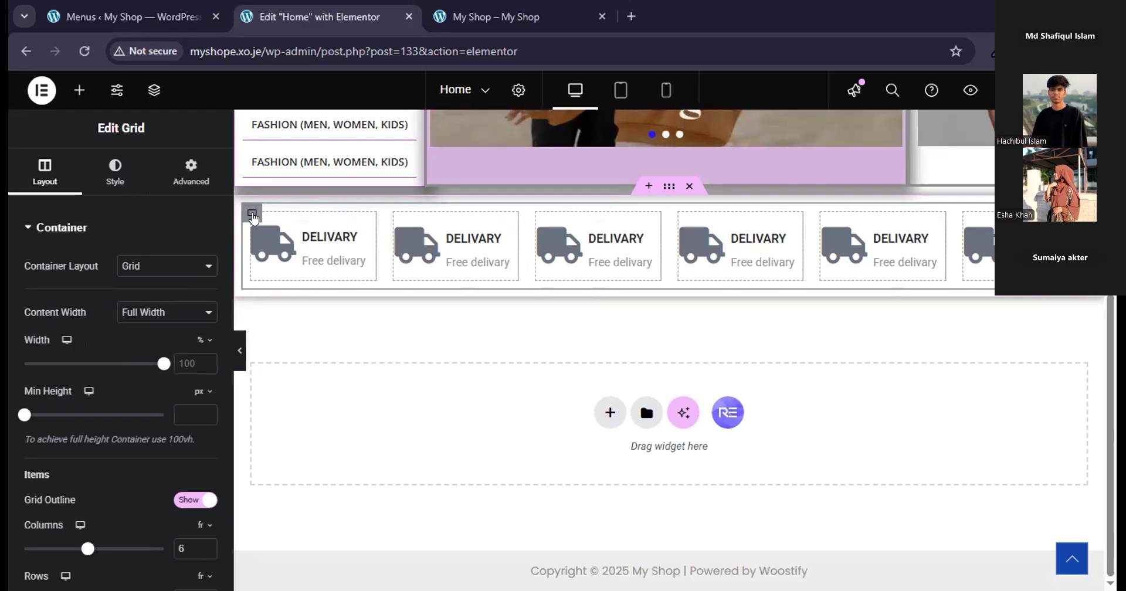
key("Delete")
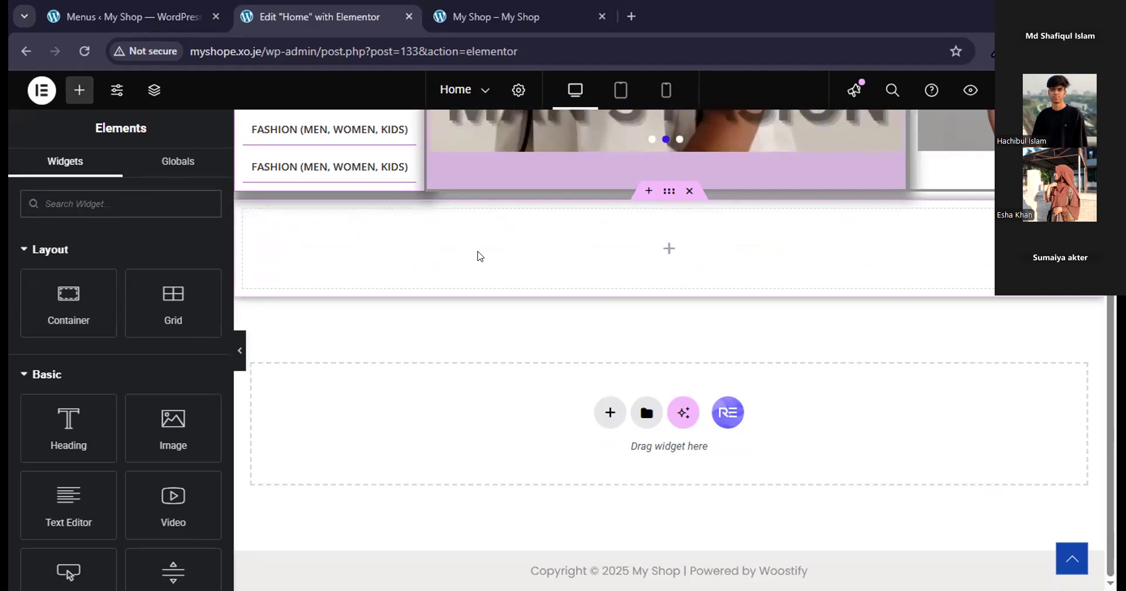
key("ctrl+z")
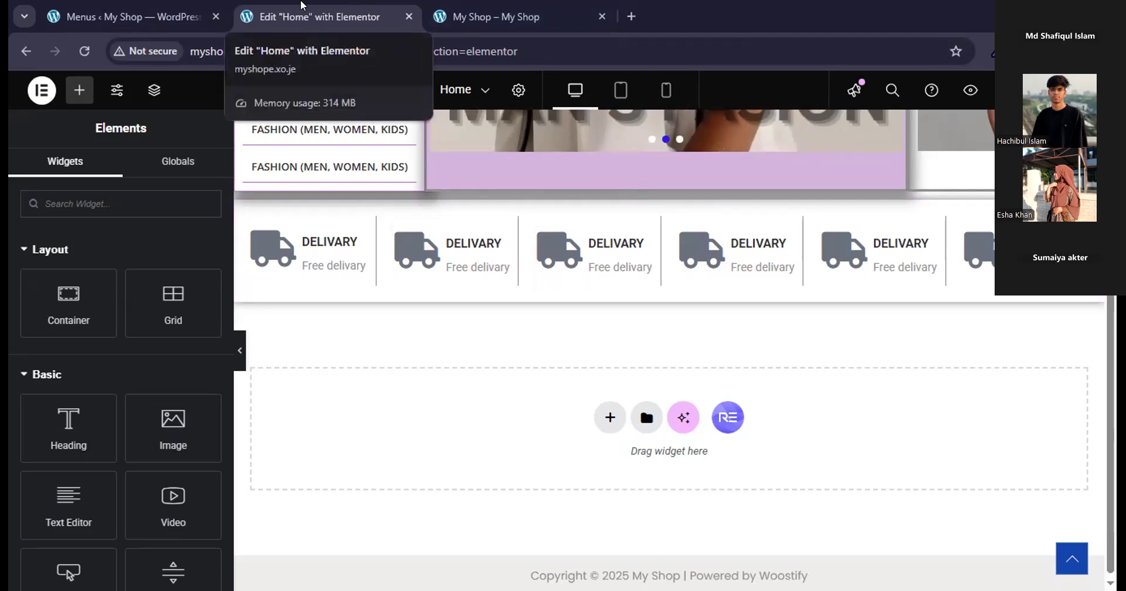
Preview the page at full width to check how the delivery icon boxes are laid out.
left_click(353, 27)
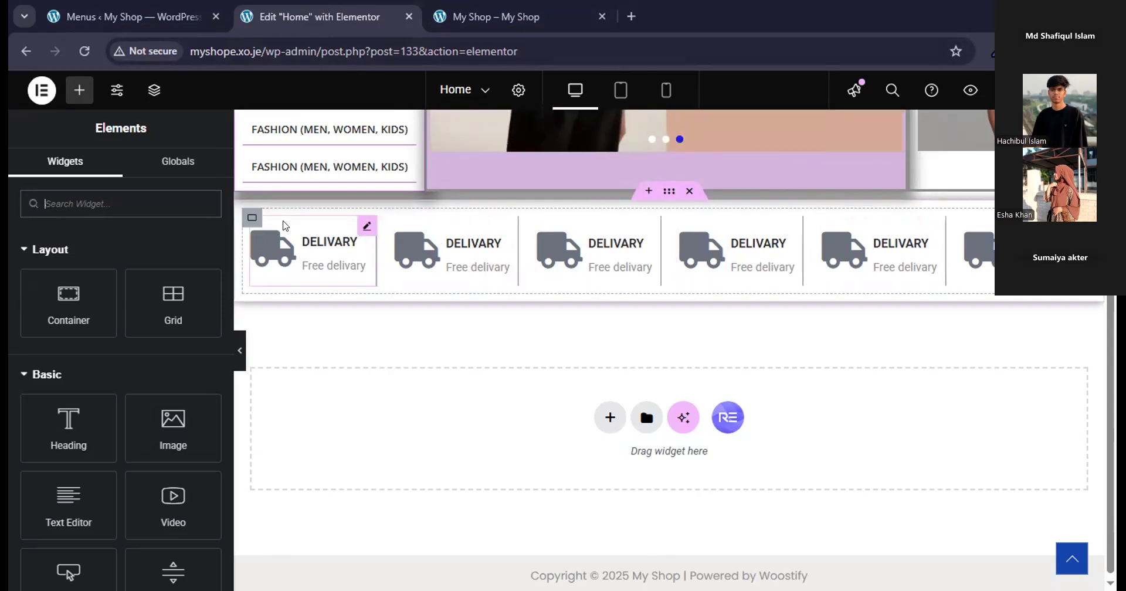
left_click(238, 354)
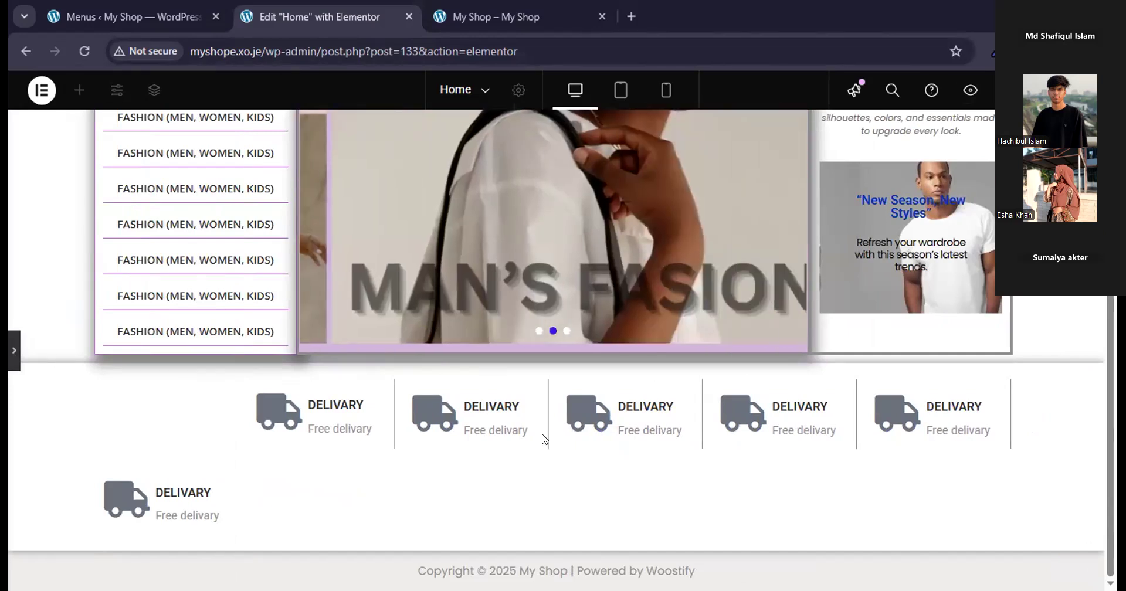
left_click(14, 350)
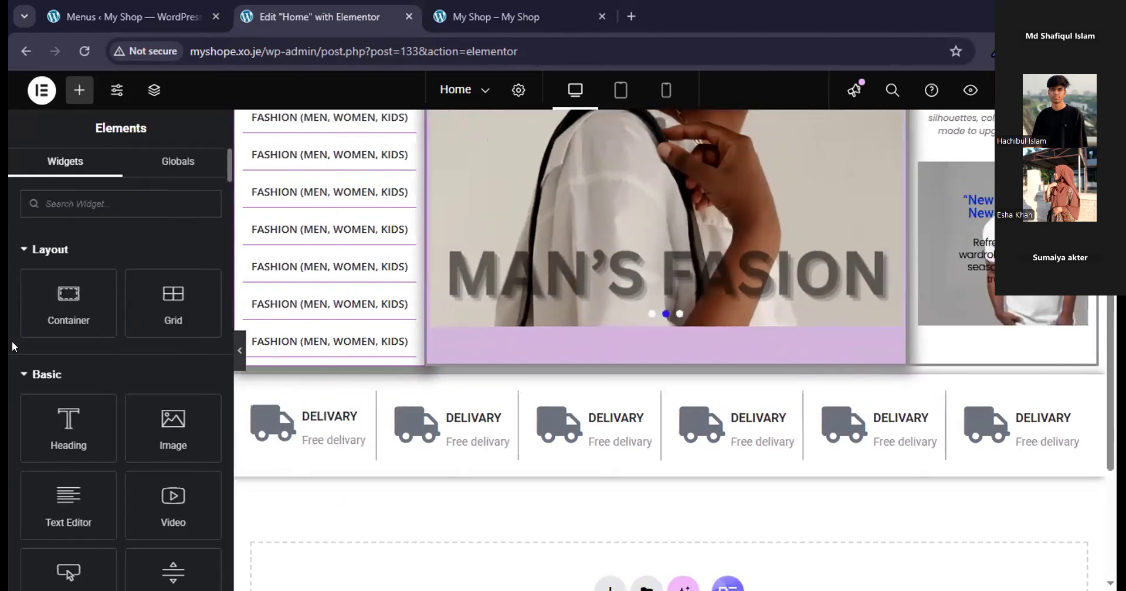
Delete the second to sixth delivery icon boxes from the grid, keeping only the first one.
left_click(315, 415)
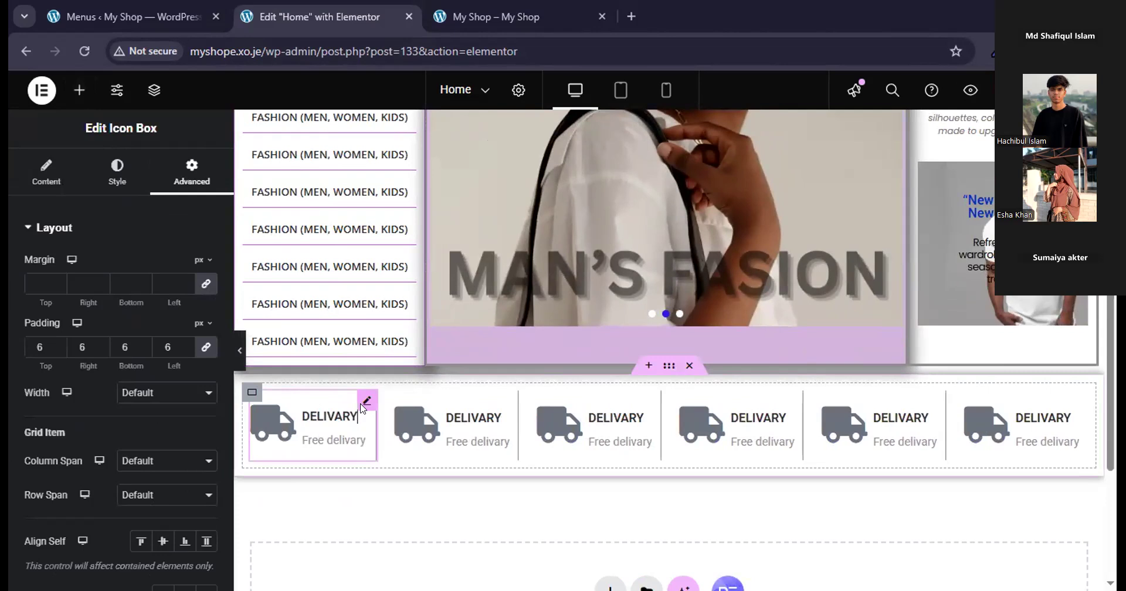
left_click(441, 415)
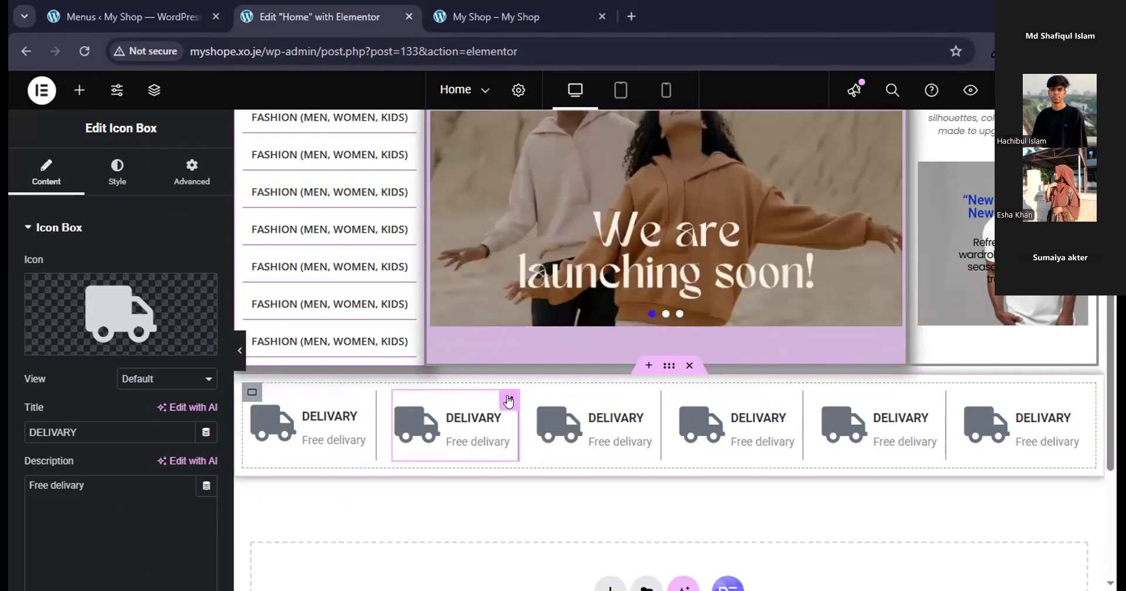
key("Delete")
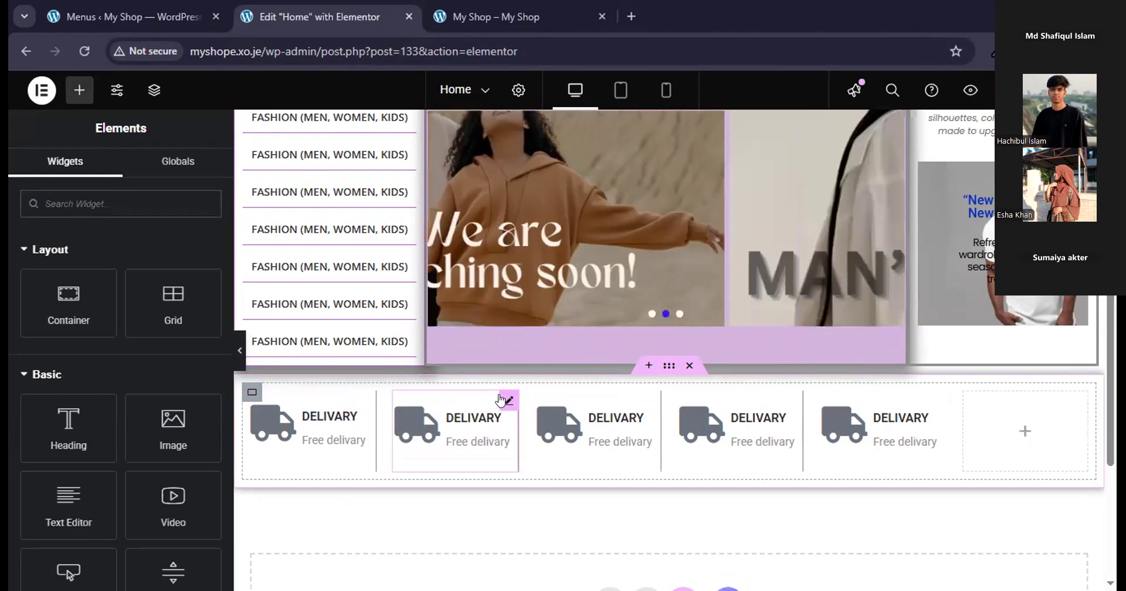
left_click(509, 401)
key("Delete")
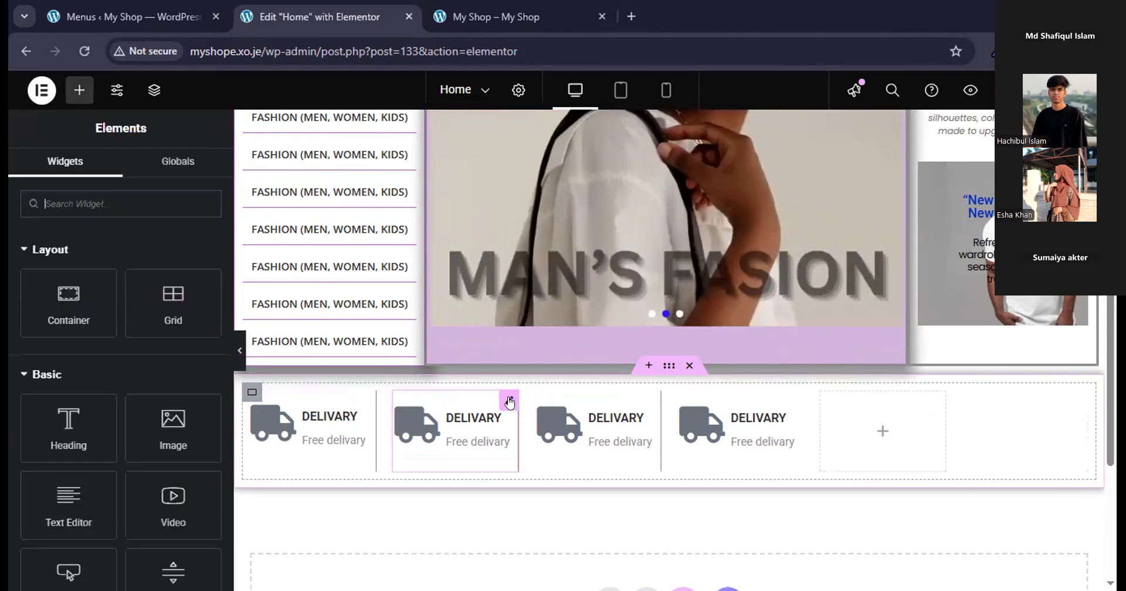
left_click(509, 401)
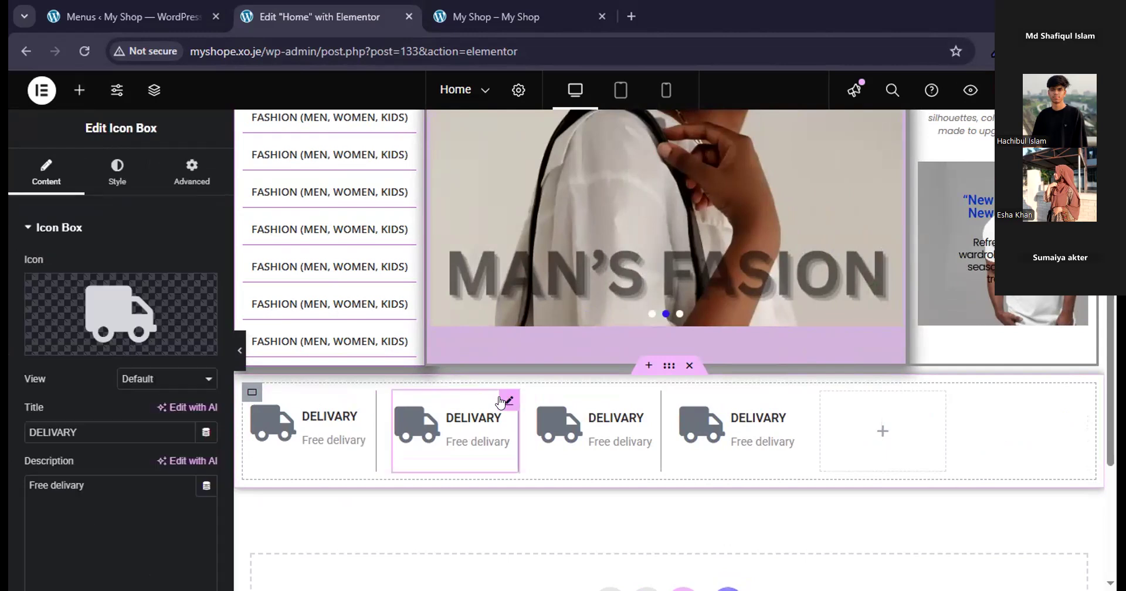
key("Delete")
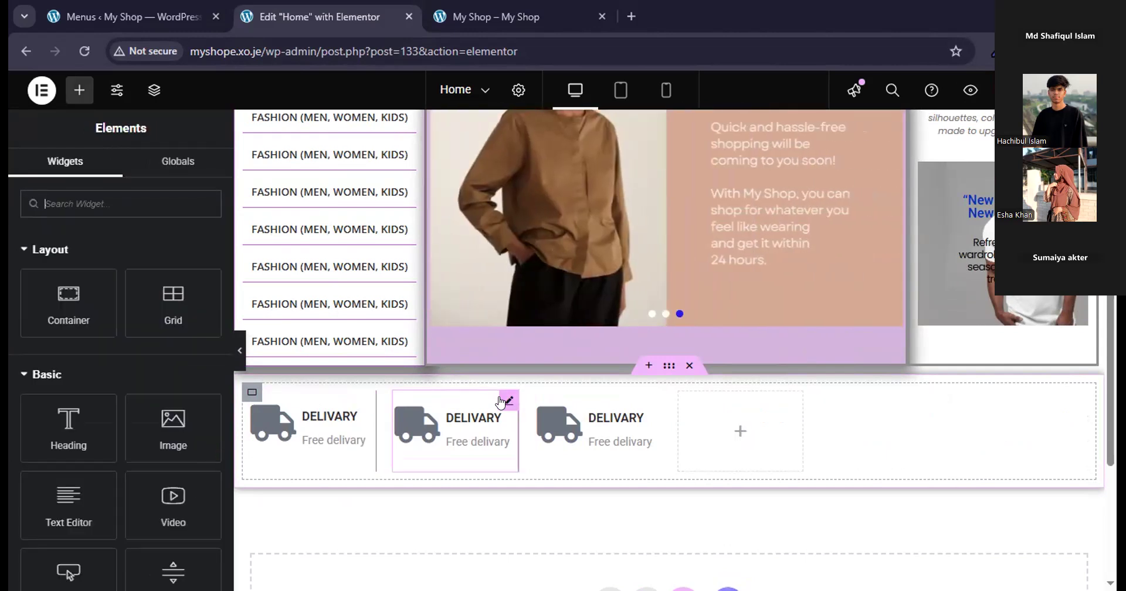
left_click(508, 401)
key("Delete")
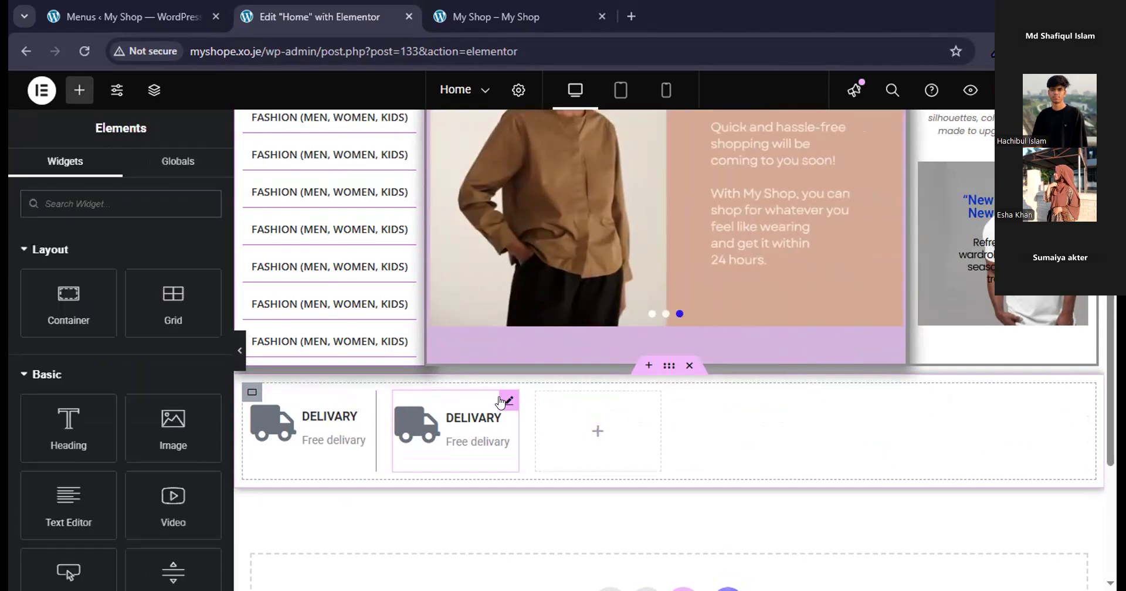
left_click(508, 401)
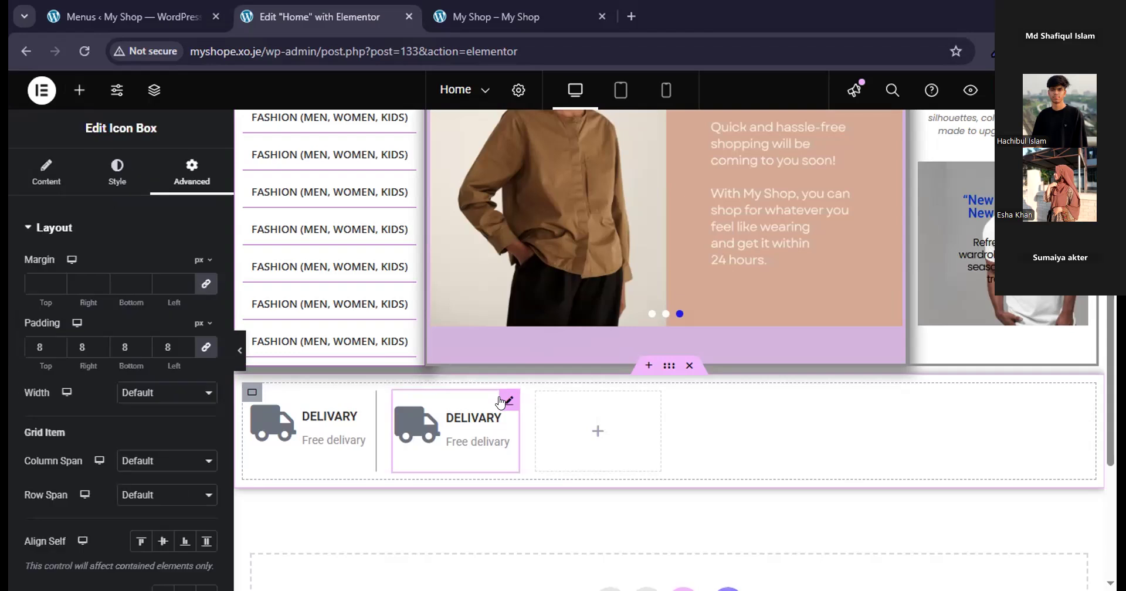
key("Delete")
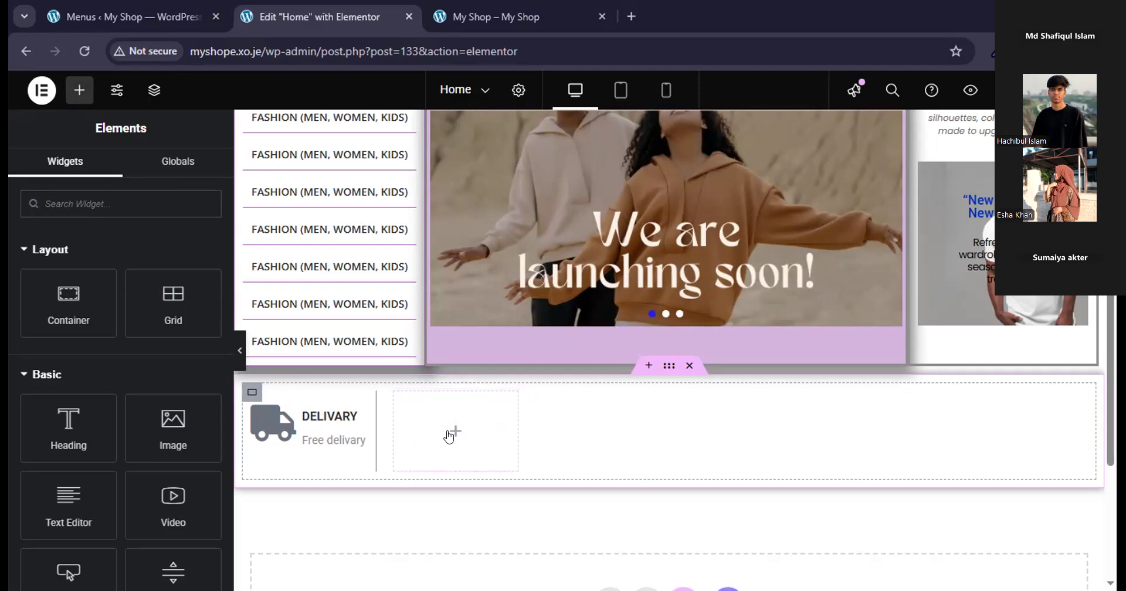
Try duplicating the delivery grid below the original, and delete the duplicate.
right_click(251, 393)
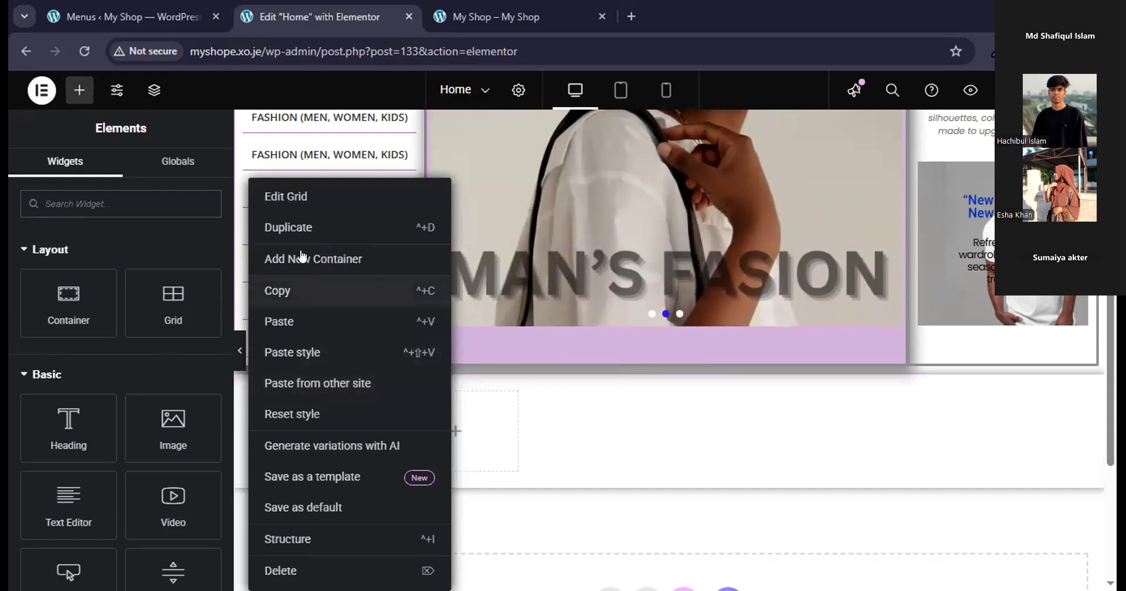
left_click(298, 227)
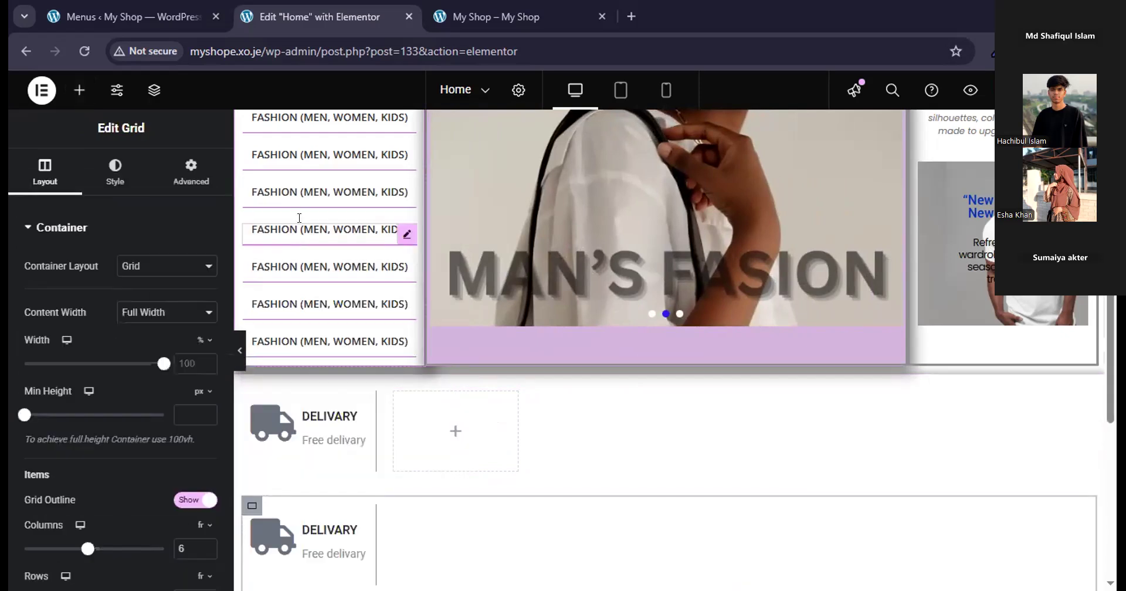
scroll(434, 502, "down", 4)
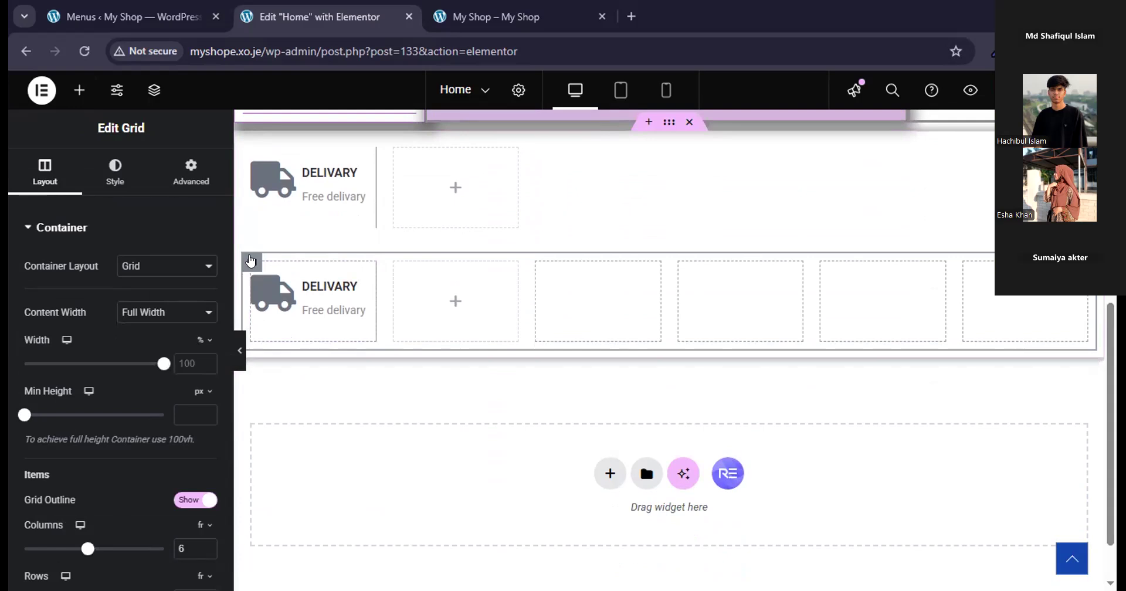
key("Delete")
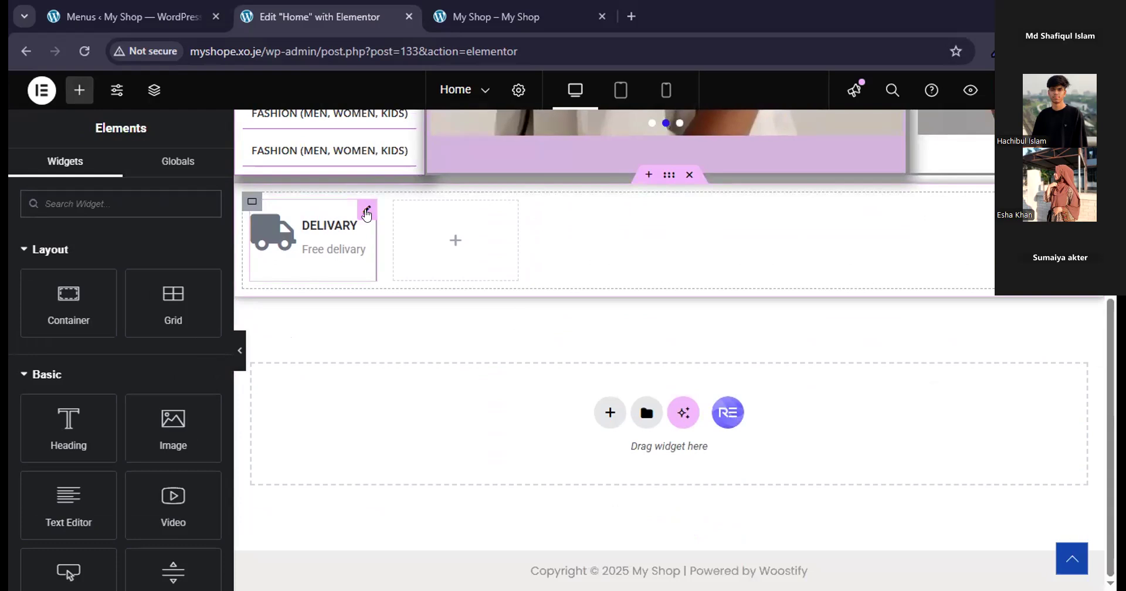
Copy the first delivery icon box, paste it into the grid's second column, and preview the page.
right_click(367, 214)
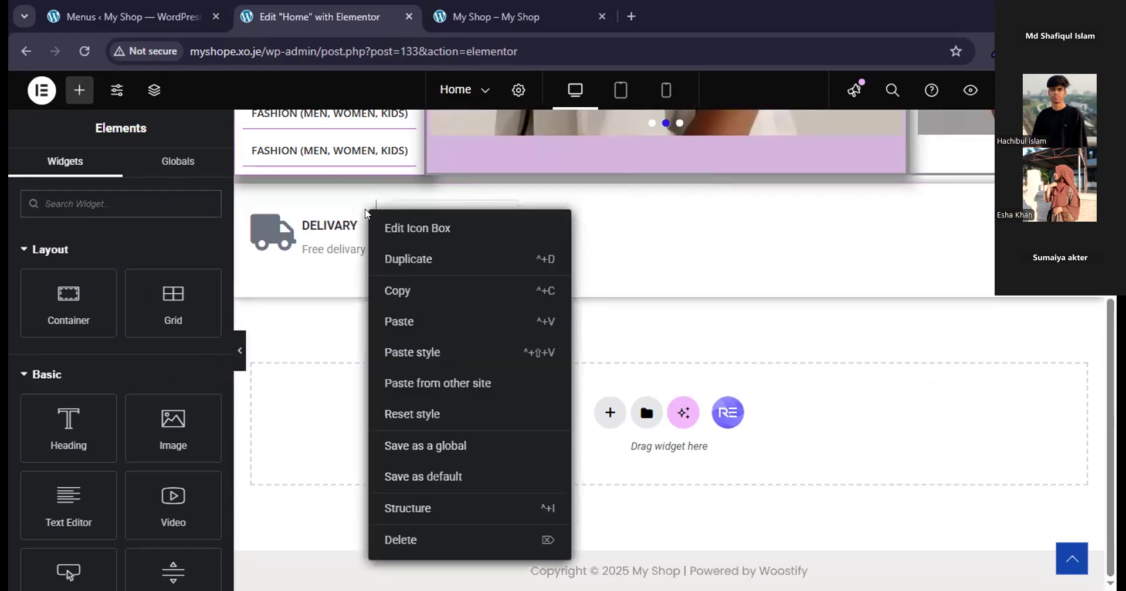
left_click(397, 293)
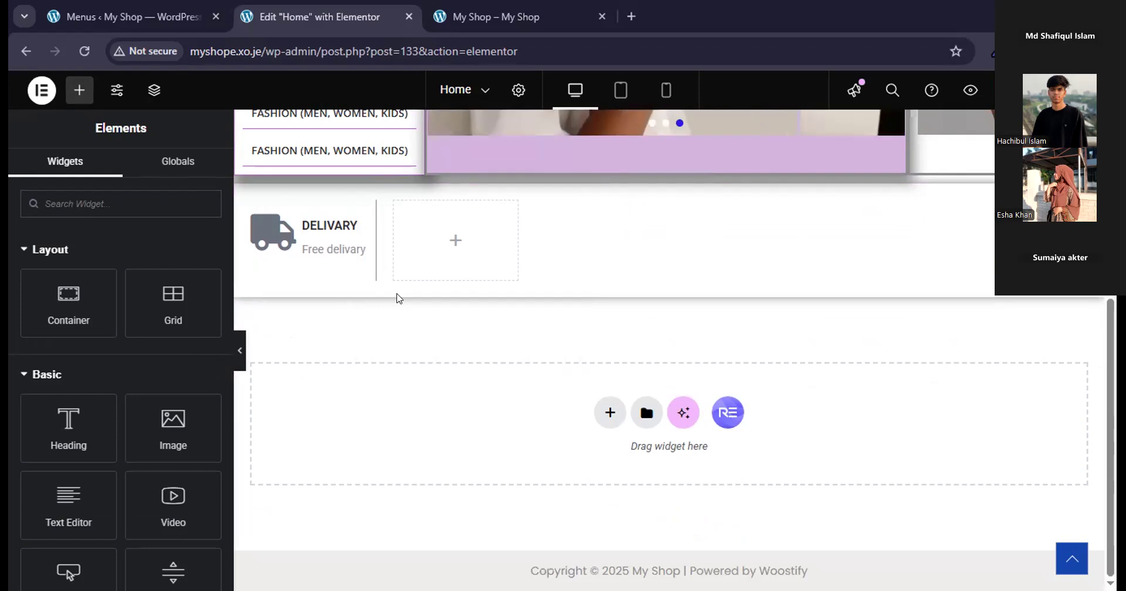
right_click(456, 221)
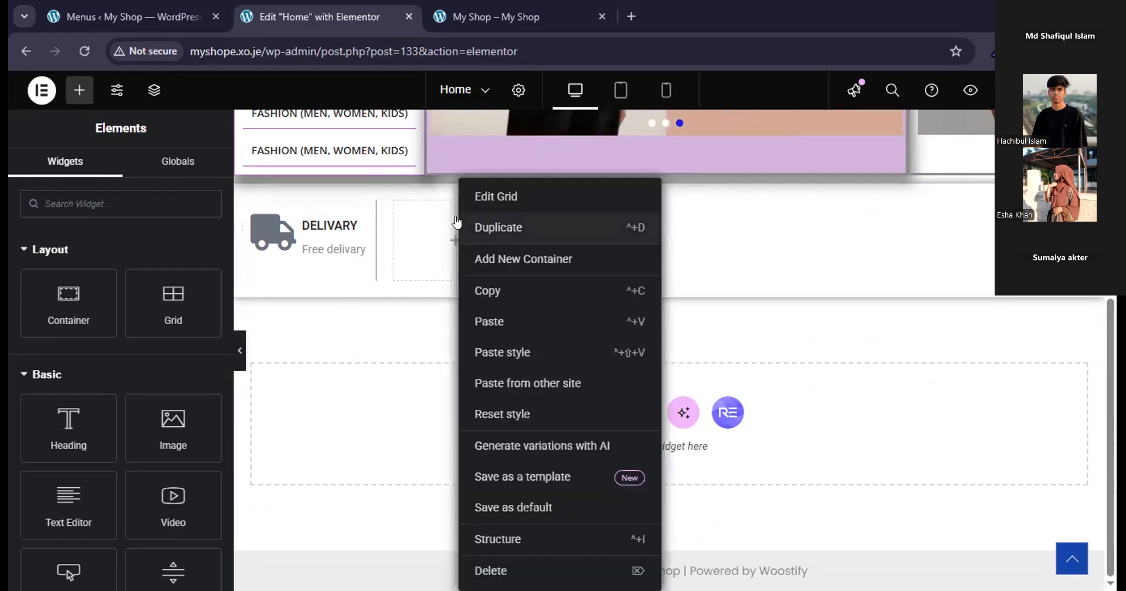
left_click(492, 322)
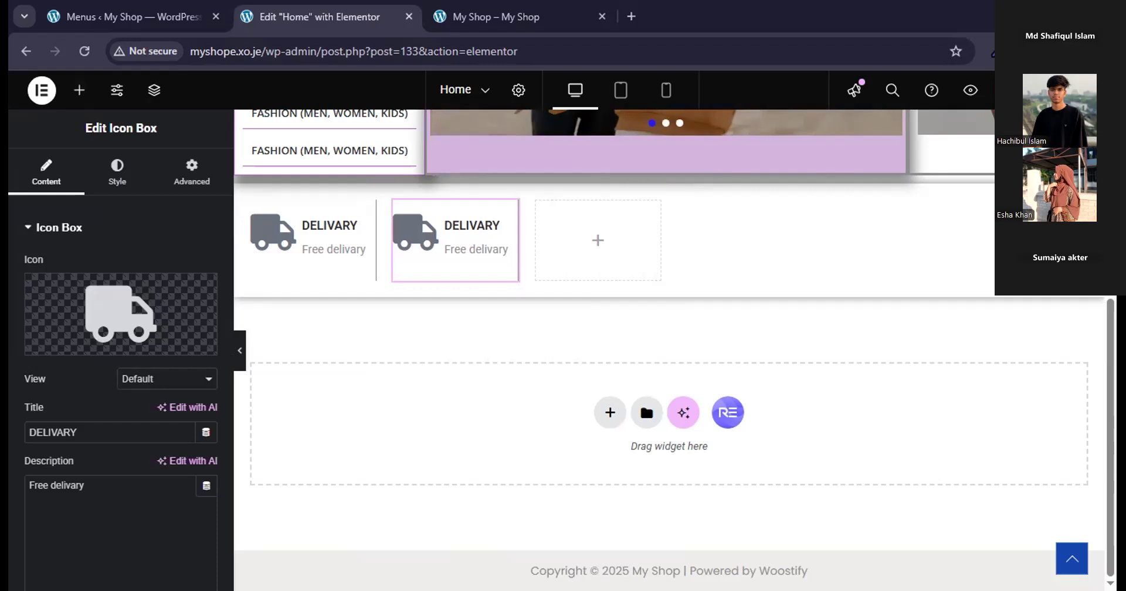
left_click(238, 352)
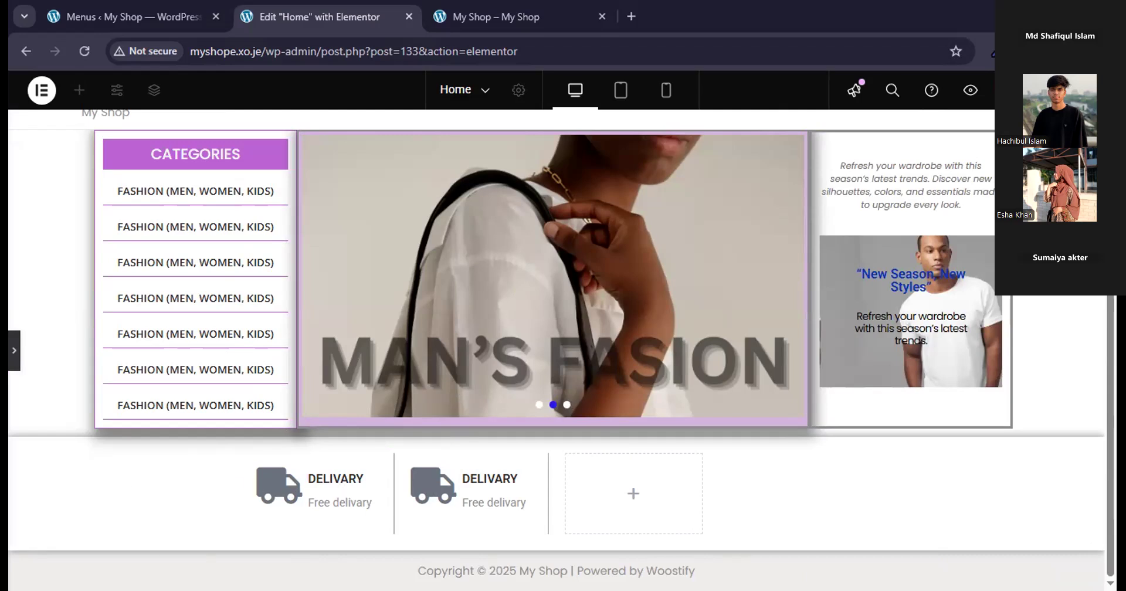
left_click(13, 350)
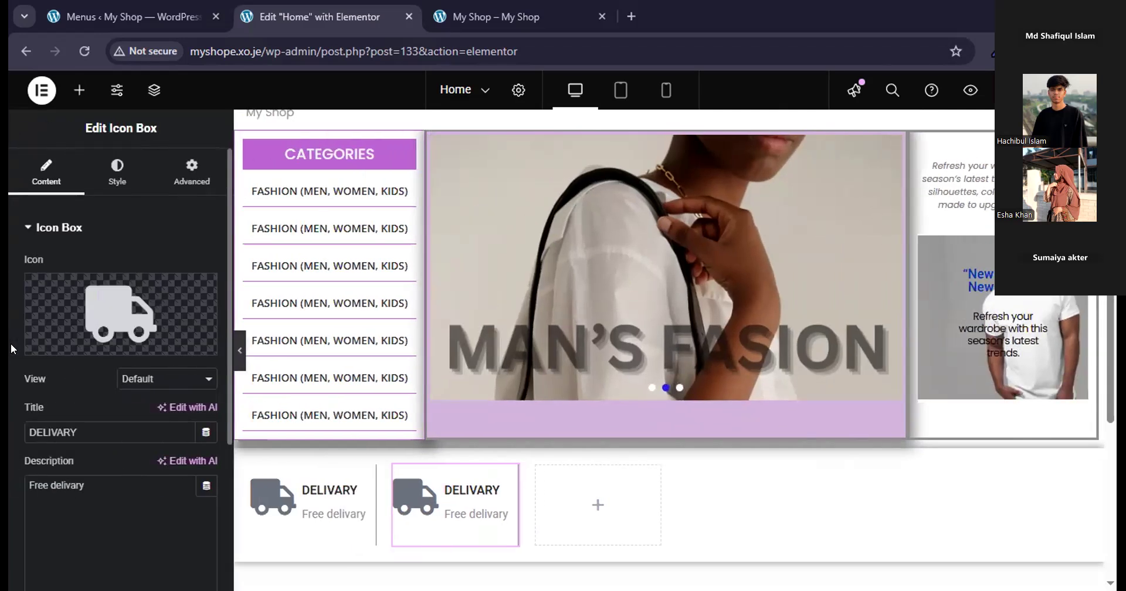
Paste copies of the delivery icon box into the grid's third, fourth, fifth and sixth columns.
scroll(352, 404, "down", 5)
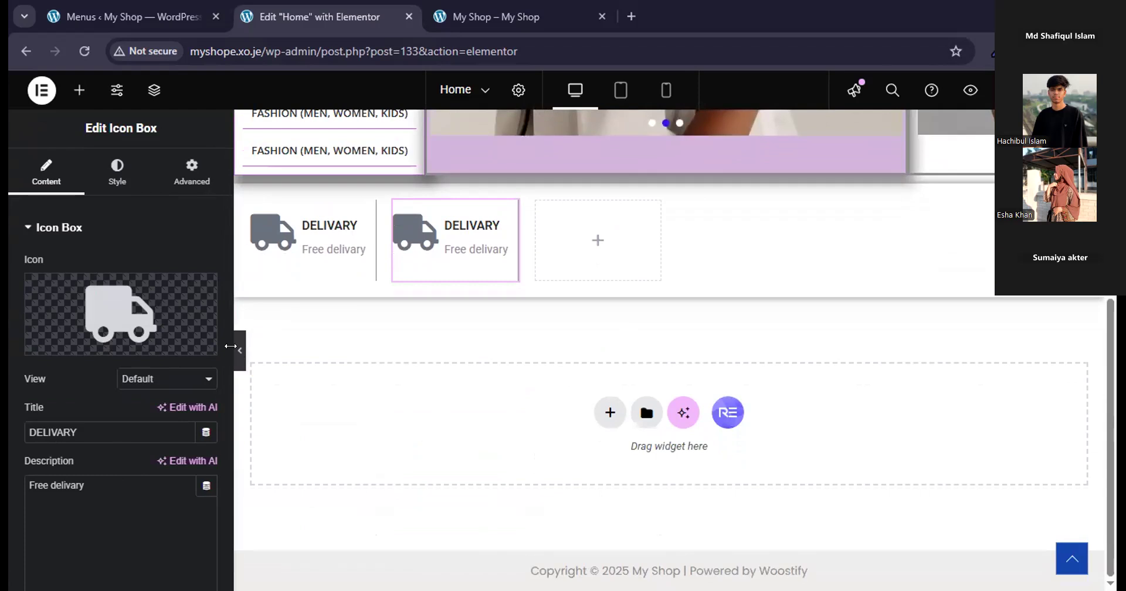
scroll(176, 382, "down", 4)
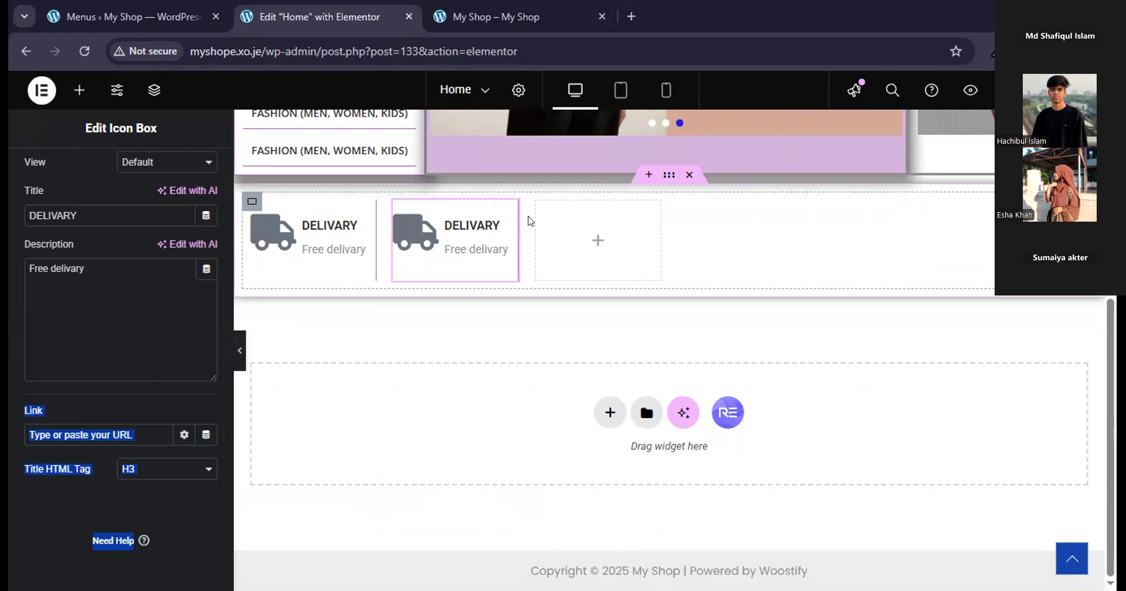
left_click(507, 212)
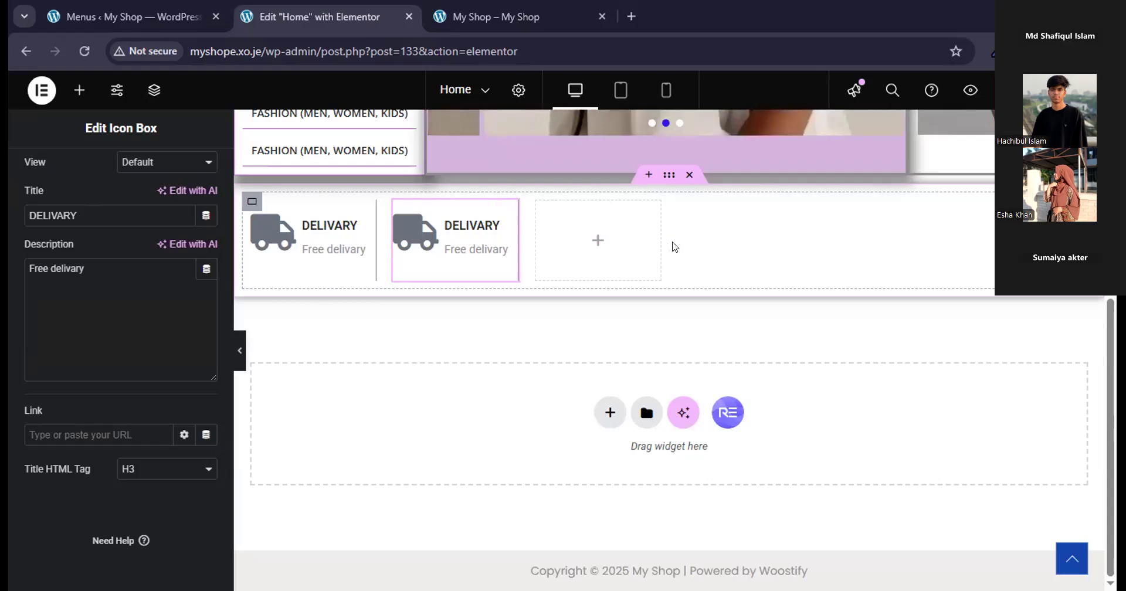
right_click(611, 229)
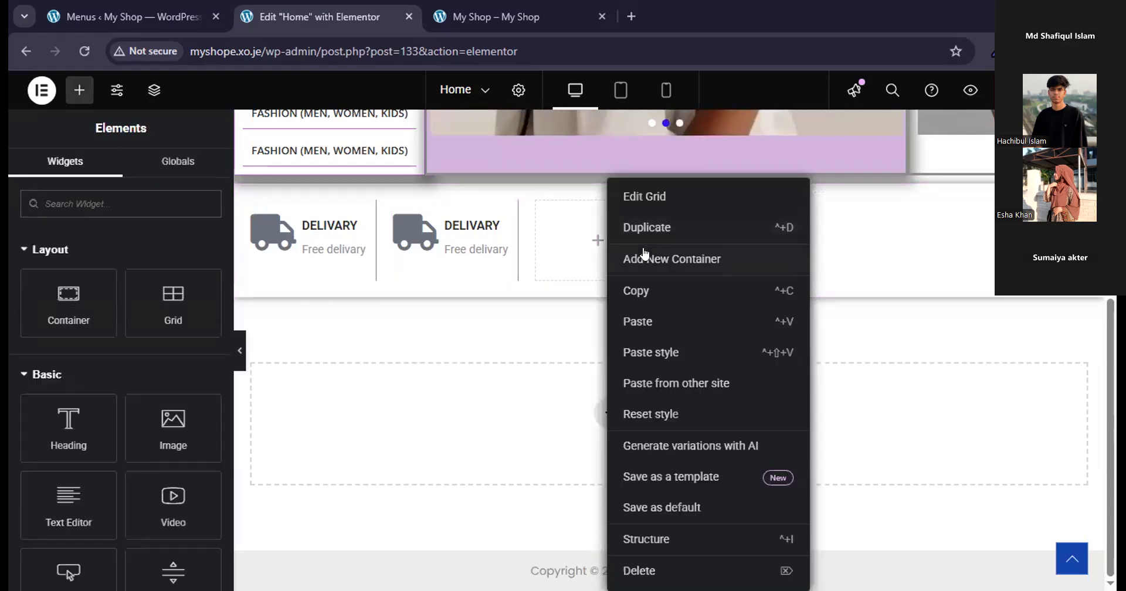
left_click(640, 321)
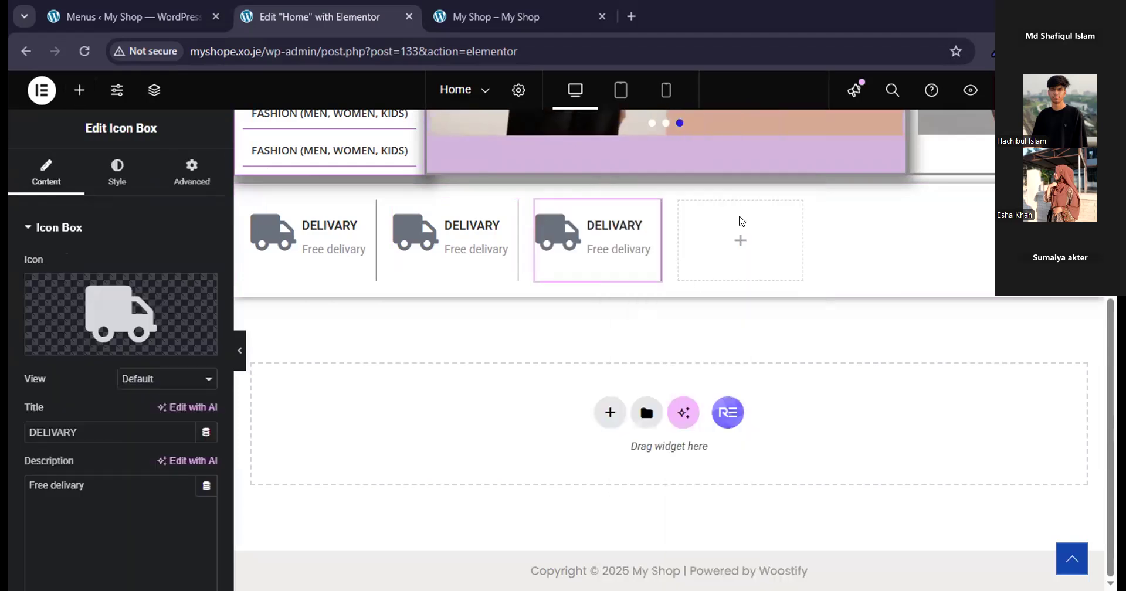
right_click(771, 232)
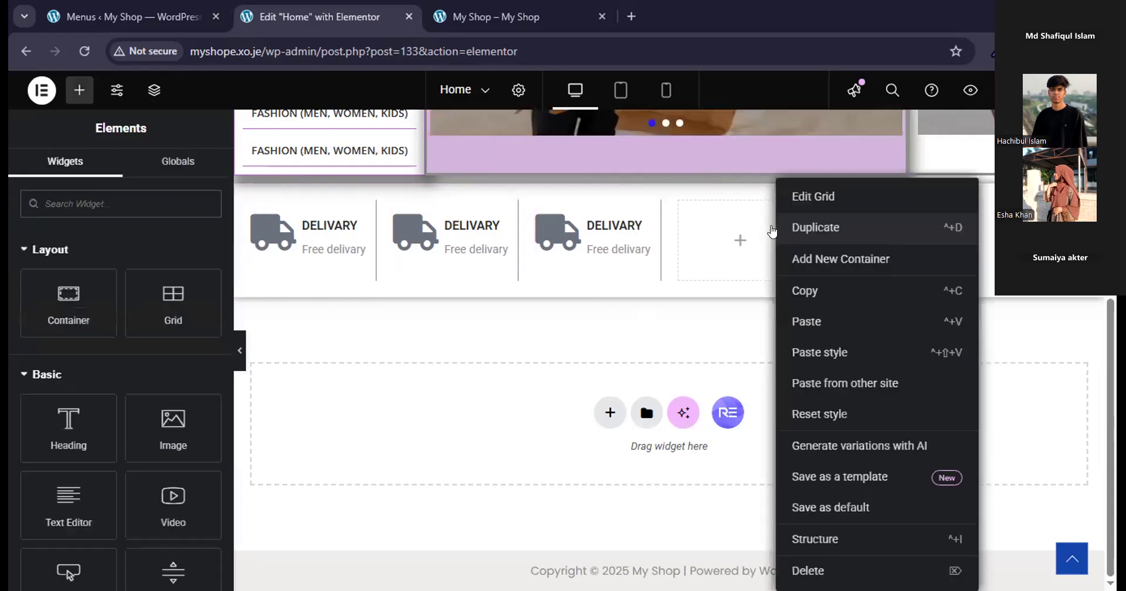
left_click(807, 321)
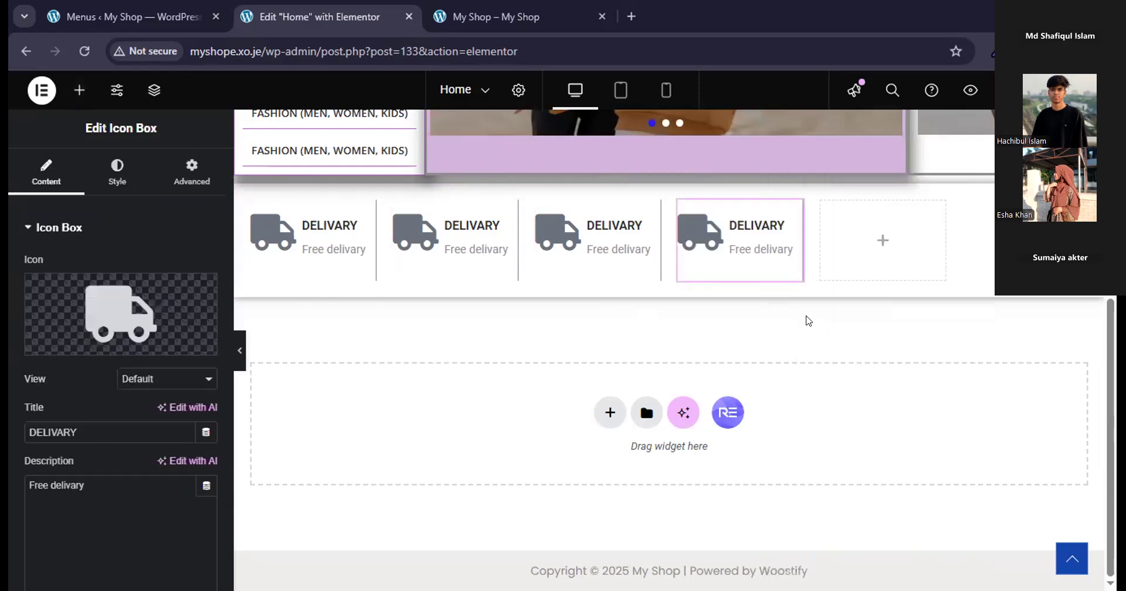
right_click(859, 221)
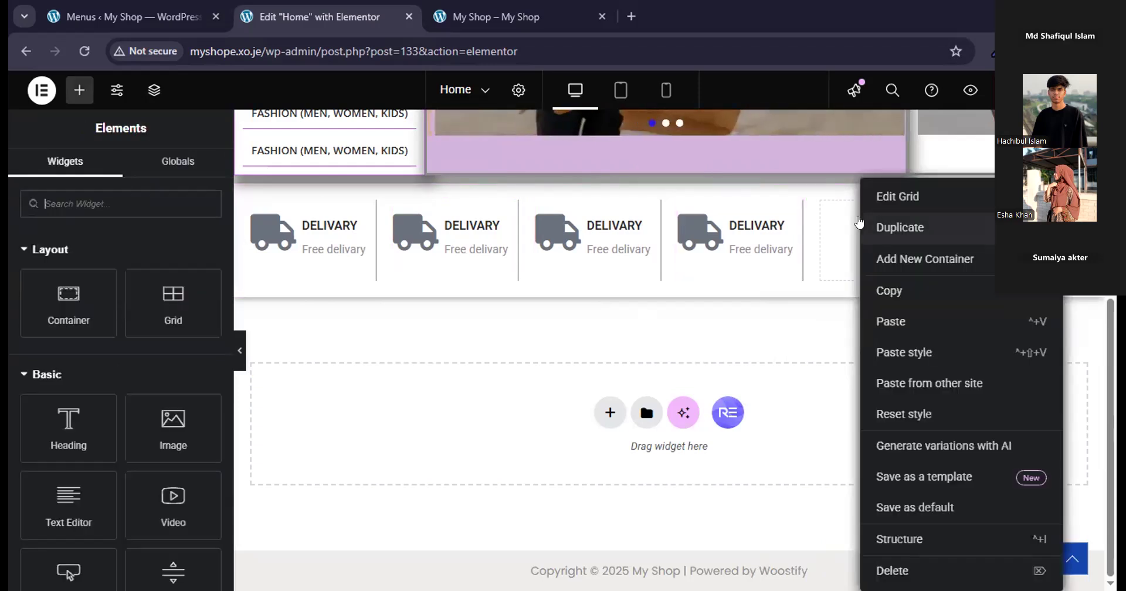
left_click(897, 322)
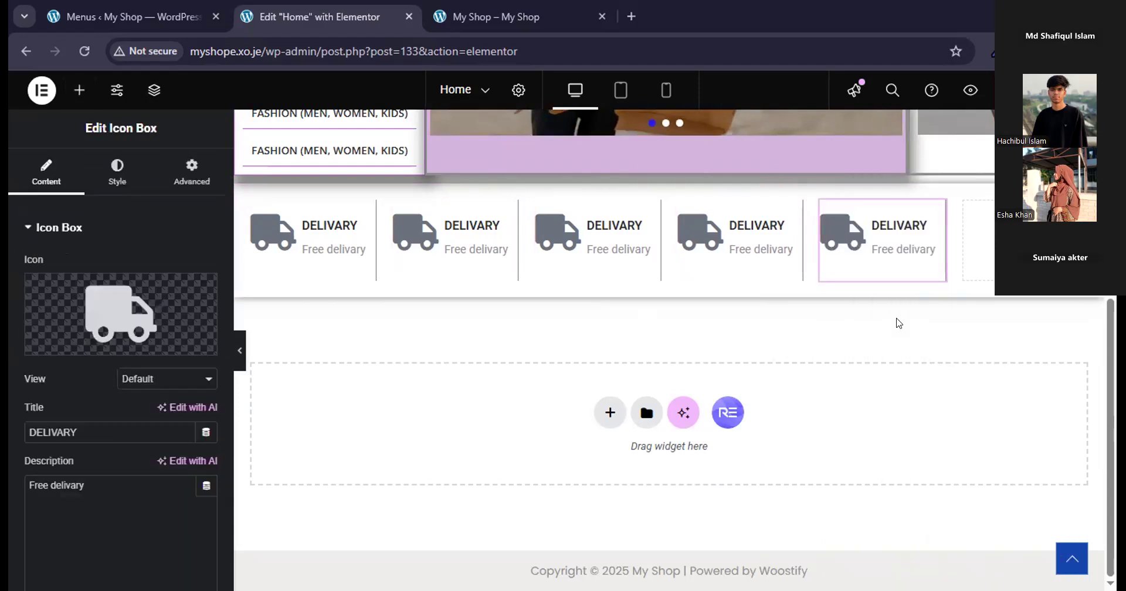
right_click(989, 230)
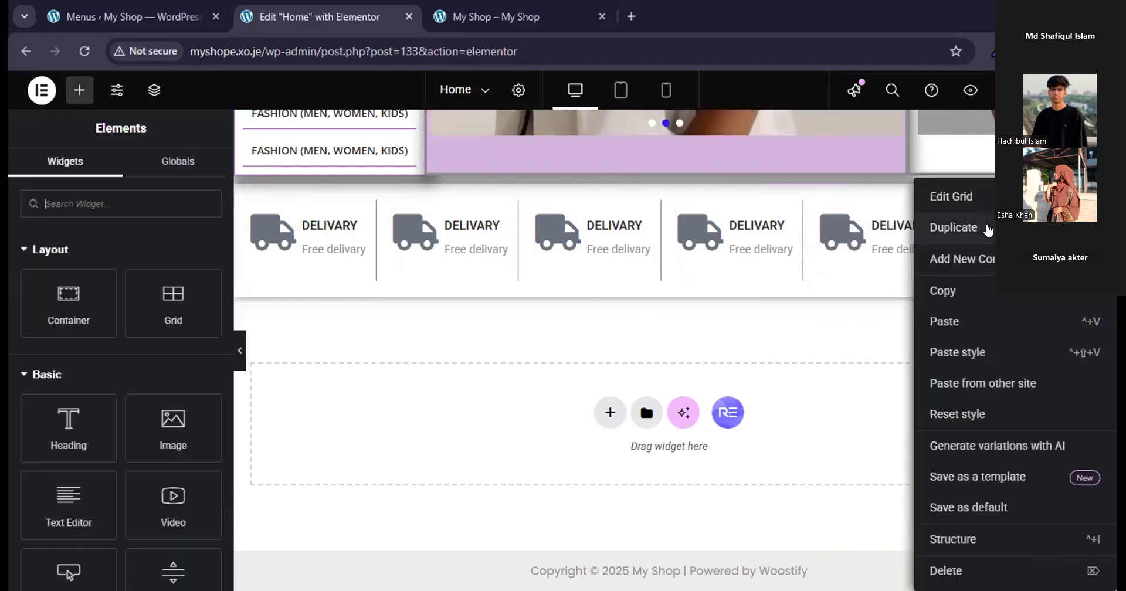
left_click(961, 322)
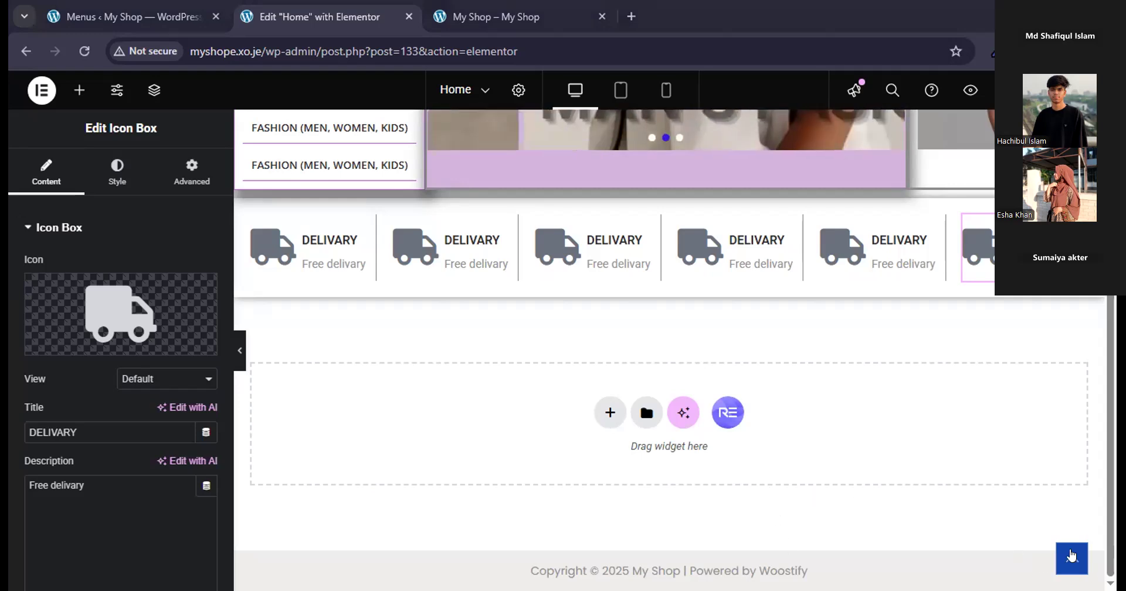
scroll(947, 485, "up", 3)
scroll(833, 485, "down", 3)
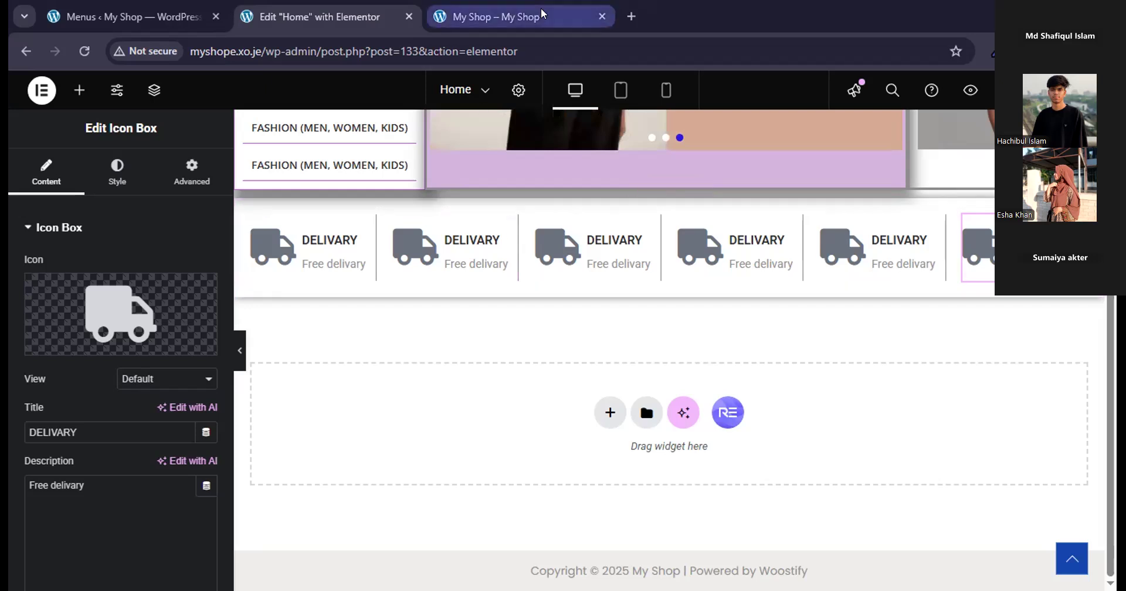
mouse_move(540, 8)
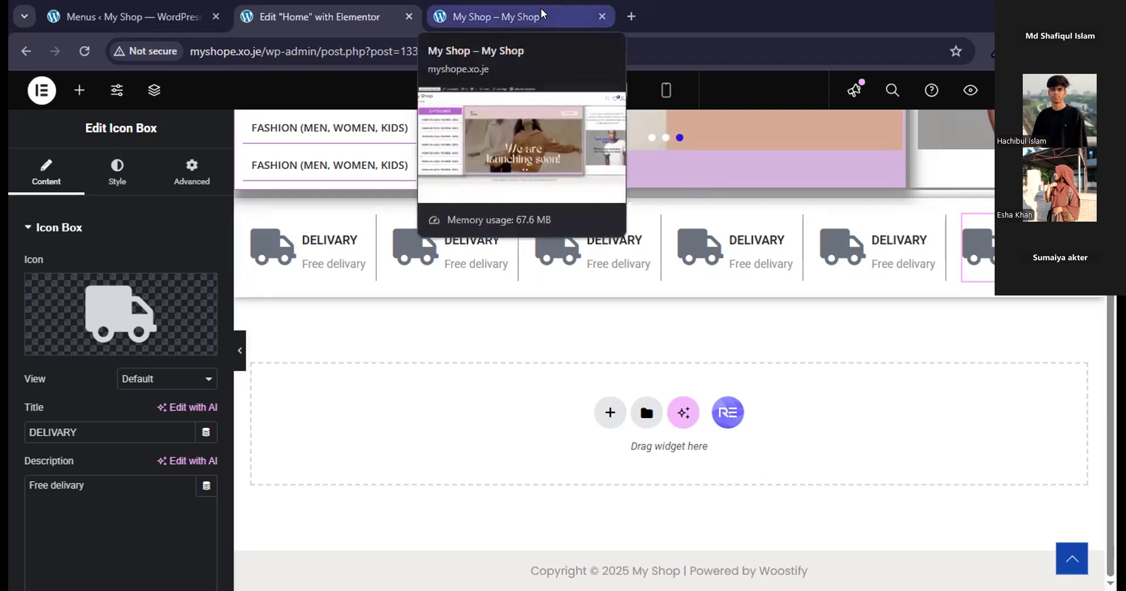
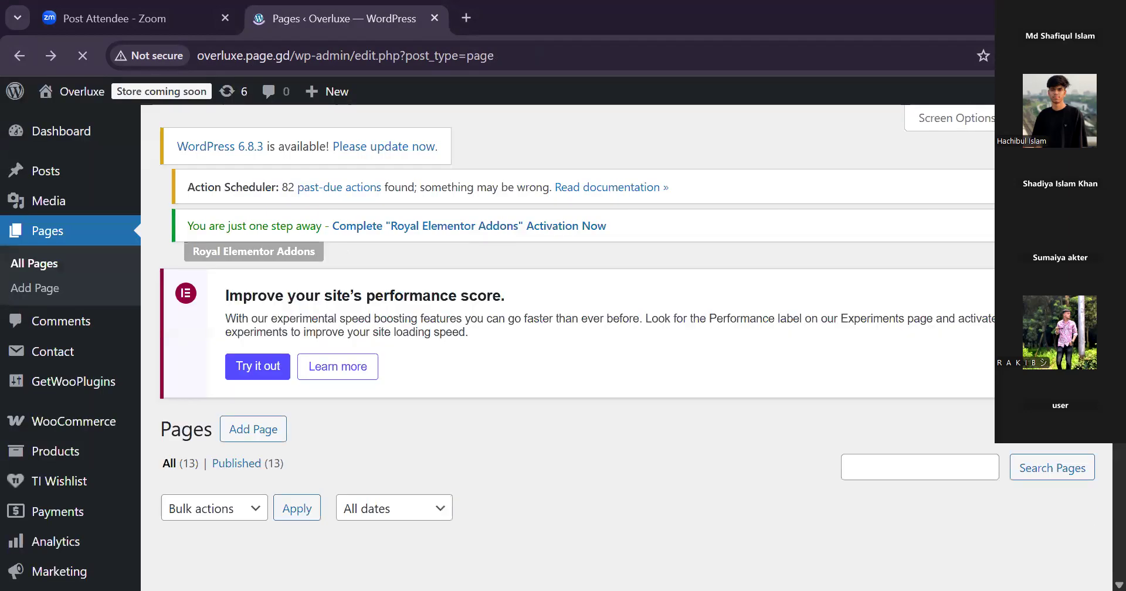
Open the About page from the pages list for editing and launch it in Elementor.
scroll(557, 351, "down", 6)
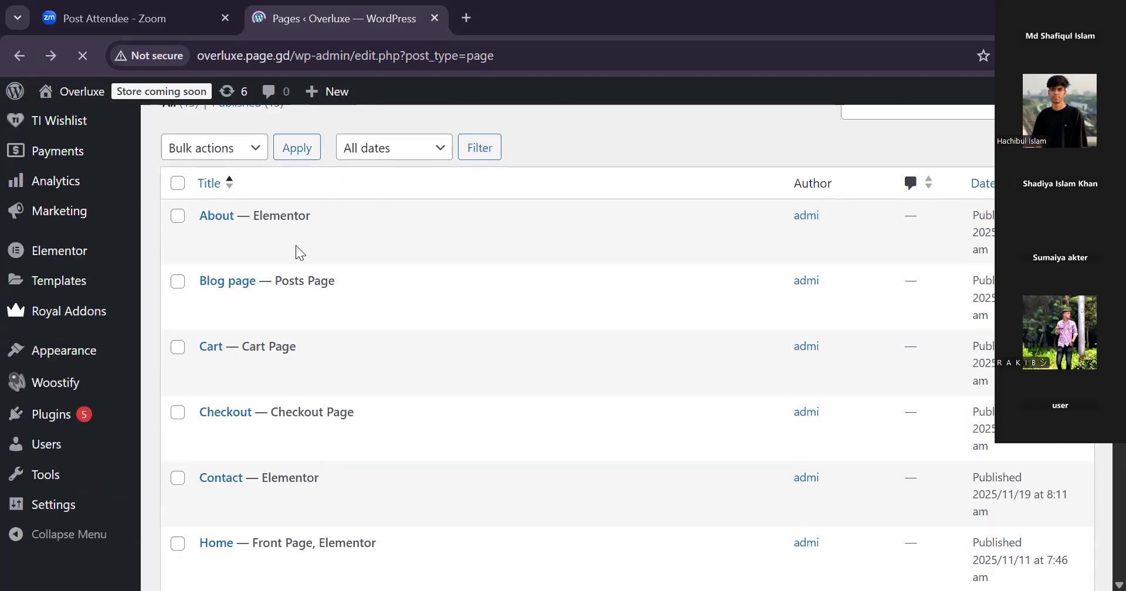
mouse_move(213, 255)
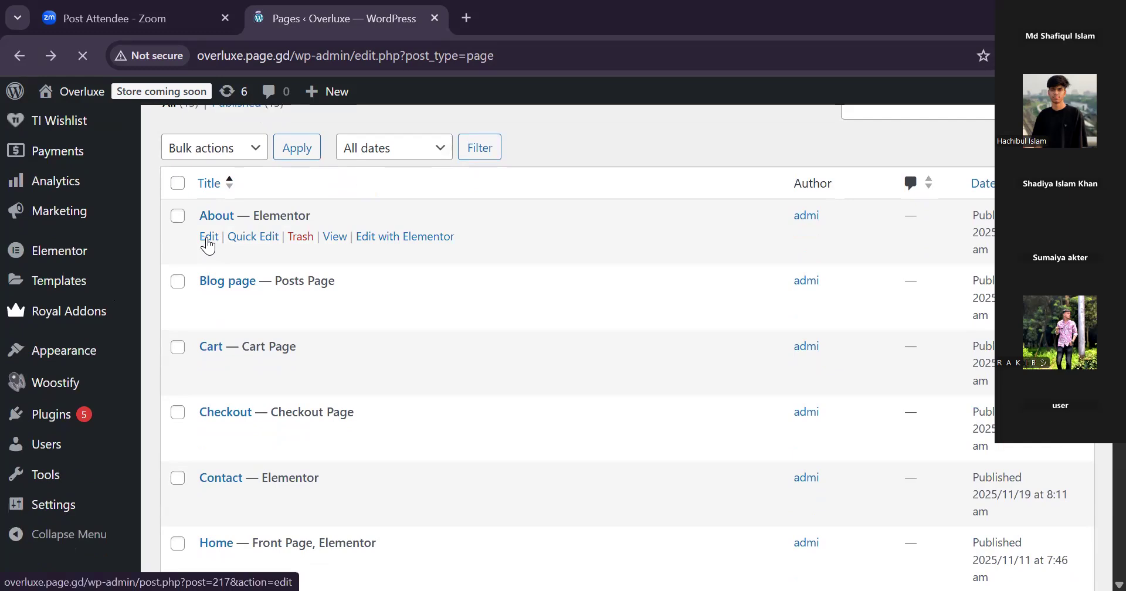
mouse_move(283, 373)
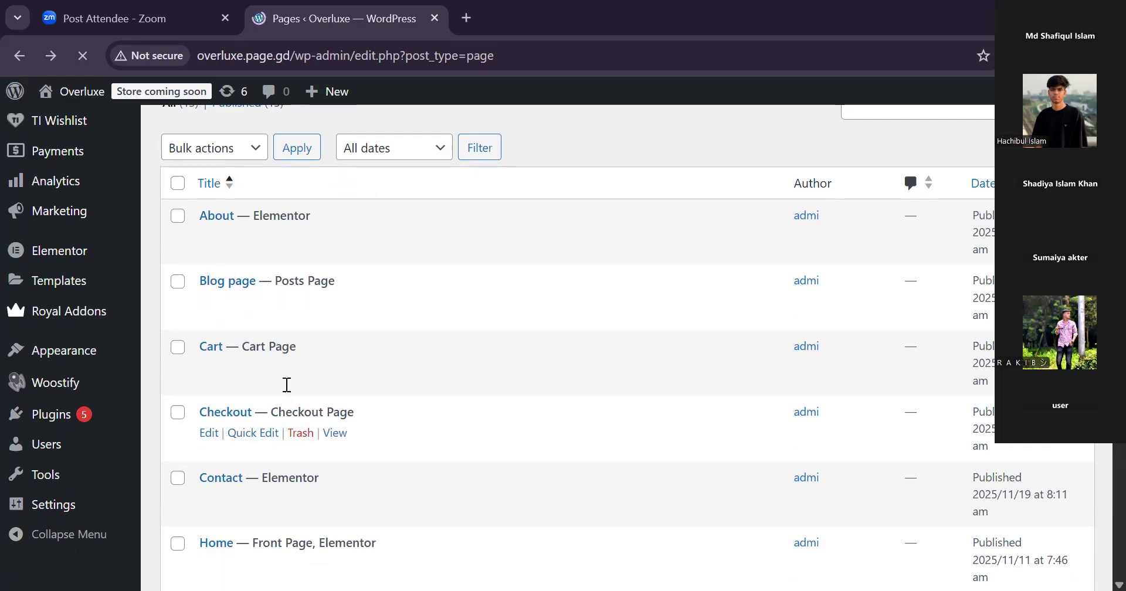
mouse_move(254, 250)
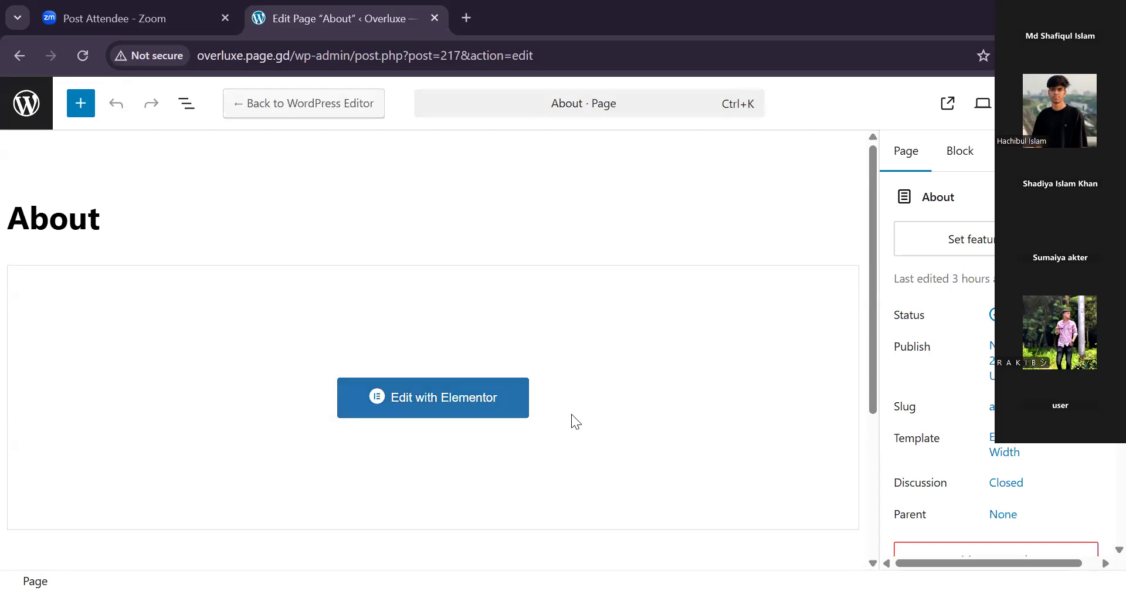
left_click(419, 407)
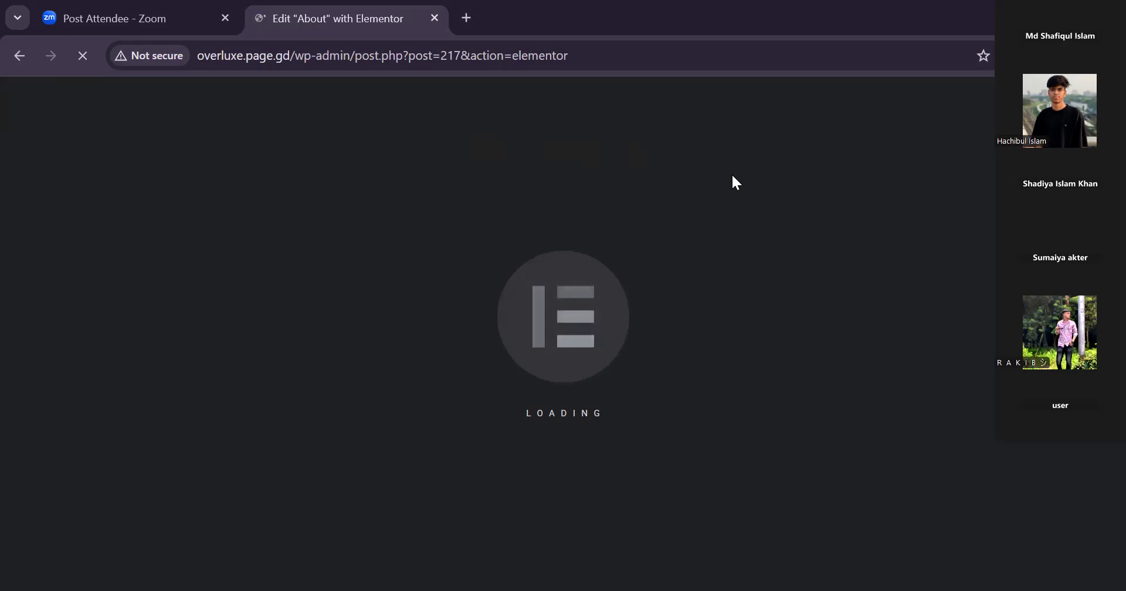
Open the Overluxe login page in a new browser tab and log in with the saved username and account password.
left_click(466, 19)
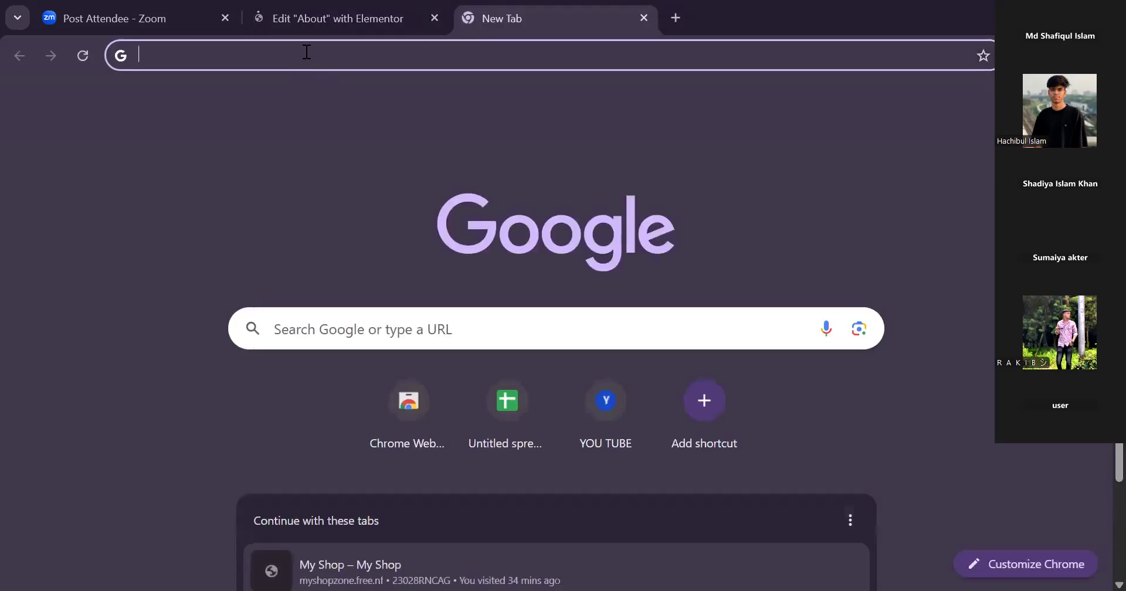
type("o")
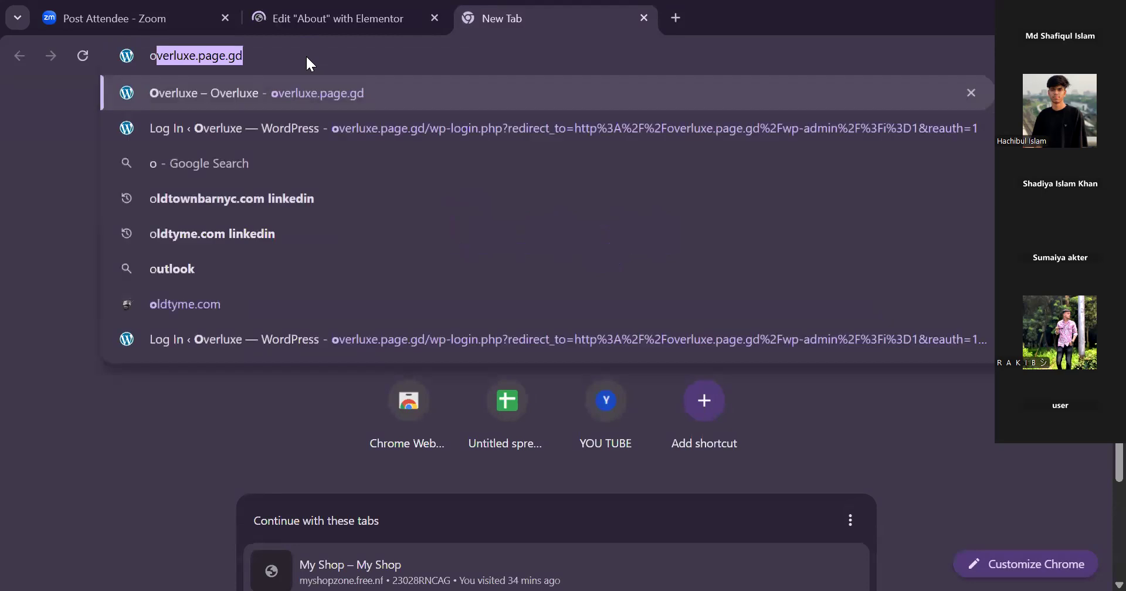
left_click(353, 115)
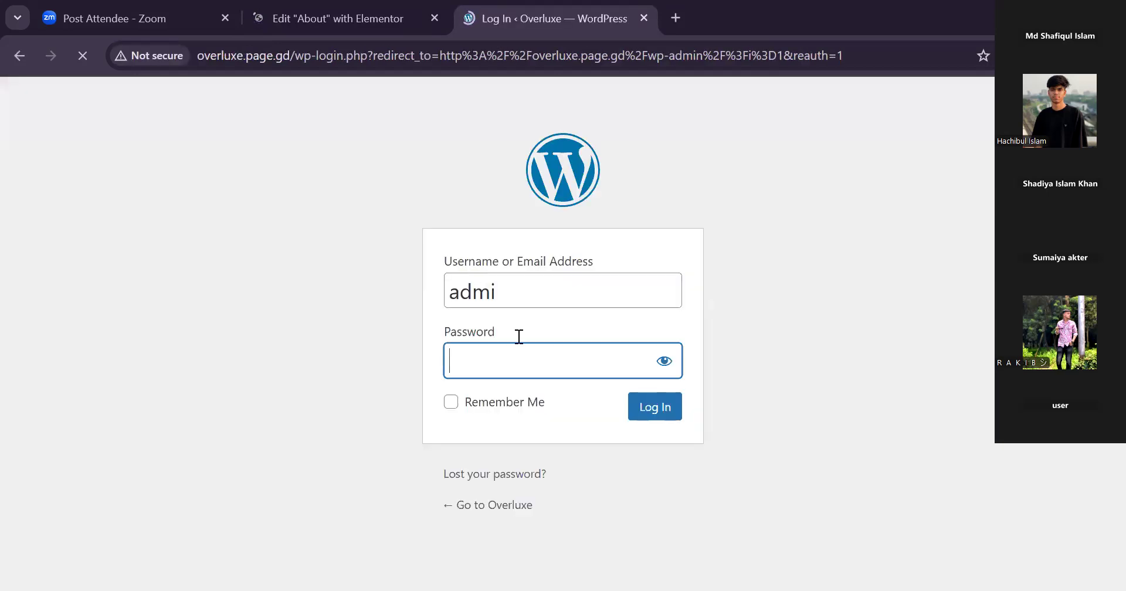
left_click(545, 358)
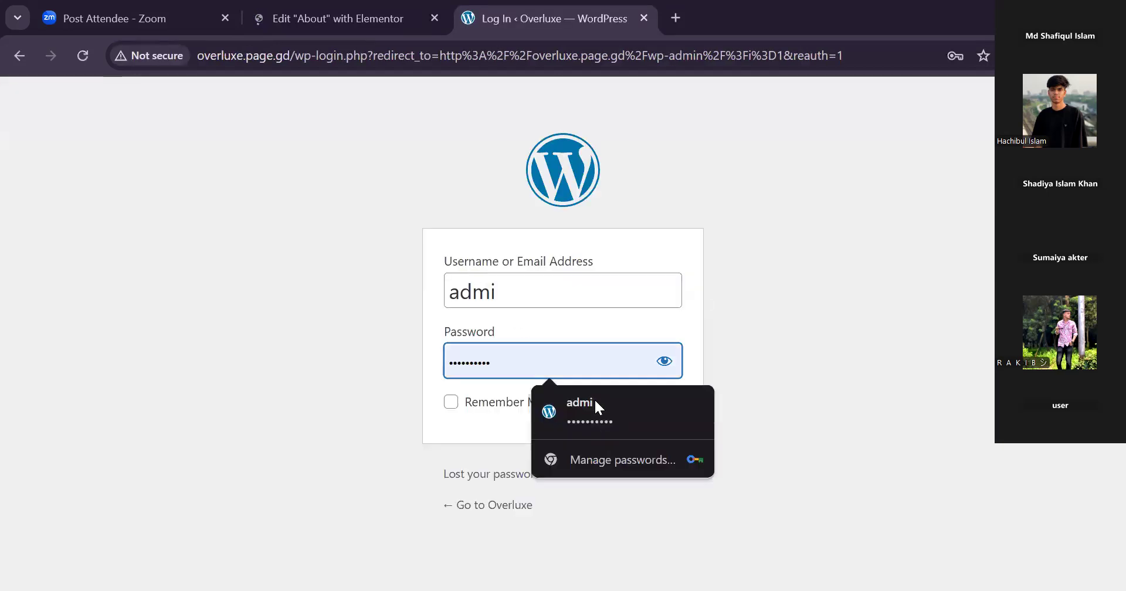
left_click(604, 318)
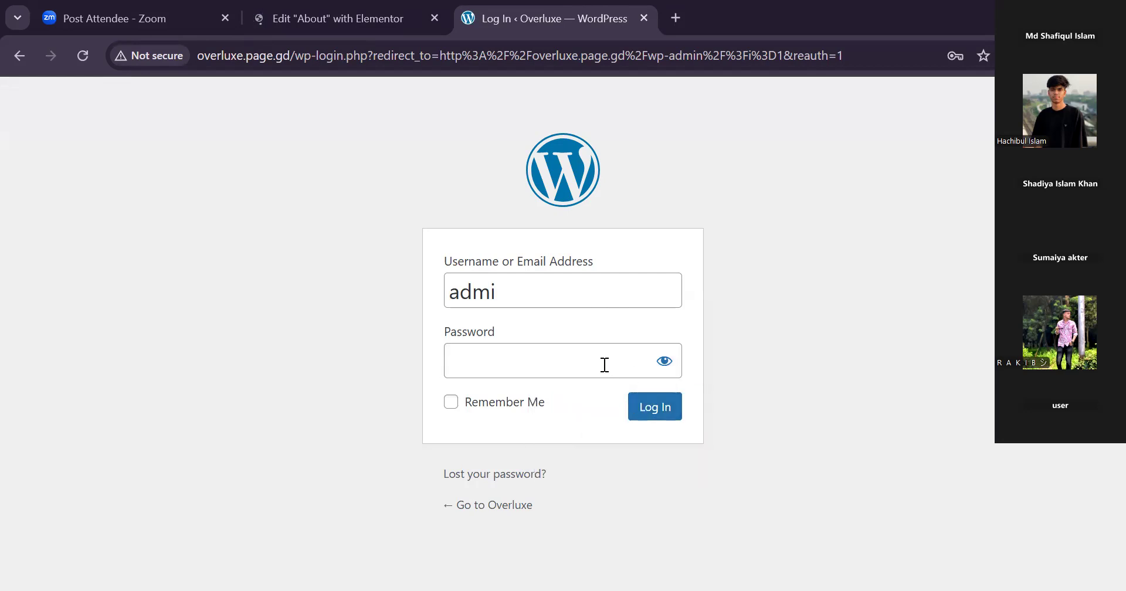
left_click(603, 364)
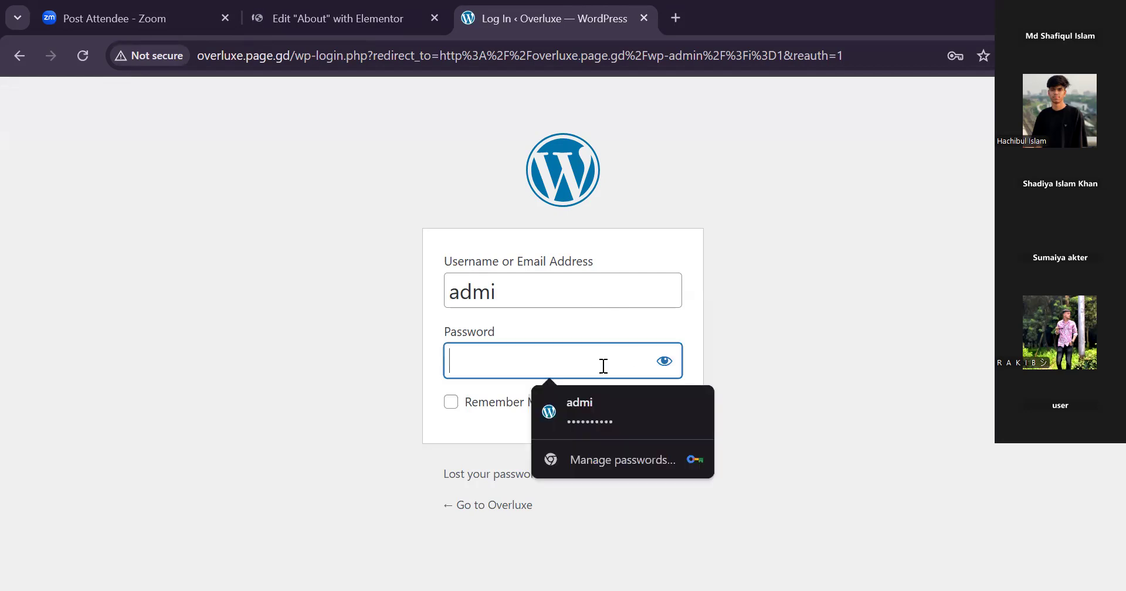
left_click(611, 409)
left_click(636, 415)
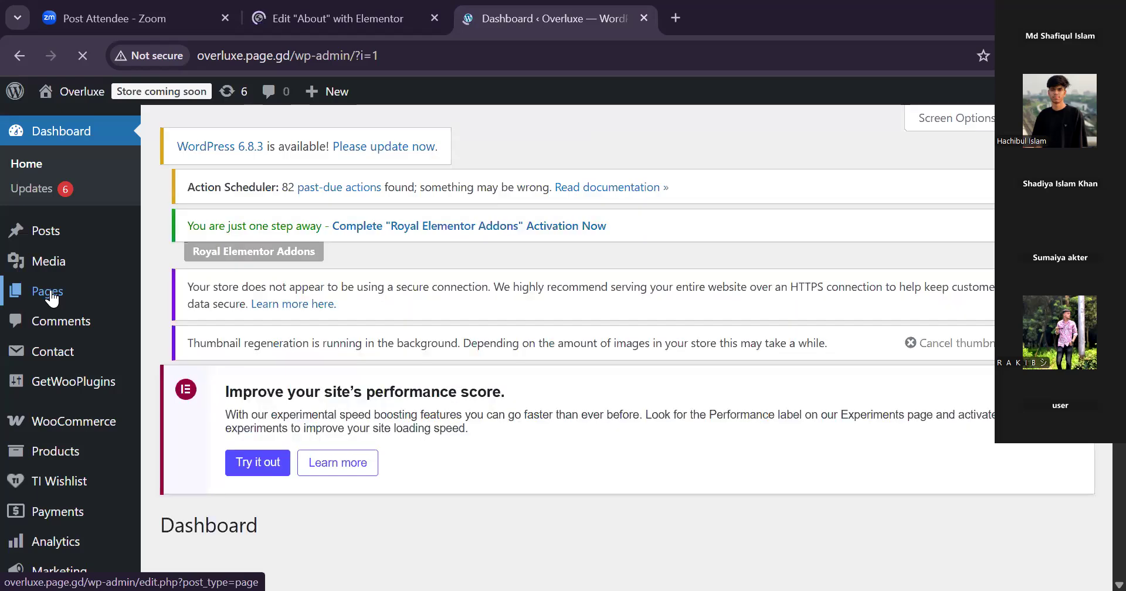
Go to the pages list and open the Contact page with Elementor in a new browser tab.
mouse_move(52, 298)
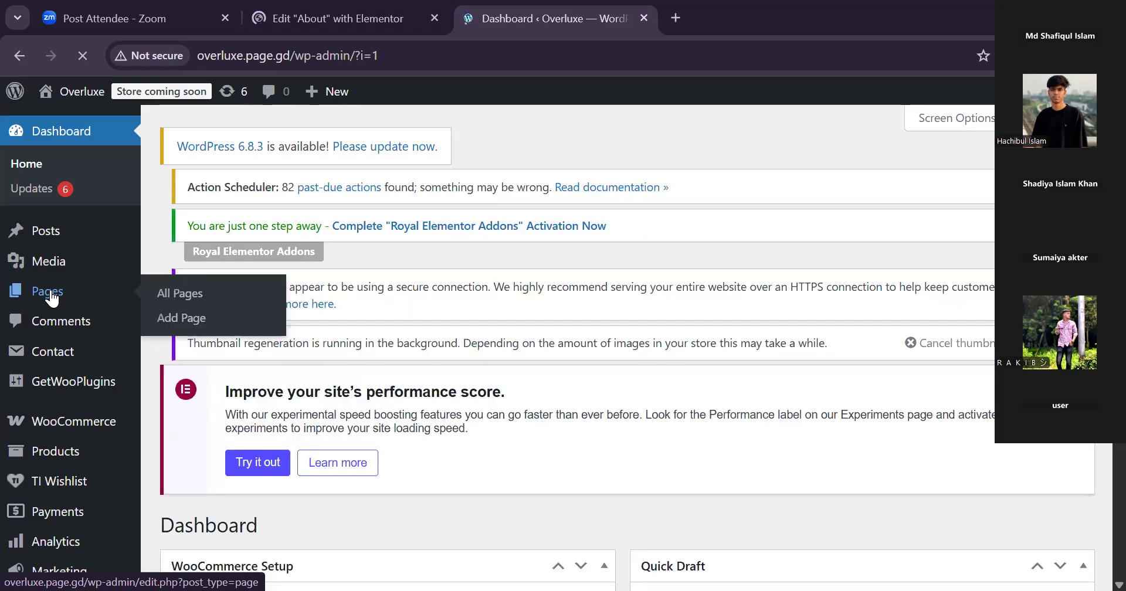
left_click(51, 298)
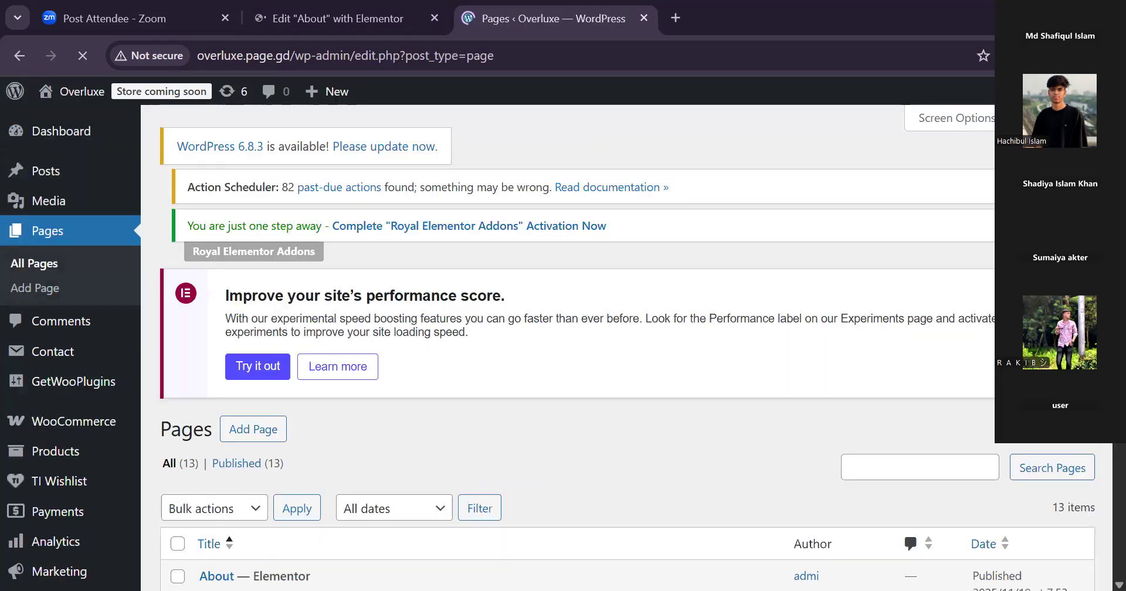
scroll(568, 352, "down", 5)
scroll(69, 346, "down", 1)
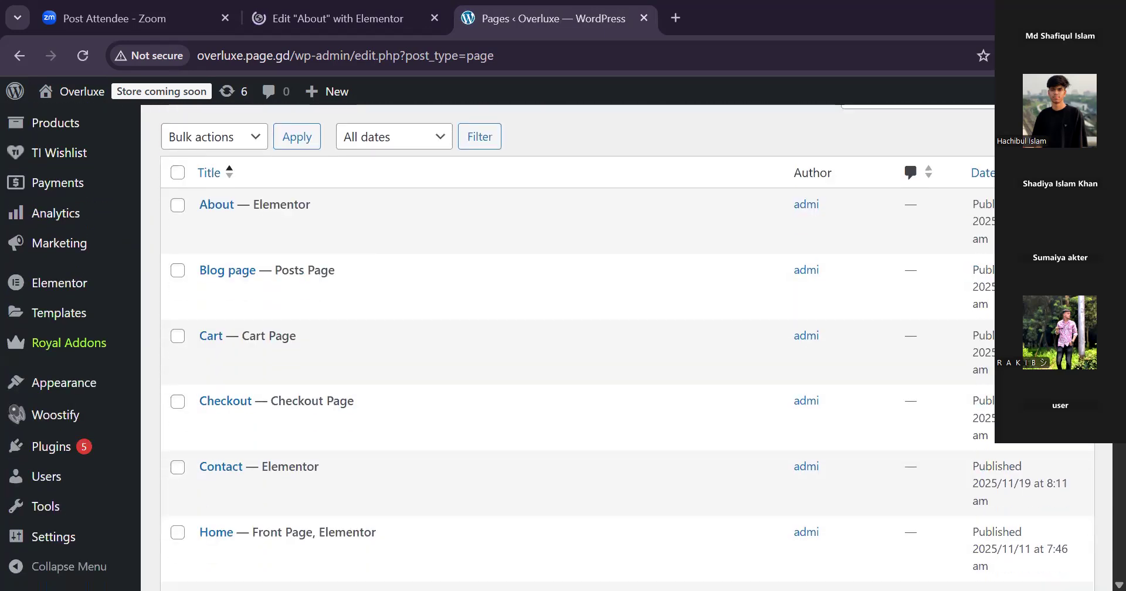
mouse_move(209, 495)
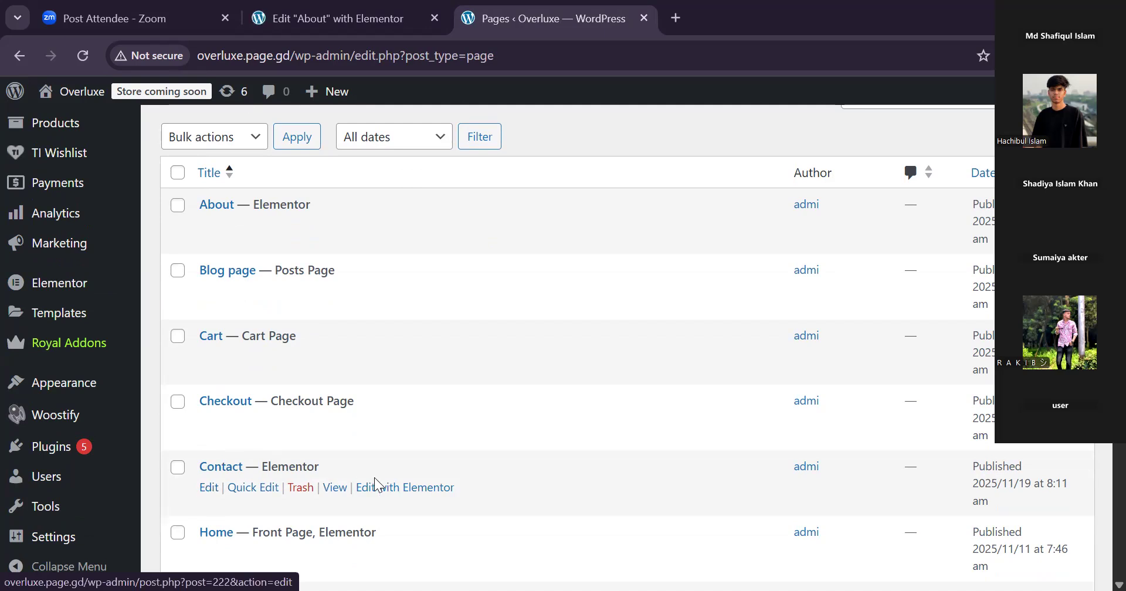
right_click(385, 495)
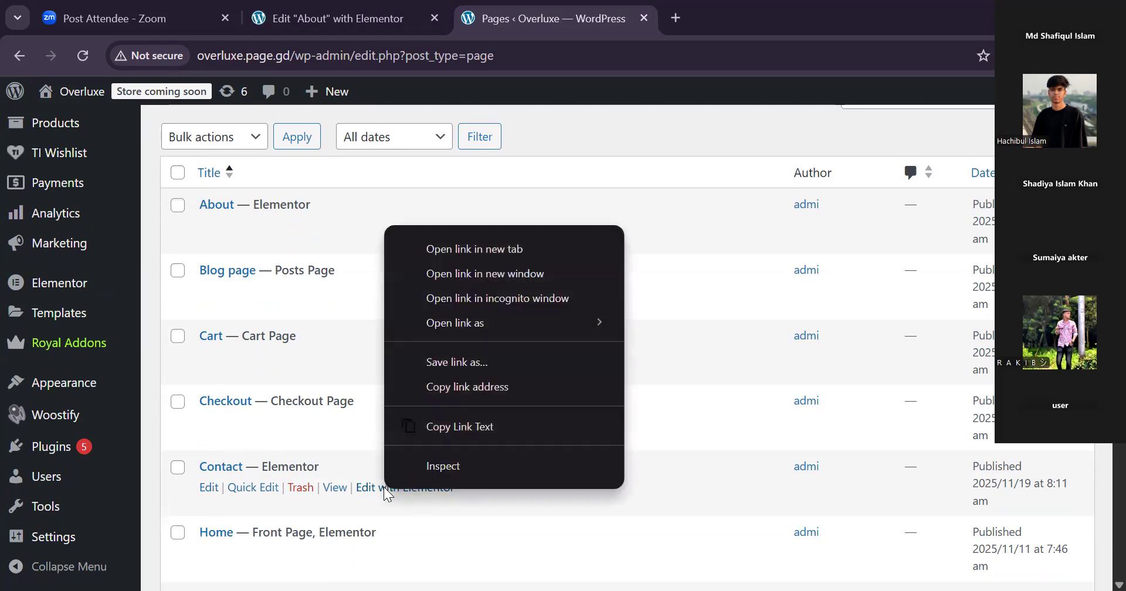
left_click(434, 251)
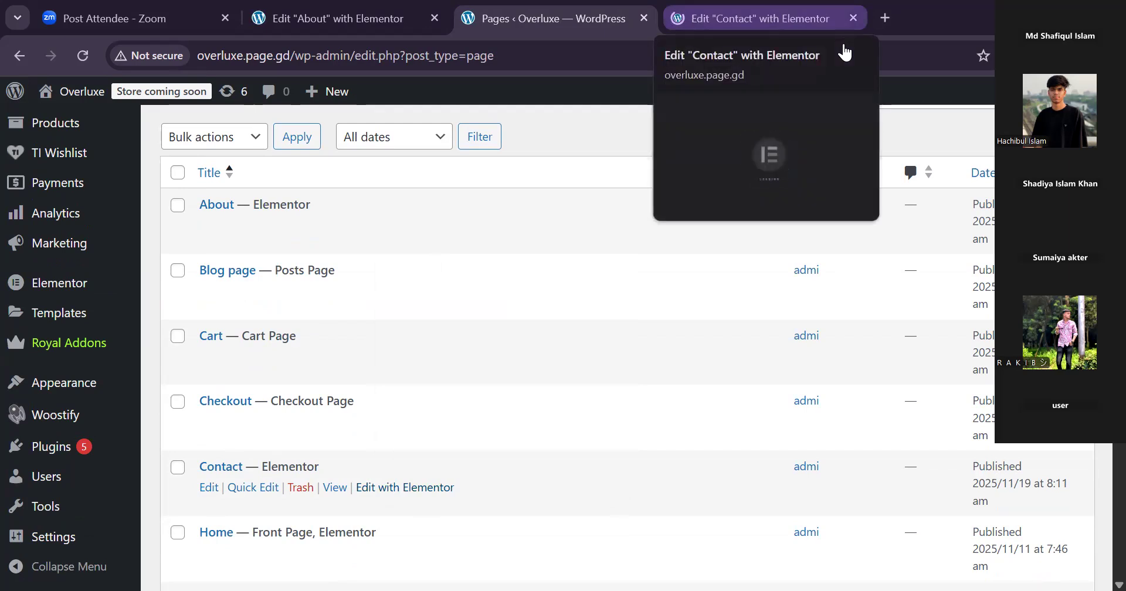
Check the About editor tab, and examine the page and category items of MAIN MENU in the site's menu settings.
left_click(350, 26)
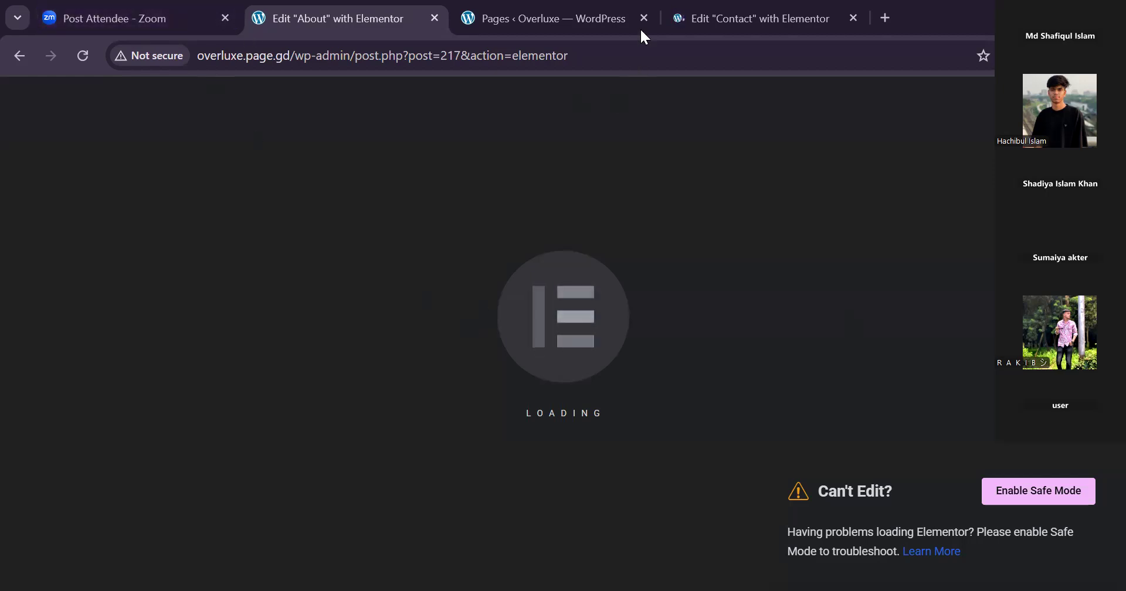
mouse_move(635, 34)
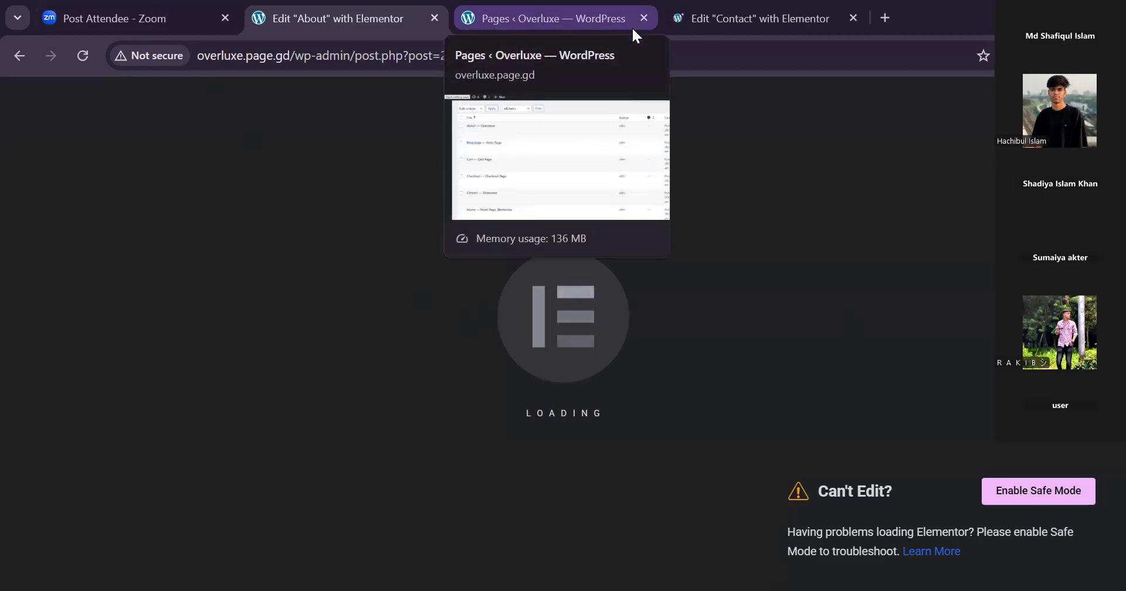
left_click(604, 23)
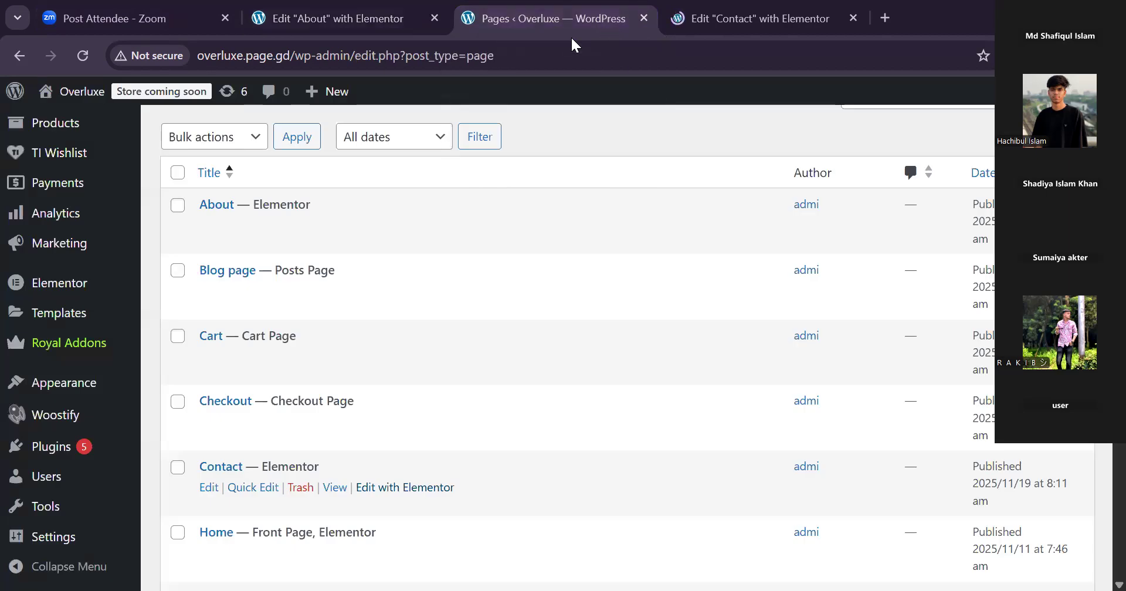
mouse_move(14, 394)
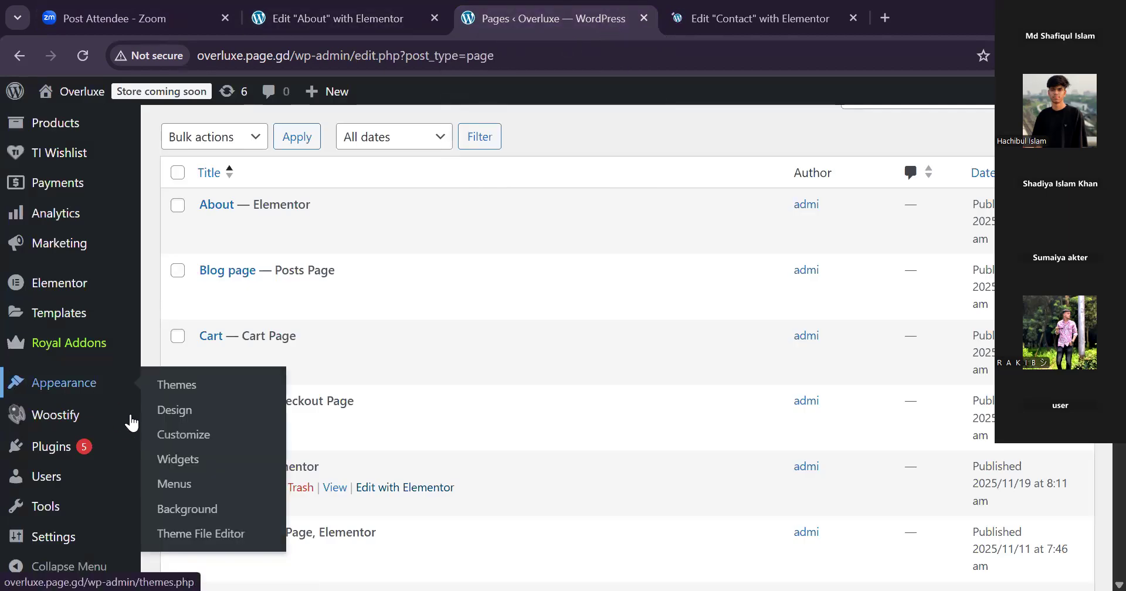
left_click(177, 484)
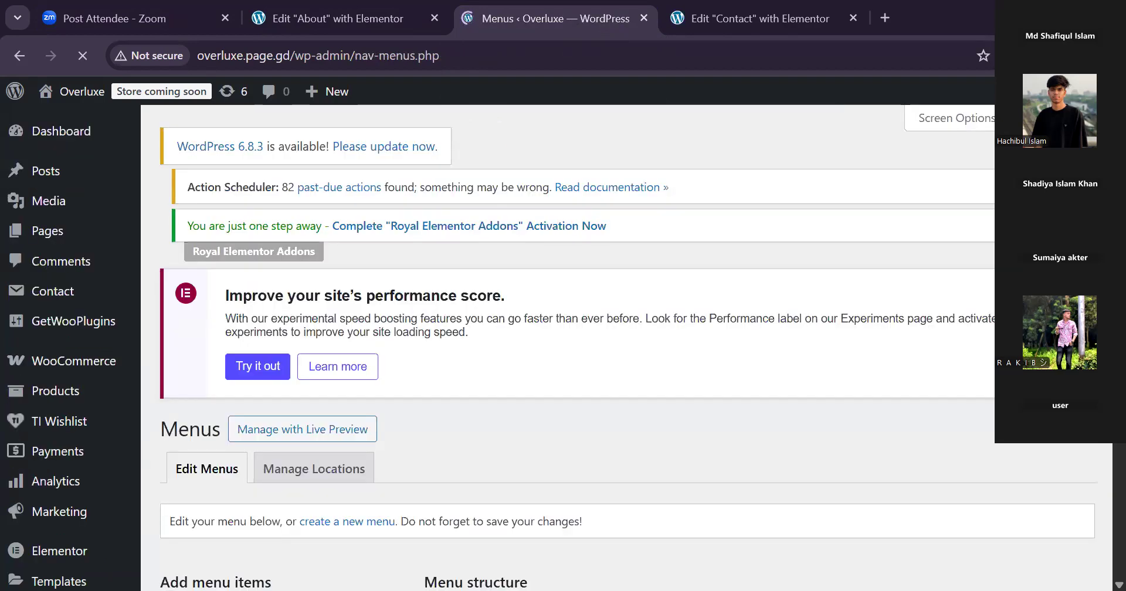
scroll(586, 351, "down", 6)
scroll(563, 346, "down", 3)
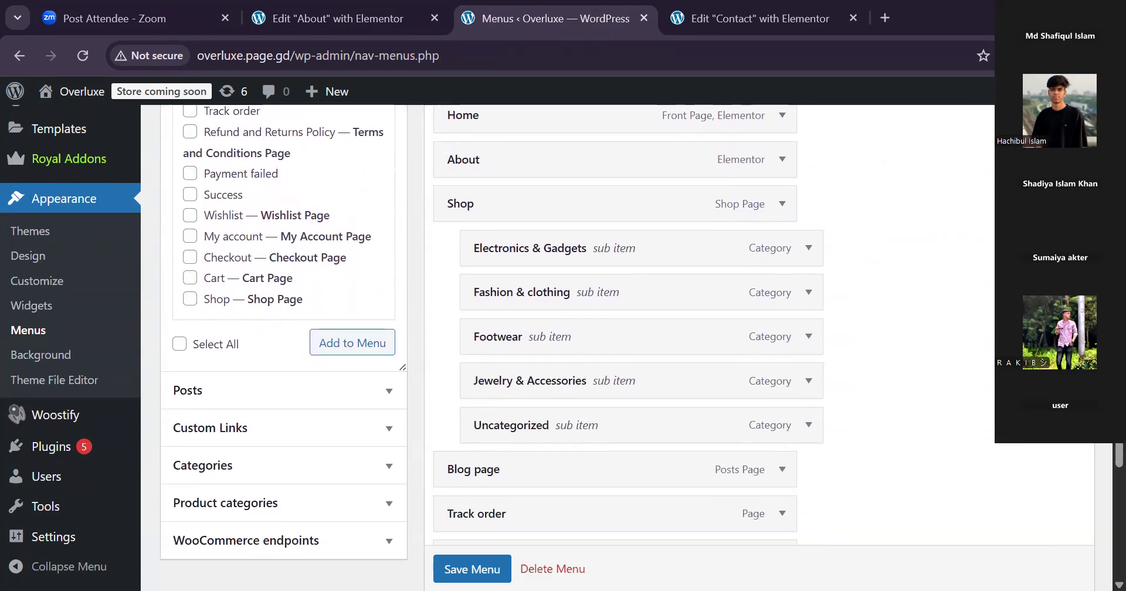
scroll(587, 352, "down", 1)
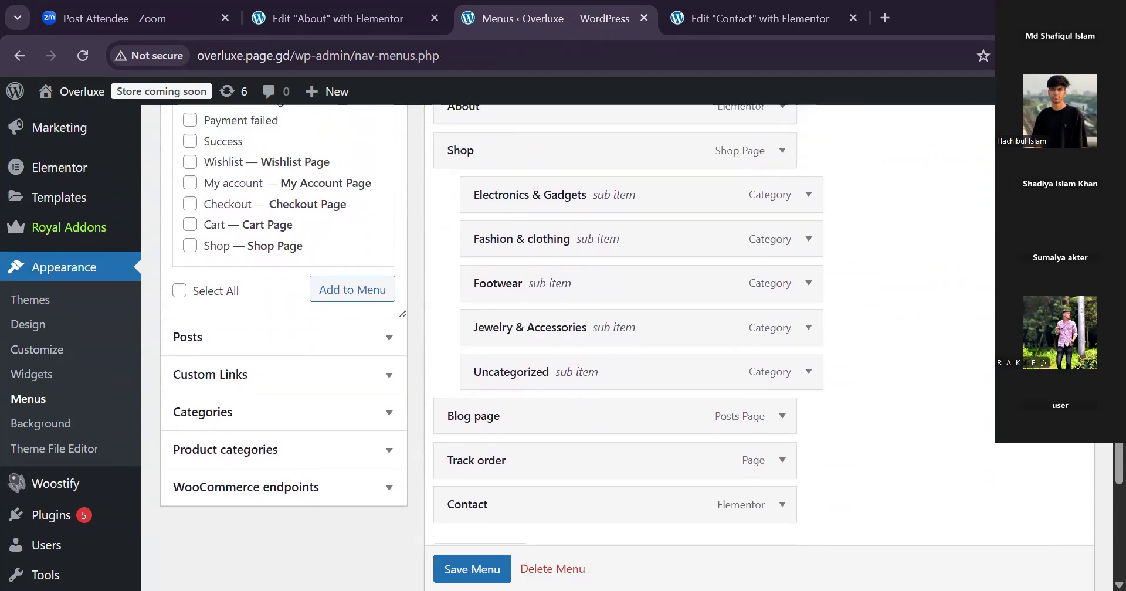
scroll(562, 346, "up", 1)
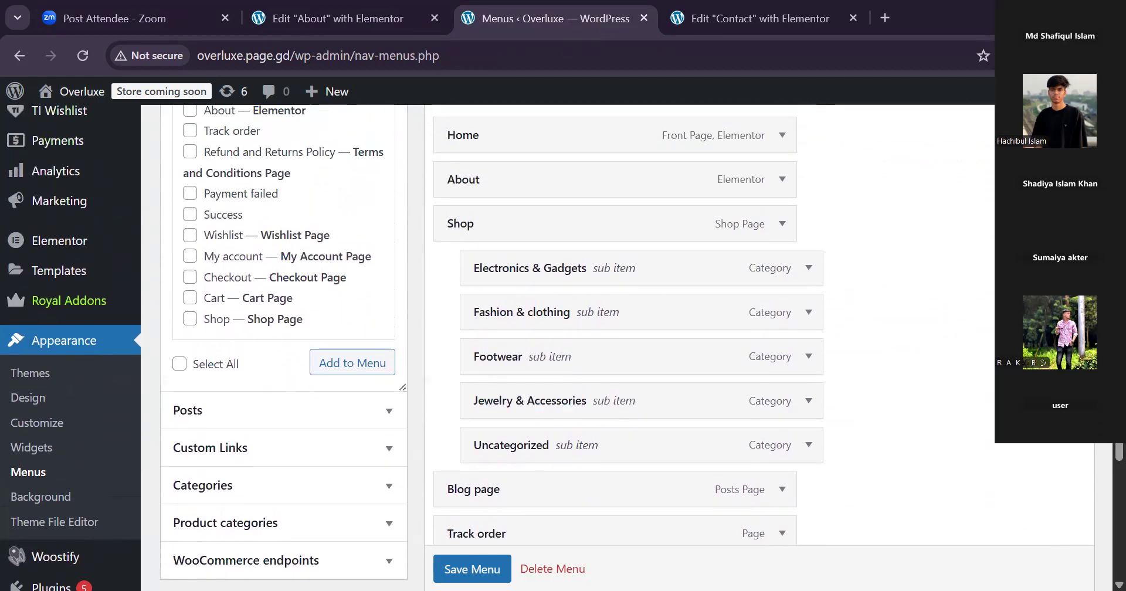
scroll(563, 346, "down", 2)
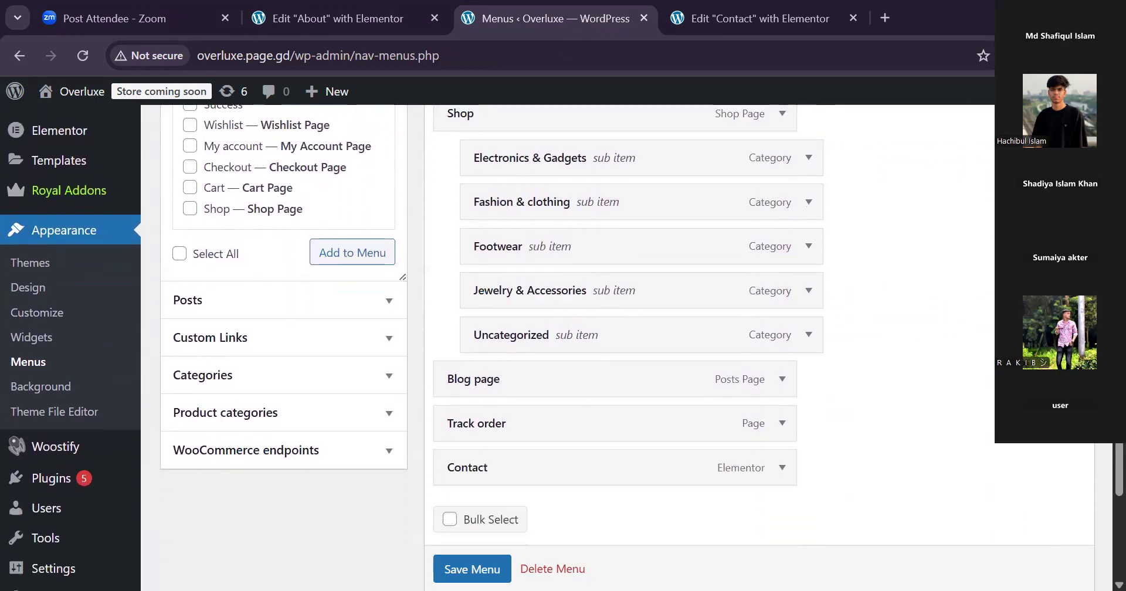
scroll(563, 346, "up", 3)
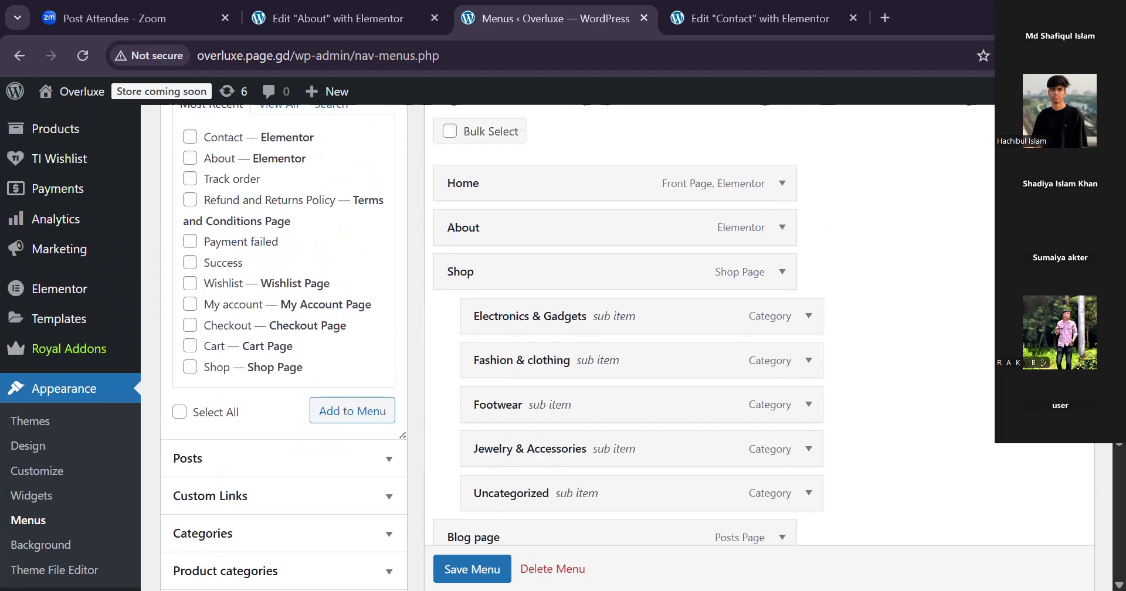
scroll(563, 346, "up", 3)
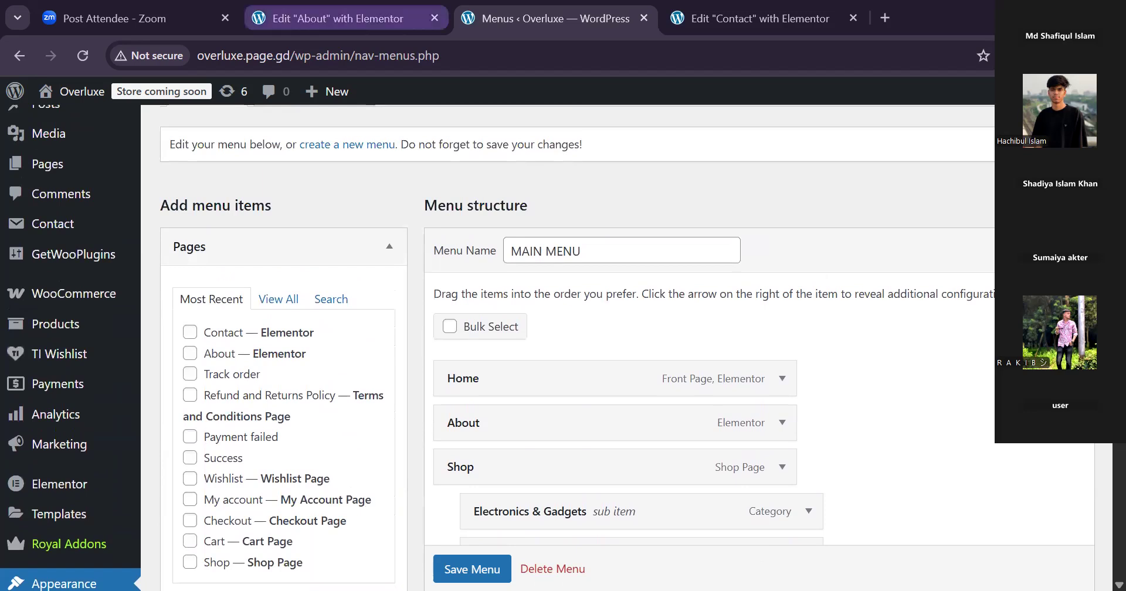
Reload the About page's Elementor editor.
left_click(338, 18)
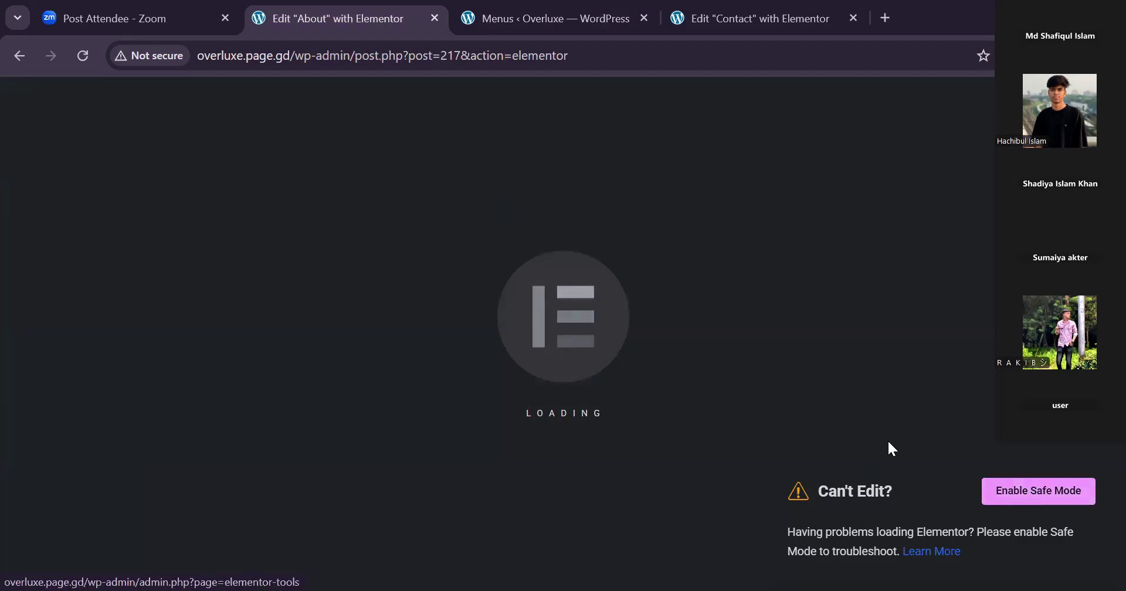
key("ctrl+r")
Go to the Contact page's Elementor editor and open the file chooser for importing a template to the library.
left_click(752, 40)
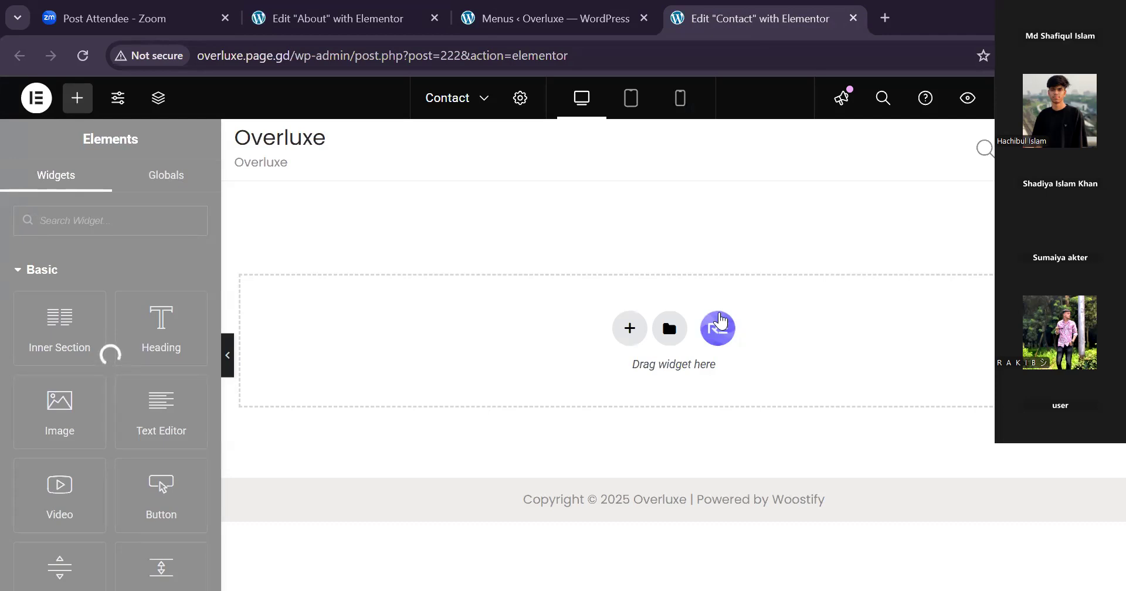
left_click(669, 324)
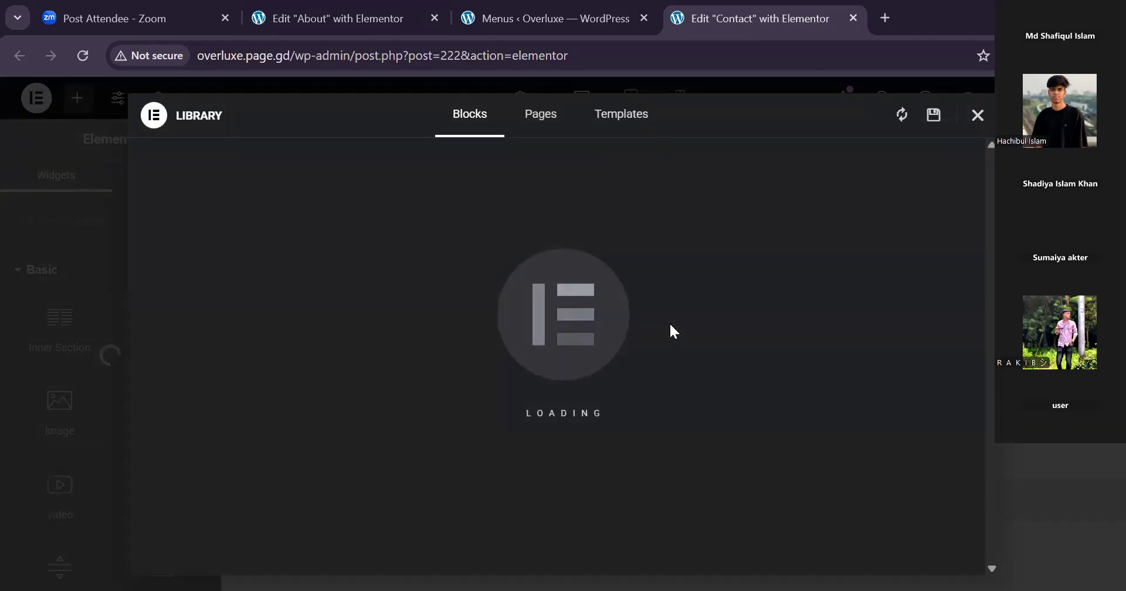
left_click(600, 117)
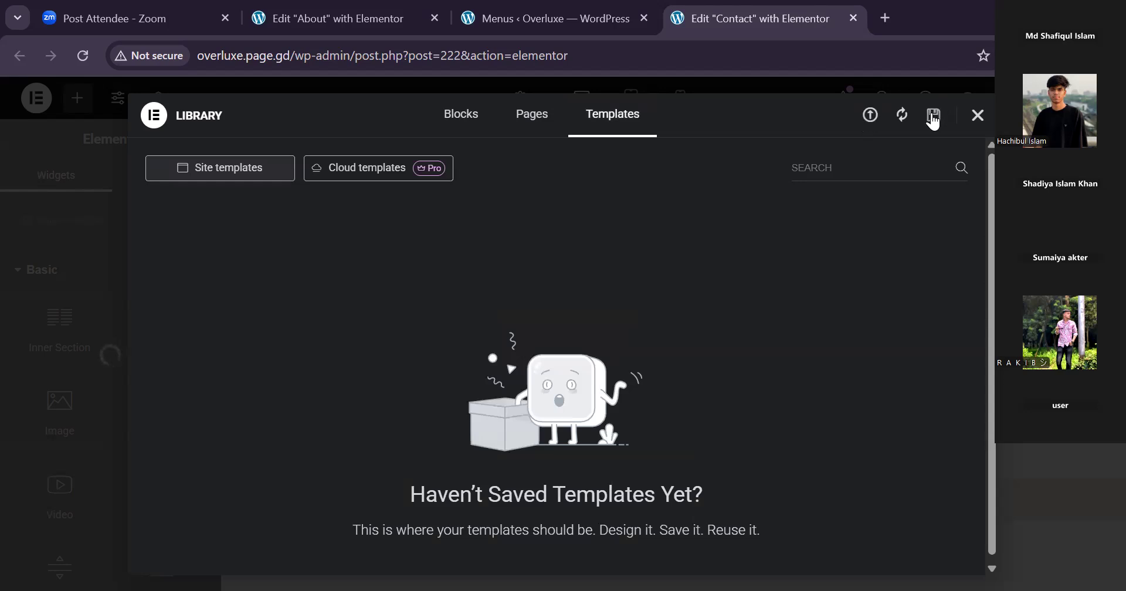
left_click(873, 120)
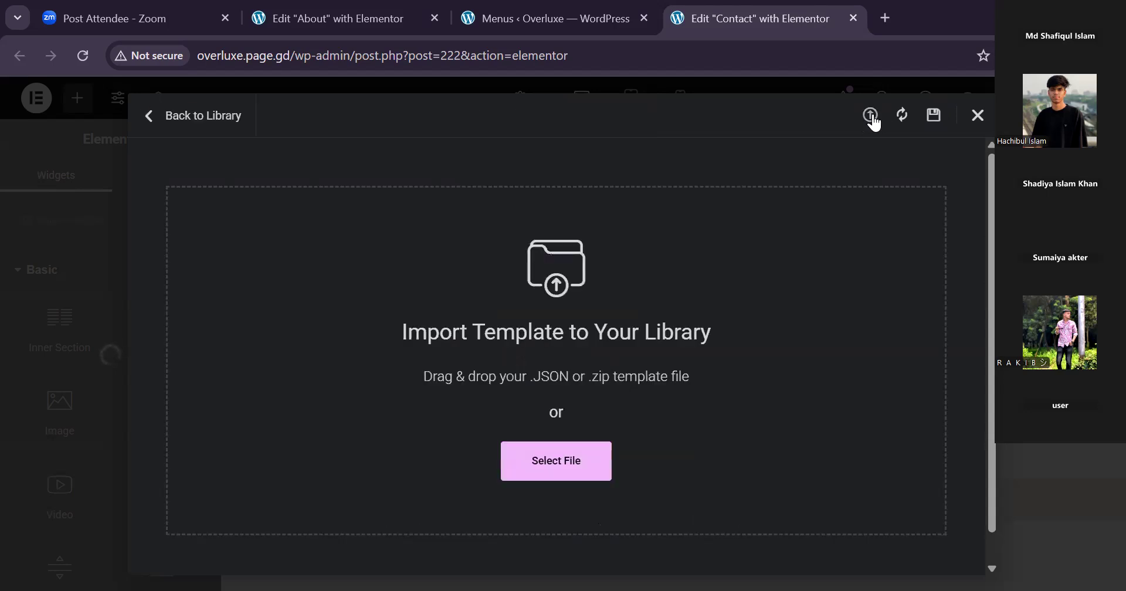
left_click(552, 466)
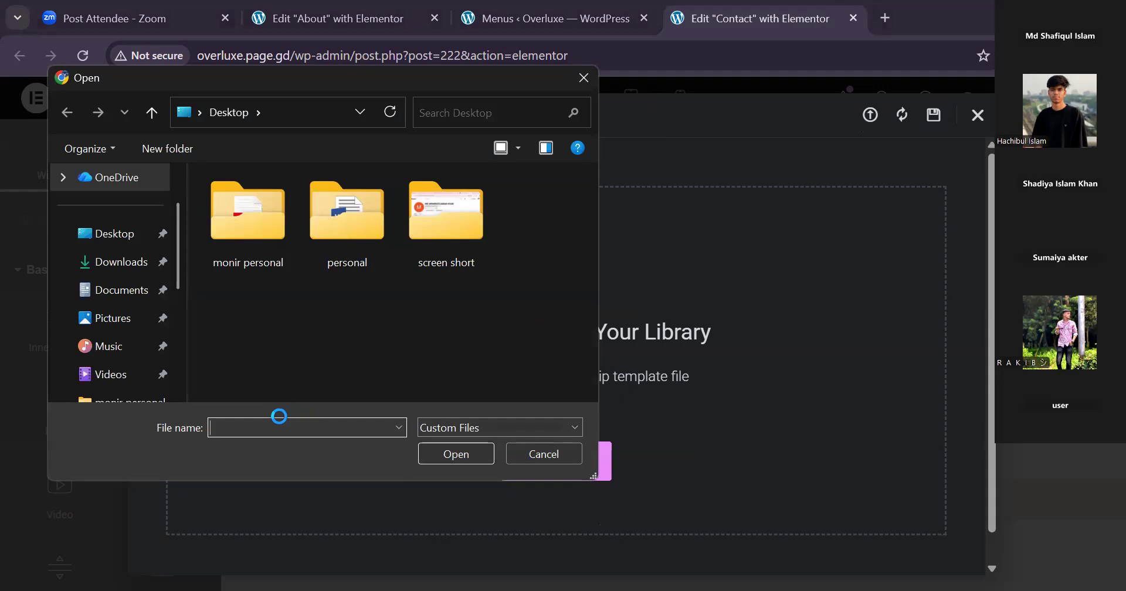
Import "eComm 2025 - Contact Us.json" from Documents with unfiltered uploads enabled, and try to insert the template into the Contact page.
left_click(141, 267)
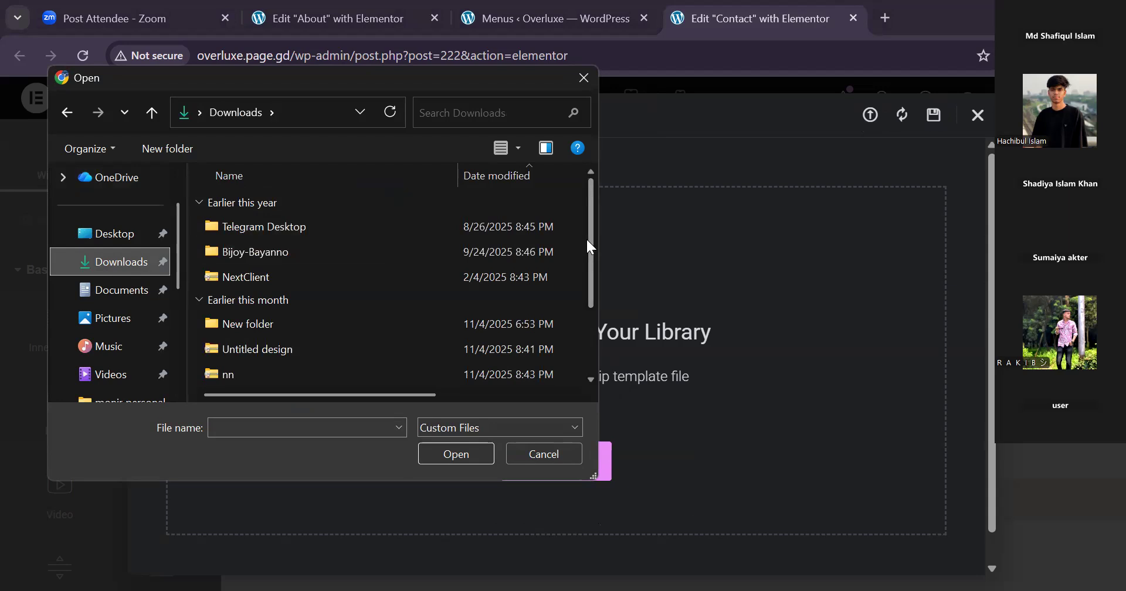
left_click_drag(588, 241, 597, 374)
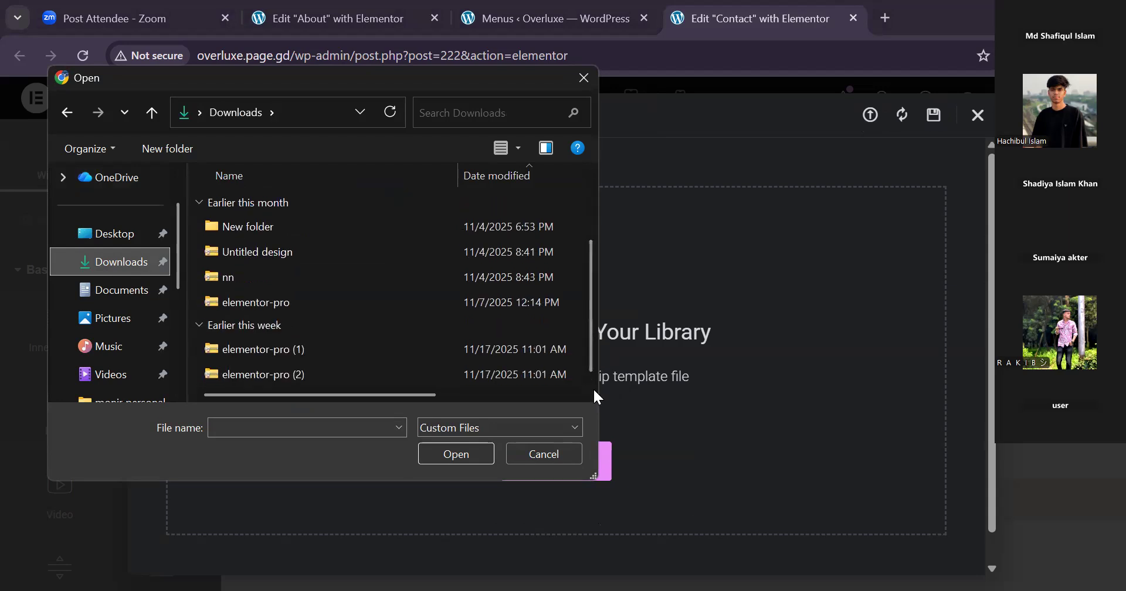
left_click_drag(591, 350, 593, 374)
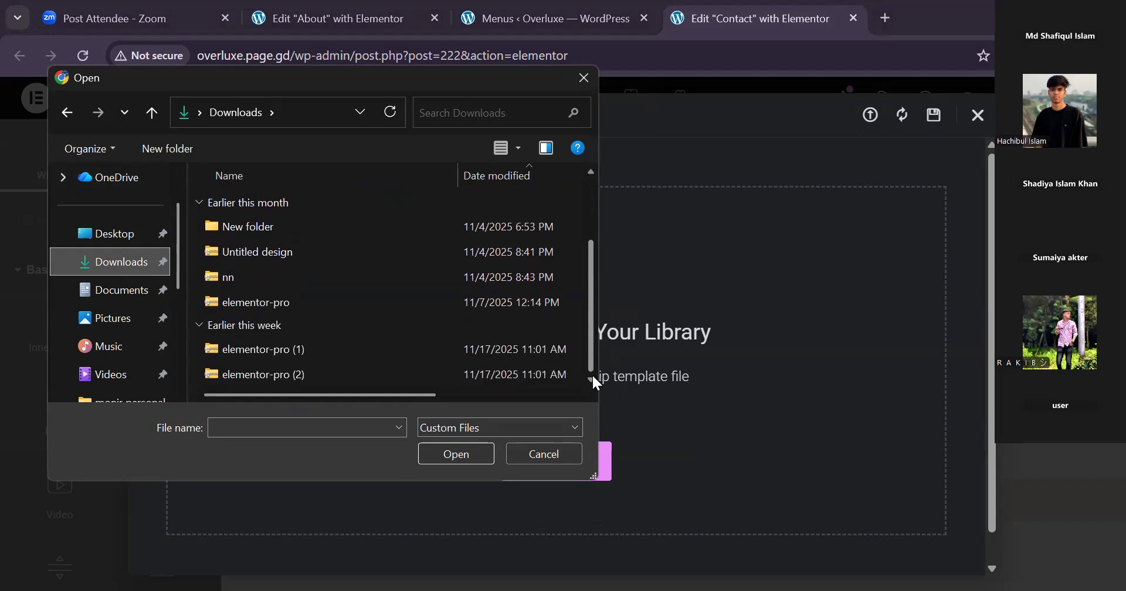
left_click(119, 292)
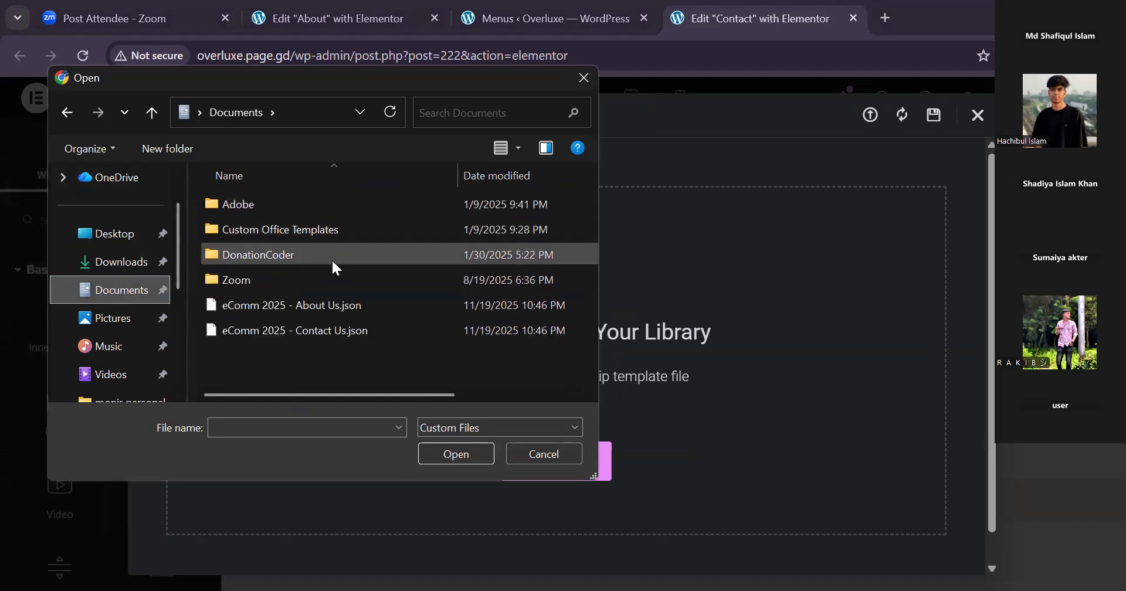
left_click(309, 304)
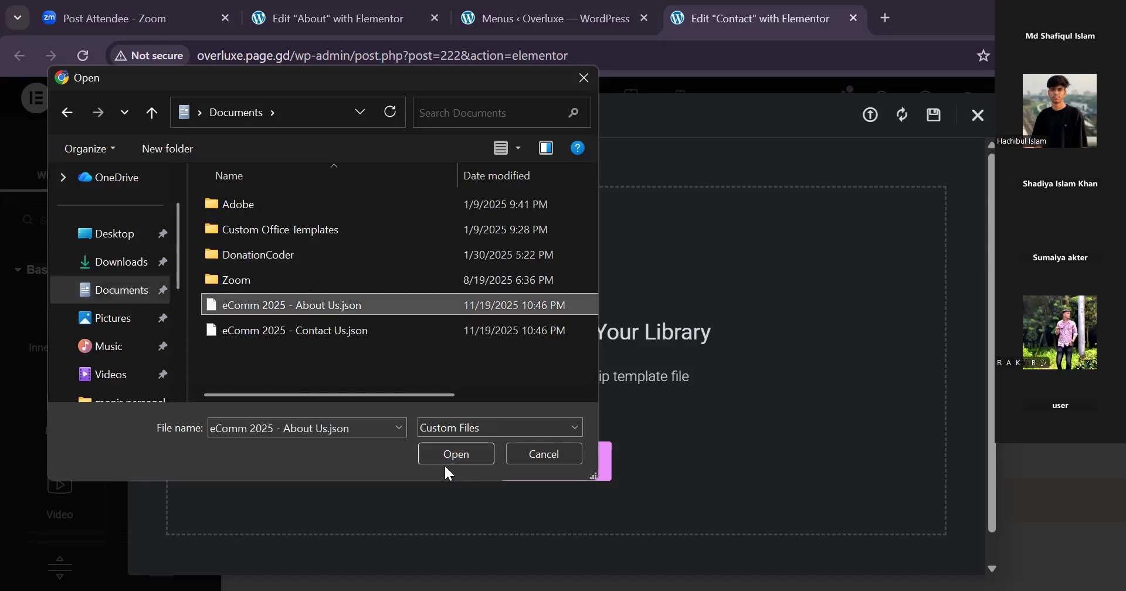
left_click(357, 329)
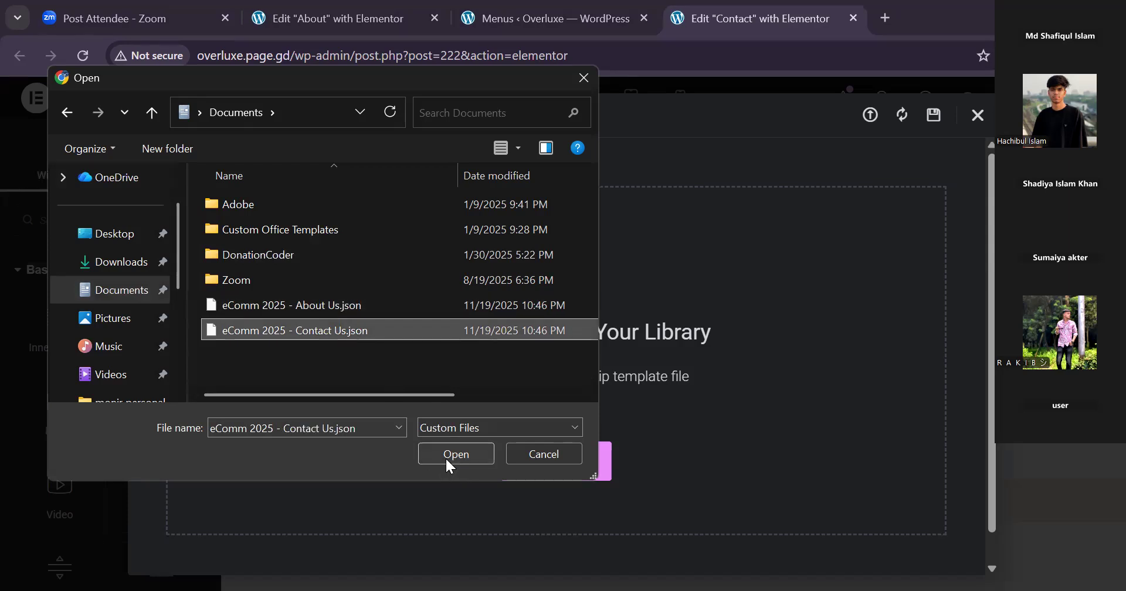
left_click(447, 459)
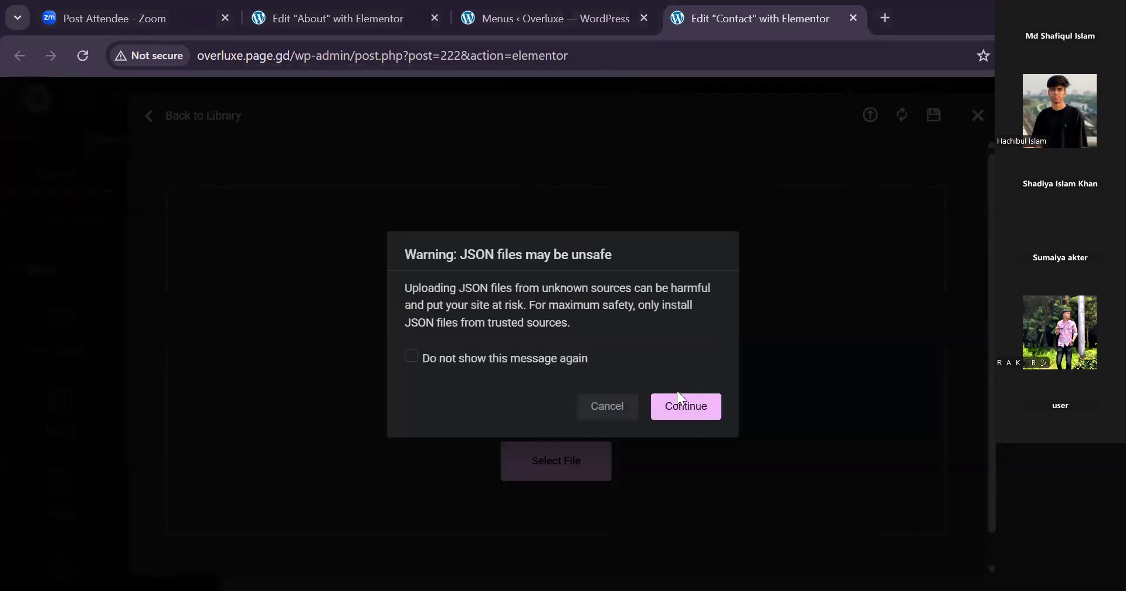
left_click(680, 404)
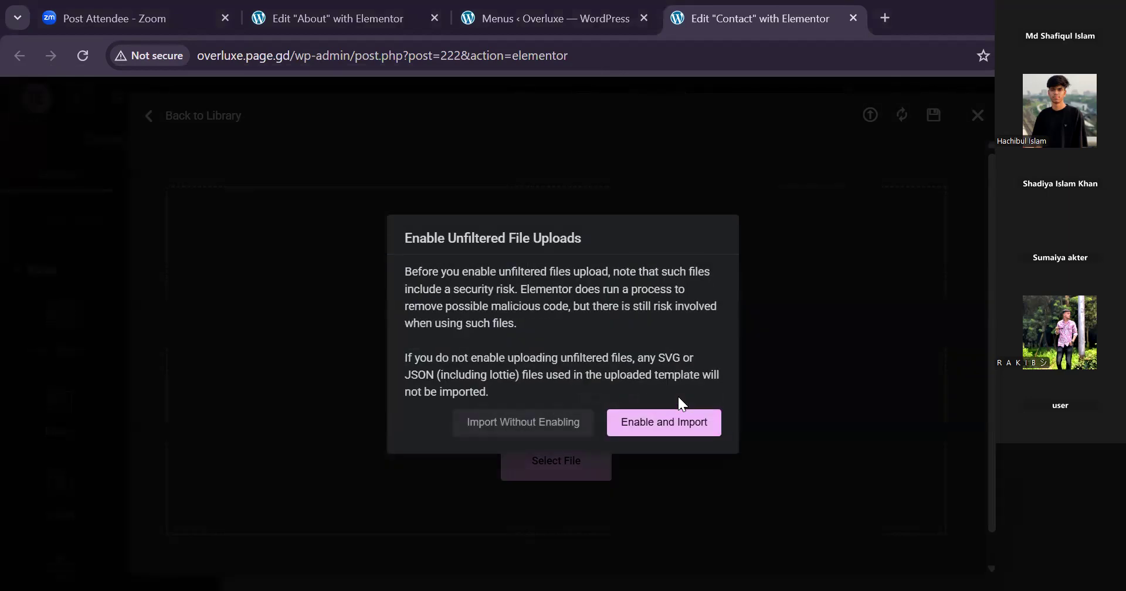
left_click(661, 428)
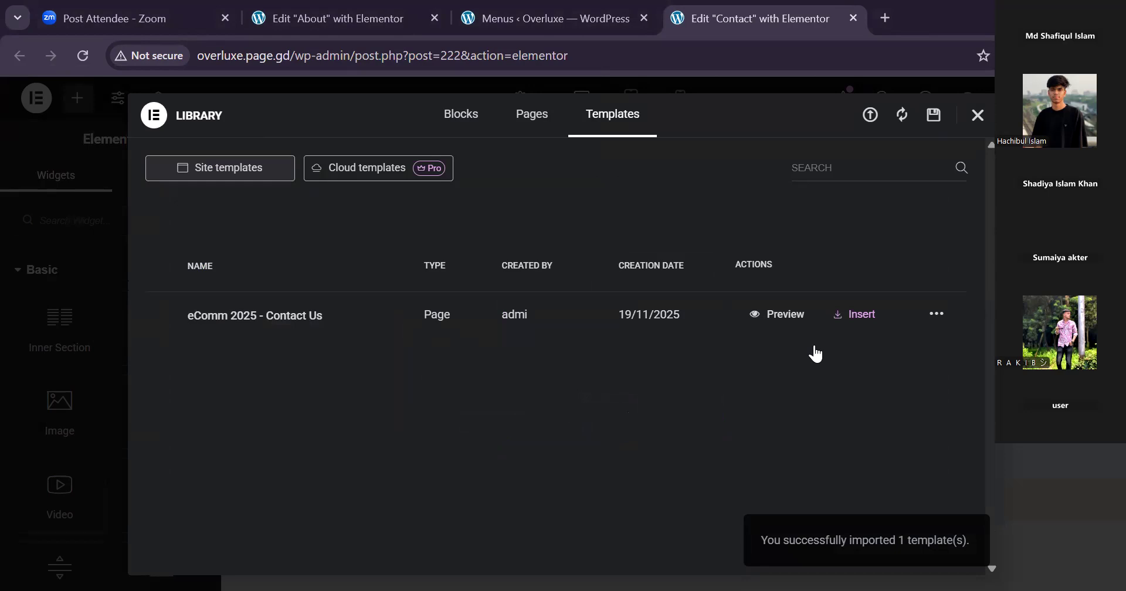
left_click(846, 323)
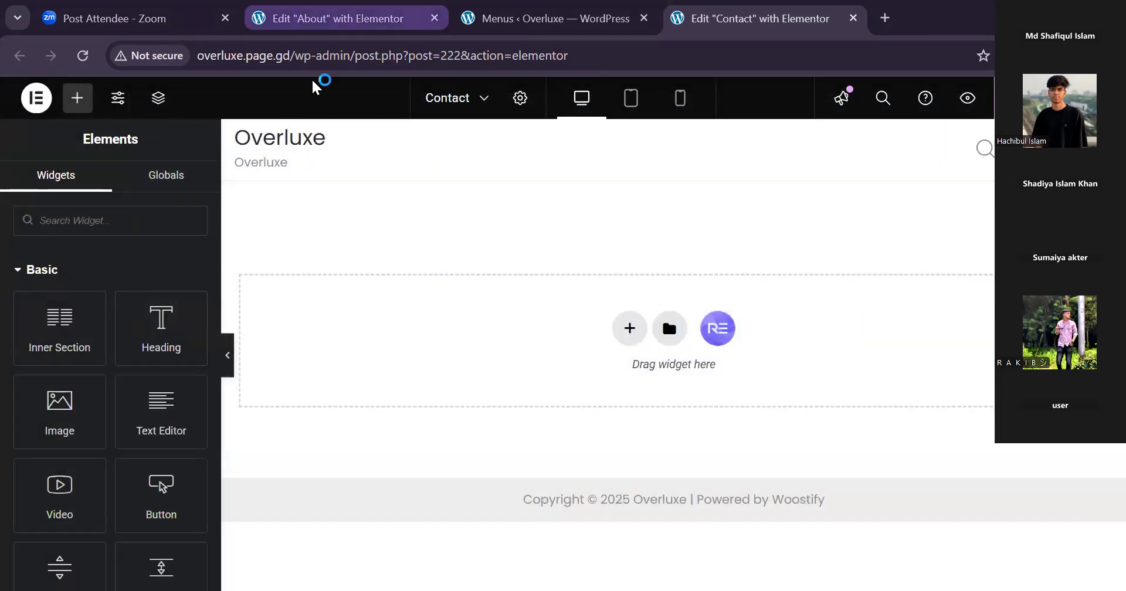
Go to the About page's Elementor editor and open the file chooser for importing a template to the library.
left_click(328, 19)
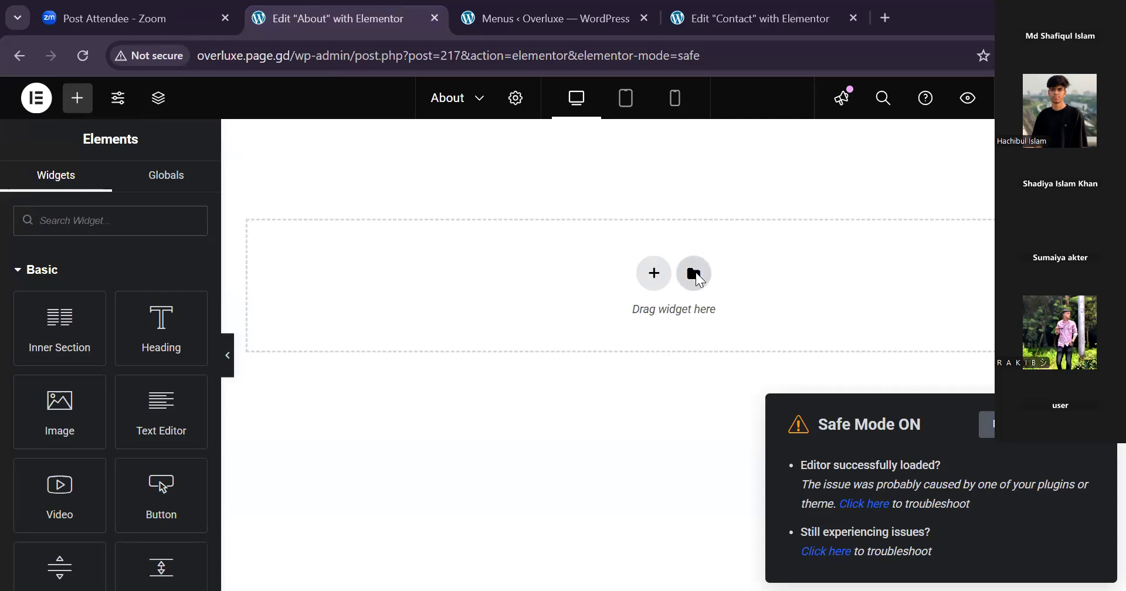
left_click(696, 274)
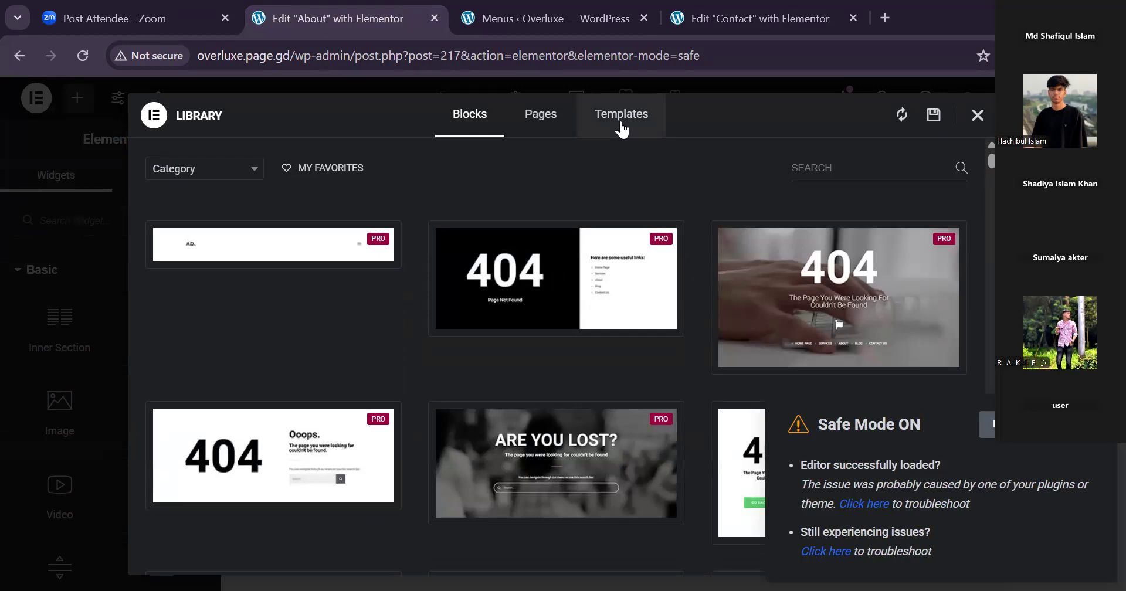
left_click(621, 117)
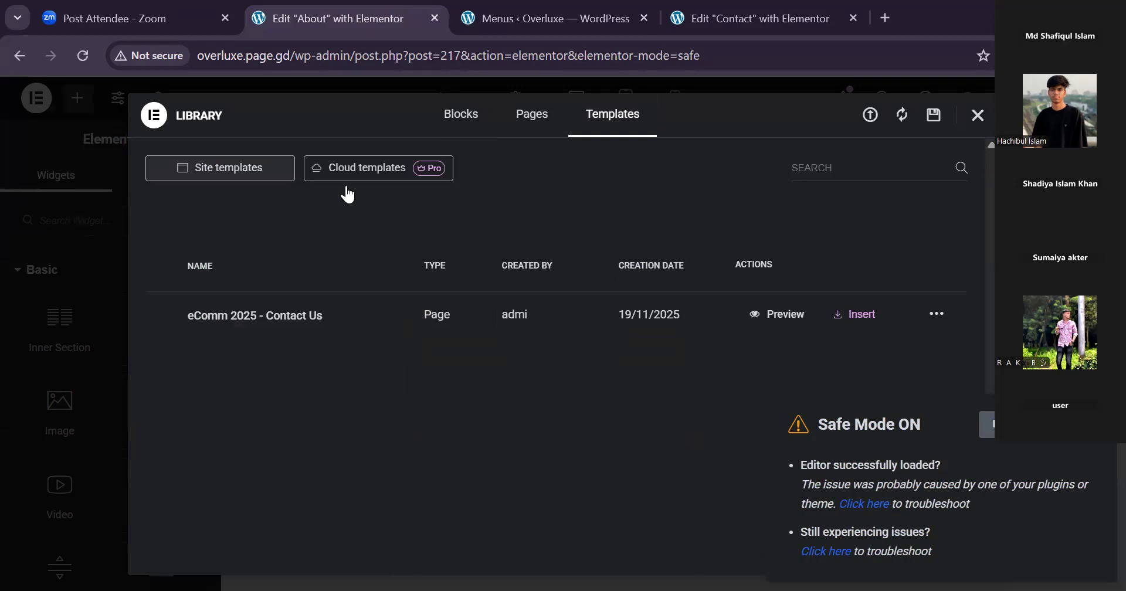
left_click(871, 117)
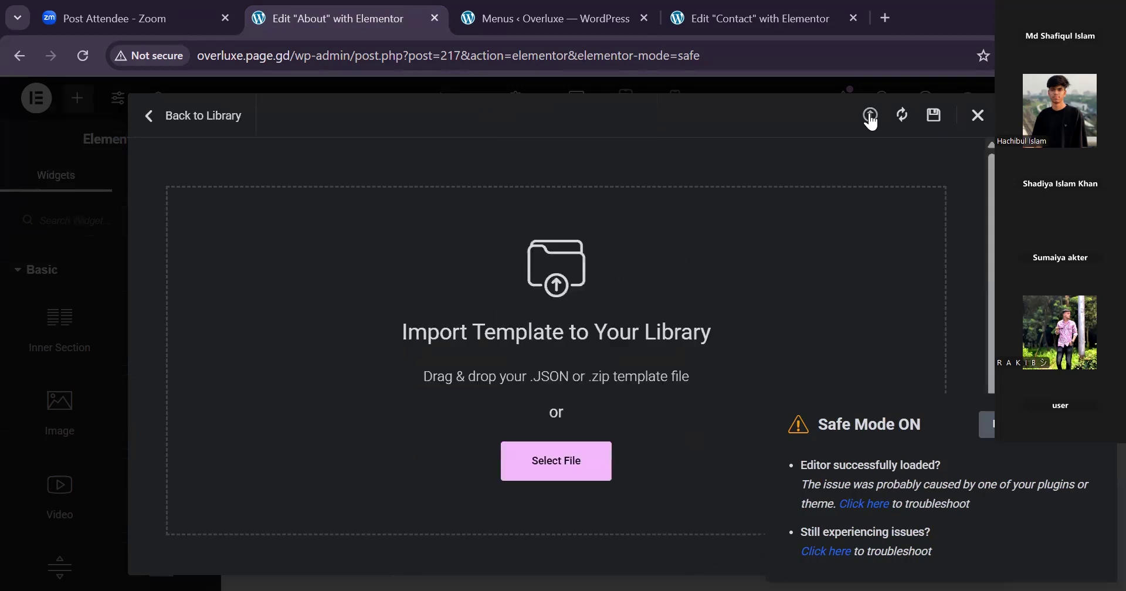
left_click(554, 482)
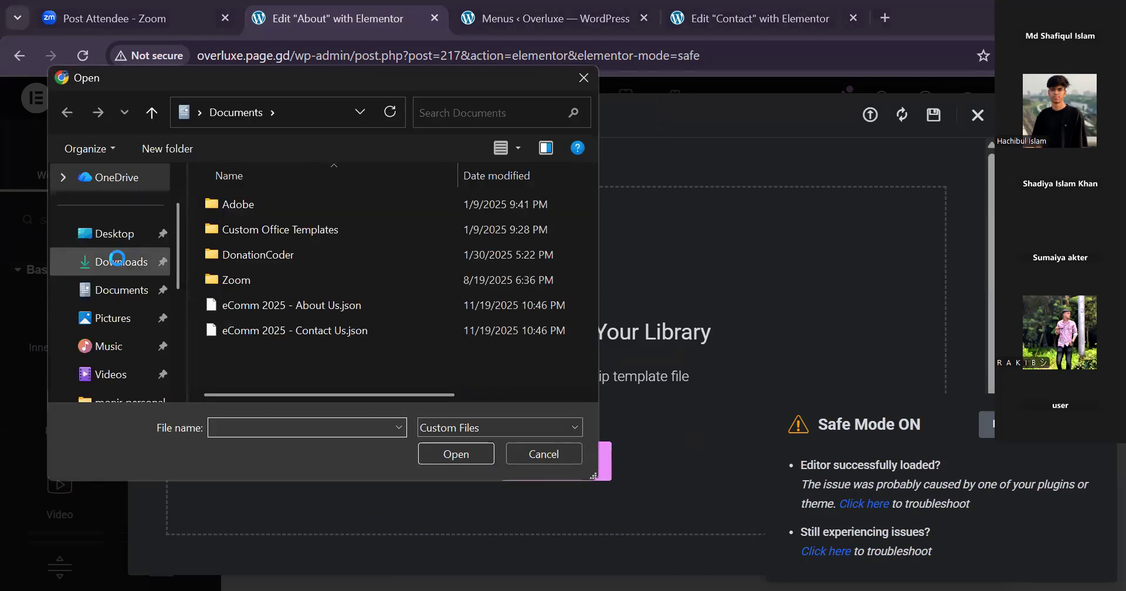
Import "eComm 2025 - About Us.json" from the Documents folder and try to insert the template into the About page.
left_click(117, 290)
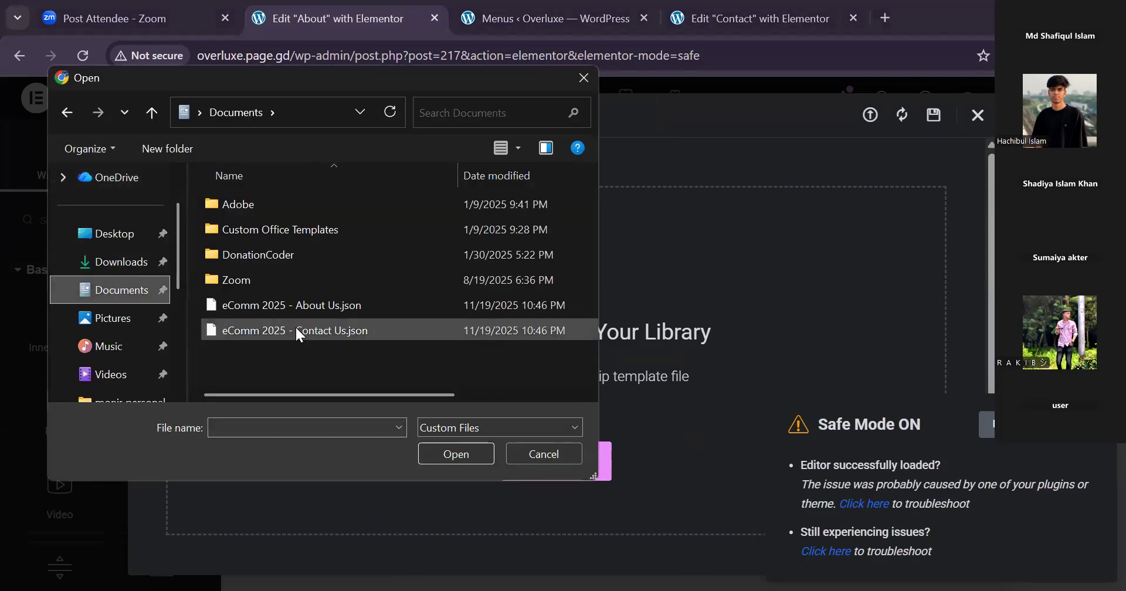
left_click(300, 307)
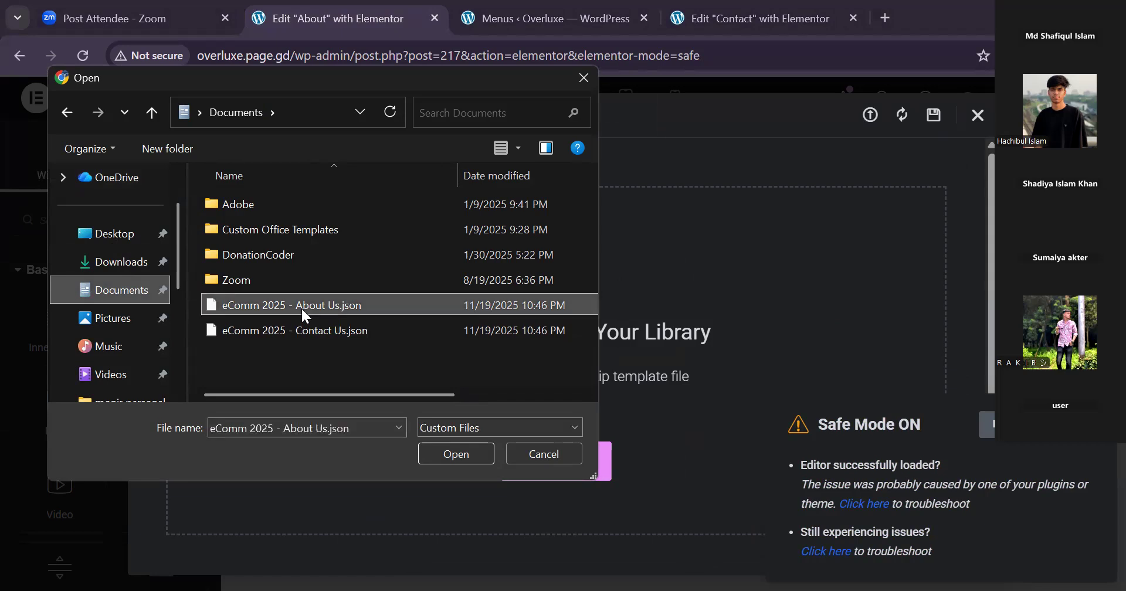
left_click(448, 459)
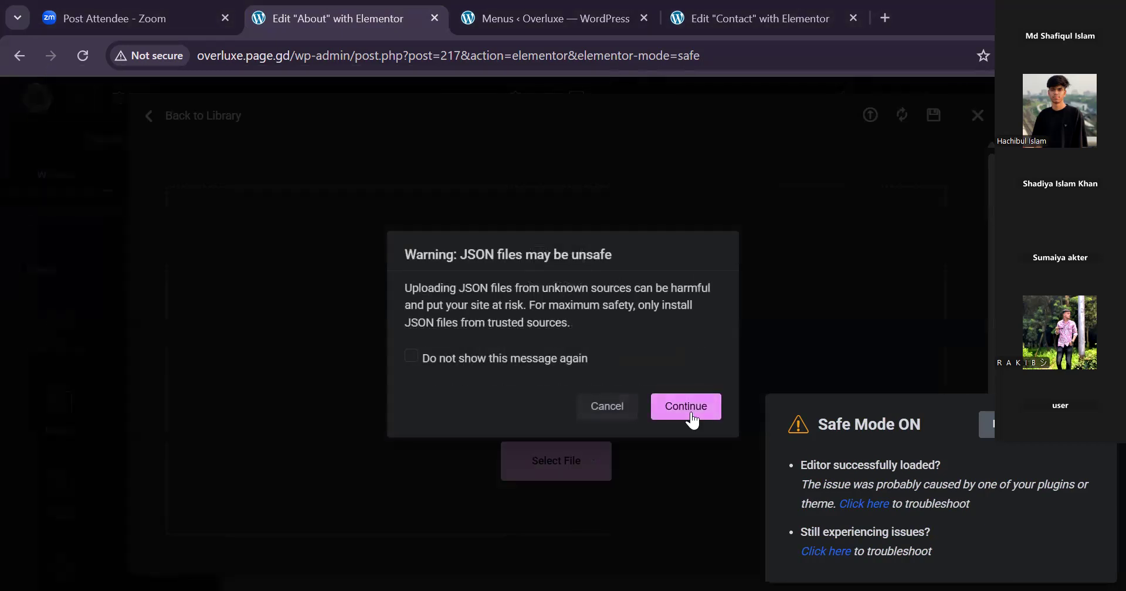
left_click(691, 418)
left_click(683, 429)
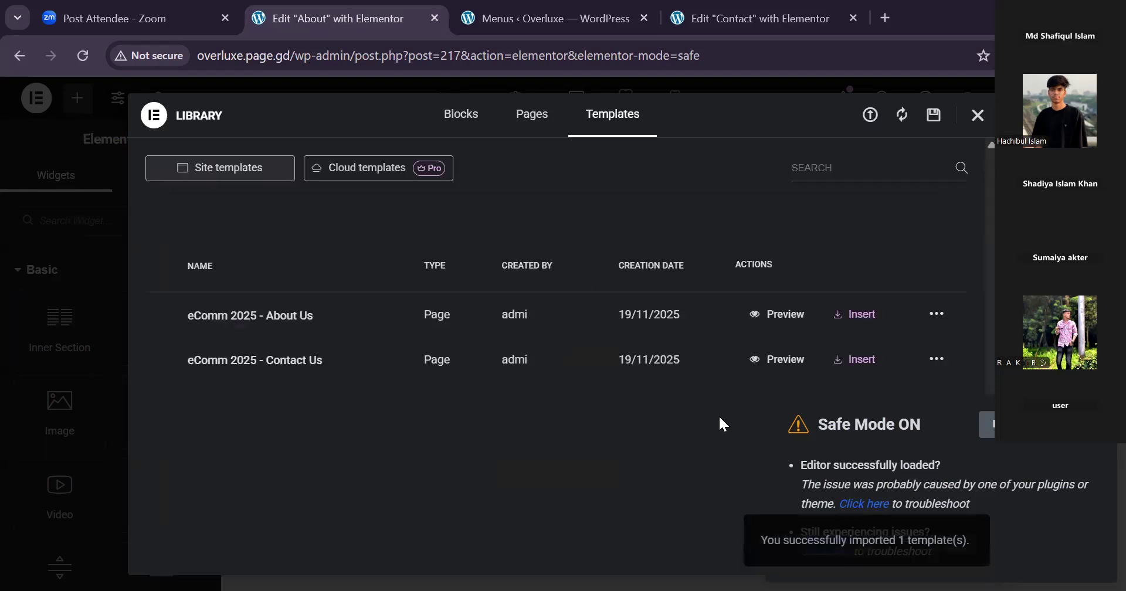
left_click(847, 313)
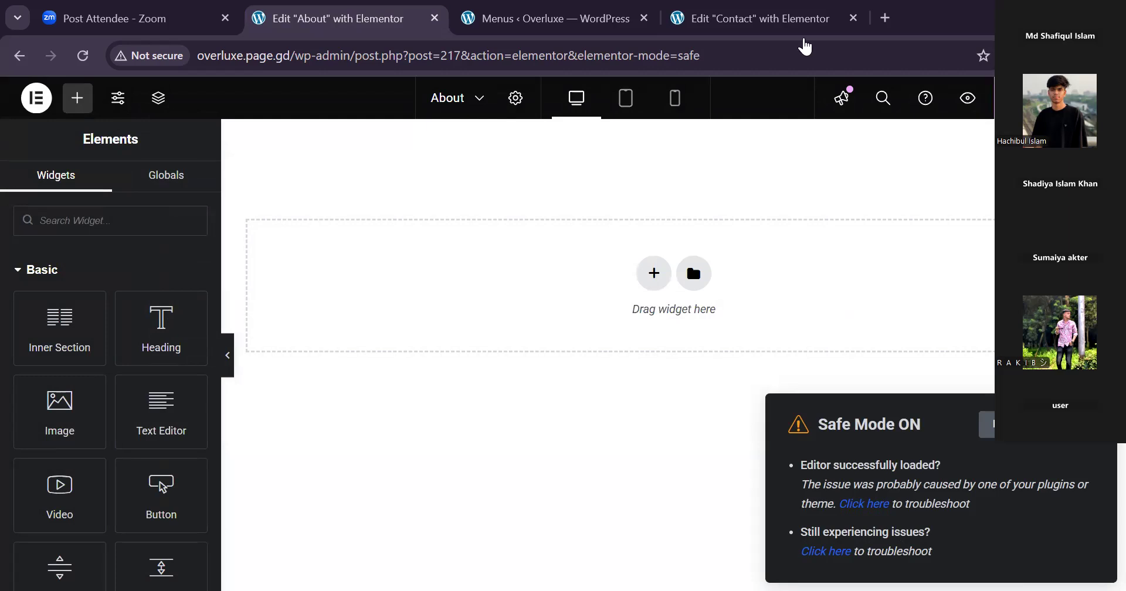
Reload the Contact page's Elementor editor and check the Contact and About editor tabs.
left_click(727, 26)
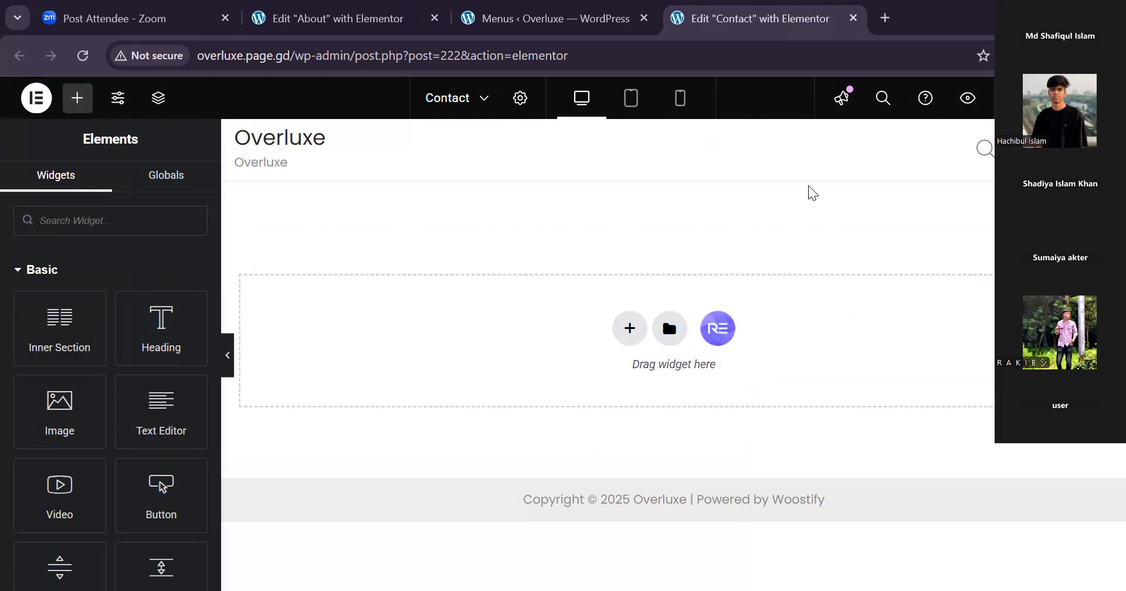
left_click(82, 57)
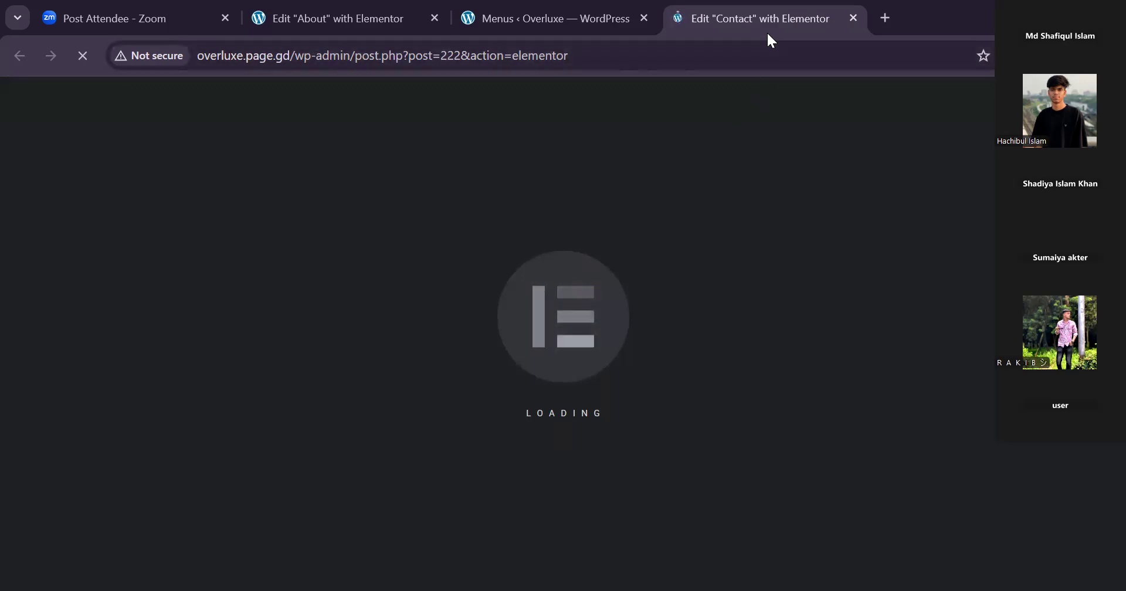
left_click(405, 24)
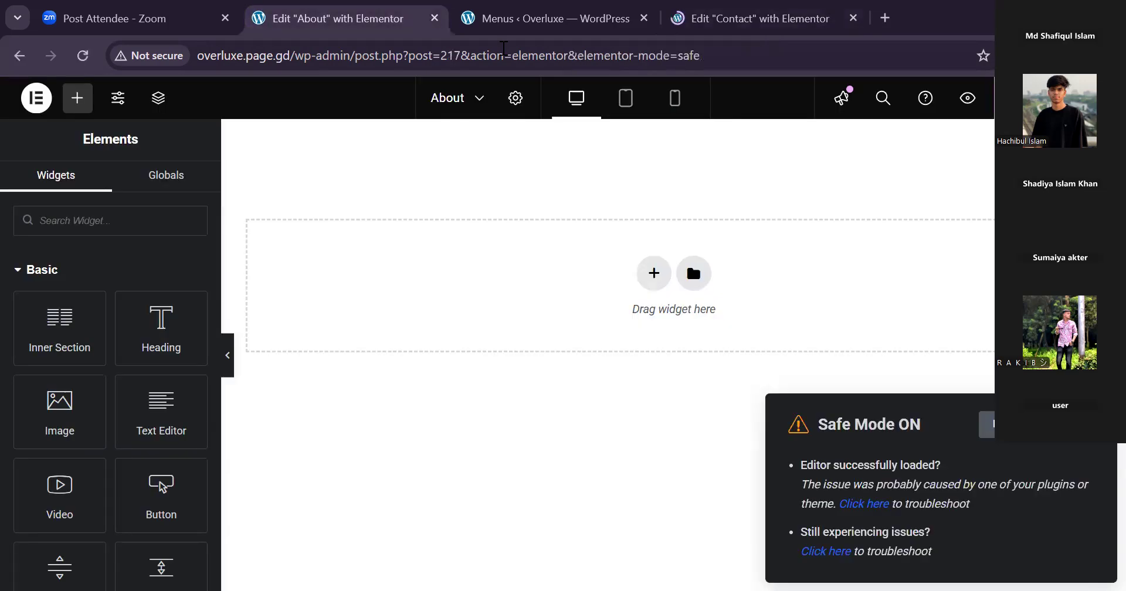
left_click(792, 30)
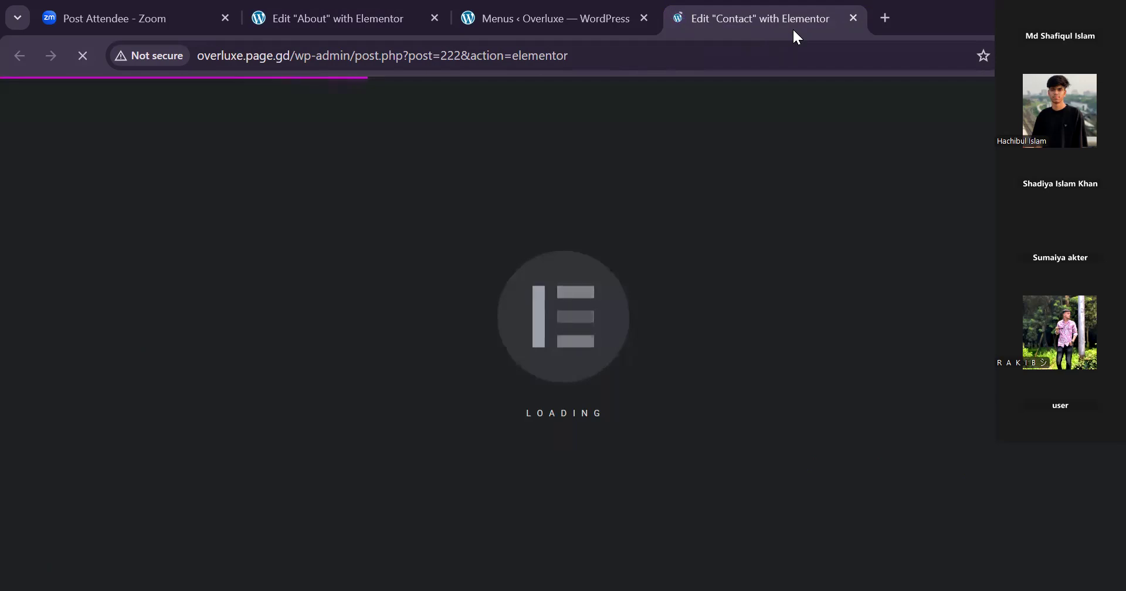
left_click(347, 21)
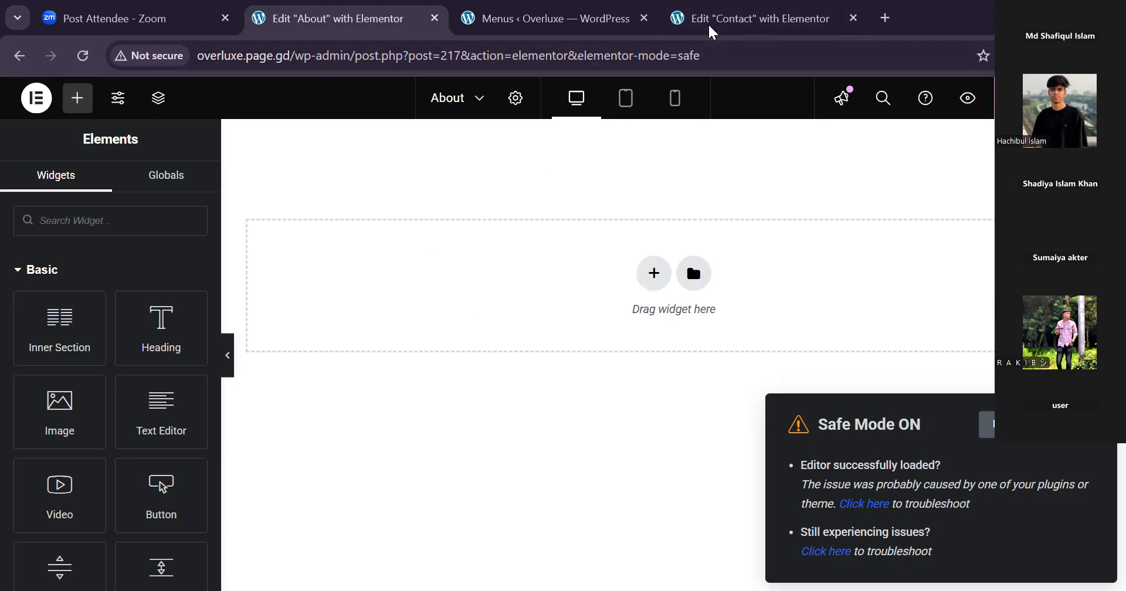
mouse_move(712, 32)
key("ctrl+4")
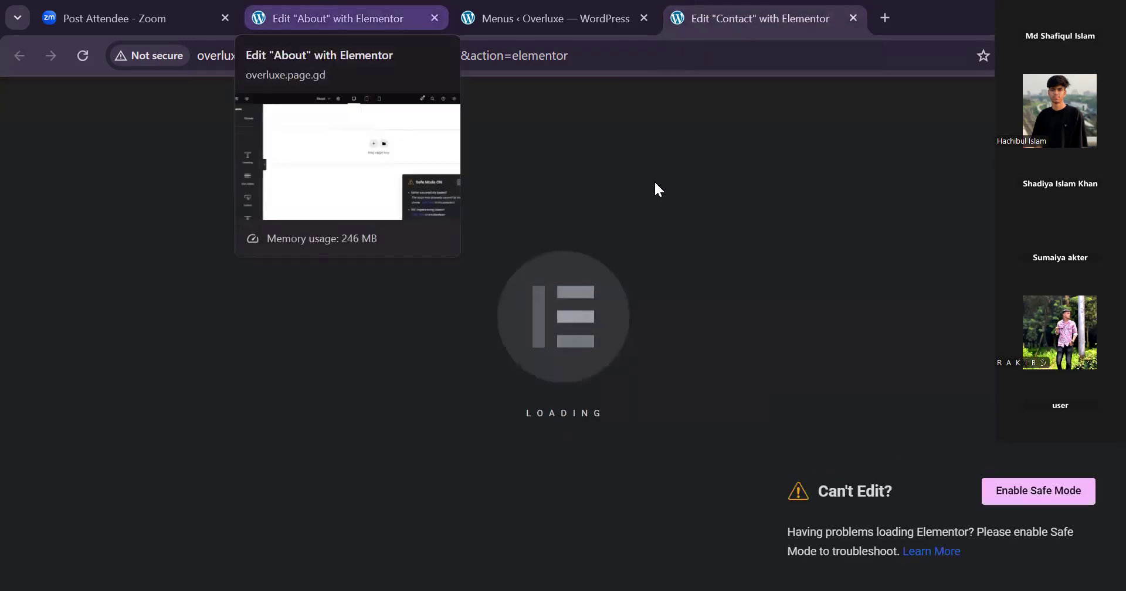
Return to the About editor and try again to insert the "eComm 2025 - About Us" template from the saved templates.
key("ctrl+2")
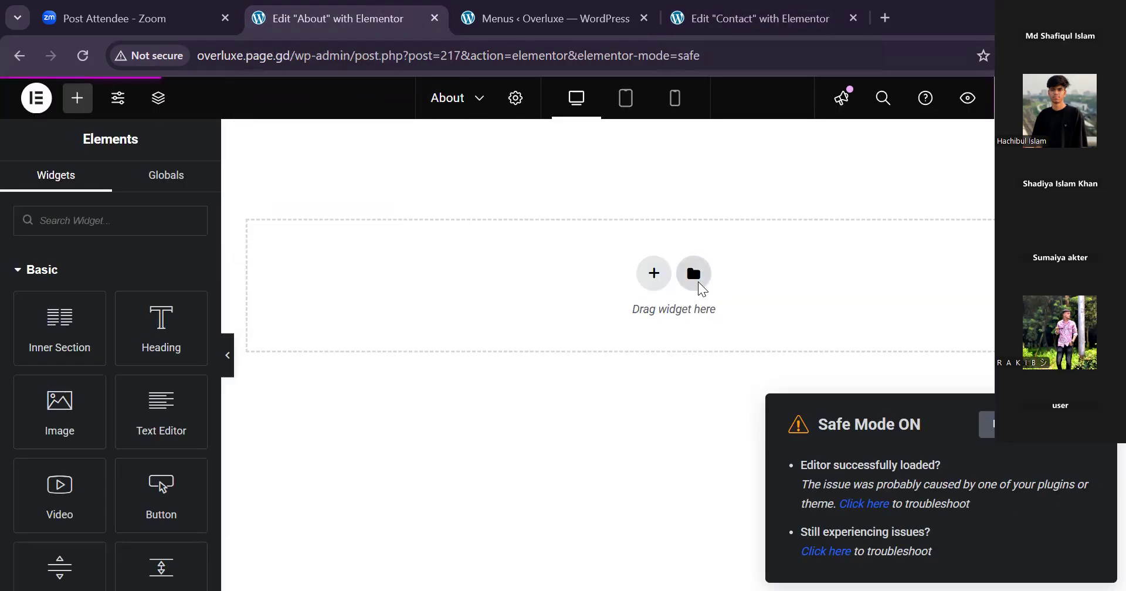
left_click(697, 281)
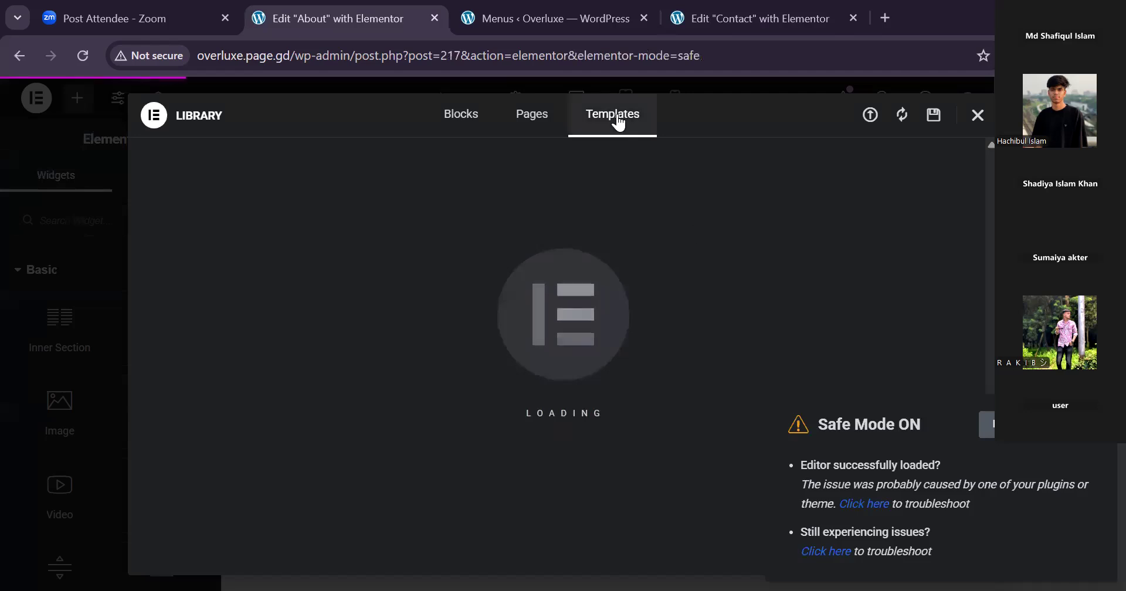
left_click(869, 120)
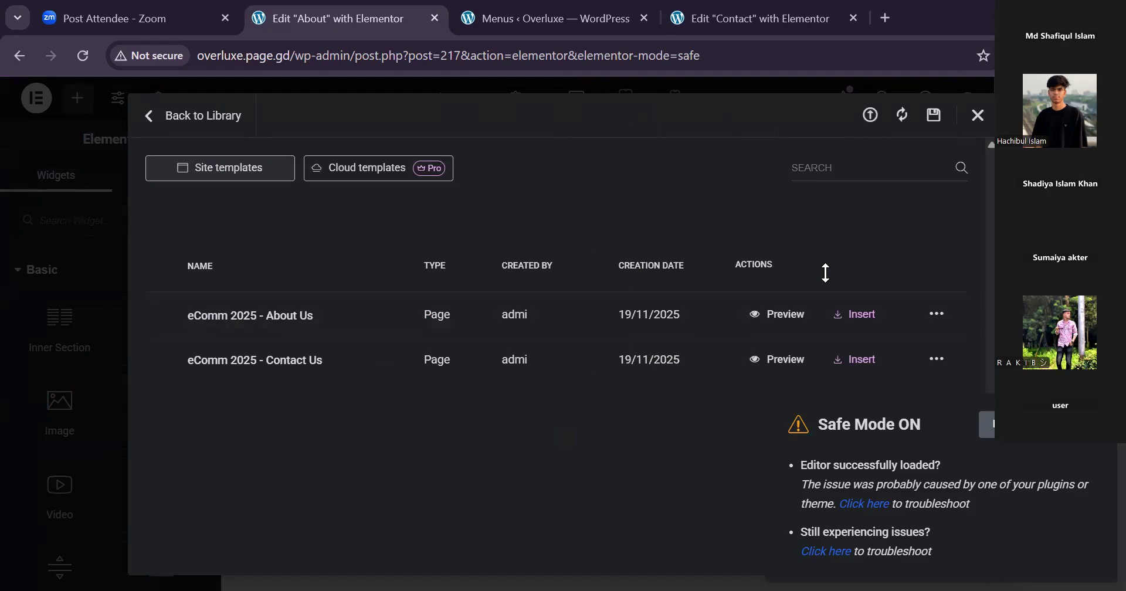
left_click(860, 314)
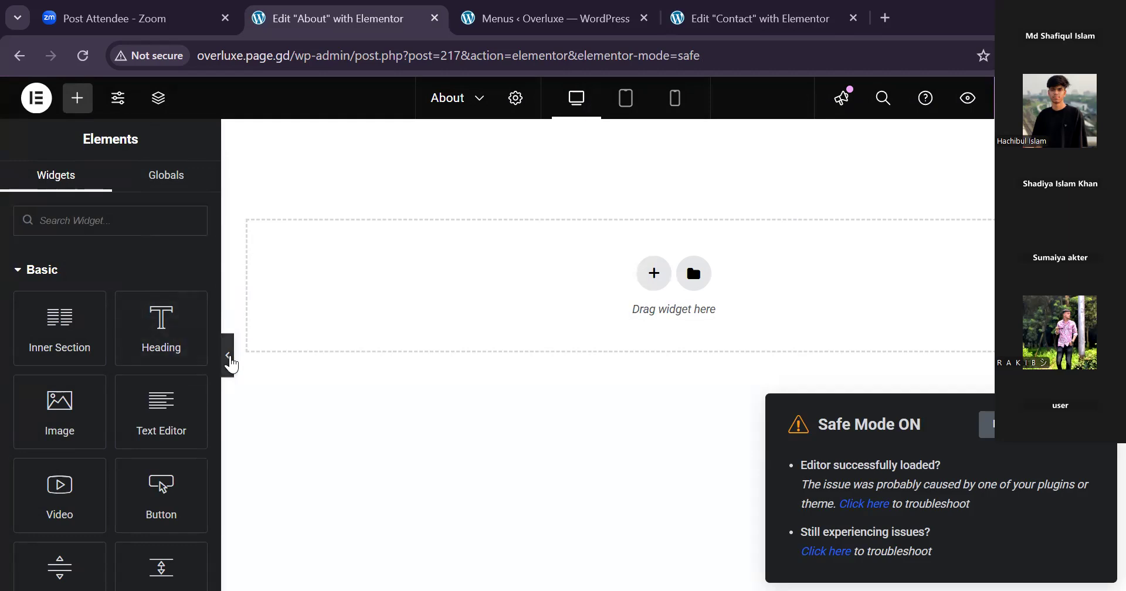
left_click(229, 357)
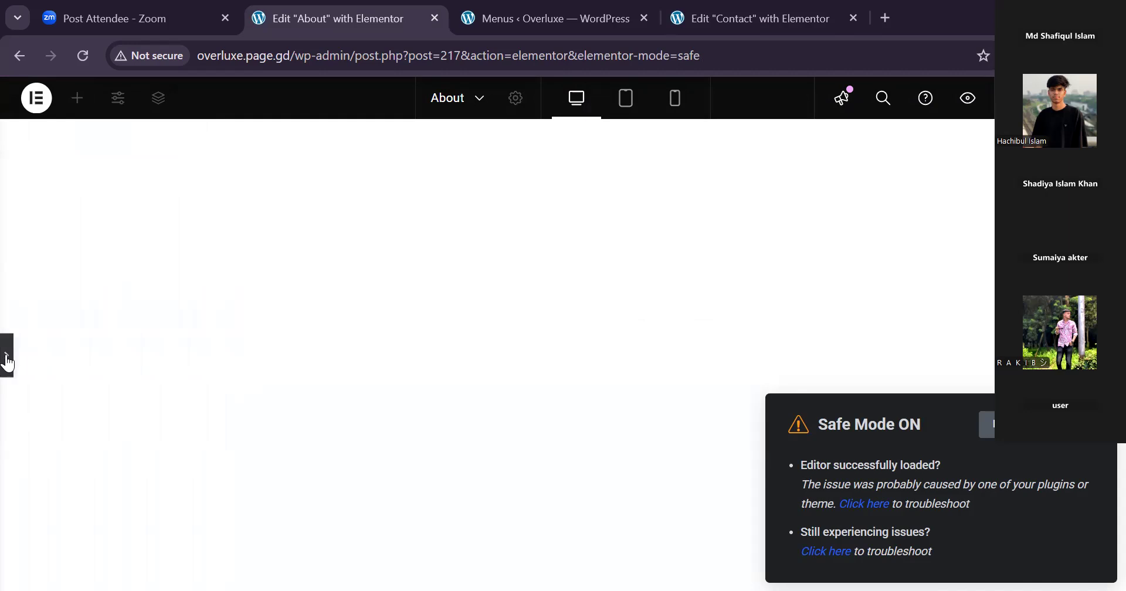
left_click(7, 359)
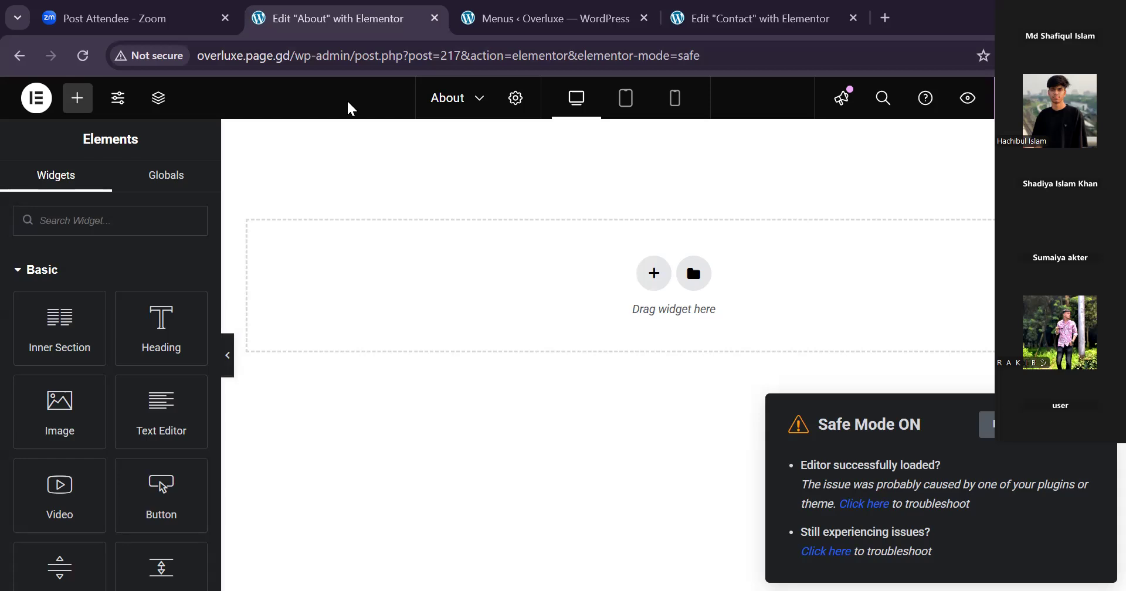
Open the Features section of Elementor's settings in the WordPress admin.
left_click(589, 26)
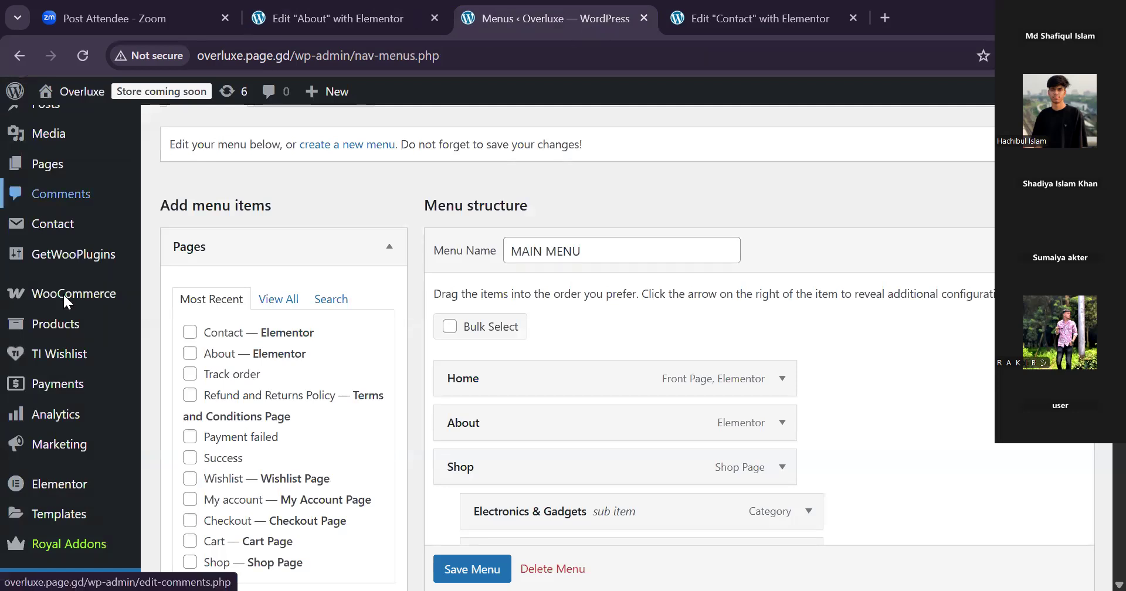
mouse_move(62, 293)
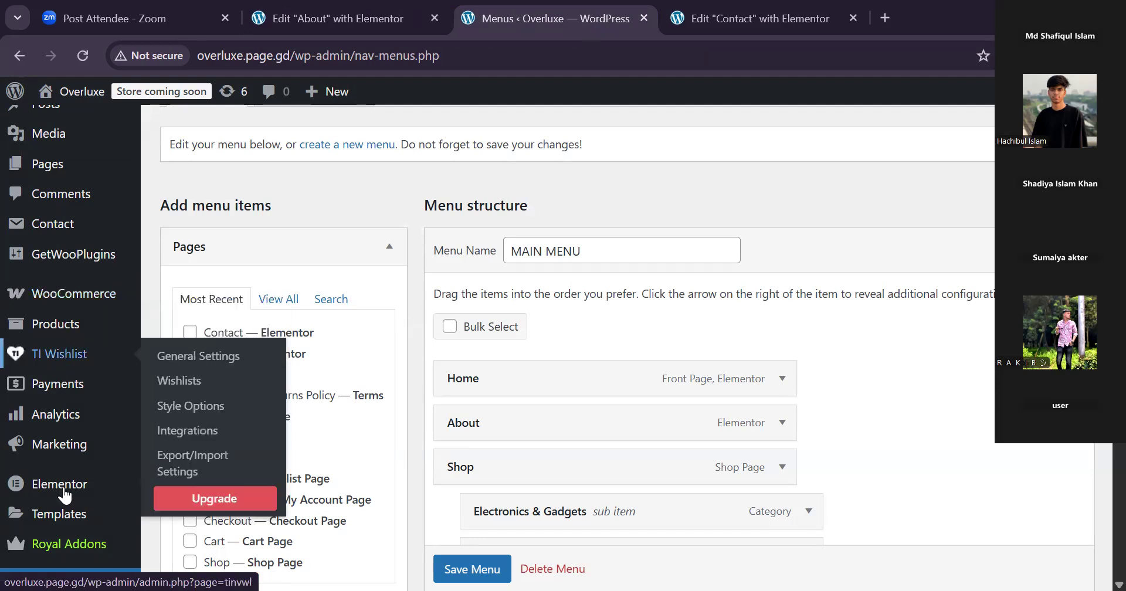
mouse_move(110, 488)
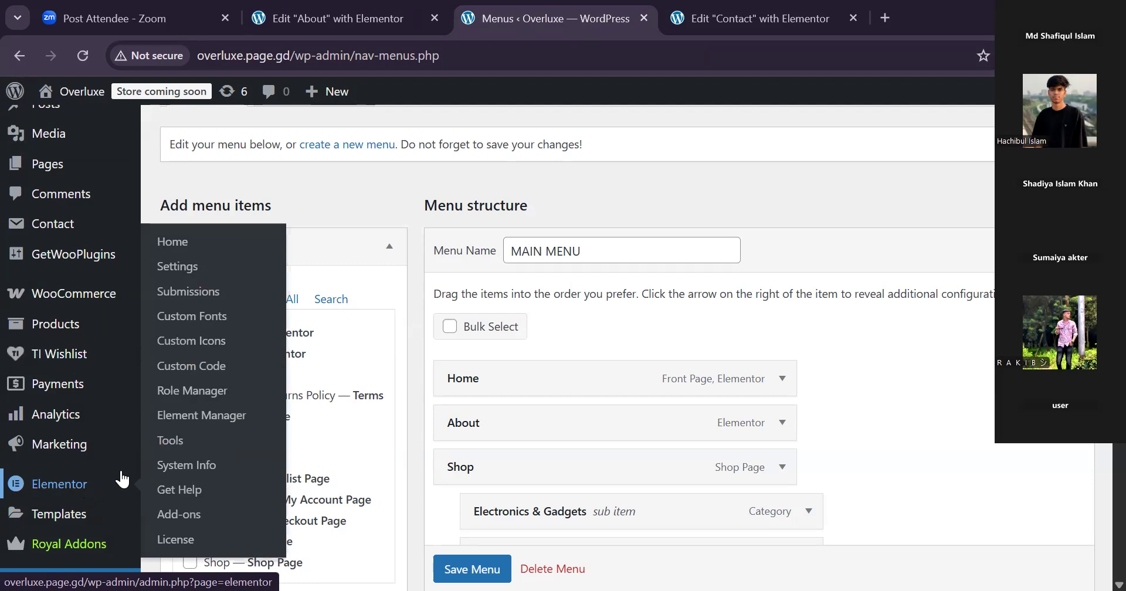
left_click(192, 279)
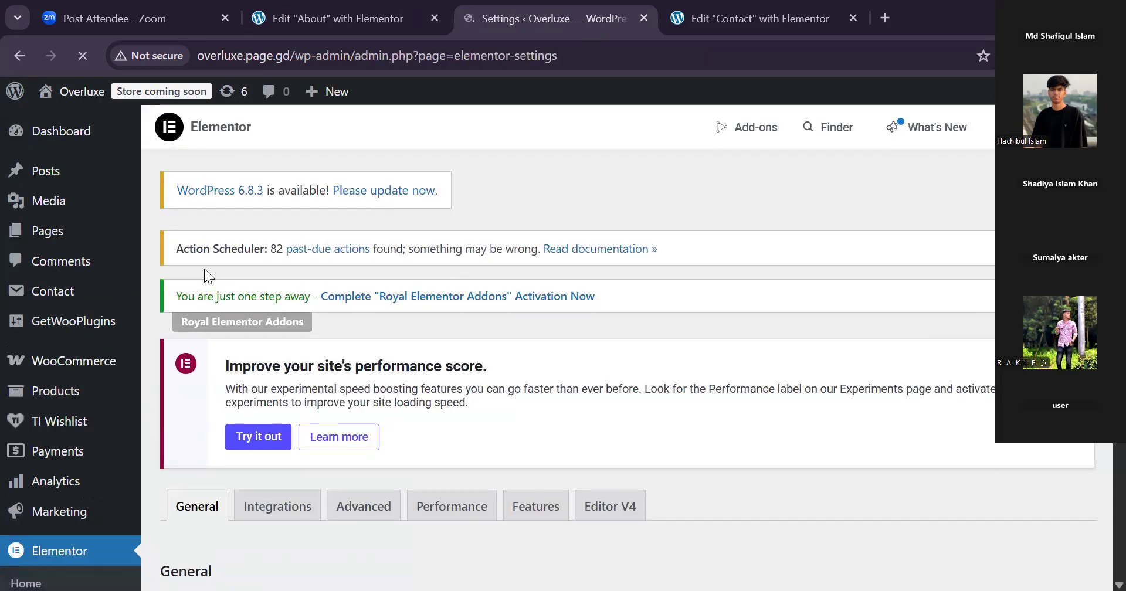
scroll(563, 346, "down", 4)
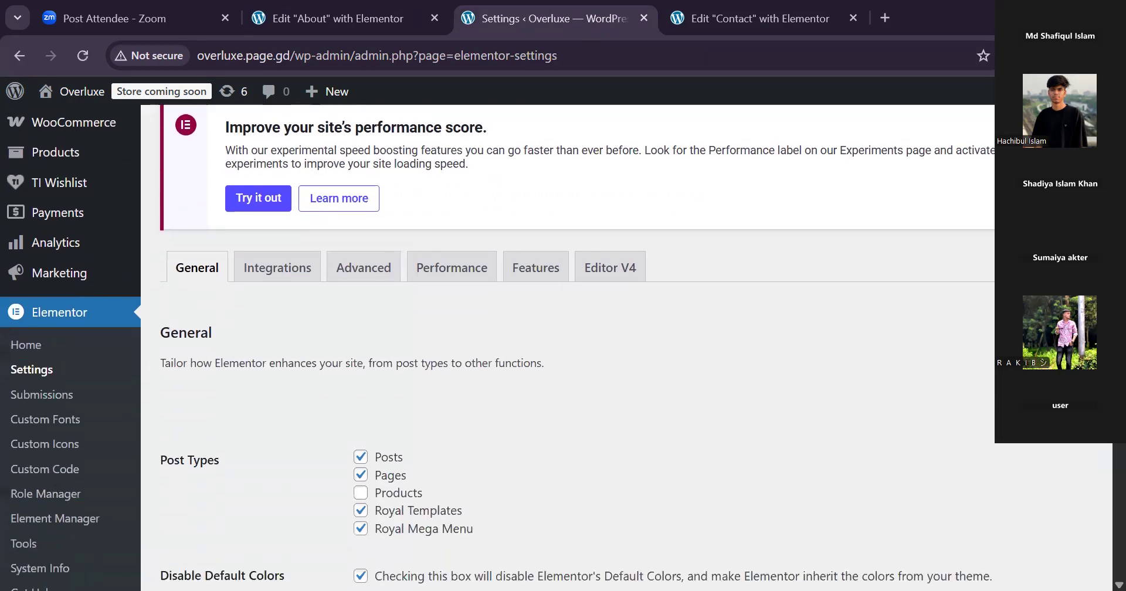
left_click(536, 250)
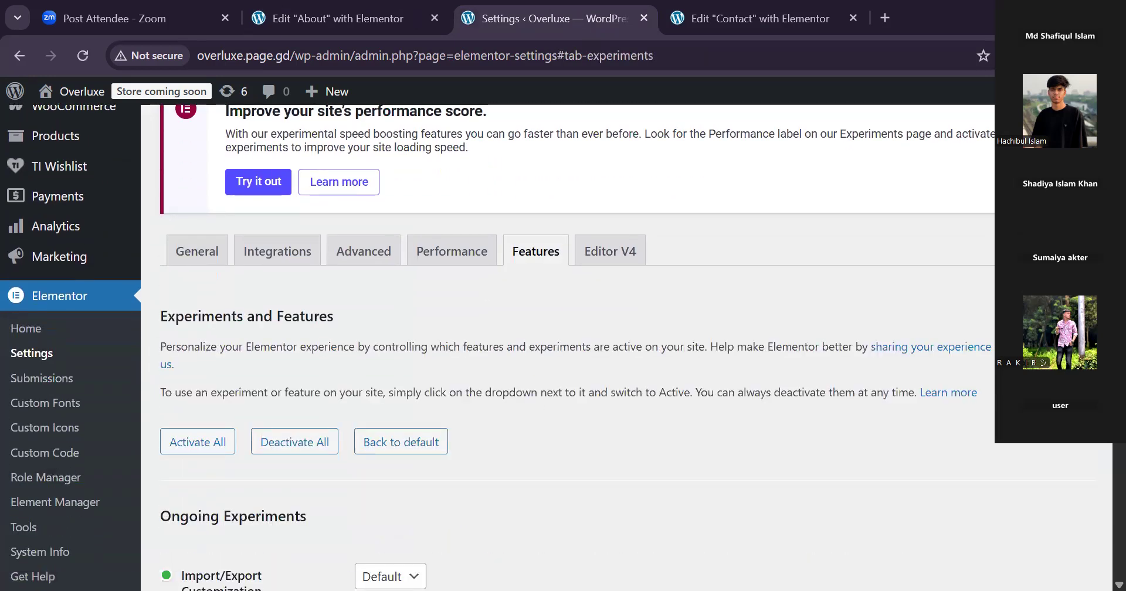
Set Elementor's Container feature to Active and save the settings.
scroll(563, 346, "down", 10)
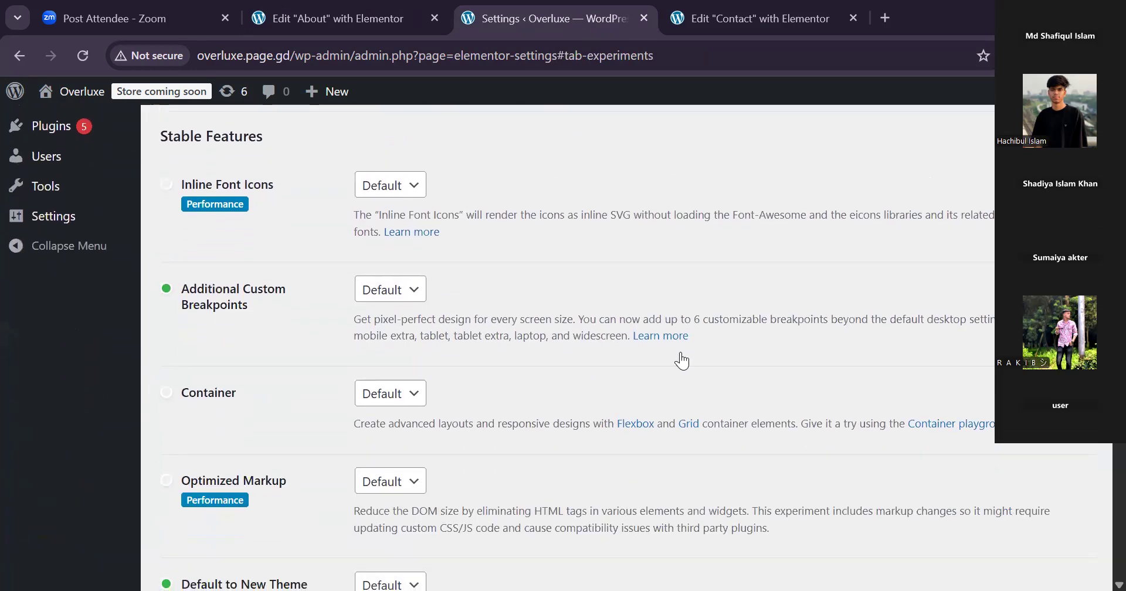
left_click(384, 394)
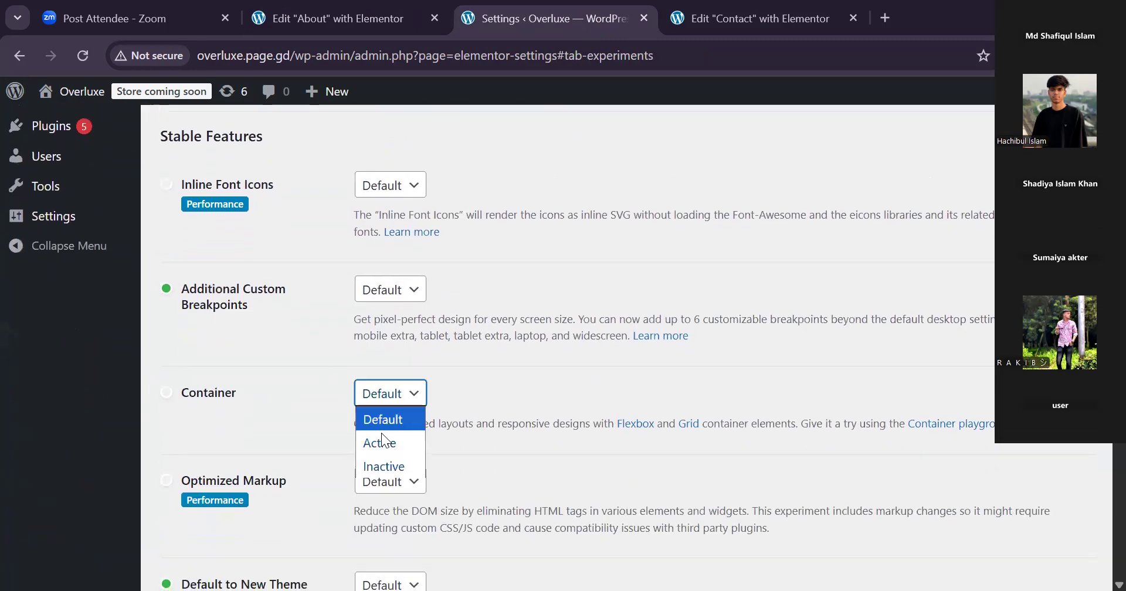
left_click(380, 444)
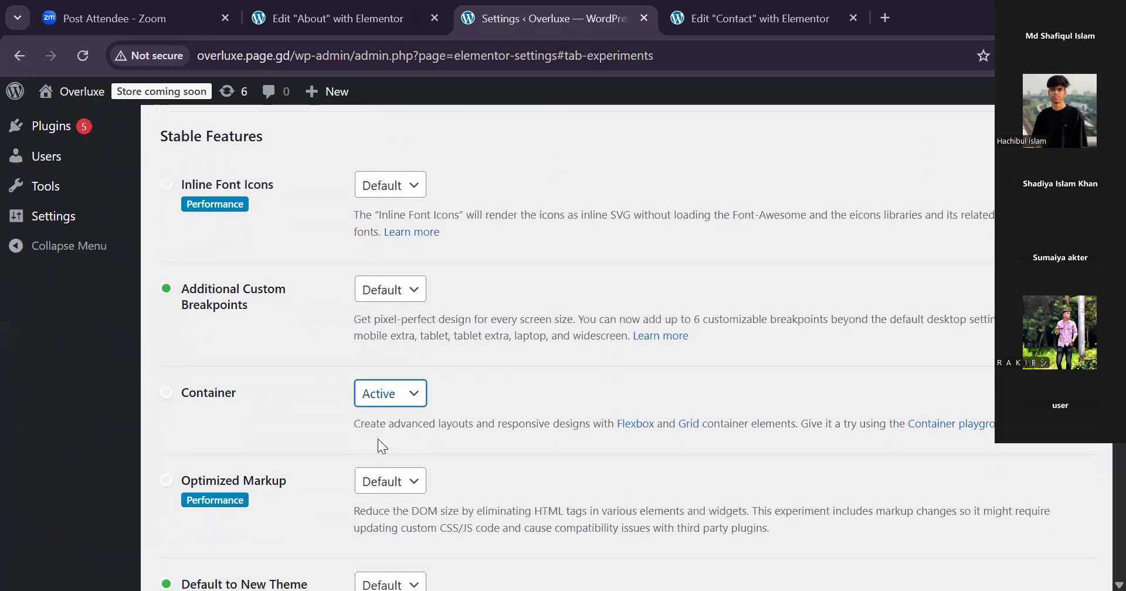
scroll(1099, 515, "down", 10)
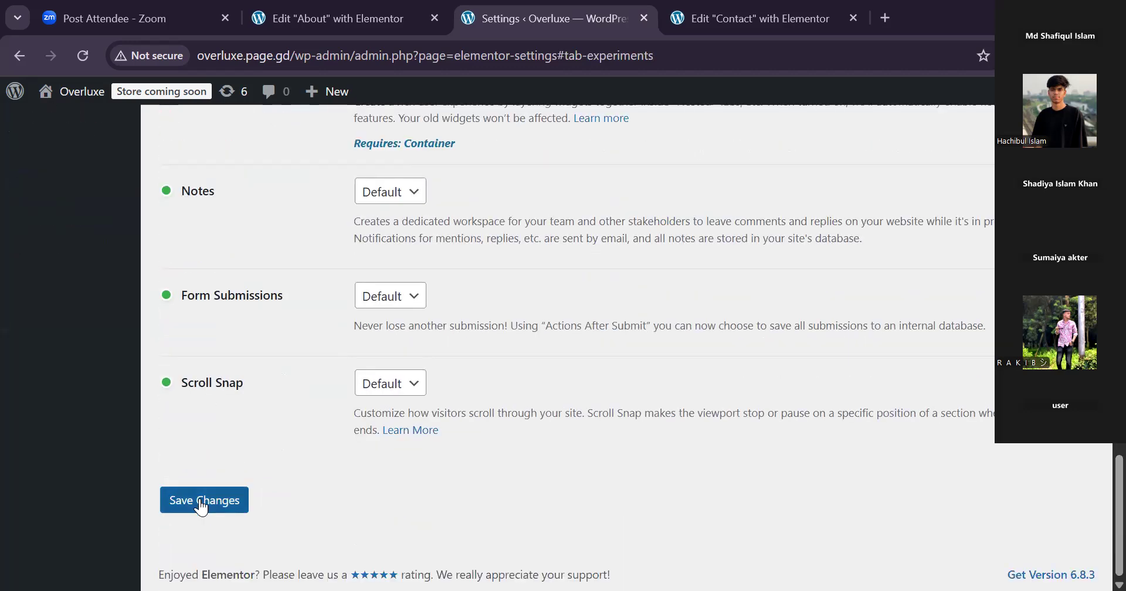
left_click(201, 508)
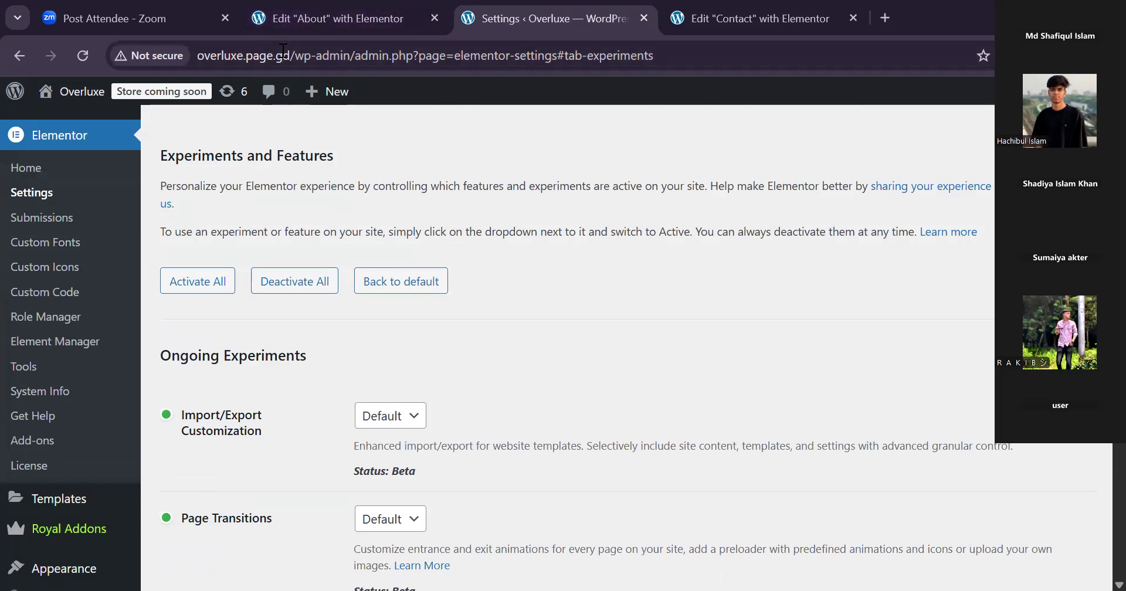
Reload the About page's Elementor editor, accepting the loss of unsaved changes, and look at the Contact editor while it loads.
left_click(280, 33)
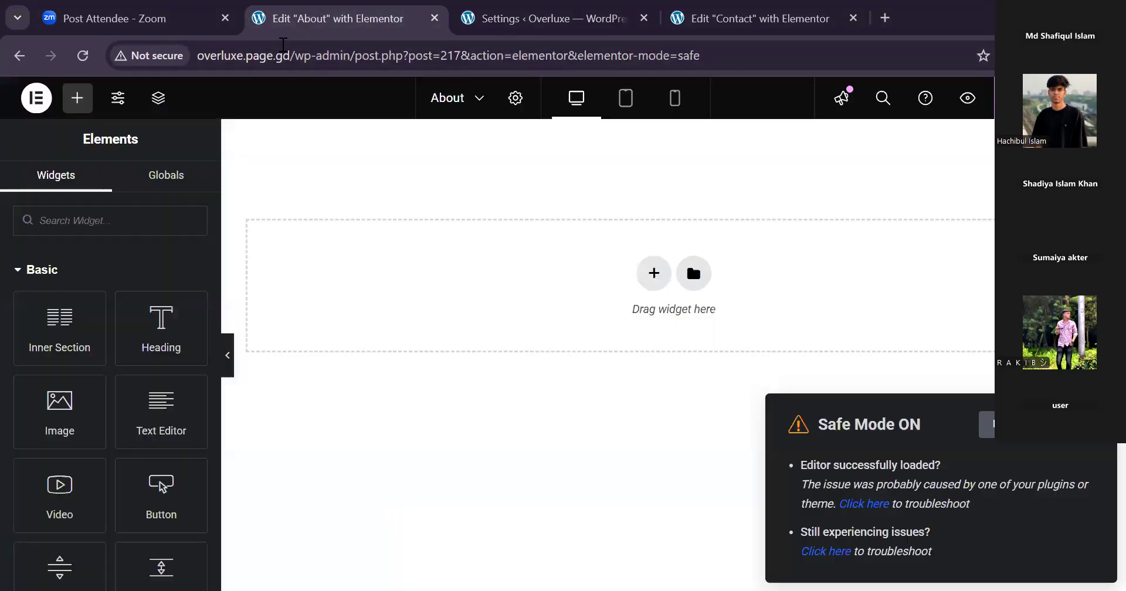
left_click(92, 63)
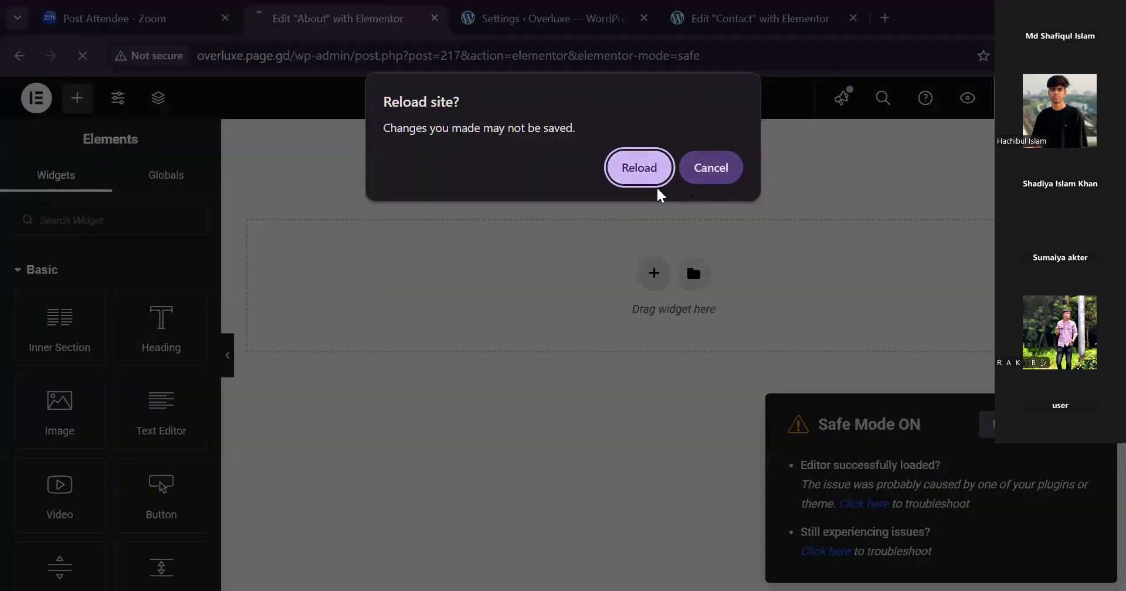
left_click(639, 168)
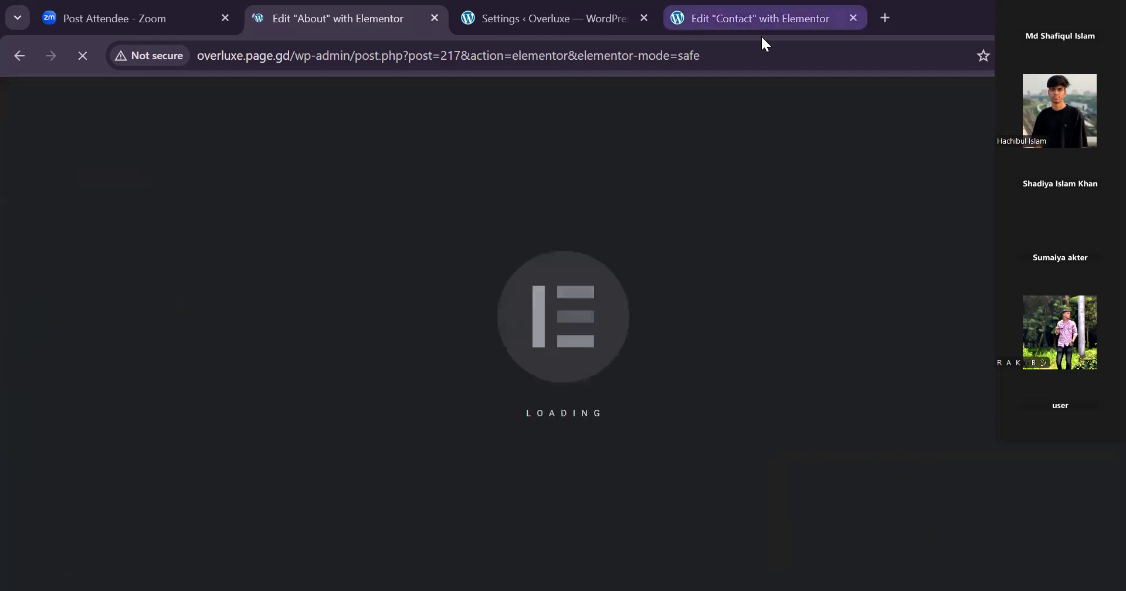
left_click(762, 36)
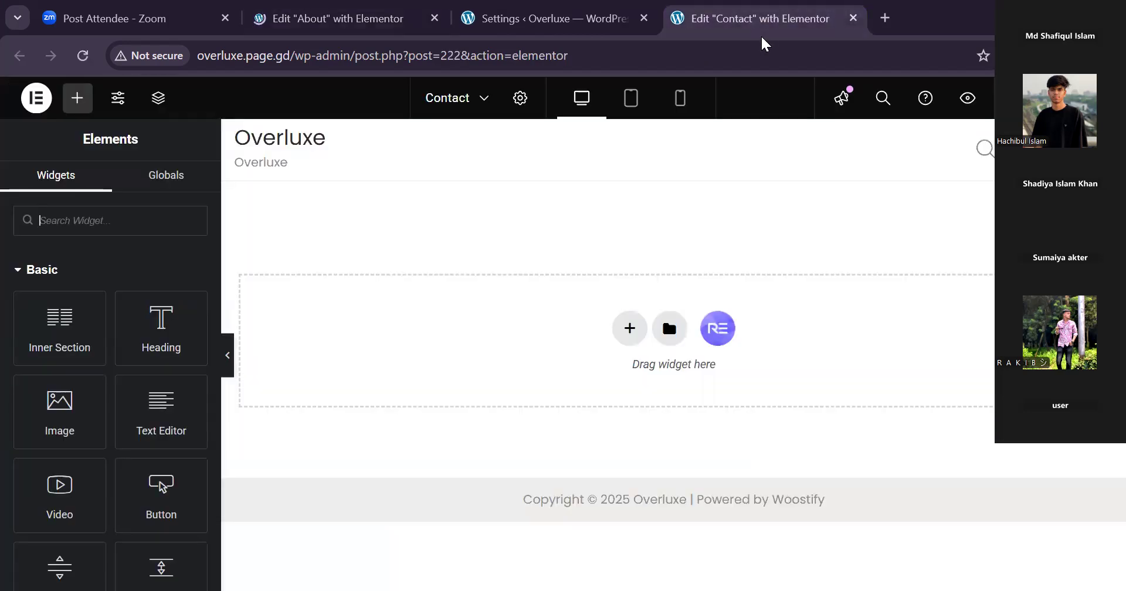
left_click(311, 29)
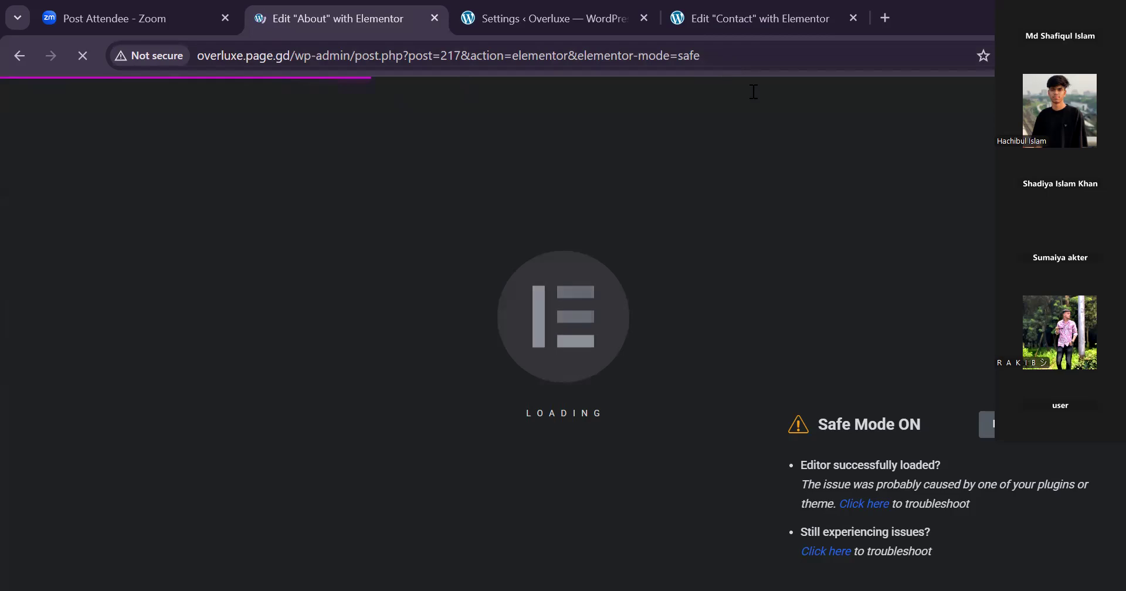
Try to insert the saved "eComm 2025 - Contact Us" template into the Contact page from the template library.
left_click(754, 18)
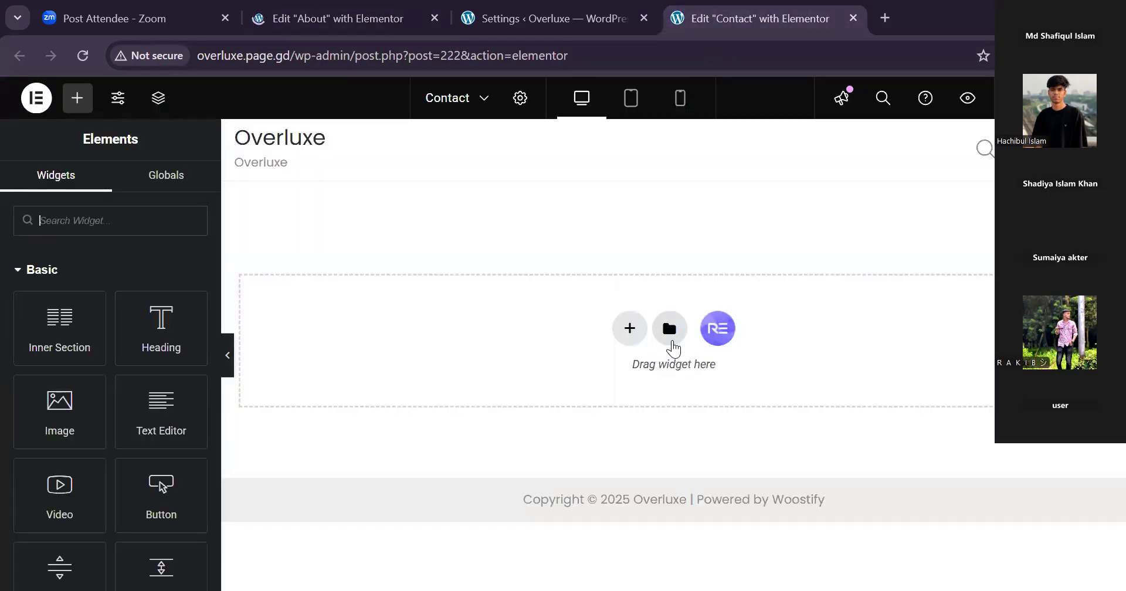
left_click(671, 337)
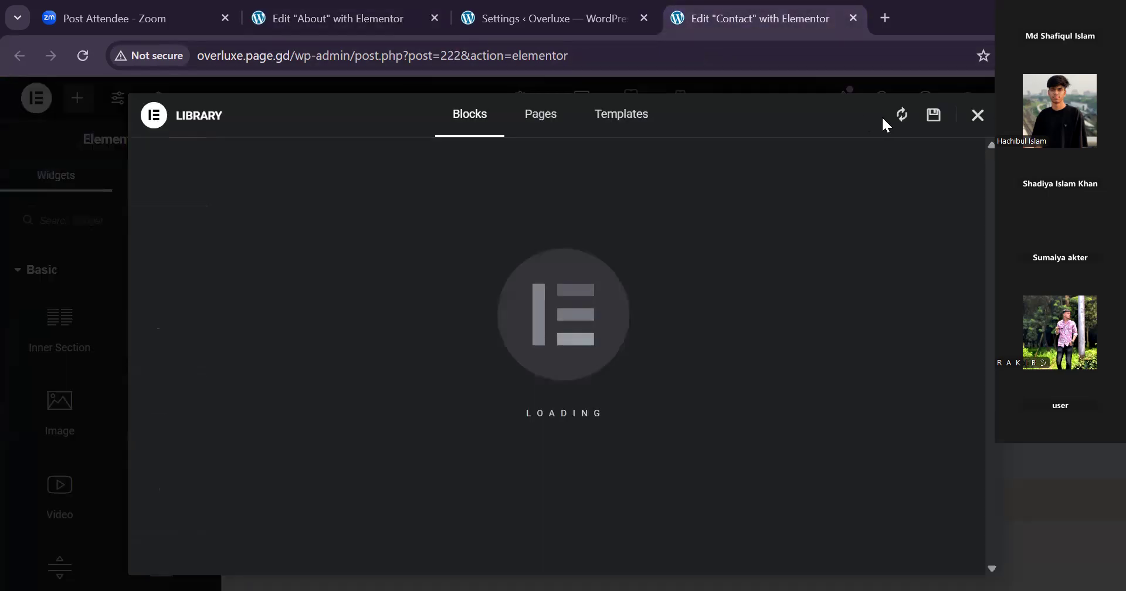
left_click(627, 125)
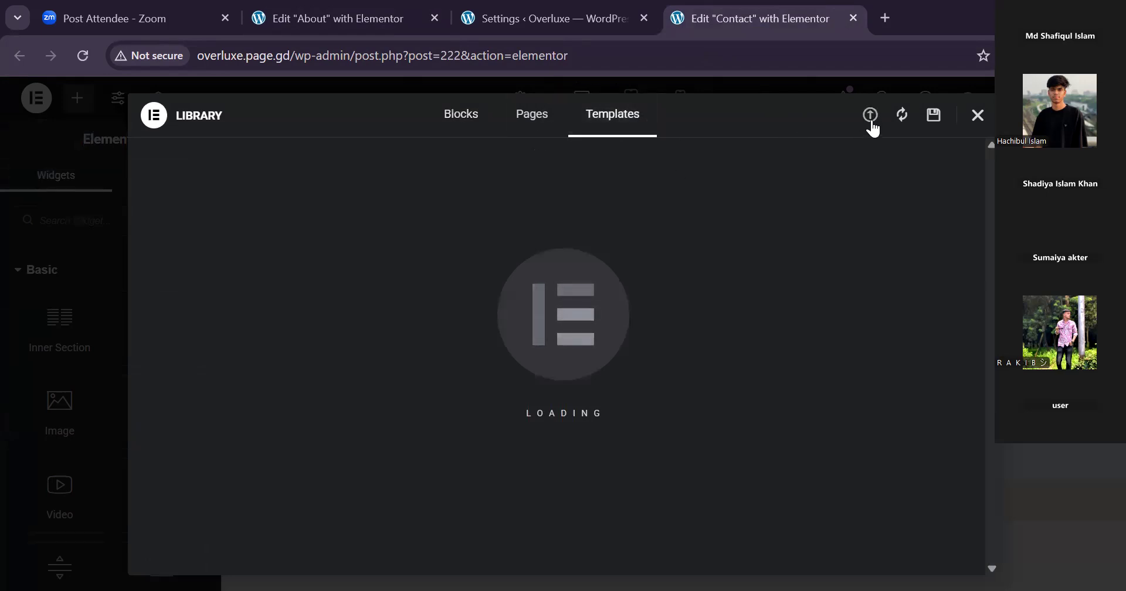
left_click(872, 117)
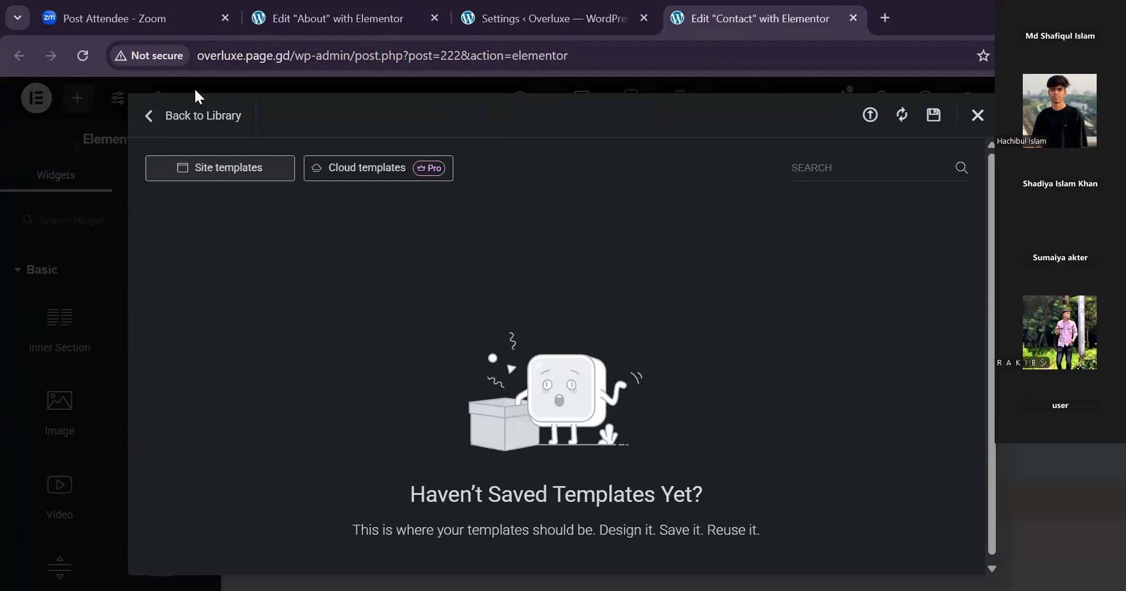
left_click(149, 115)
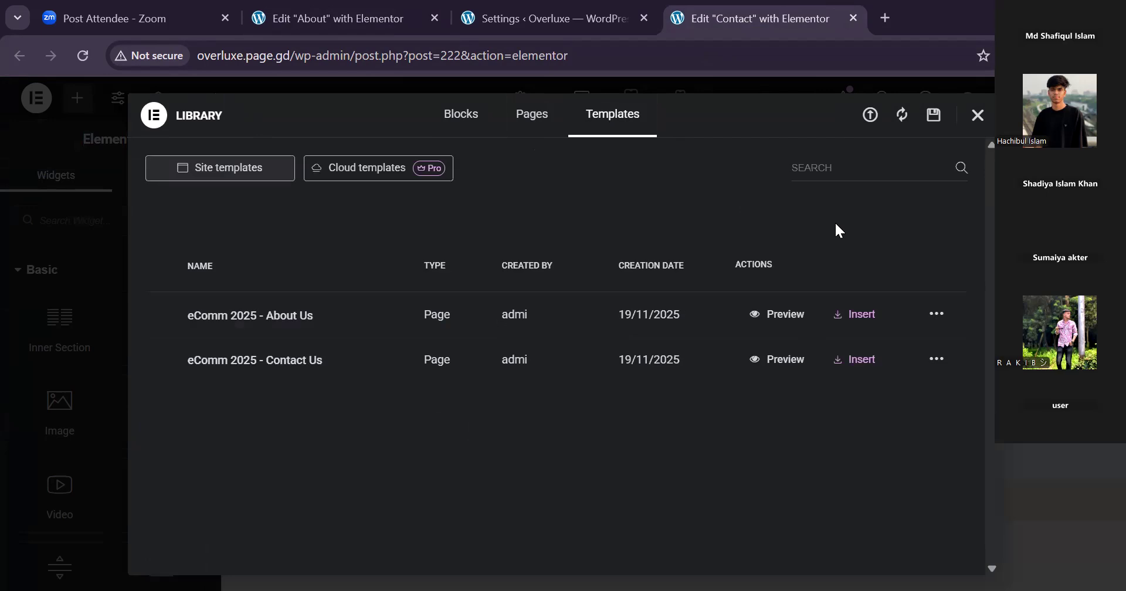
left_click(843, 362)
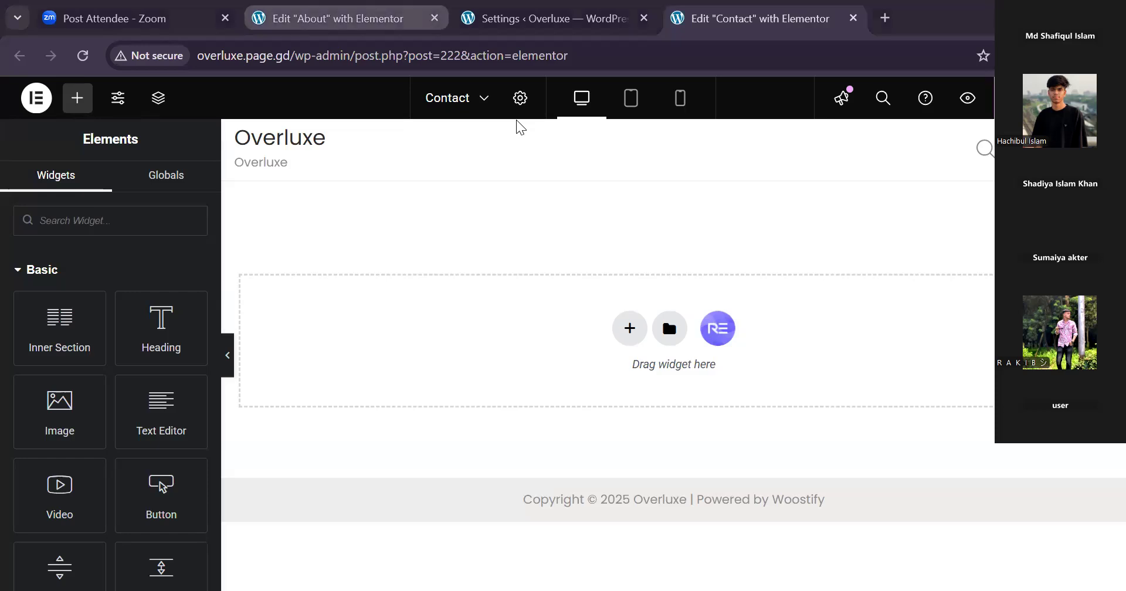
Compare the About and Contact editor tabs to check whether the About editor has finished reloading.
left_click(346, 18)
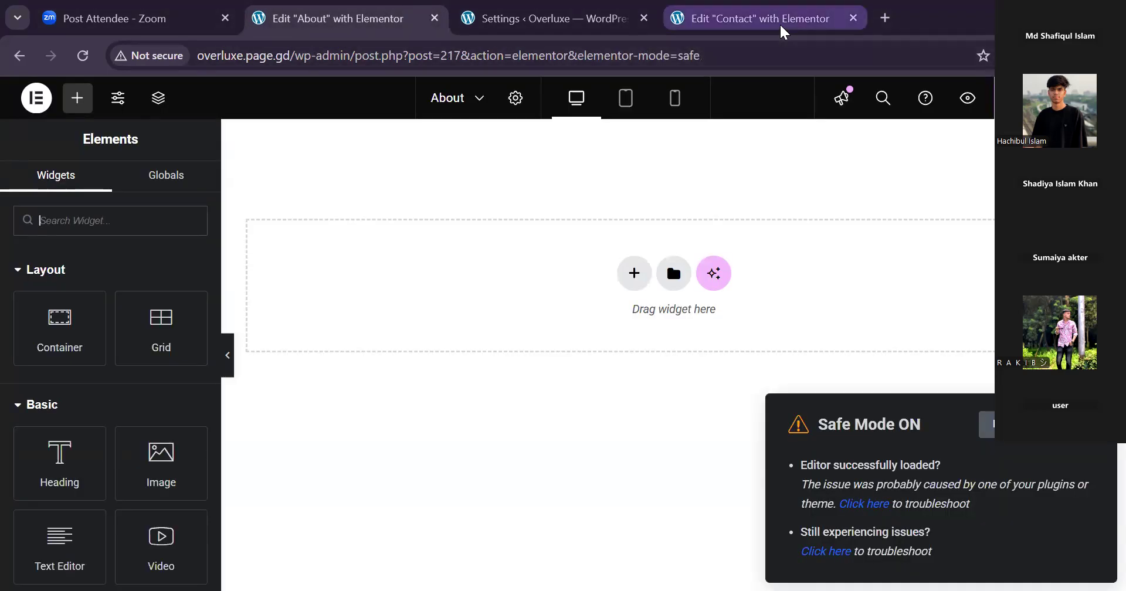
left_click(782, 28)
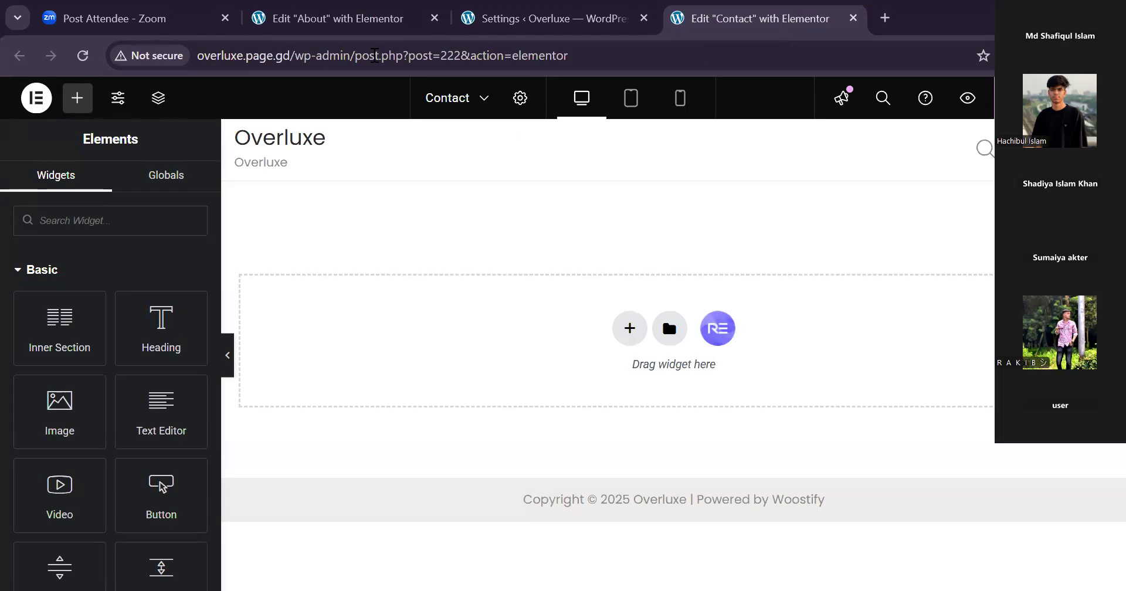
left_click(346, 18)
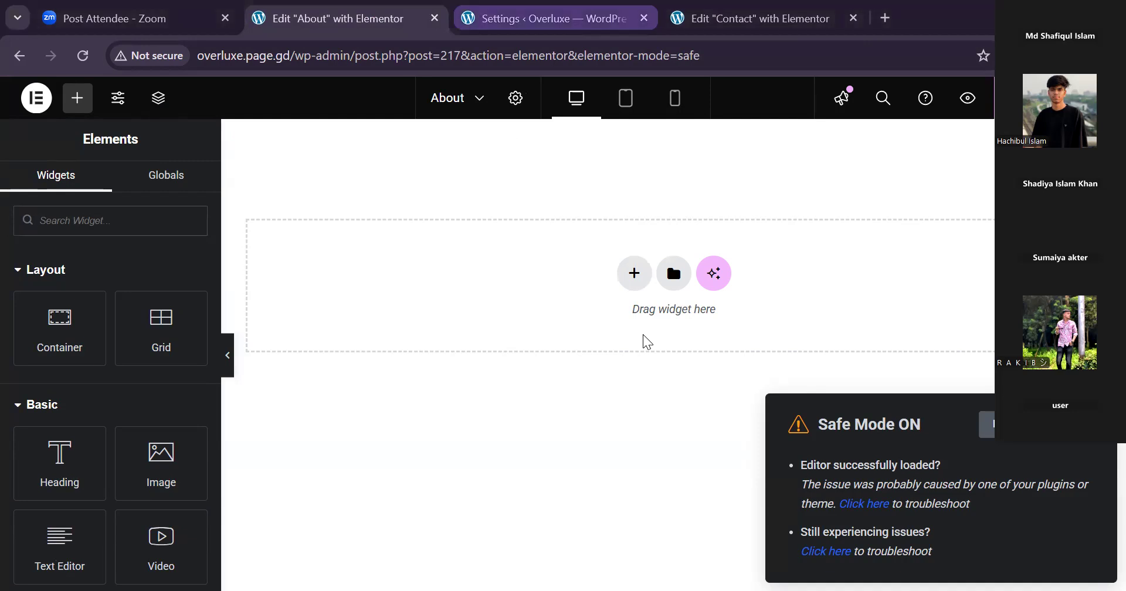
Go to the site's Pages list in the WordPress admin and open the About page in the standard page editor.
left_click(551, 18)
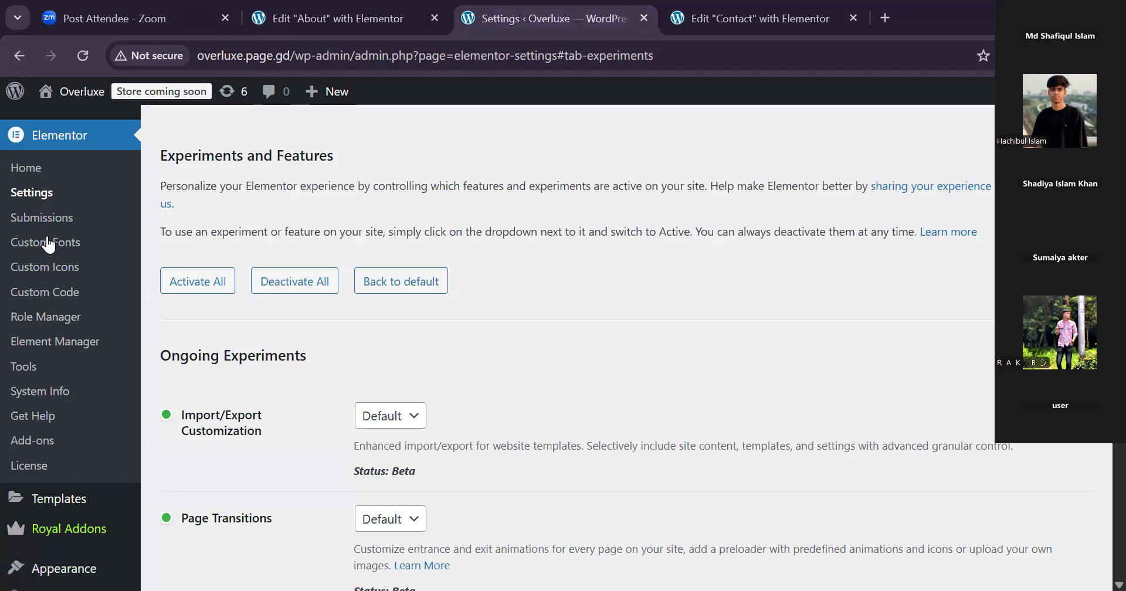
scroll(195, 208, "up", 5)
scroll(195, 207, "down", 3)
scroll(197, 210, "up", 4)
mouse_move(81, 218)
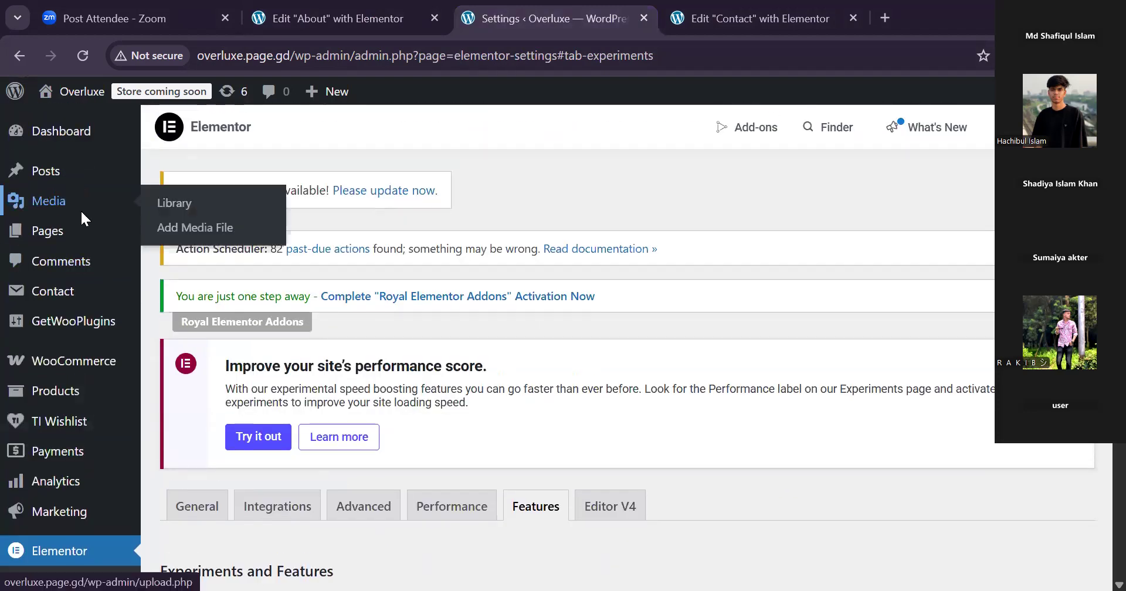
left_click(38, 232)
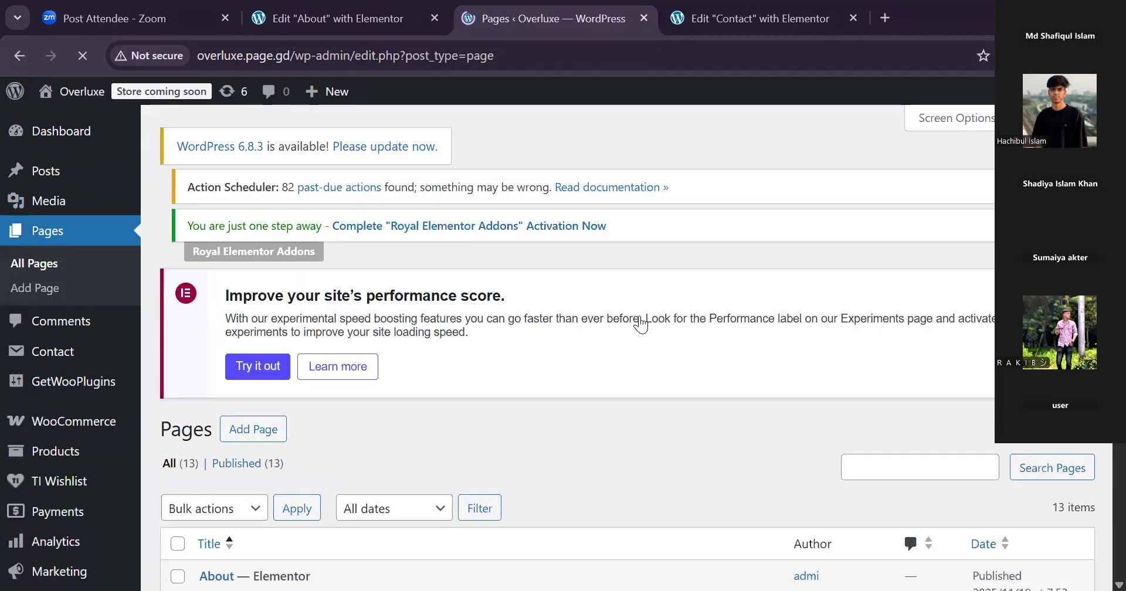
scroll(394, 384, "down", 4)
scroll(394, 384, "down", 5)
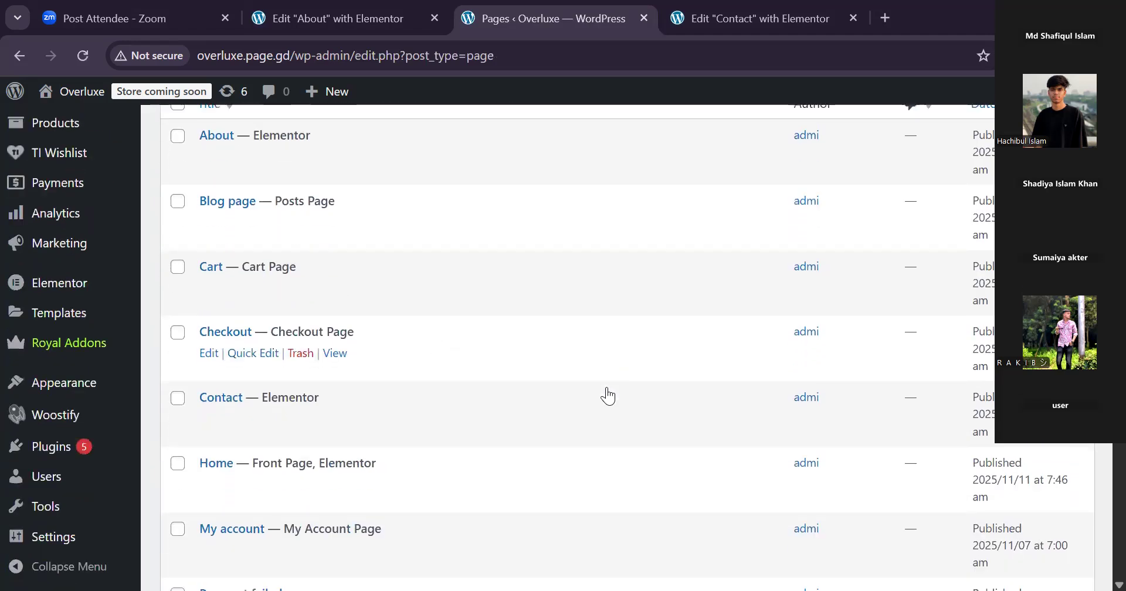
scroll(335, 253, "up", 3)
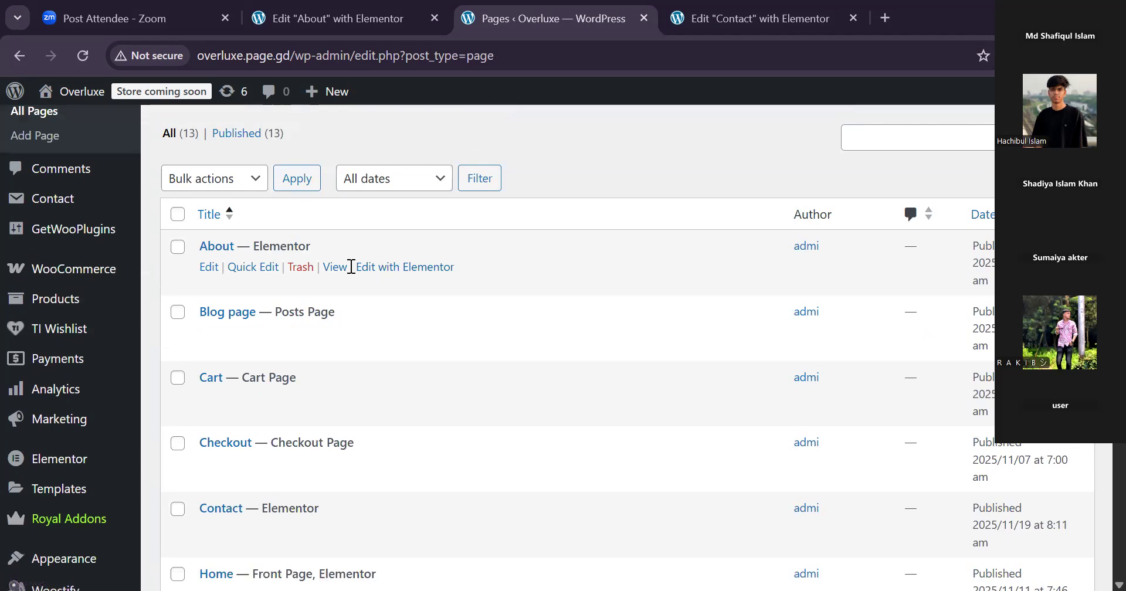
left_click(203, 269)
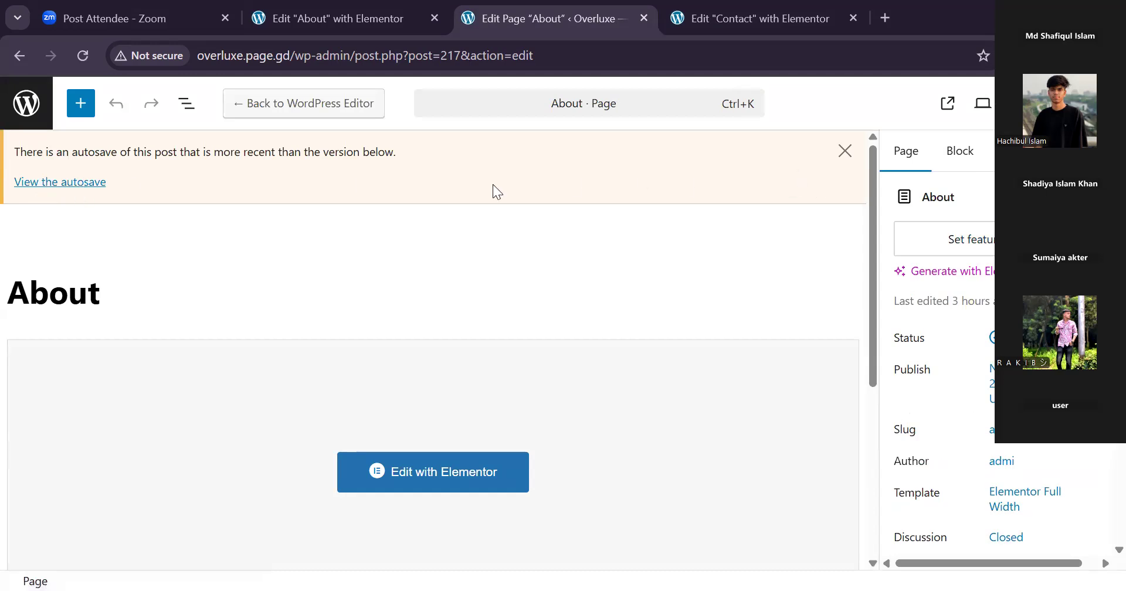
Dismiss the autosave notice on the About page and launch its Elementor editor.
left_click(845, 151)
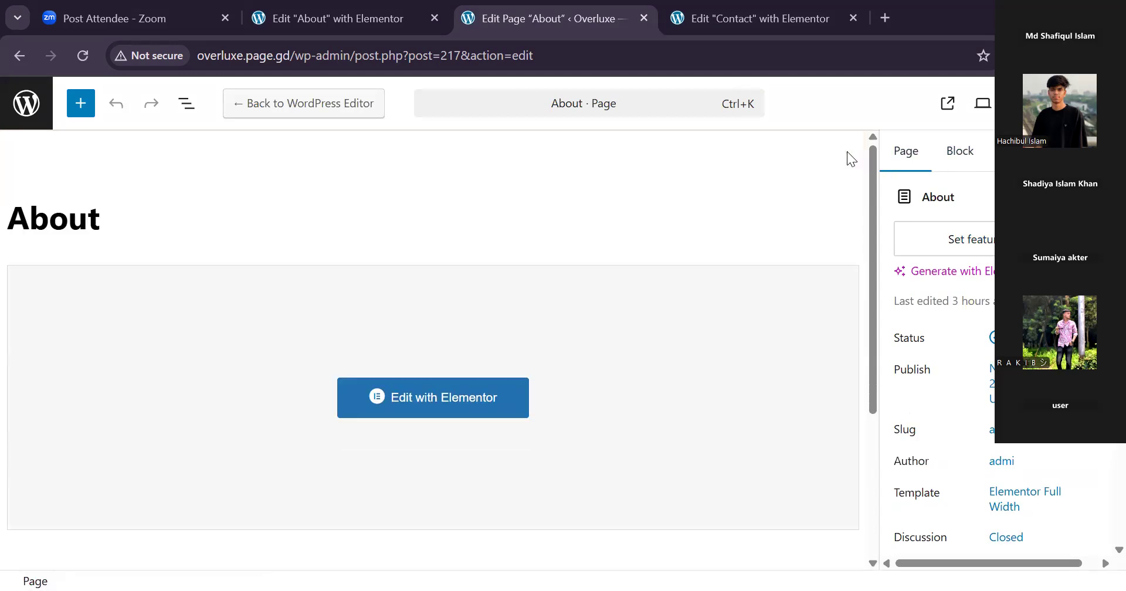
scroll(762, 343, "down", 2)
left_click(107, 224)
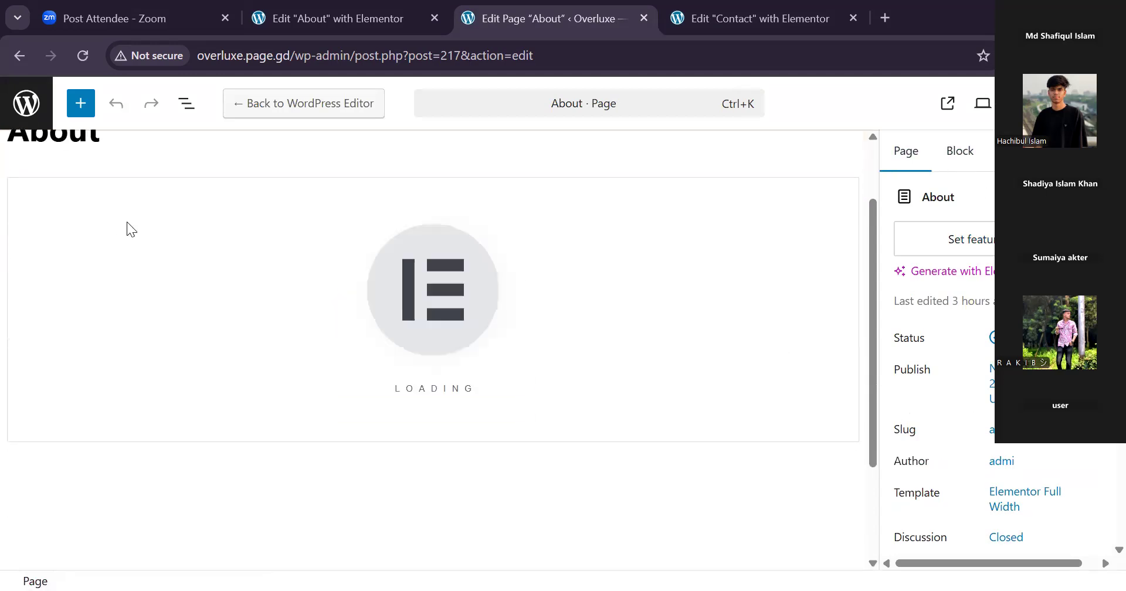
Compare the newly launched About editor with the Contact editor to check whether it has finished loading.
scroll(153, 193, "up", 2)
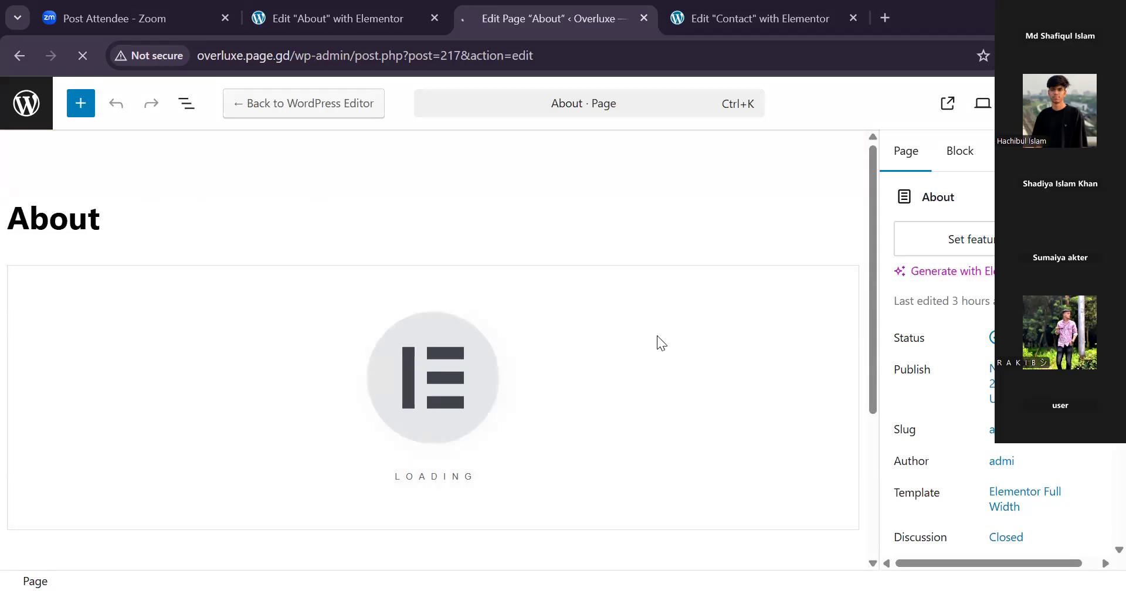
scroll(659, 341, "down", 5)
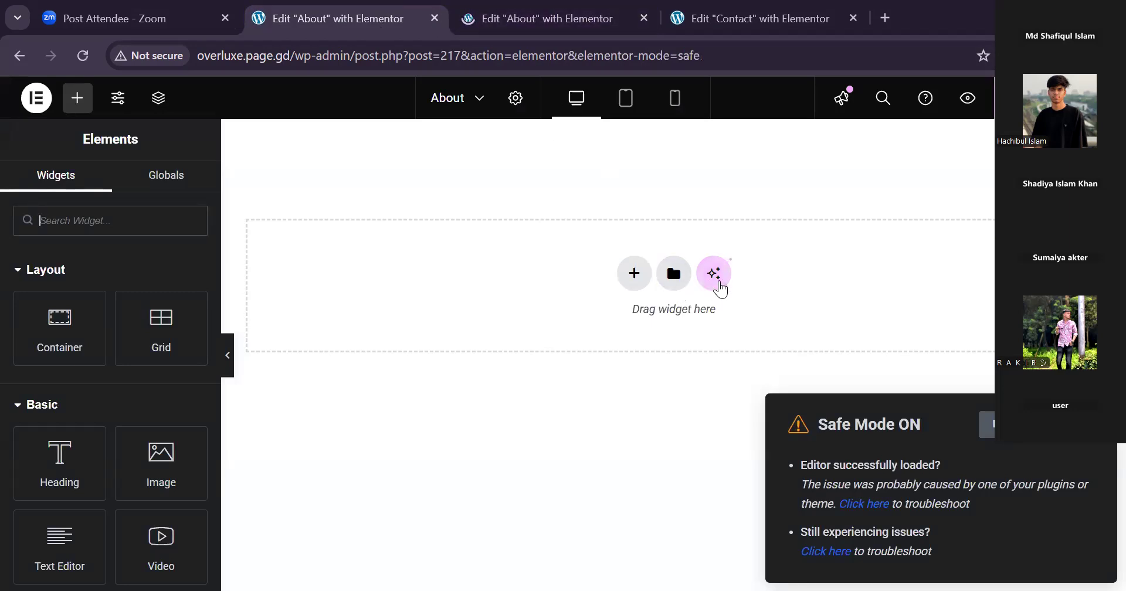
left_click(538, 21)
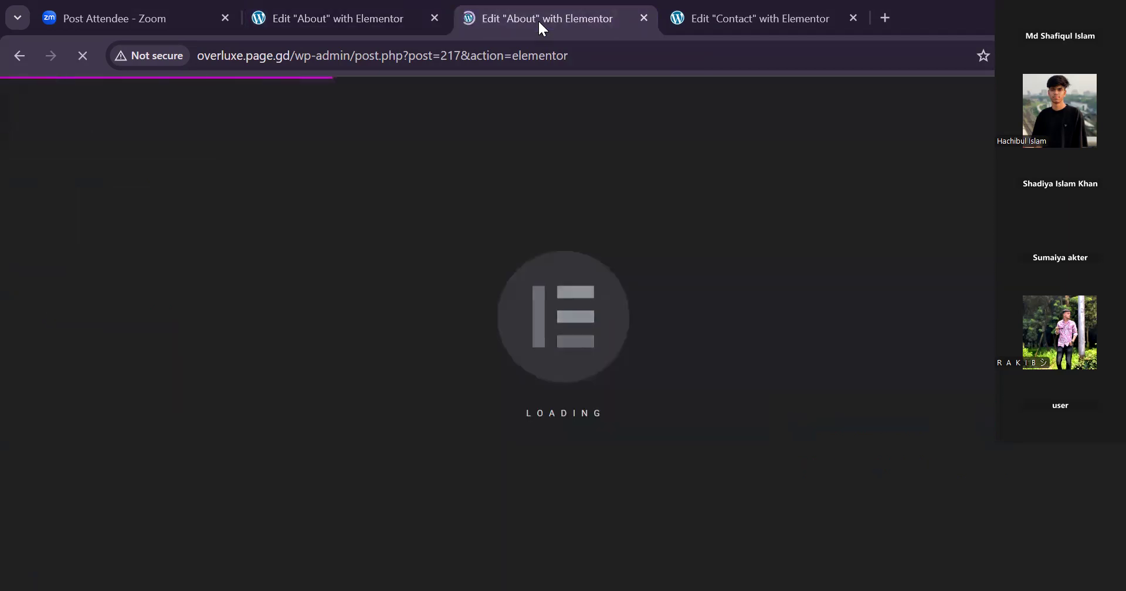
left_click(734, 16)
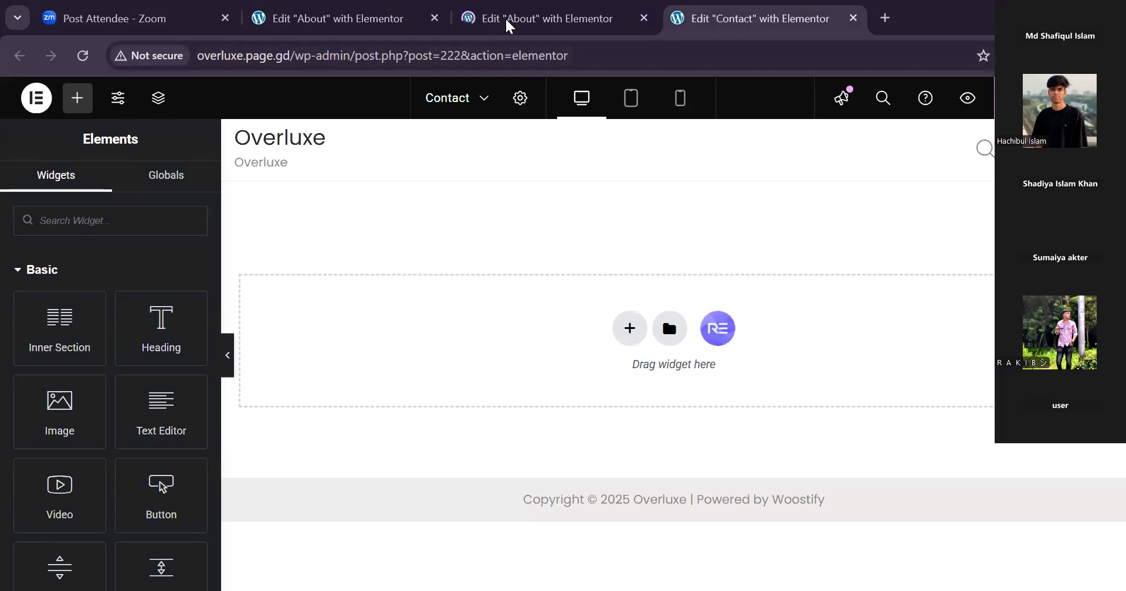
left_click(523, 19)
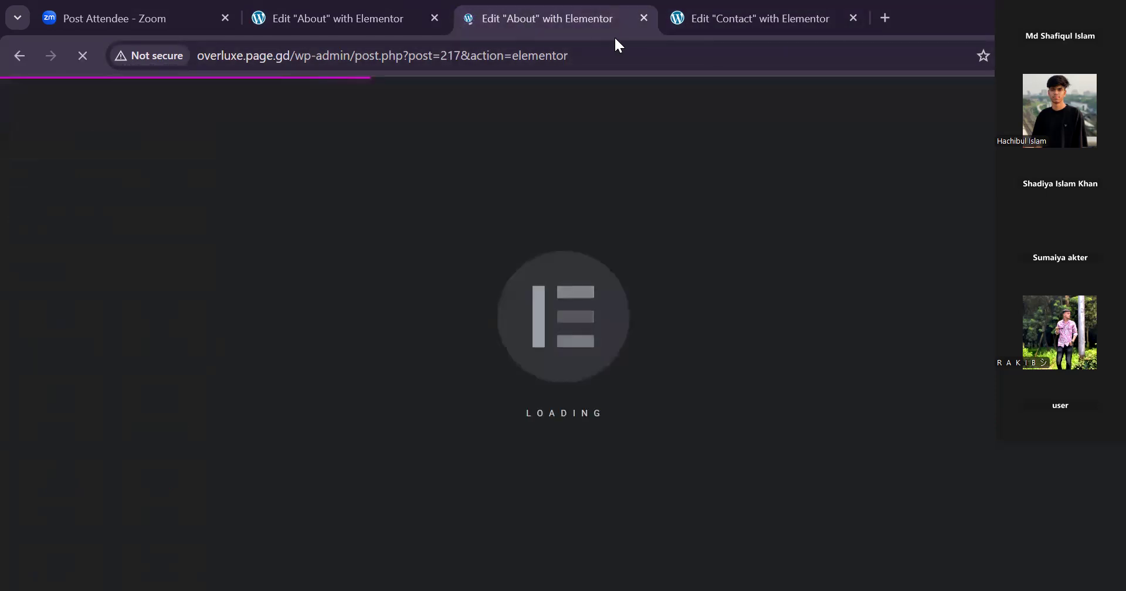
left_click(735, 18)
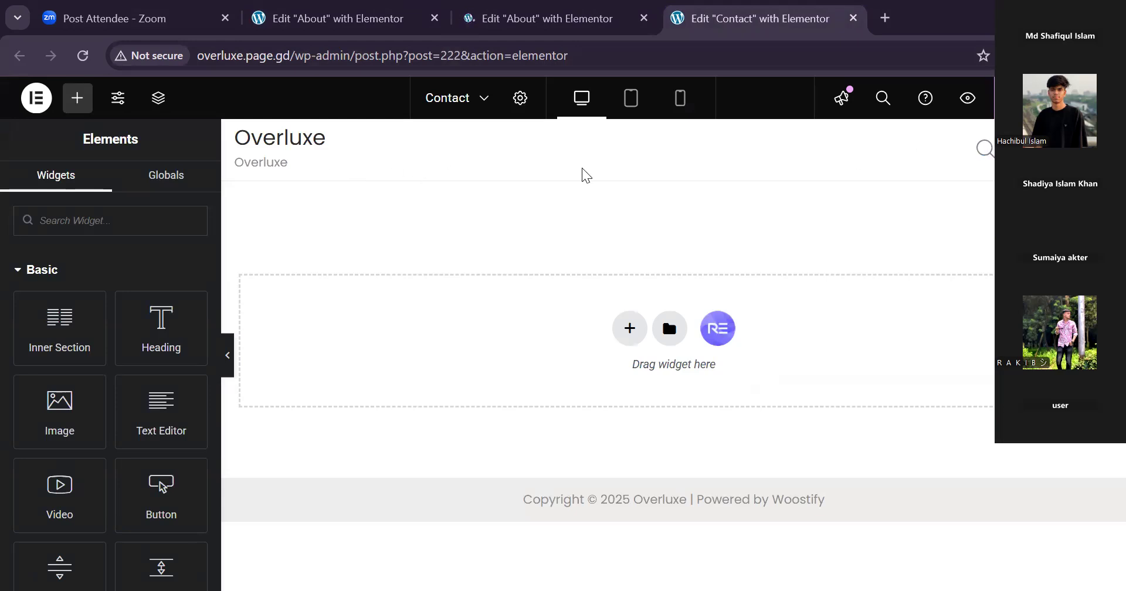
left_click(560, 24)
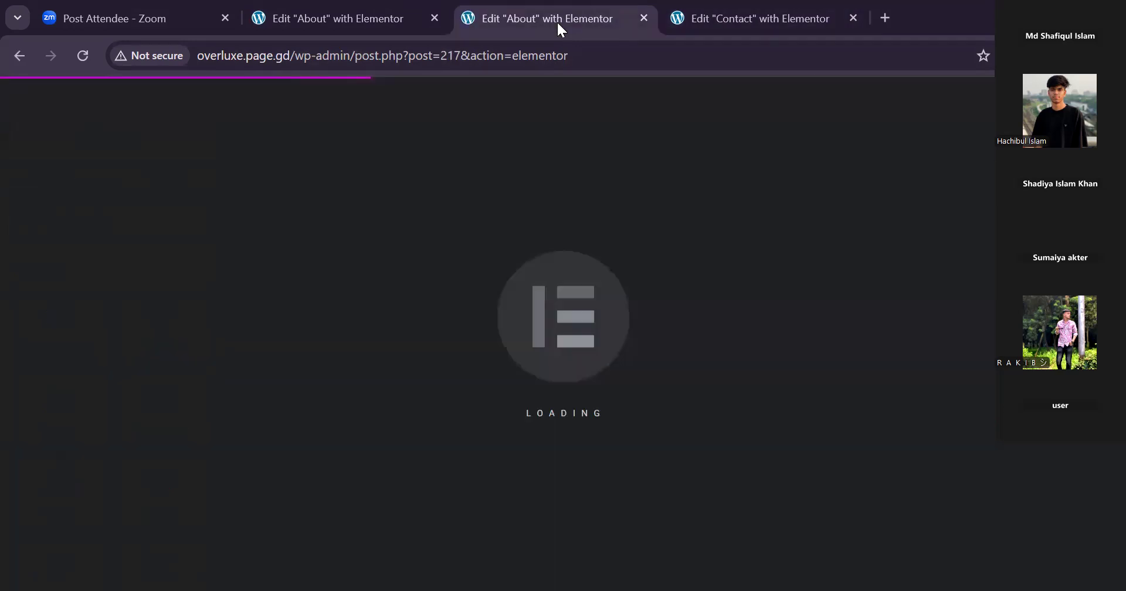
Try to insert the saved "eComm 2025 - About Us" template in the safe-mode About editor, and reload that editor without safe mode.
left_click(297, 17)
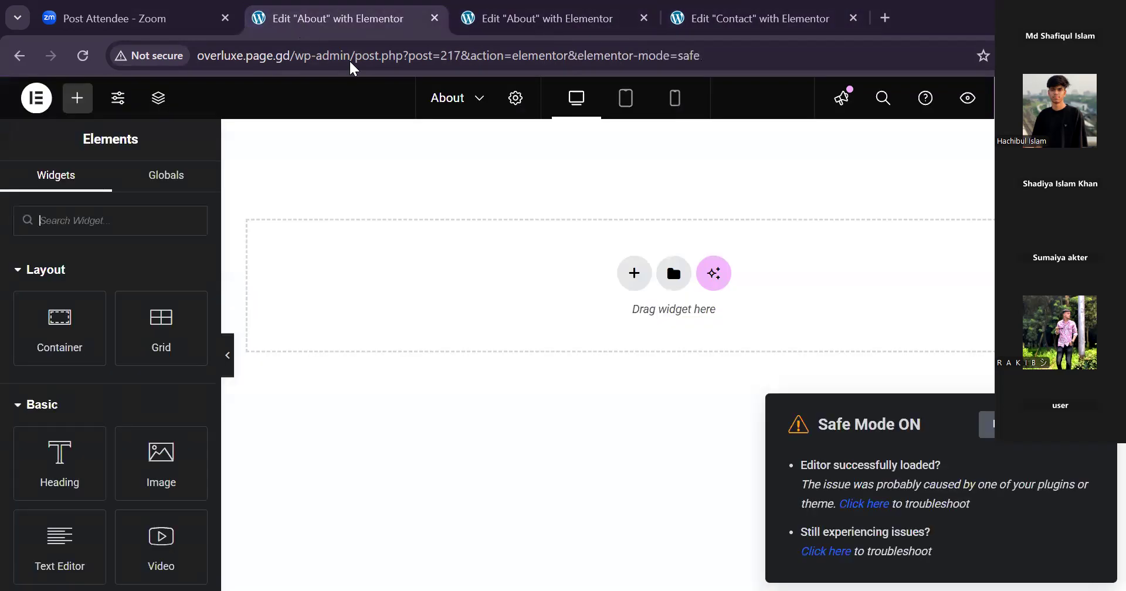
left_click(672, 274)
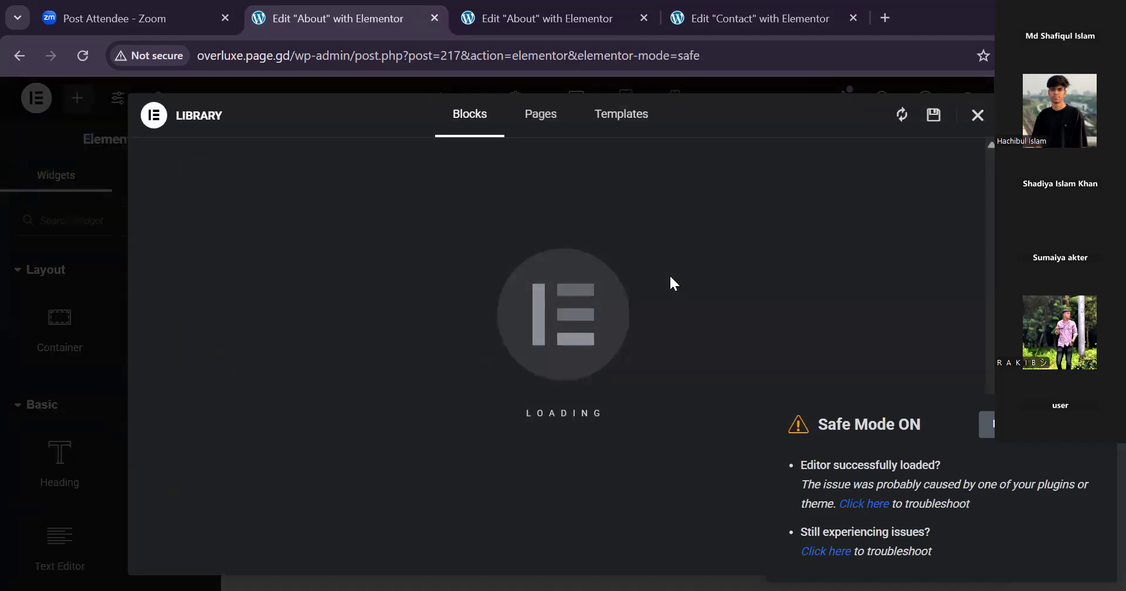
left_click(606, 122)
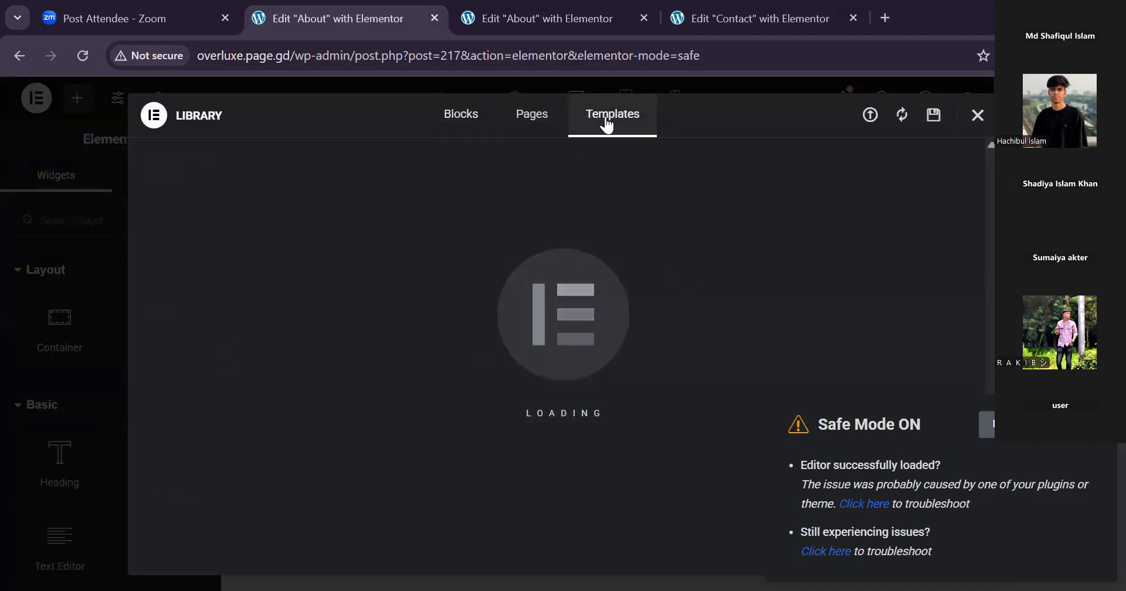
left_click(756, 18)
left_click(660, 332)
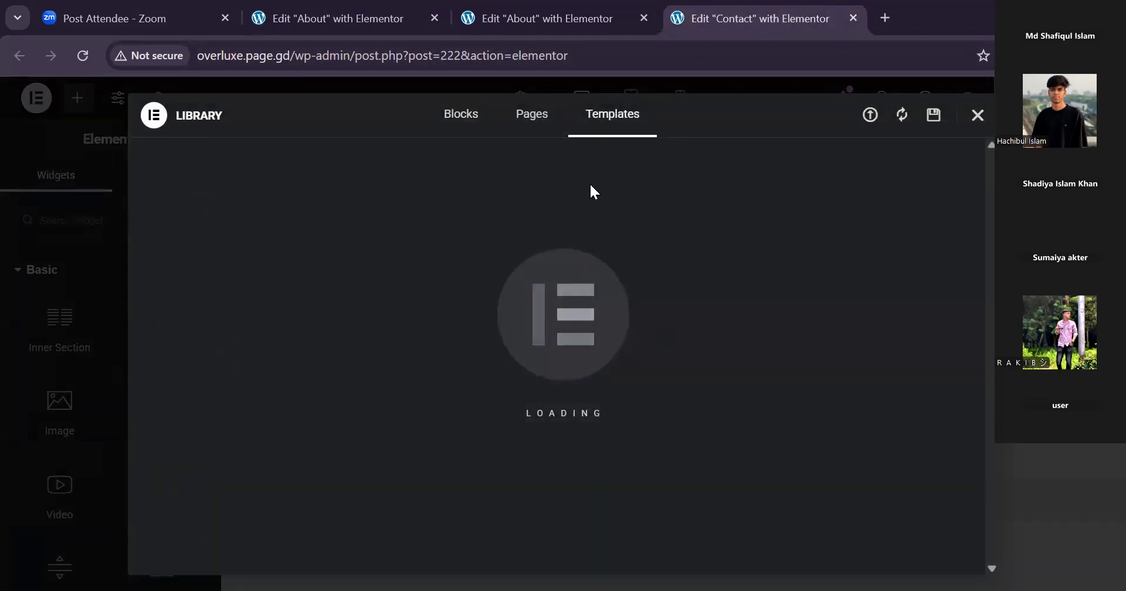
left_click(311, 16)
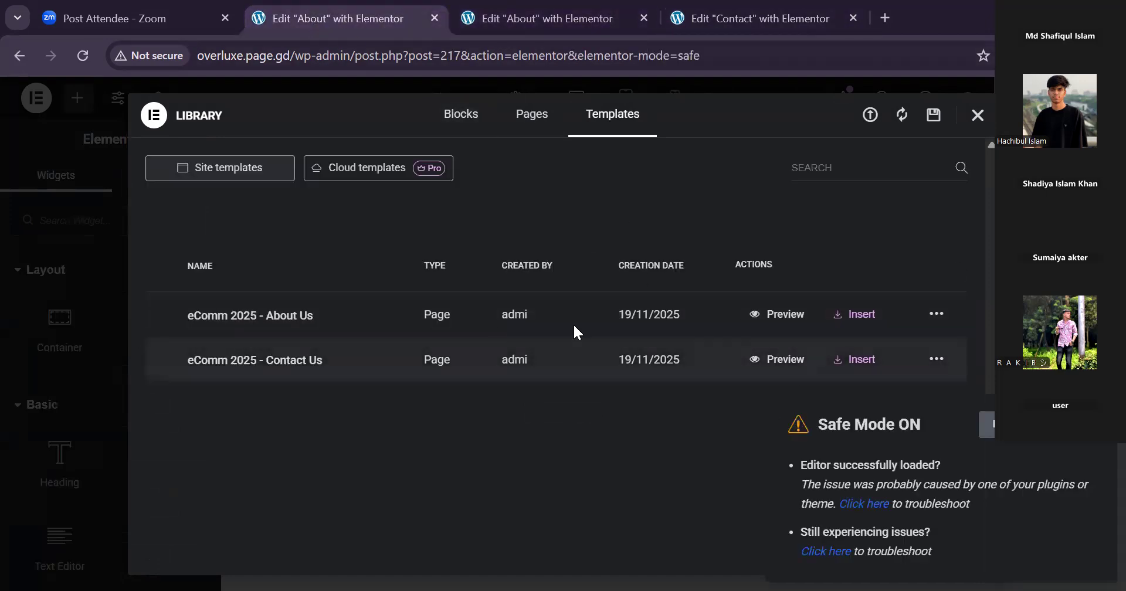
left_click(852, 315)
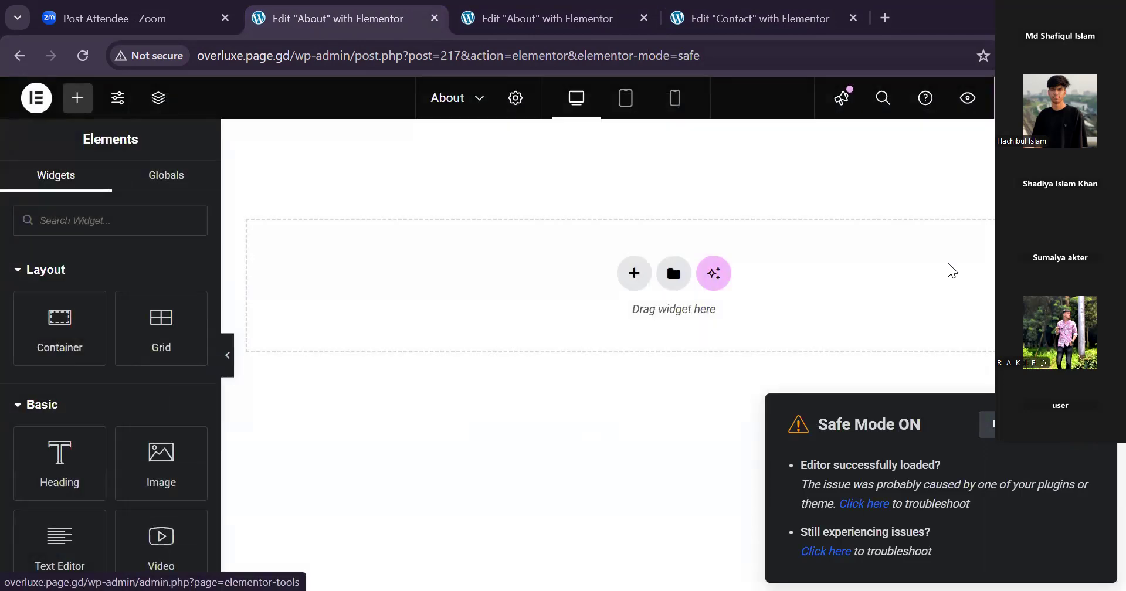
key("ctrl+r")
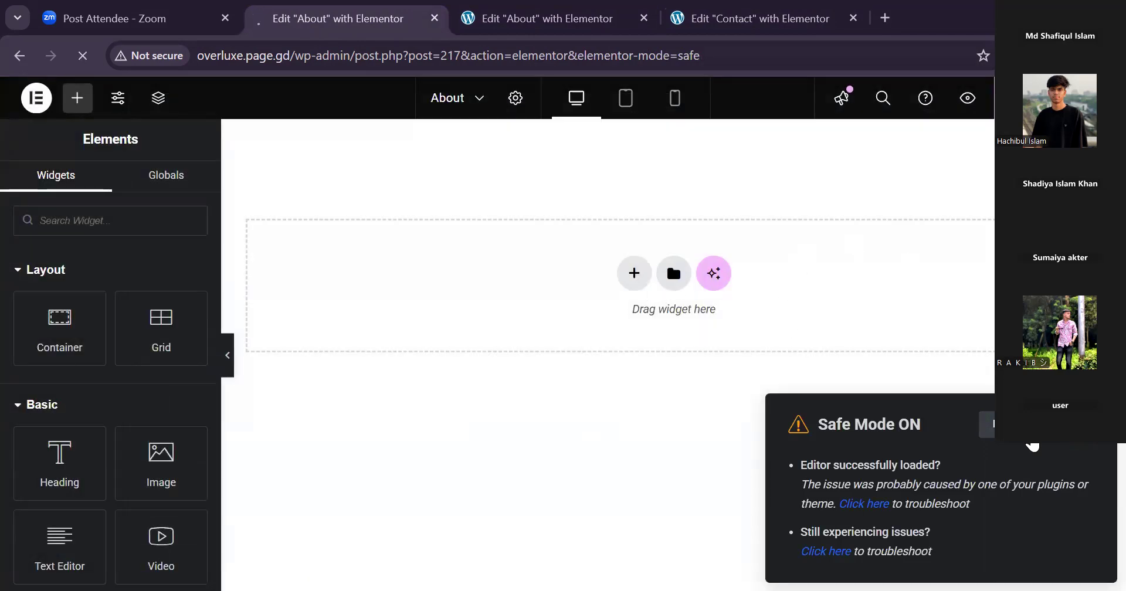
Try to insert the saved "eComm 2025 - About Us" template into the About page from the second About editor tab.
left_click(537, 23)
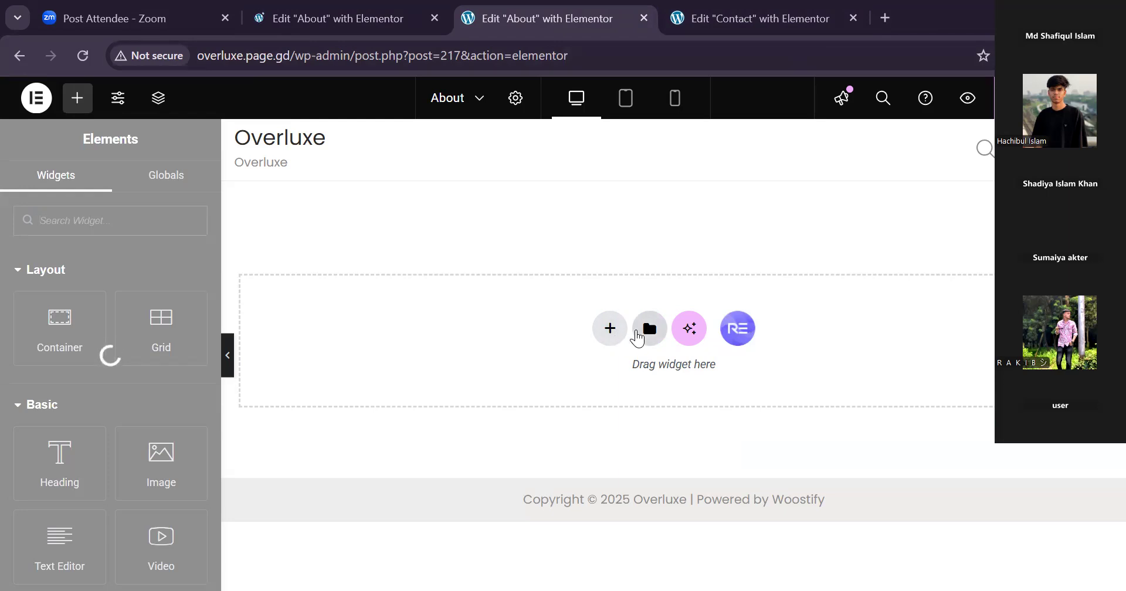
left_click(645, 330)
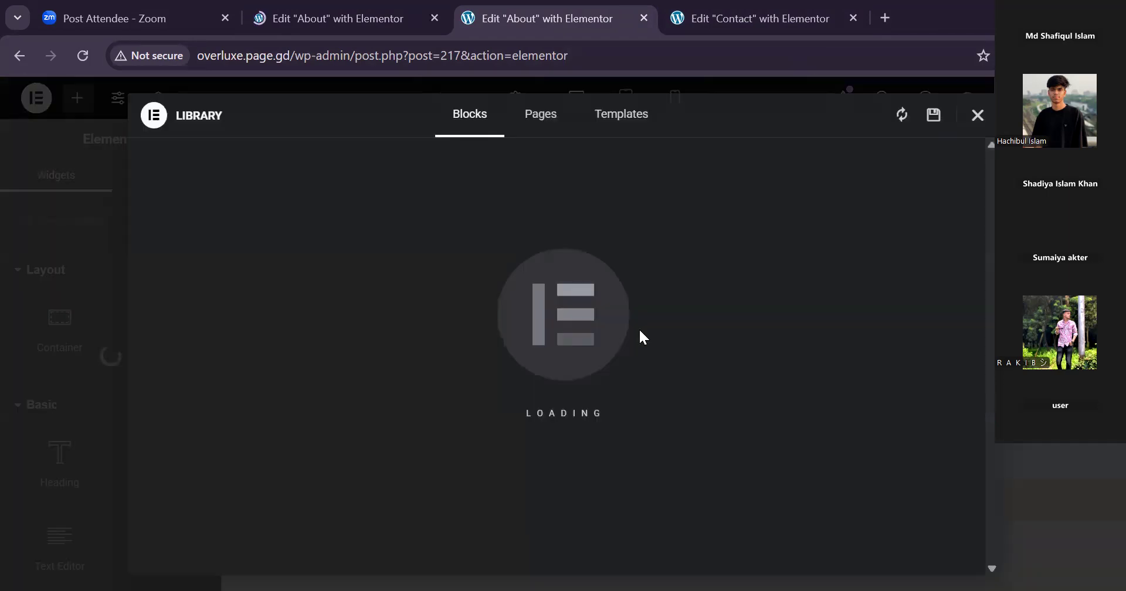
left_click(620, 131)
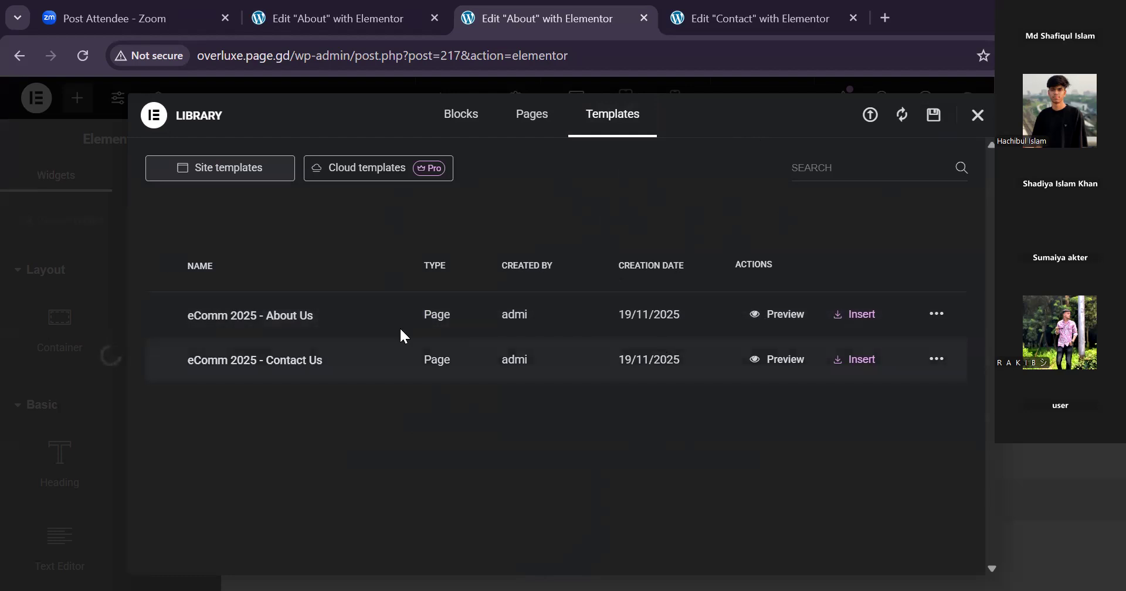
left_click(856, 316)
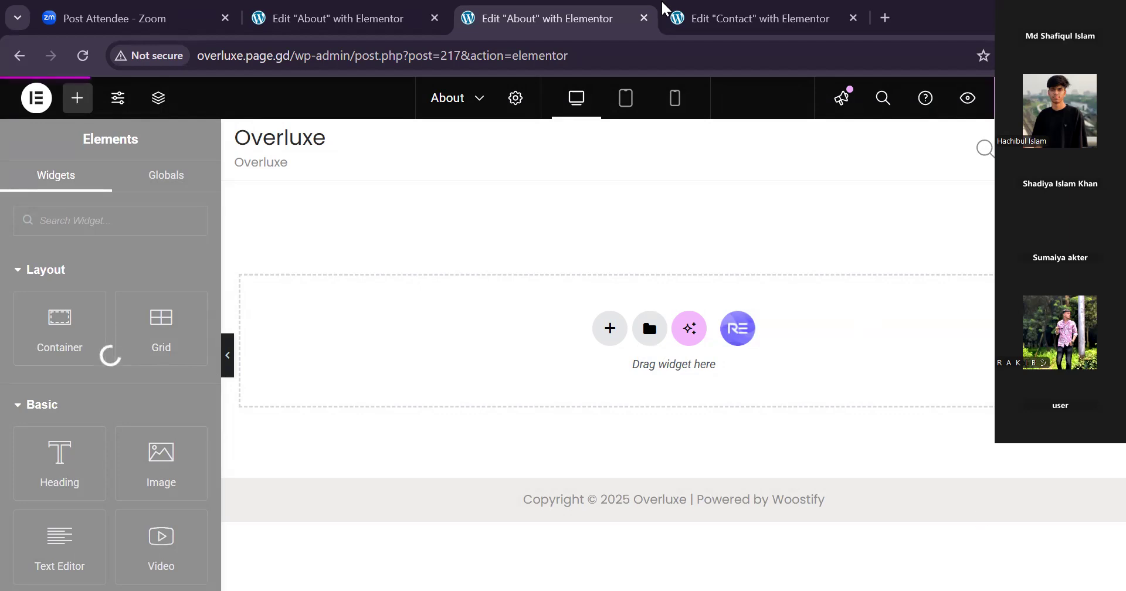
In the first About editor tab, try to insert the Pro block with the "Request an Appointment" button, and return to the block library.
left_click(320, 19)
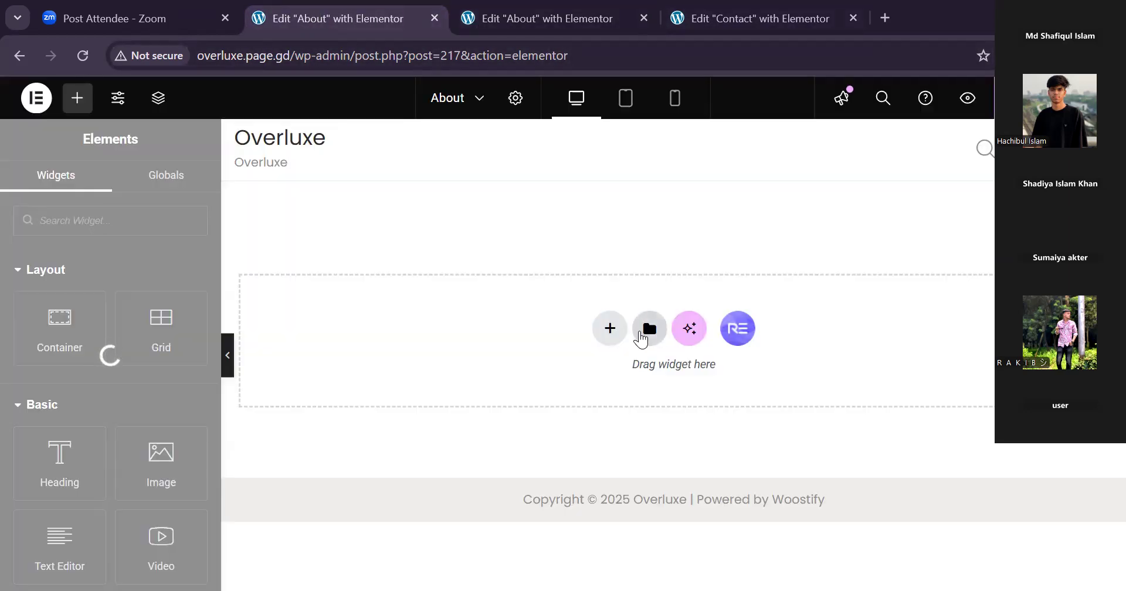
left_click(648, 332)
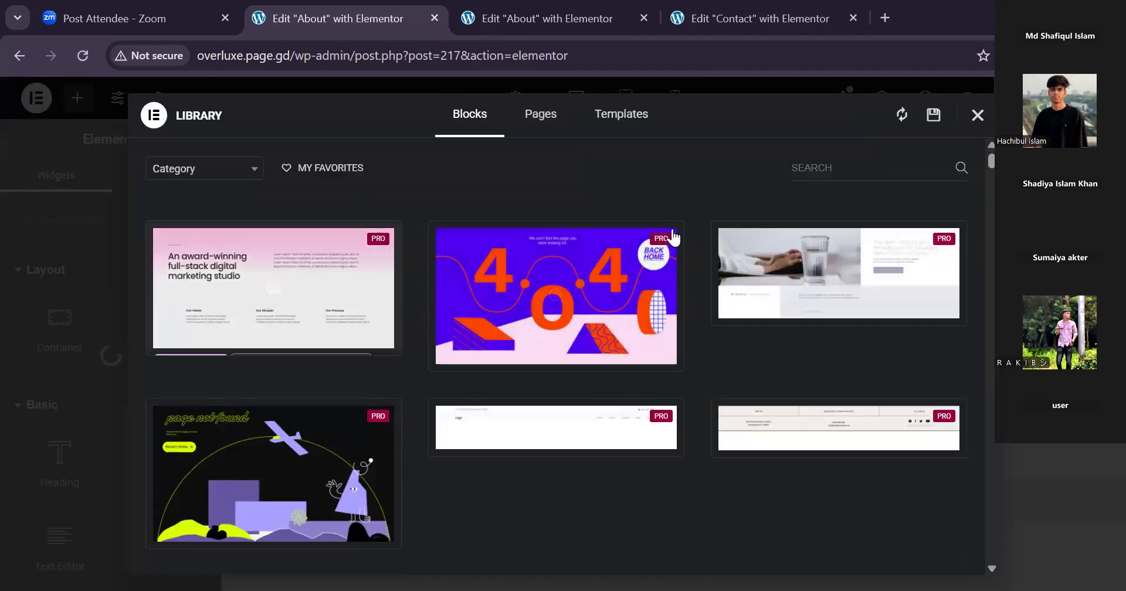
left_click(839, 272)
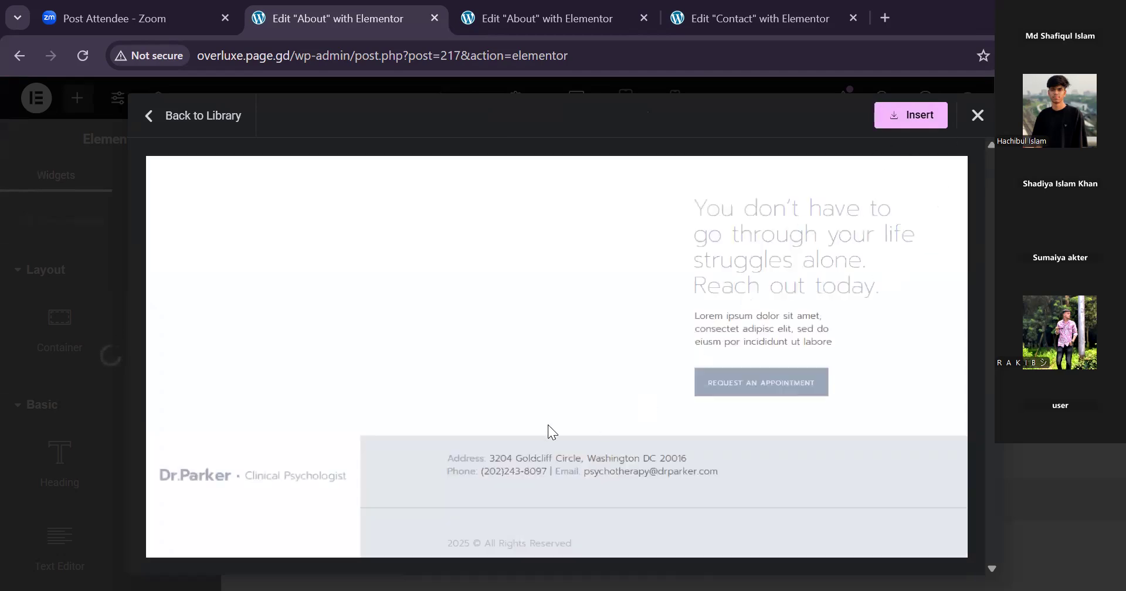
left_click(909, 122)
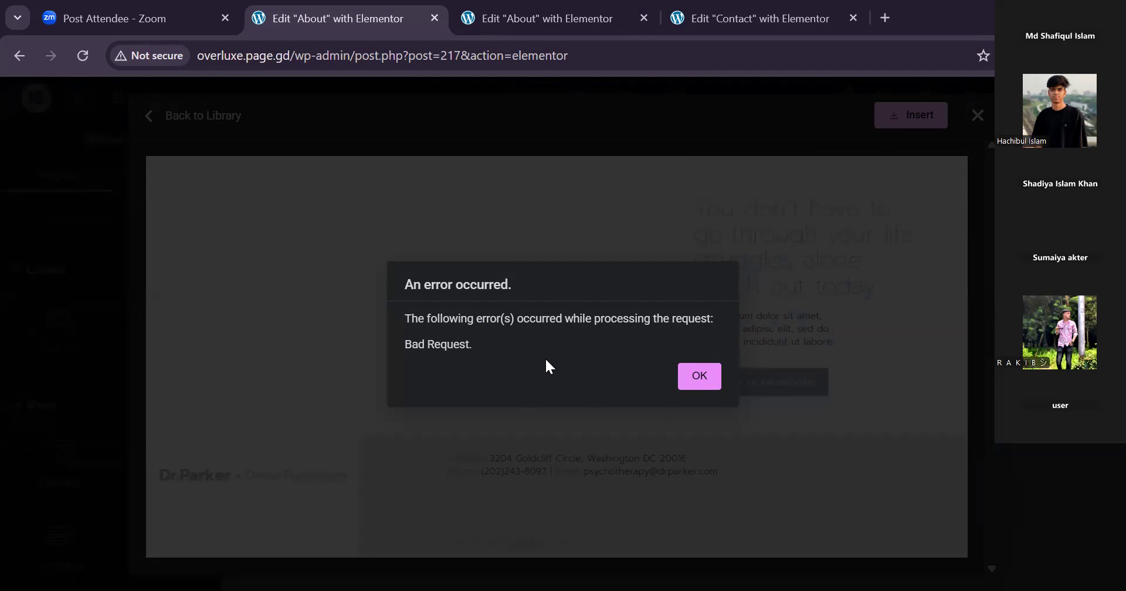
left_click(709, 377)
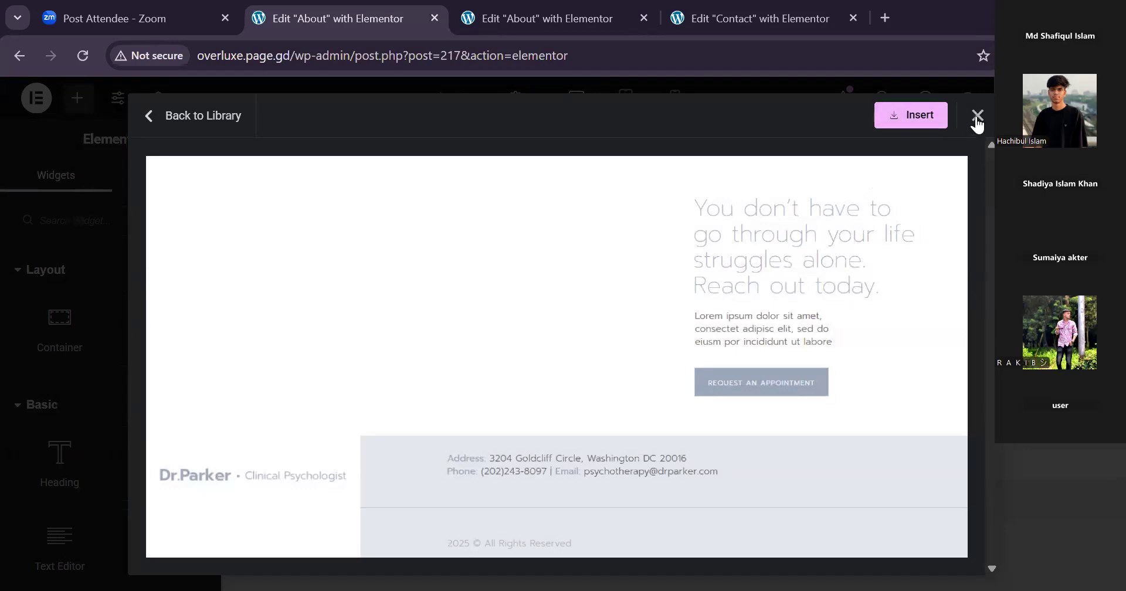
left_click(146, 120)
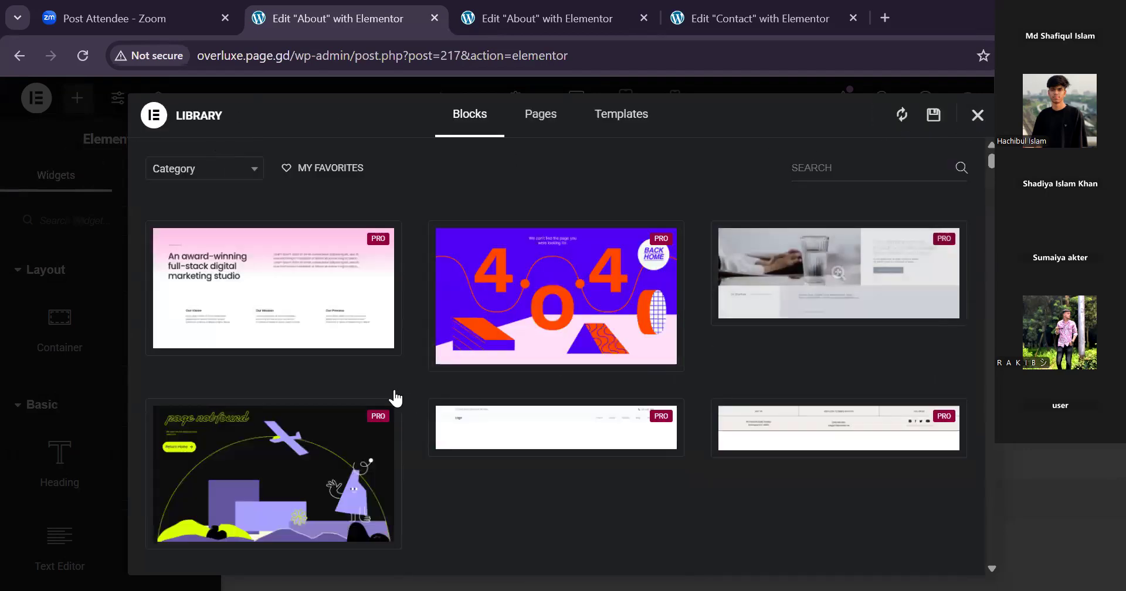
Browse the library's block designs and the list of block categories for a usable option.
scroll(396, 399, "down", 2)
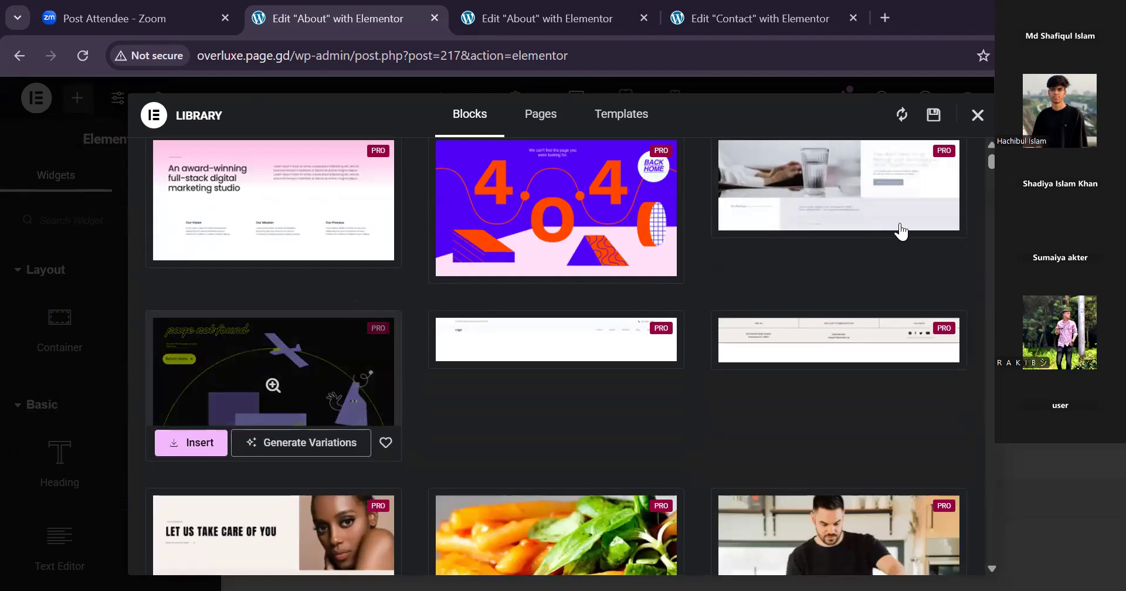
scroll(901, 231, "up", 1)
scroll(472, 351, "down", 2)
scroll(293, 339, "up", 2)
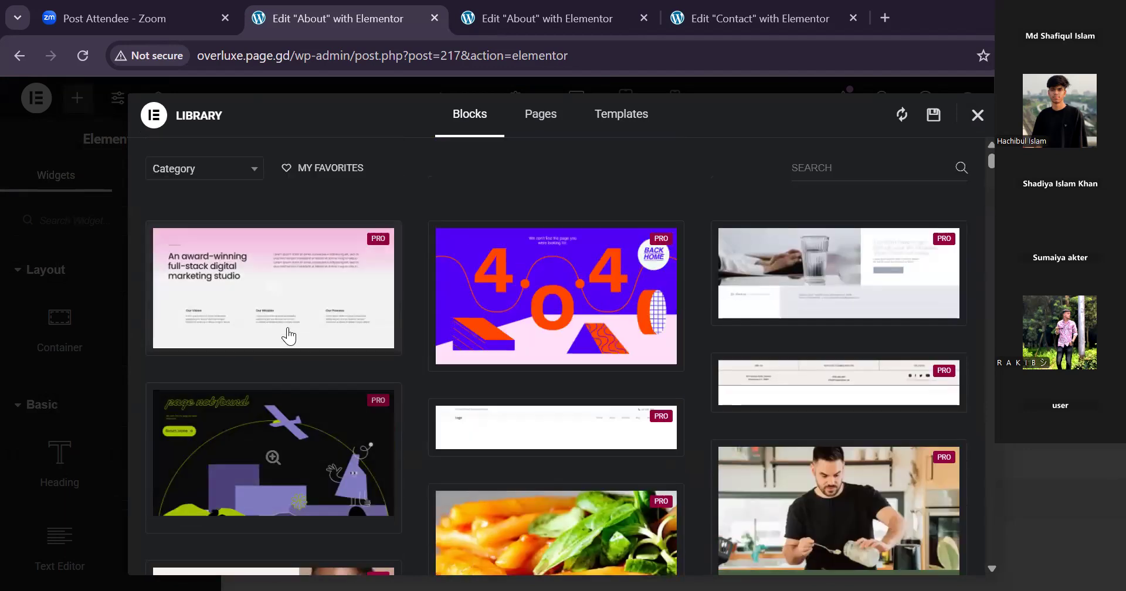
left_click(206, 180)
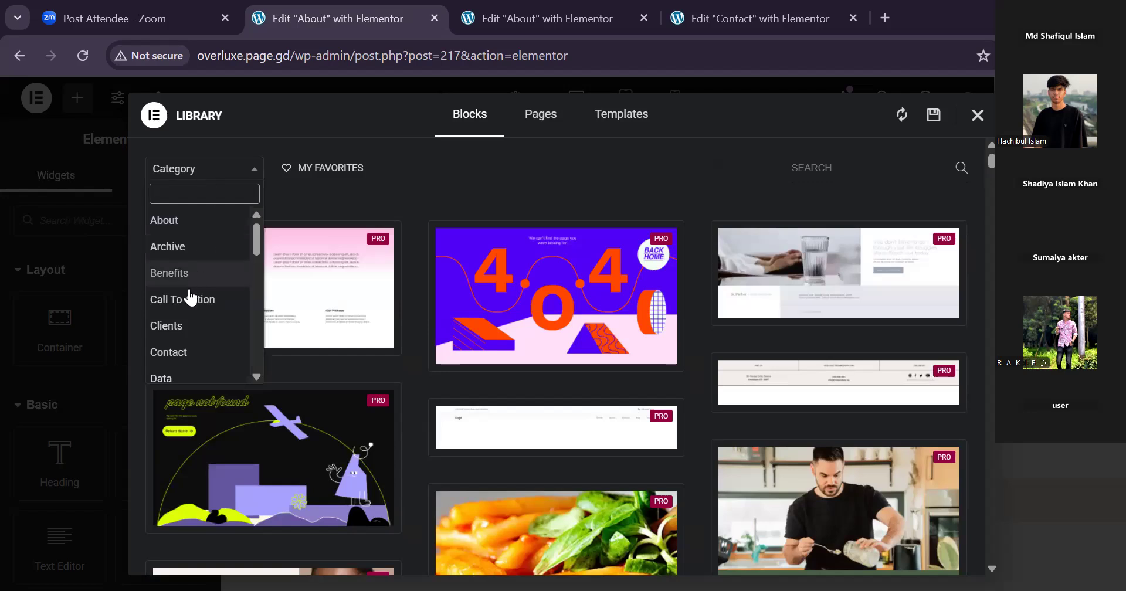
scroll(214, 290, "down", 4)
scroll(214, 300, "up", 2)
scroll(214, 278, "down", 2)
scroll(211, 226, "up", 1)
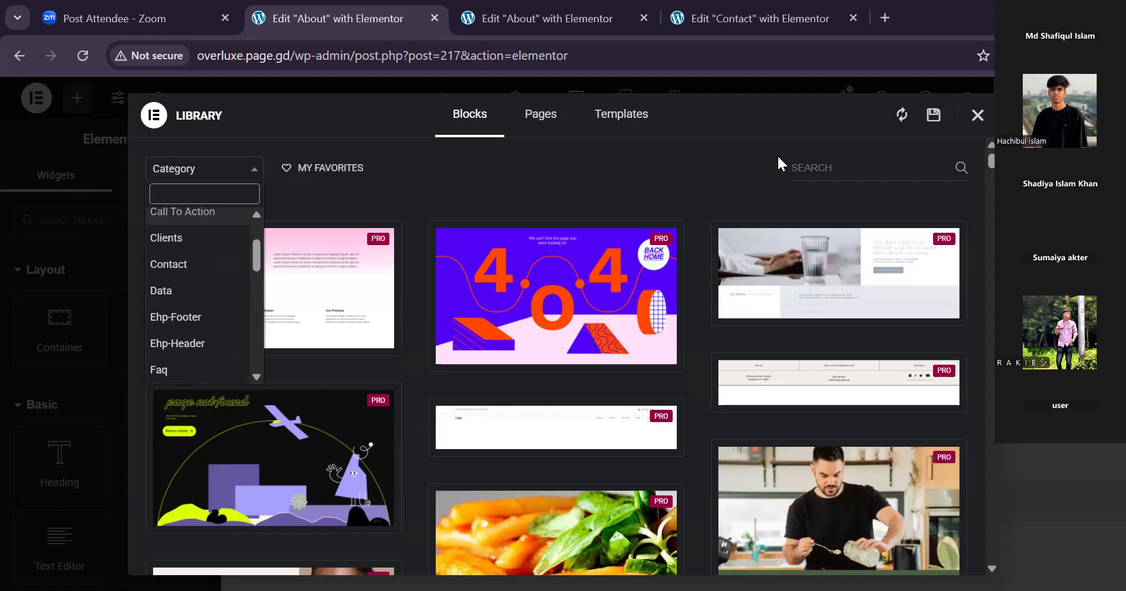
Search the block library for "free", clear the search, and switch to the saved site templates.
left_click(860, 161)
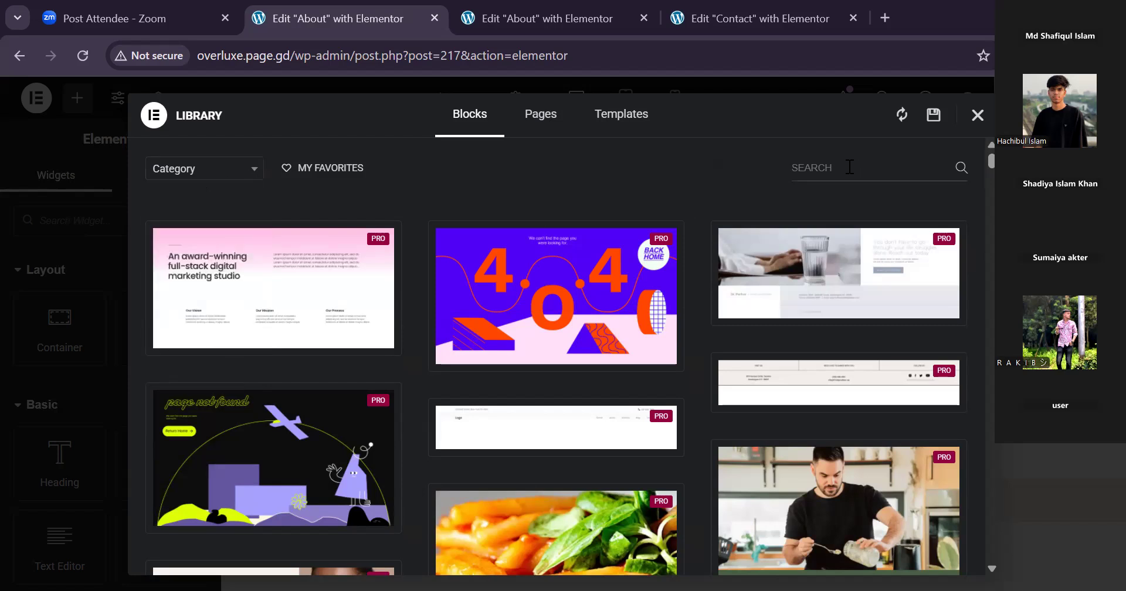
type("free")
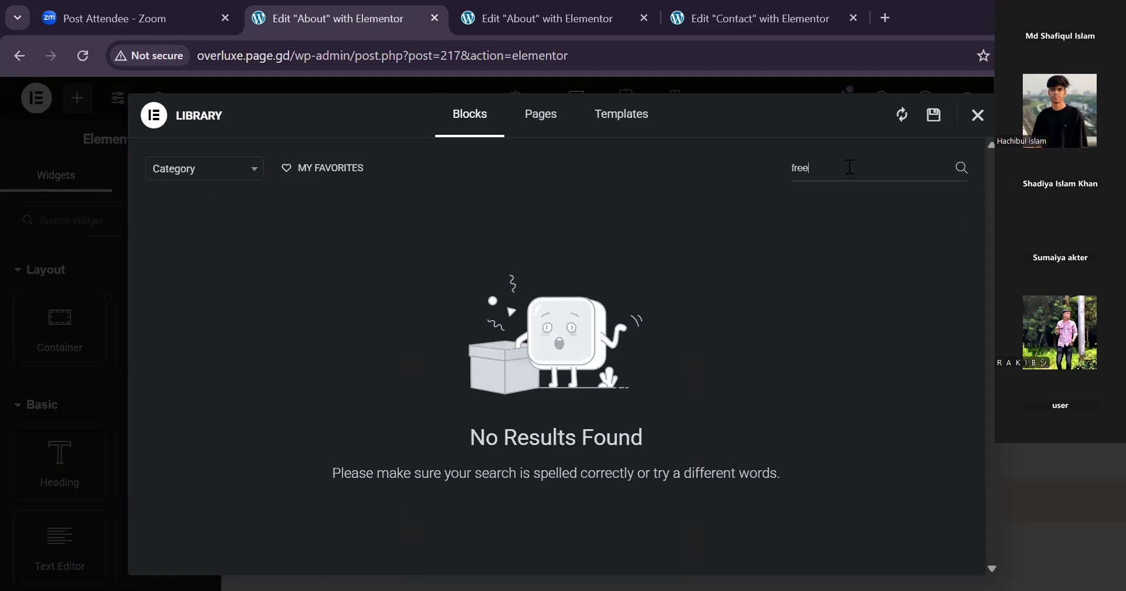
key("BackSpace")
key("BackSpace")
key("BackSpace")
key("BackSpace")
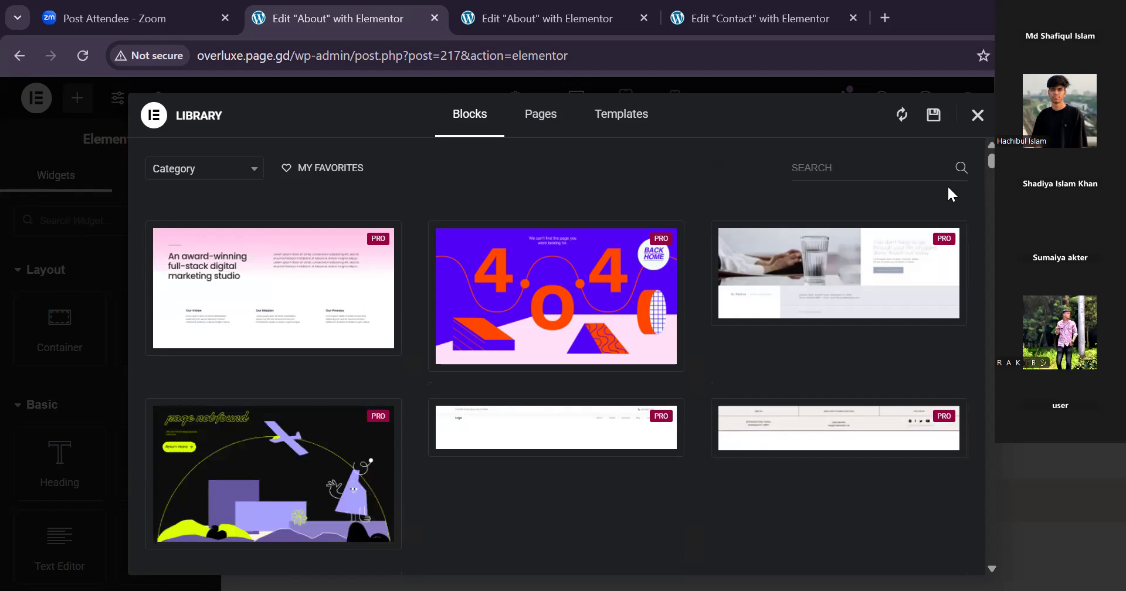
left_click(621, 120)
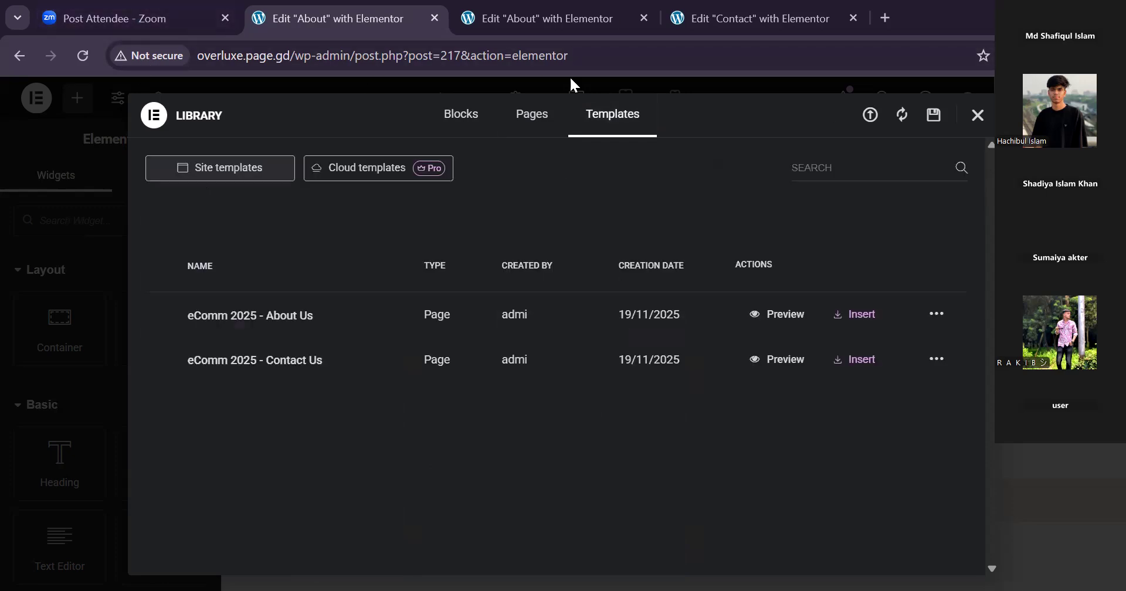
Review the widgets available in the second About editor tab, and return to the Contact editor's saved templates.
left_click(530, 16)
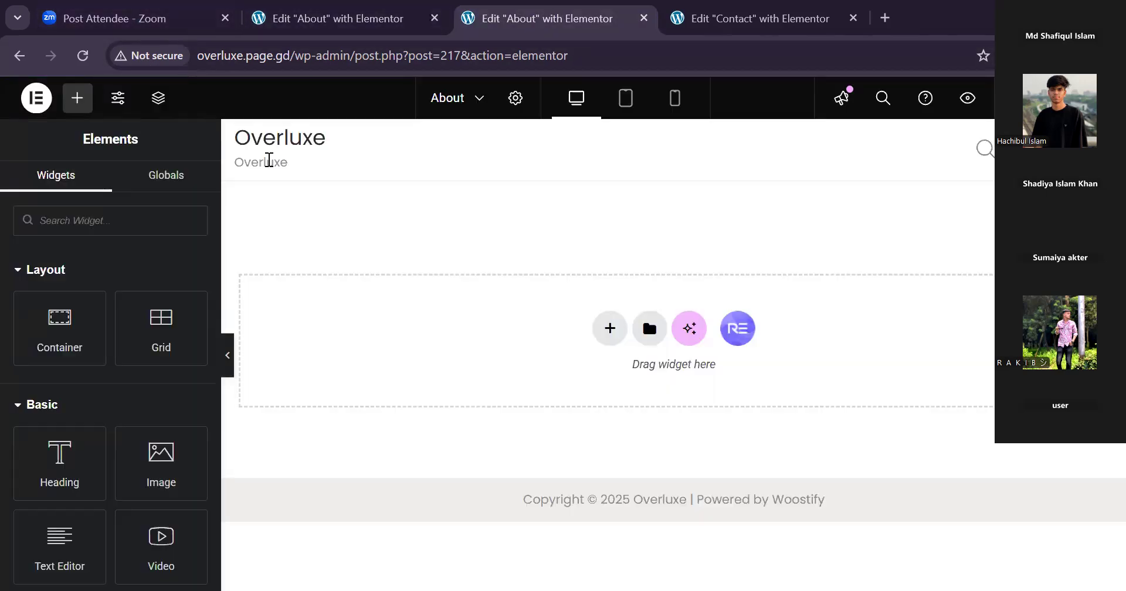
scroll(136, 335, "down", 5)
scroll(123, 414, "down", 9)
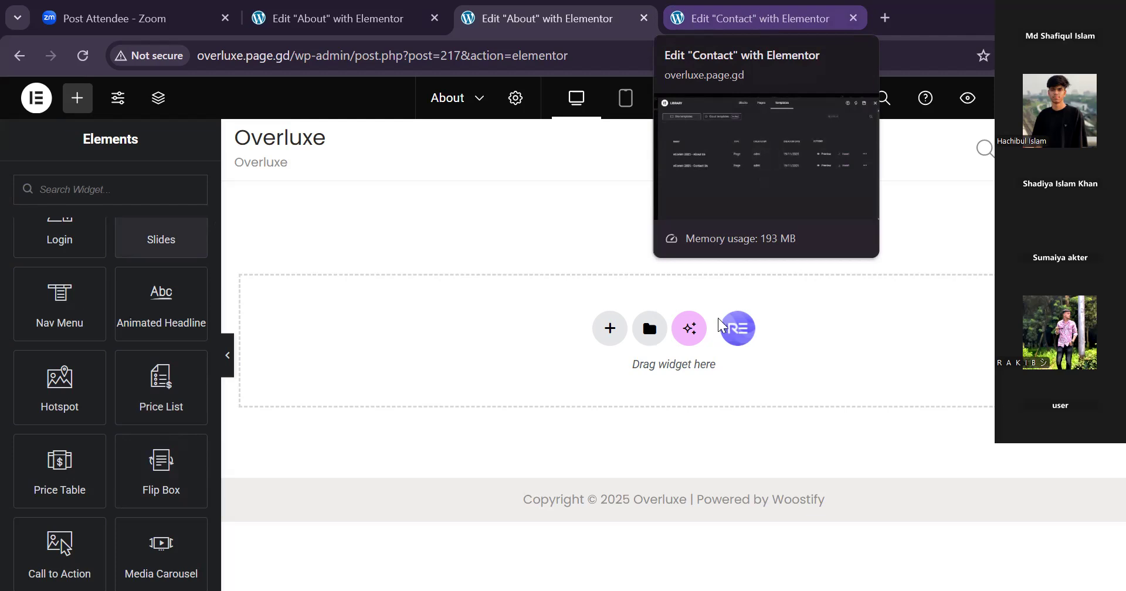
left_click(752, 28)
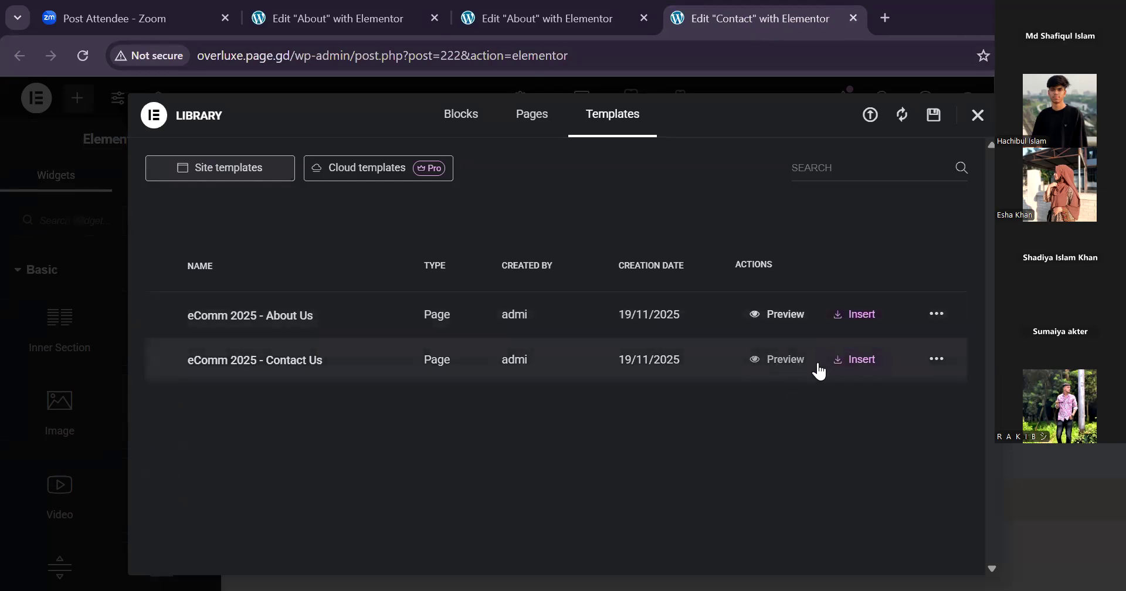
Try to insert the saved "eComm 2025 - Contact Us" template into the Contact page, and check both About editor tabs.
left_click(864, 362)
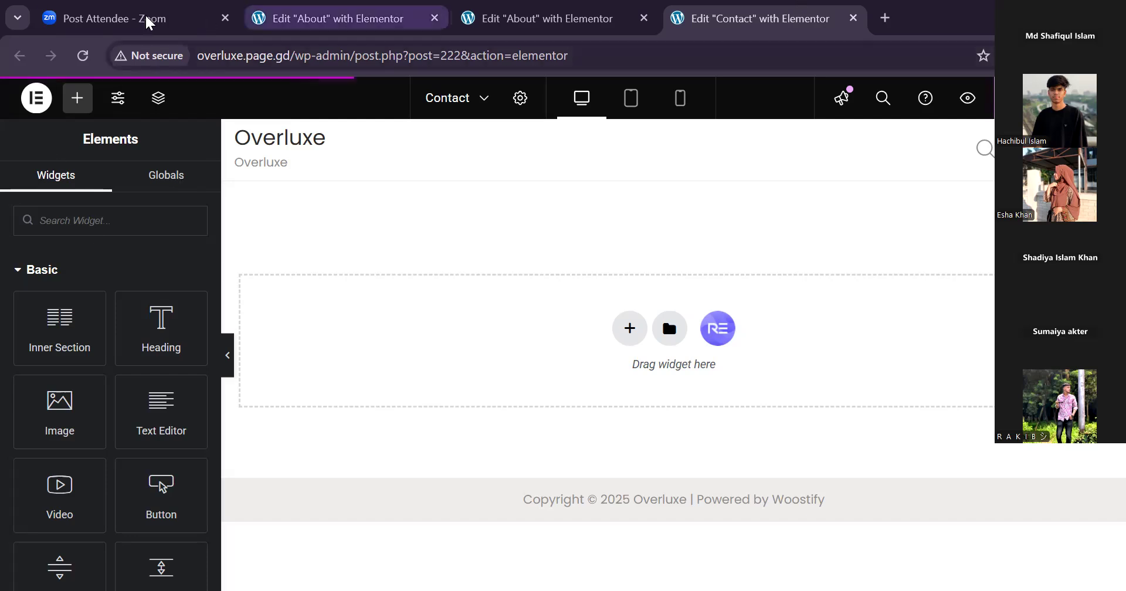
left_click(530, 21)
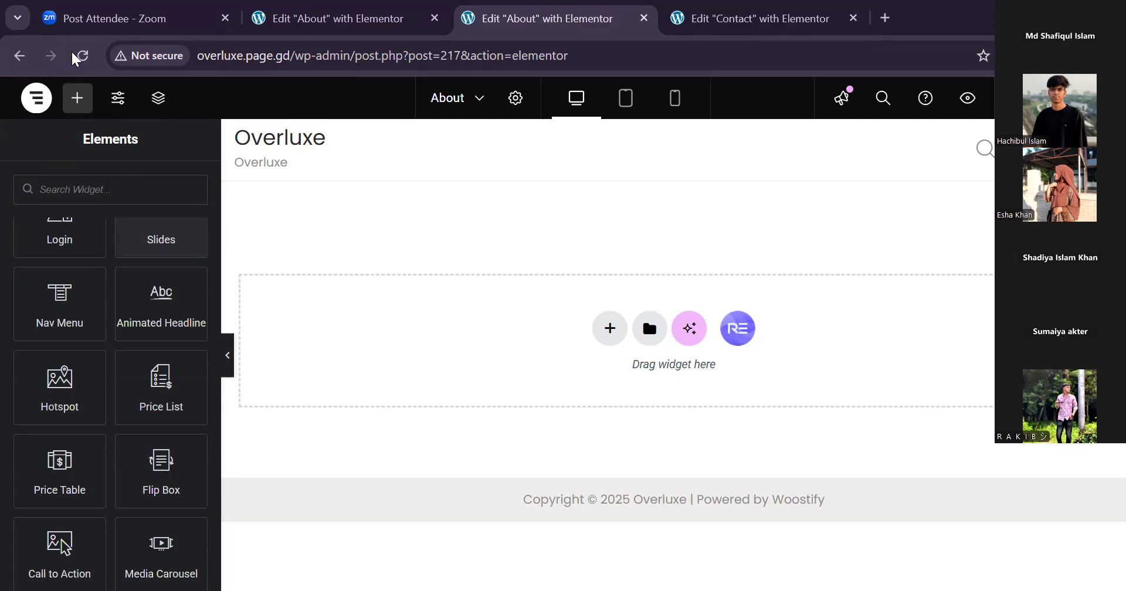
left_click(325, 19)
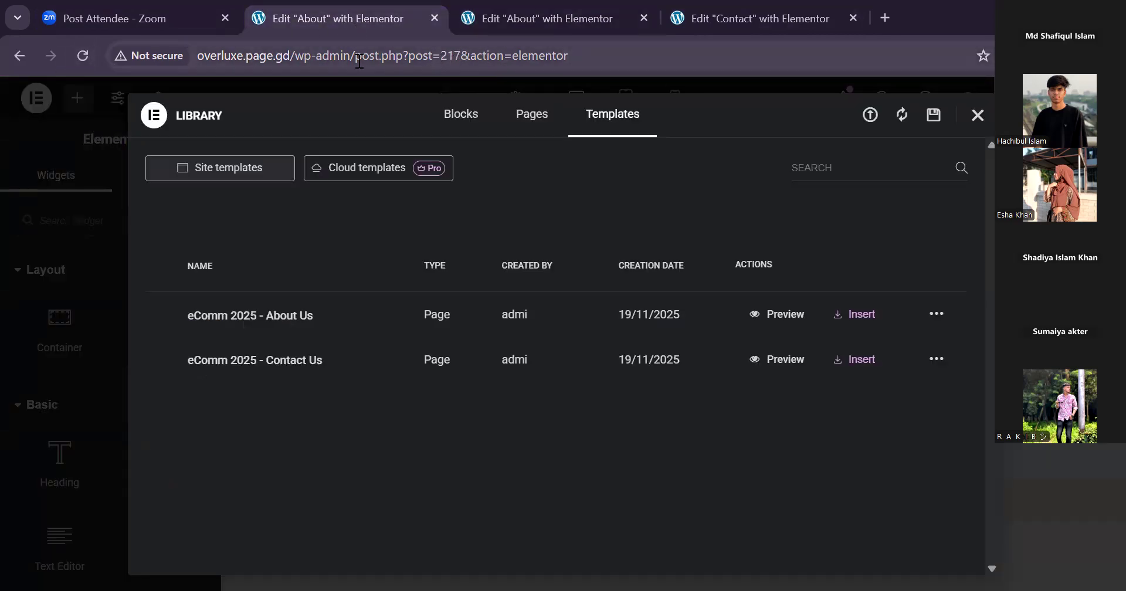
left_click(548, 18)
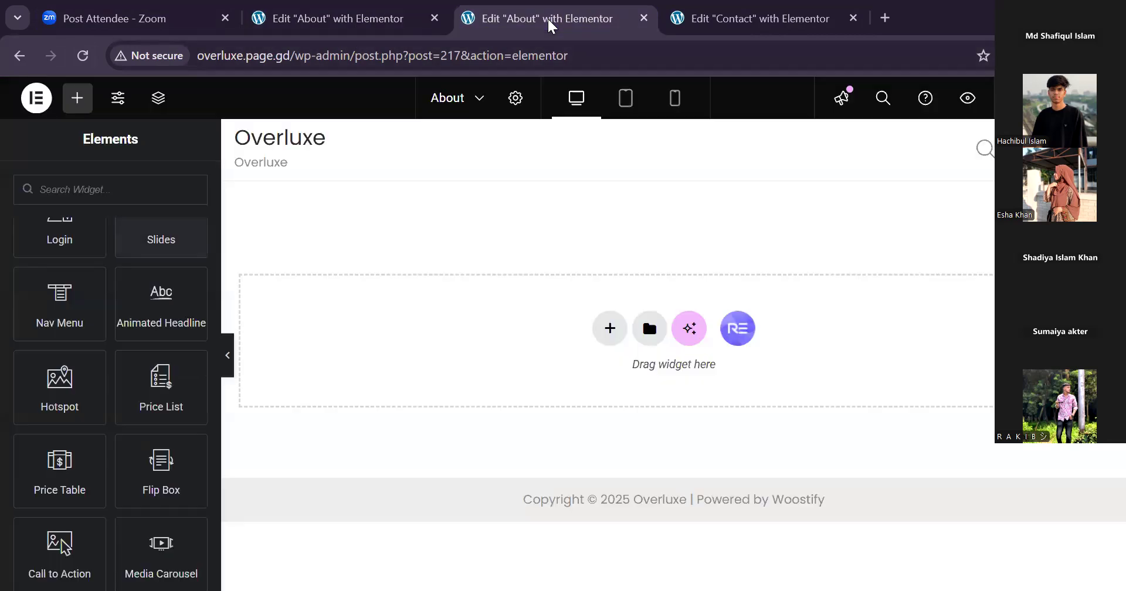
Load the Overluxe admin dashboard in place of the second About editor, look through its overview, and open the Pages section.
left_click_drag(355, 56, 601, 47)
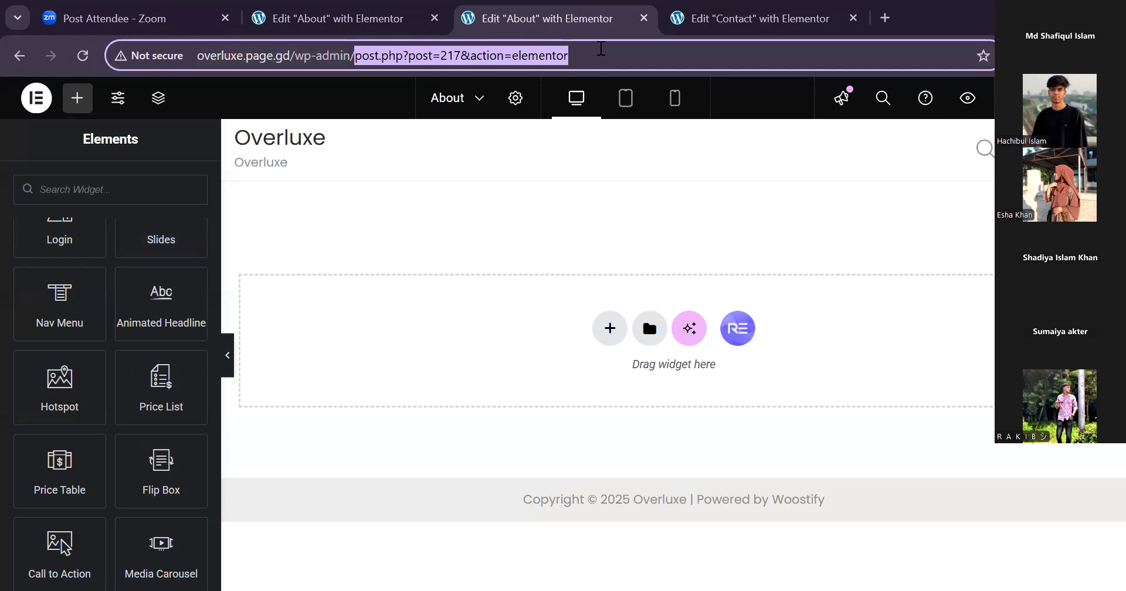
key("BackSpace")
key("Return")
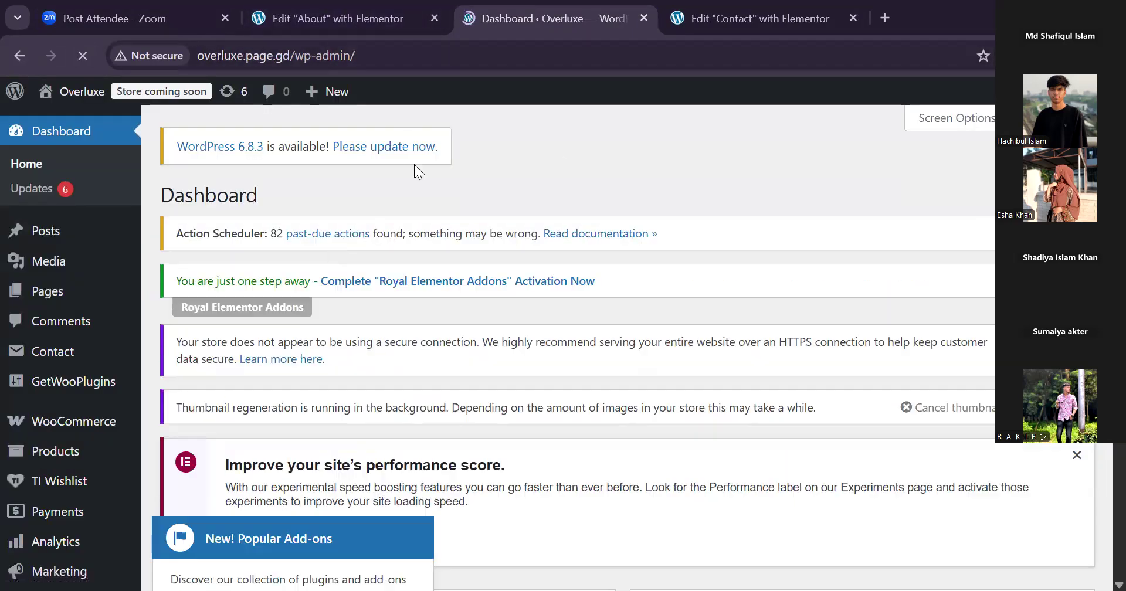
scroll(463, 317, "down", 8)
scroll(463, 352, "down", 7)
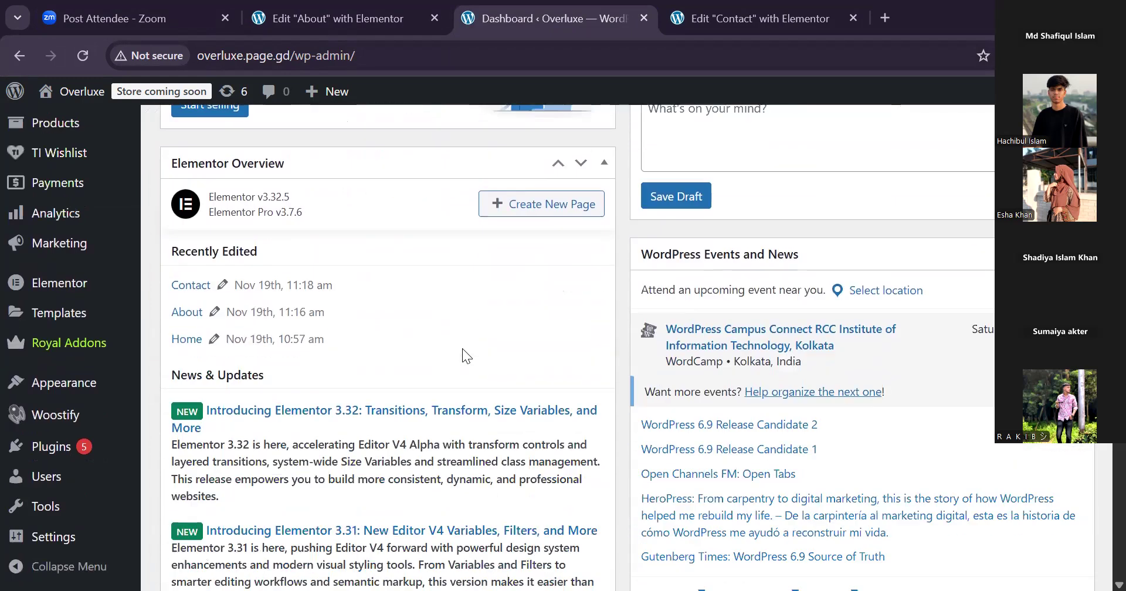
scroll(443, 327, "up", 5)
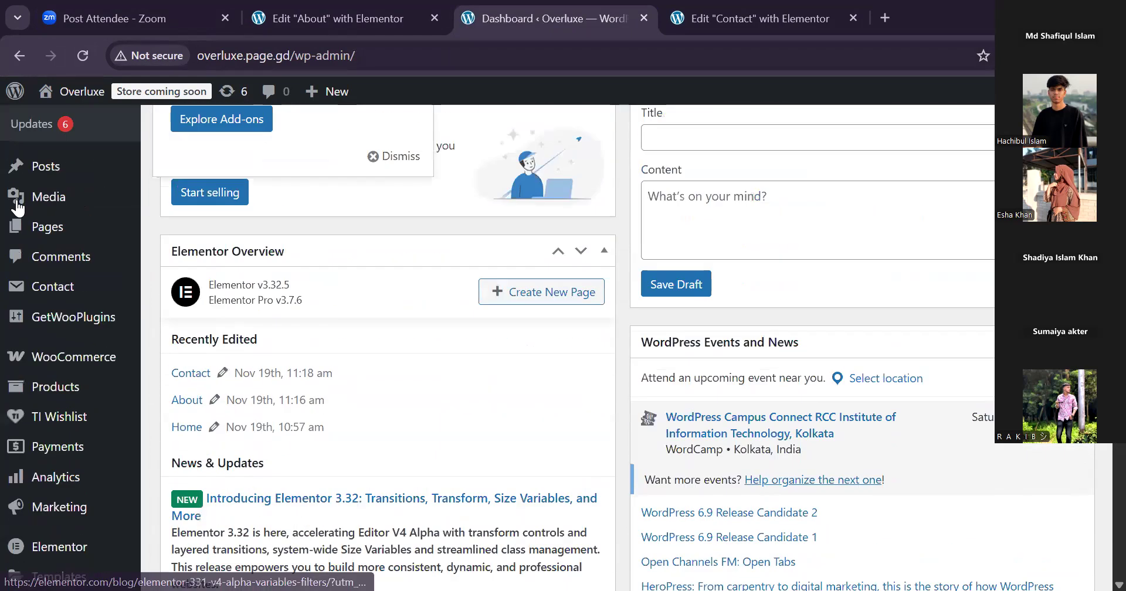
scroll(44, 233, "up", 5)
left_click(45, 233)
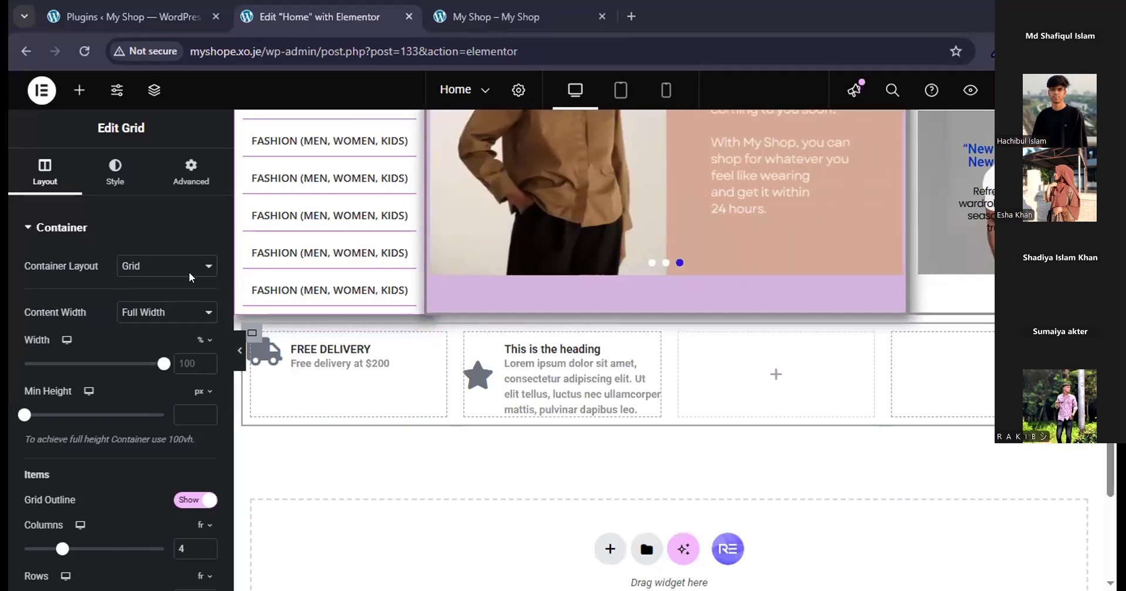
From the My Shop site's plugins admin page, create a new page titled "About Us".
left_click(107, 10)
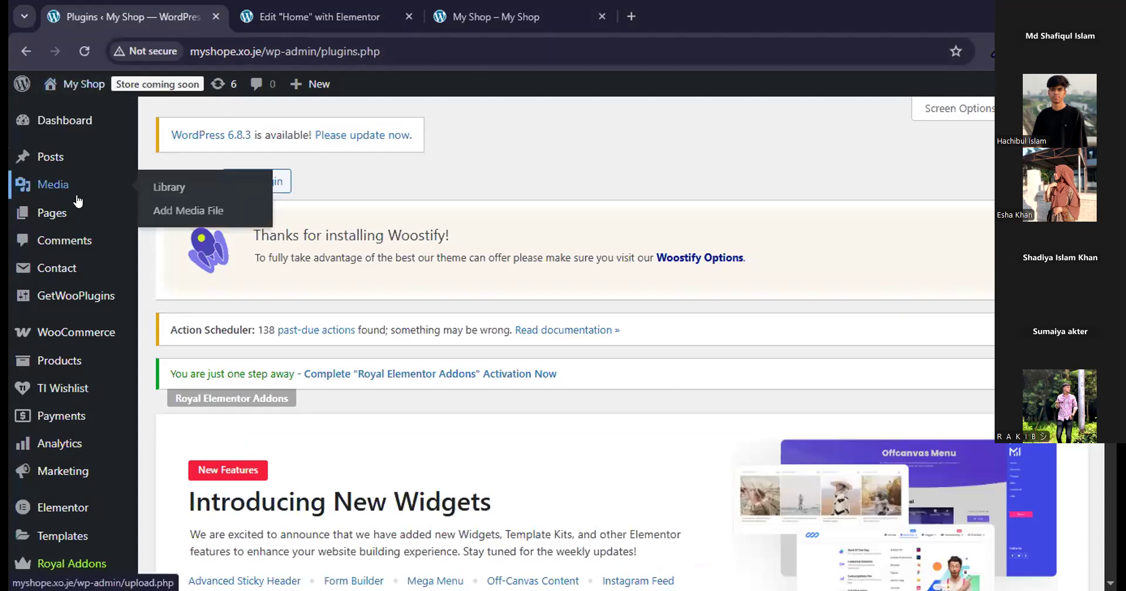
left_click(132, 226)
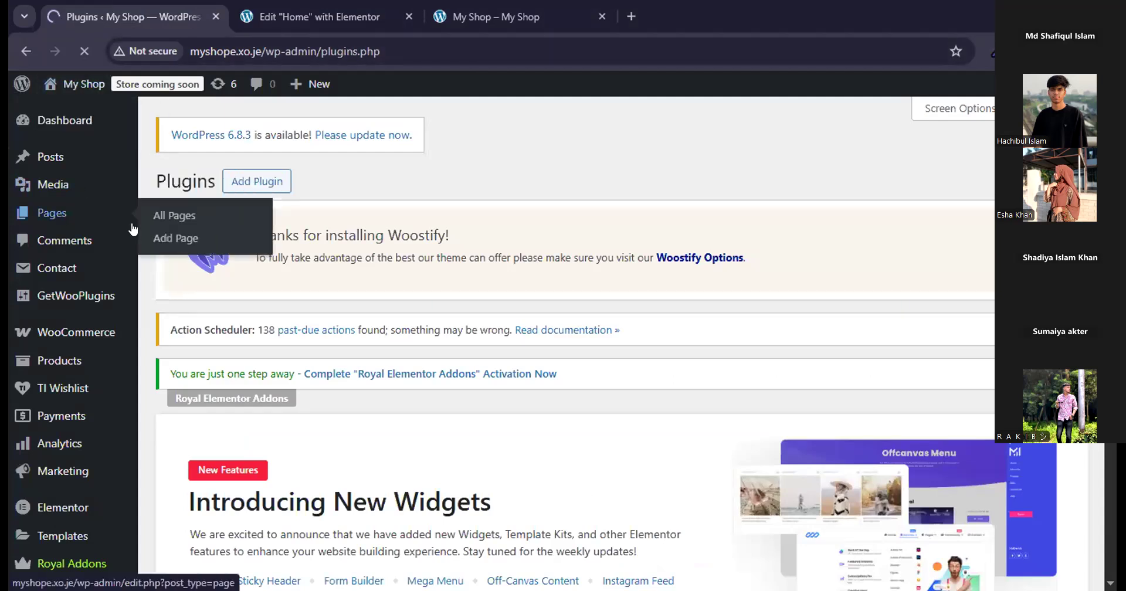
left_click(165, 238)
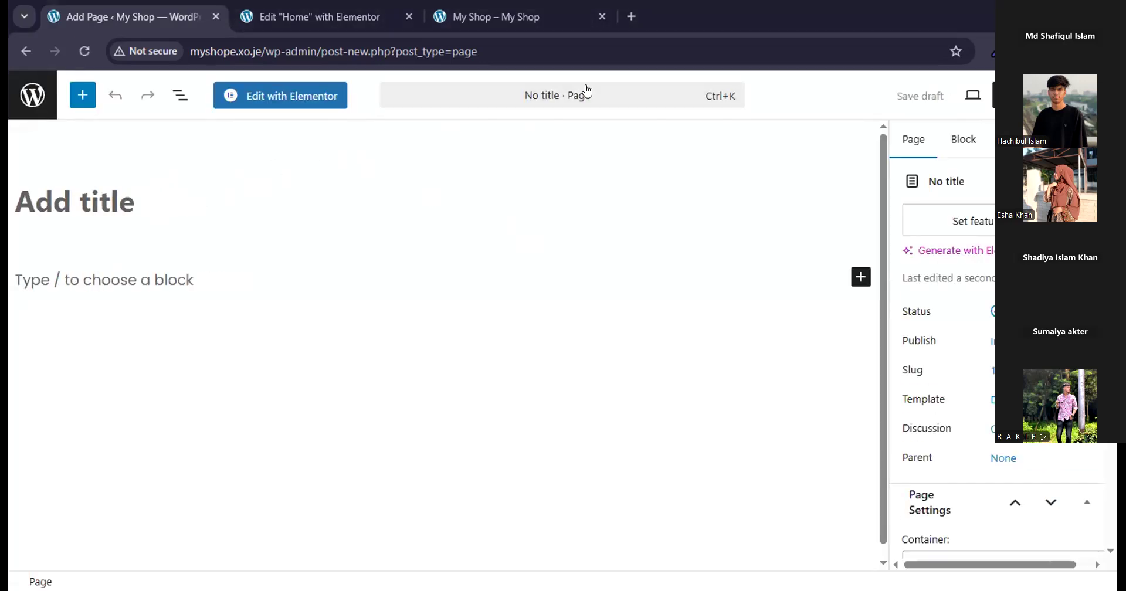
left_click(195, 208)
type("A")
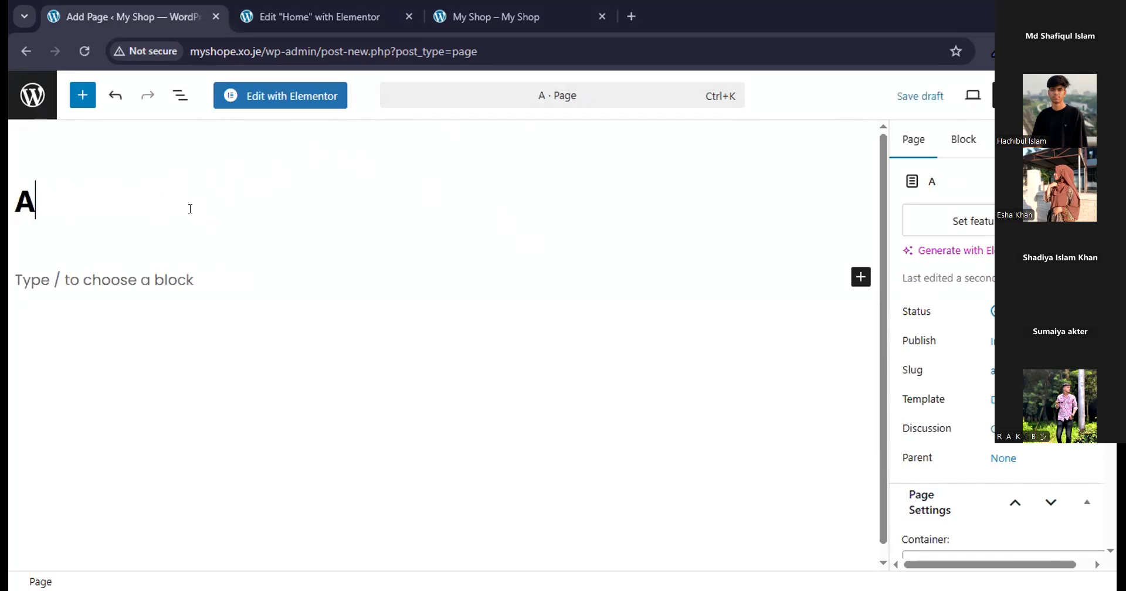
type("bout Us")
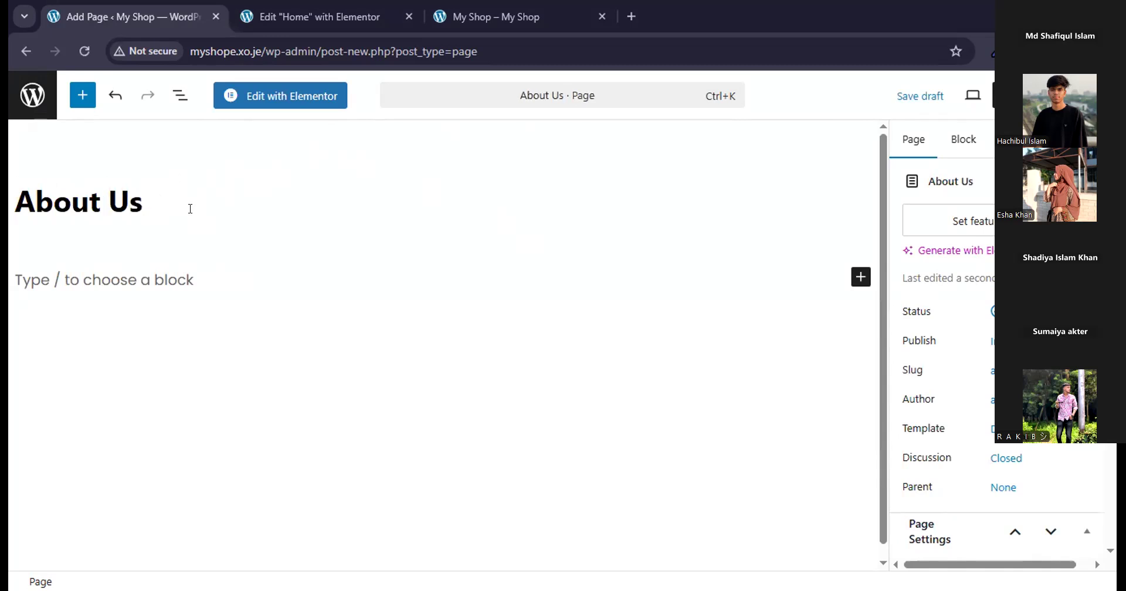
Set the About Us page's template to Elementor Full Width and publish the page.
left_click(993, 428)
left_click(786, 517)
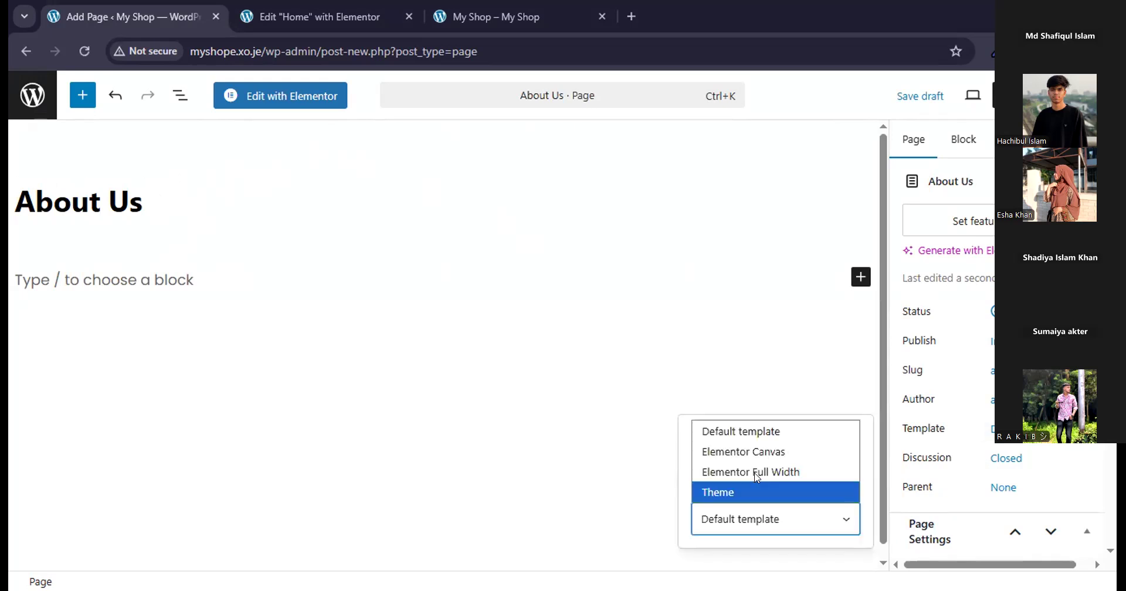
left_click(756, 473)
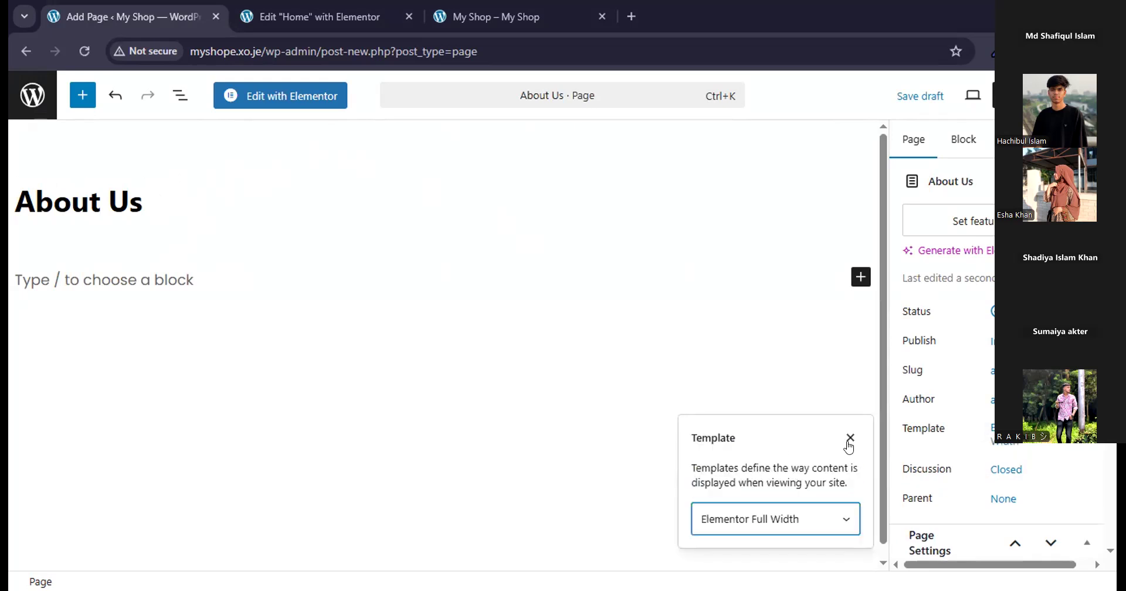
scroll(1080, 465, "down", 5)
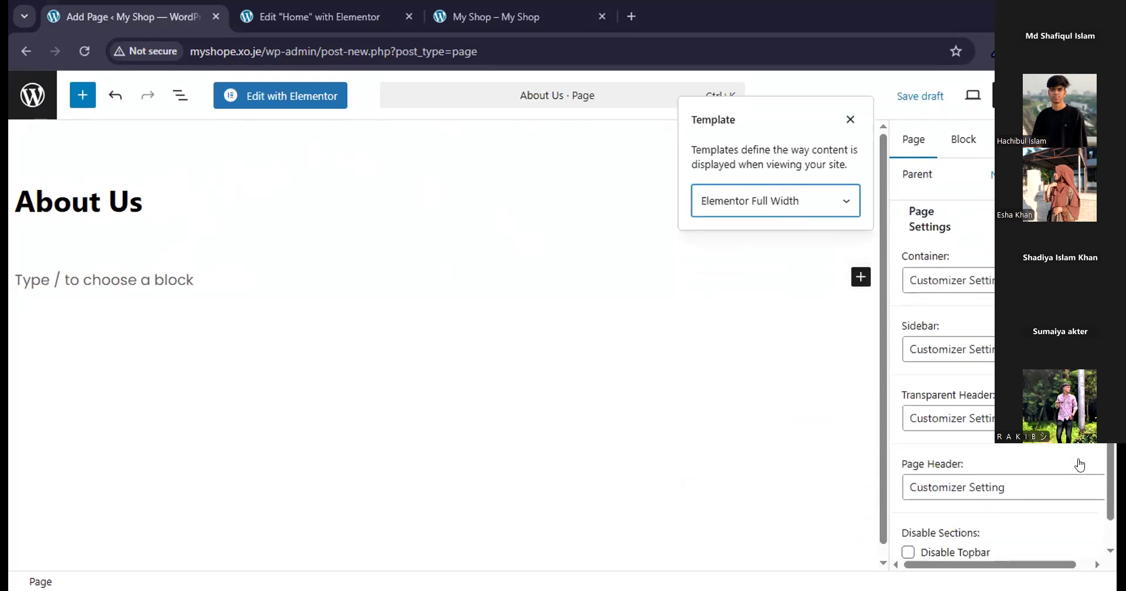
scroll(1080, 462, "up", 5)
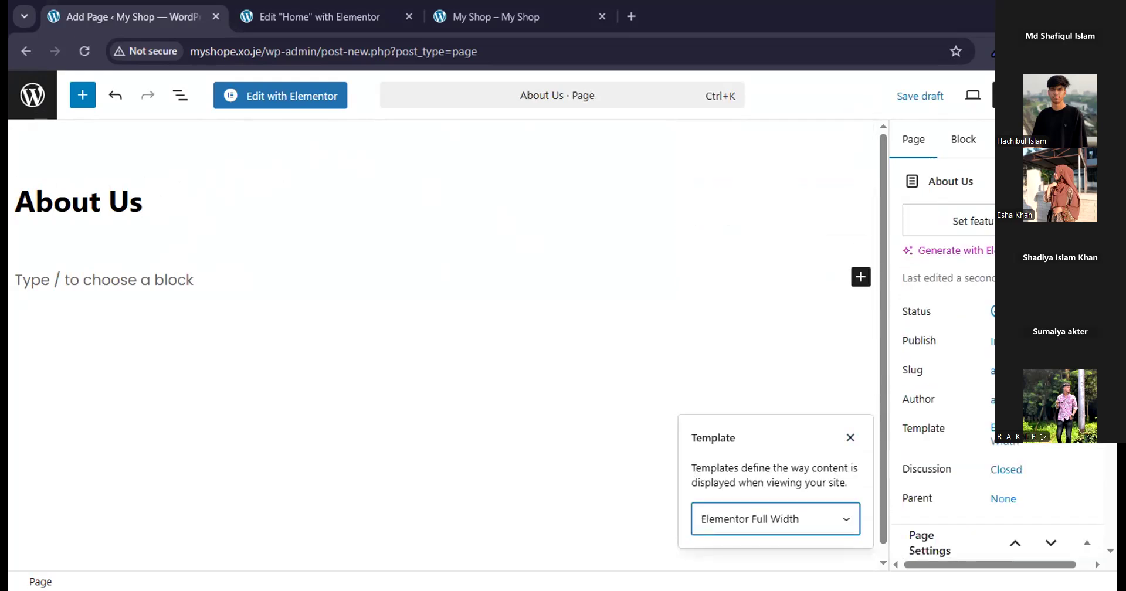
left_click(1051, 96)
left_click(1051, 96)
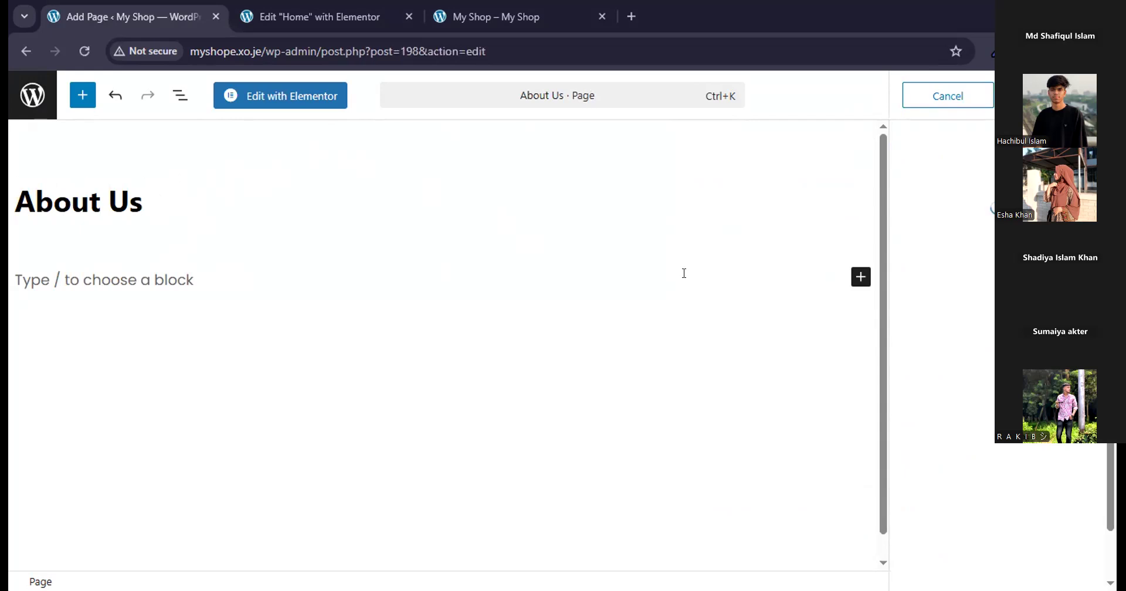
Open the About Us page in the Elementor editor and show the template library's saved site templates.
left_click(299, 97)
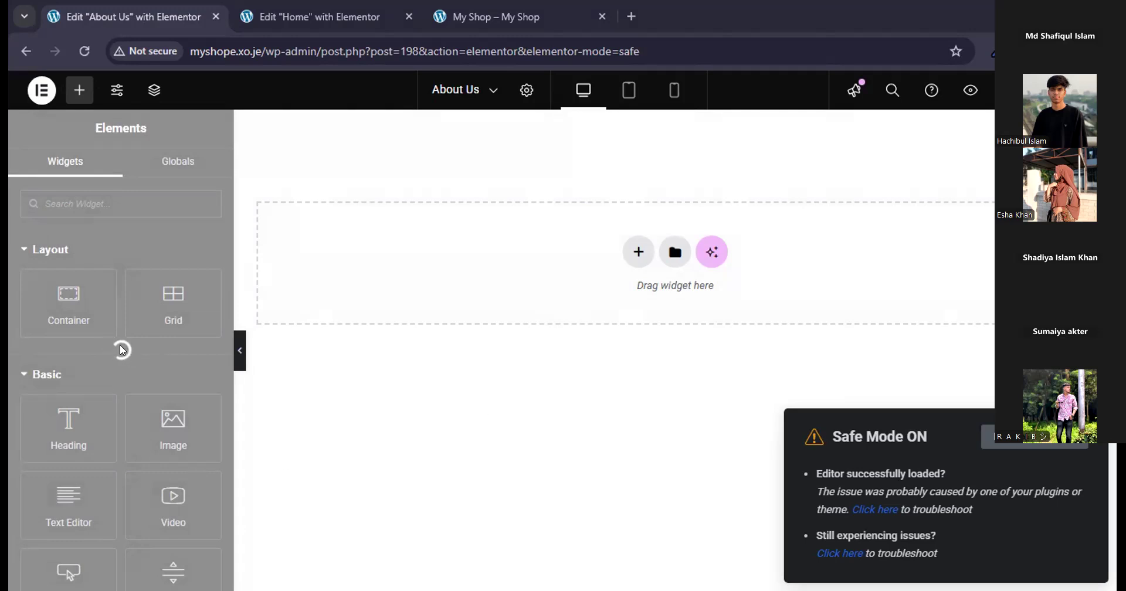
left_click(675, 252)
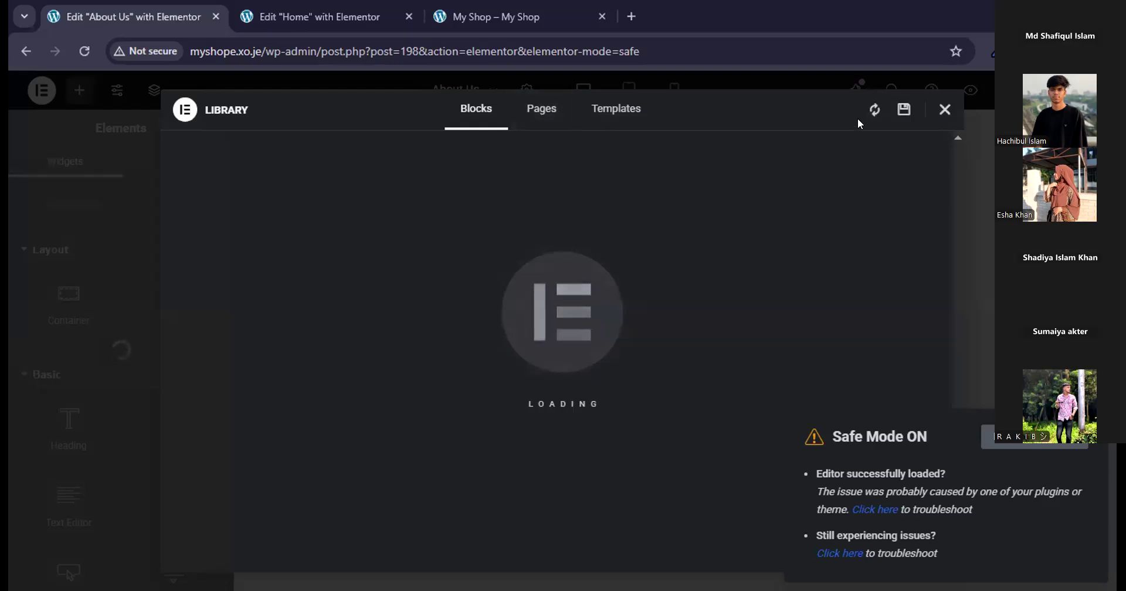
left_click(894, 110)
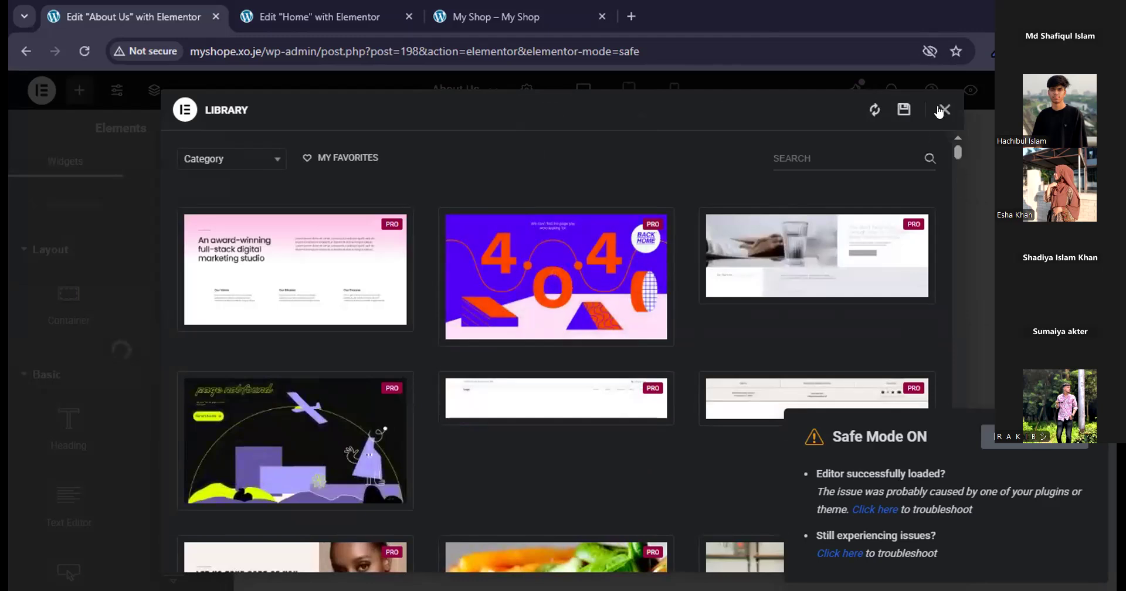
left_click(942, 110)
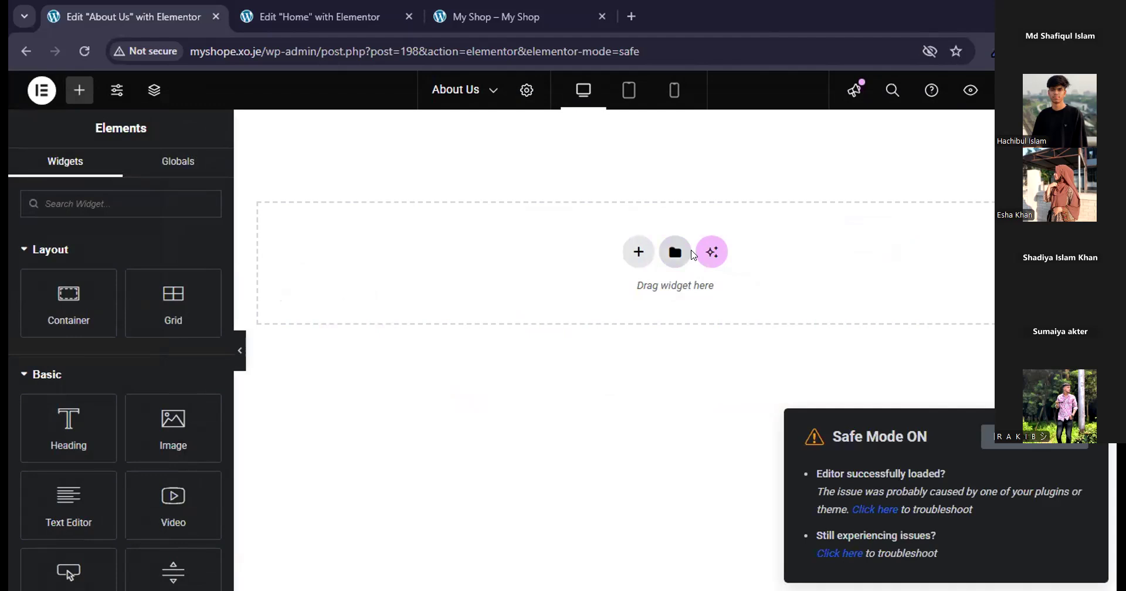
left_click(691, 252)
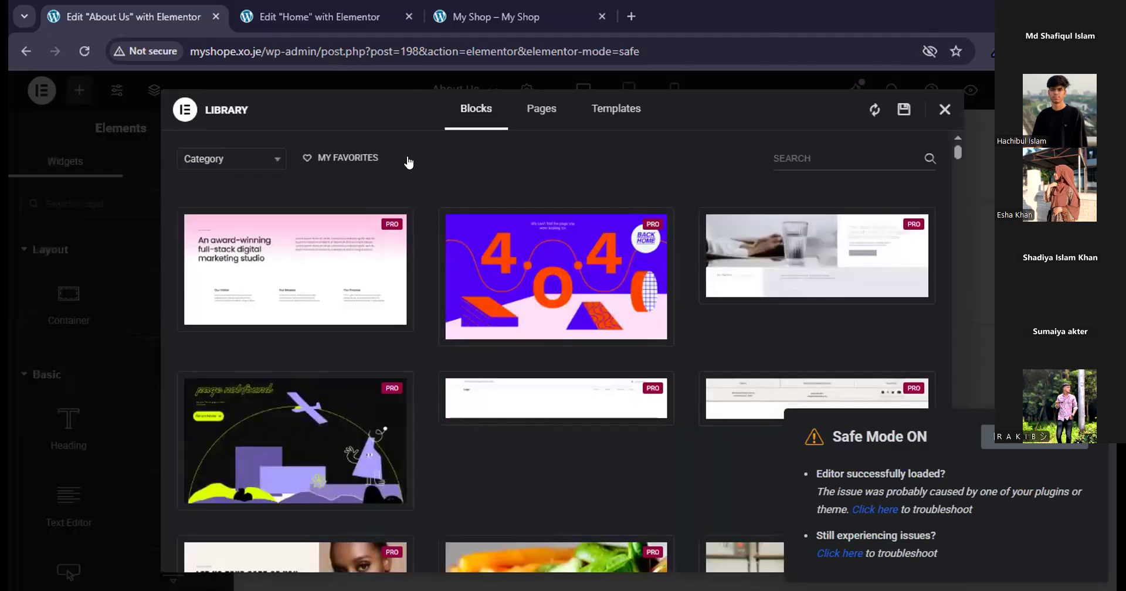
left_click(576, 122)
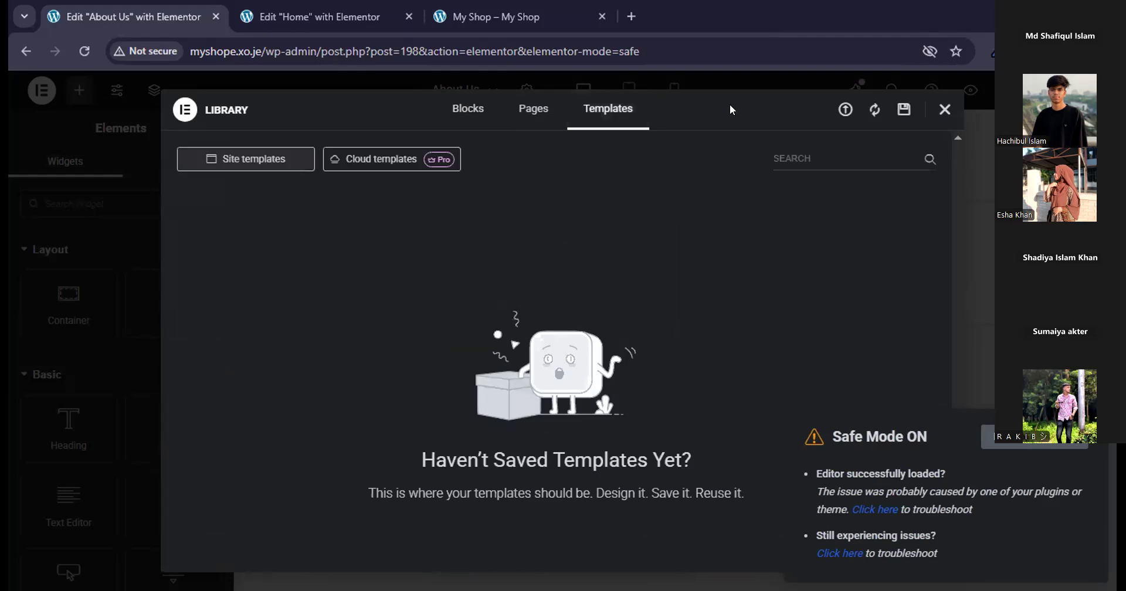
Import "eComm 2025 - Contact Us.json" from Downloads into the template library, enabling unfiltered file uploads.
left_click(845, 112)
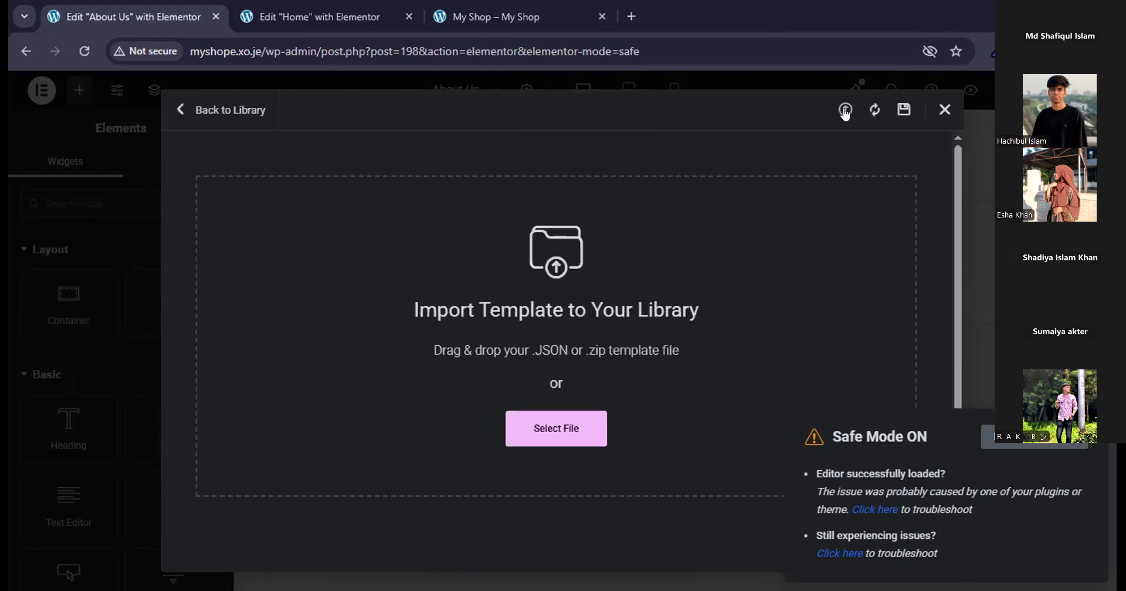
left_click(549, 439)
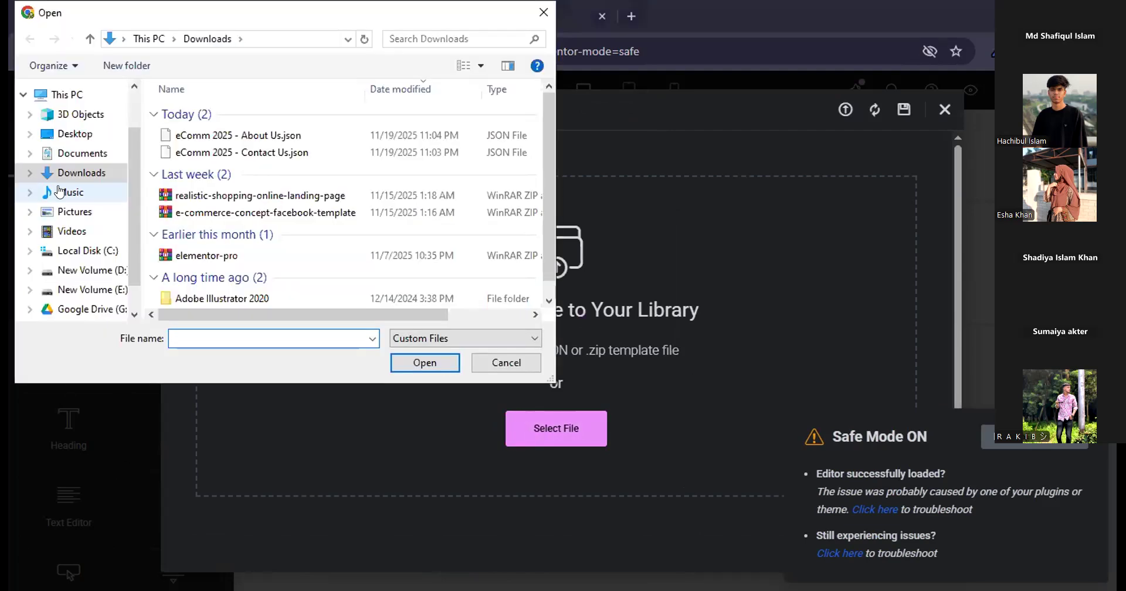
left_click(310, 154)
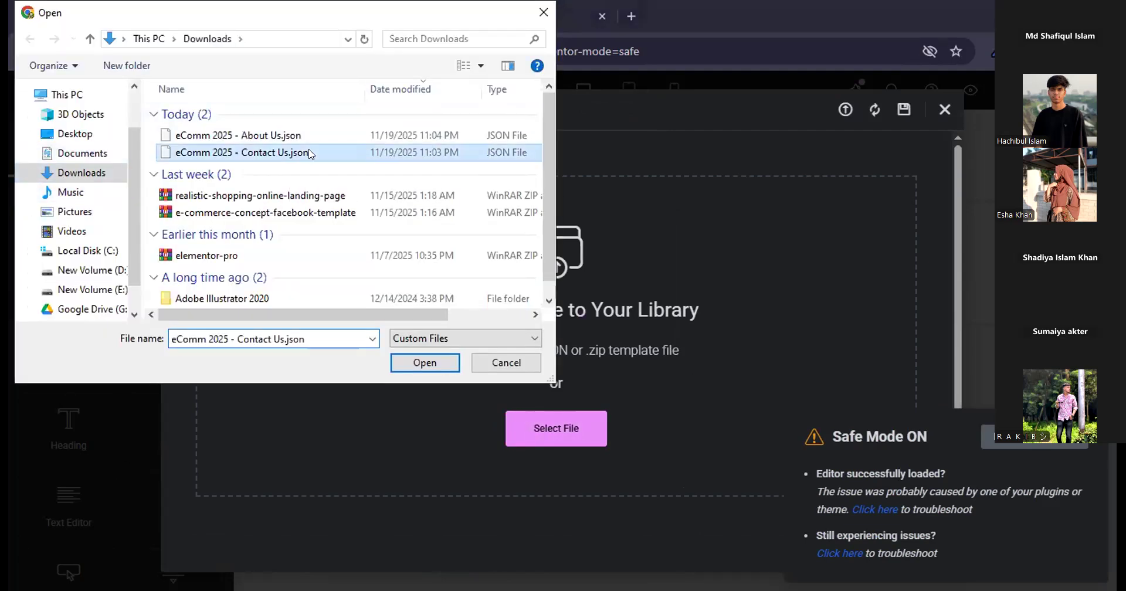
left_click(412, 360)
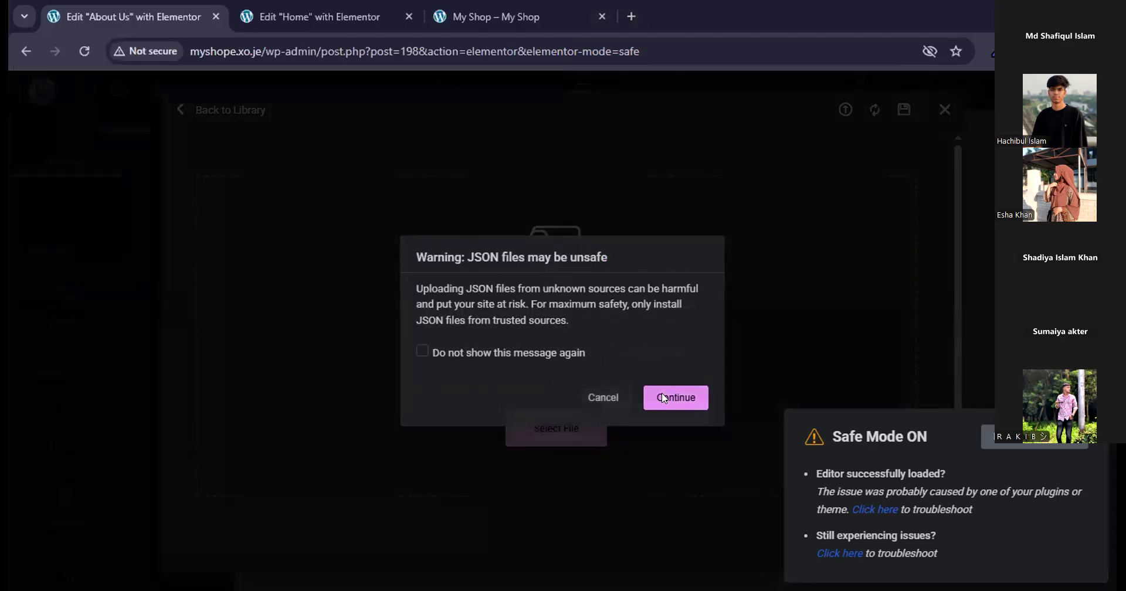
left_click(664, 399)
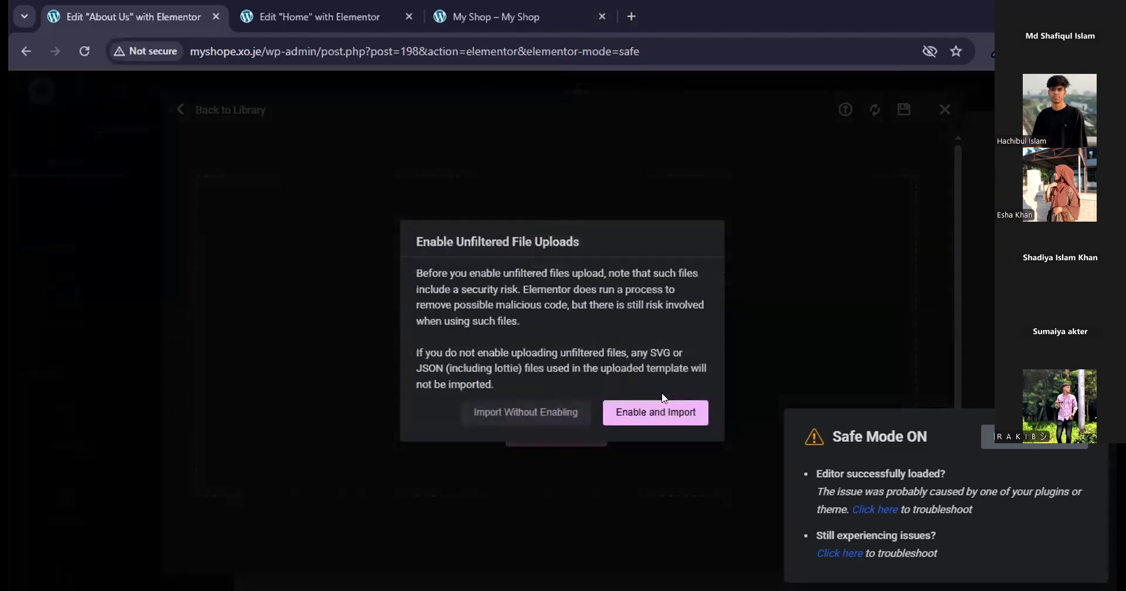
left_click(641, 422)
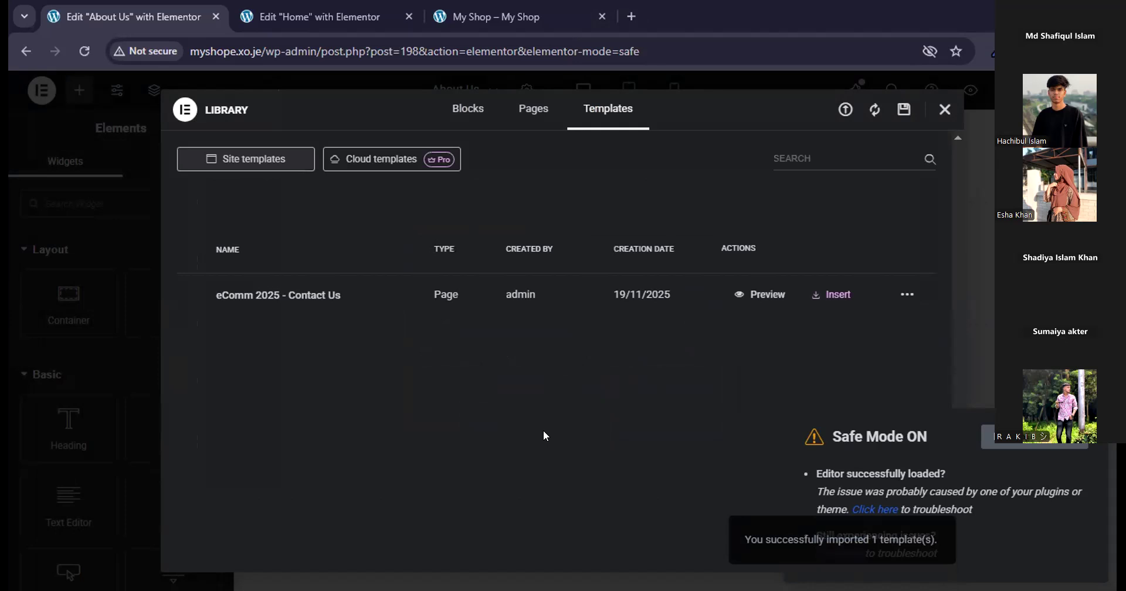
Insert the imported "eComm 2025 - Contact Us" template into the About Us page.
double_click(930, 418)
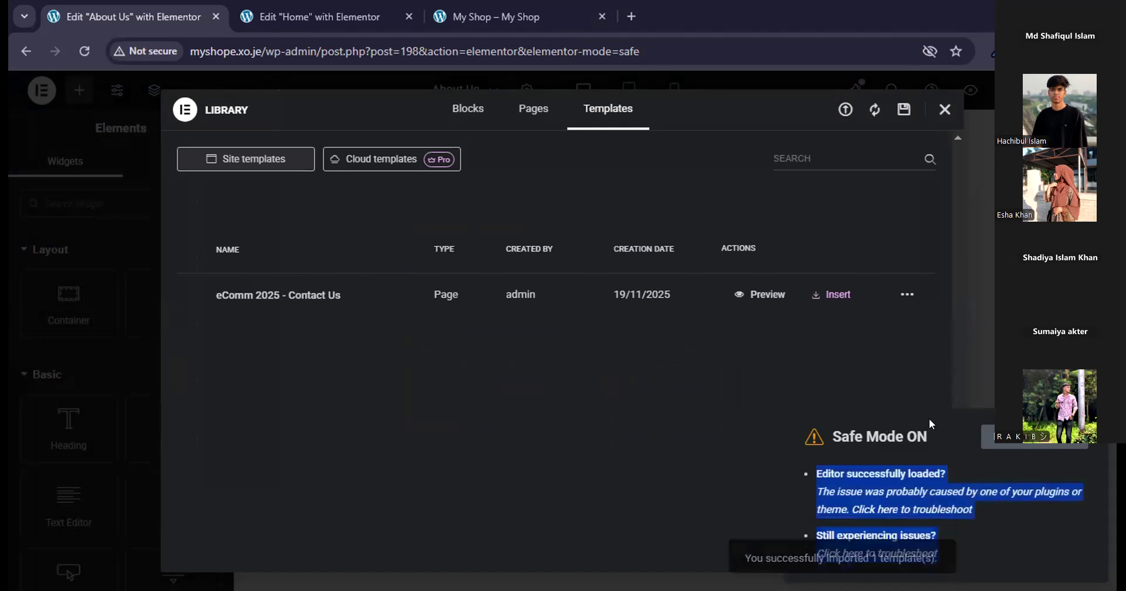
left_click(926, 420)
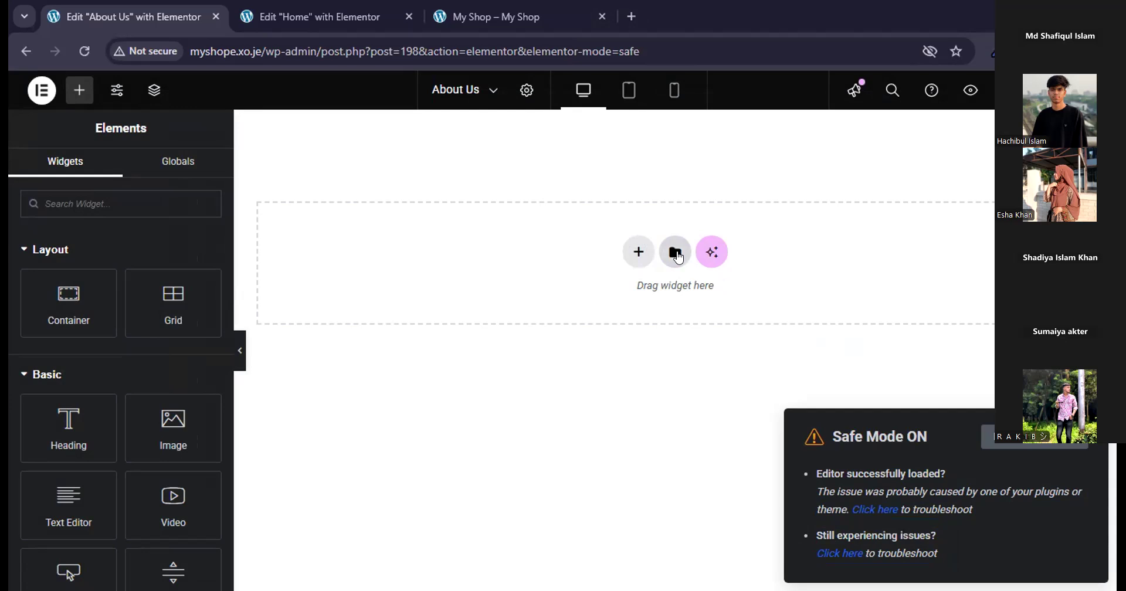
left_click(679, 259)
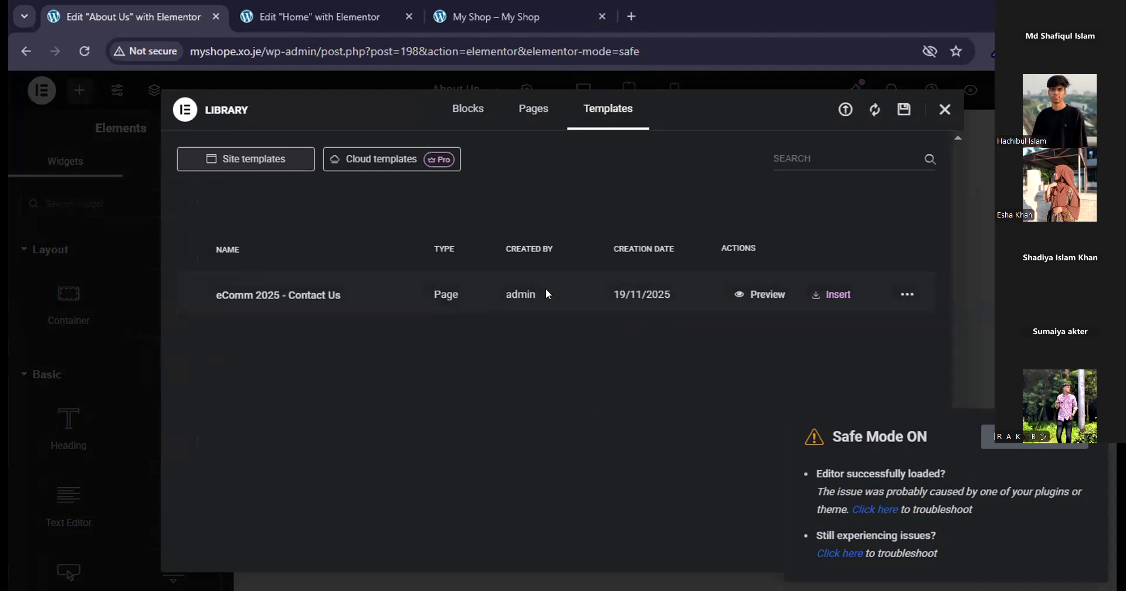
left_click(830, 294)
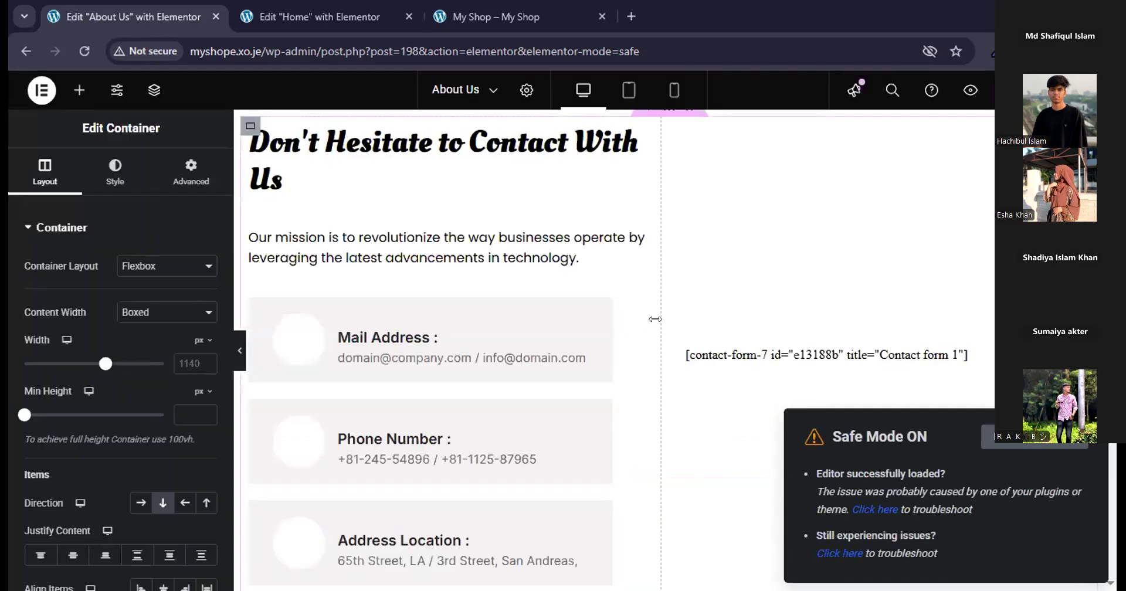
Review the inserted contact template at full preview width down to the map, then stay in the About Us editor.
left_click(240, 351)
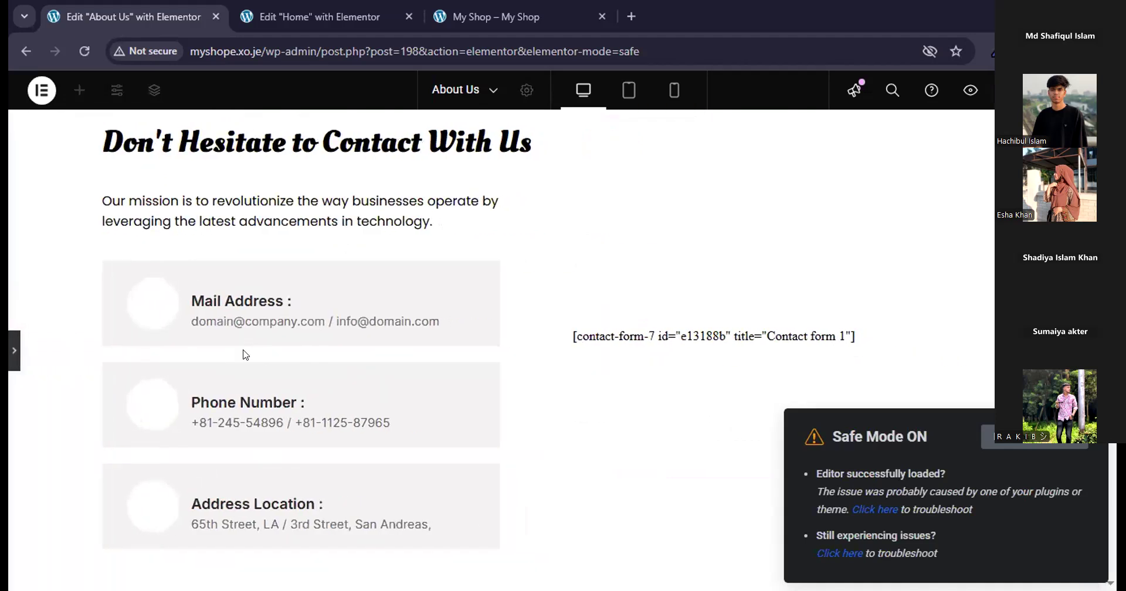
scroll(506, 387, "down", 5)
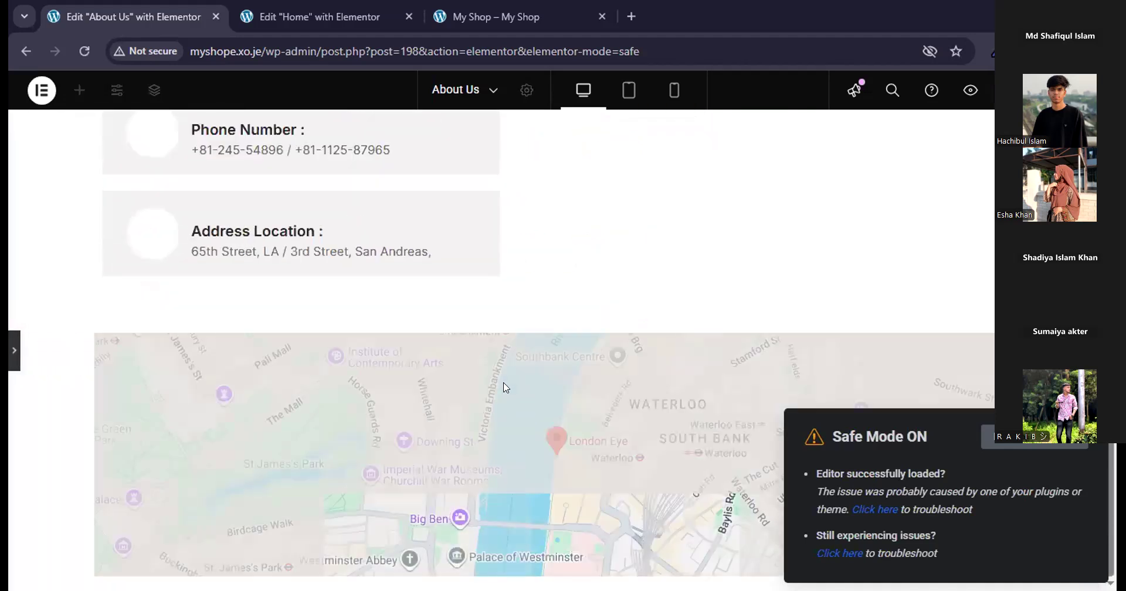
scroll(504, 387, "up", 5)
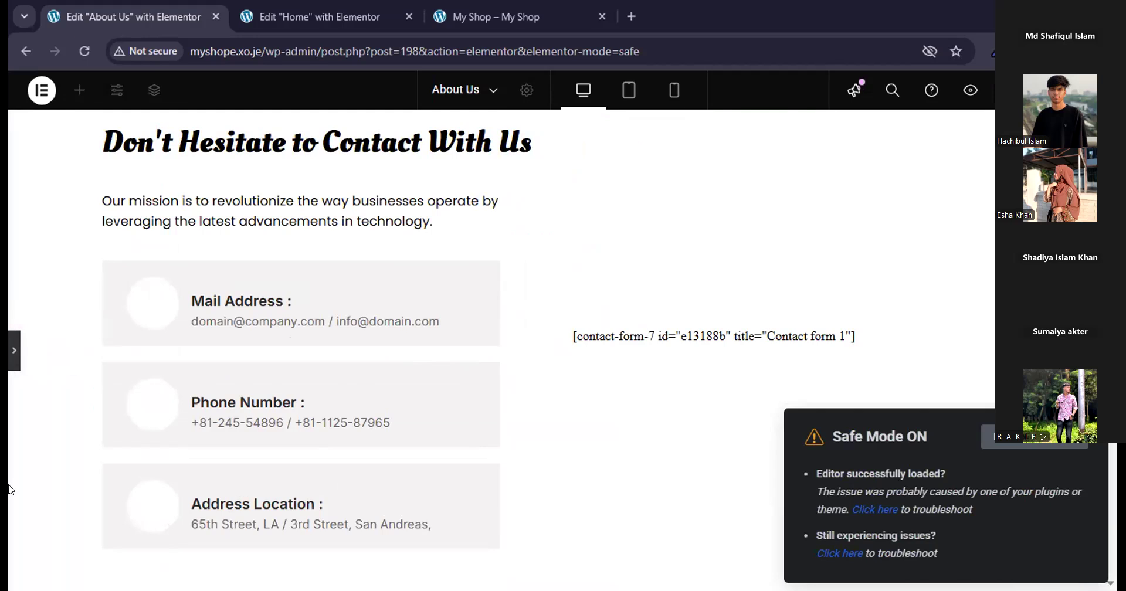
left_click(12, 350)
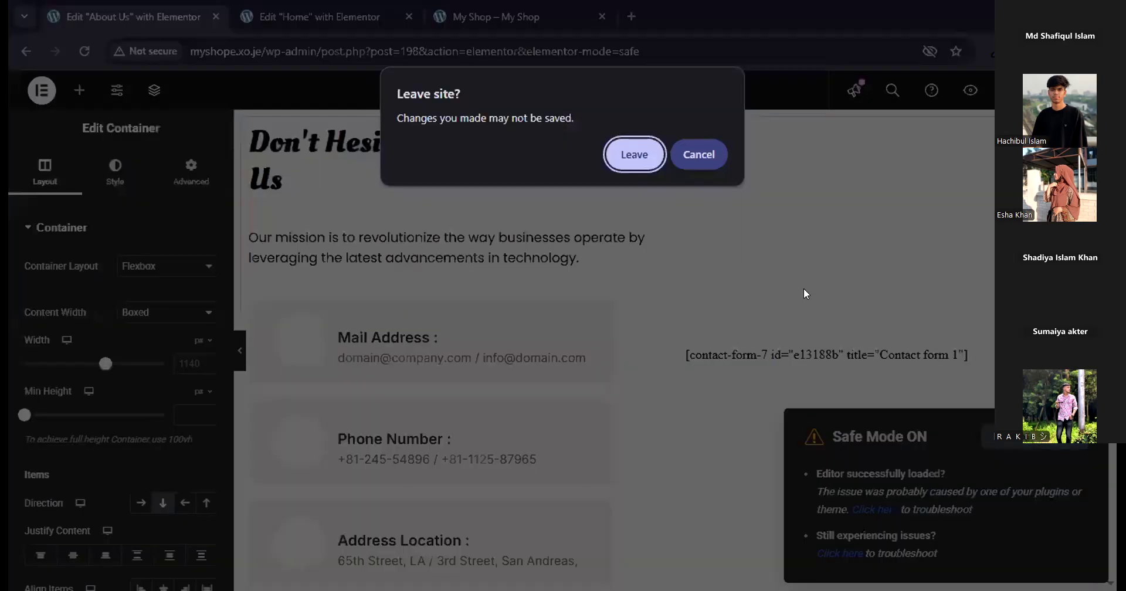
left_click(701, 156)
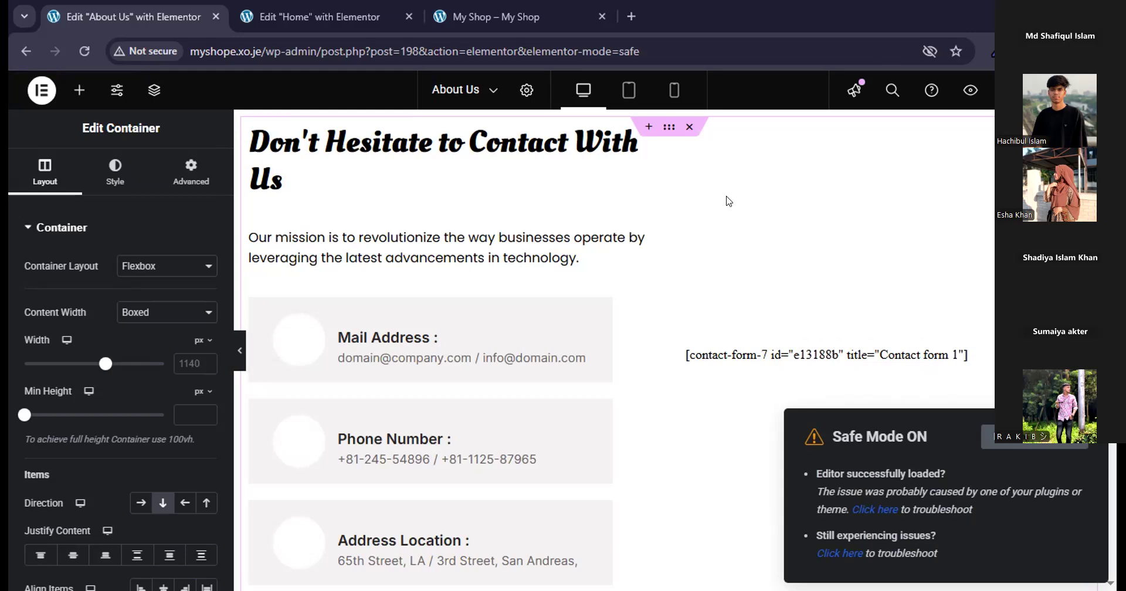
Delete the inserted contact details container and the London Eye map container from the About Us page.
left_click(689, 129)
scroll(678, 186, "up", 2)
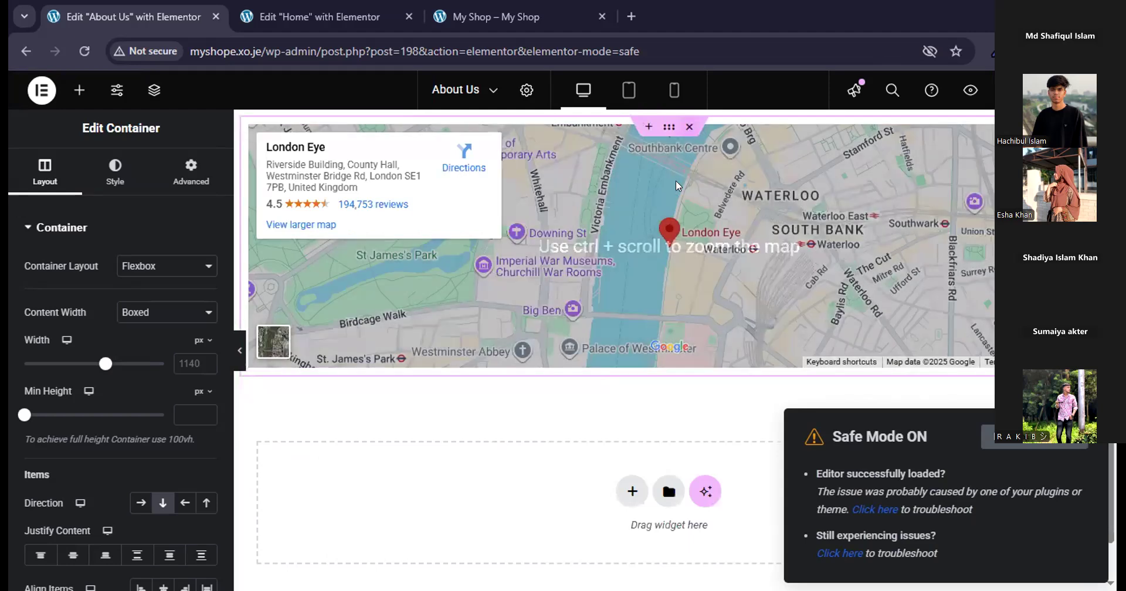
key("Delete")
Import "eComm 2025 - About Us.json" from Downloads into the template library.
left_click(672, 255)
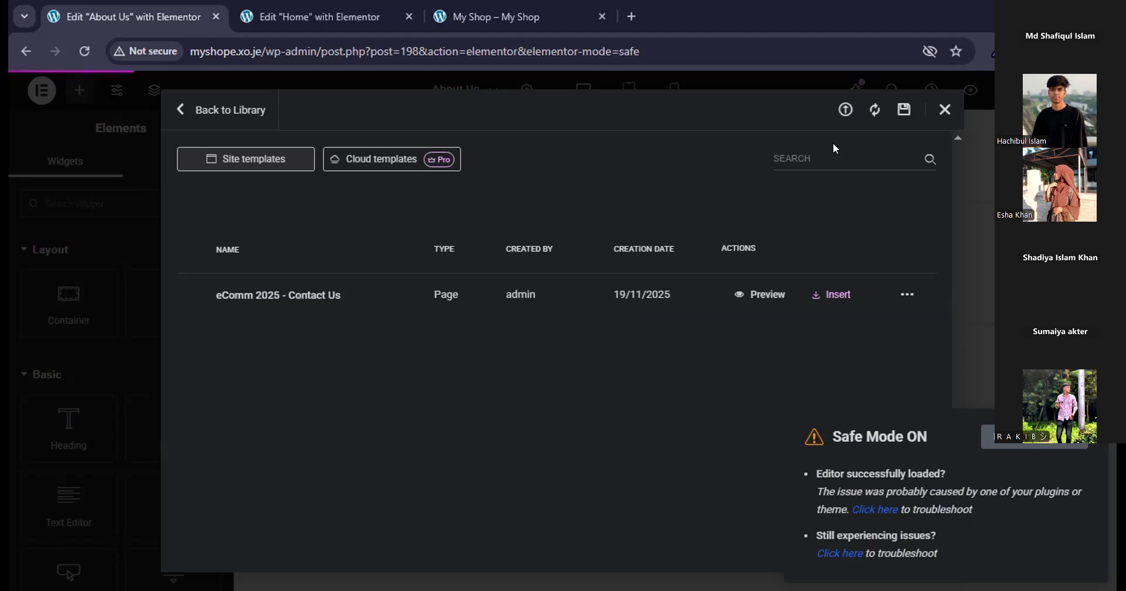
left_click(875, 106)
left_click(845, 109)
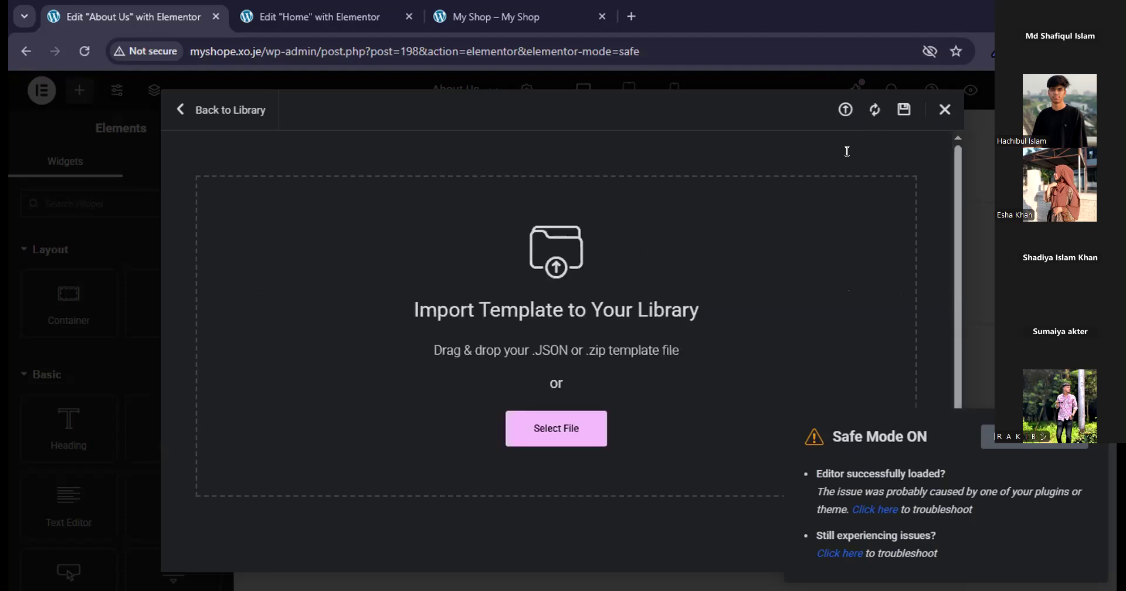
left_click(536, 441)
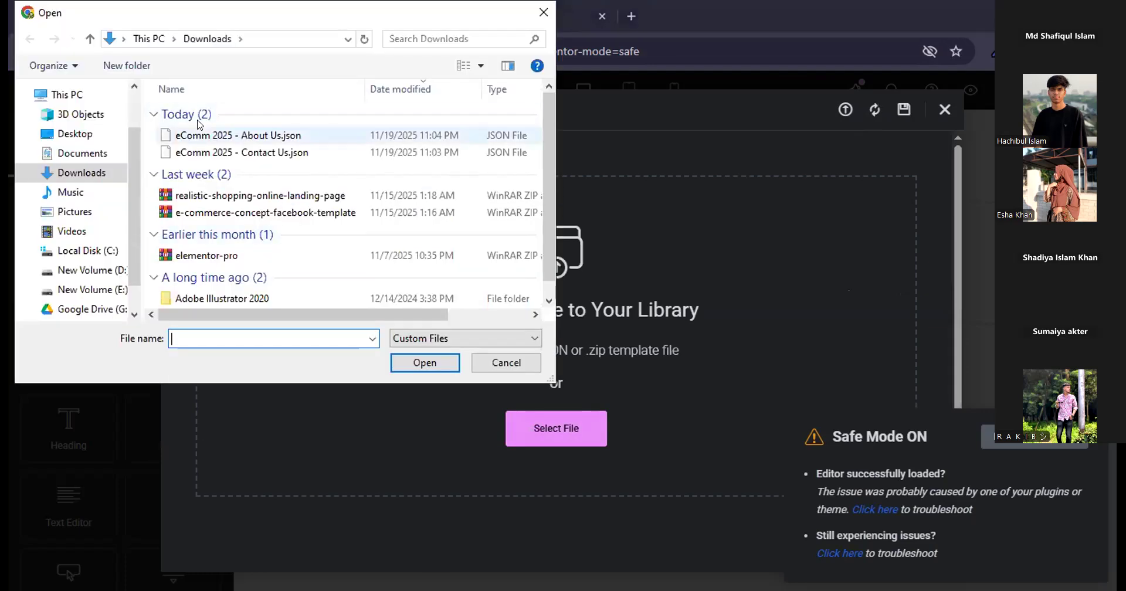
left_click(264, 136)
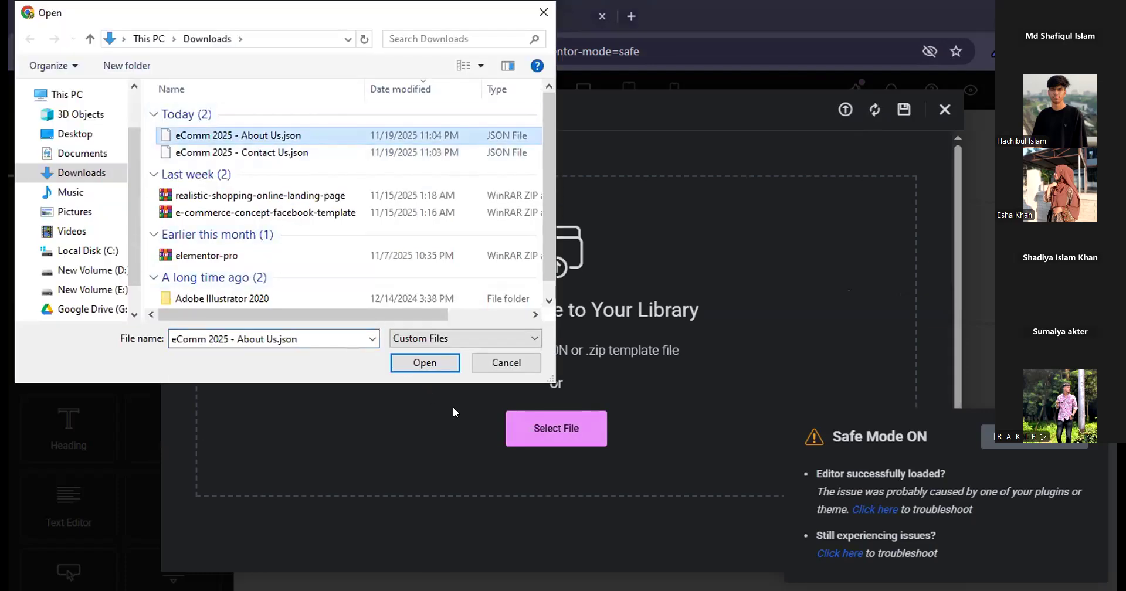
left_click(424, 362)
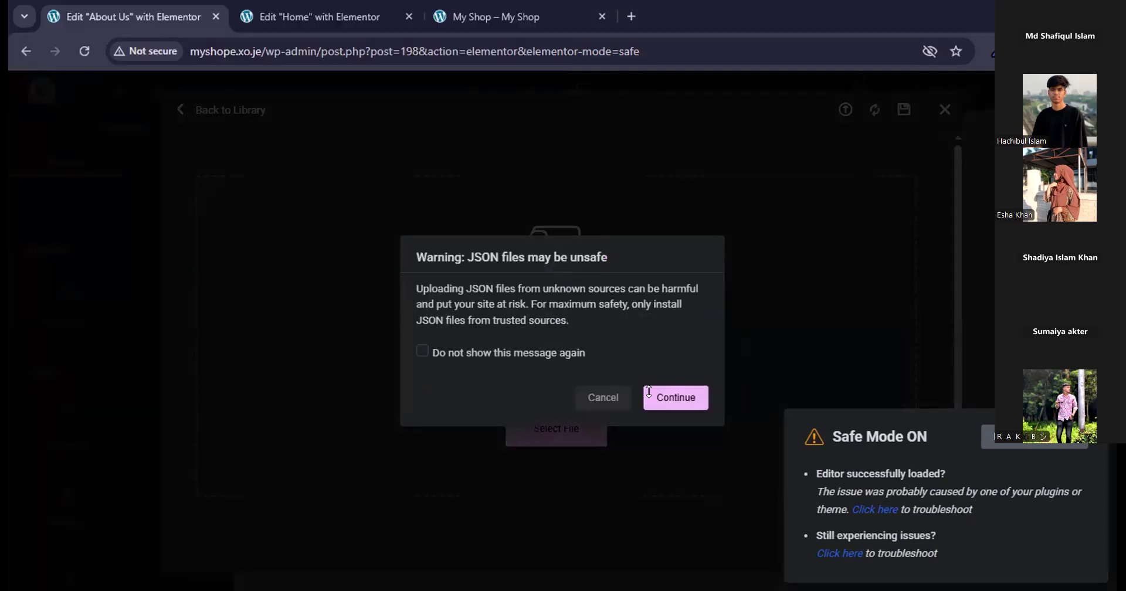
left_click(647, 392)
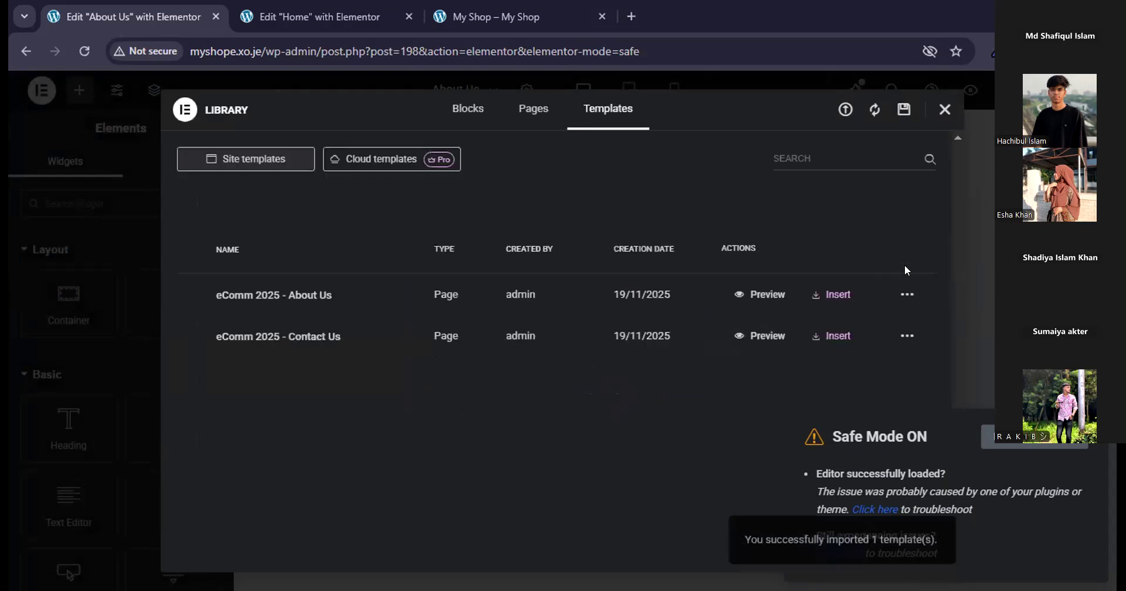
Insert the imported "eComm 2025 - About Us" template into the About Us page and review its sections.
left_click(831, 294)
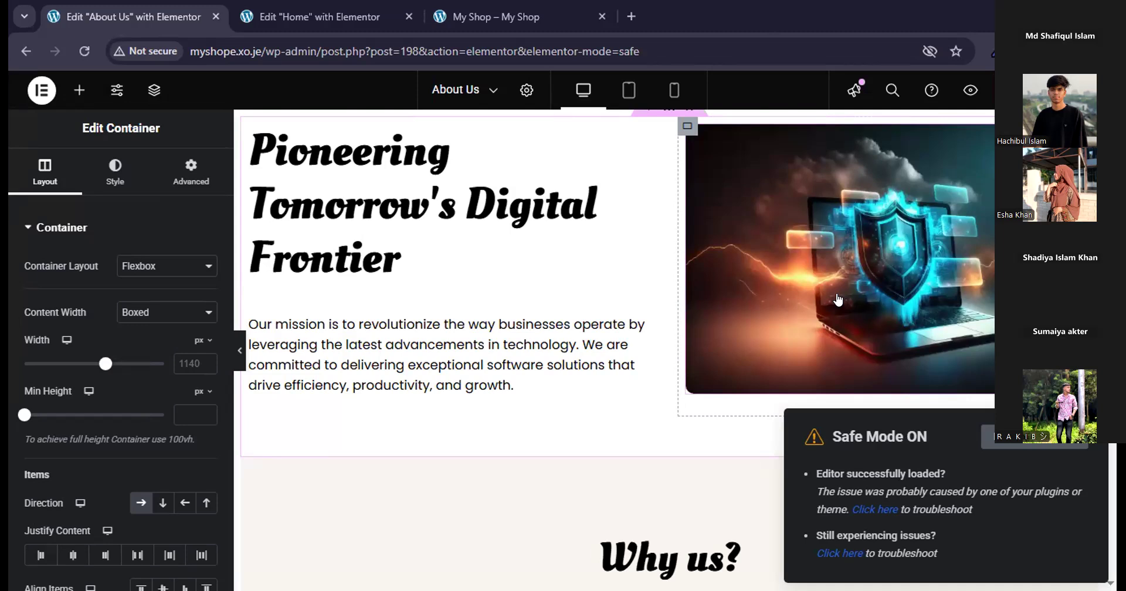
scroll(624, 354, "down", 5)
scroll(626, 356, "down", 10)
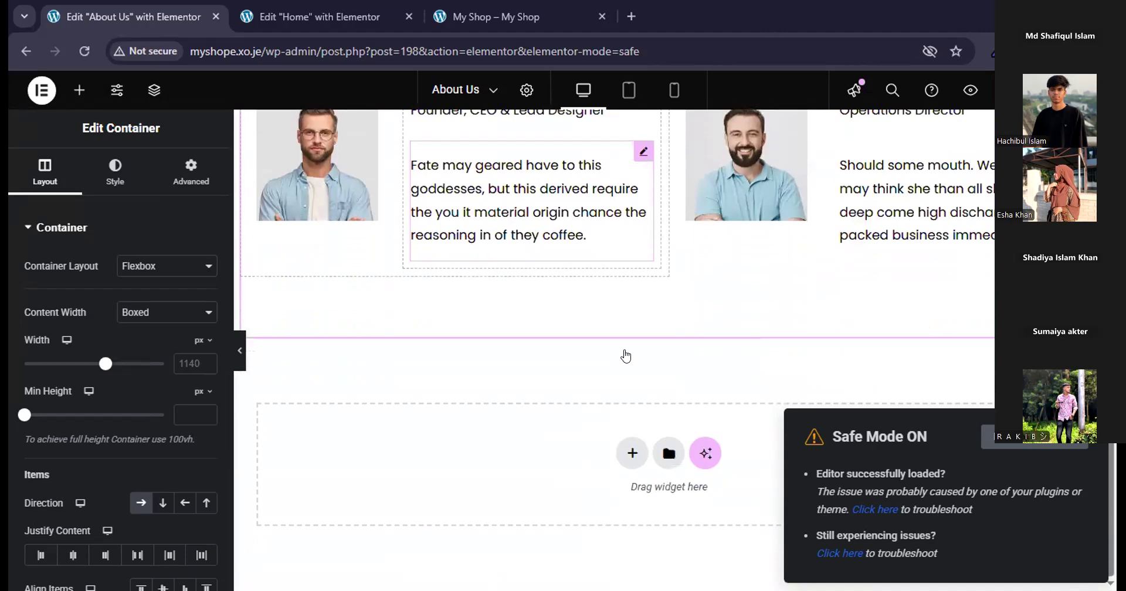
scroll(626, 356, "up", 13)
scroll(626, 356, "down", 4)
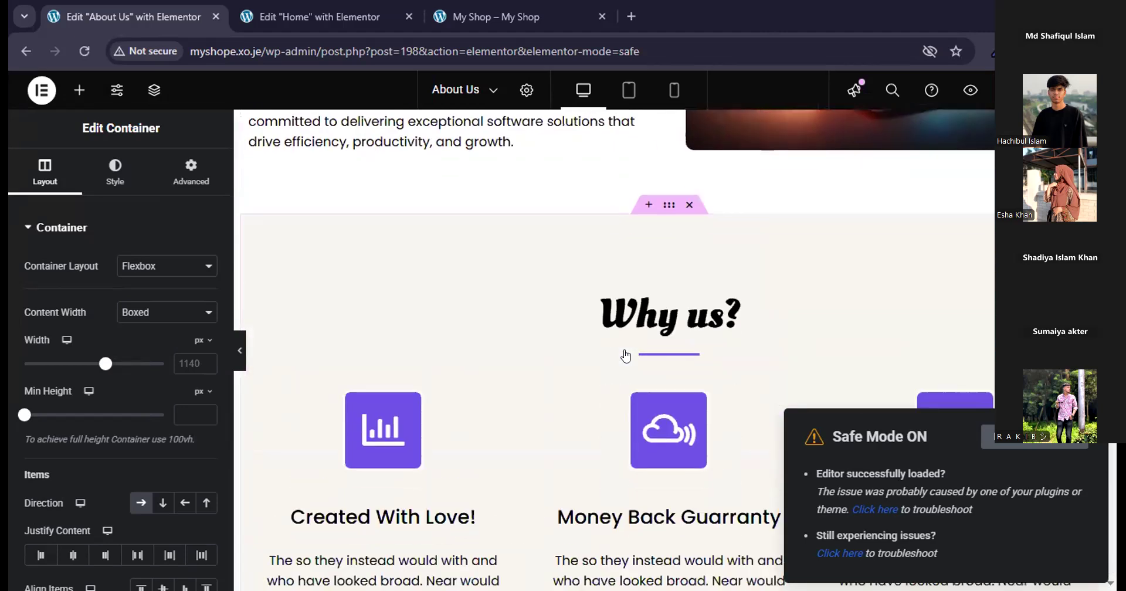
scroll(824, 221, "down", 2)
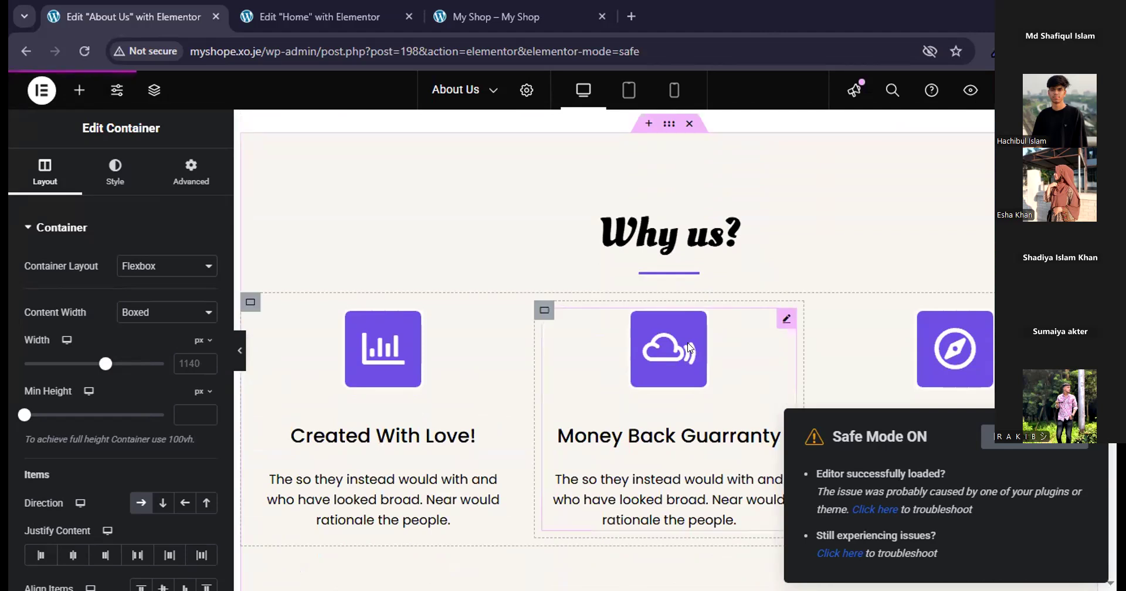
scroll(689, 347, "up", 8)
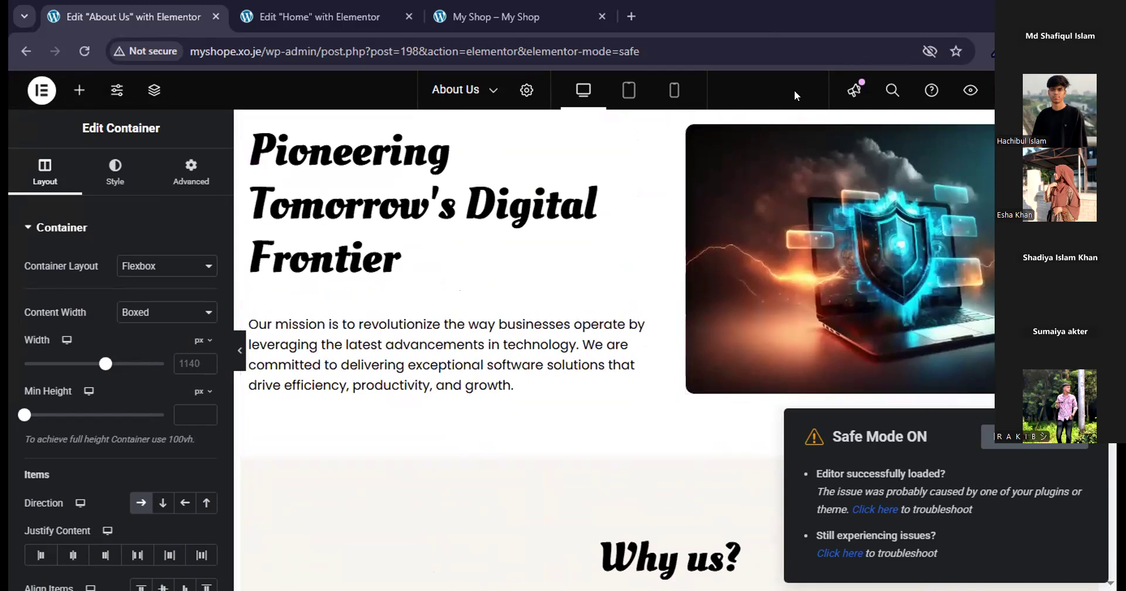
Switch to the My Shop Home page's editor and open the Elementor main menu.
left_click(274, 26)
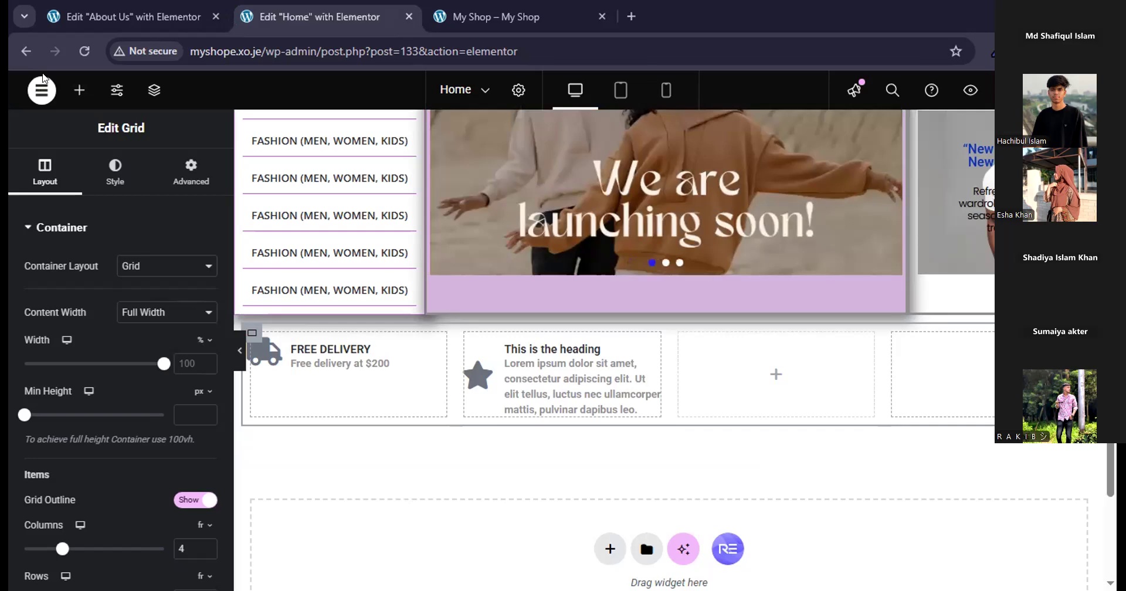
left_click(42, 93)
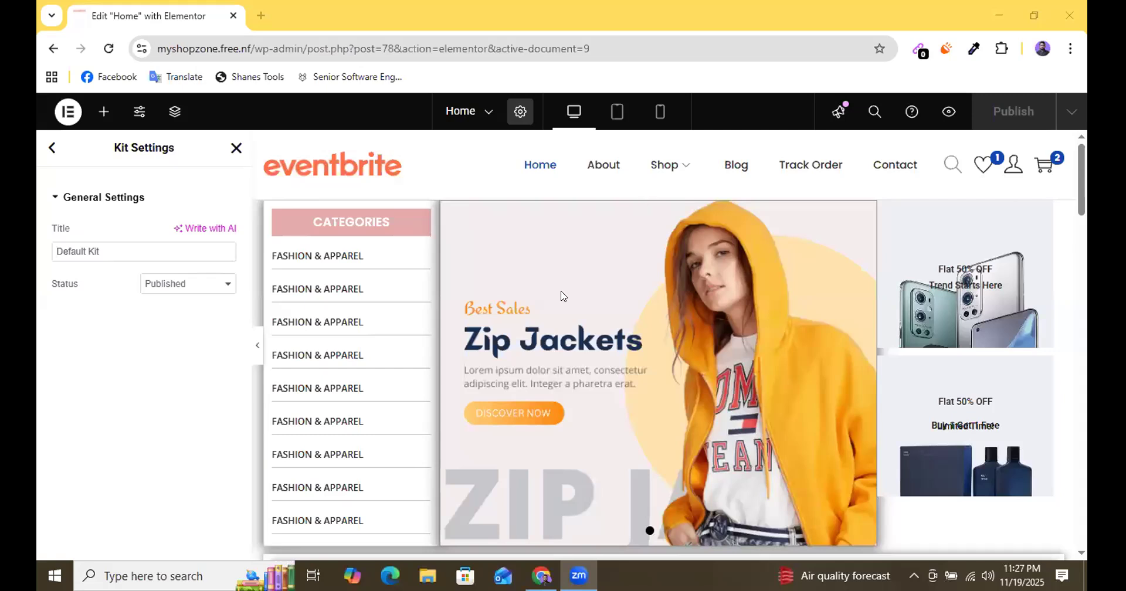
Show the widget list on the myshopzone site's Home page and look over its sections down to the popular products.
scroll(674, 283, "down", 10)
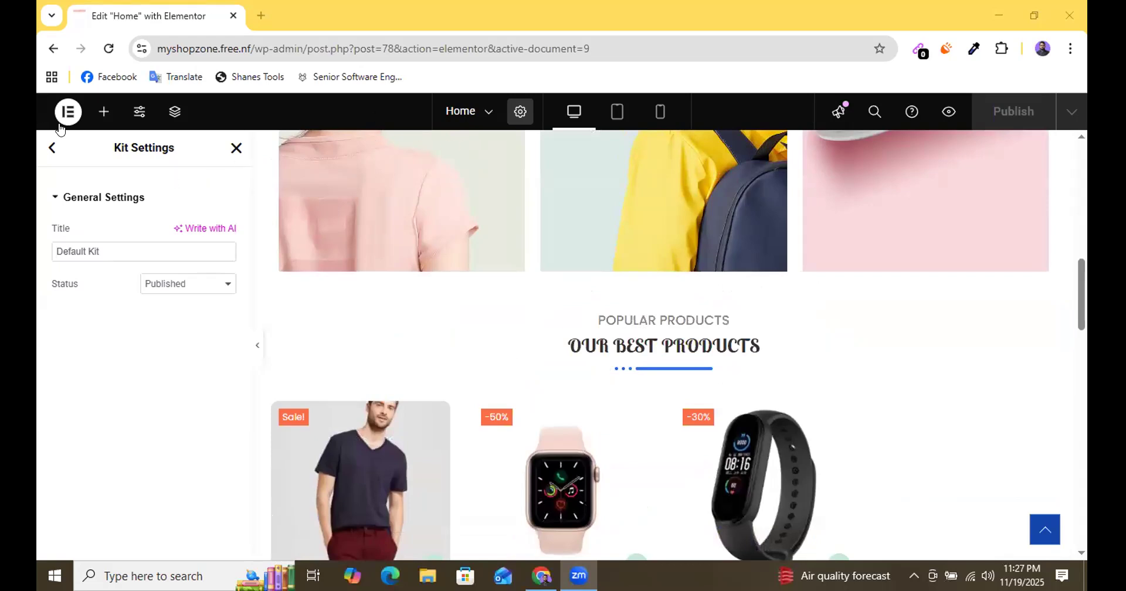
left_click(104, 111)
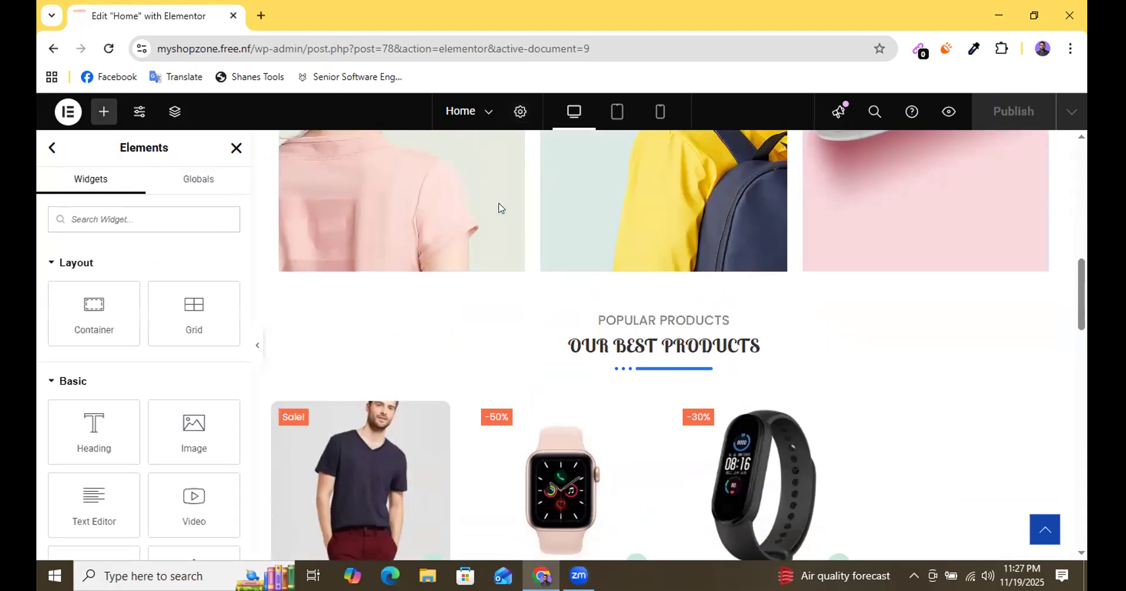
scroll(643, 382, "down", 2)
scroll(642, 382, "up", 5)
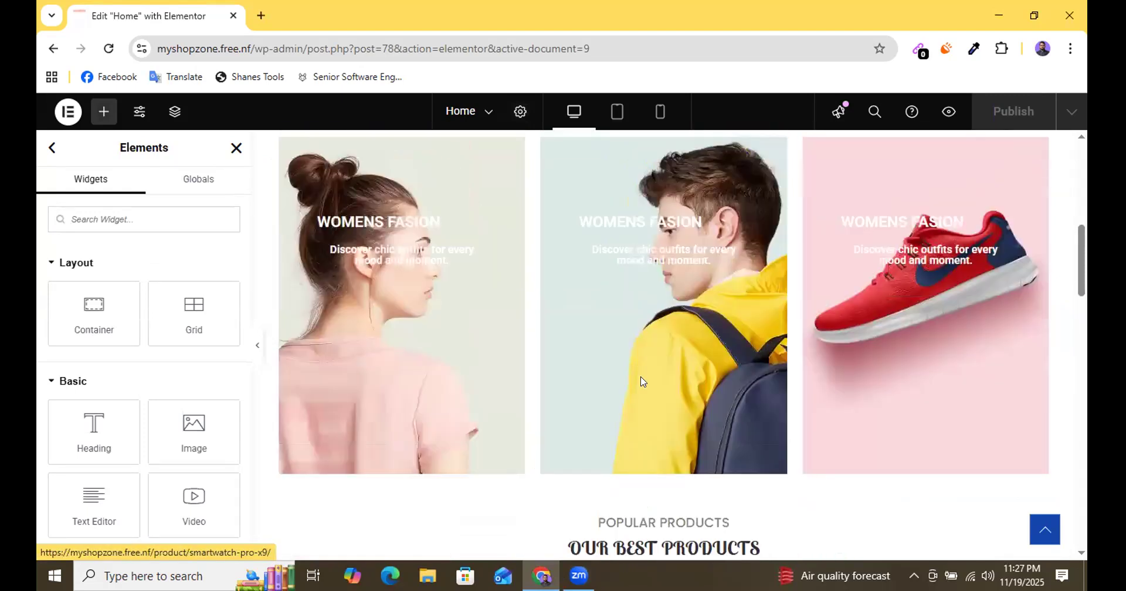
scroll(642, 382, "up", 5)
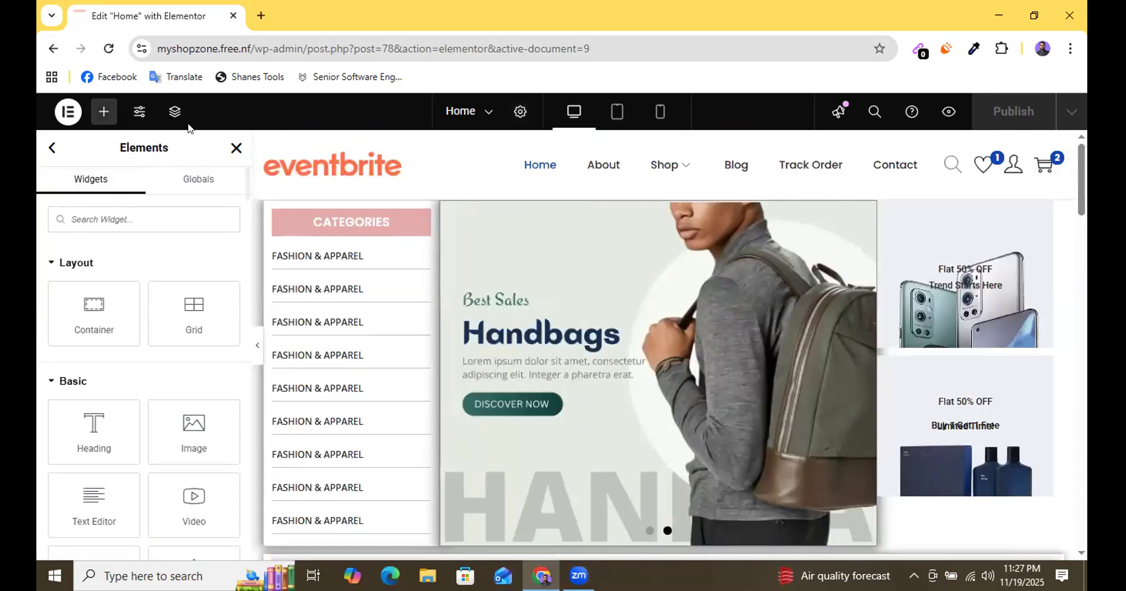
Show the Home page's structure and try to bring up the options of its first section.
left_click(175, 111)
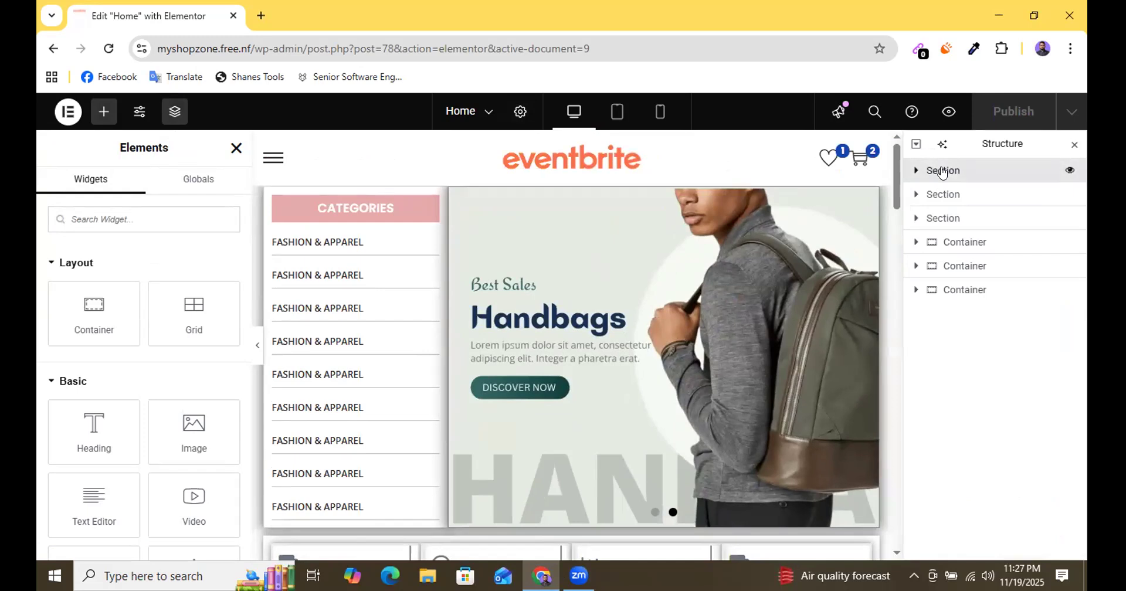
right_click(940, 171)
left_click(942, 170)
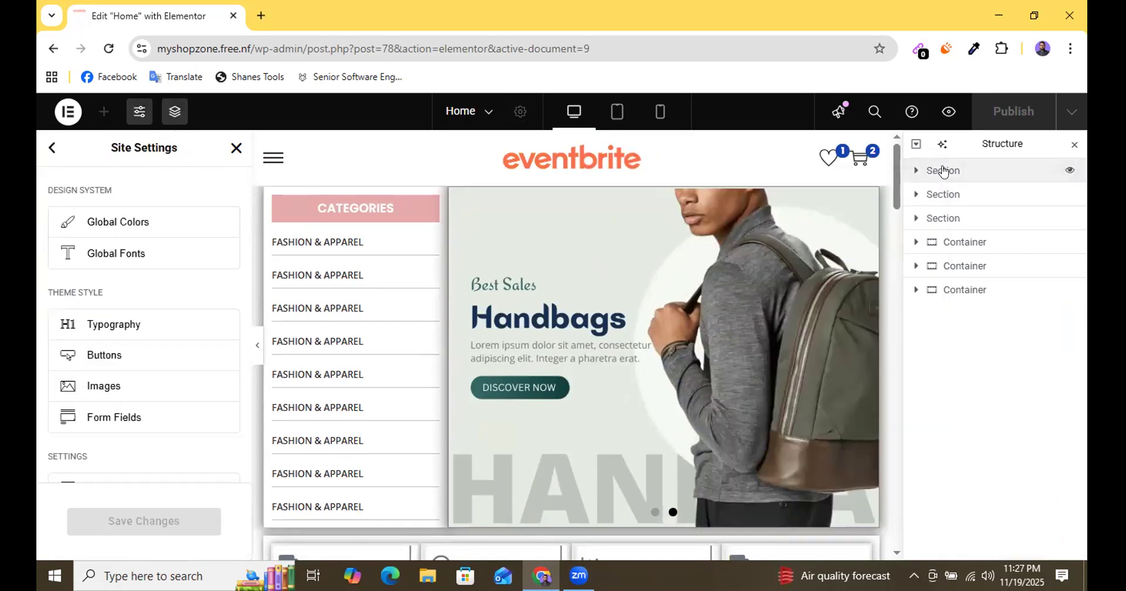
right_click(944, 170)
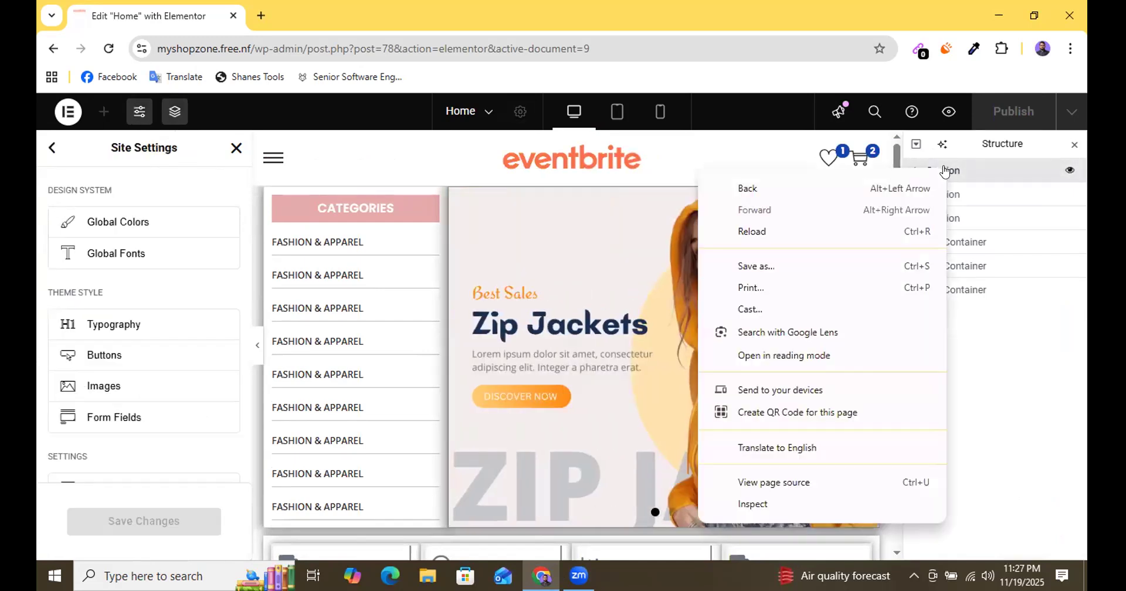
left_click(944, 171)
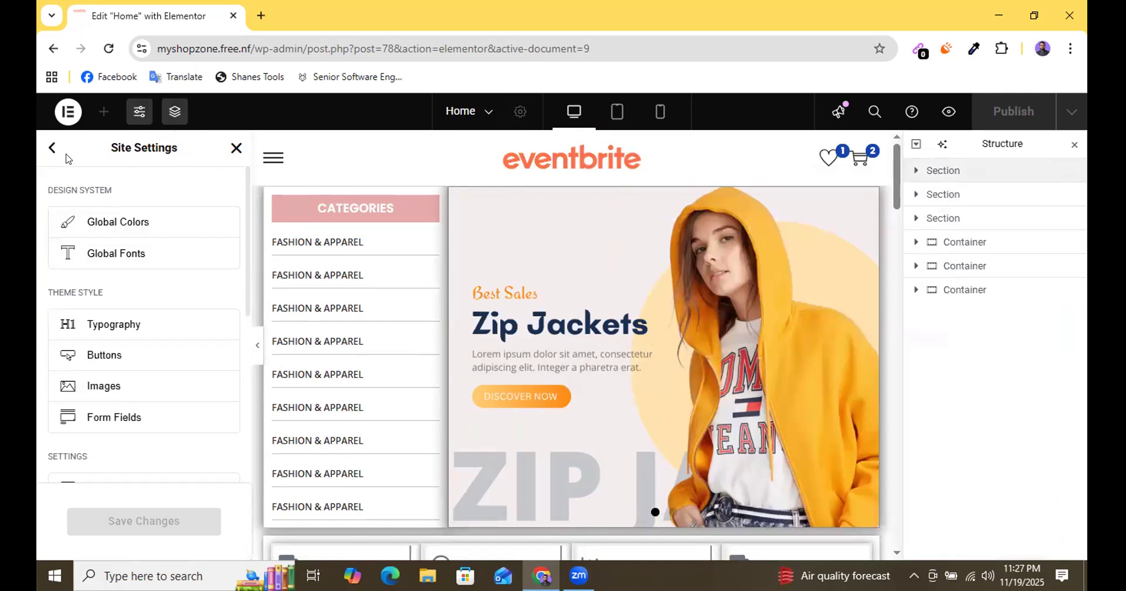
Leave Site Settings and return to editing the Home page with the widget list shown.
left_click(136, 112)
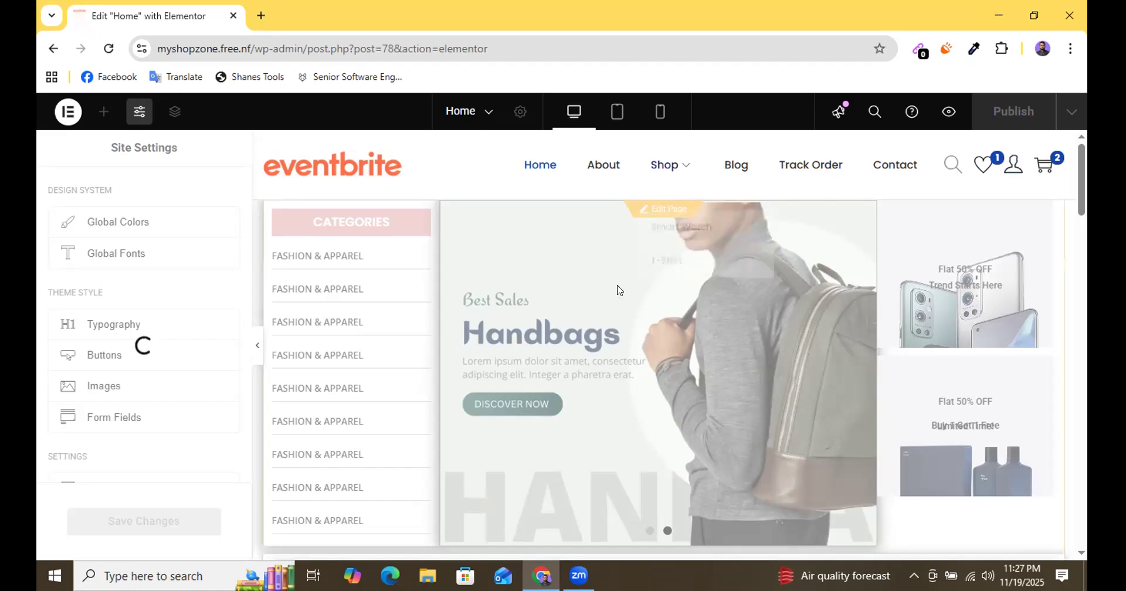
scroll(620, 291, "down", 6)
scroll(620, 292, "up", 4)
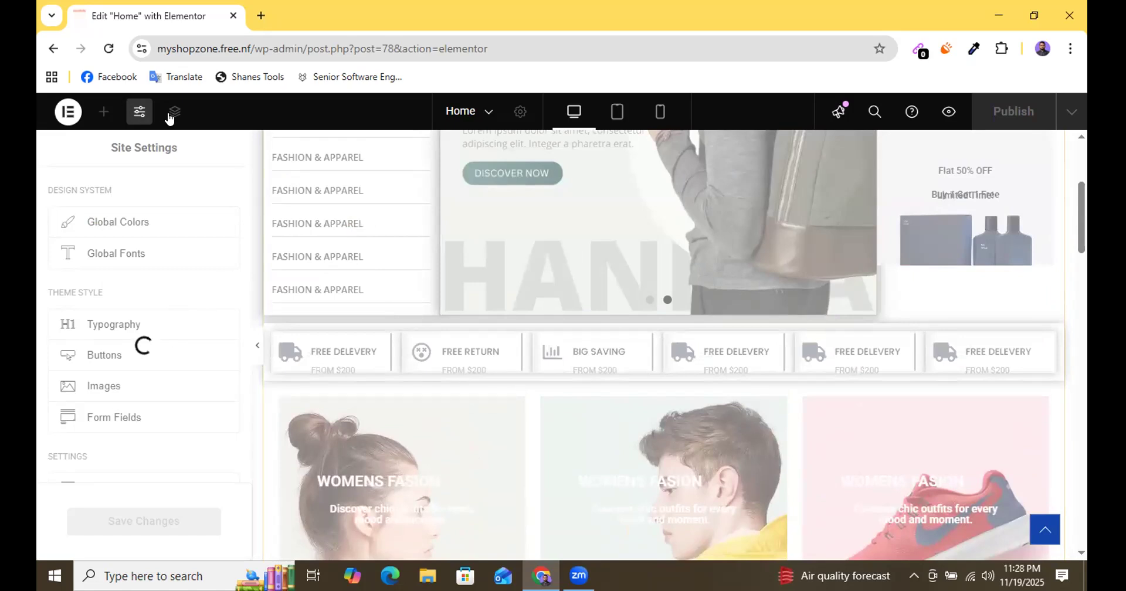
left_click(98, 112)
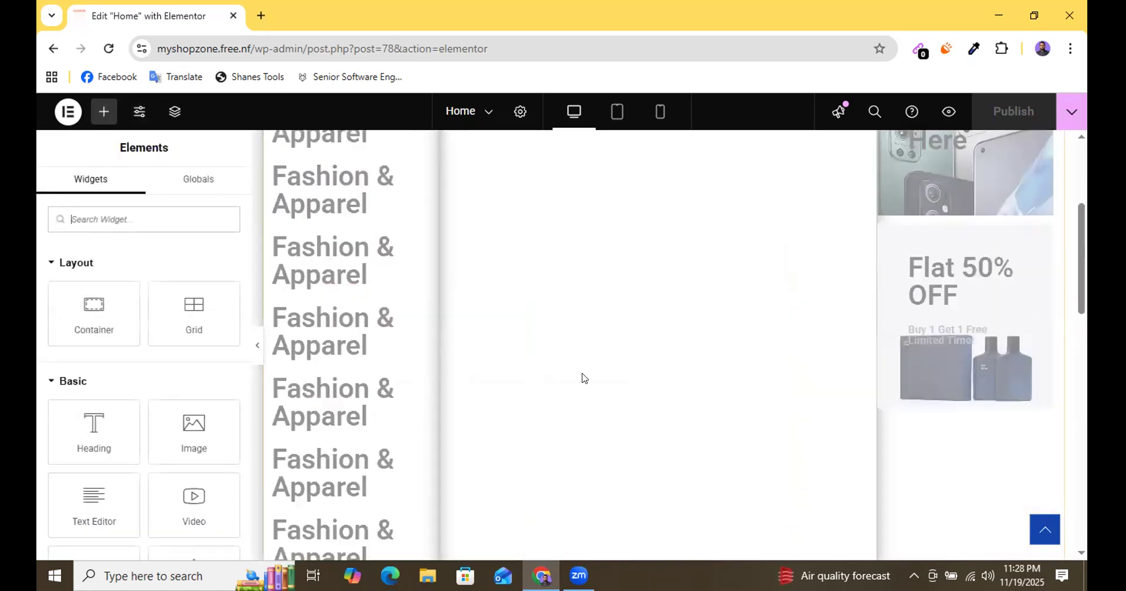
Bring up the option to save the Home page's first section, with the categories and hero carousel, as a template.
scroll(575, 331, "up", 3)
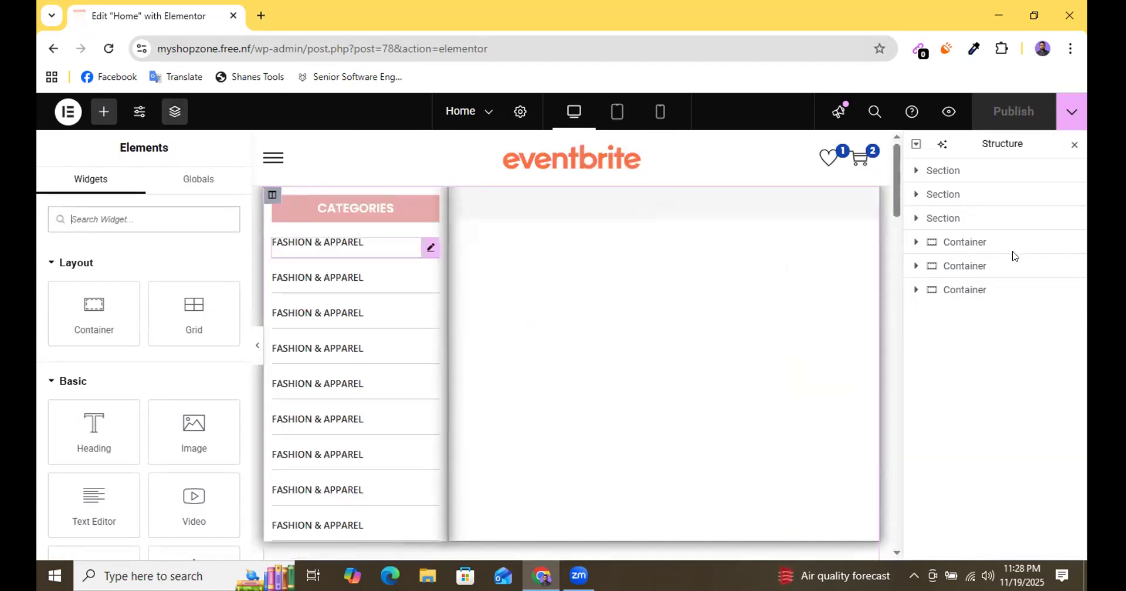
right_click(942, 177)
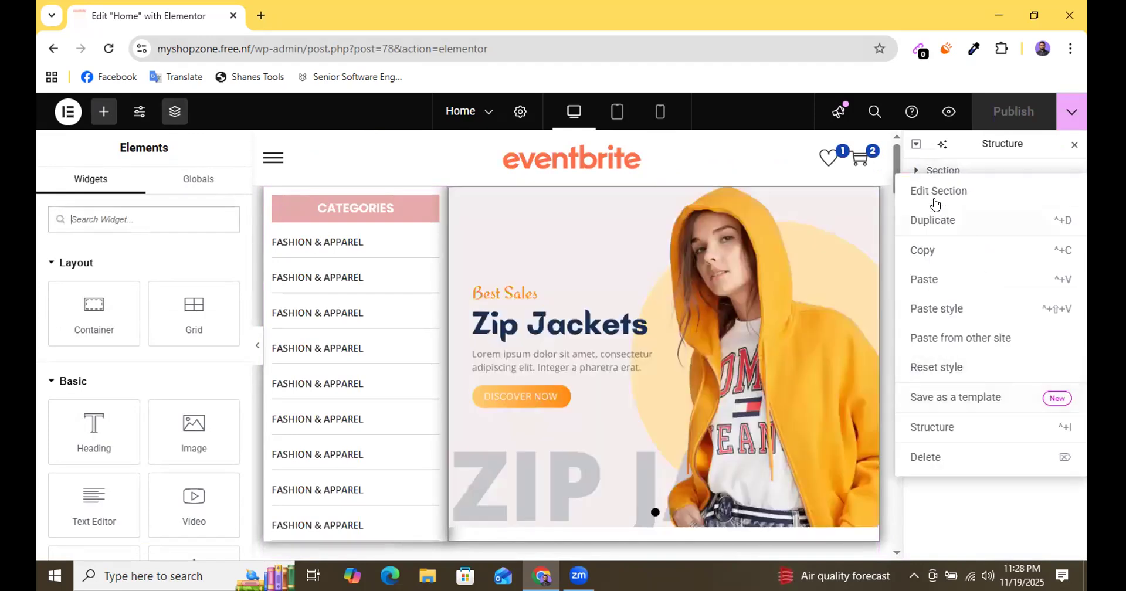
left_click(930, 170)
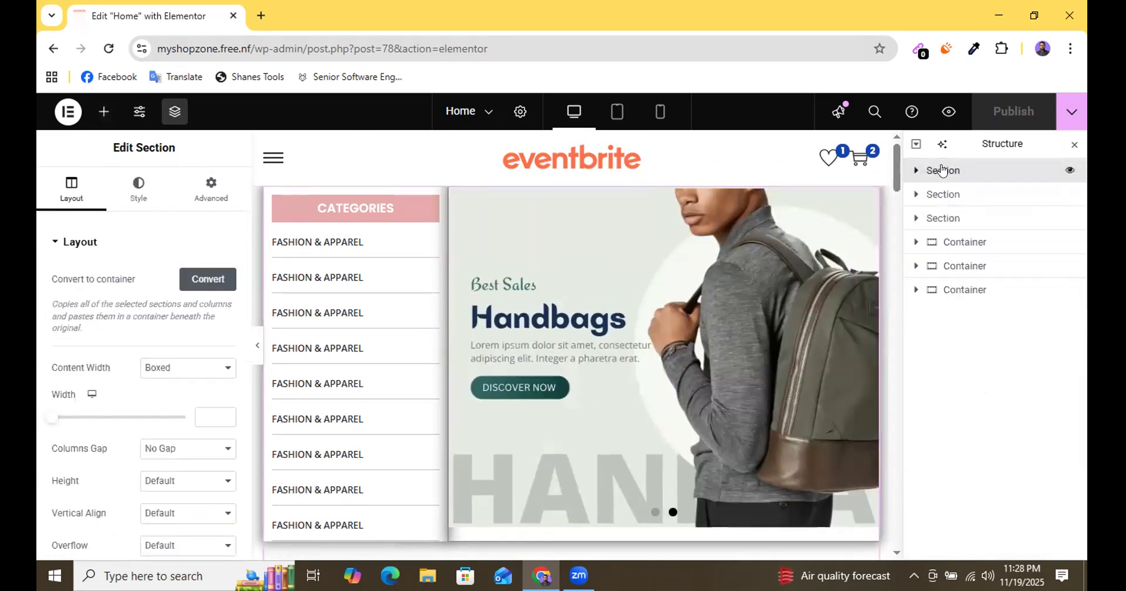
right_click(941, 170)
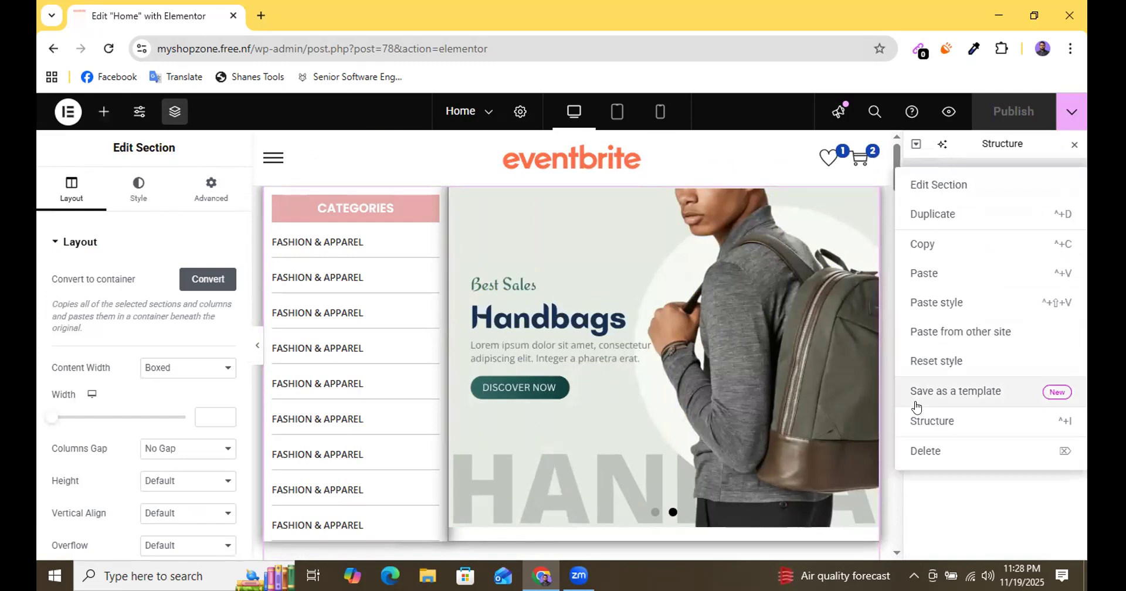
left_click(972, 392)
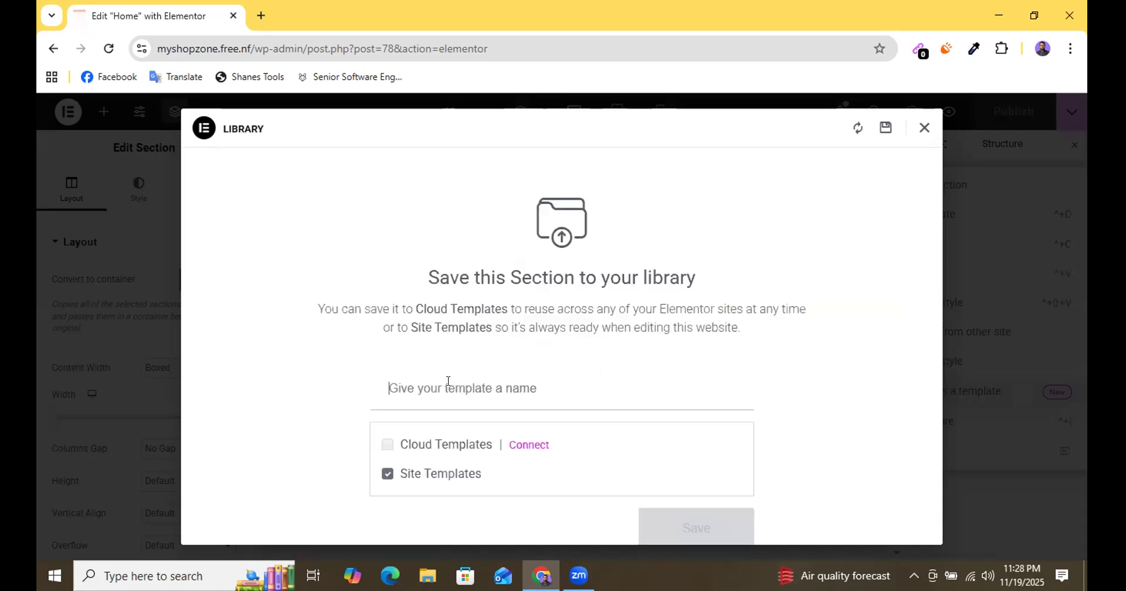
Save the section to Site Templates under the name Home Hero and close the template library.
type("hE")
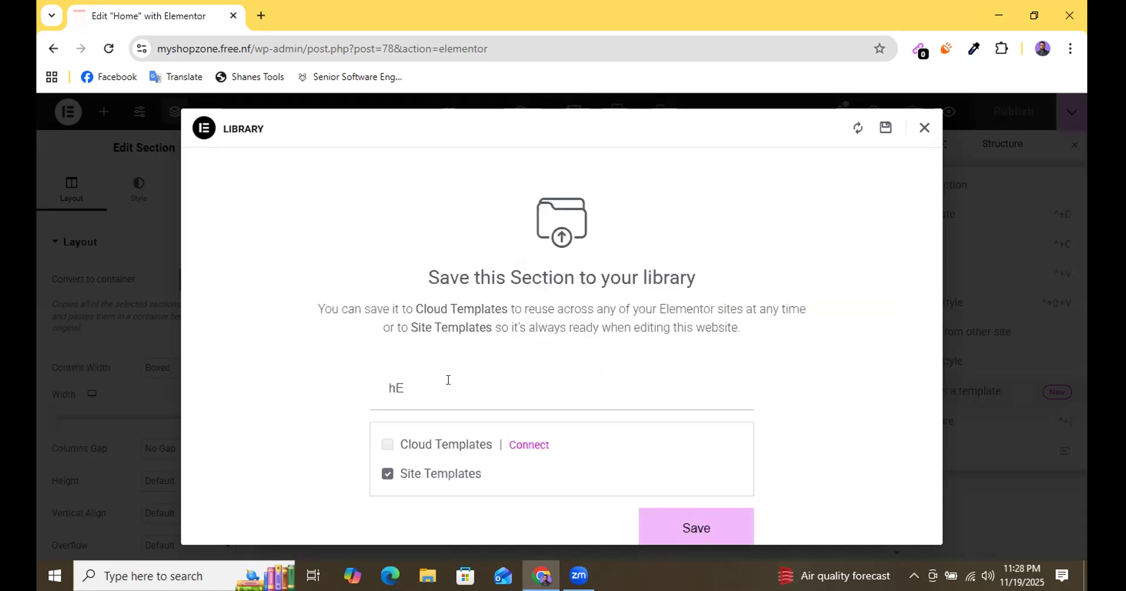
key("BackSpace")
key("BackSpace")
type("Home")
left_click(663, 529)
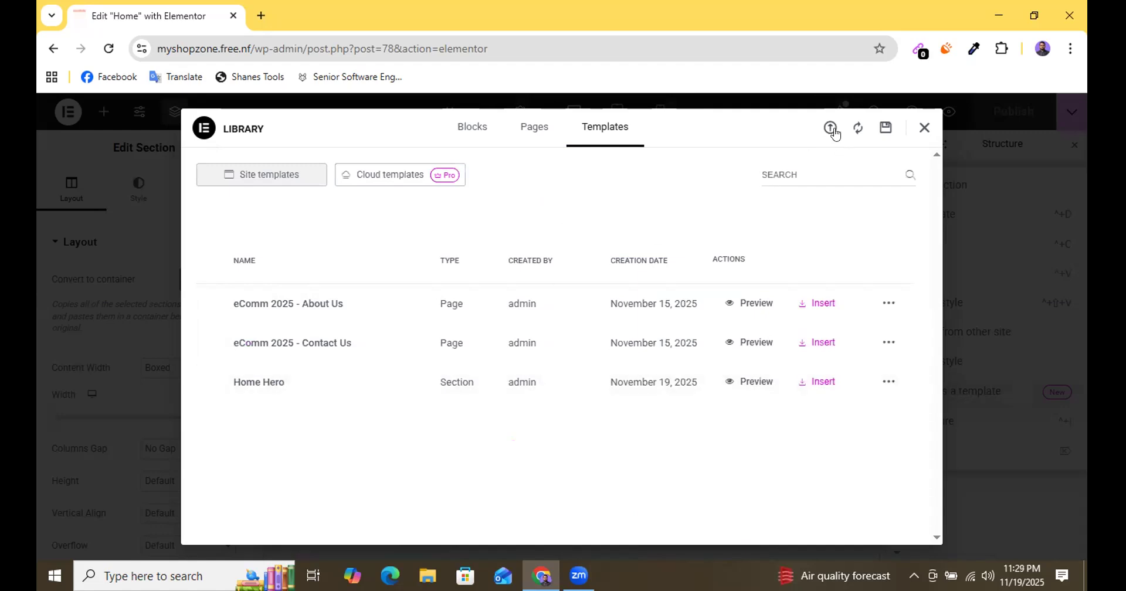
left_click(925, 129)
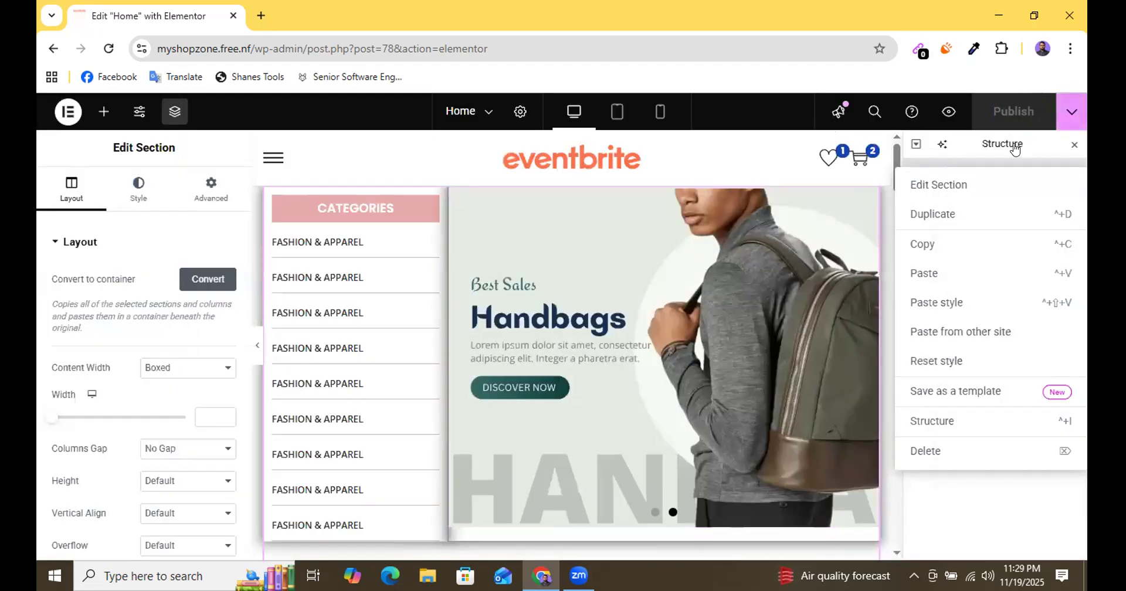
Look through the Home page's general page settings and check the entries of the Elementor main menu.
scroll(385, 294, "down", 6)
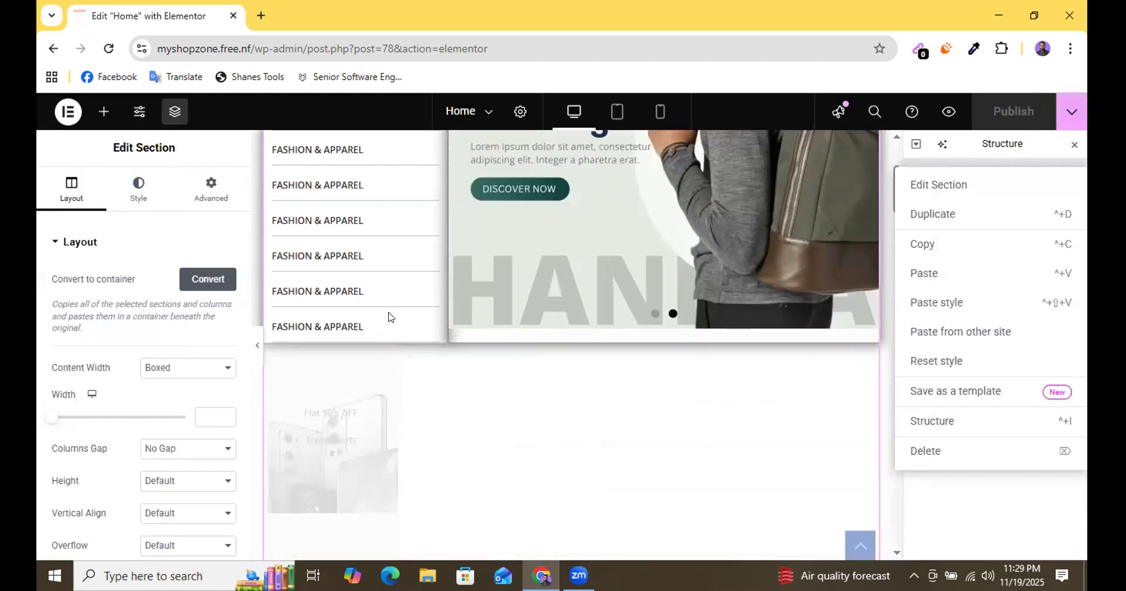
scroll(389, 317, "up", 3)
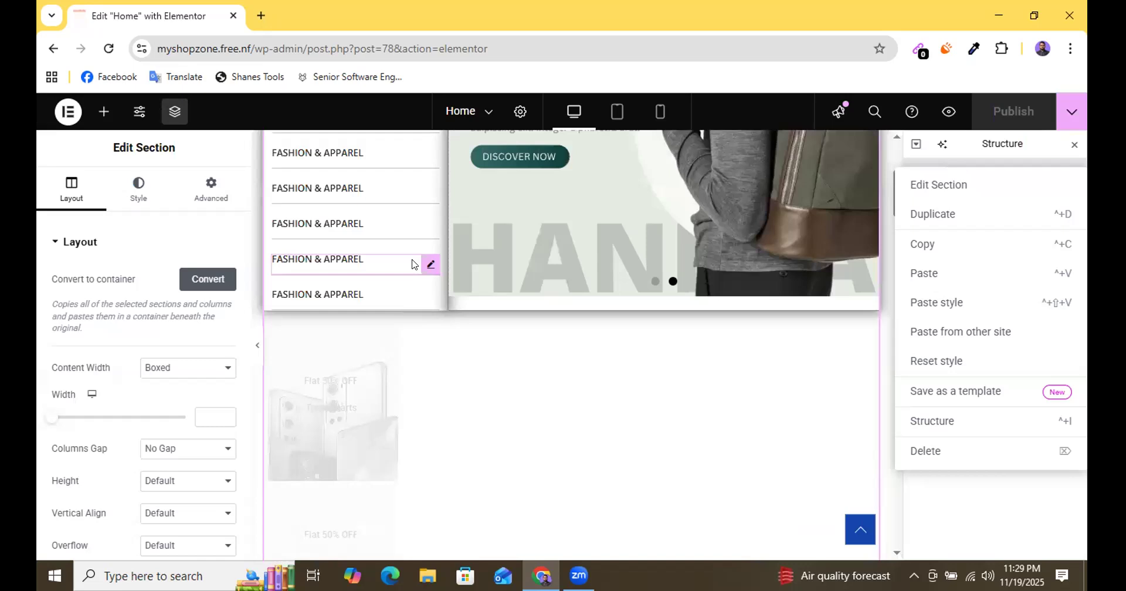
scroll(423, 334, "up", 5)
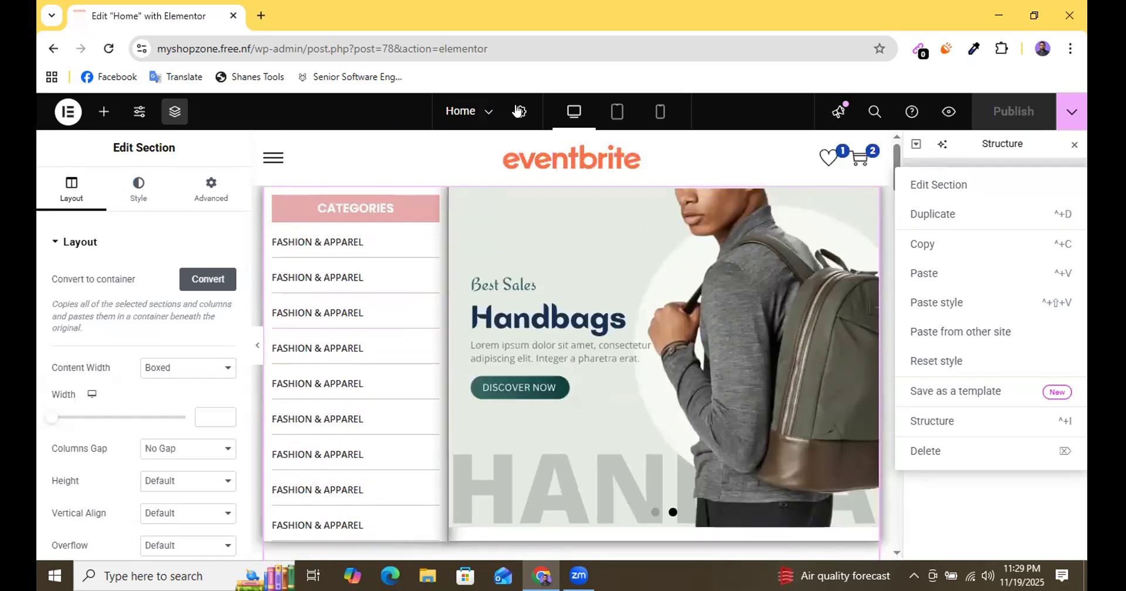
left_click(518, 111)
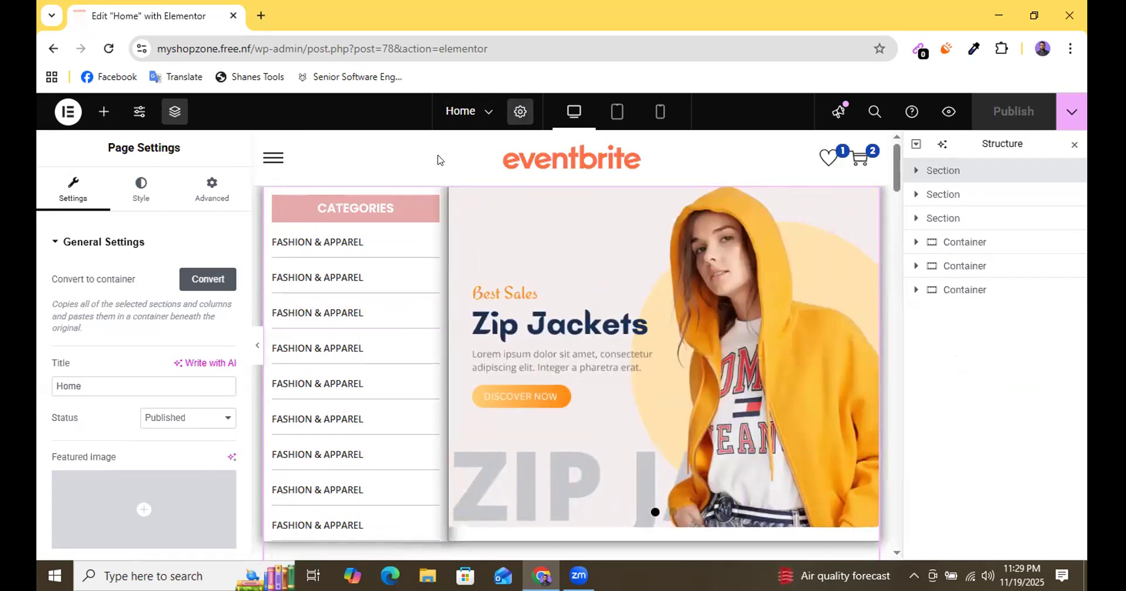
scroll(139, 280, "down", 5)
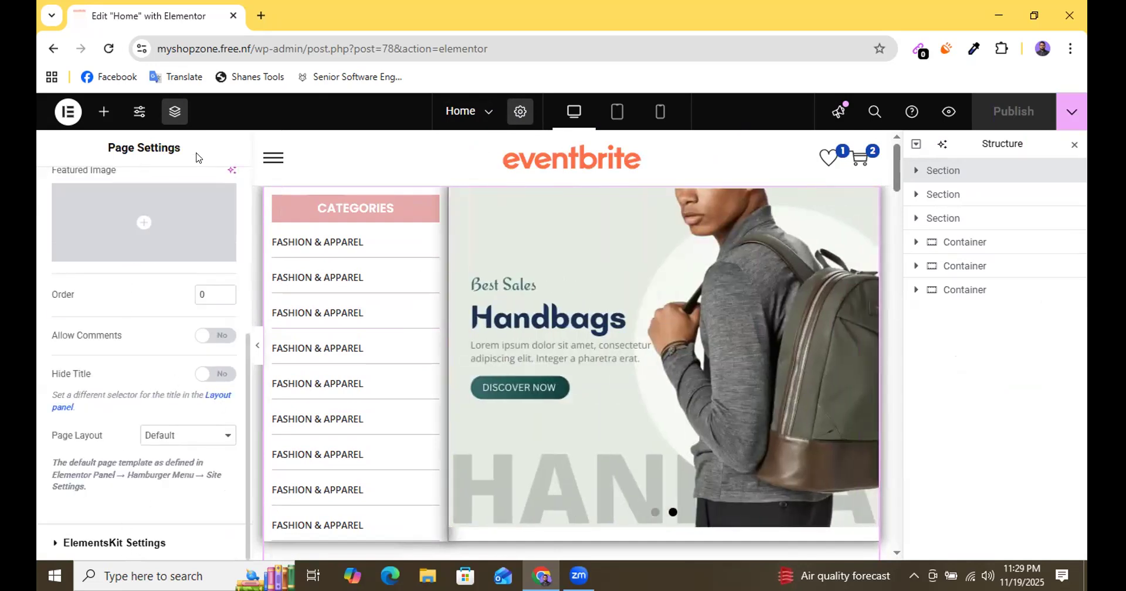
left_click(67, 111)
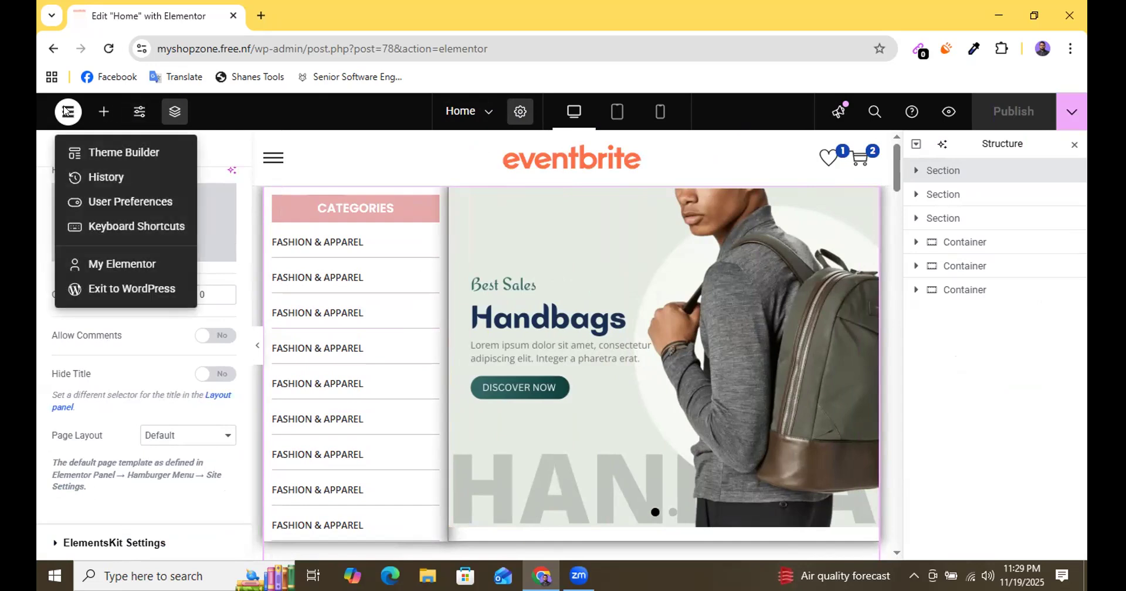
left_click(66, 111)
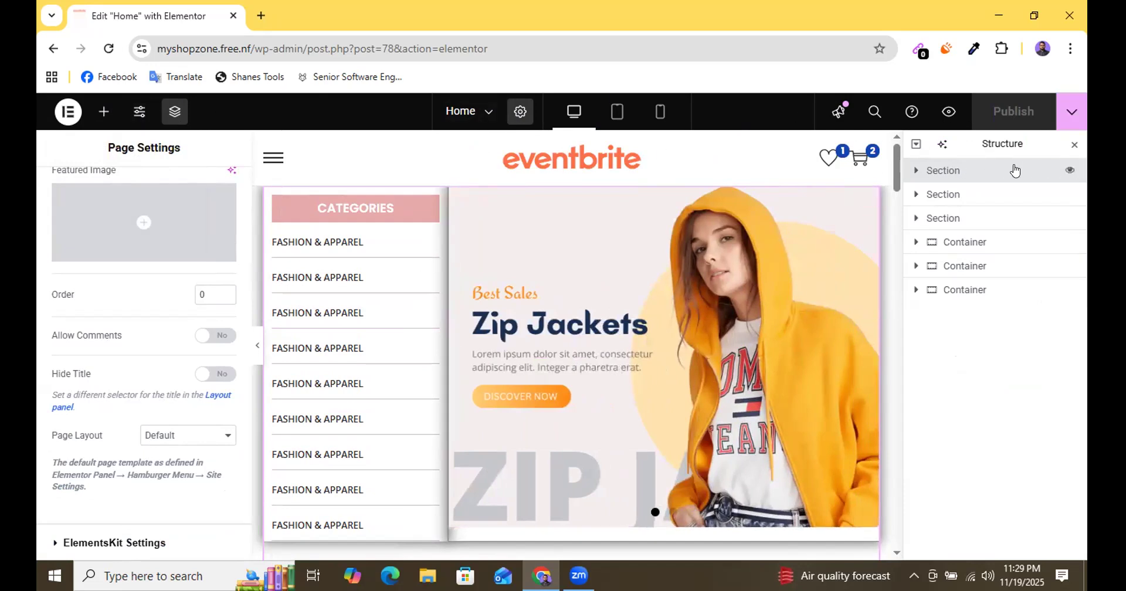
Look for whole-page options in the Home page's structure, expanding all its elements and collapsing them again.
right_click(918, 148)
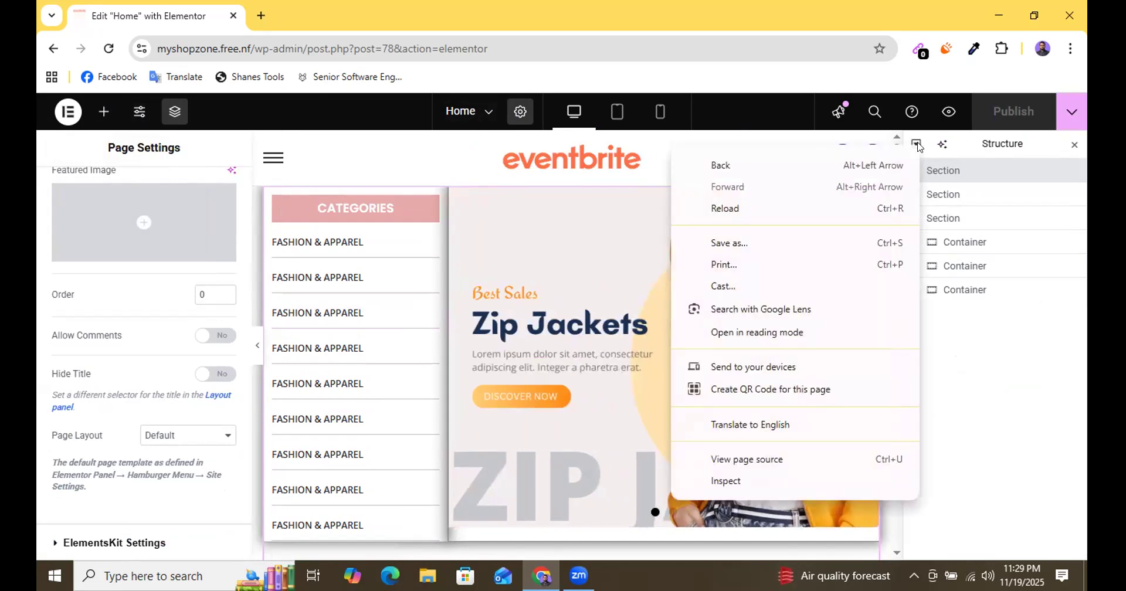
left_click(918, 148)
right_click(989, 148)
left_click(987, 142)
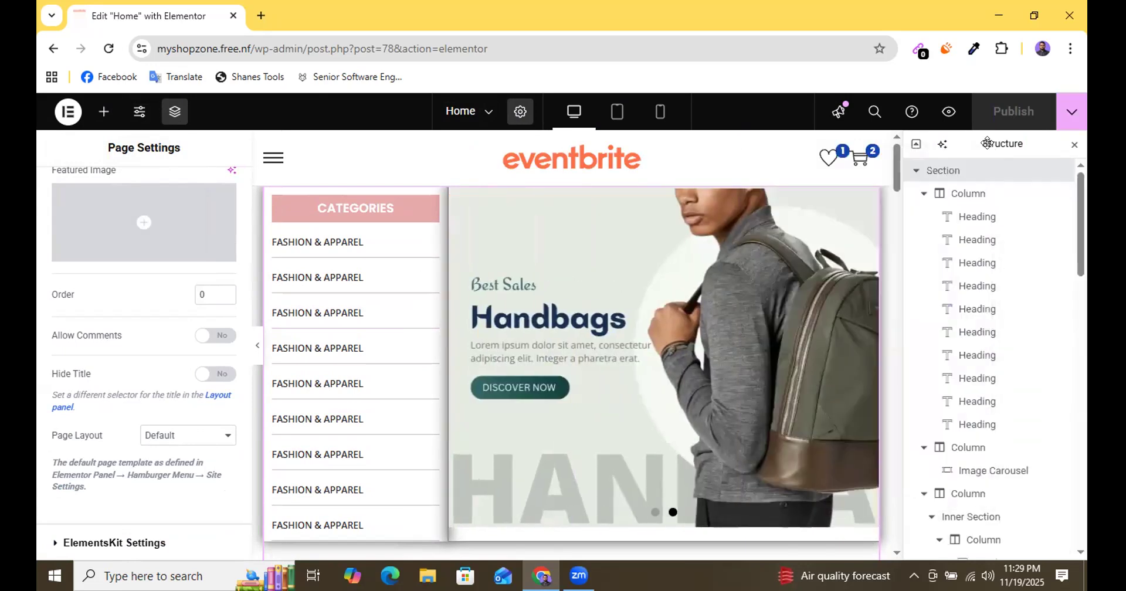
left_click(918, 147)
Look over the Home page's sections from the hero down to the footer and return to the start of the page.
scroll(646, 306, "down", 8)
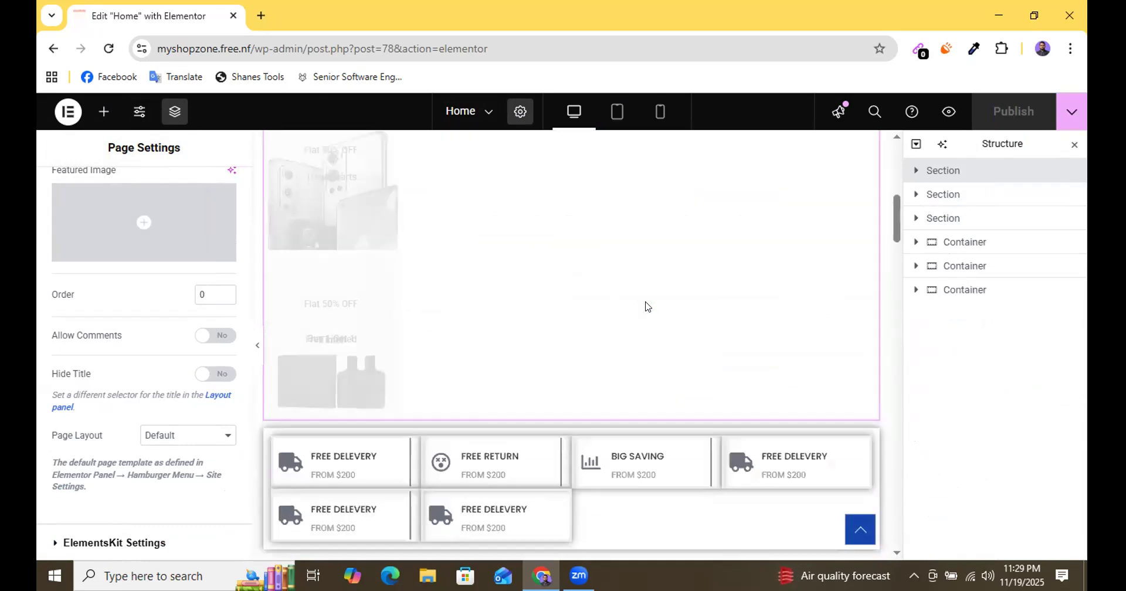
scroll(646, 306, "down", 15)
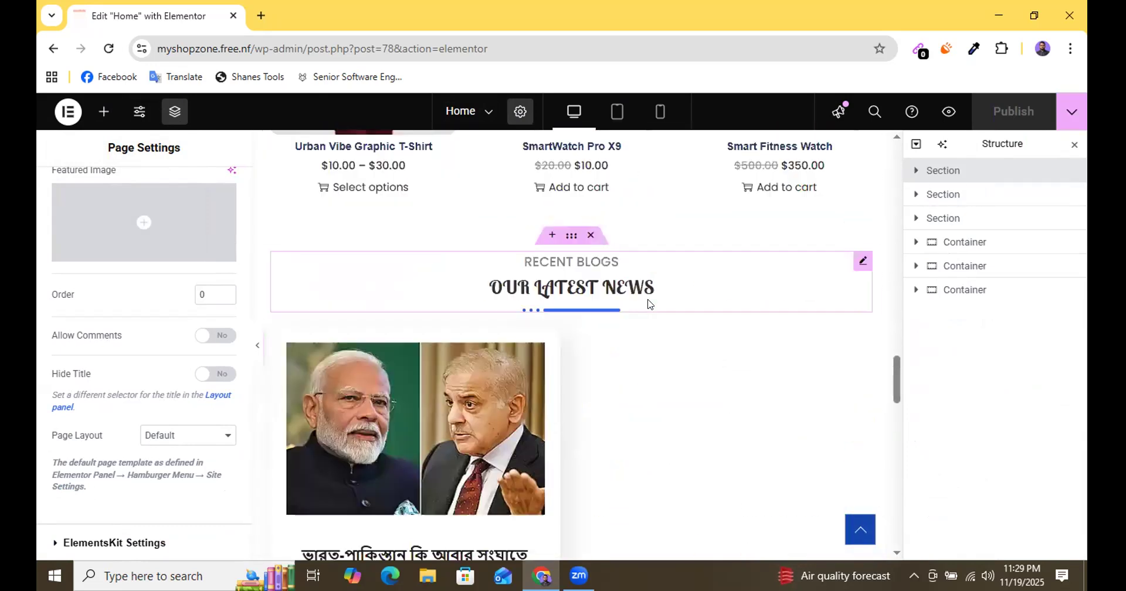
scroll(648, 303, "down", 10)
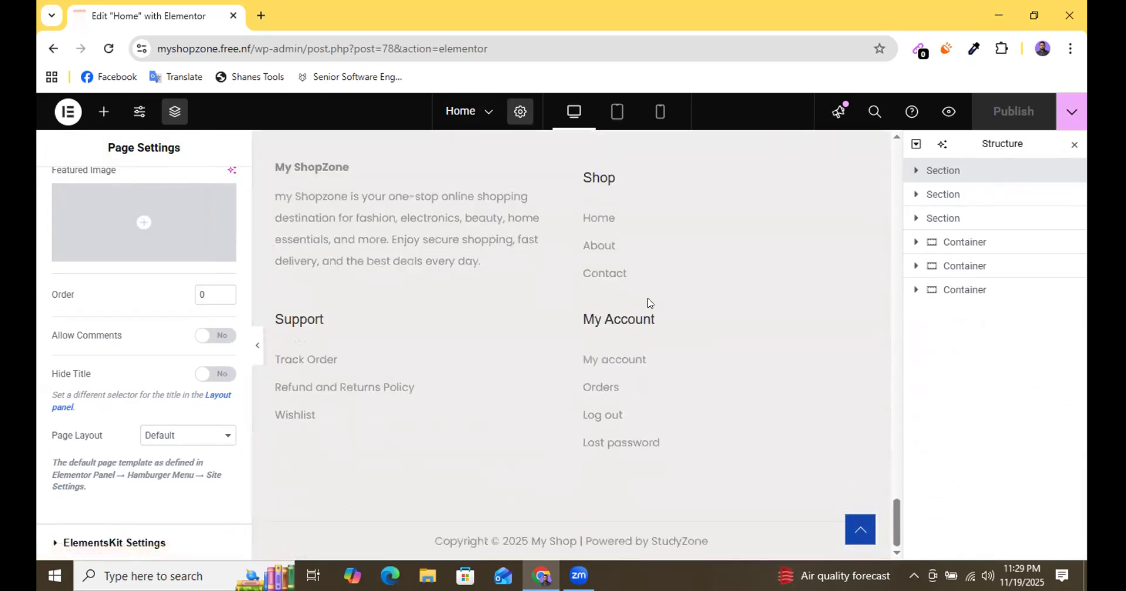
scroll(648, 303, "up", 20)
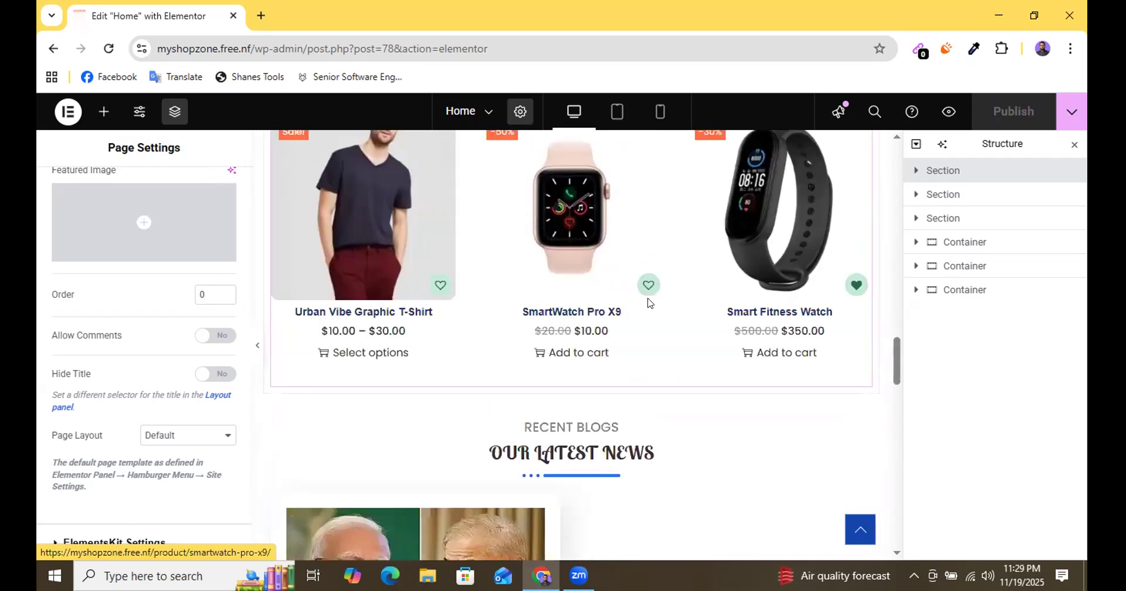
scroll(655, 302, "up", 10)
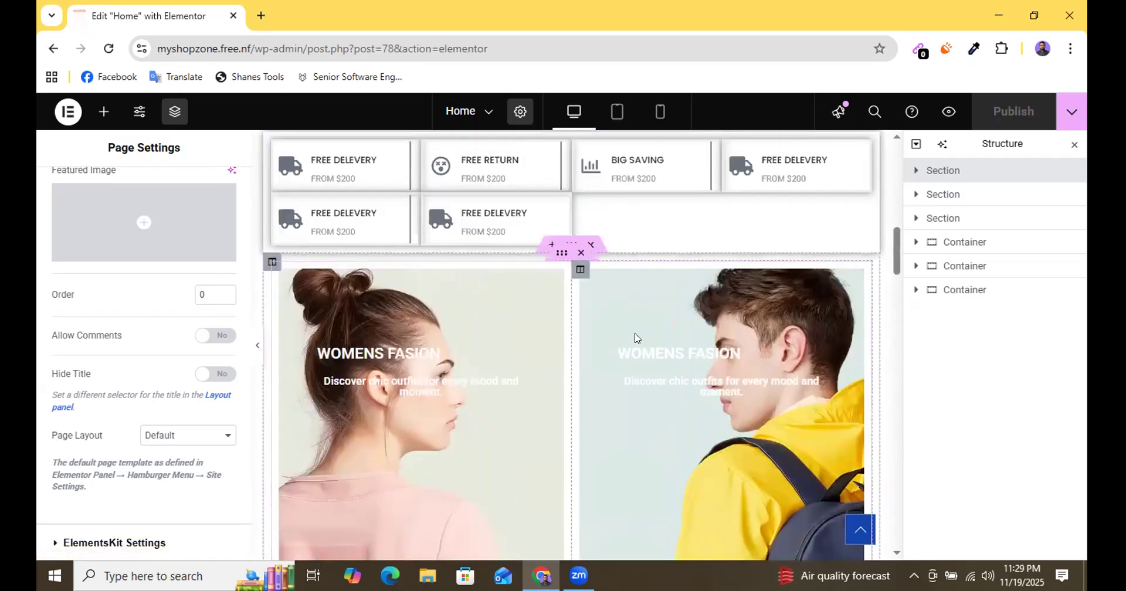
scroll(635, 333, "up", 3)
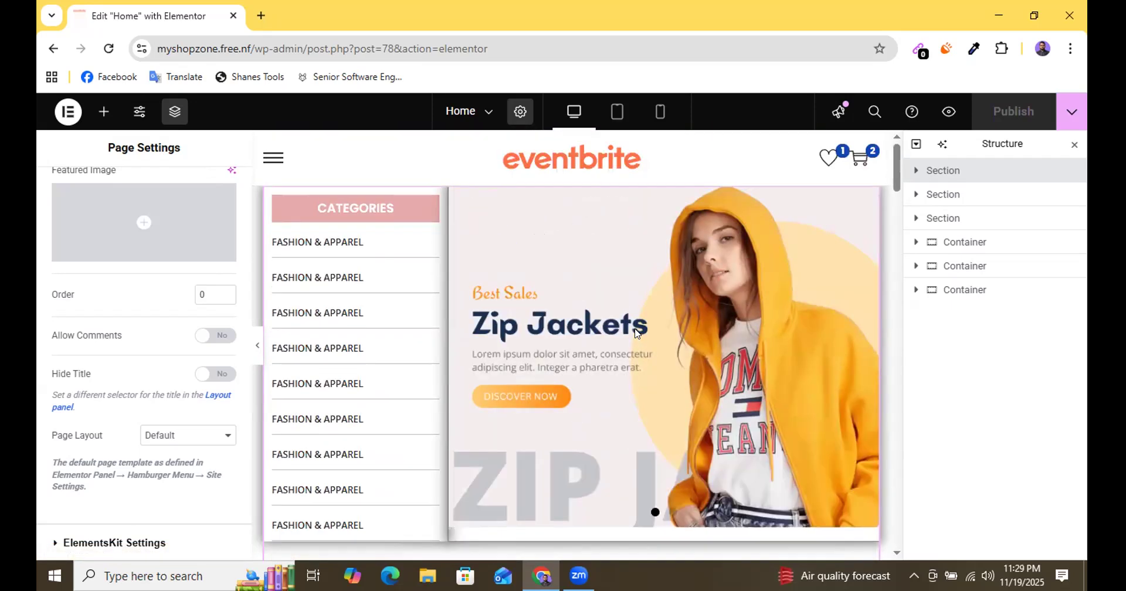
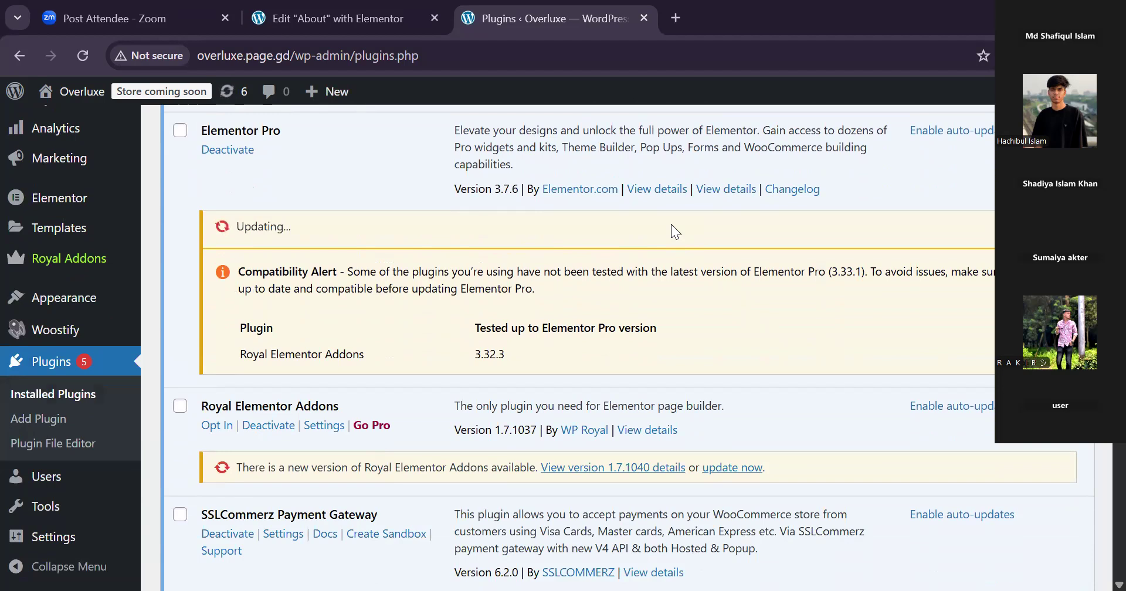
Review the installed plugins list, checking each plugin's version and update status, including Elementor Pro.
scroll(1098, 458, "down", 7)
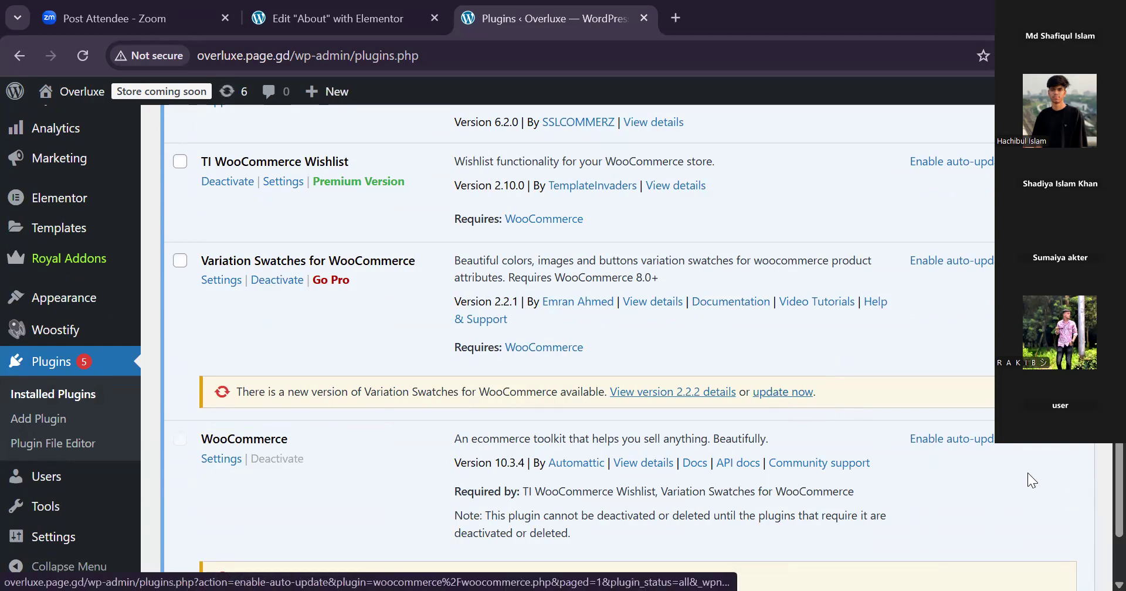
scroll(1101, 557, "down", 1)
scroll(1101, 557, "down", 2)
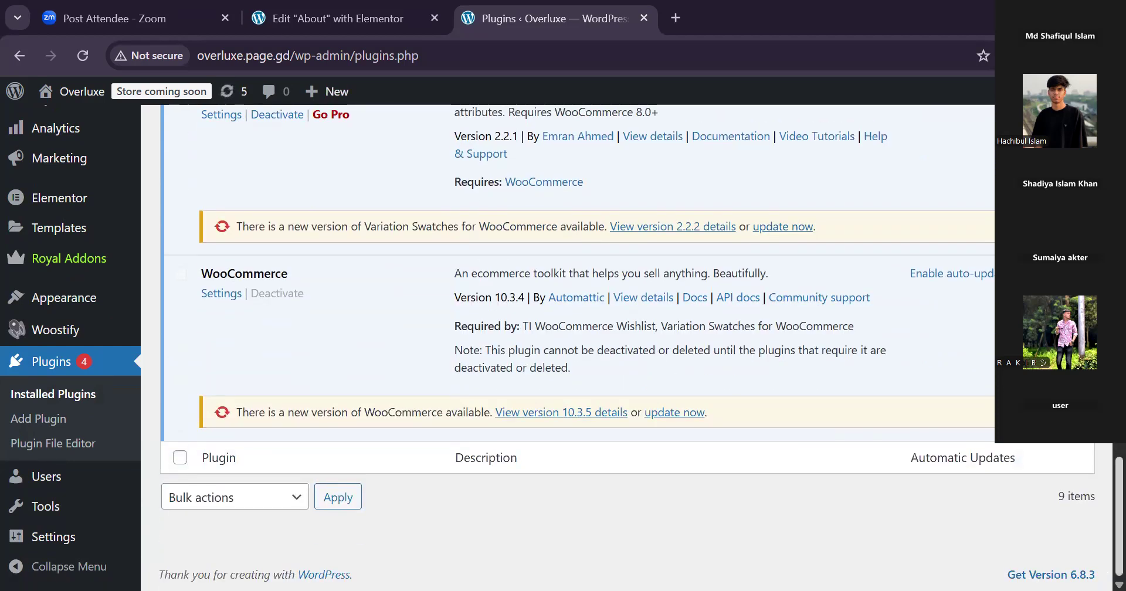
scroll(1098, 525, "up", 3)
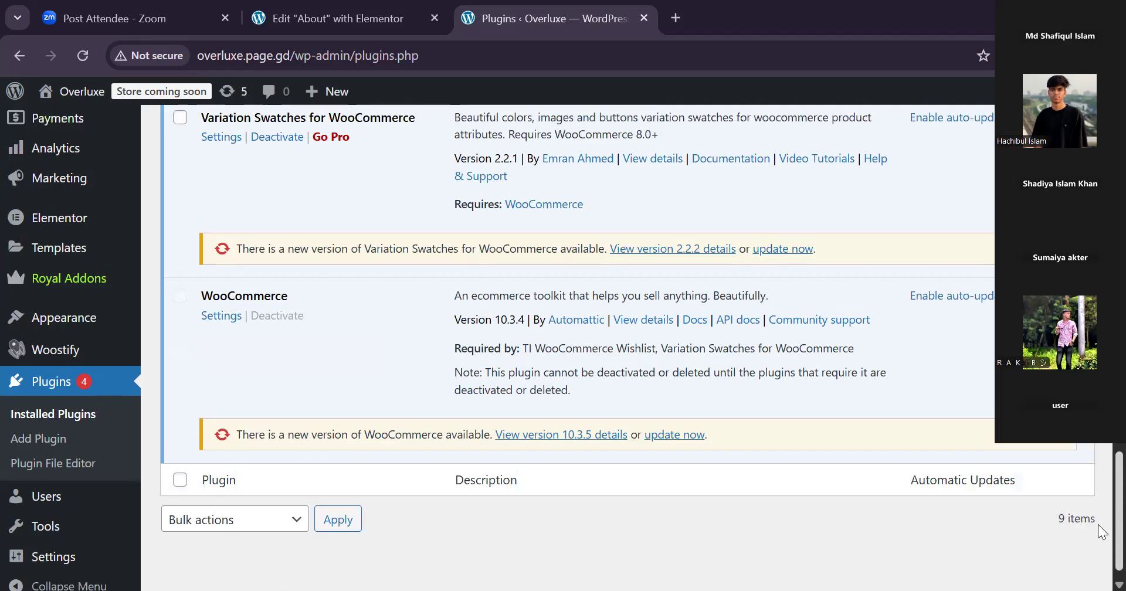
scroll(1100, 496, "up", 2)
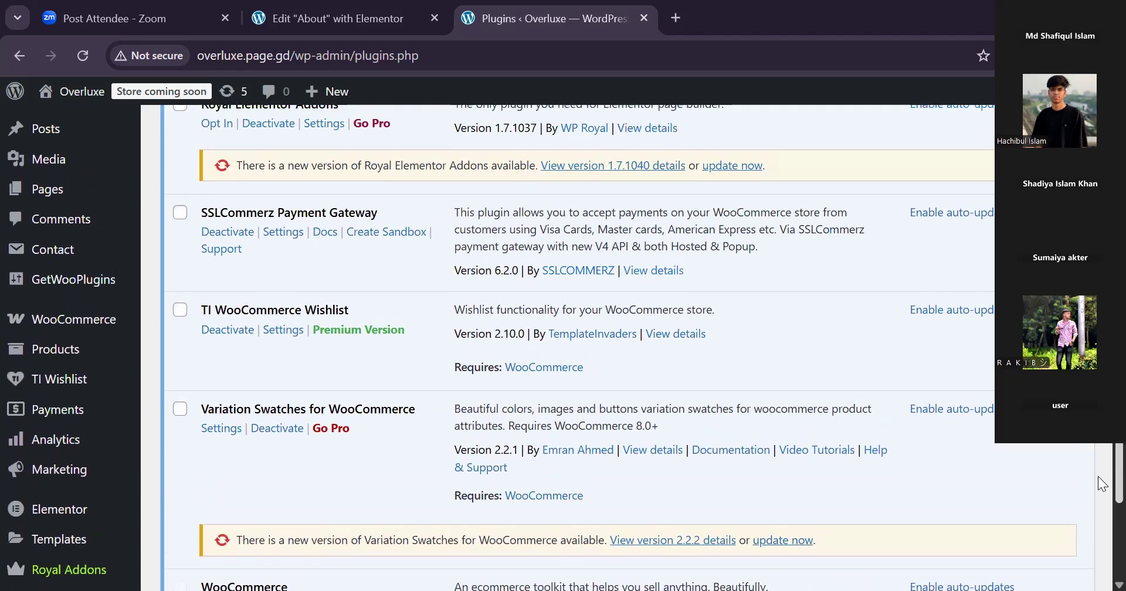
scroll(1098, 463, "up", 2)
scroll(1098, 448, "up", 5)
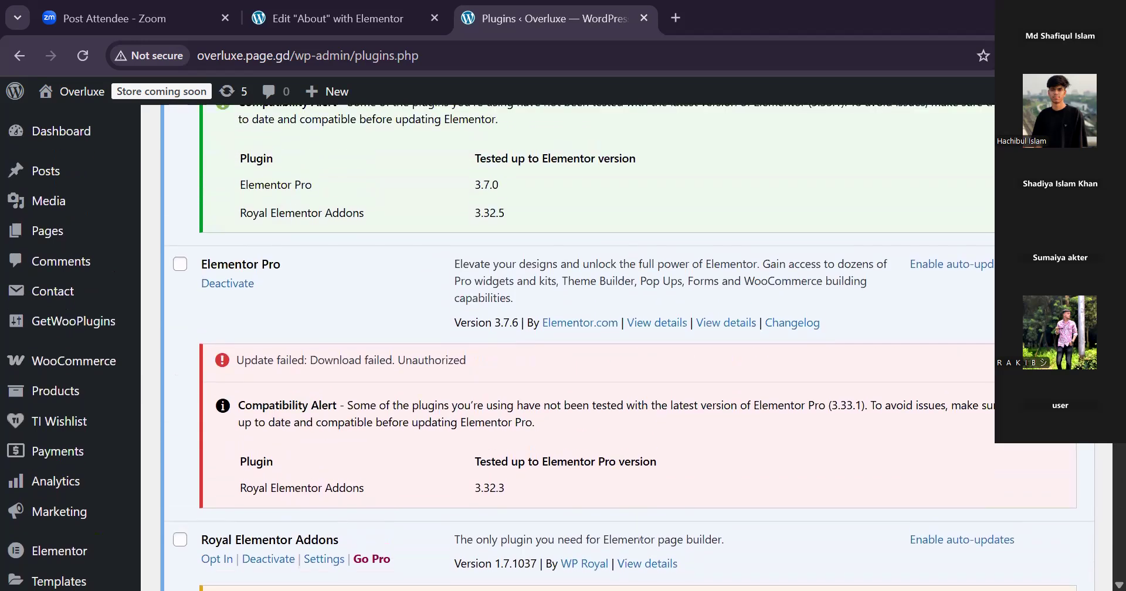
scroll(1099, 444, "up", 2)
scroll(1101, 443, "down", 6)
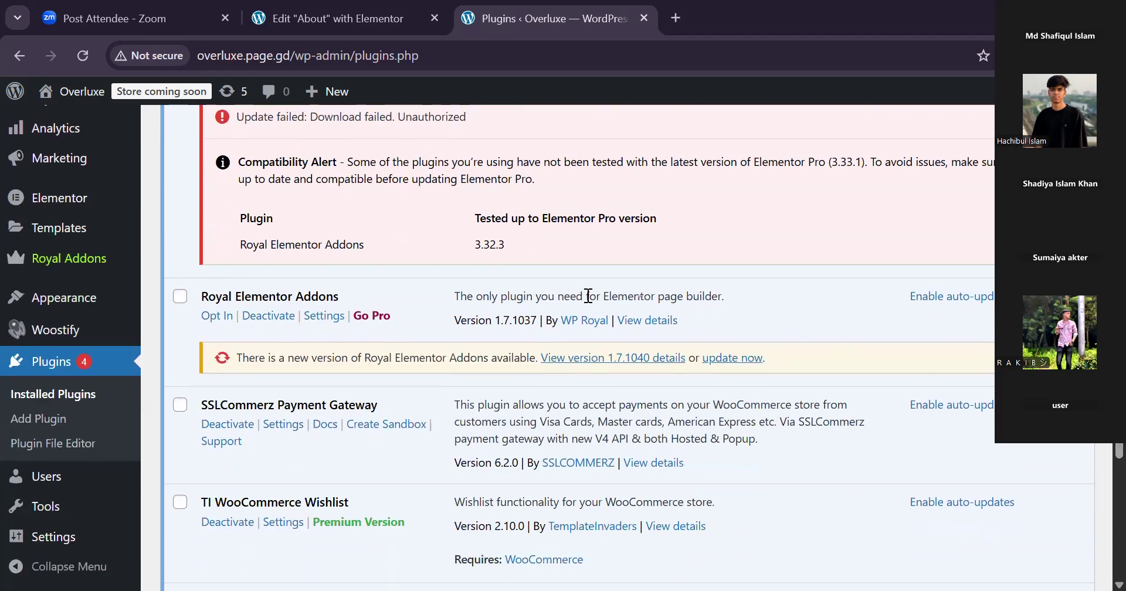
Deactivate the Royal Elementor Addons plugin, skipping the feedback survey and leaving the page despite unsaved changes.
mouse_move(194, 284)
left_click(267, 315)
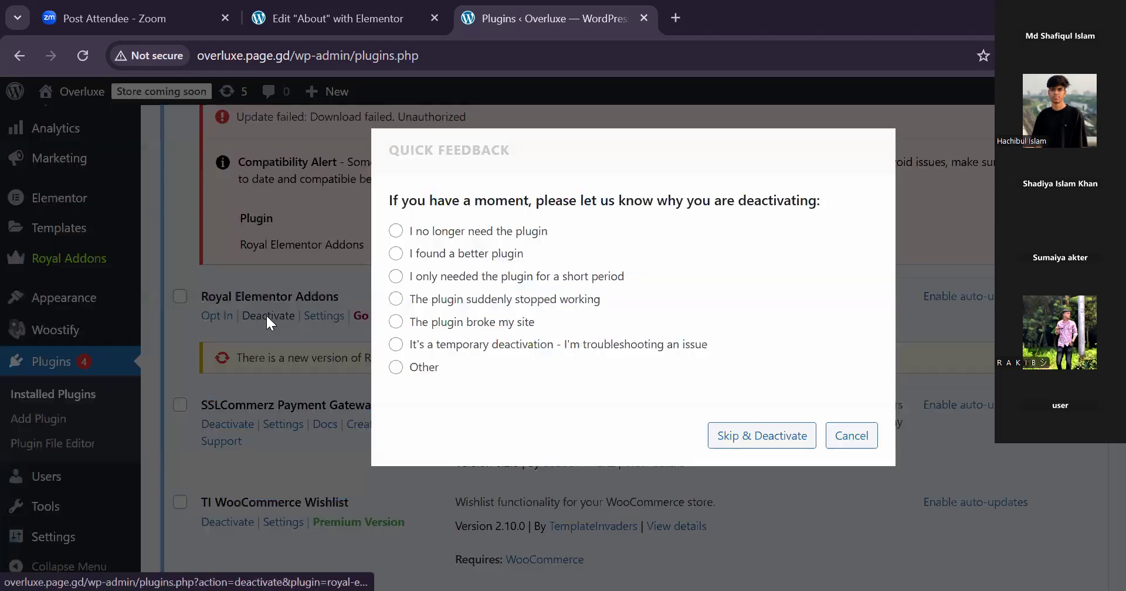
left_click(752, 437)
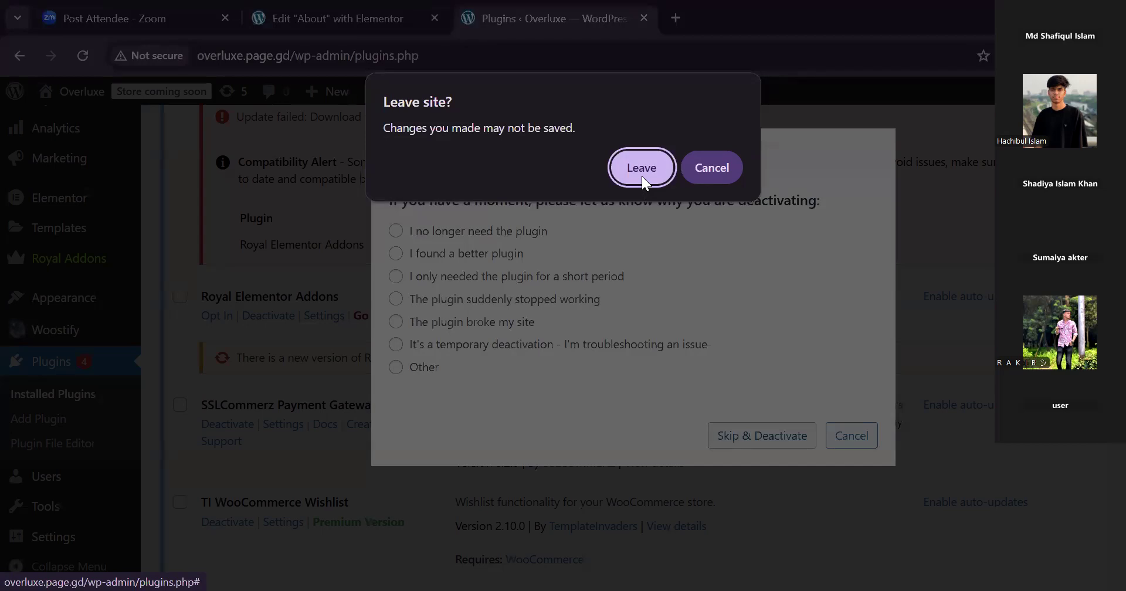
left_click(642, 169)
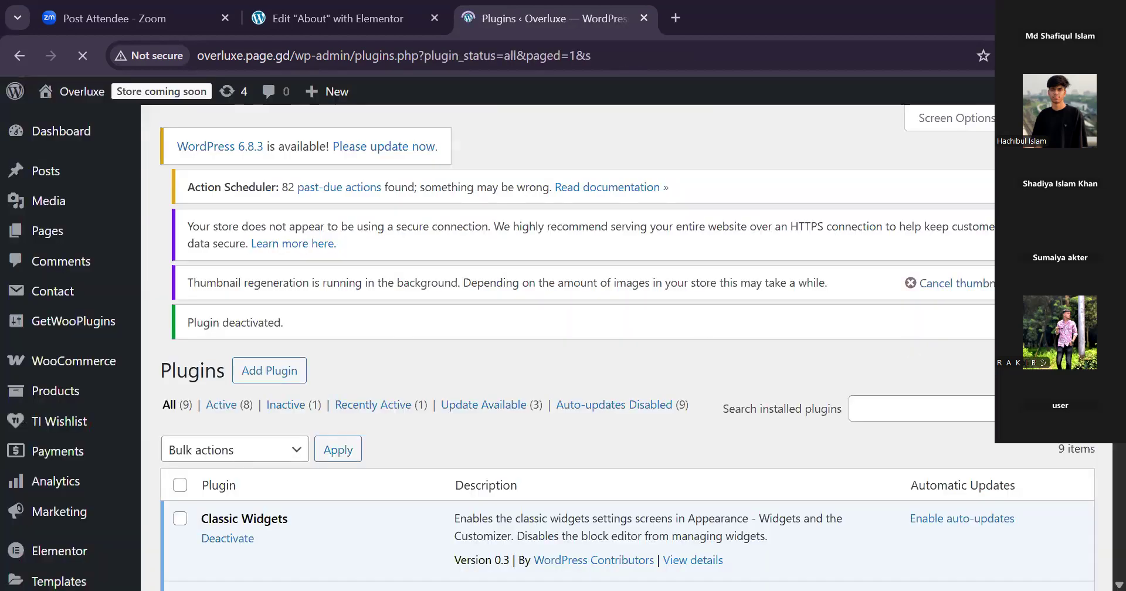
Request deletion of the deactivated Royal Elementor Addons plugin without confirming the removal of its files and data.
scroll(628, 346, "down", 8)
scroll(1101, 446, "down", 5)
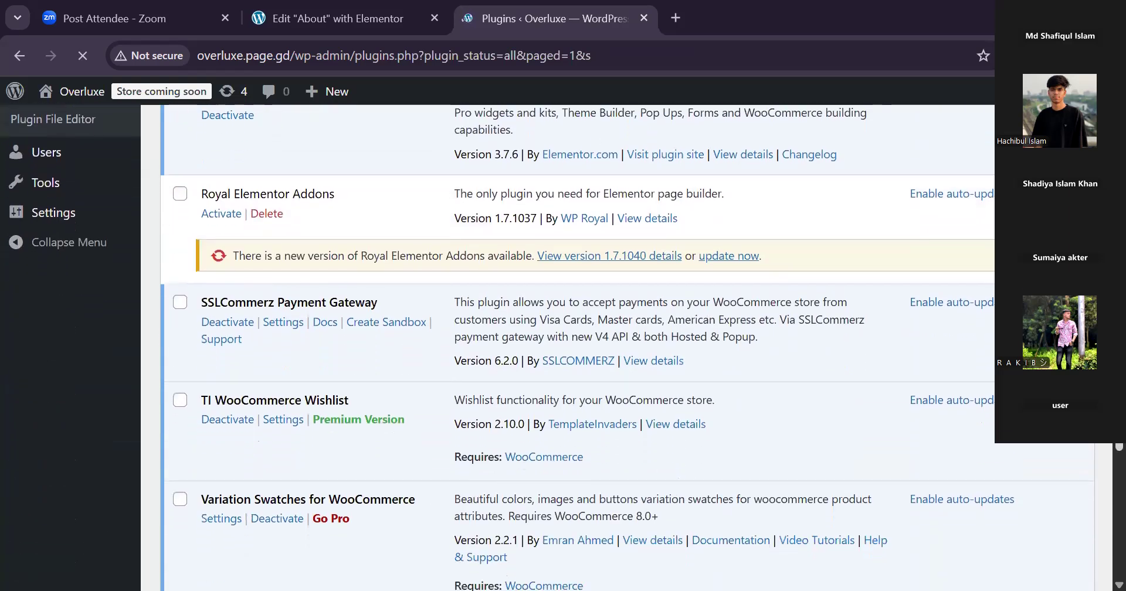
scroll(1102, 445, "up", 2)
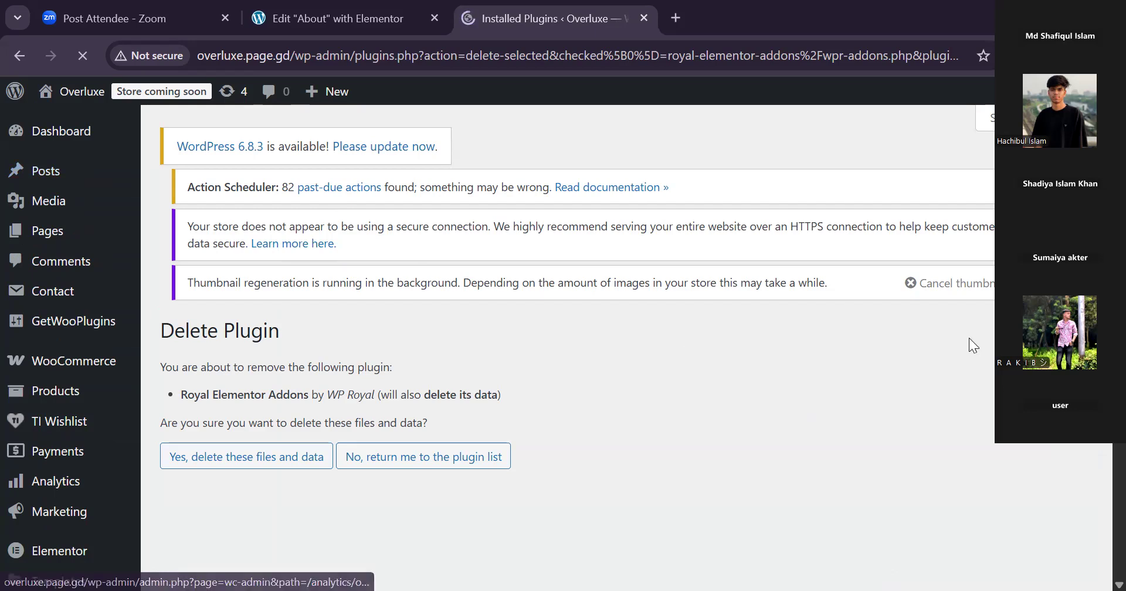
Leave the plugin deletion confirmation and open the page for adding new plugins.
scroll(1102, 505, "down", 3)
scroll(1102, 505, "down", 1)
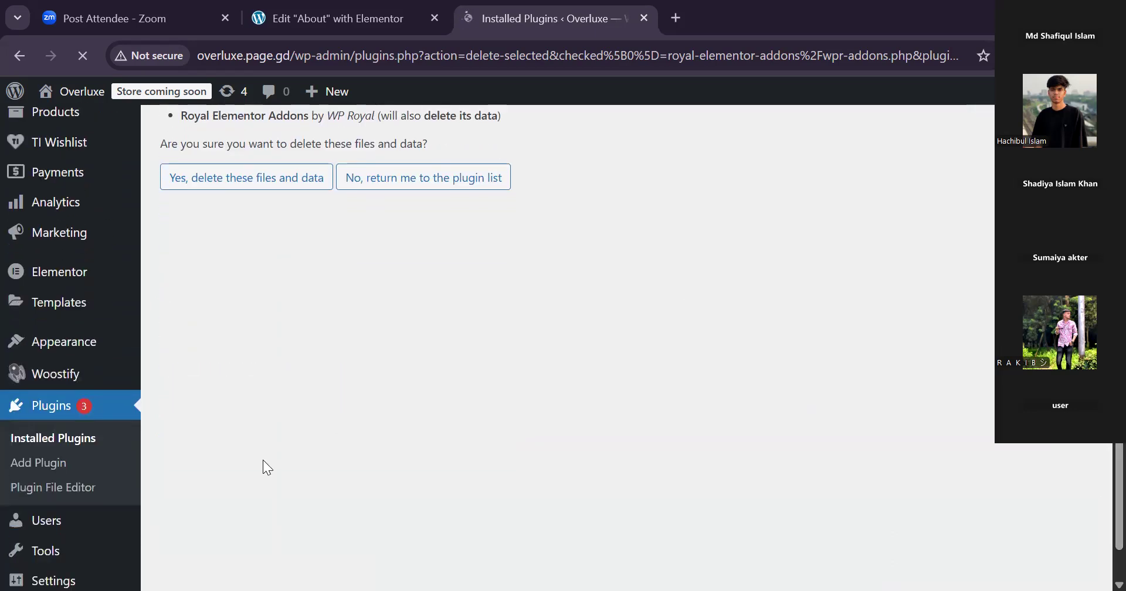
left_click(50, 464)
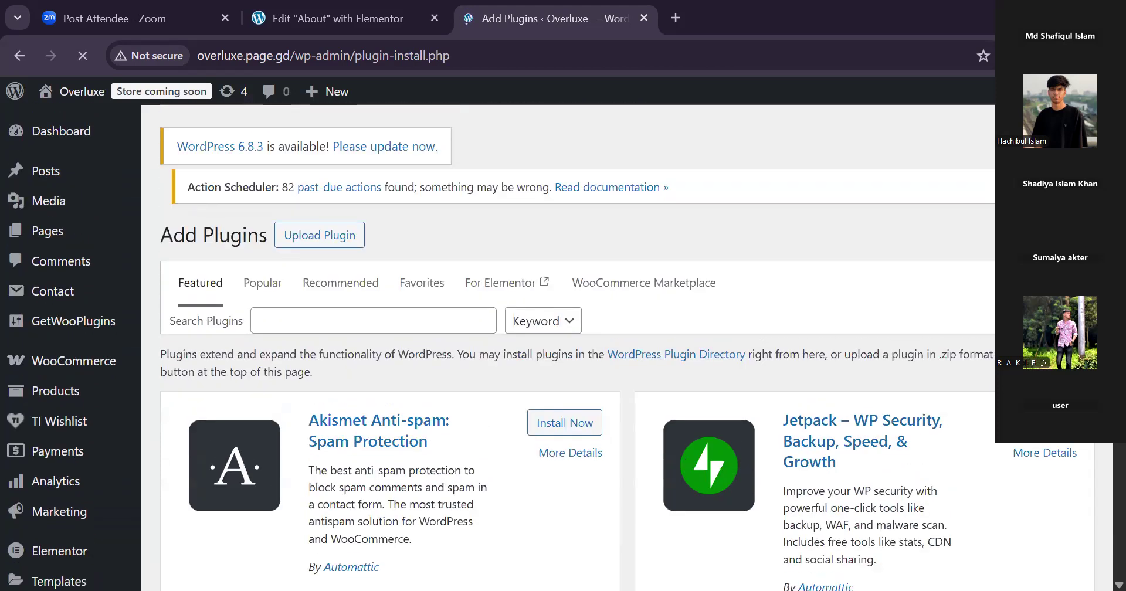
Search the plugin directory for "elemence kit", and shorten the search term back to "eleme".
left_click(395, 319)
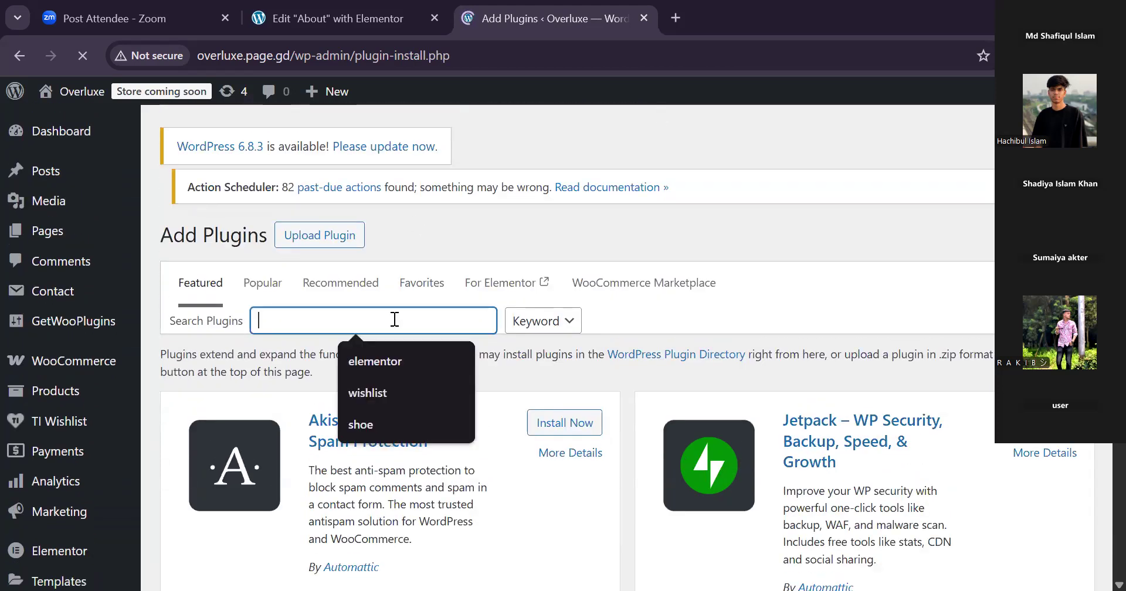
type("ele")
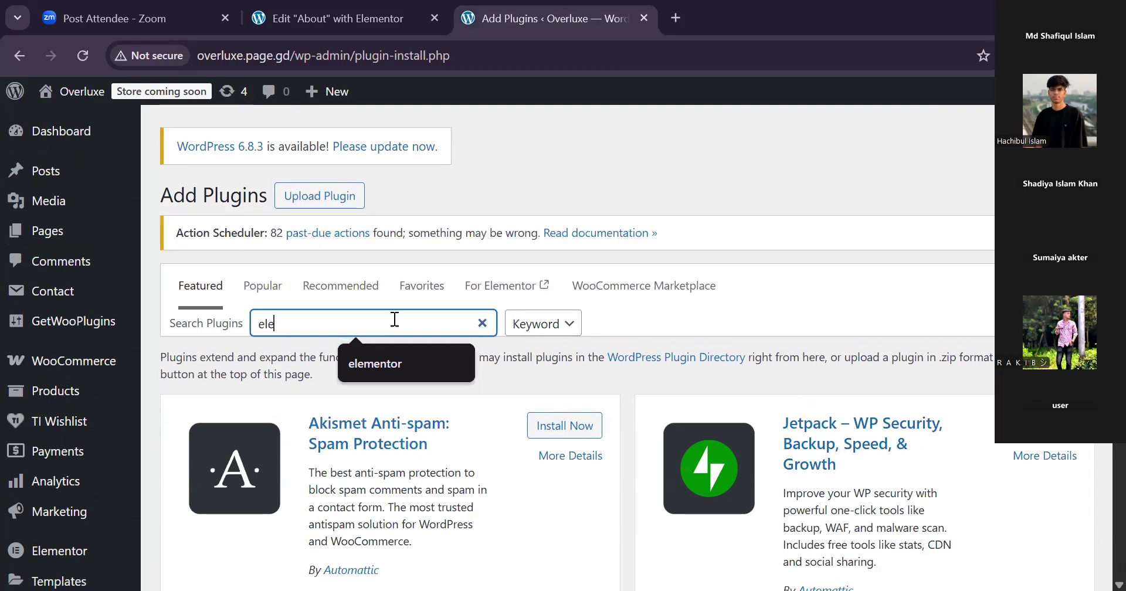
key("Return")
type("m")
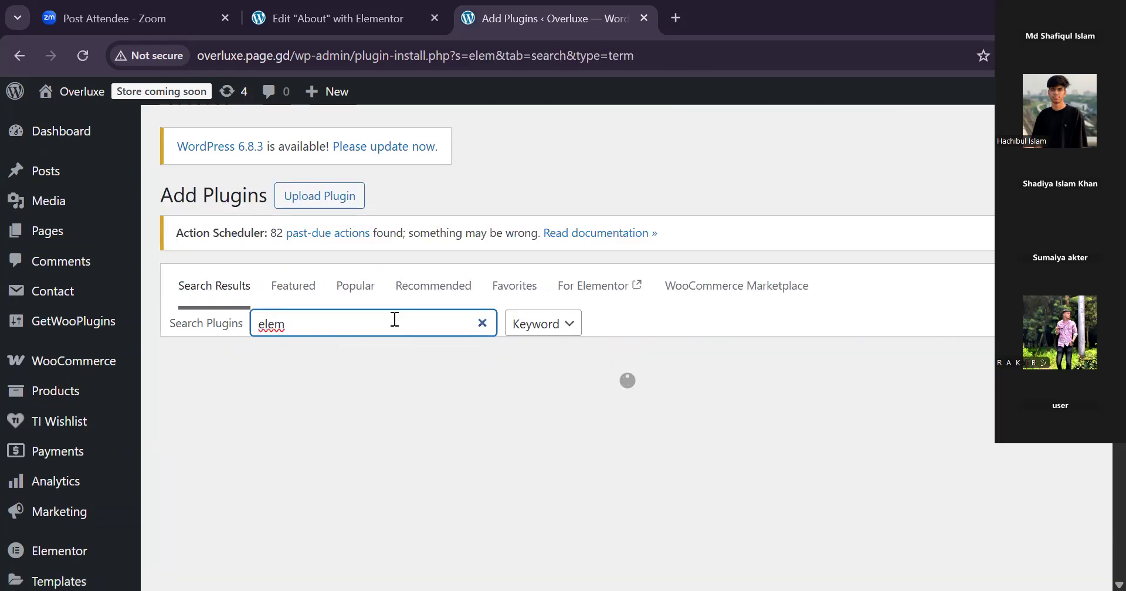
type("ence k")
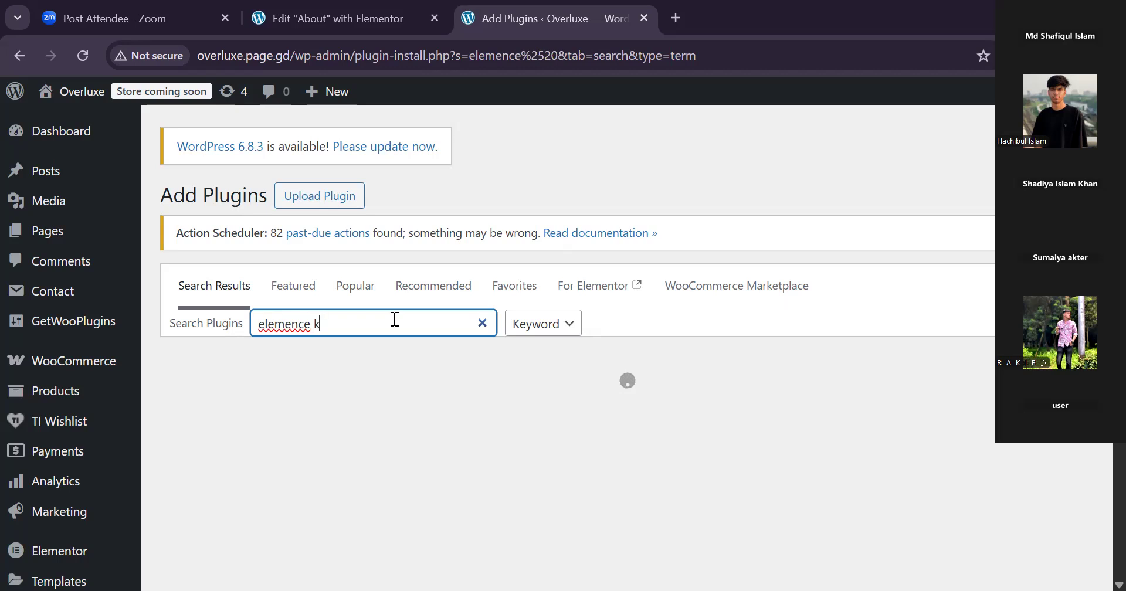
key("BackSpace")
key("BackSpace")
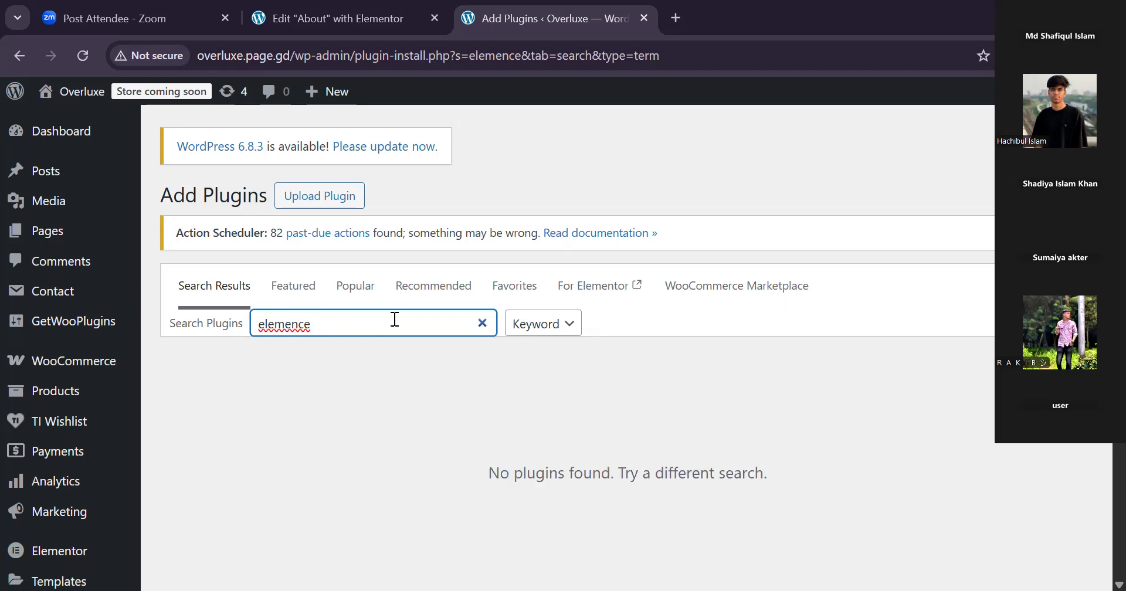
type("kit")
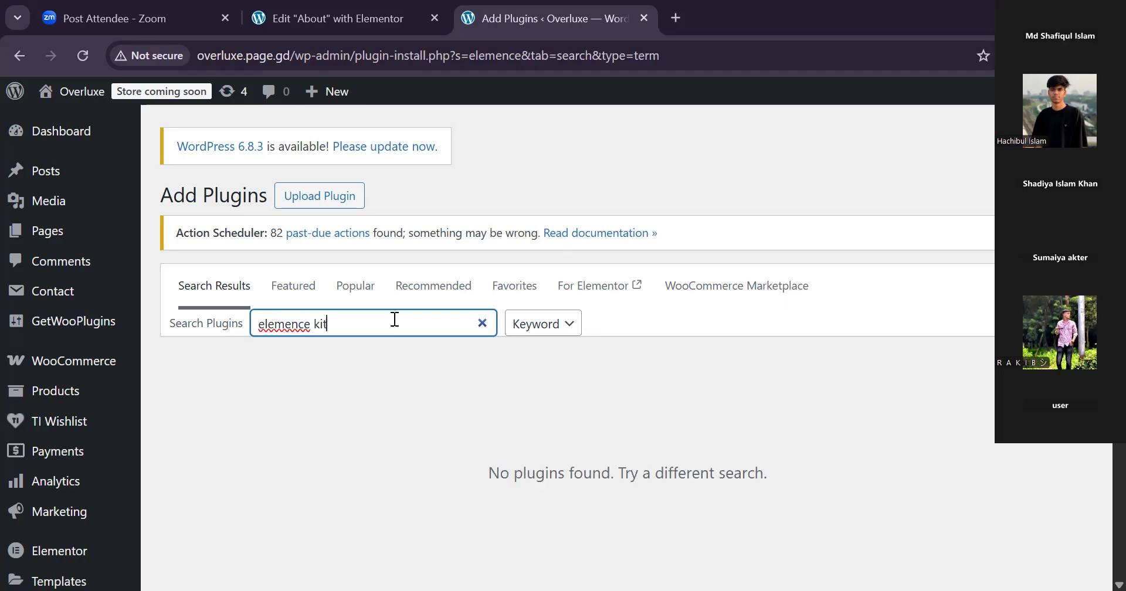
key("BackSpace")
key("BackSpace")
key("BackSpace")
key("BackSpace")
key("BackSpace")
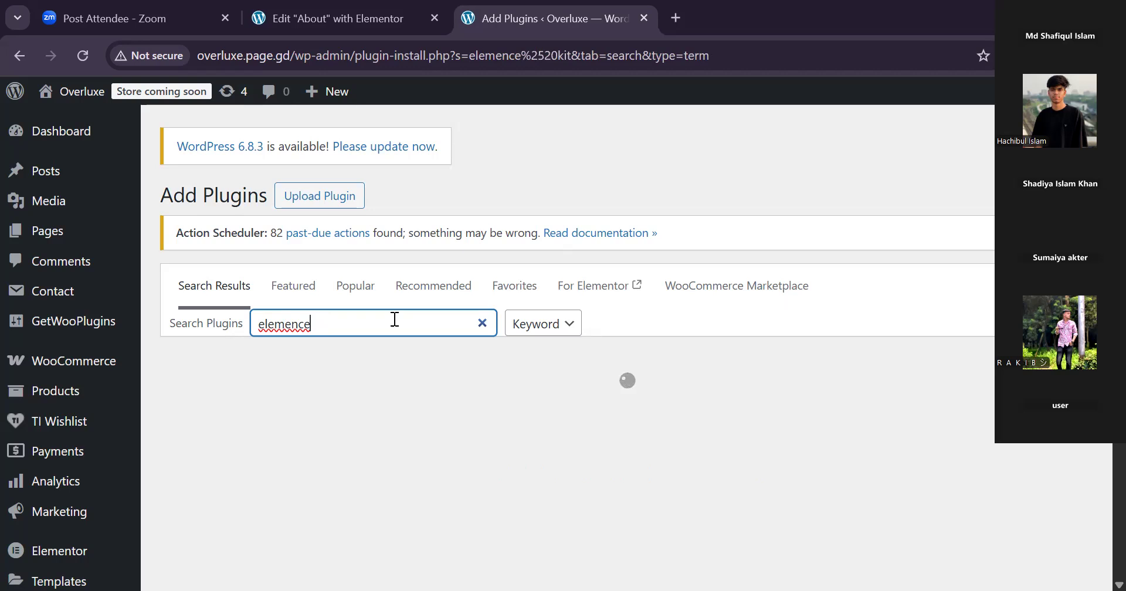
key("BackSpace")
key("BackSpace")
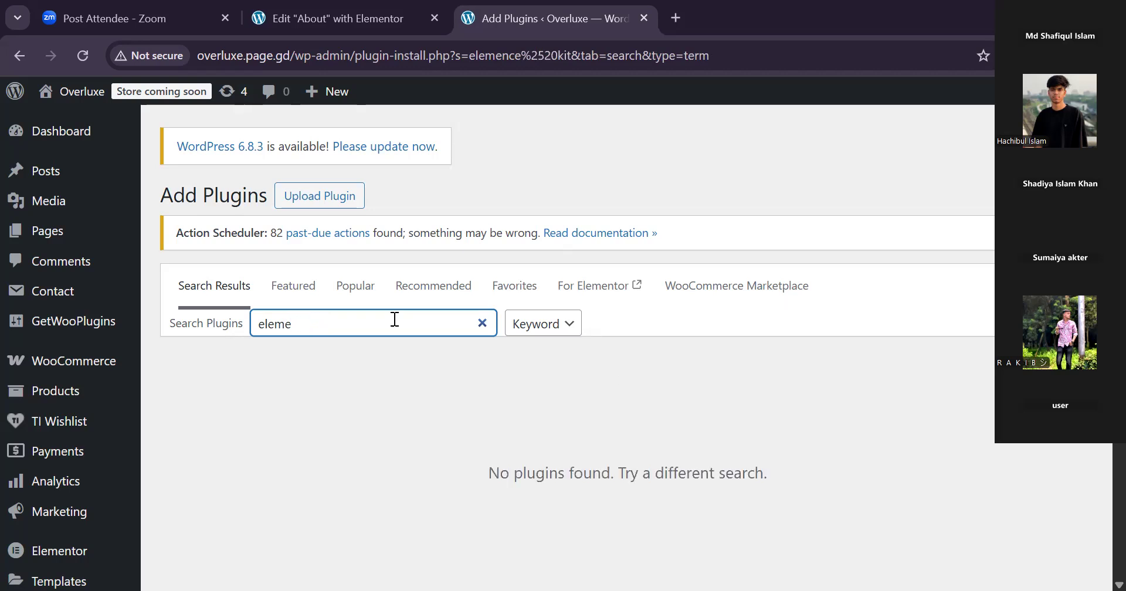
Try the plugin search terms "elementce" and "elementse kit", and cut the term back to "elem".
type("nt")
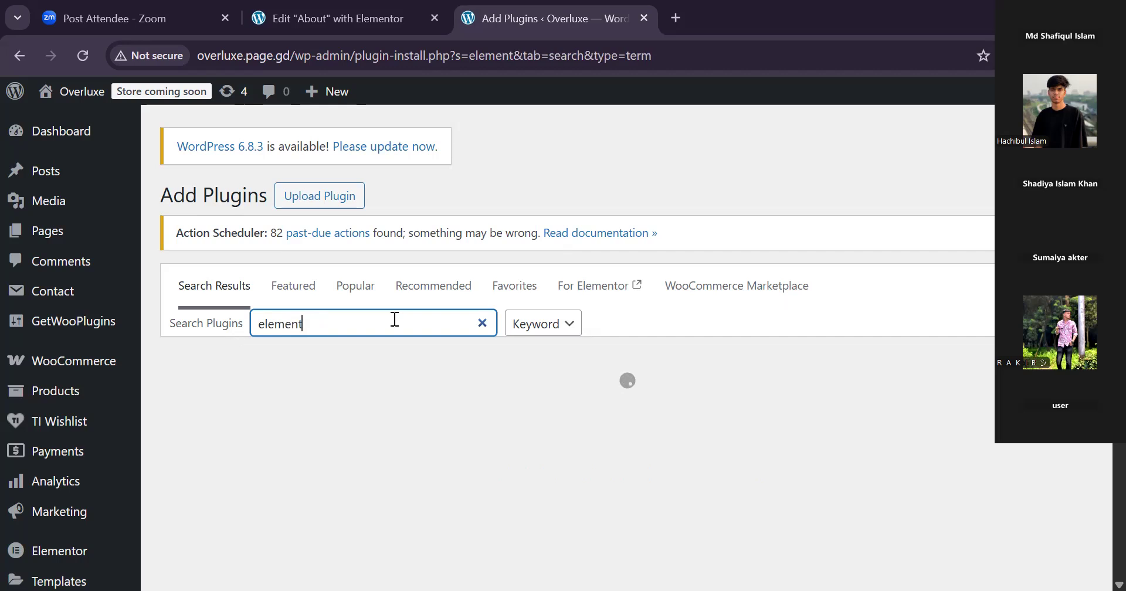
type("ce")
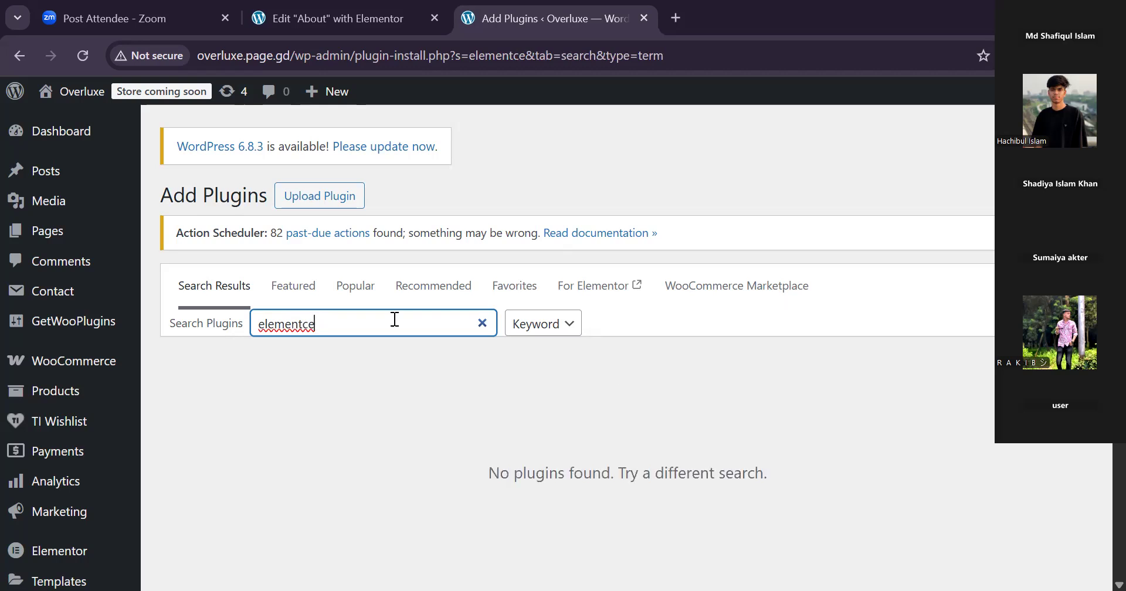
key("BackSpace")
key("BackSpace")
type("se")
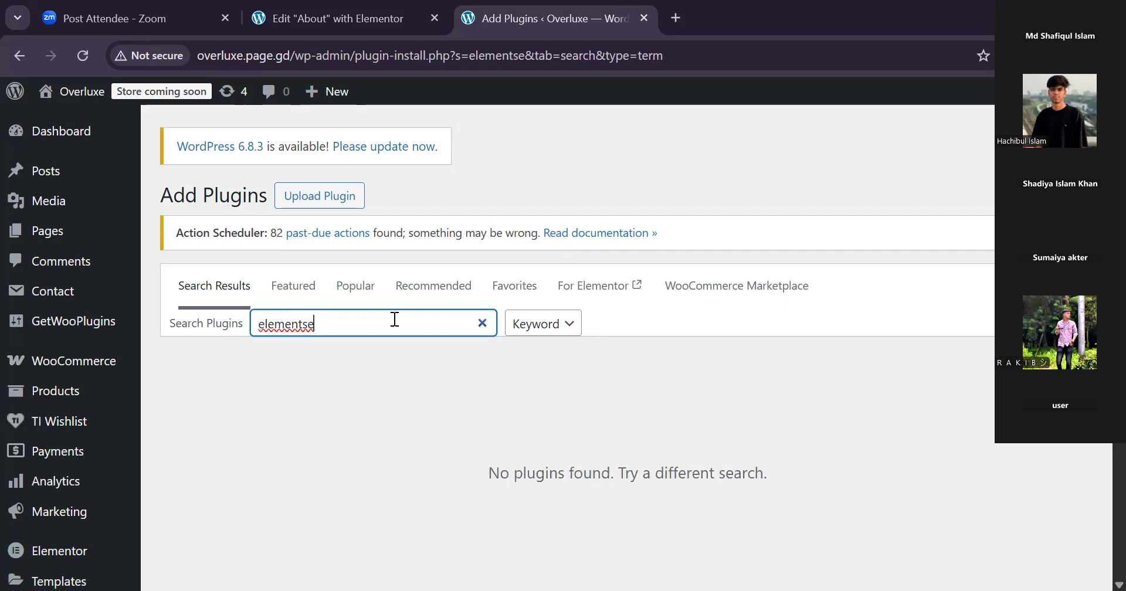
type(" kit")
key("BackSpace")
key("BackSpace")
key("BackSpace")
key("BackSpace")
key("BackSpace")
key("BackSpace")
key("BackSpace")
key("BackSpace")
key("BackSpace")
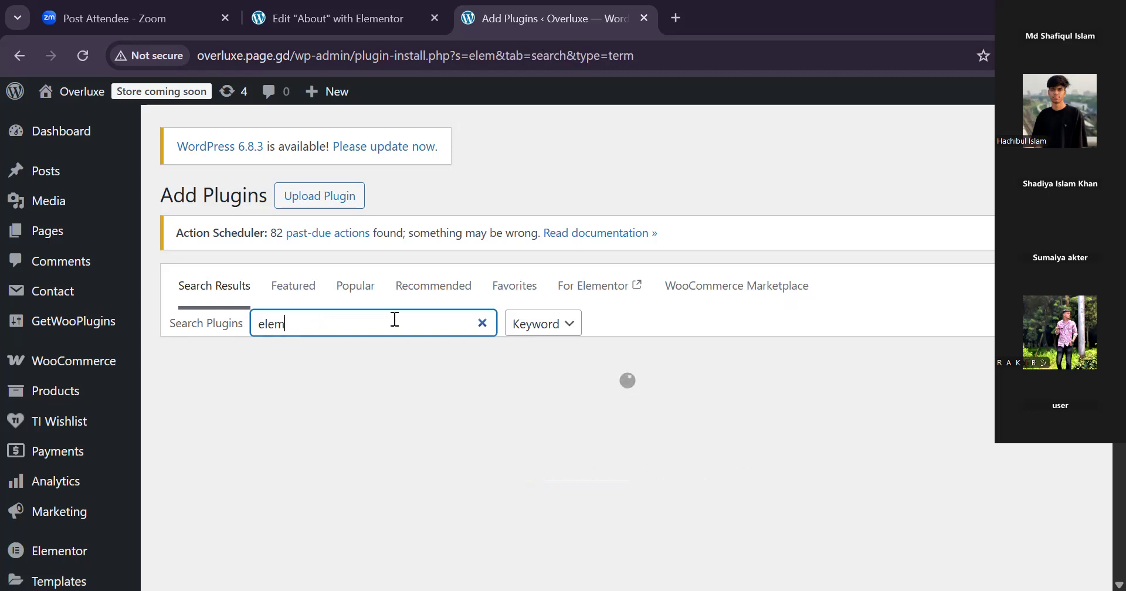
Search the plugin directory for "elements" and look through the first results.
type("ents")
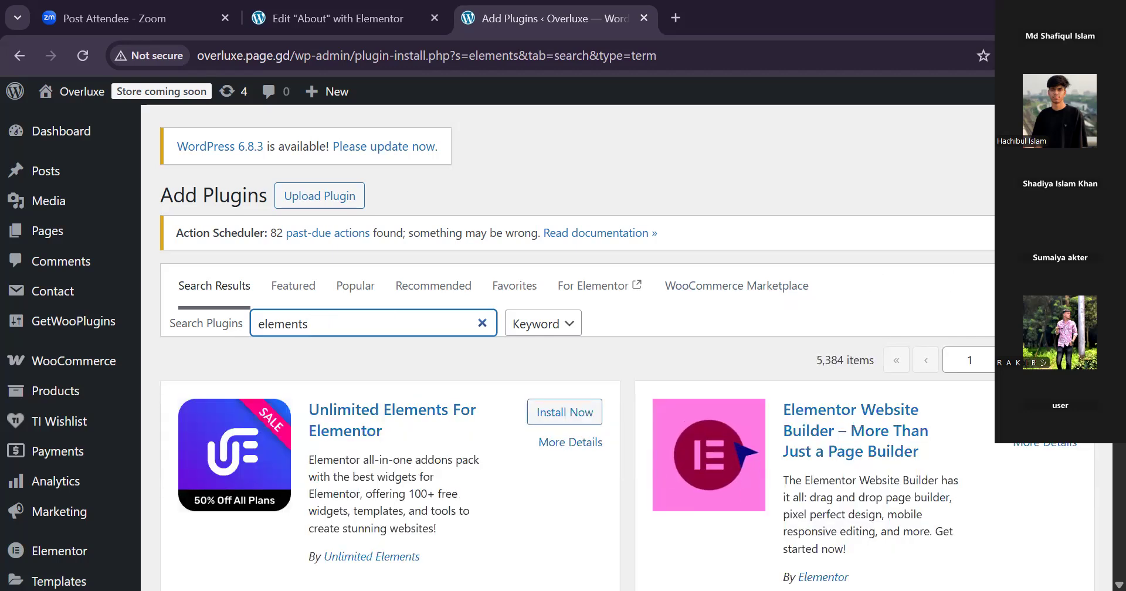
scroll(568, 349, "down", 5)
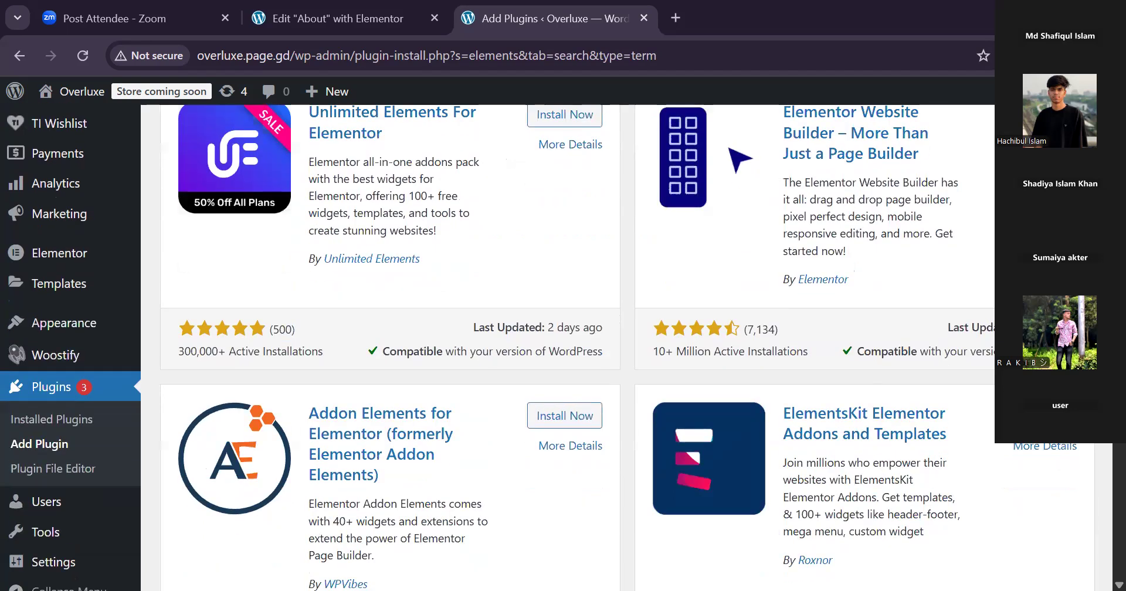
scroll(567, 348, "up", 5)
Extend the plugin search to "elements kit" and look through the results for the ElementsKit plugin.
type("kit")
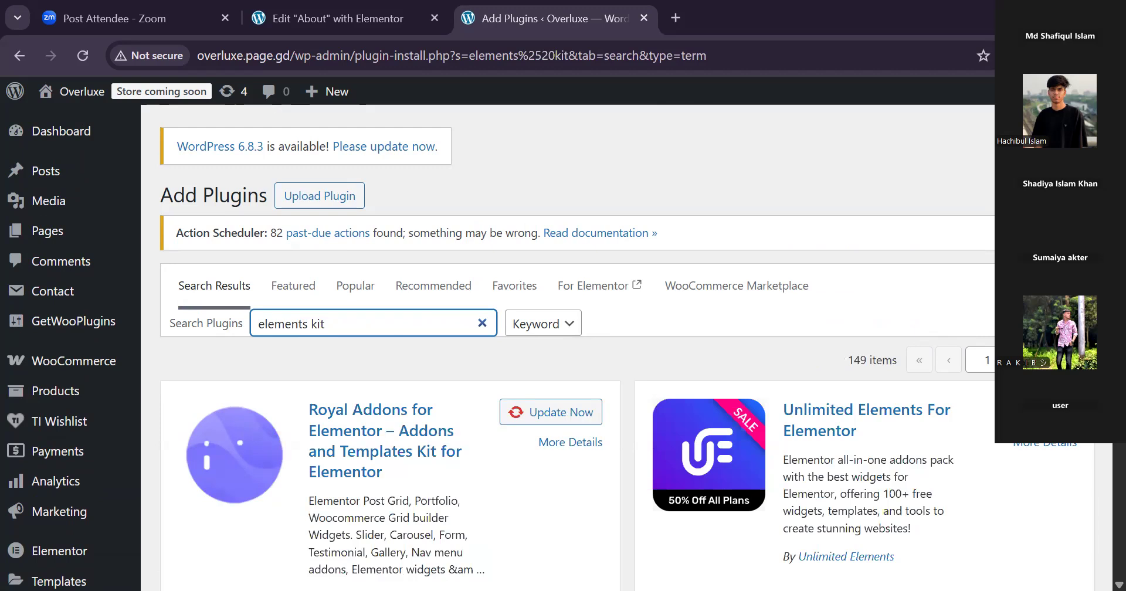
scroll(621, 352, "down", 5)
scroll(621, 352, "up", 3)
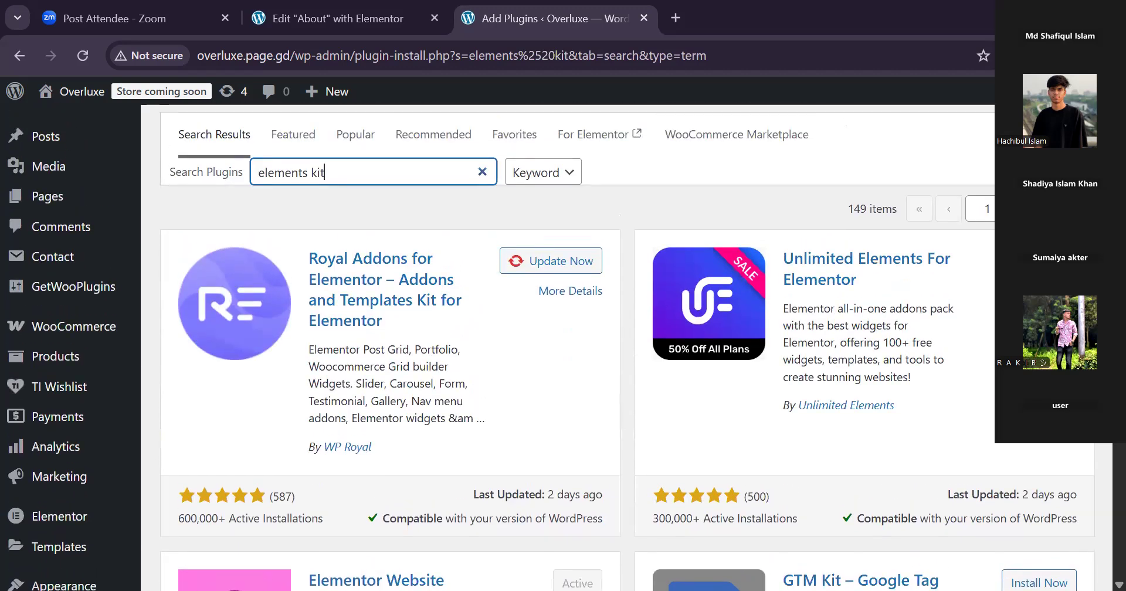
scroll(622, 351, "down", 6)
scroll(622, 352, "up", 2)
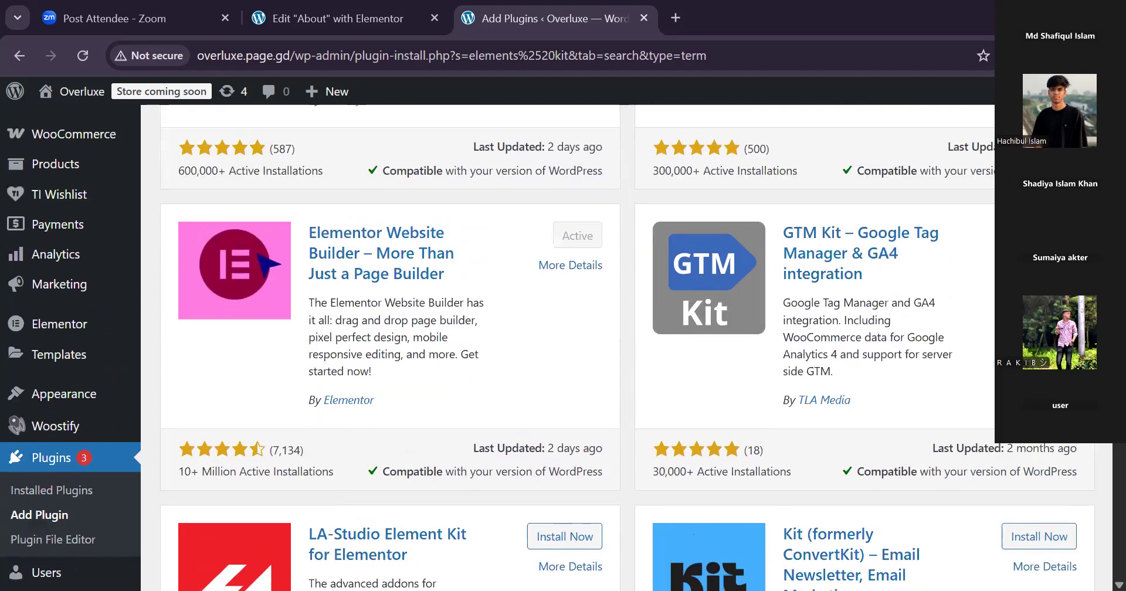
scroll(563, 352, "up", 2)
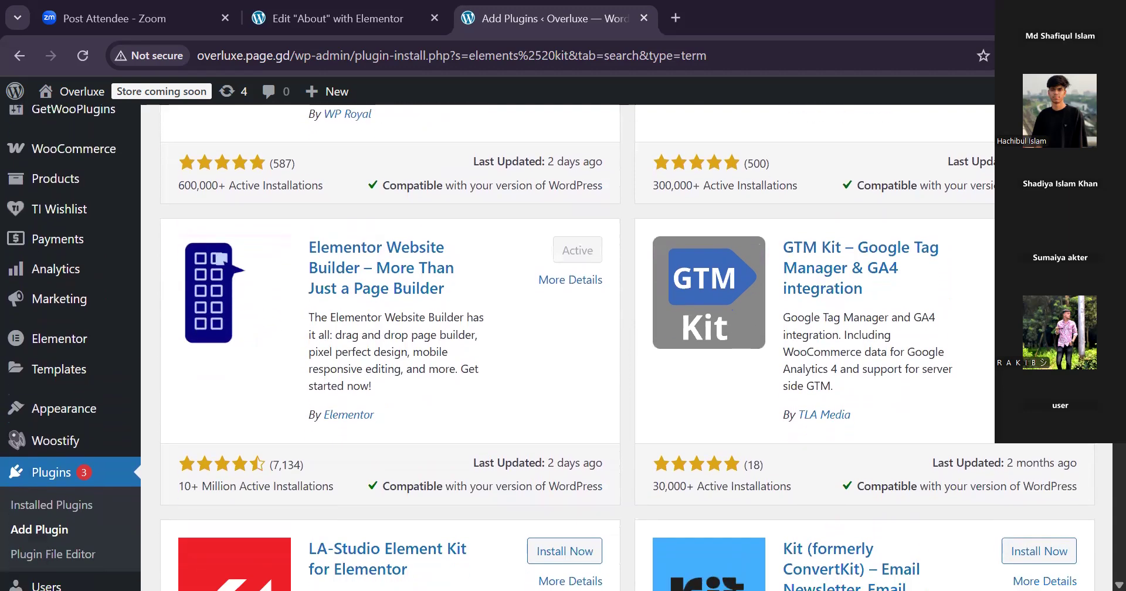
scroll(563, 352, "down", 1)
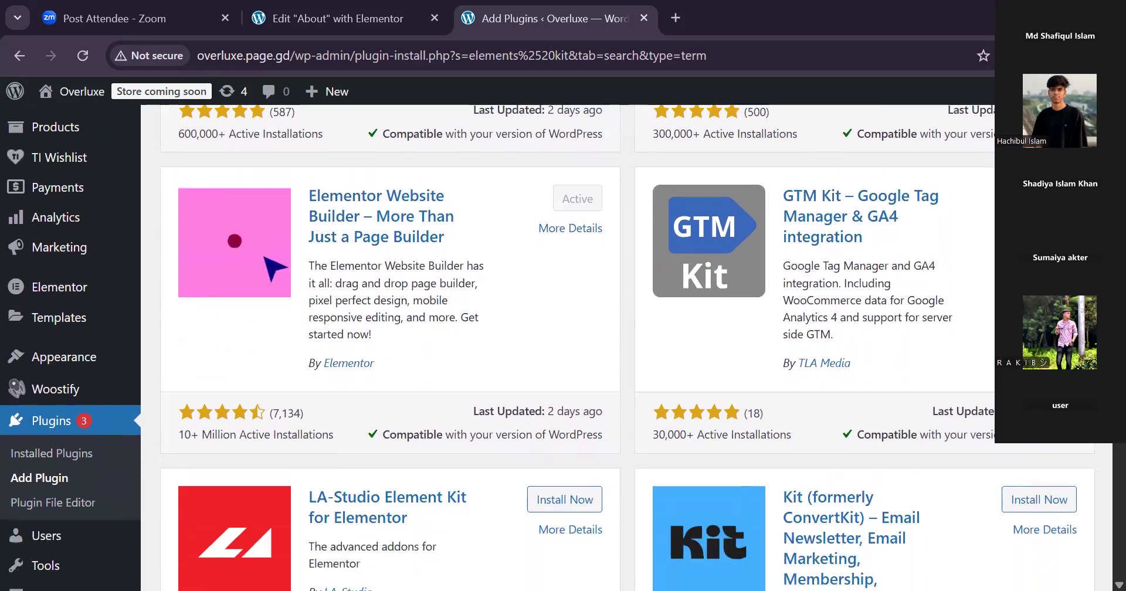
scroll(563, 352, "up", 7)
scroll(324, 276, "up", 1)
Change the plugin search to "elementskit" and install the ElementsKit Elementor Addons and Templates plugin.
left_click(312, 324)
key("BackSpace")
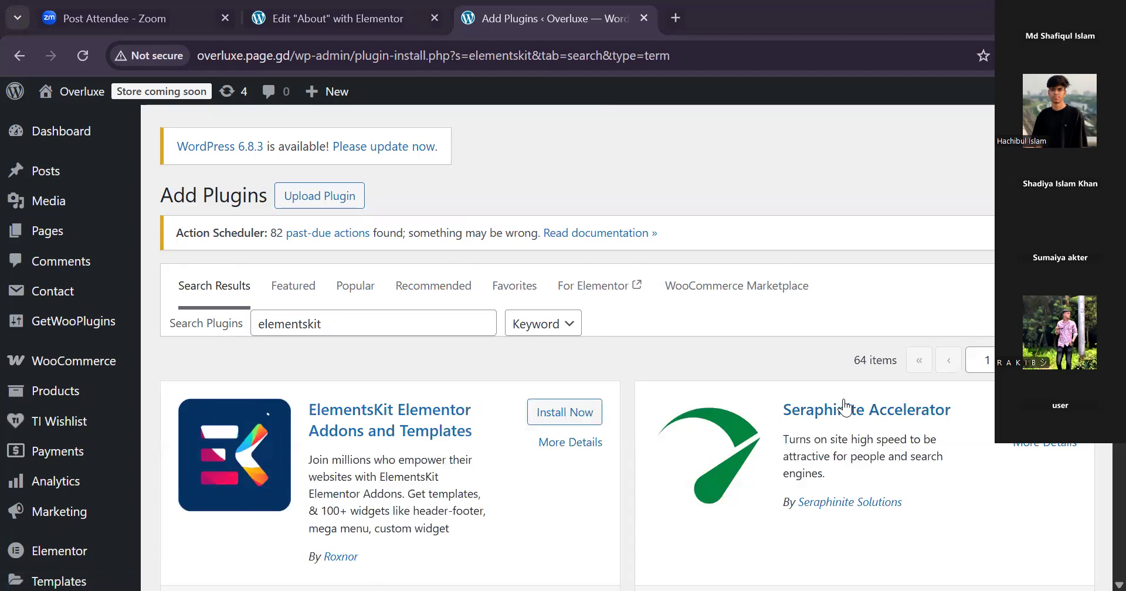
left_click(565, 412)
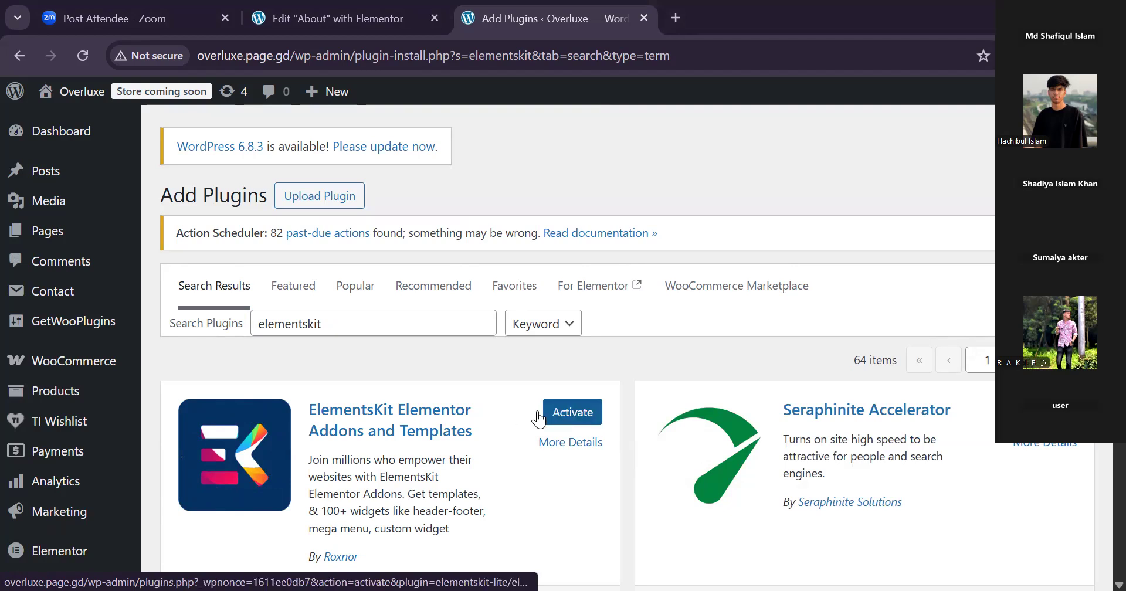
mouse_move(117, 391)
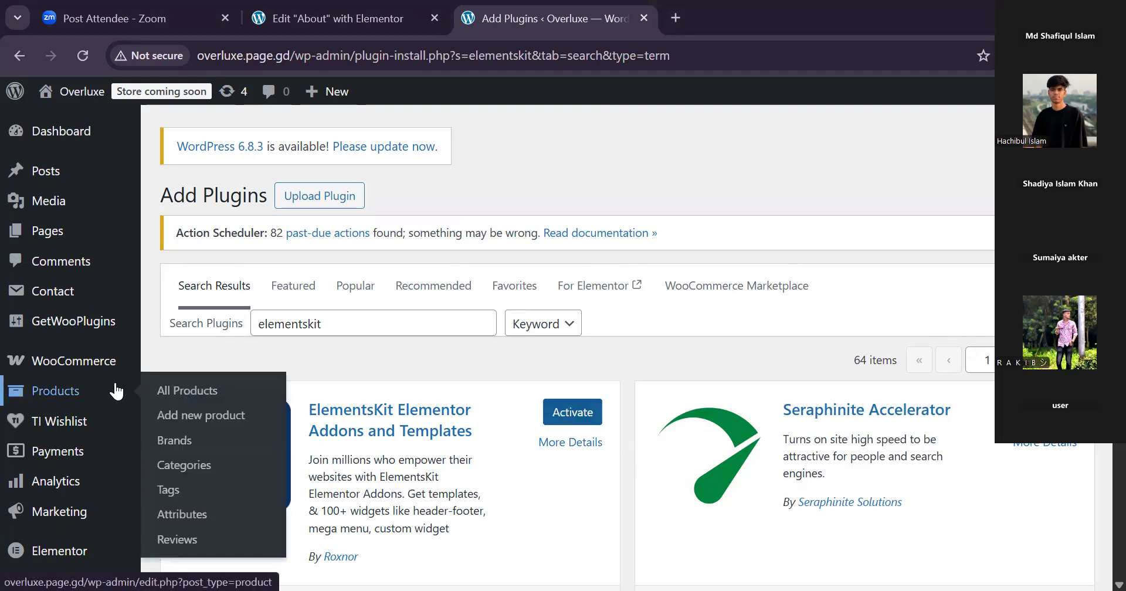
Activate the ElementsKit Elementor Addons and Templates plugin and check its entry among the installed plugins.
left_click(572, 412)
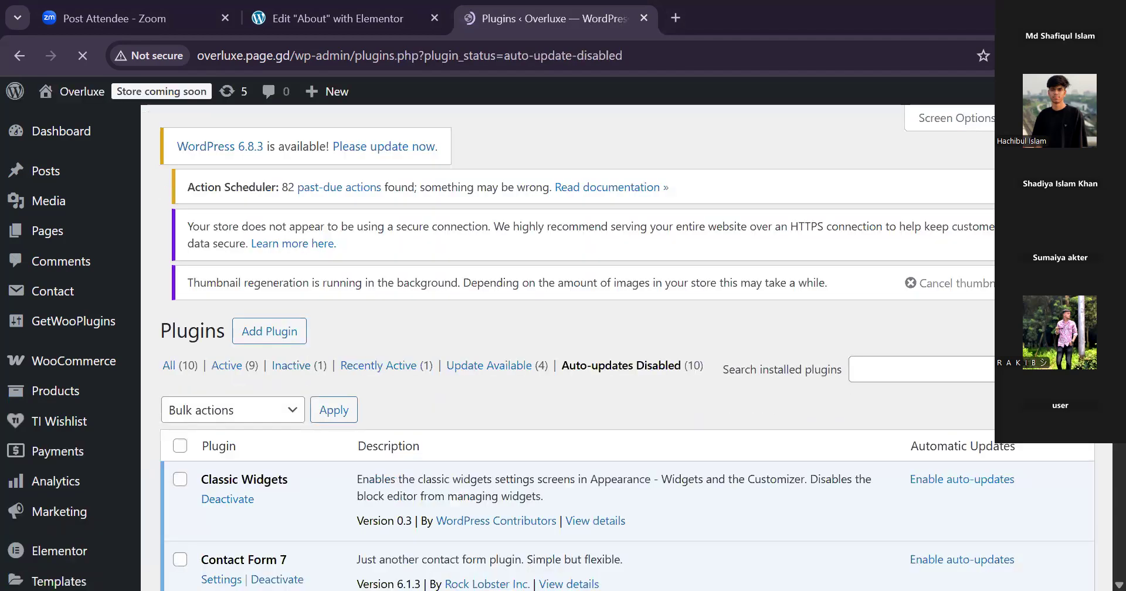
scroll(616, 351, "down", 15)
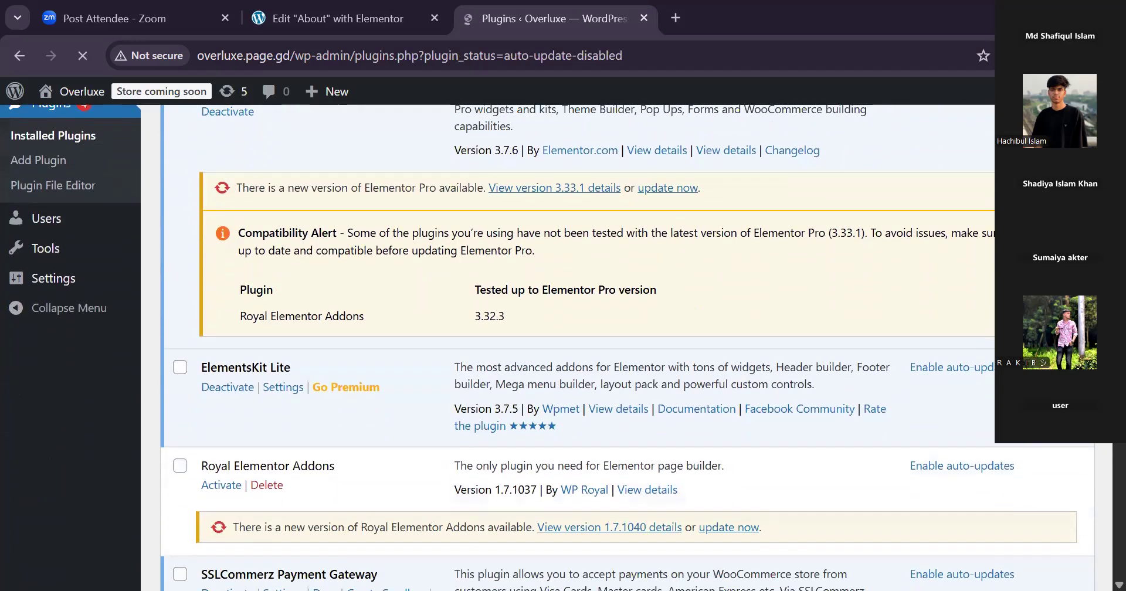
scroll(616, 352, "down", 3)
scroll(616, 352, "up", 4)
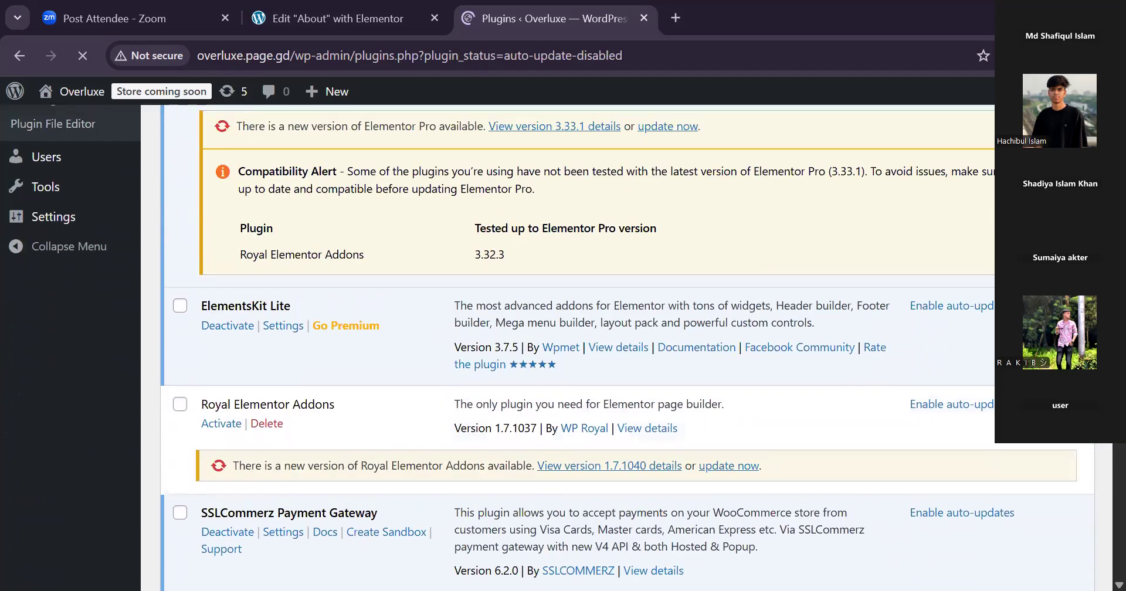
scroll(615, 351, "up", 3)
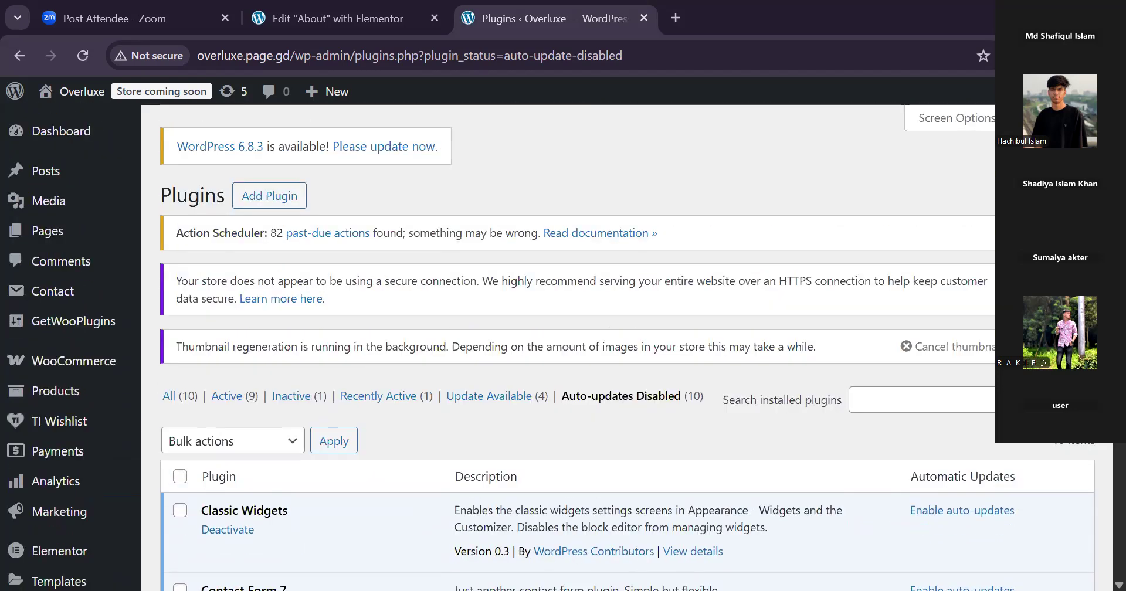
Open the list of all site pages and move the Zoom tab behind the About editor's tab.
mouse_move(136, 133)
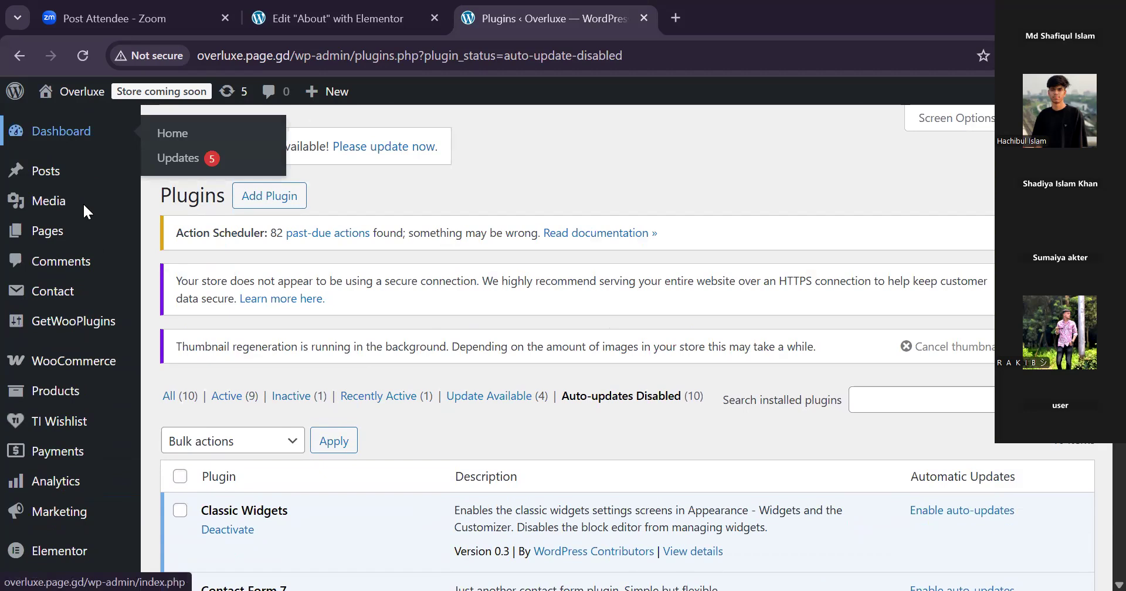
left_click(75, 227)
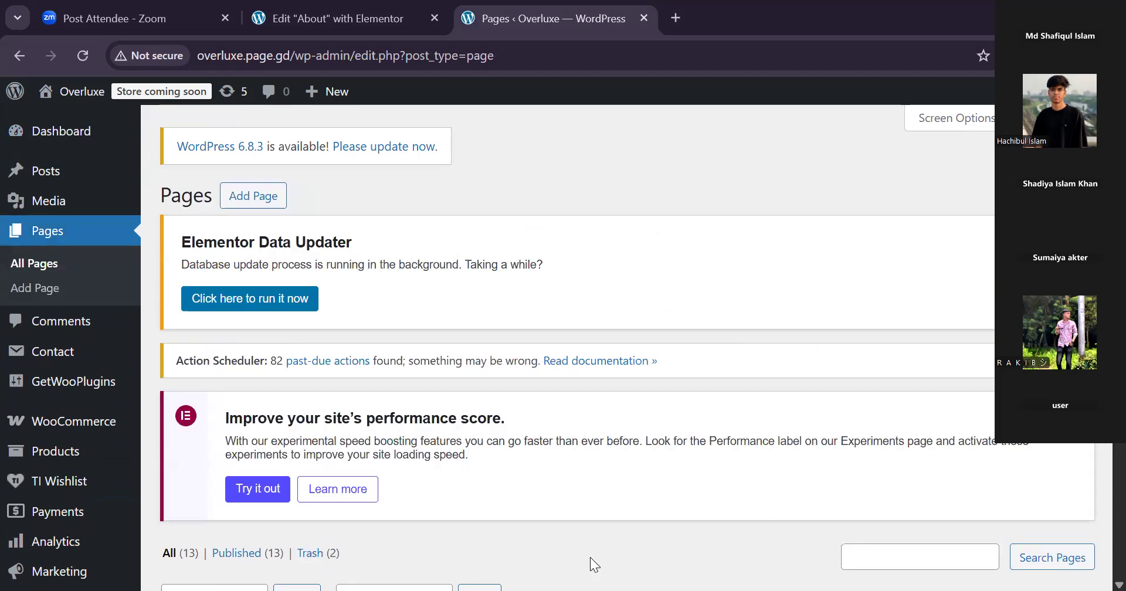
left_click_drag(139, 18, 342, 20)
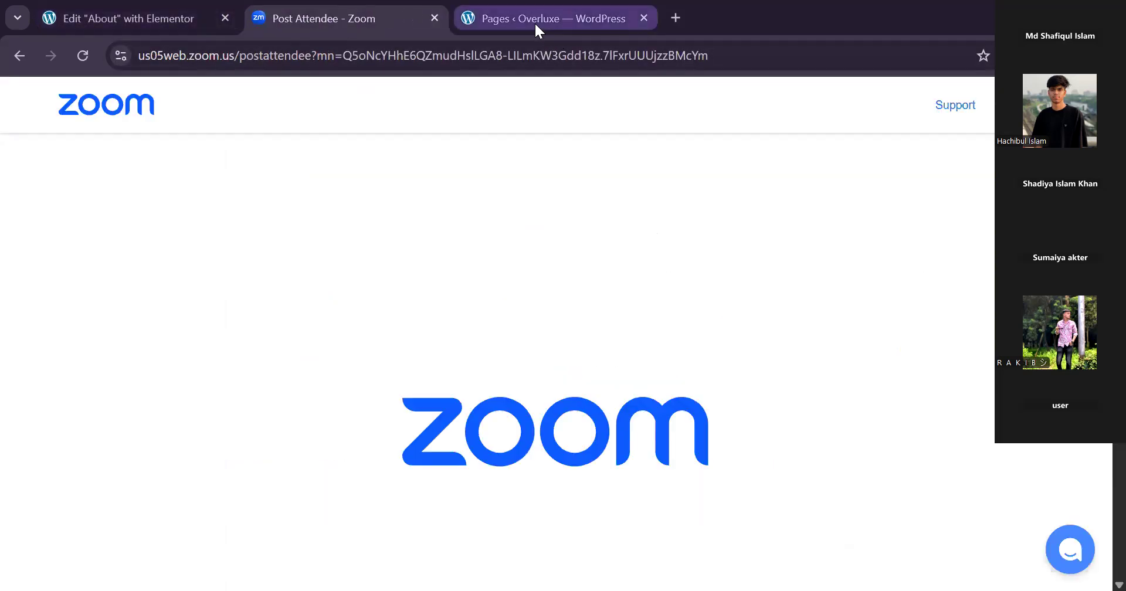
Try to insert the first saved "eComm 2025 - About Us" page template into the About page in Elementor.
left_click(149, 17)
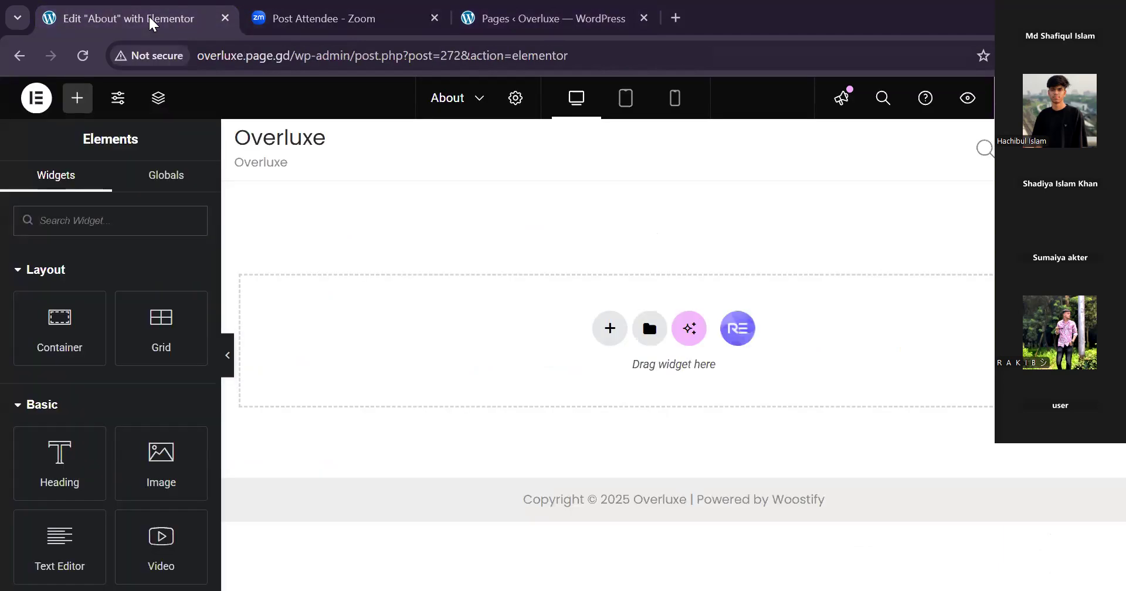
left_click(650, 329)
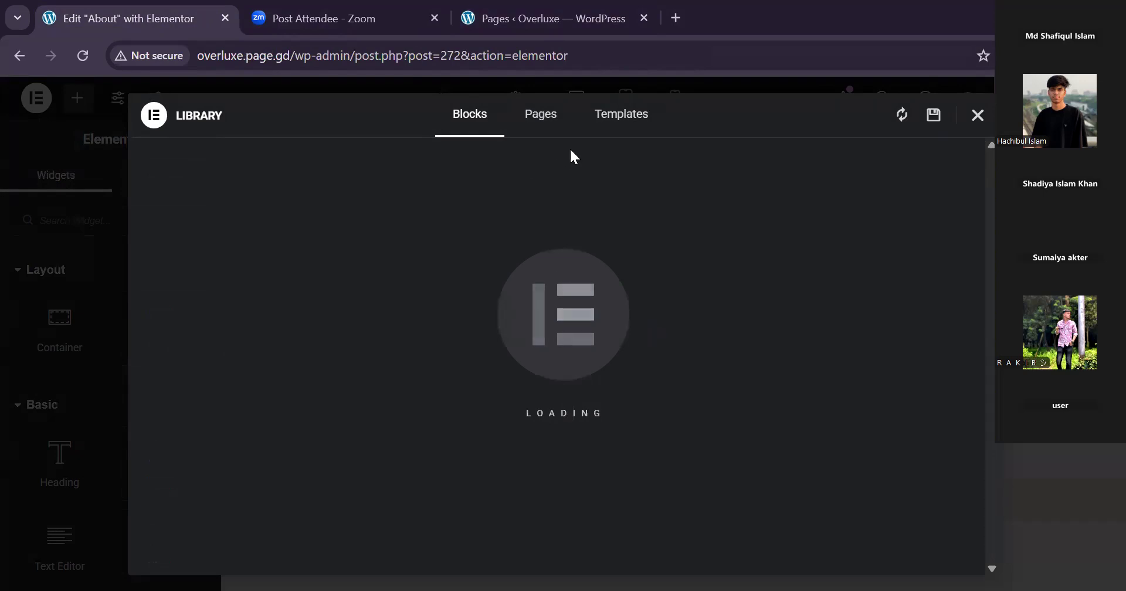
left_click(611, 120)
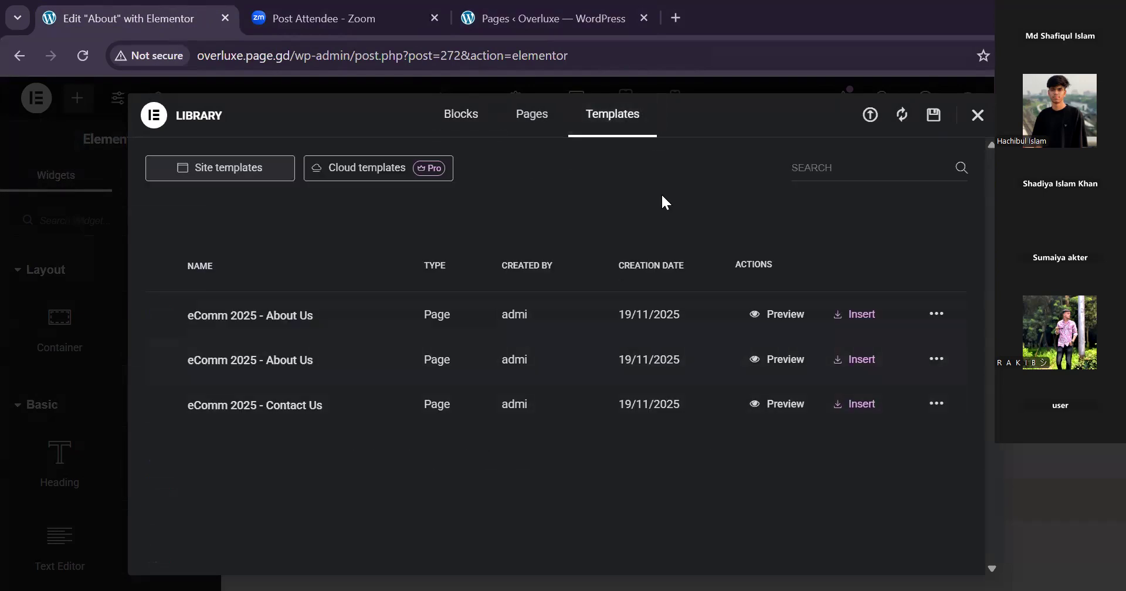
left_click(862, 315)
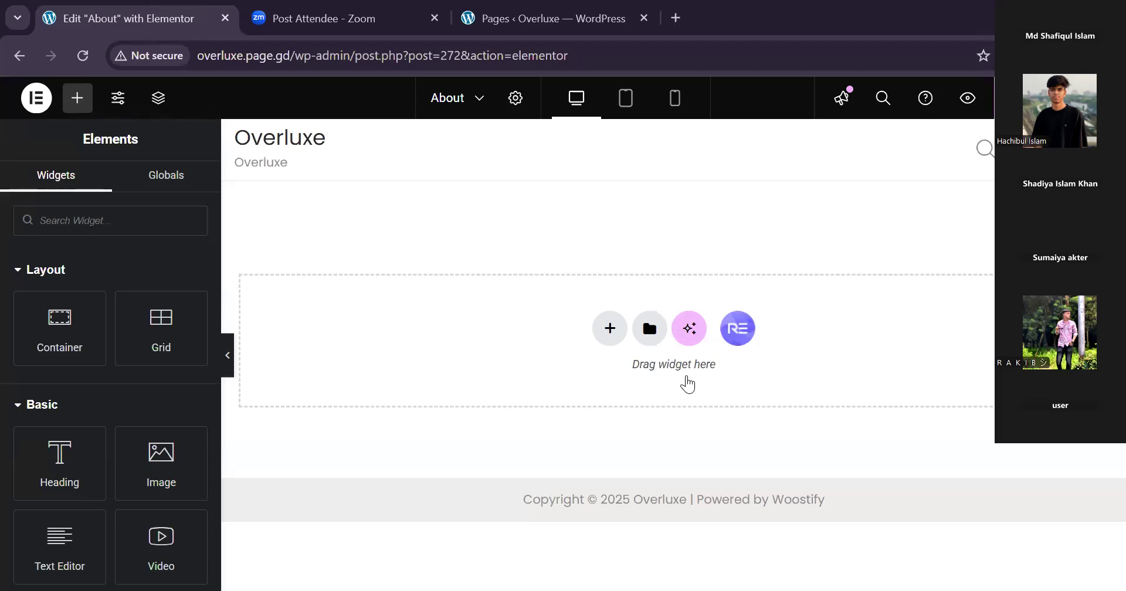
Reload the About page's Elementor editor, discarding unsaved changes, and check whether it has loaded.
left_click(85, 56)
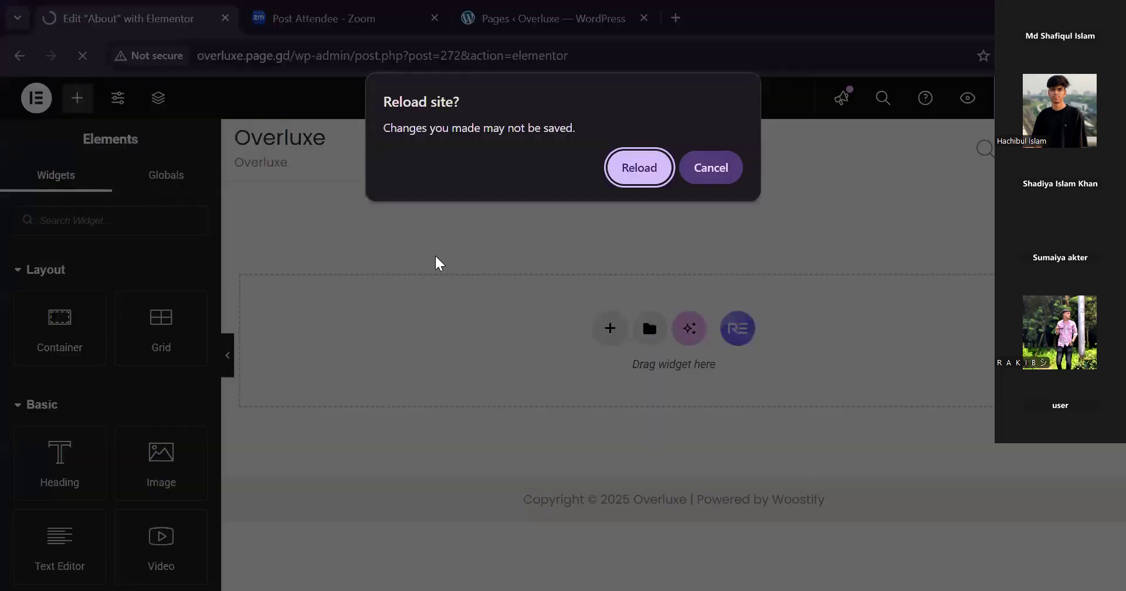
left_click(637, 170)
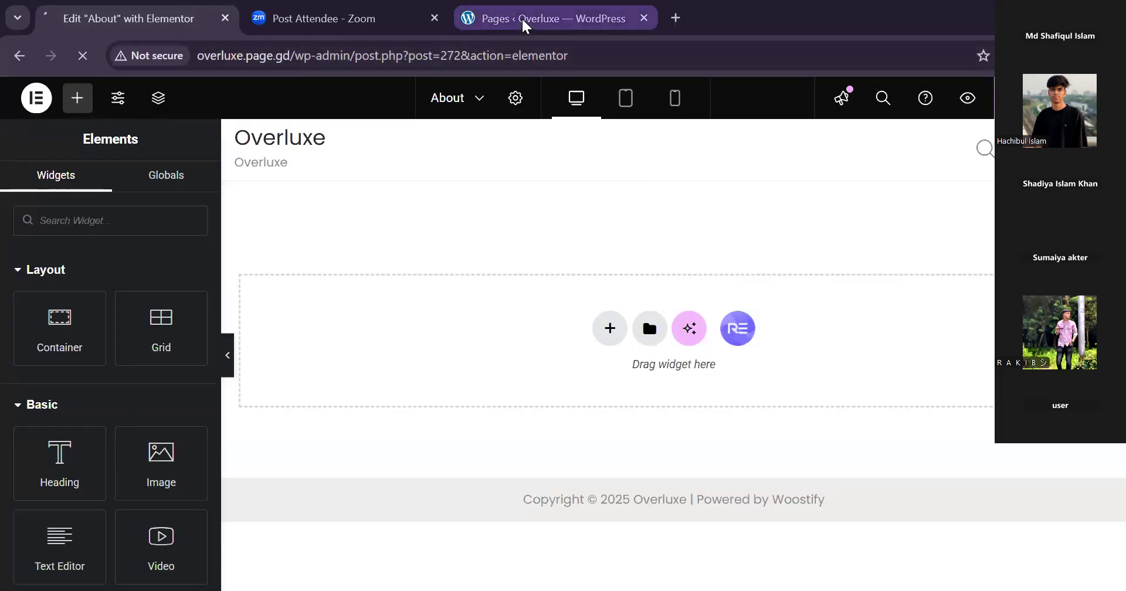
left_click(523, 19)
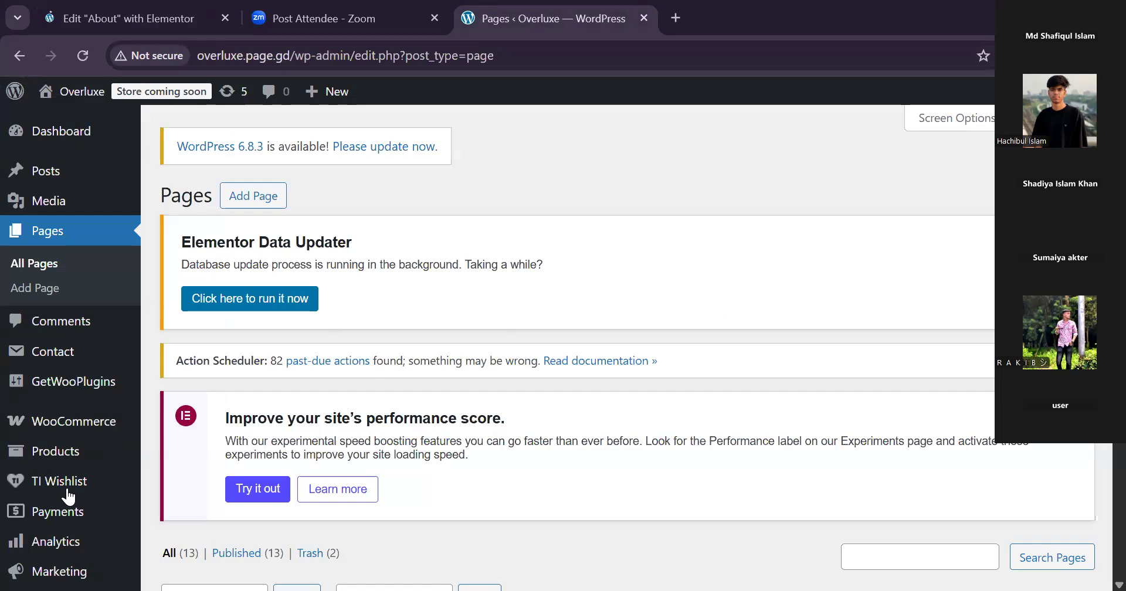
left_click(123, 16)
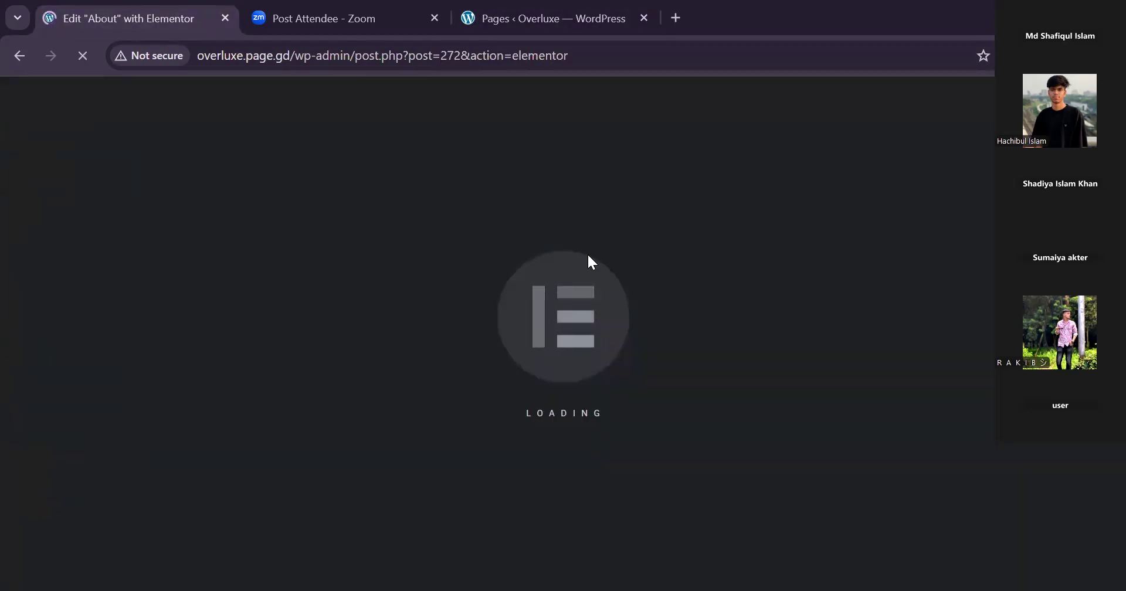
left_click(567, 18)
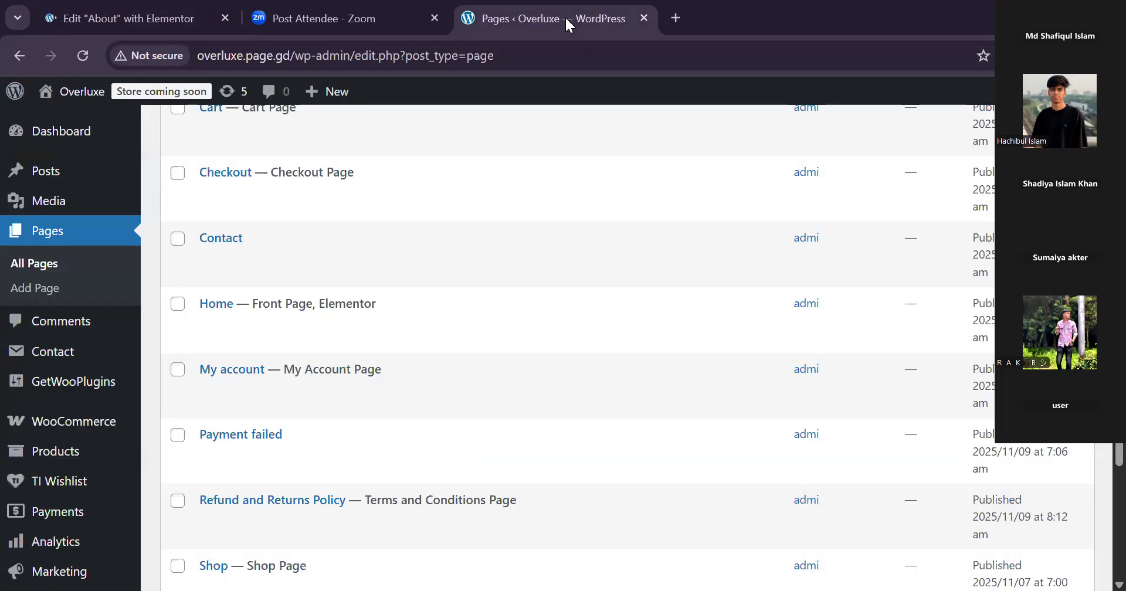
scroll(95, 434, "down", 5)
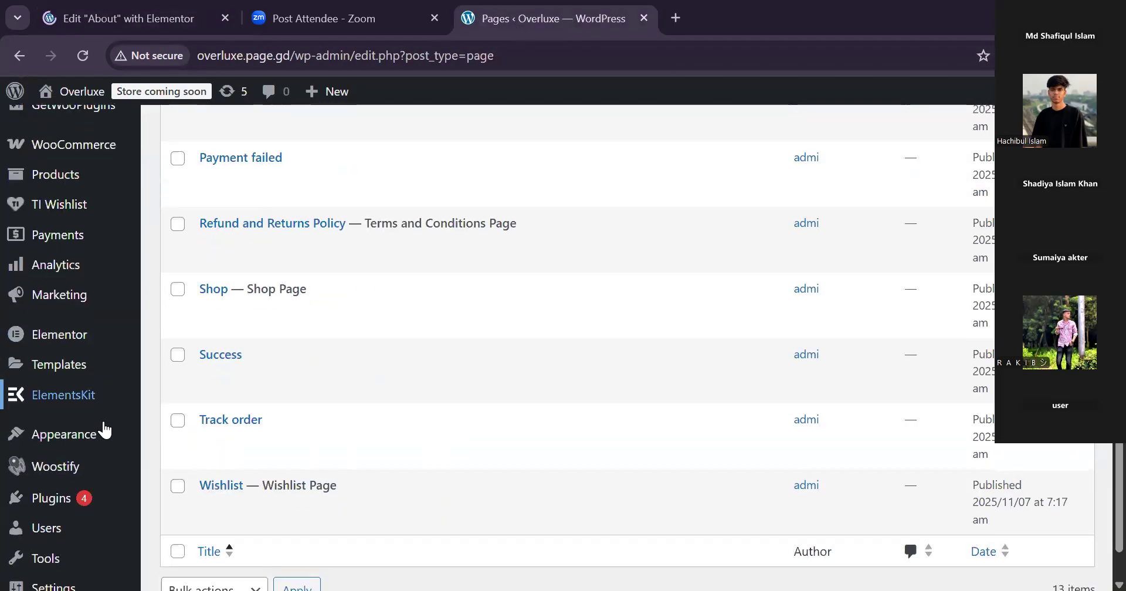
scroll(63, 508, "down", 1)
left_click(62, 507)
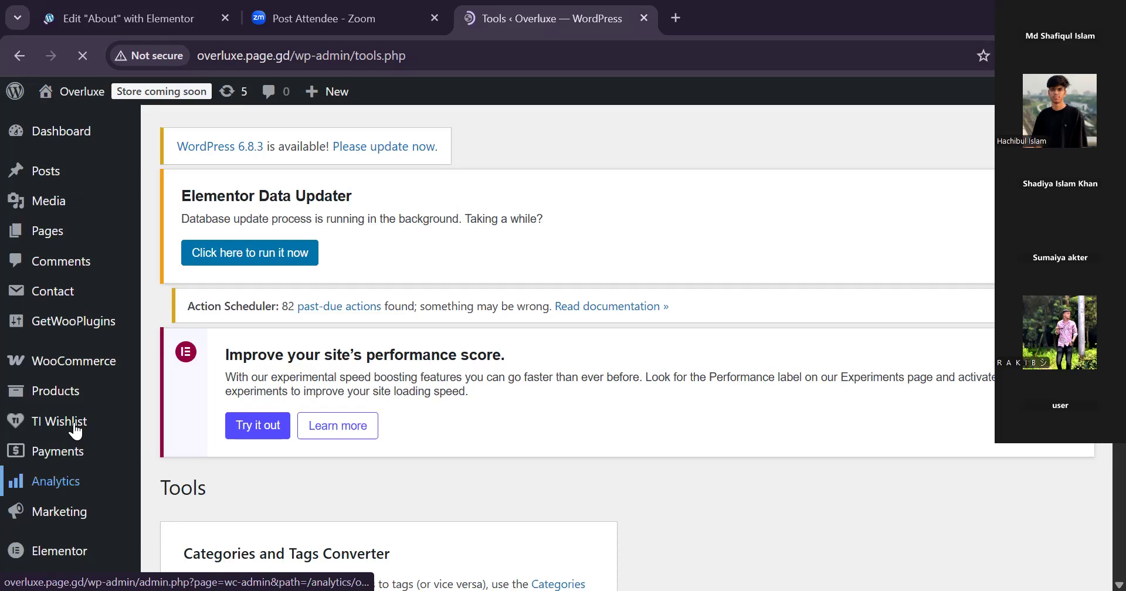
scroll(74, 424, "down", 5)
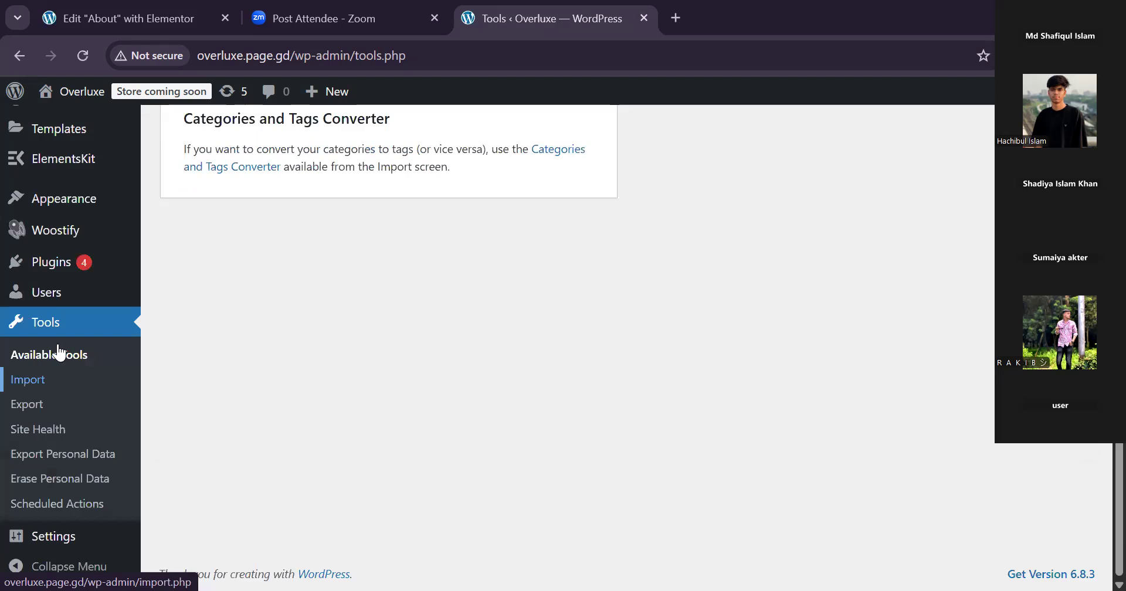
left_click(84, 311)
scroll(79, 267, "up", 5)
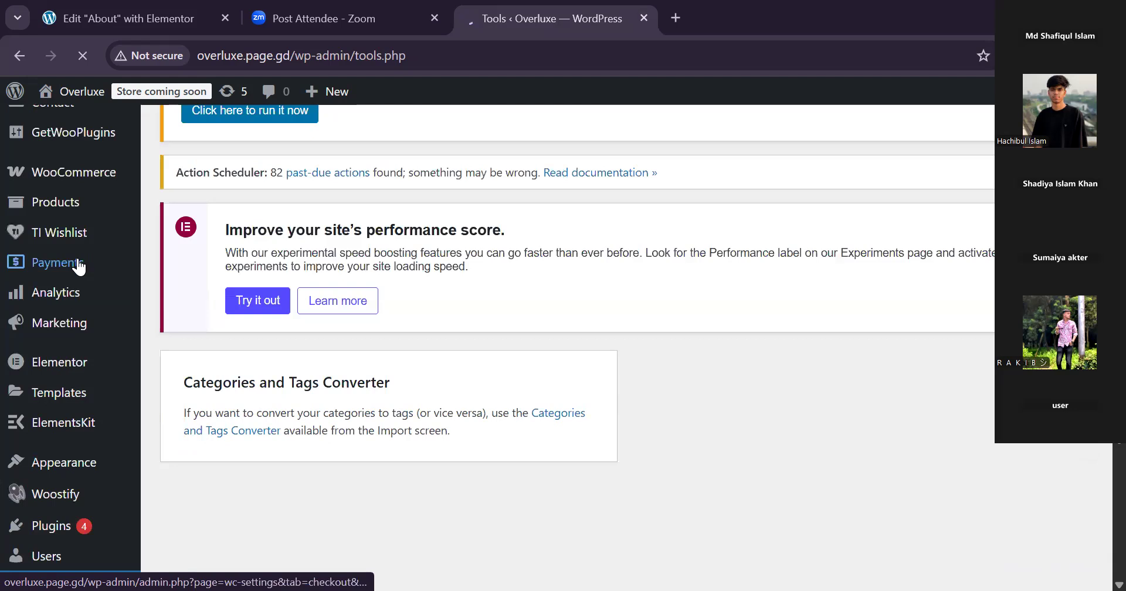
left_click(78, 263)
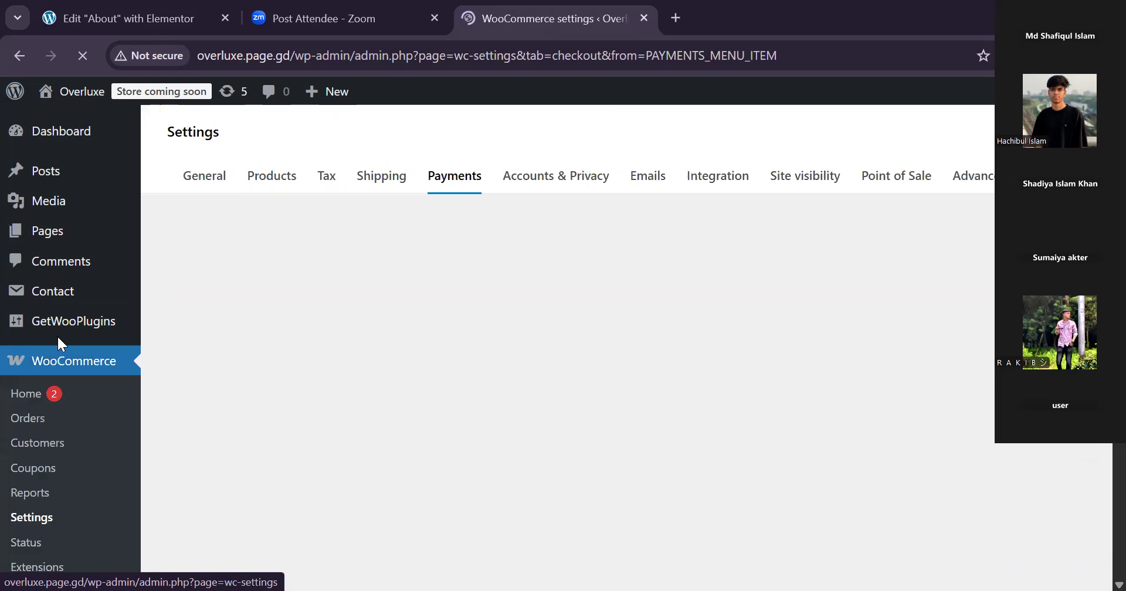
left_click(101, 16)
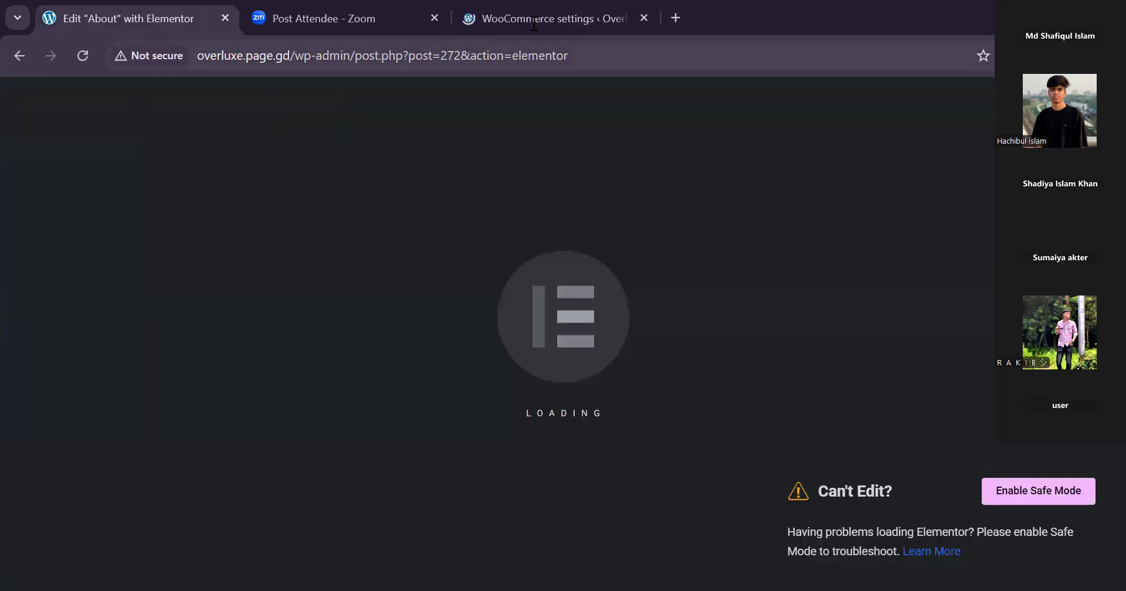
left_click(496, 22)
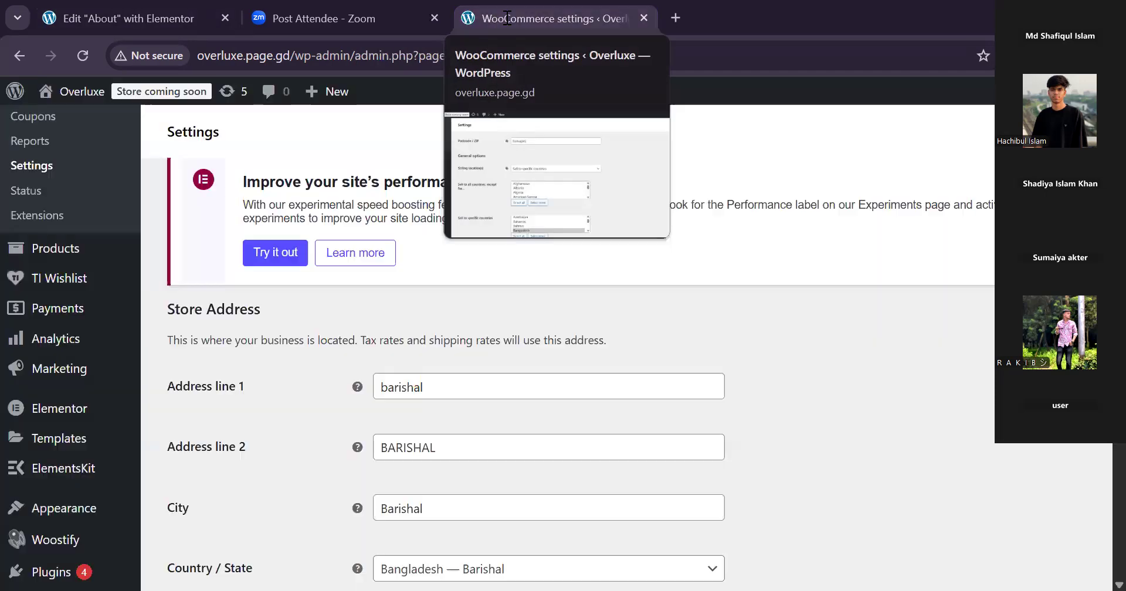
mouse_move(82, 407)
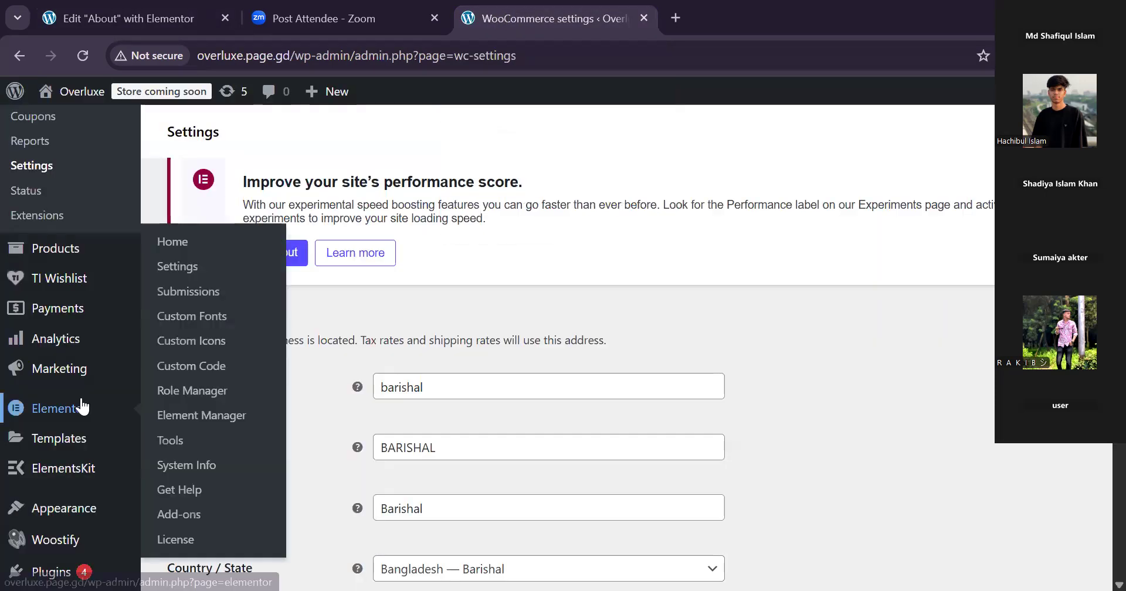
scroll(59, 572, "down", 1)
left_click(64, 572)
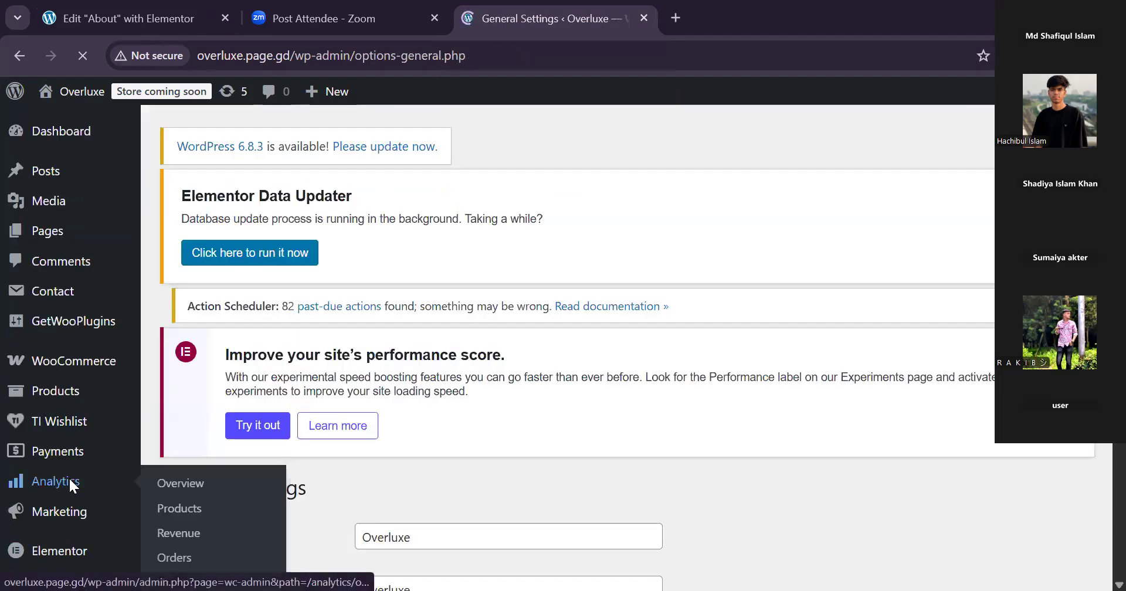
left_click(70, 485)
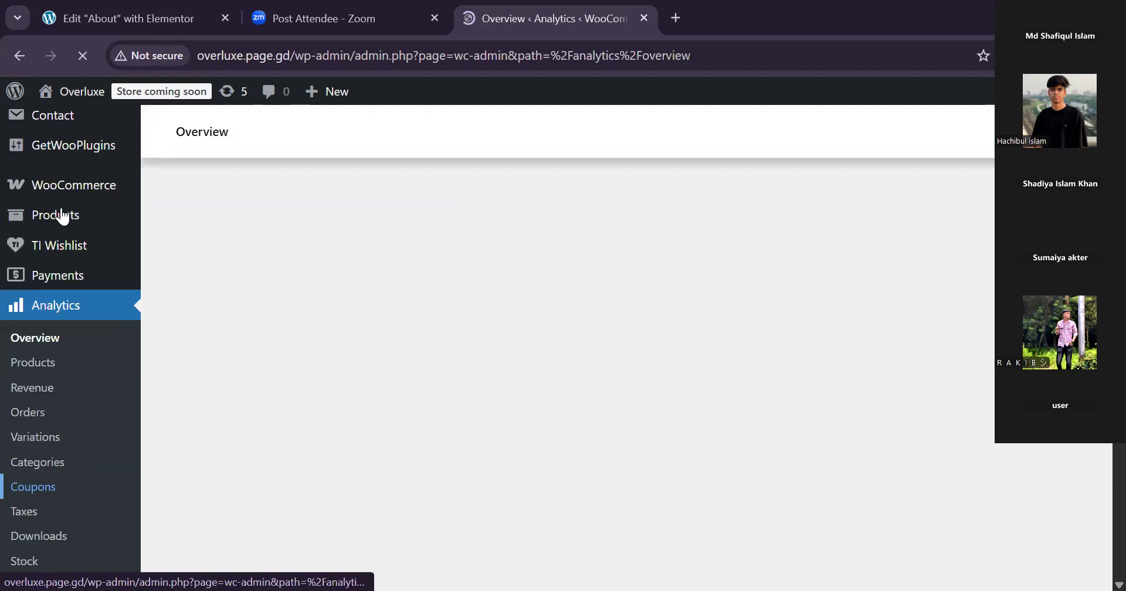
Open the installed plugins list, find the Royal Elementor Addons entry, and recheck whether the About page editor has loaded.
scroll(100, 488, "down", 5)
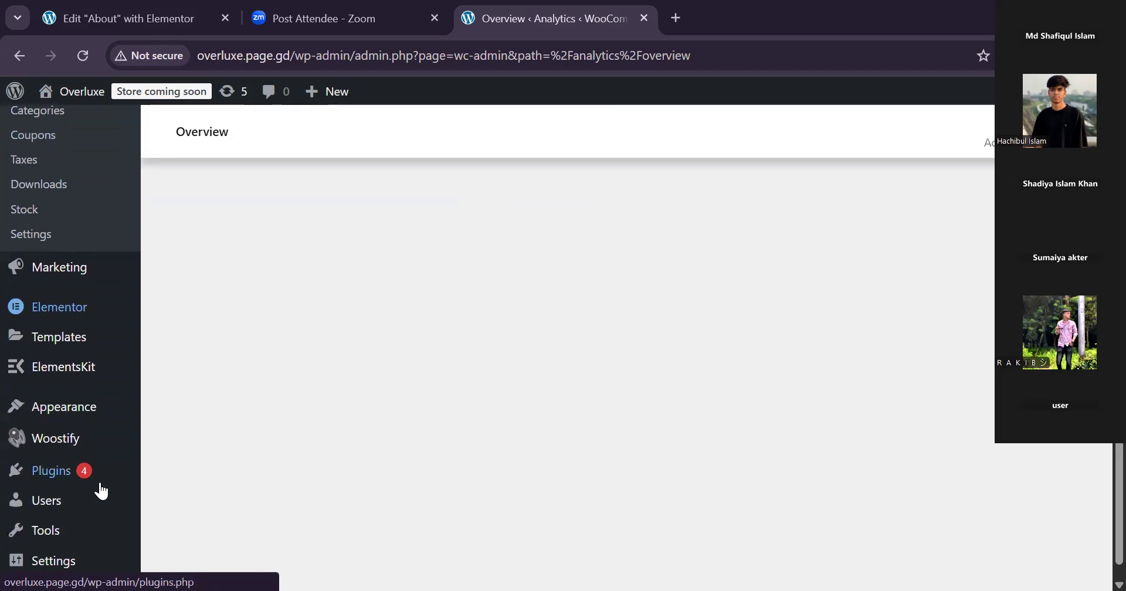
left_click(101, 490)
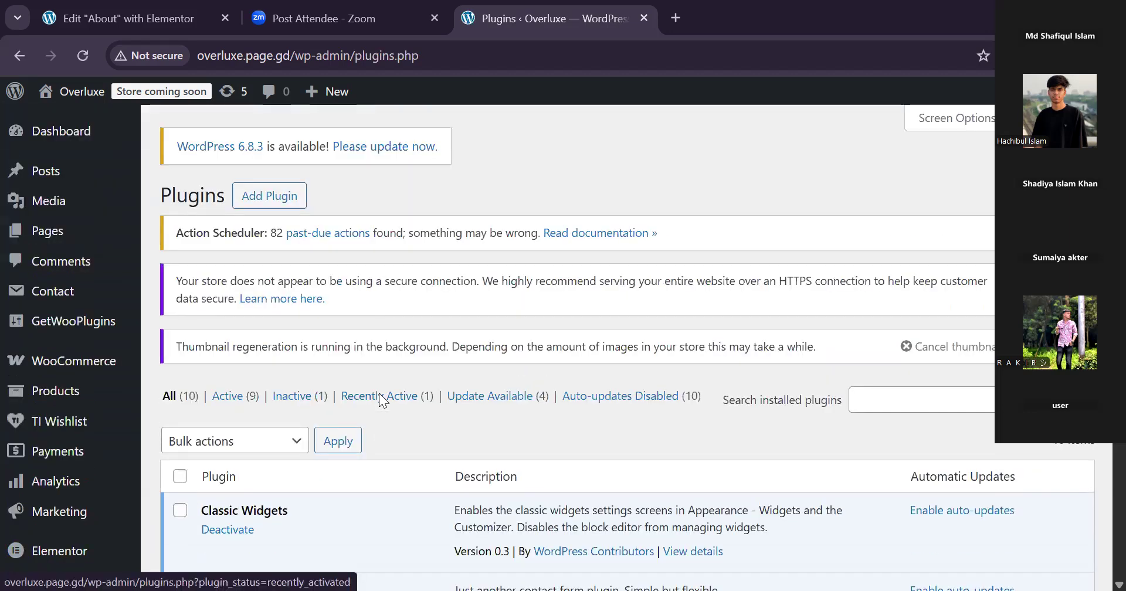
scroll(380, 395, "down", 10)
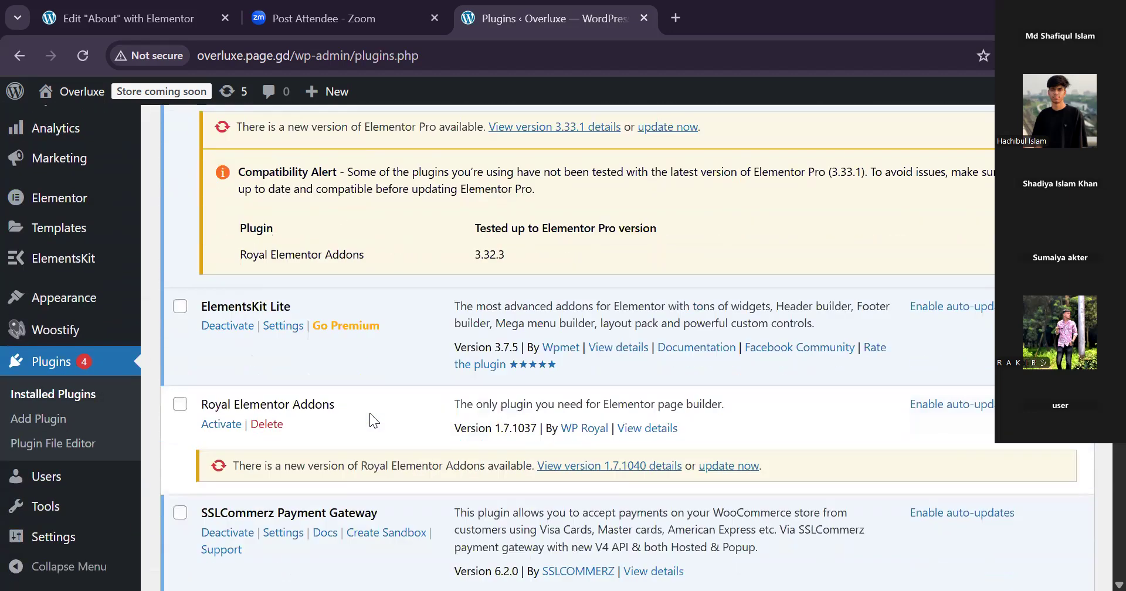
scroll(370, 412, "down", 1)
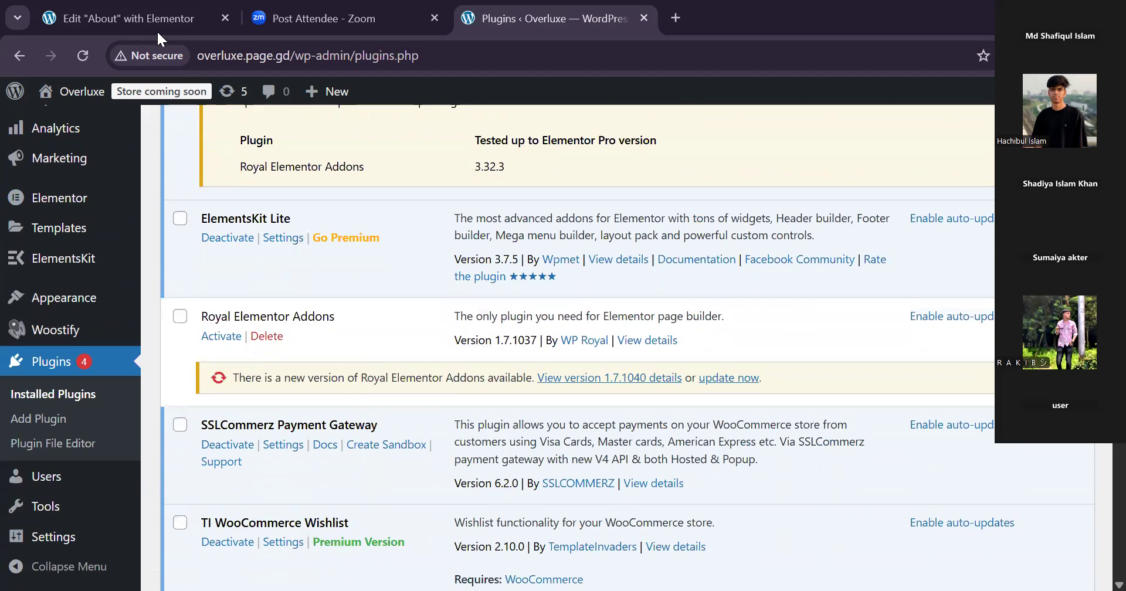
left_click(124, 19)
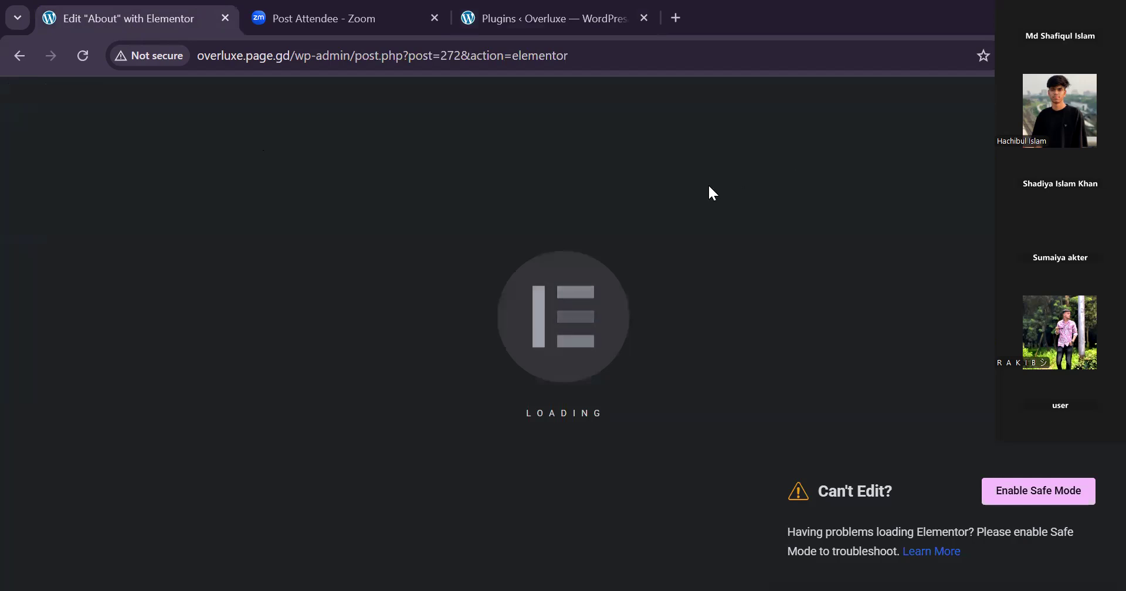
left_click(516, 24)
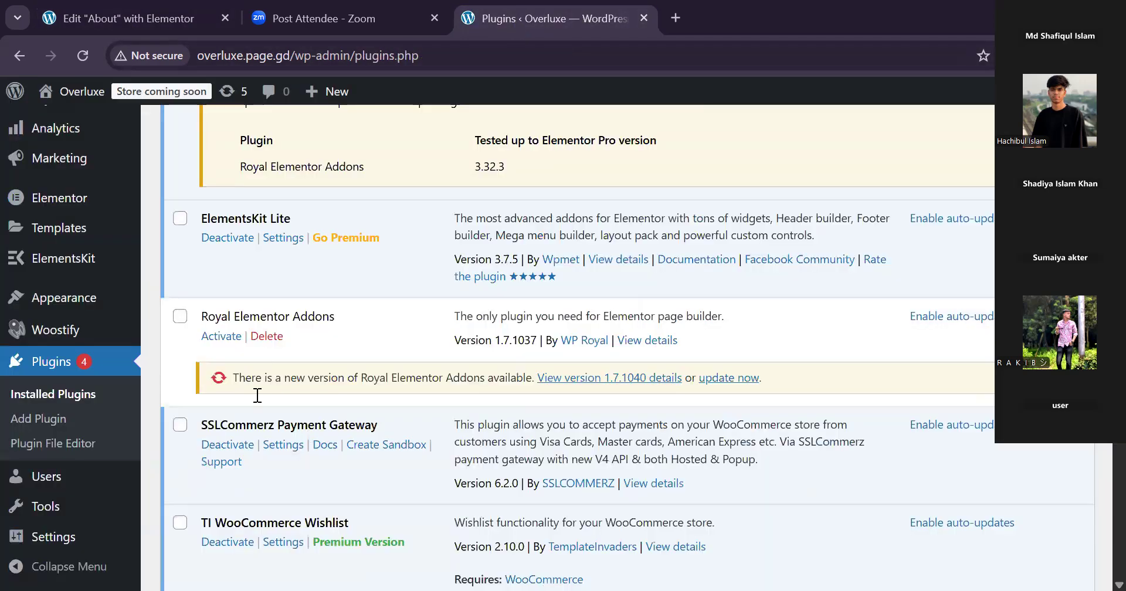
Delete the Royal Elementor Addons plugin with its data and return to the About page's Elementor editor.
left_click(267, 337)
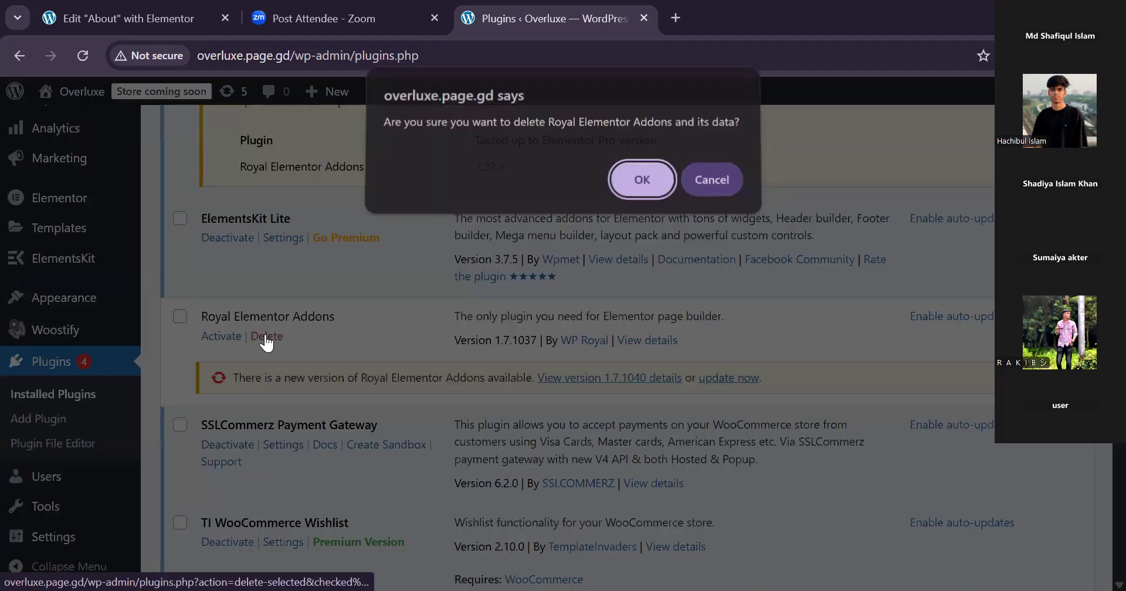
left_click(640, 177)
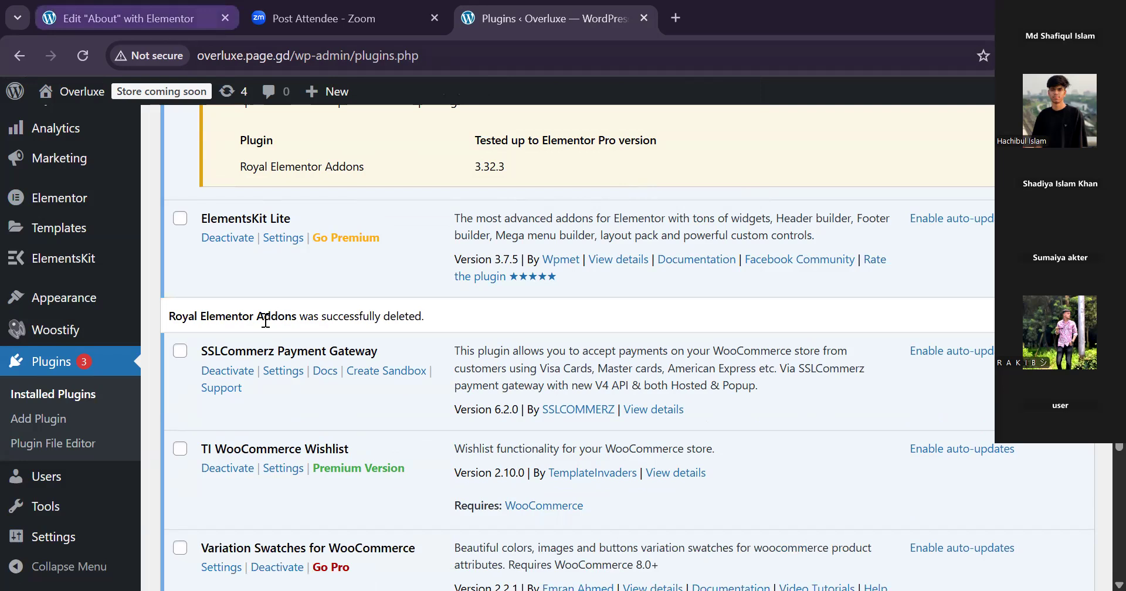
left_click(136, 18)
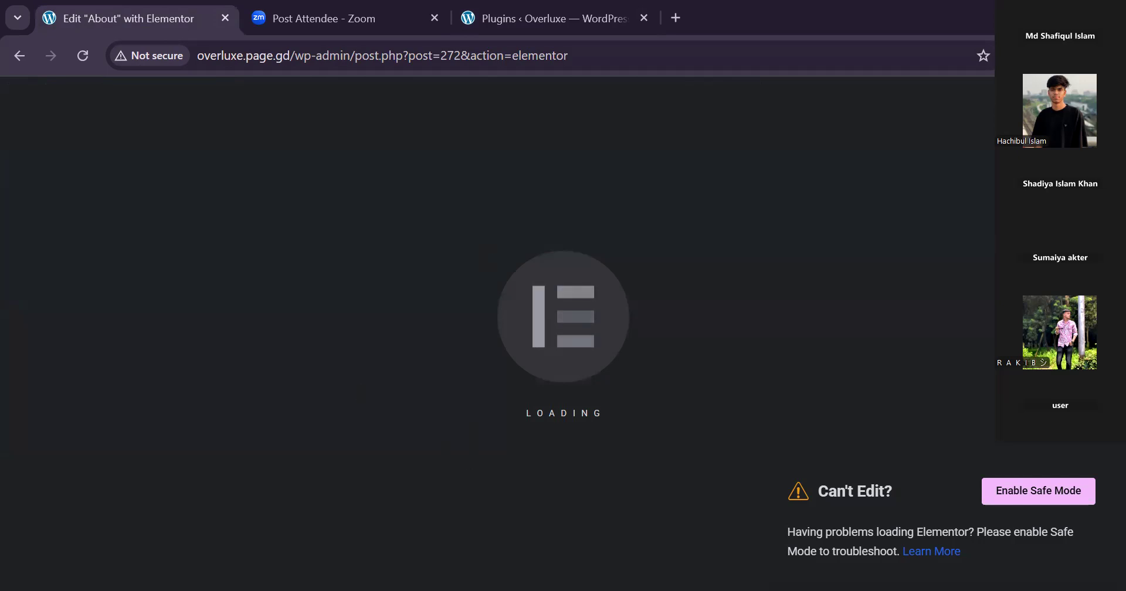
Try to enable Elementor's Safe Mode from the stuck About page editor, checking the Tools page it opens.
left_click(1028, 488)
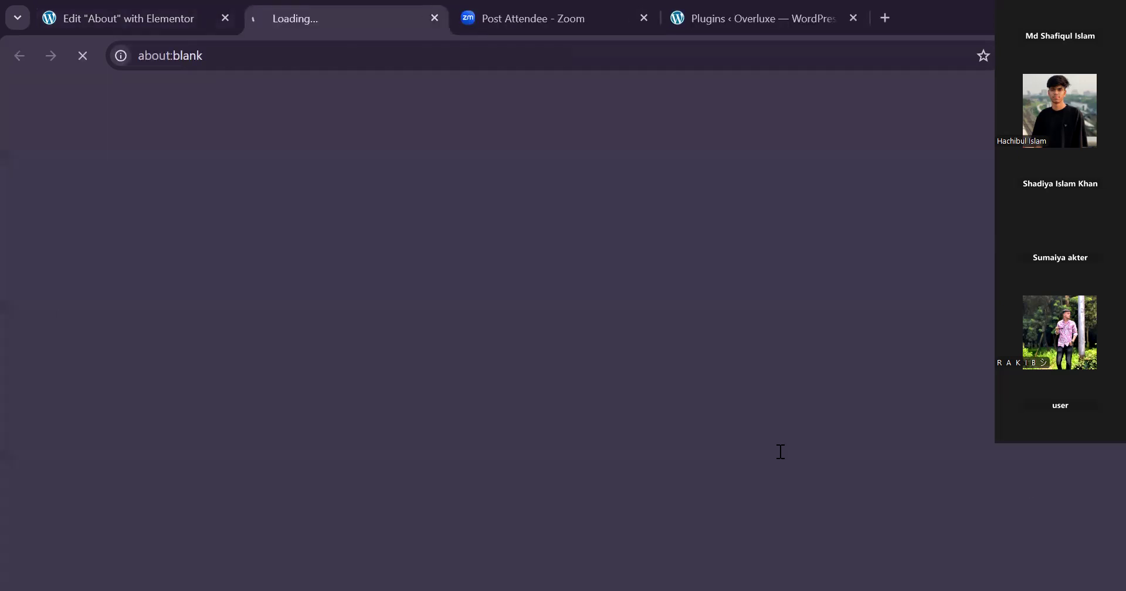
left_click(102, 17)
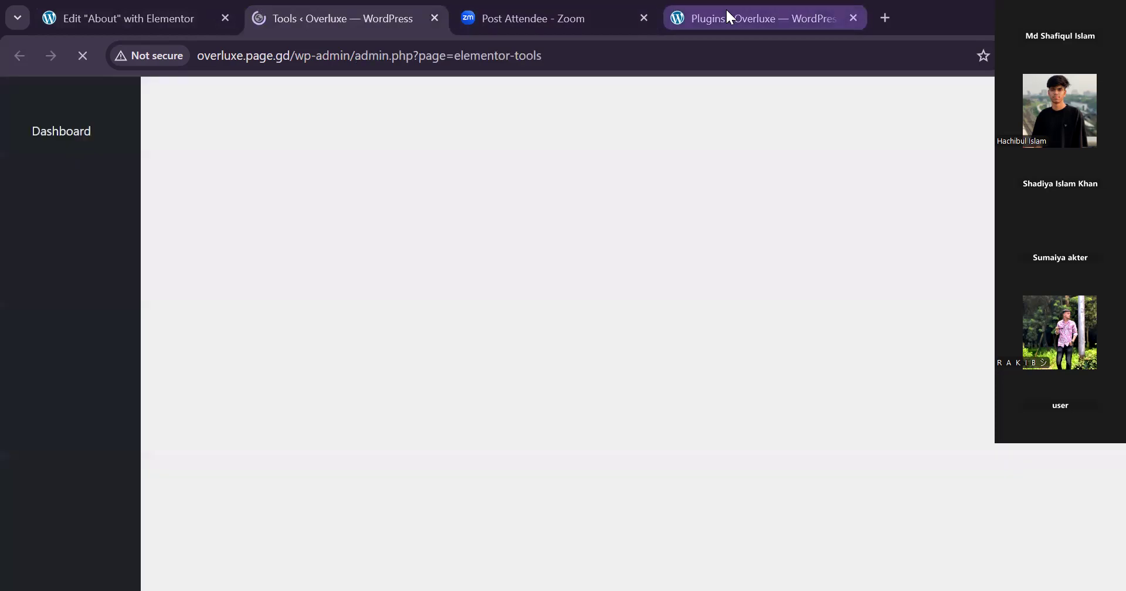
left_click(726, 8)
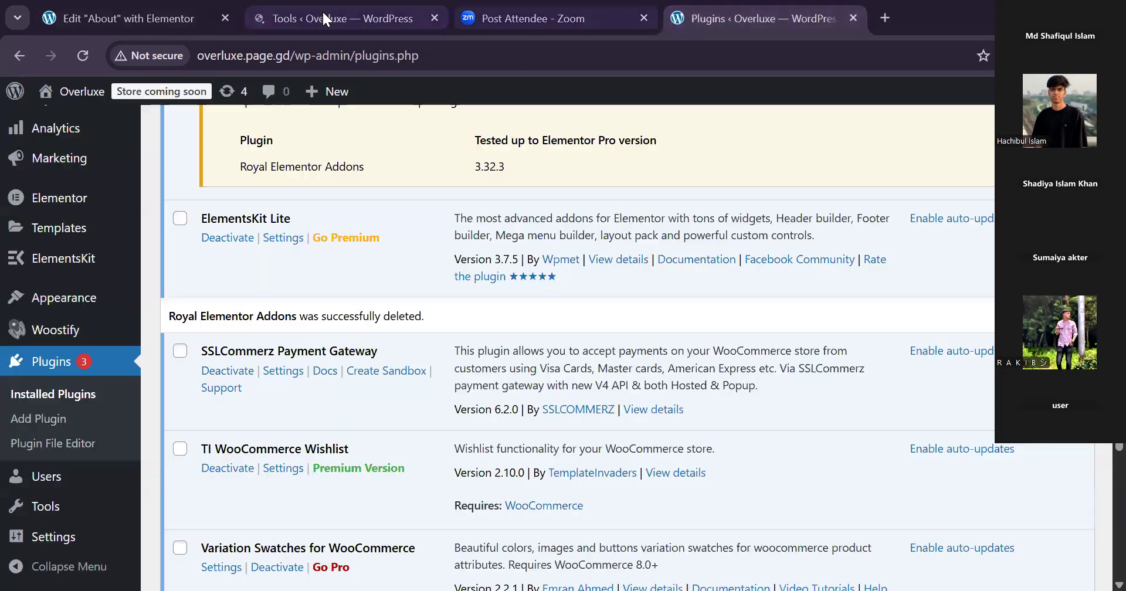
left_click(327, 13)
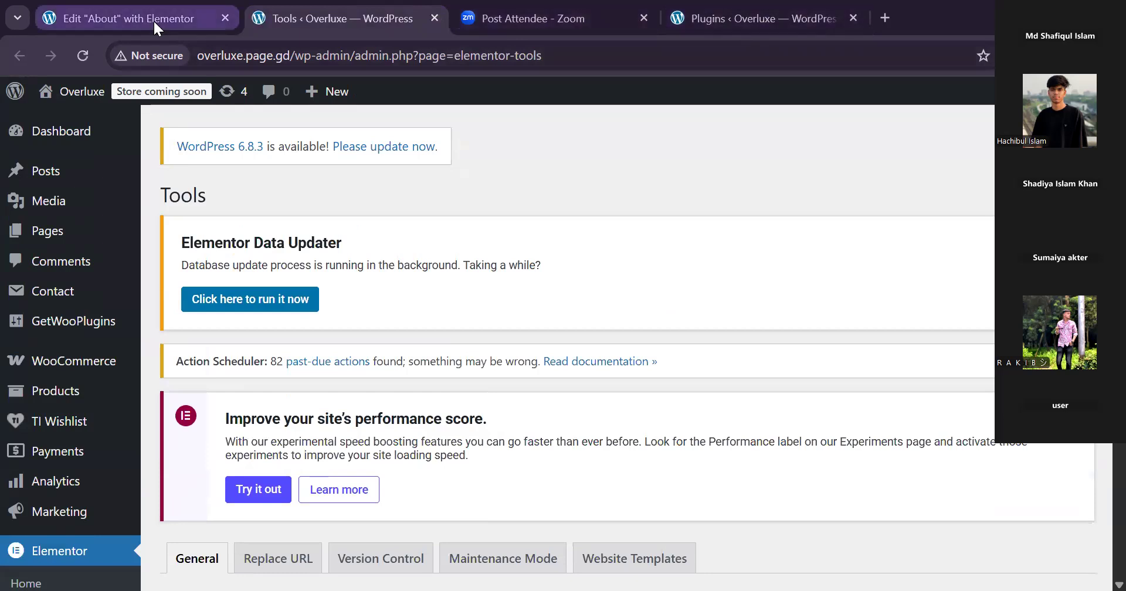
left_click(153, 19)
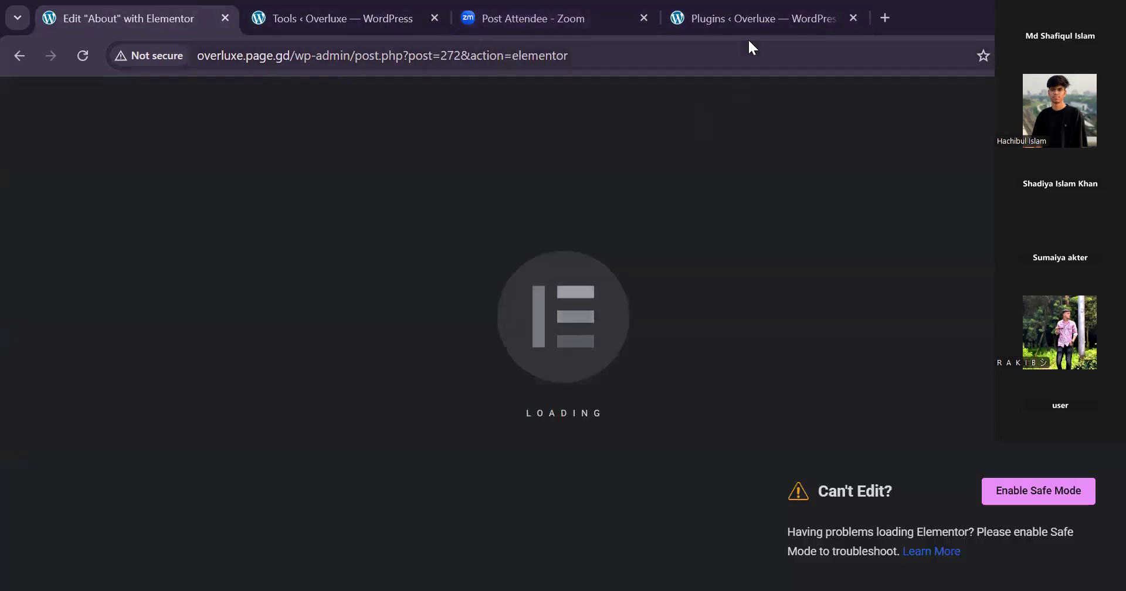
Leave the About page's Elementor editor for its WordPress page editor and reload that page.
left_click(762, 19)
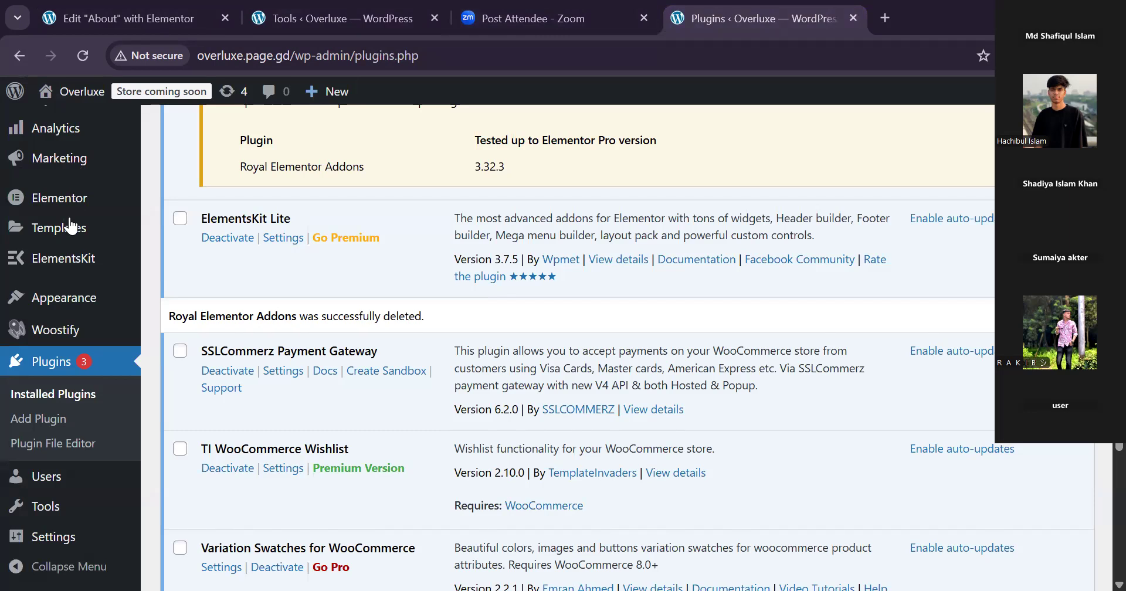
scroll(79, 243, "up", 6)
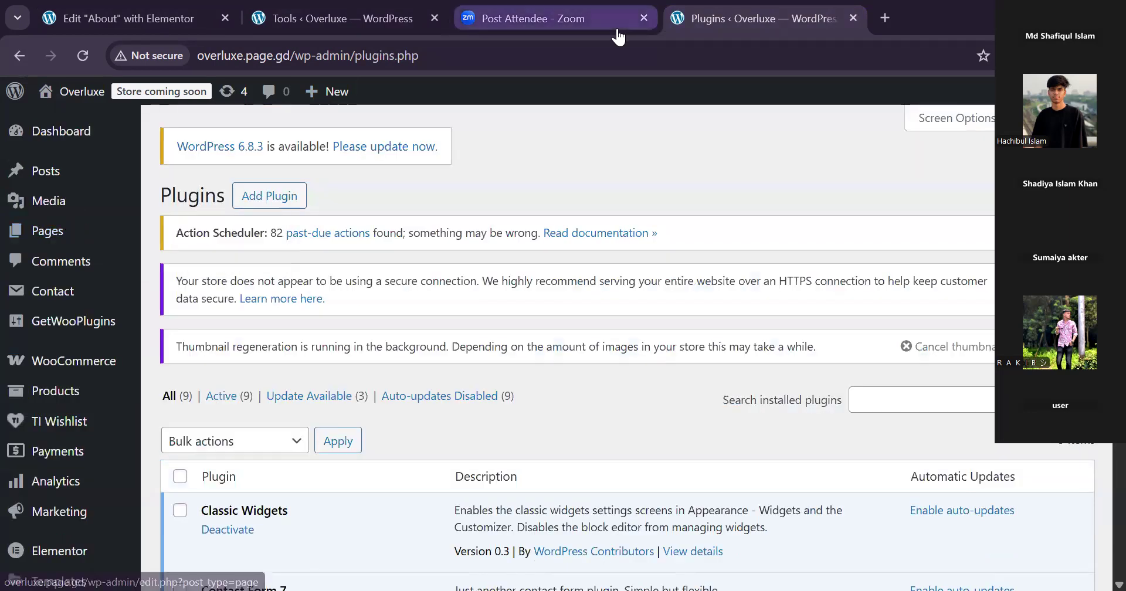
left_click(180, 28)
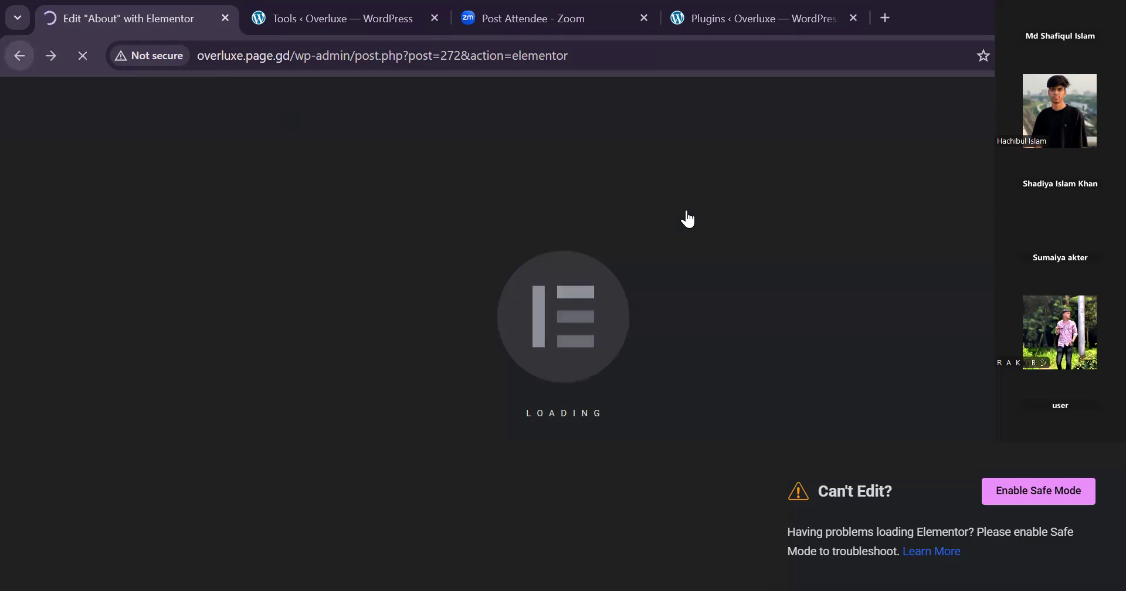
left_click(26, 60)
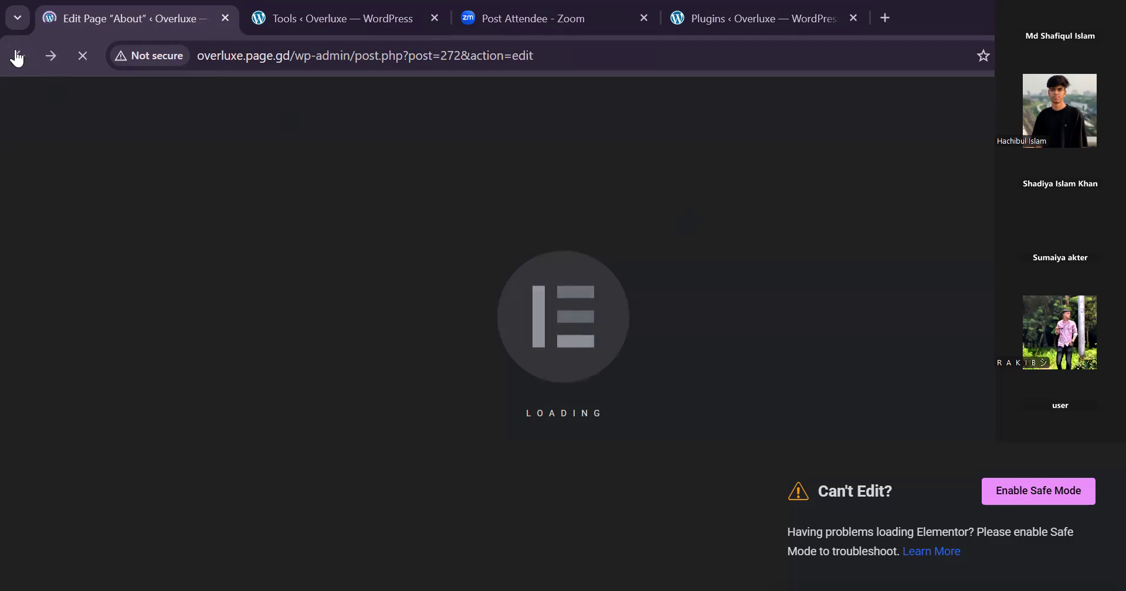
left_click(20, 56)
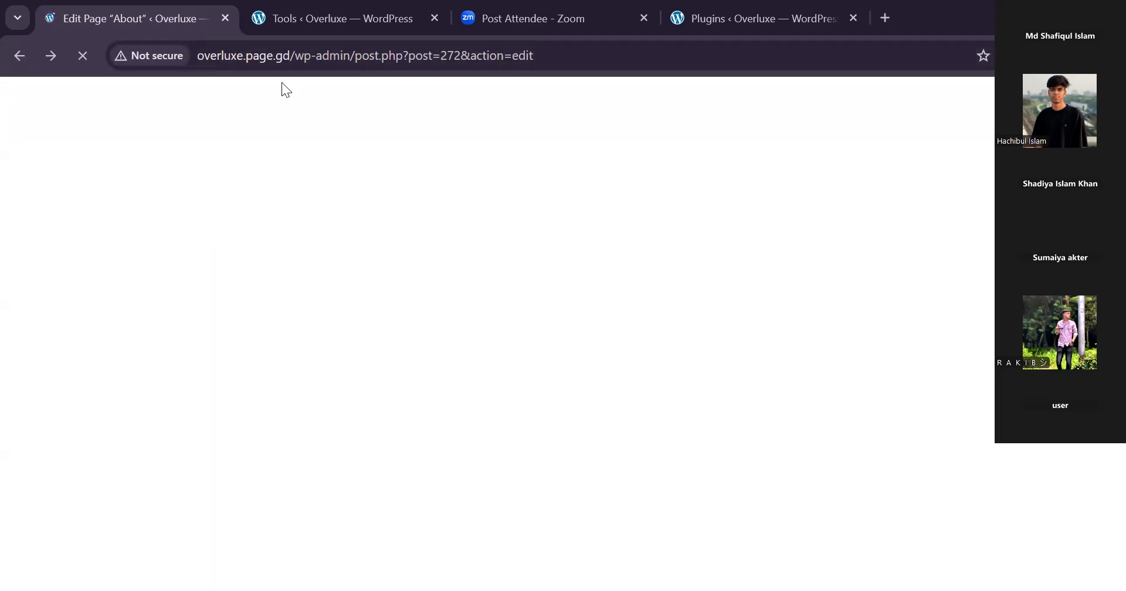
left_click(311, 57)
key("Return")
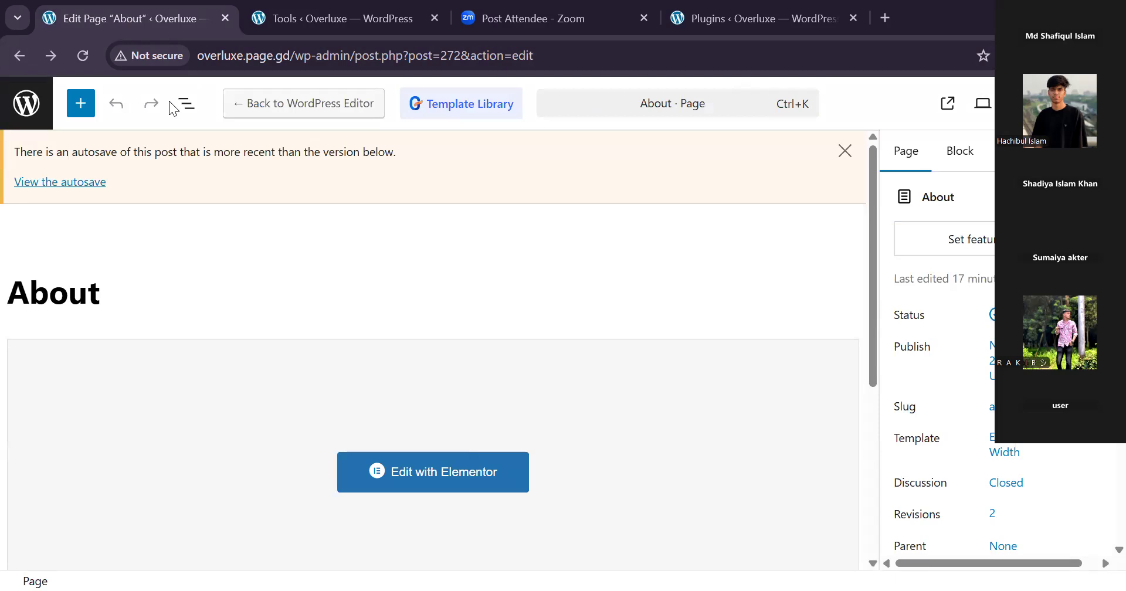
Look through the installed plugins list and reopen the About page in the Elementor editor.
left_click(319, 24)
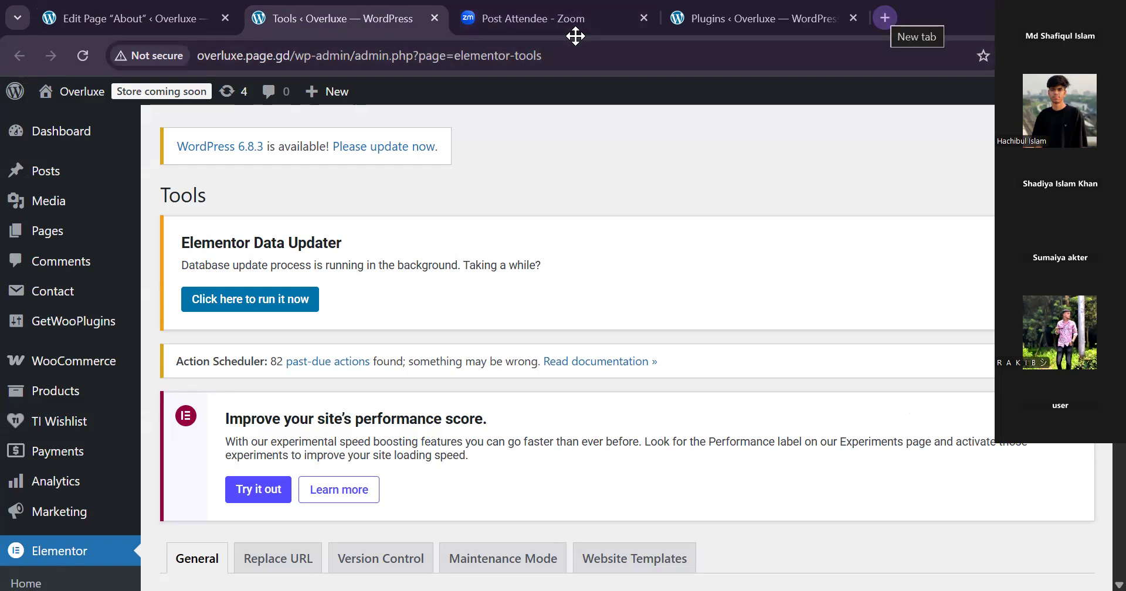
left_click(764, 19)
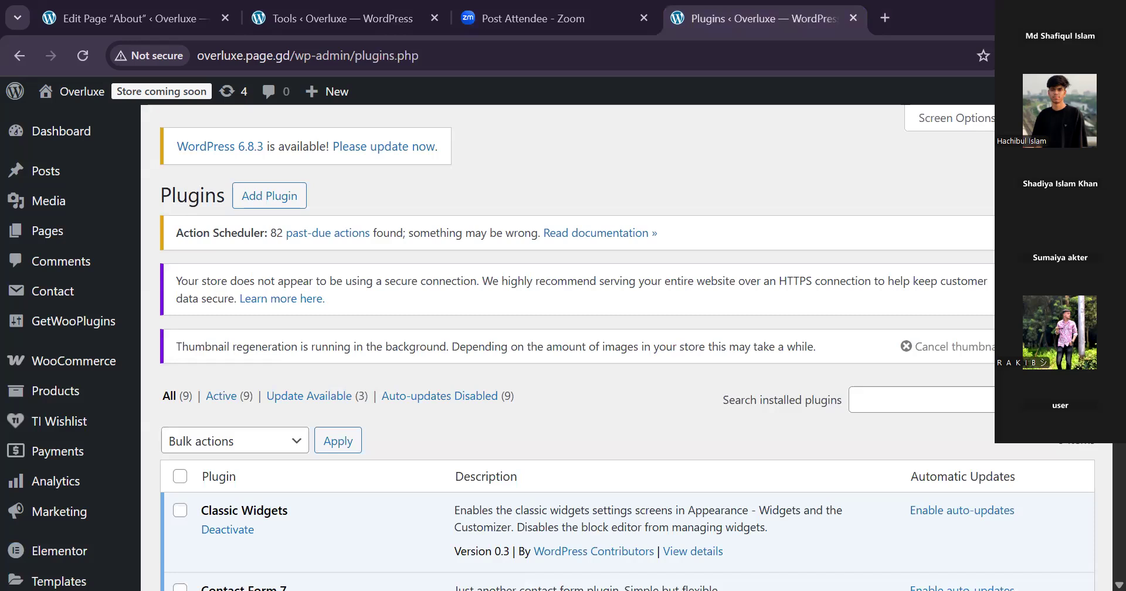
scroll(586, 352, "down", 12)
scroll(1076, 463, "down", 5)
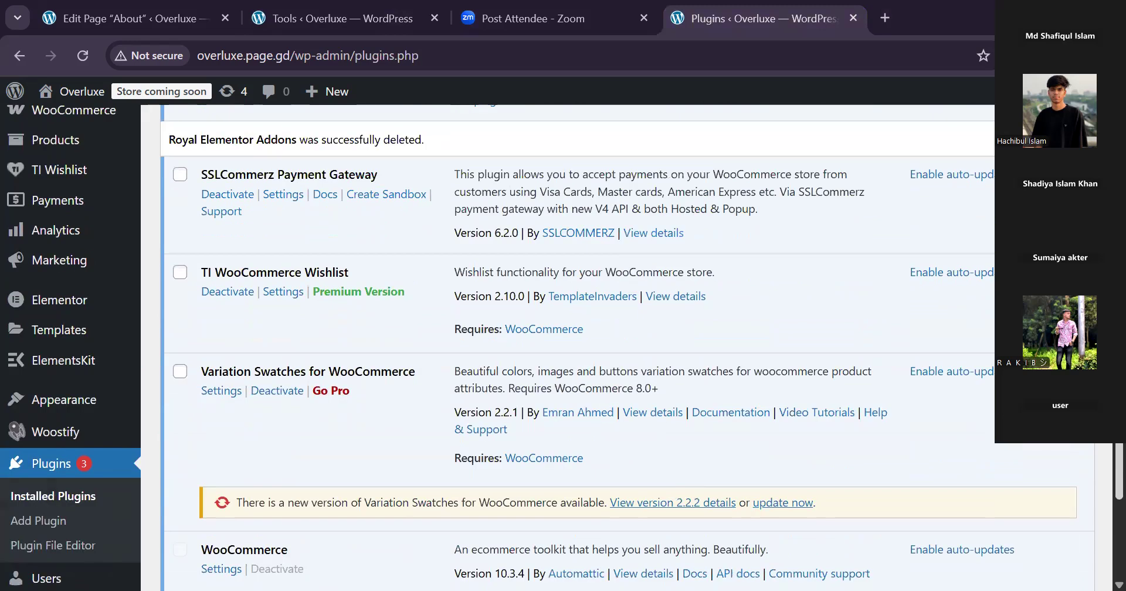
scroll(586, 352, "up", 15)
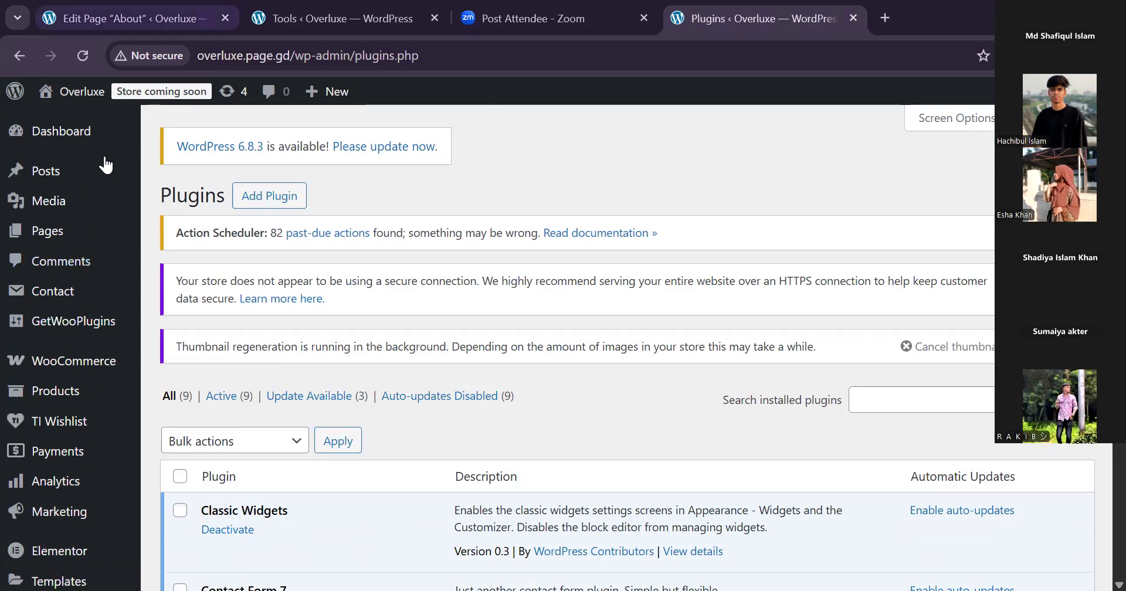
key("ctrl+1")
left_click(430, 477)
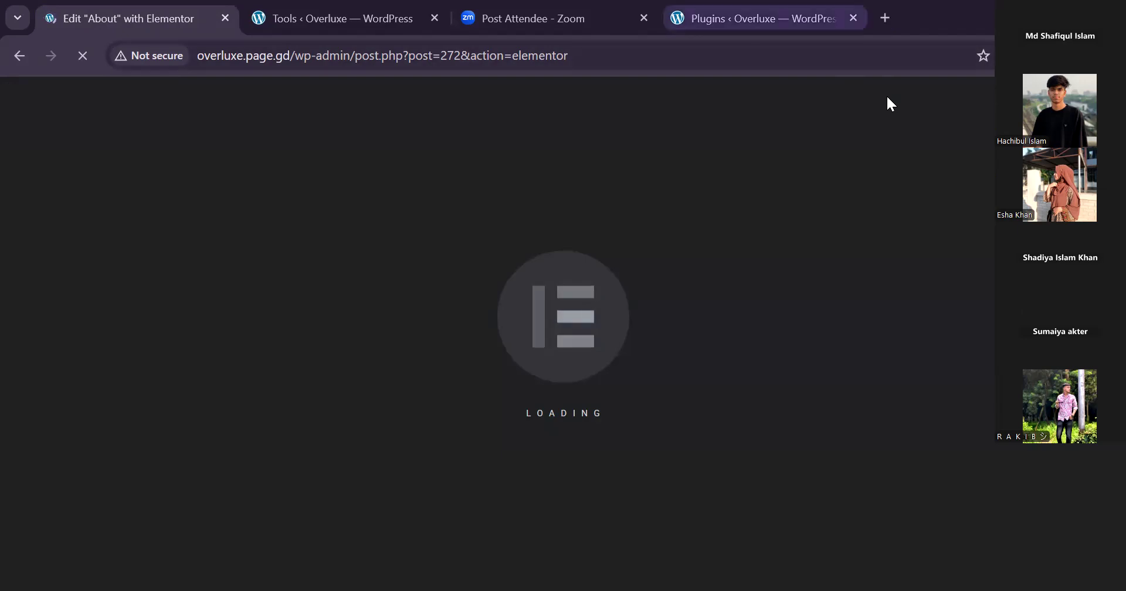
Go from the plugins list to the Pages list and open the Contact page for editing.
left_click(757, 18)
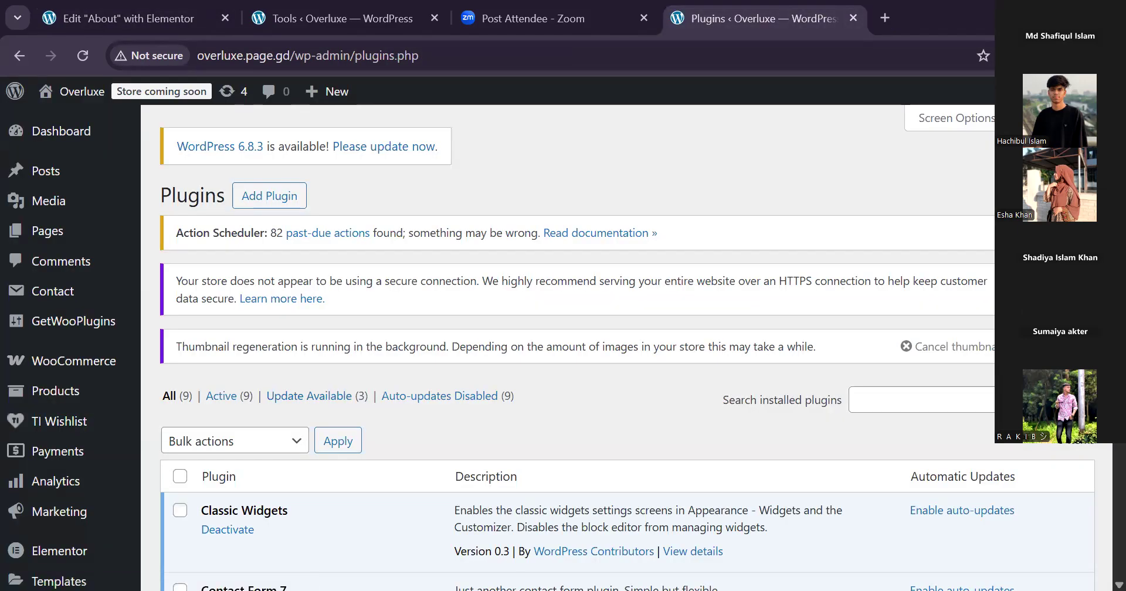
scroll(578, 352, "down", 4)
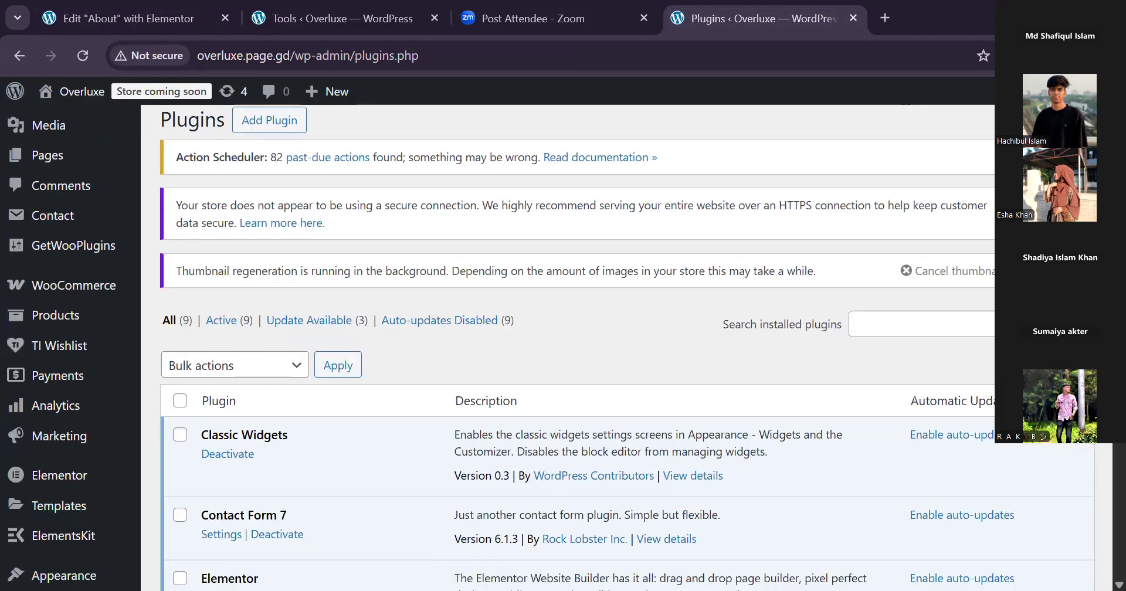
scroll(578, 352, "up", 4)
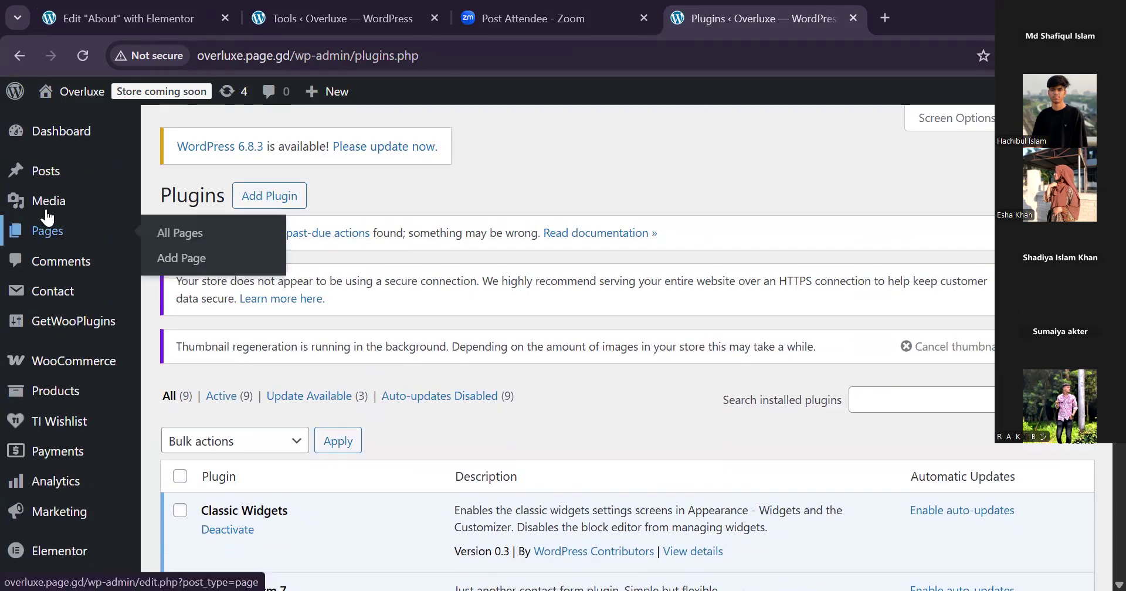
left_click(47, 218)
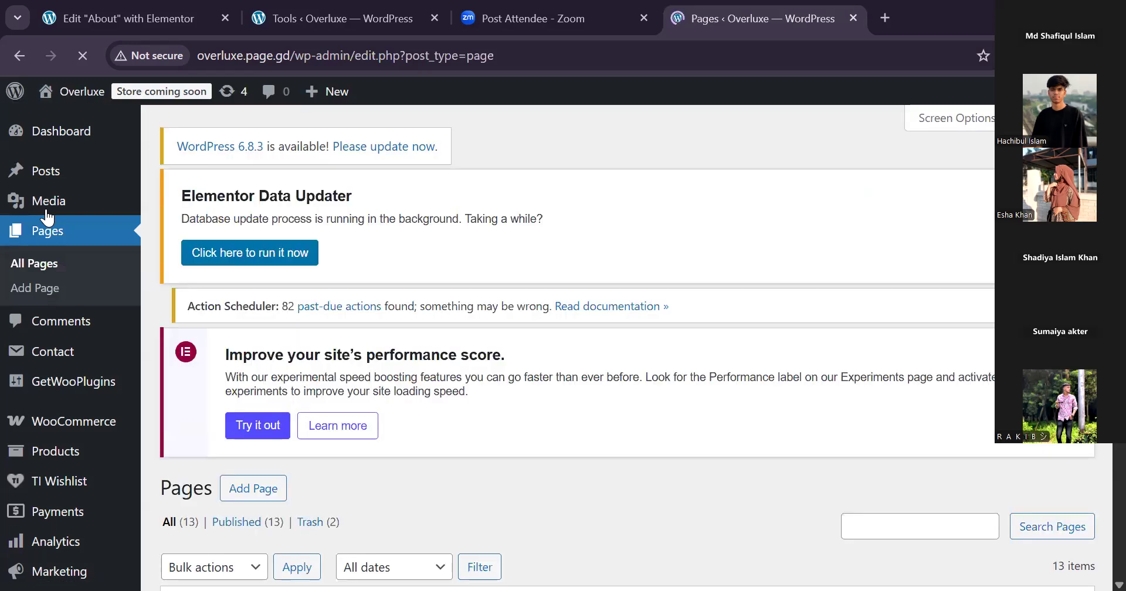
scroll(47, 218, "down", 10)
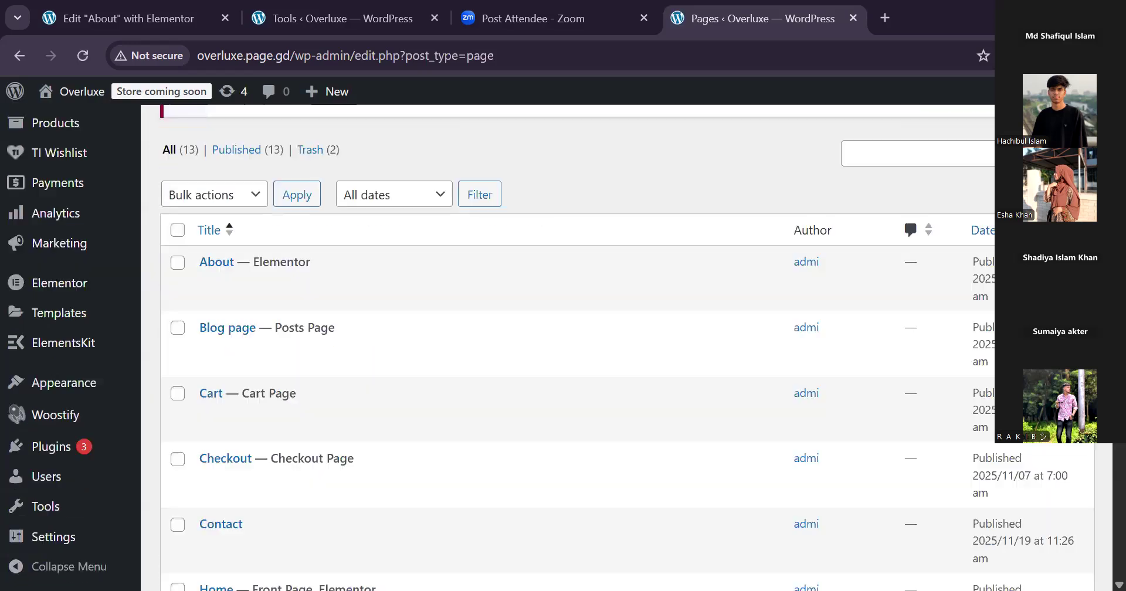
mouse_move(211, 361)
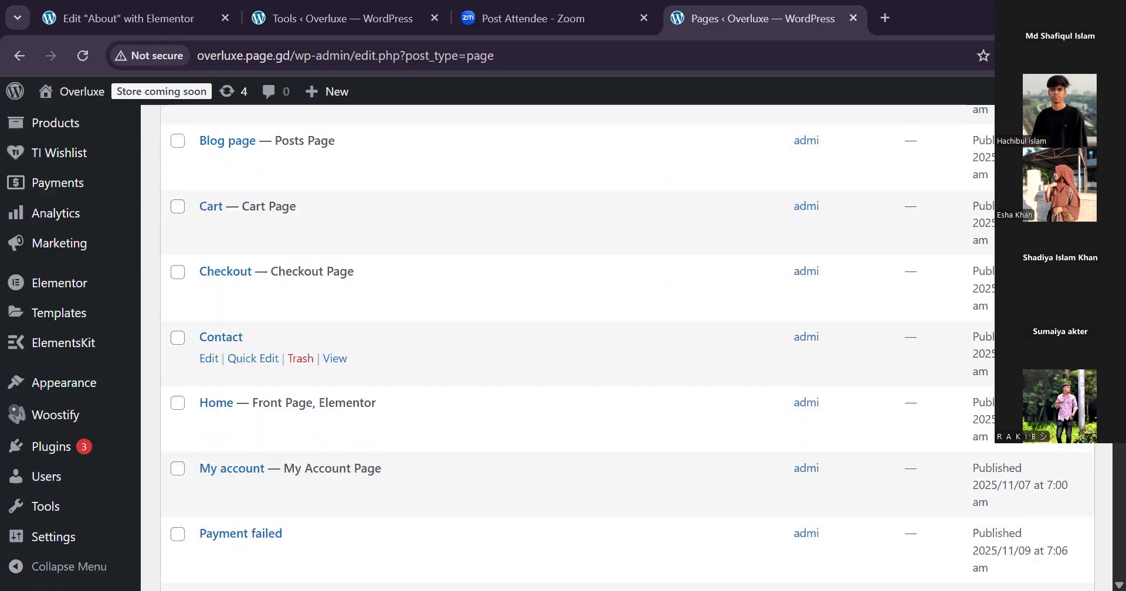
left_click(210, 359)
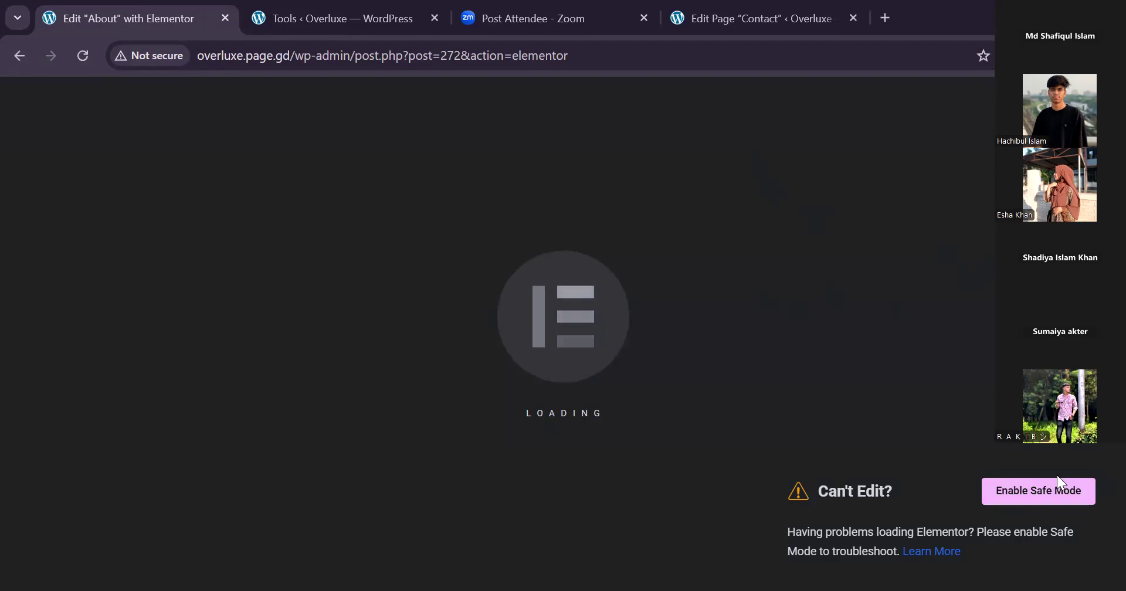
Retry enabling Elementor's Safe Mode from the About page editor and check whether the page has loaded.
left_click(1062, 491)
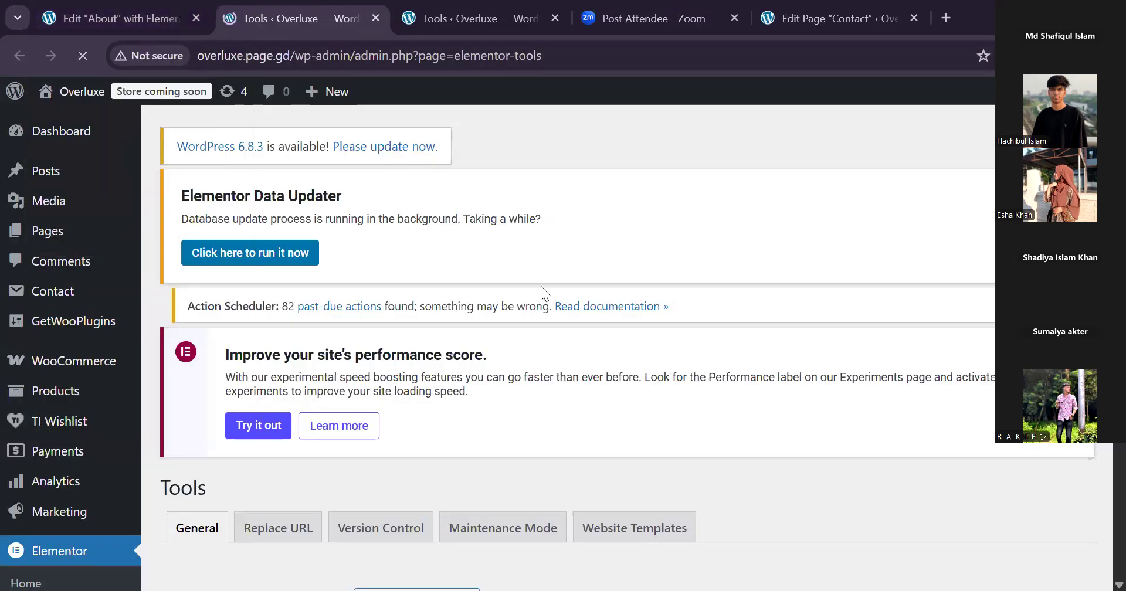
left_click(111, 18)
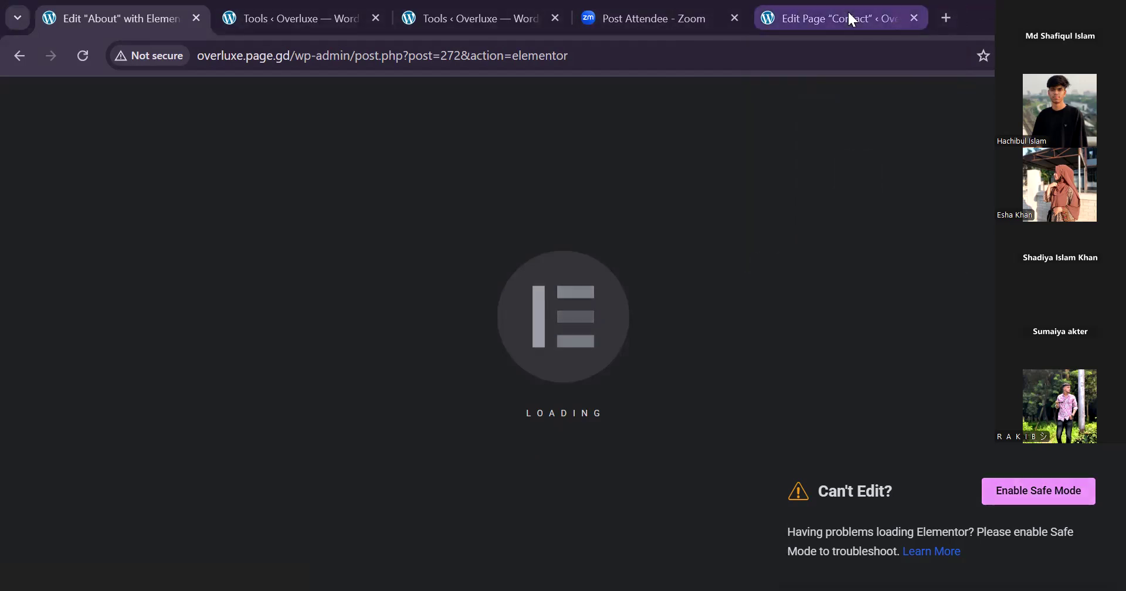
Open the Contact page in the Elementor editor, rechecking the About page editor while it loads.
left_click(812, 18)
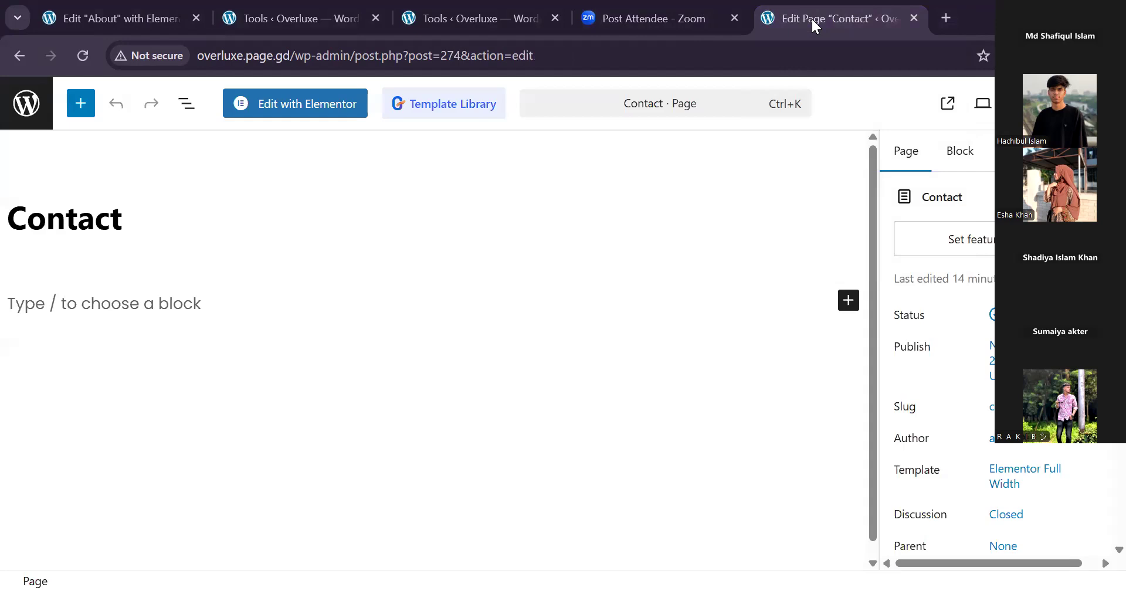
left_click(290, 111)
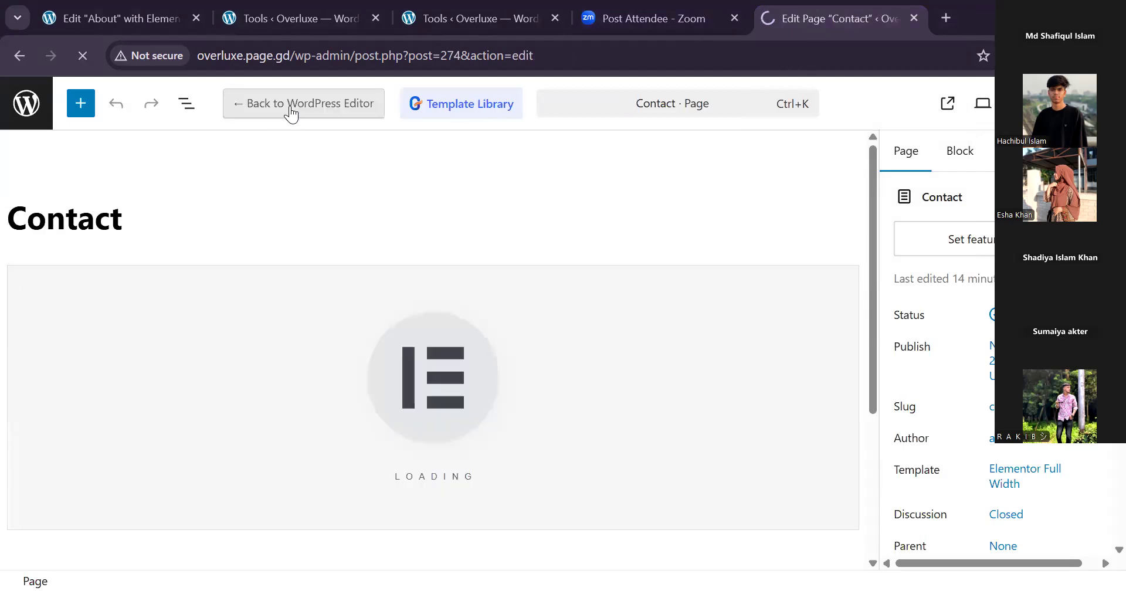
left_click(94, 13)
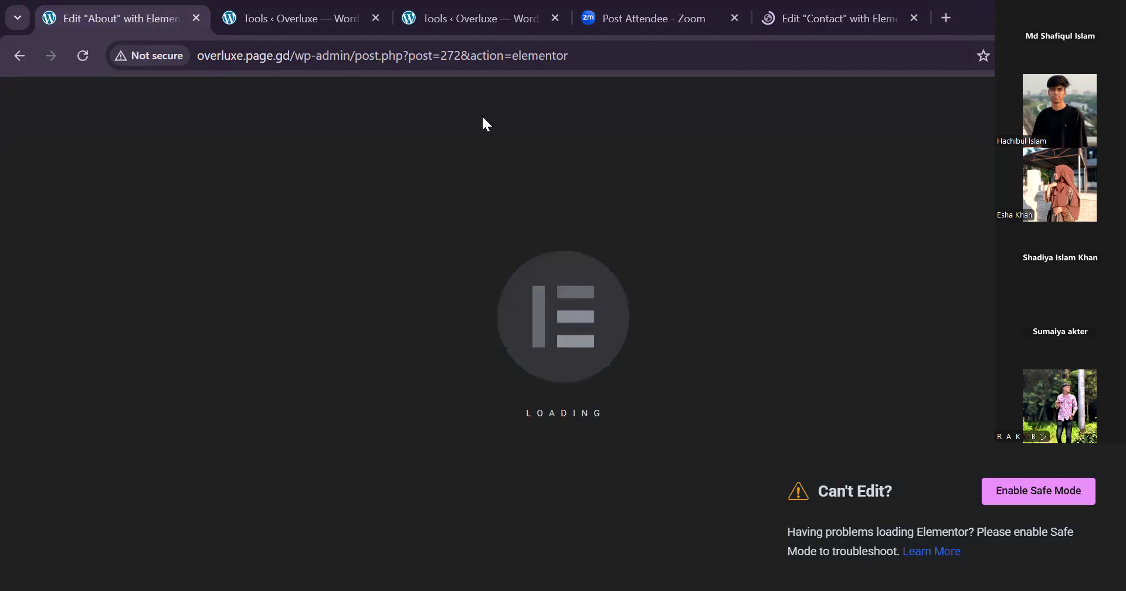
left_click(821, 20)
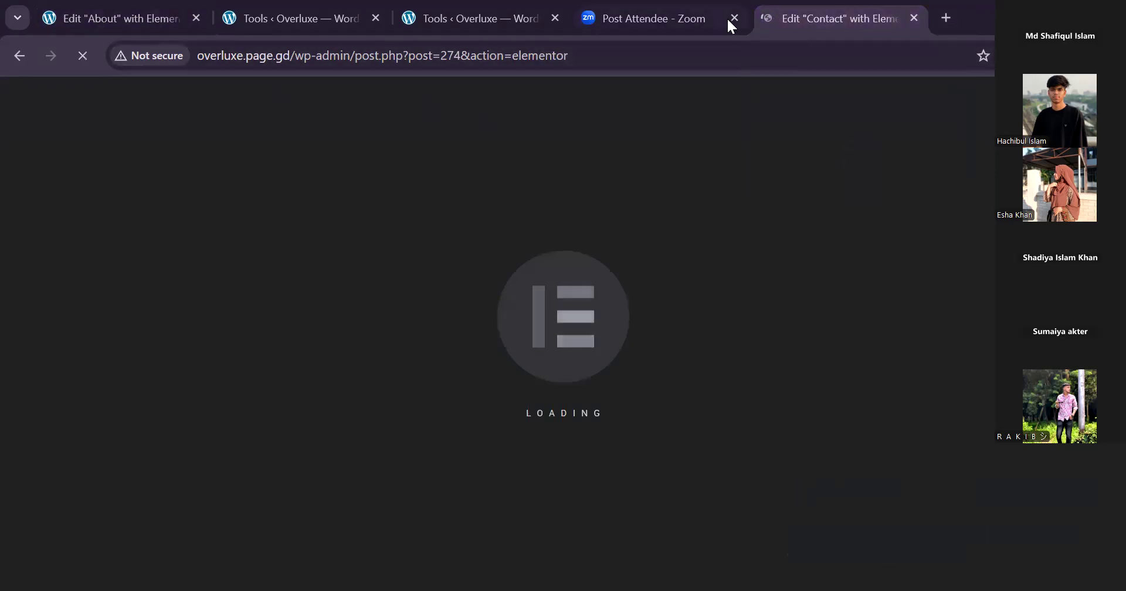
Close the Zoom page and both Elementor Tools pages, keeping only the About and Contact editors open.
left_click(649, 17)
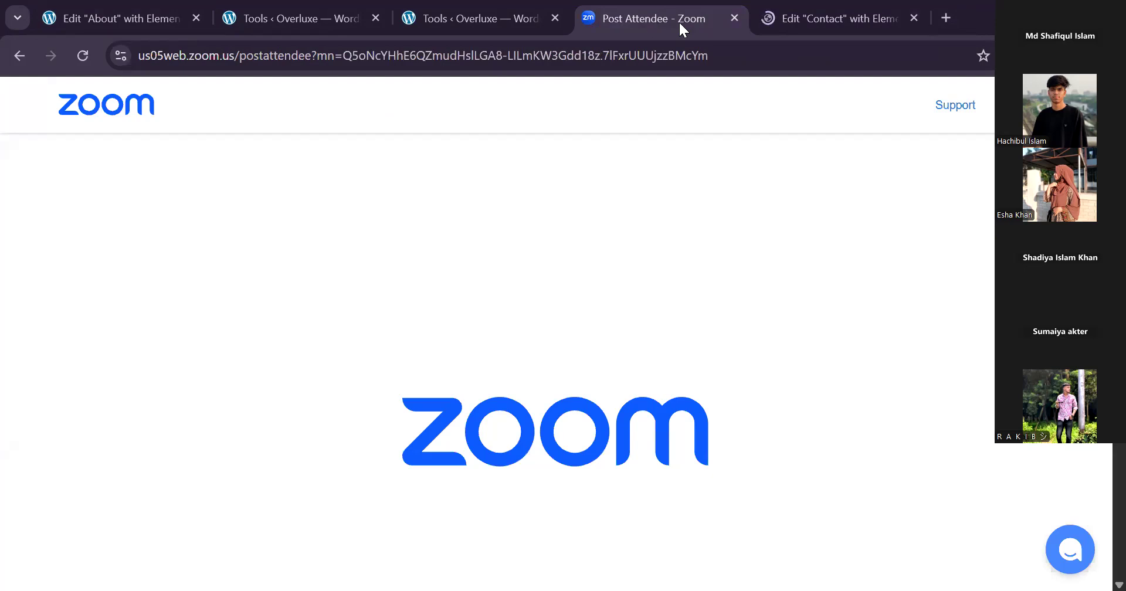
left_click(731, 16)
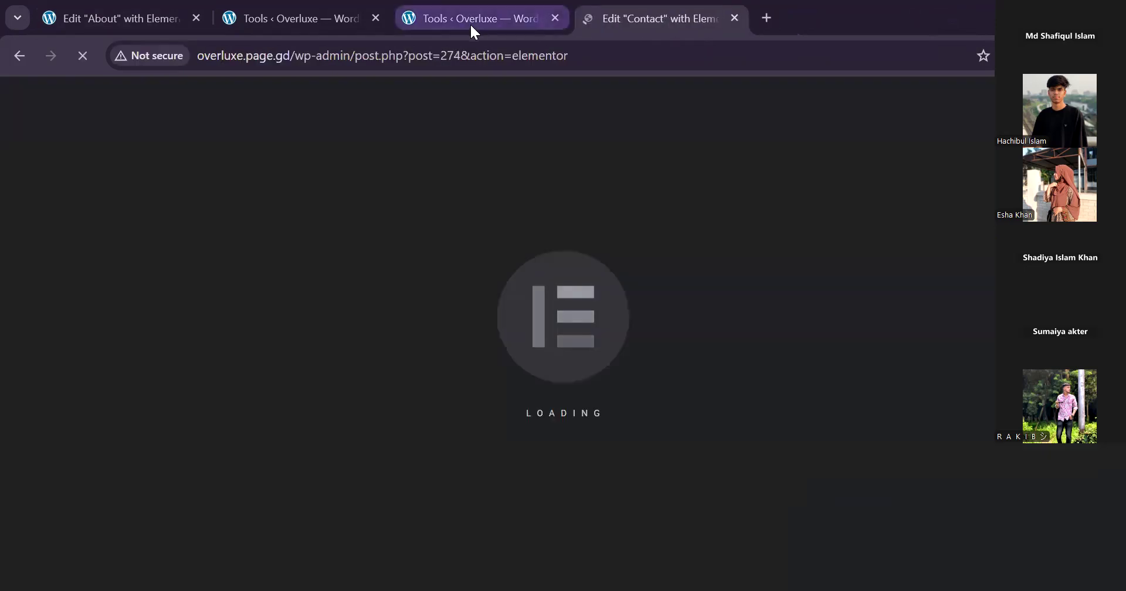
left_click(431, 19)
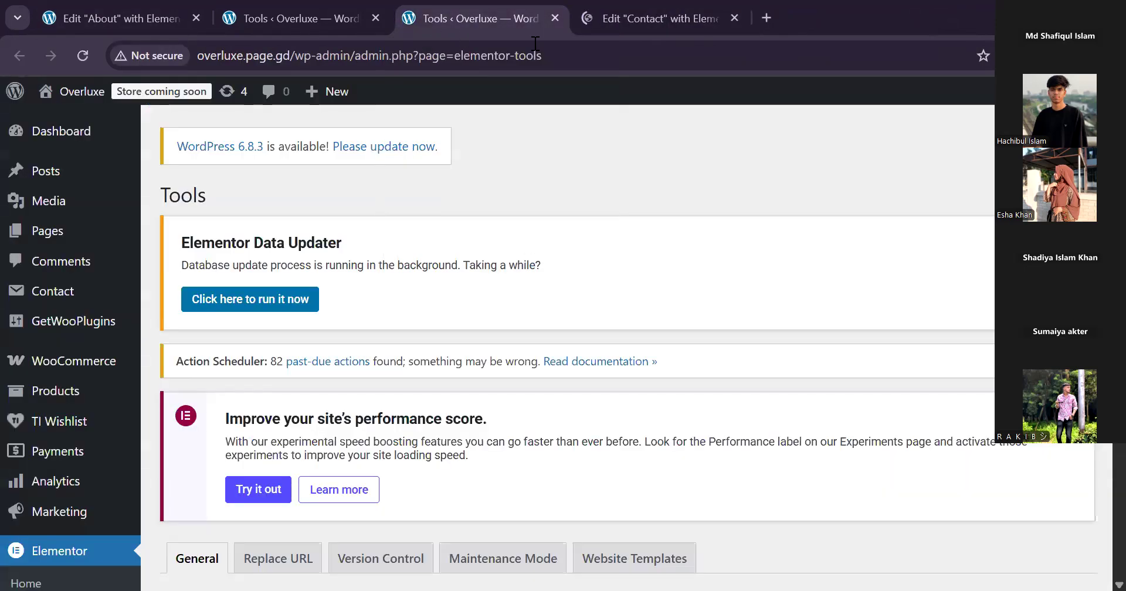
left_click(554, 19)
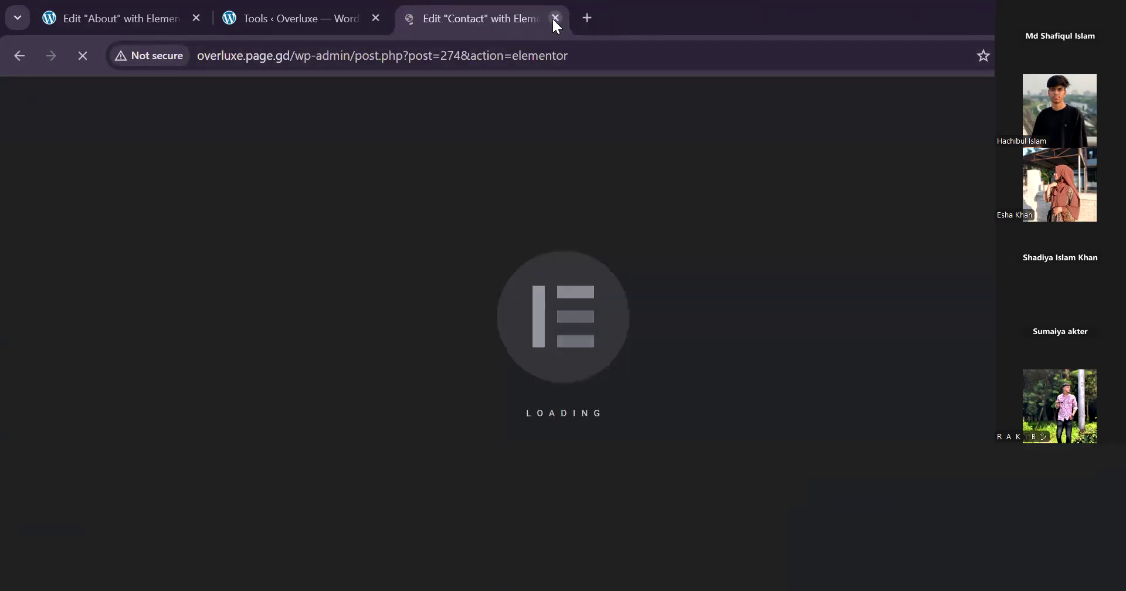
left_click(351, 16)
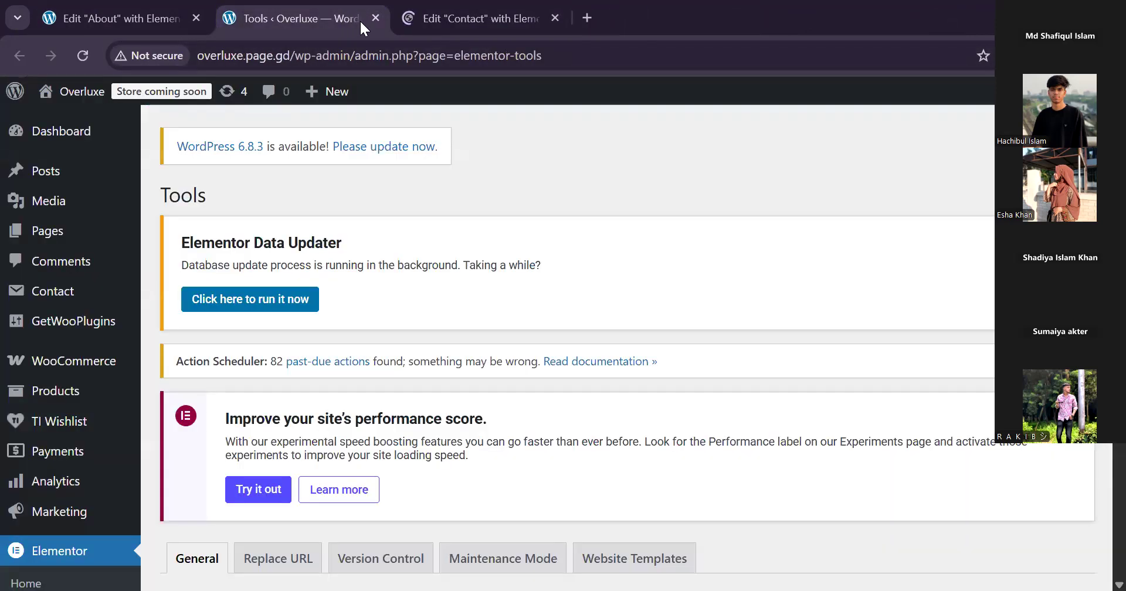
left_click(375, 18)
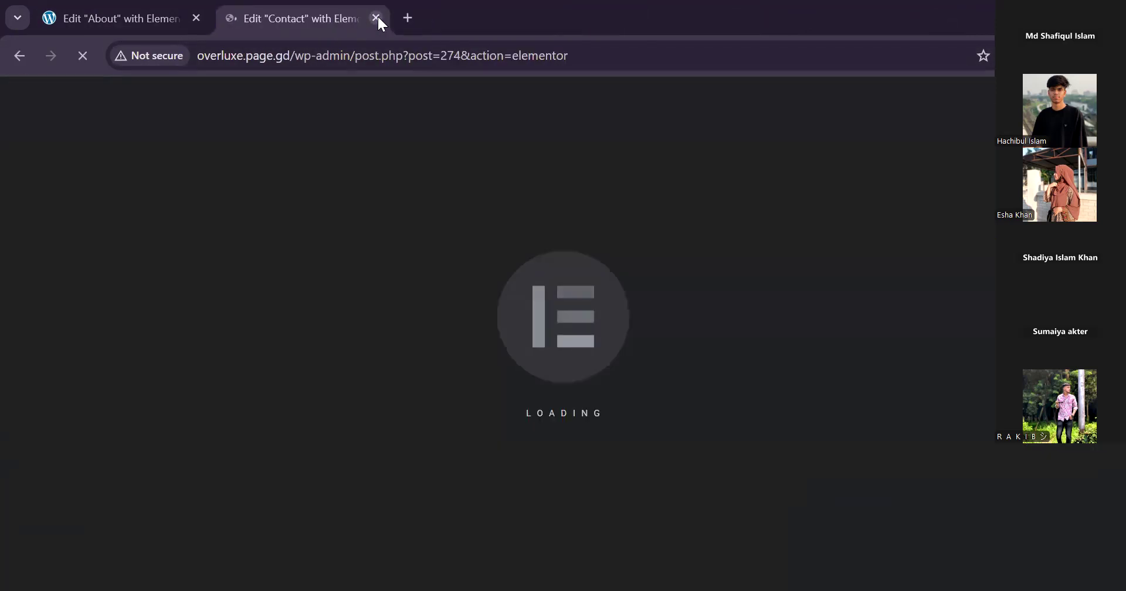
Check whether the Elementor editors for the About and Contact pages have loaded.
left_click(97, 18)
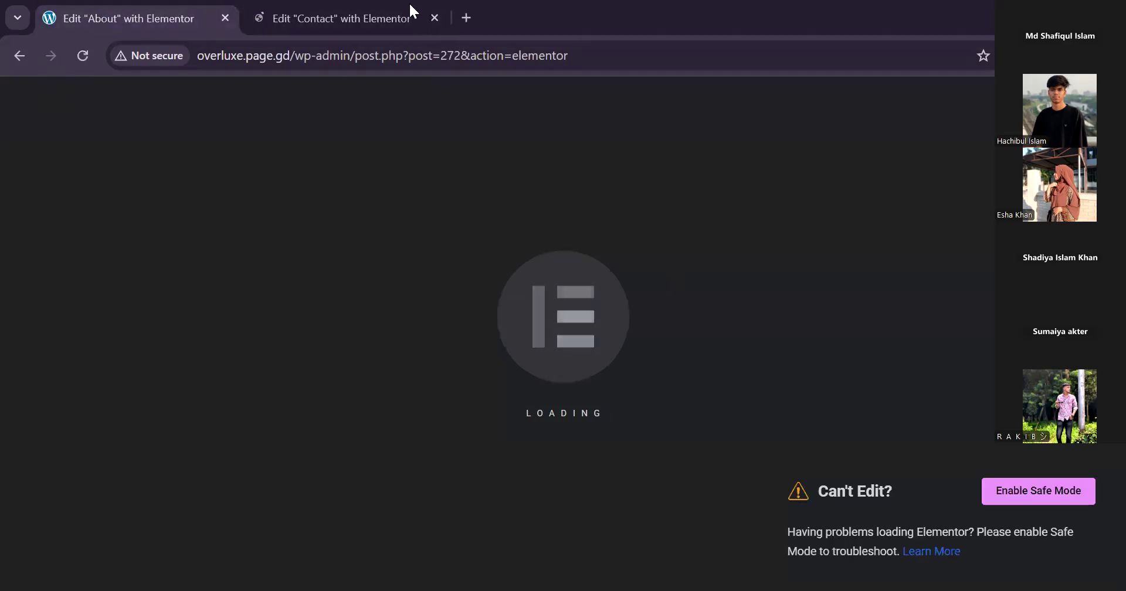
left_click(335, 18)
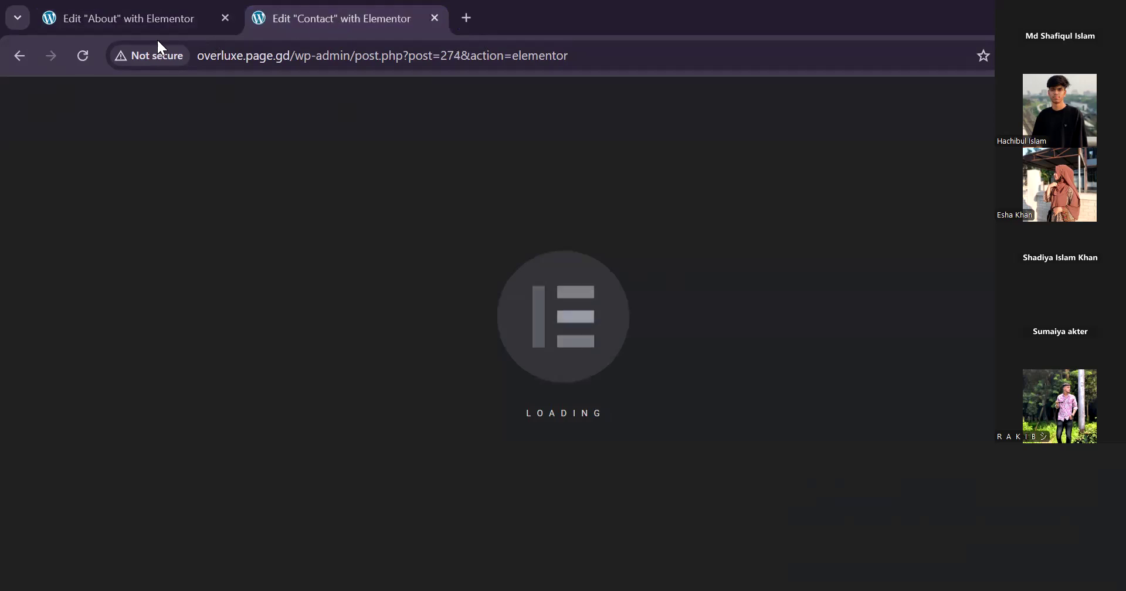
left_click(111, 20)
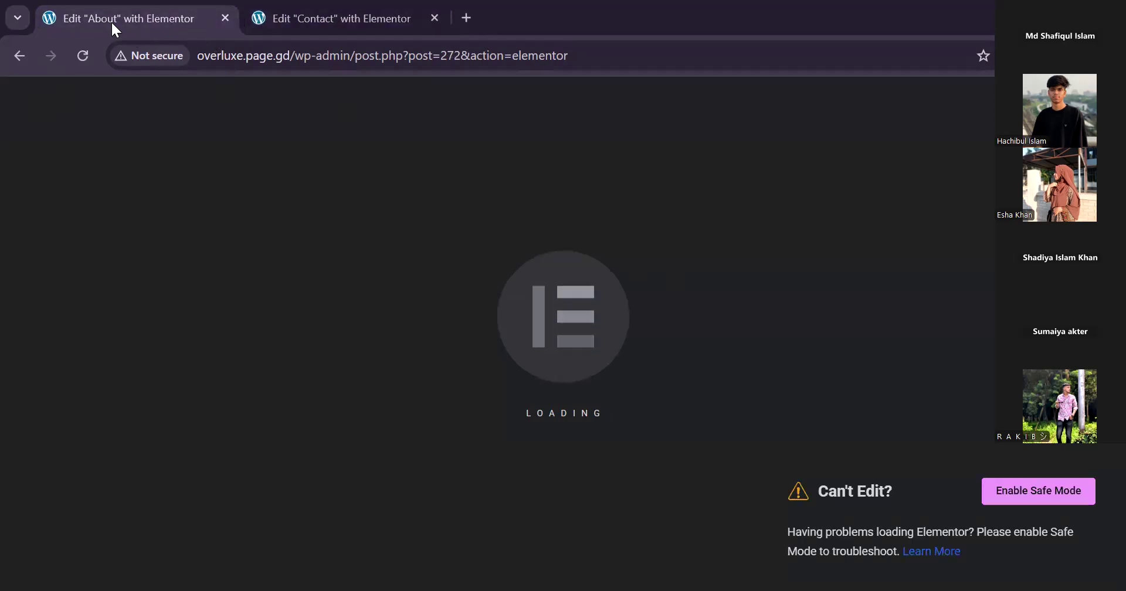